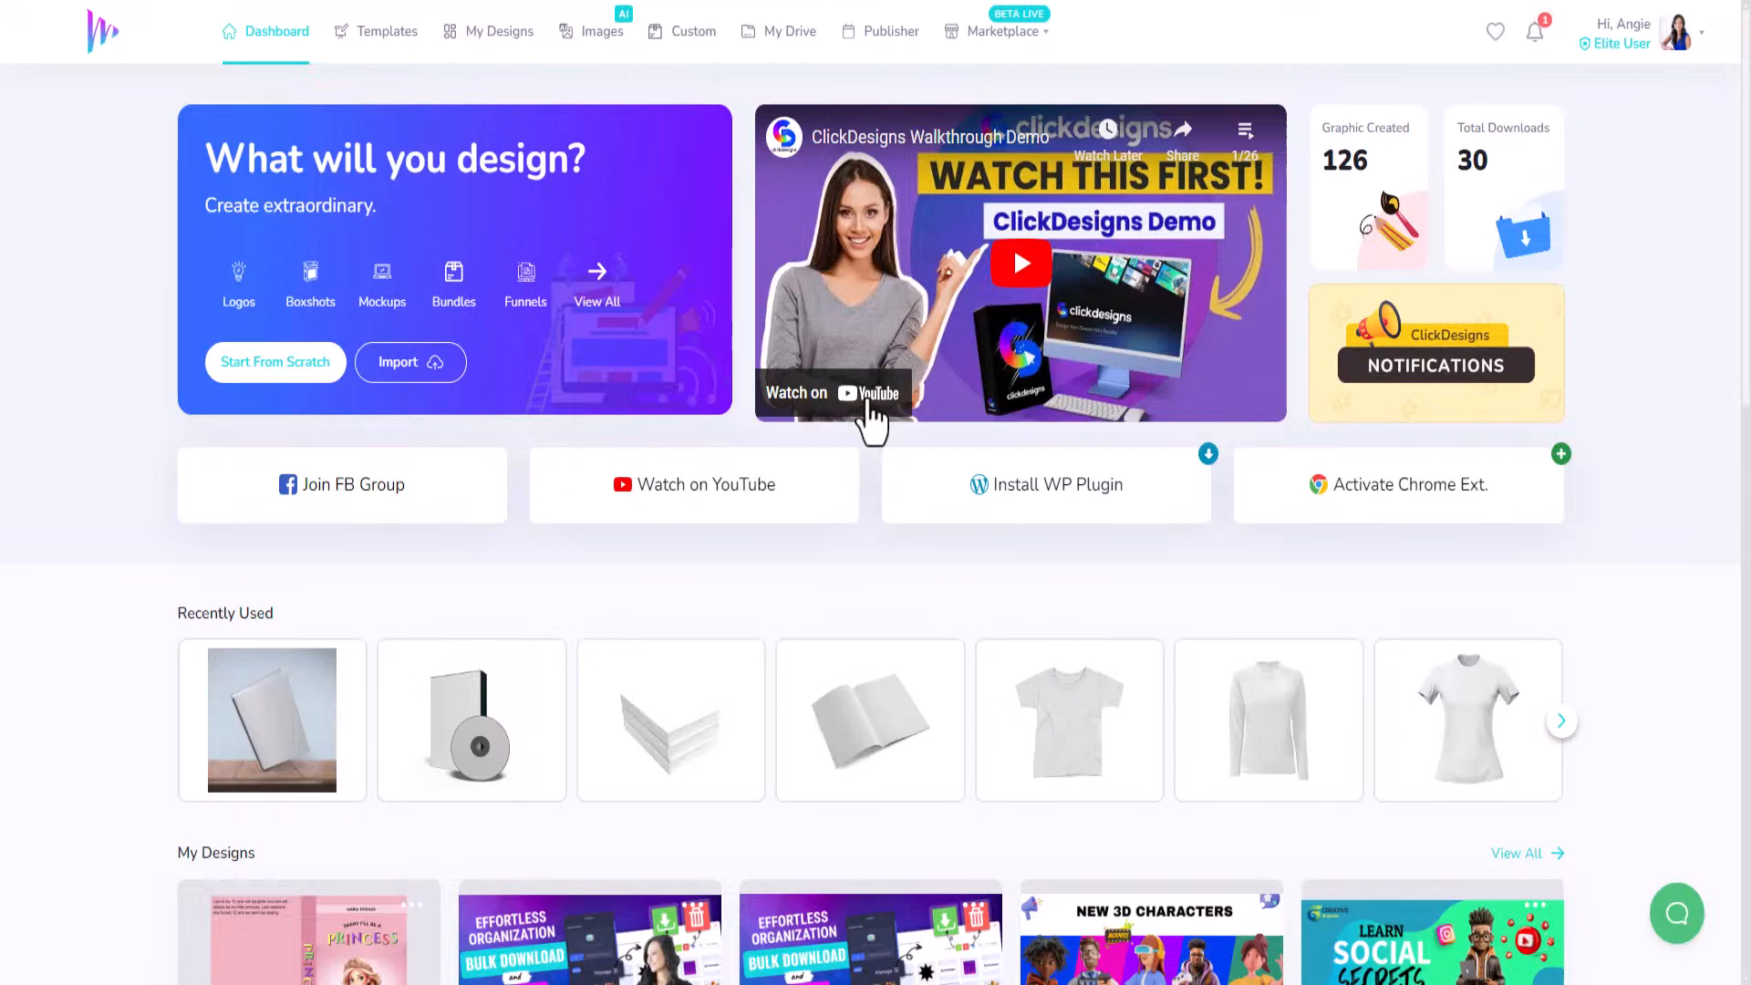
From My Designs, open the 'Demo - 3D - Socials' banner card in the editor.
scroll(875, 442, "down", 5)
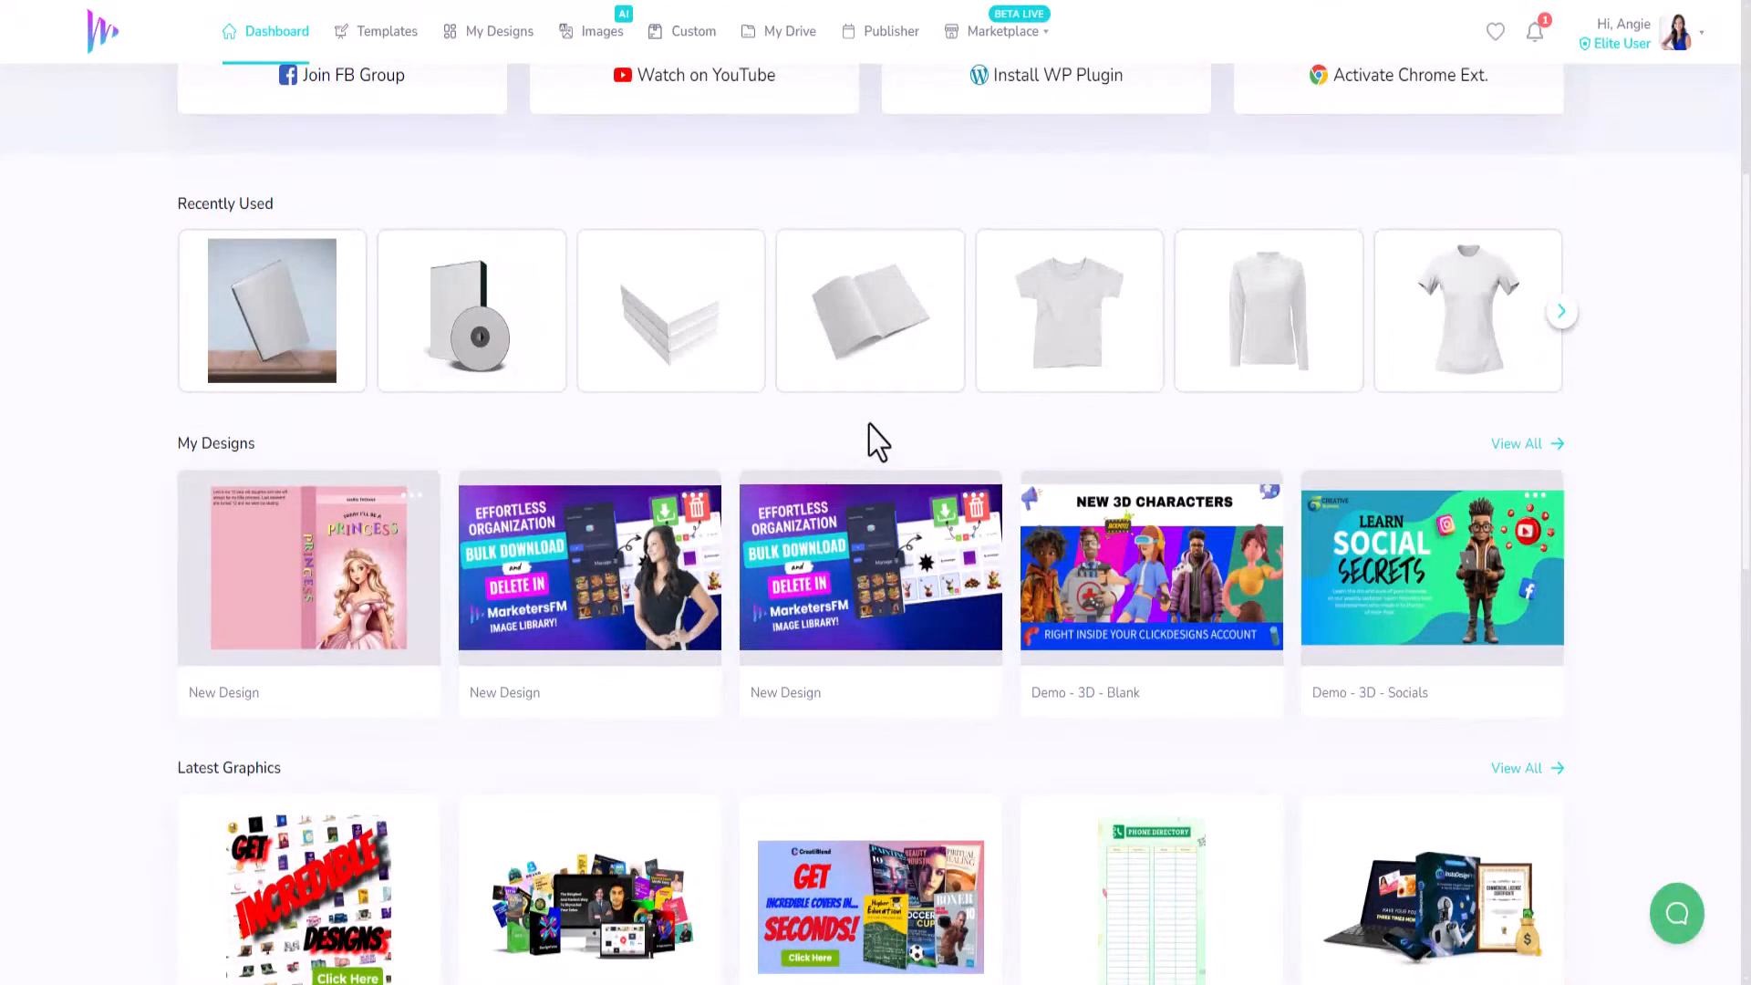
scroll(871, 429, "down", 10)
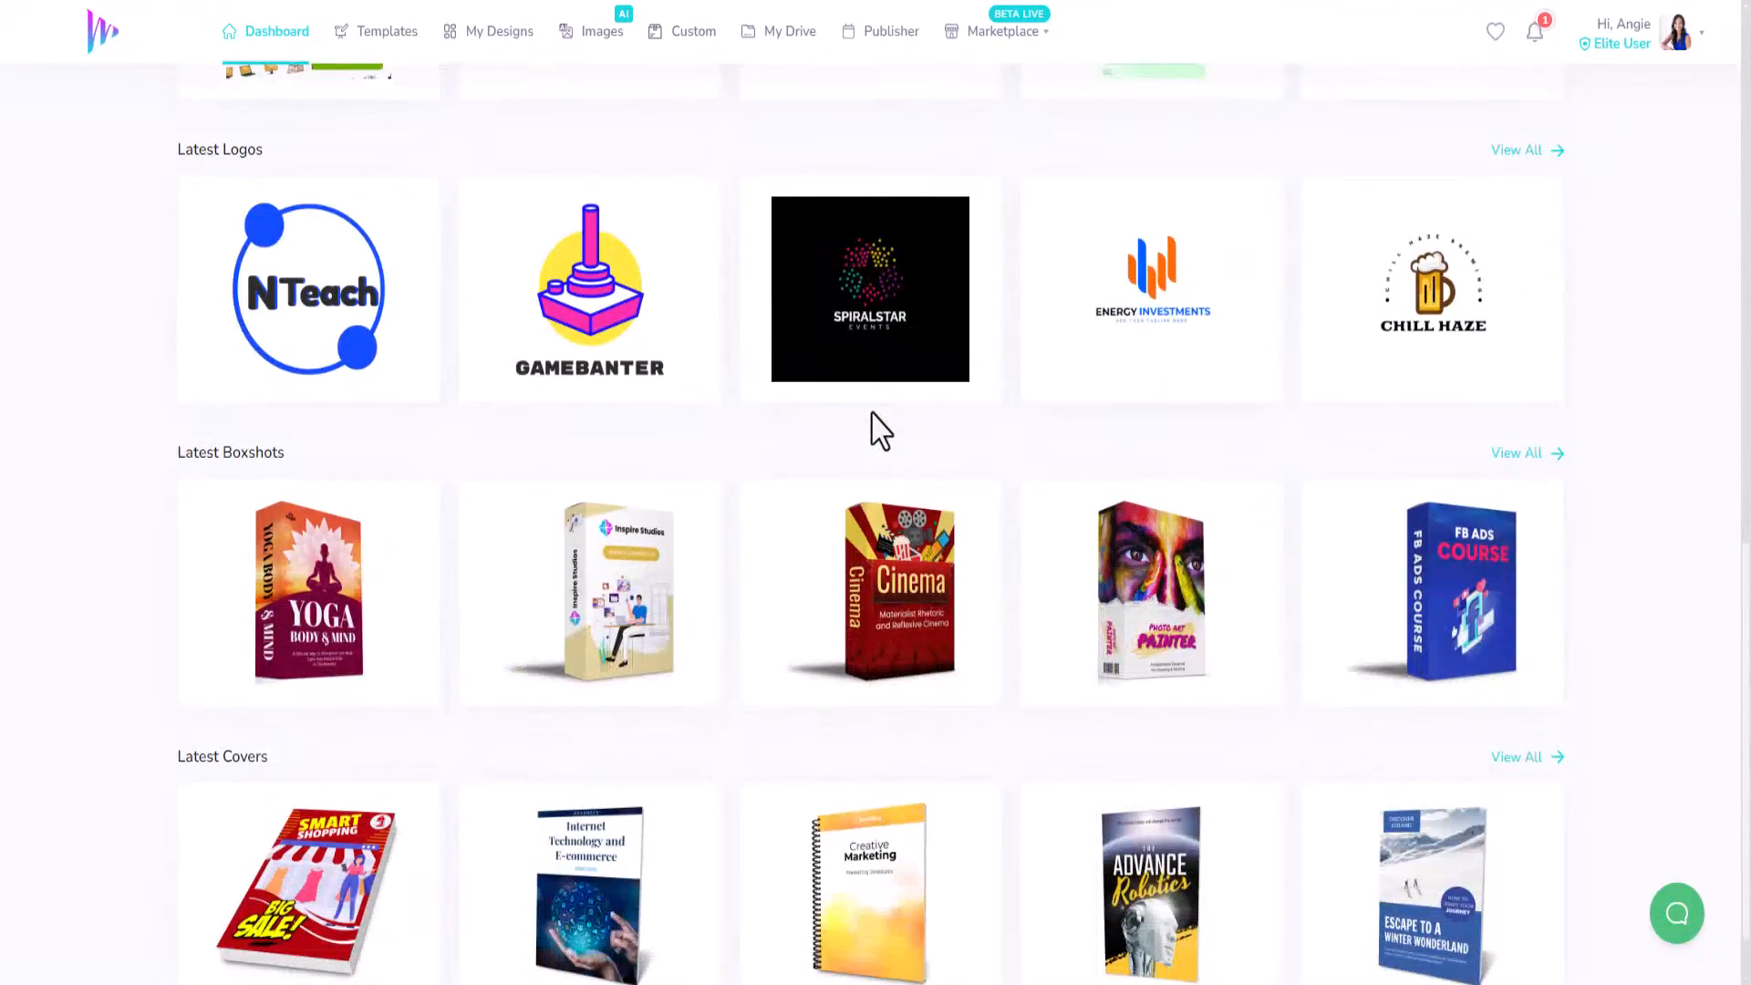
scroll(874, 420, "up", 9)
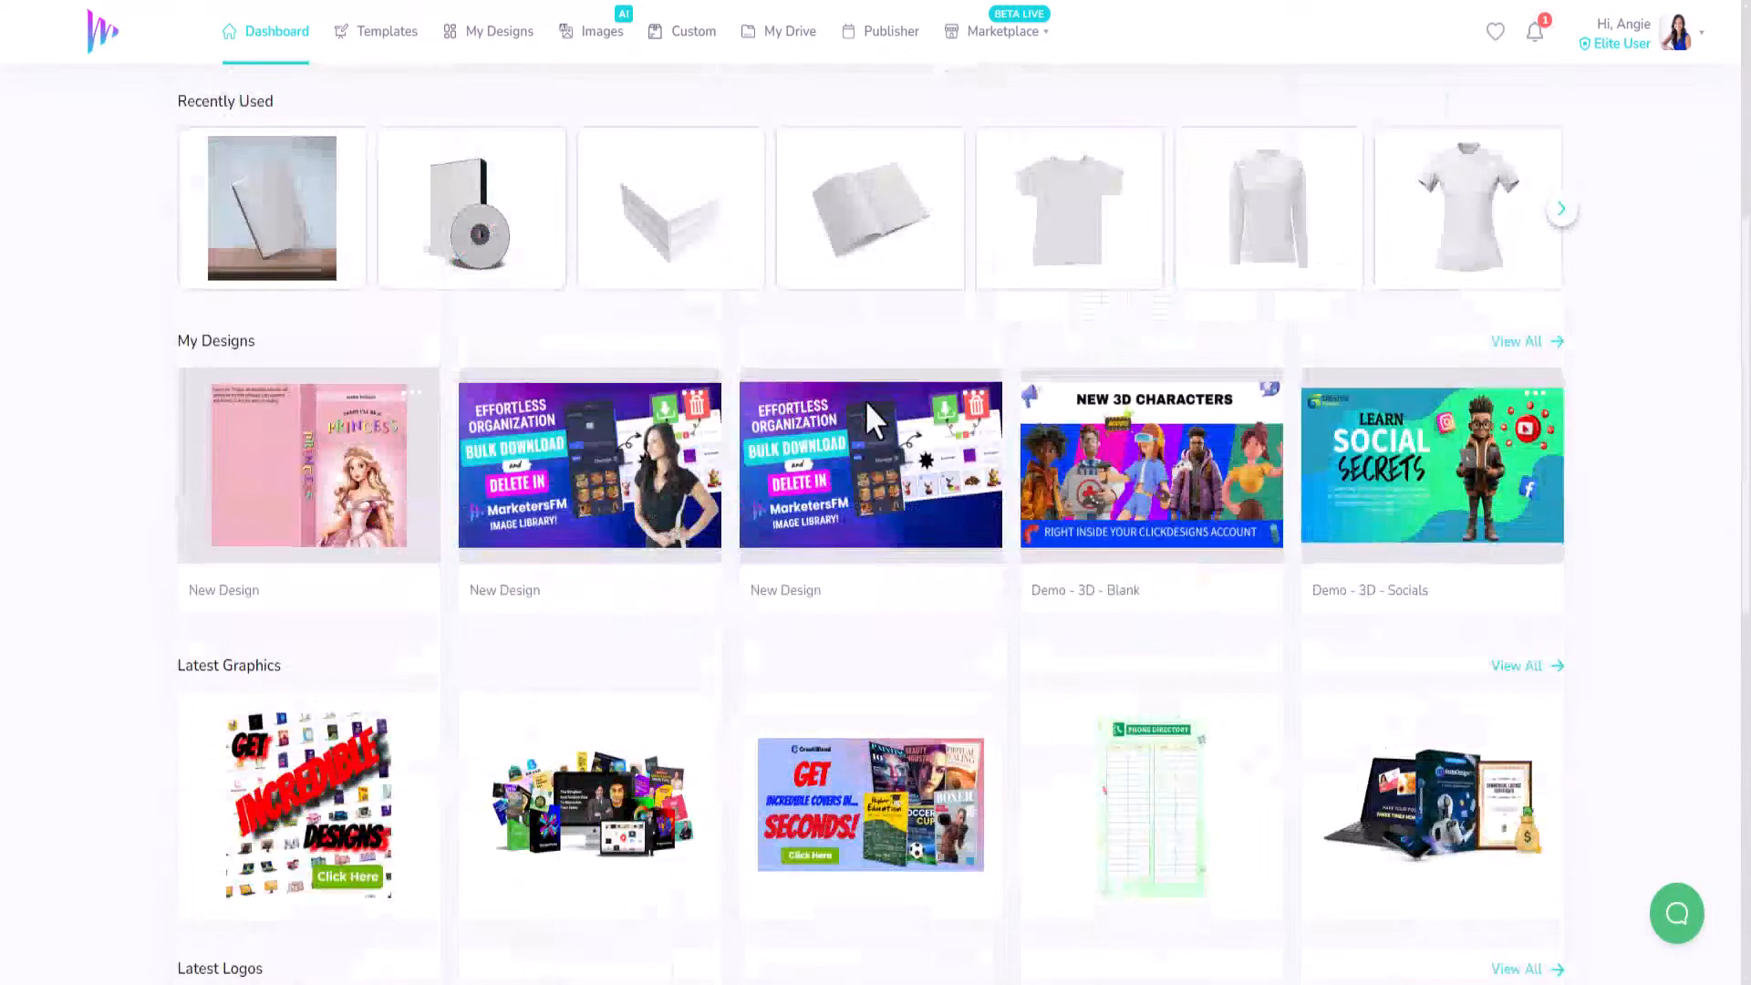
scroll(867, 402, "up", 6)
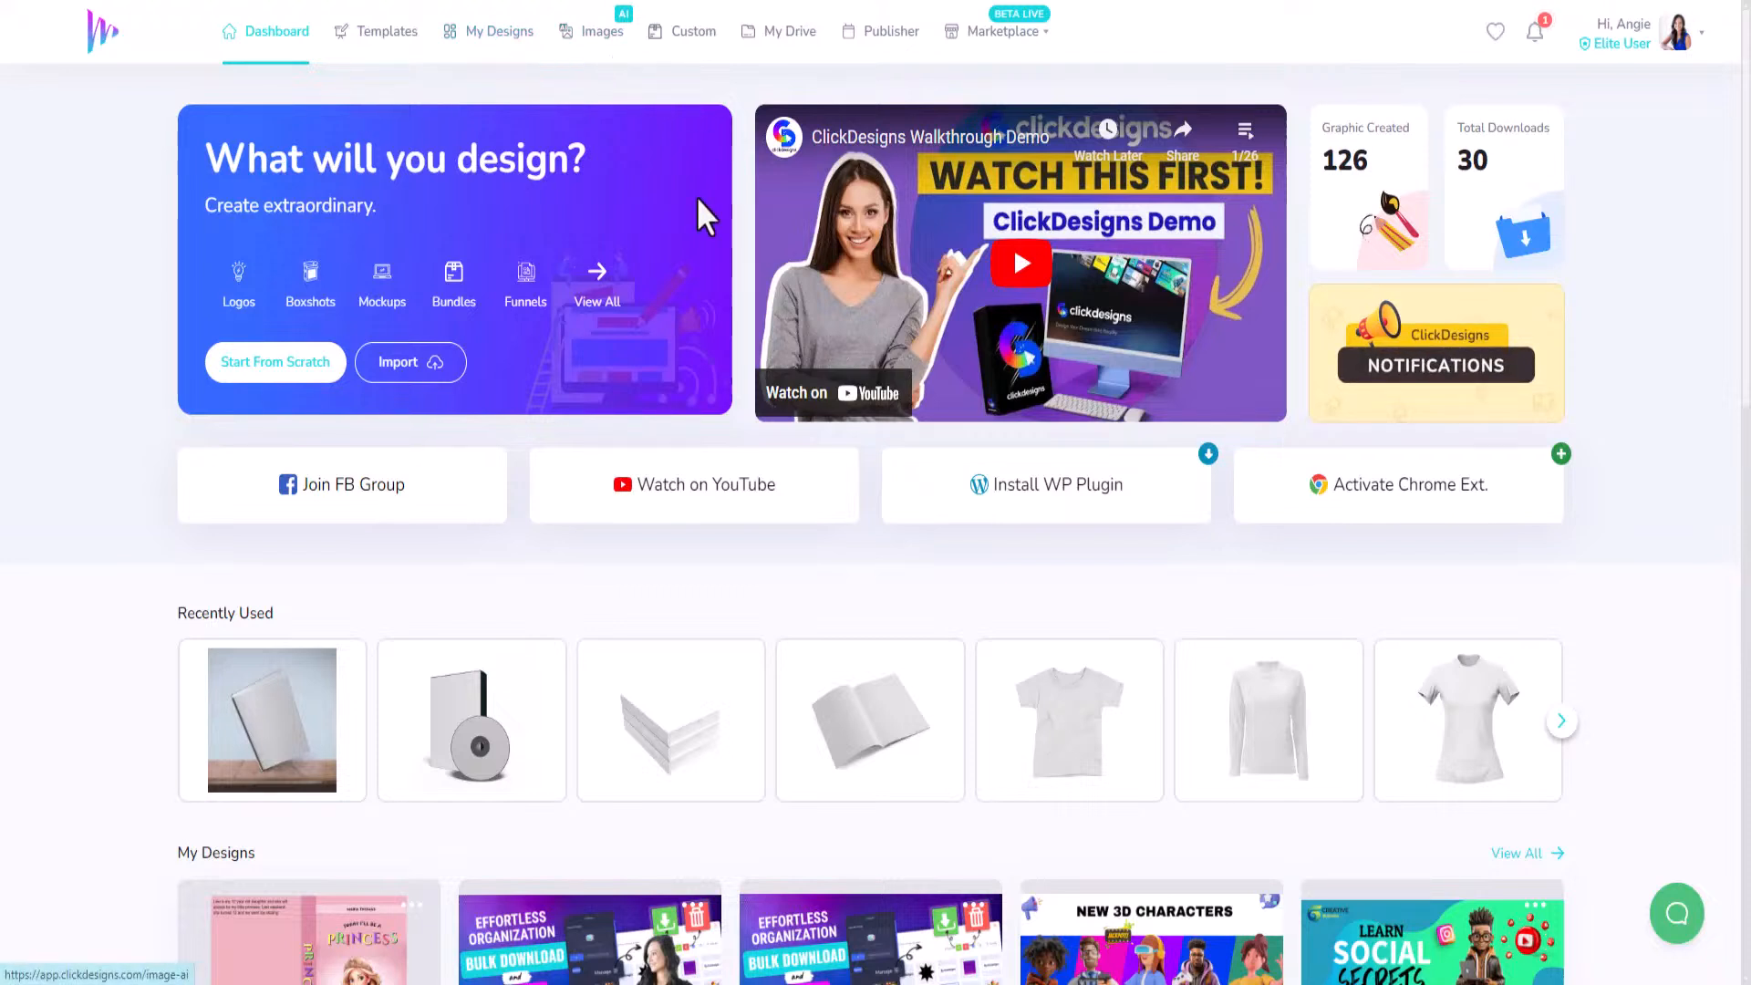
left_click(479, 35)
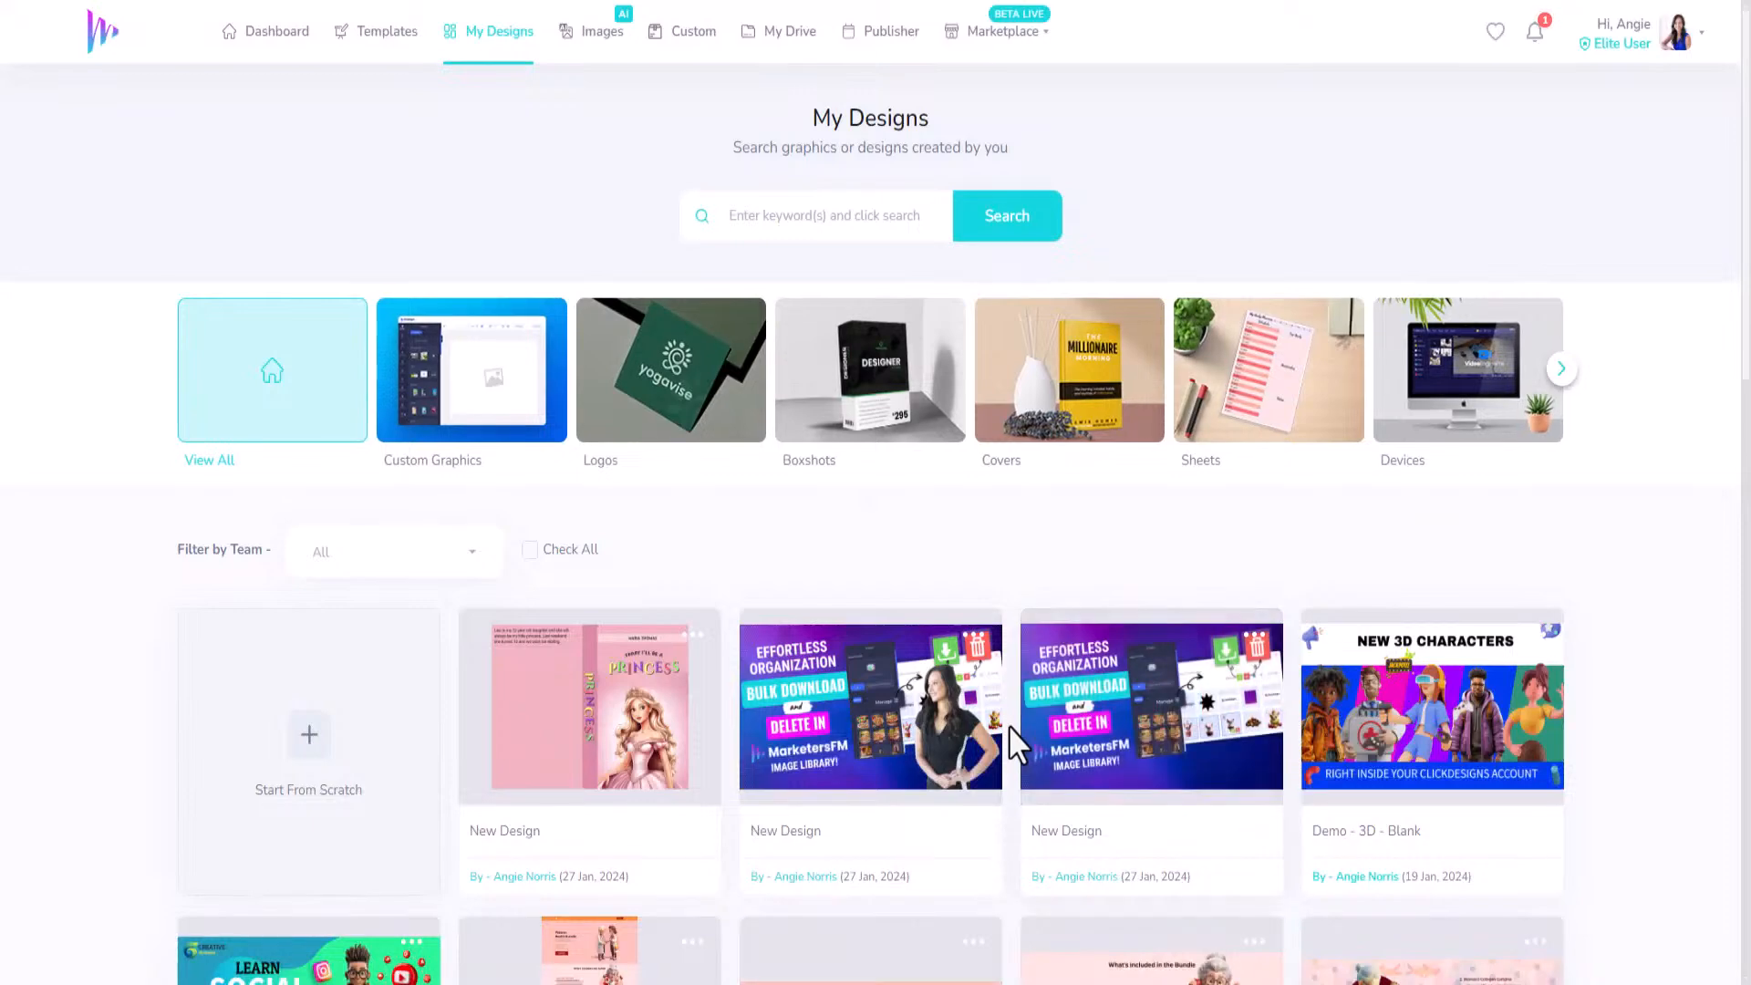
scroll(1009, 725, "down", 3)
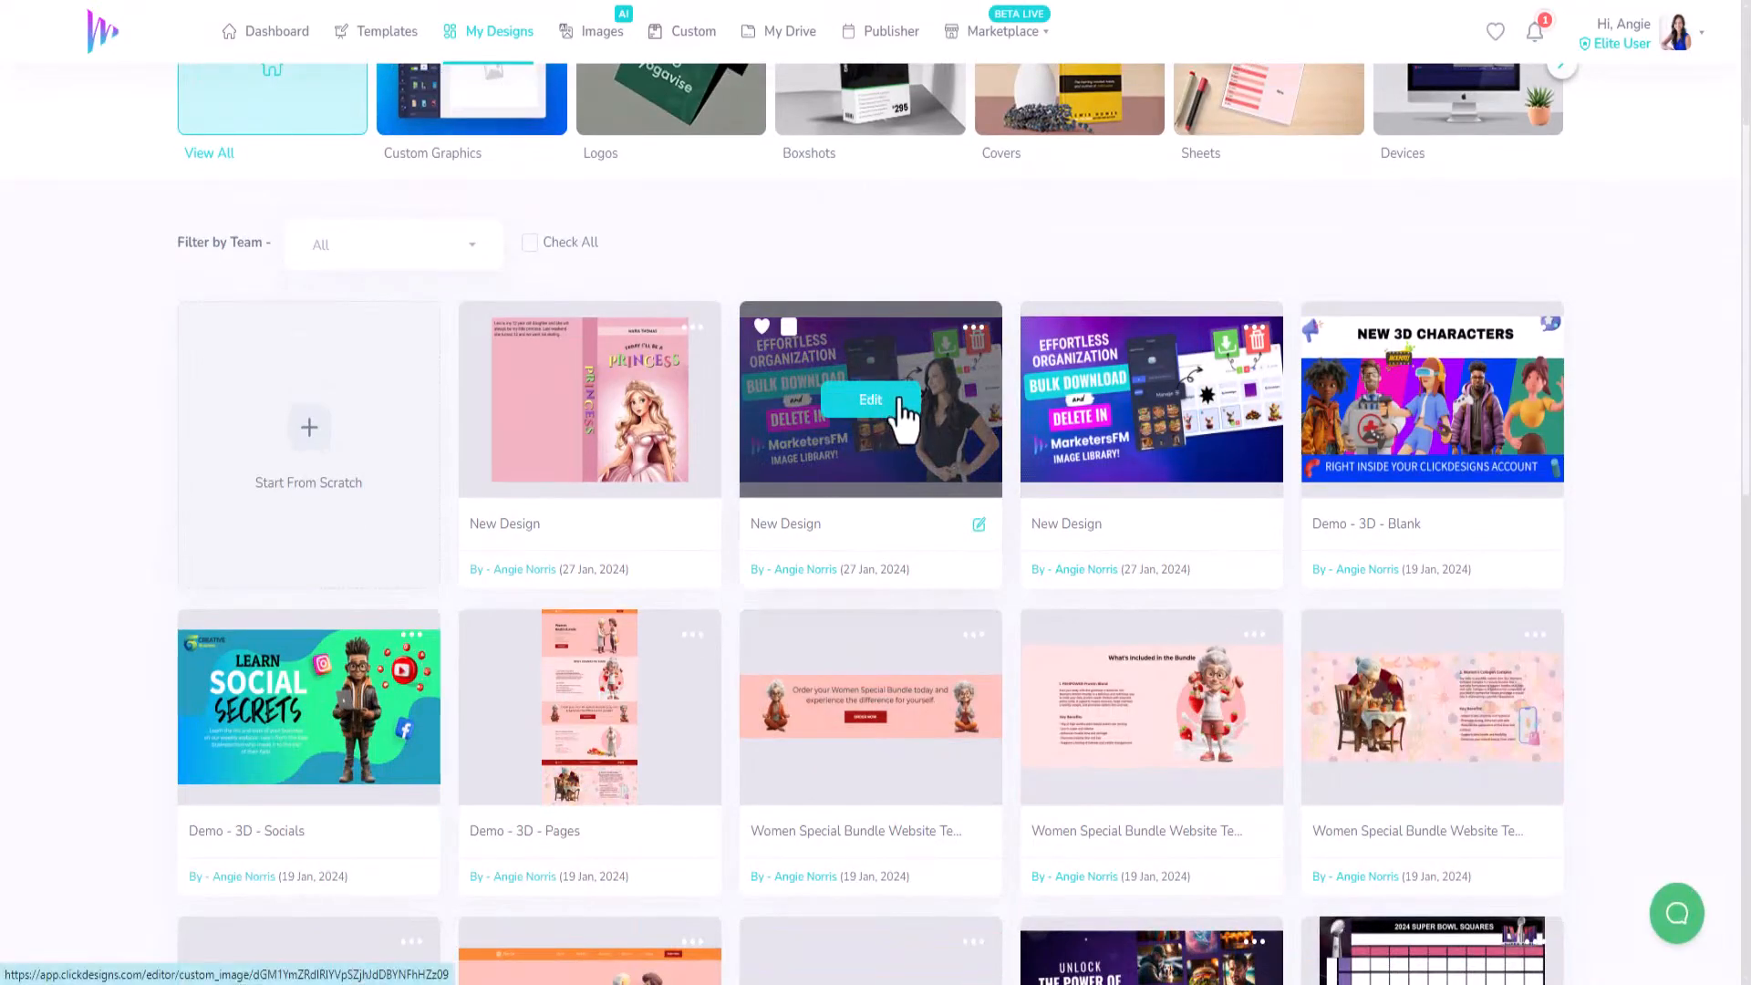
mouse_move(312, 717)
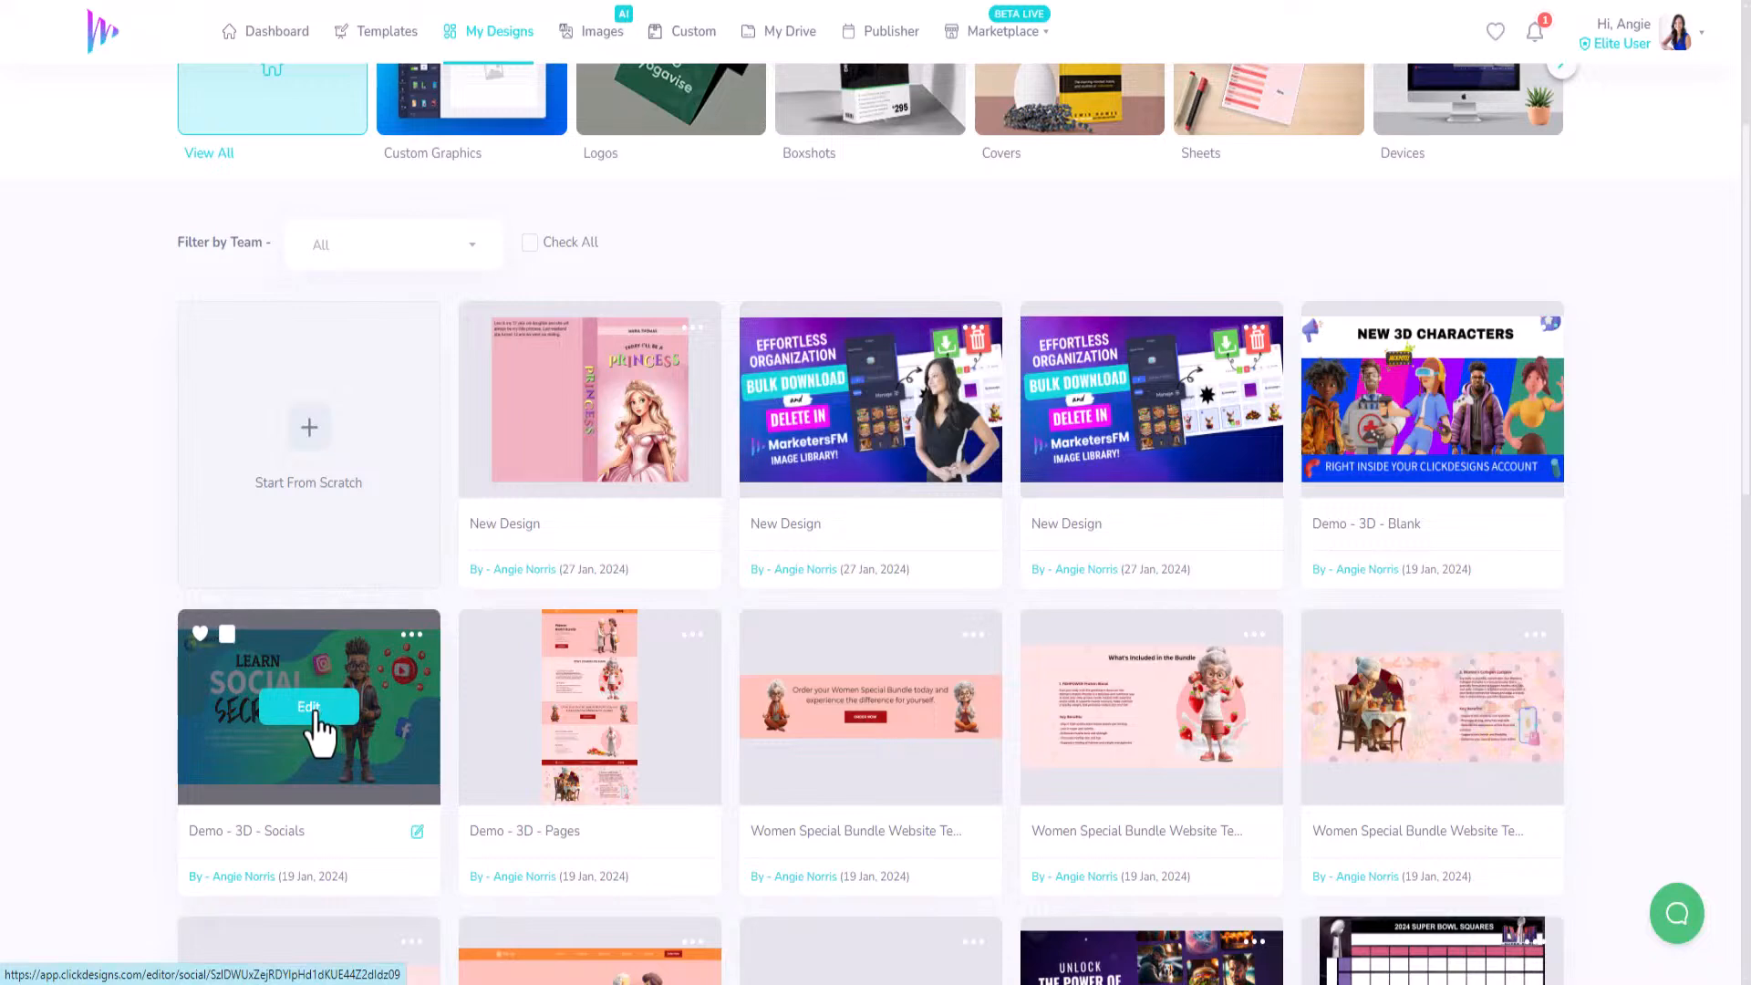
left_click(310, 708)
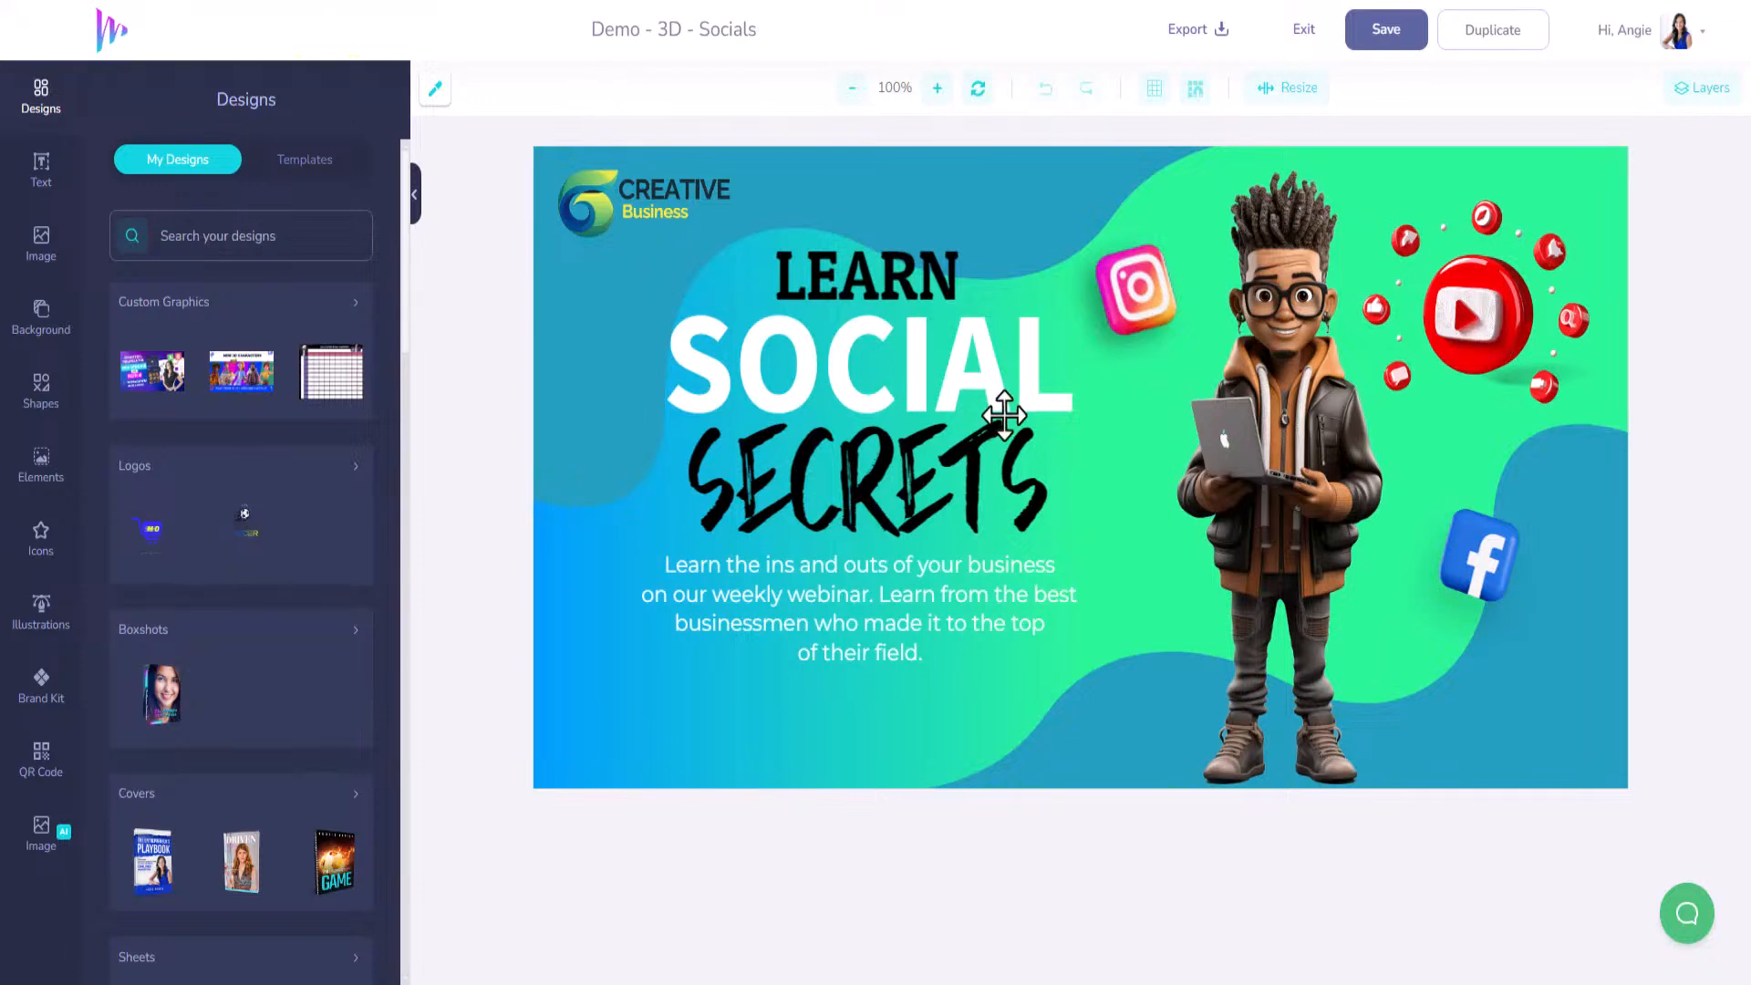
Nudge LEARN, SOCIAL, SECRETS and the paragraph up together, then bring up the QR Code generator.
left_click(857, 288)
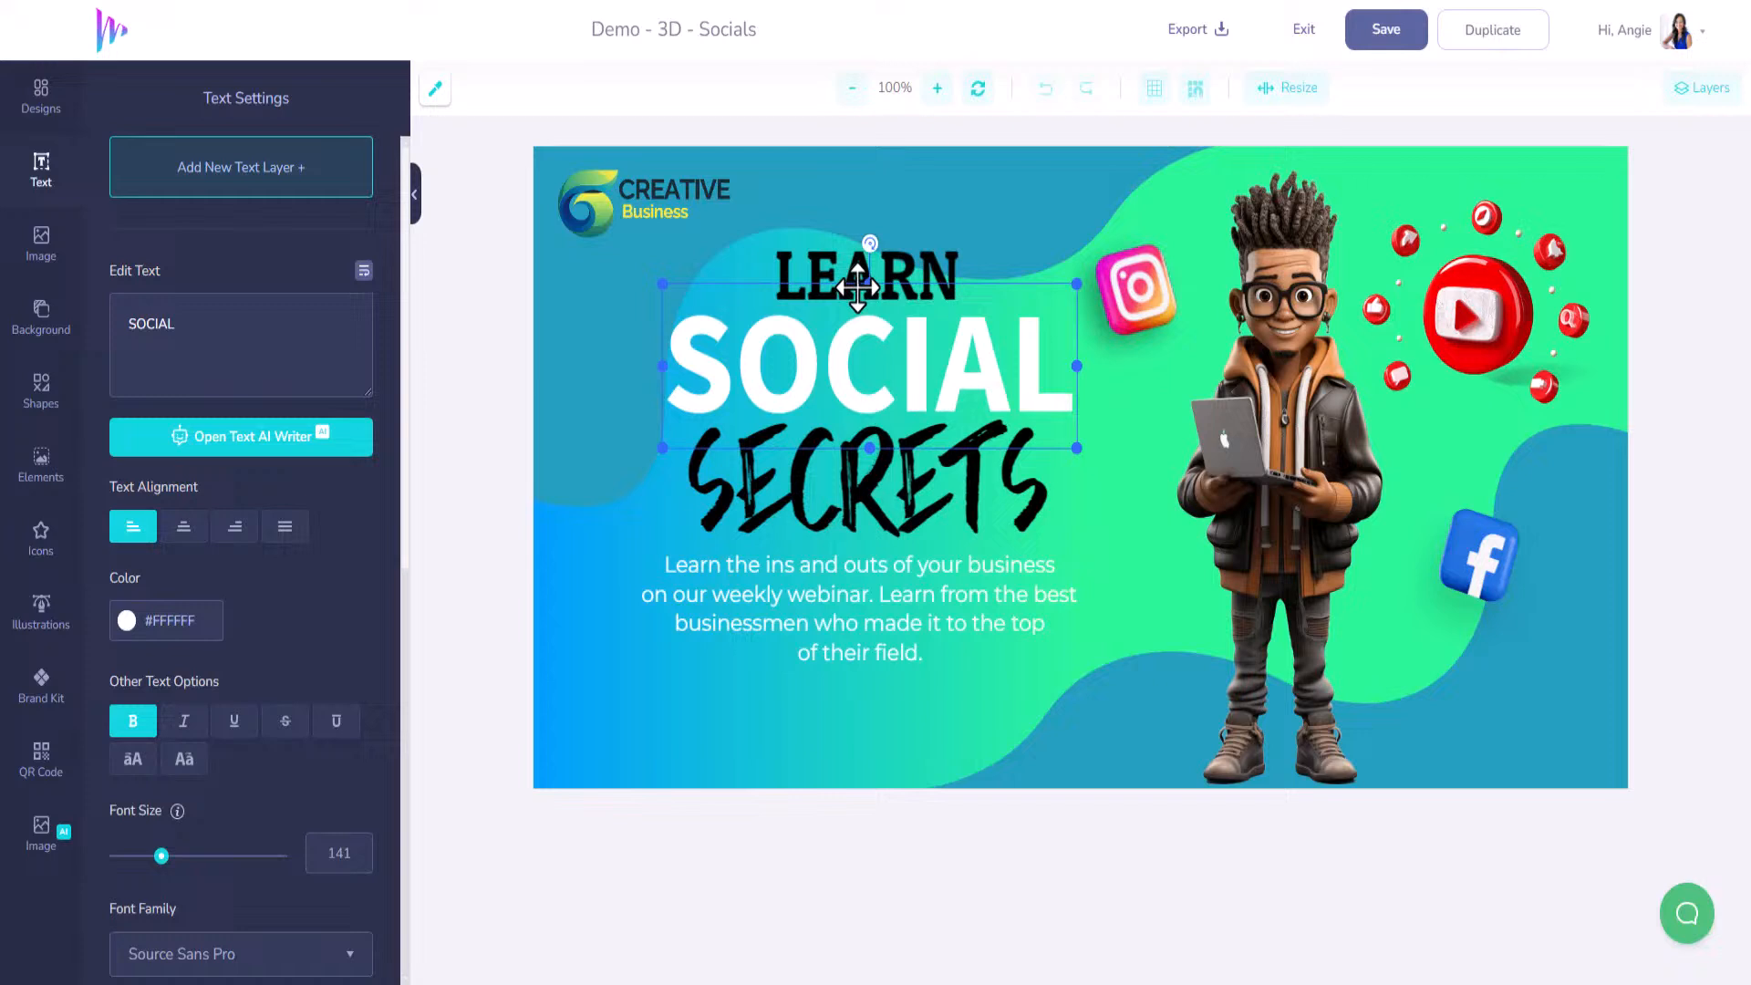
left_click(930, 257, "shift")
left_click(915, 497, "shift")
left_click(917, 577, "shift")
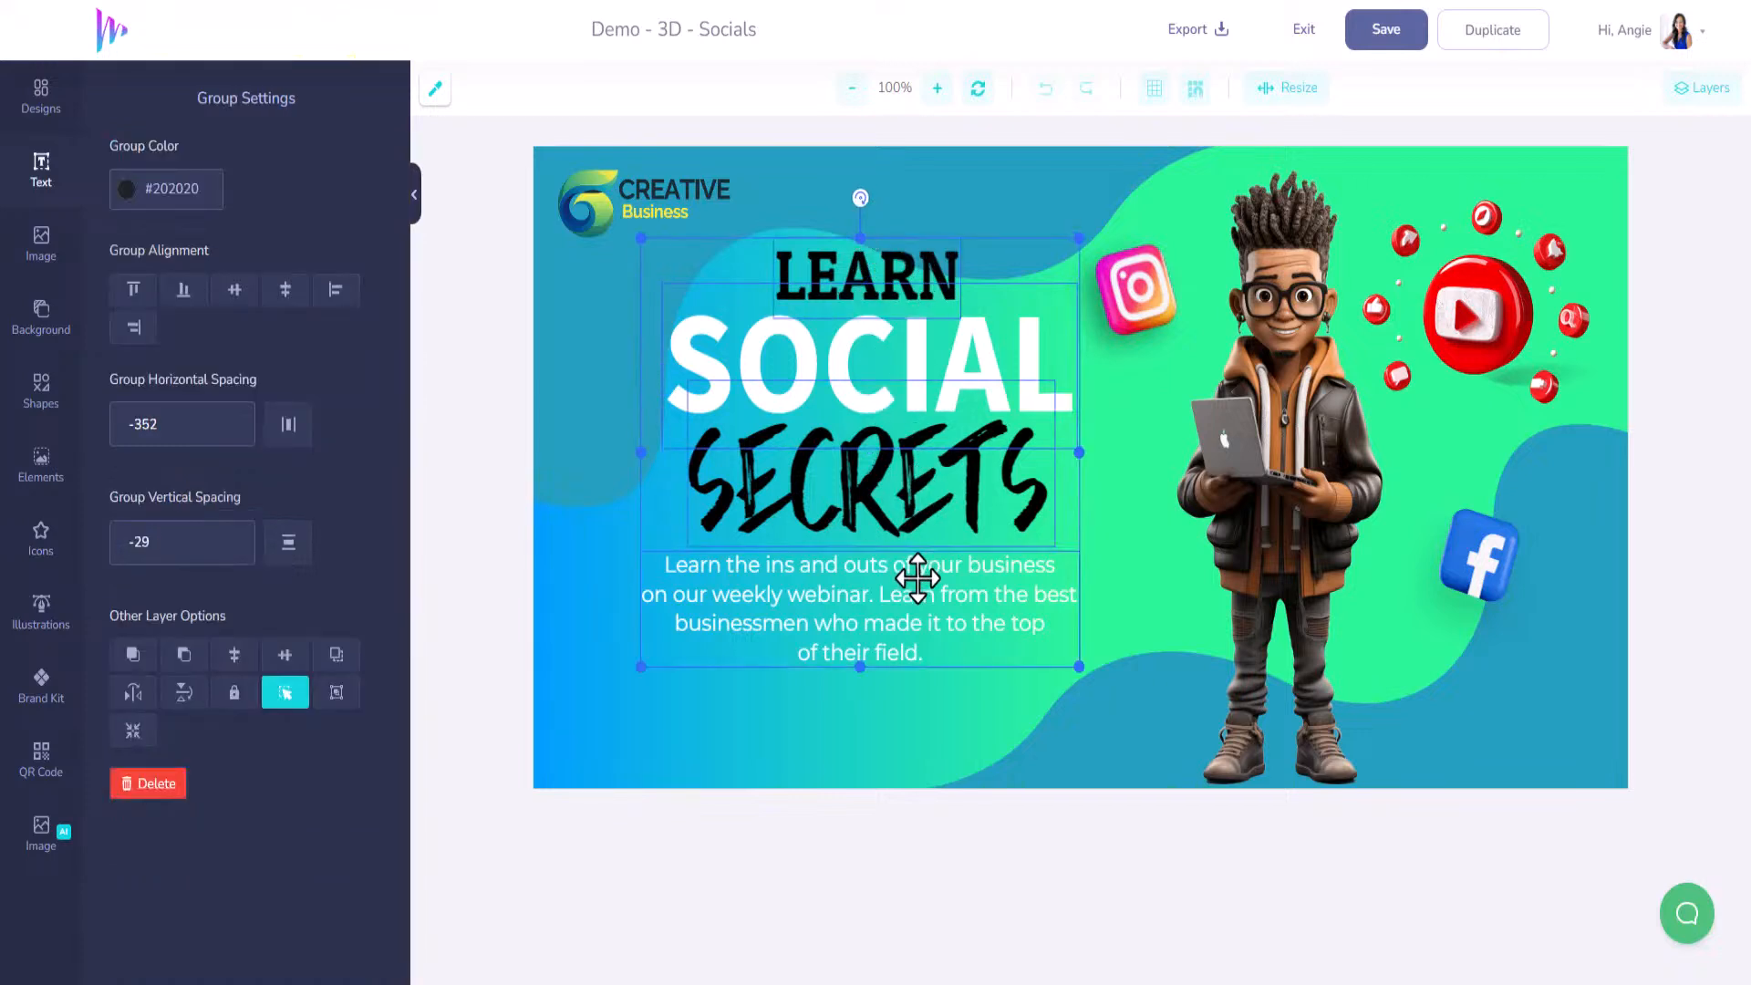
key("Up")
key("Up")
key("Up")
key("Up")
key("Up")
key("Up")
key("Up")
key("Up")
key("Up")
key("Up")
key("Up")
key("Up")
key("Up")
key("Up")
key("Up")
key("Up")
key("Up")
key("Up")
key("Up")
key("Up")
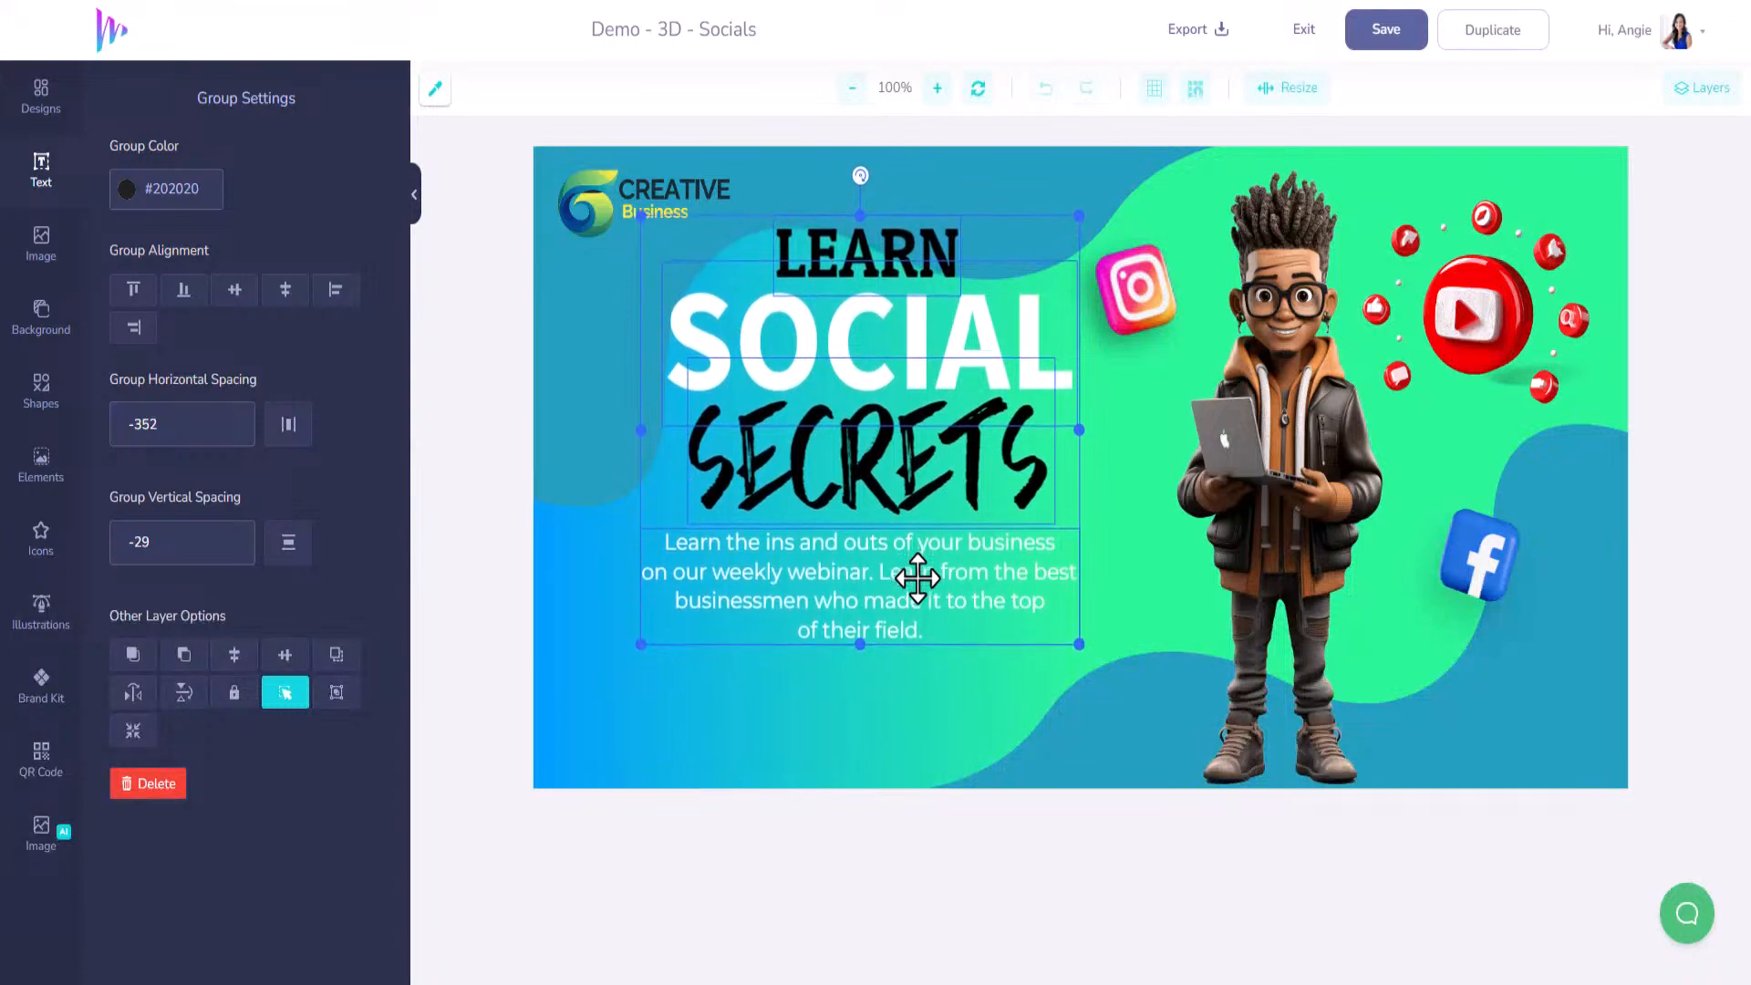
key("Up")
key("Up")
key("Up")
key("Up")
key("Up")
key("Up")
key("Up")
key("Up")
key("Up")
key("Up")
key("Up")
key("Up")
key("Up")
key("Up")
key("Up")
key("Up")
key("Up")
key("Up")
key("Up")
key("Up")
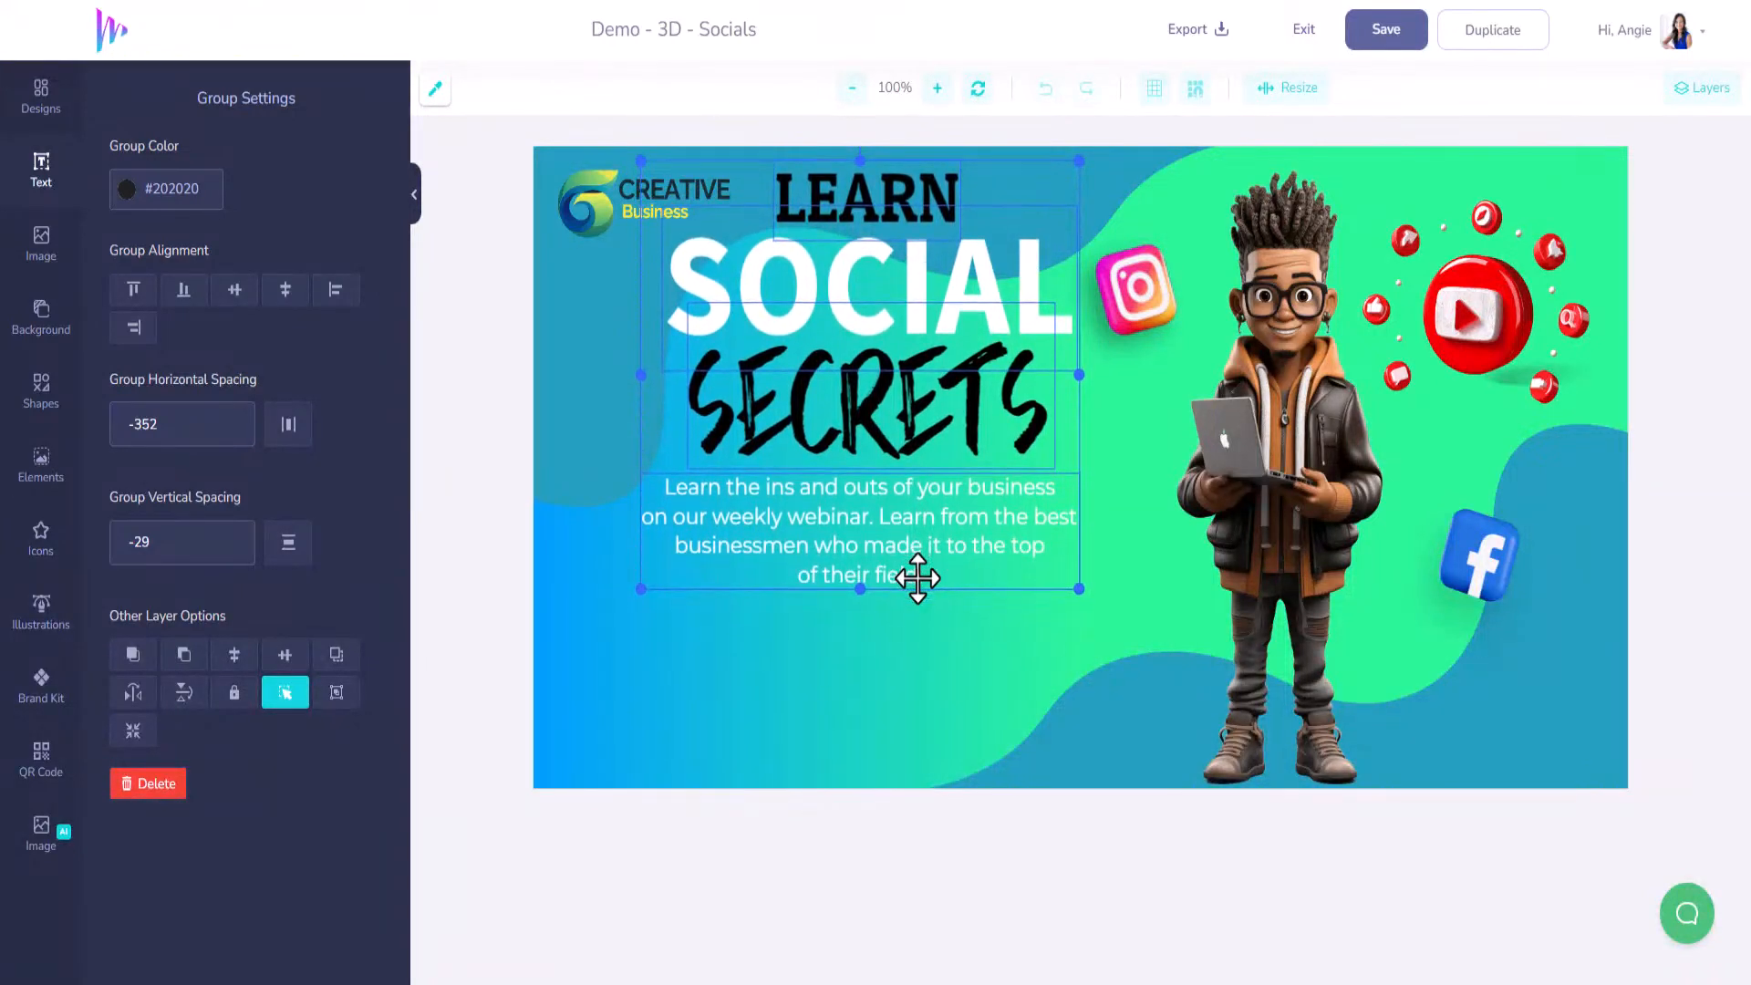
left_click(42, 771)
left_click(162, 197)
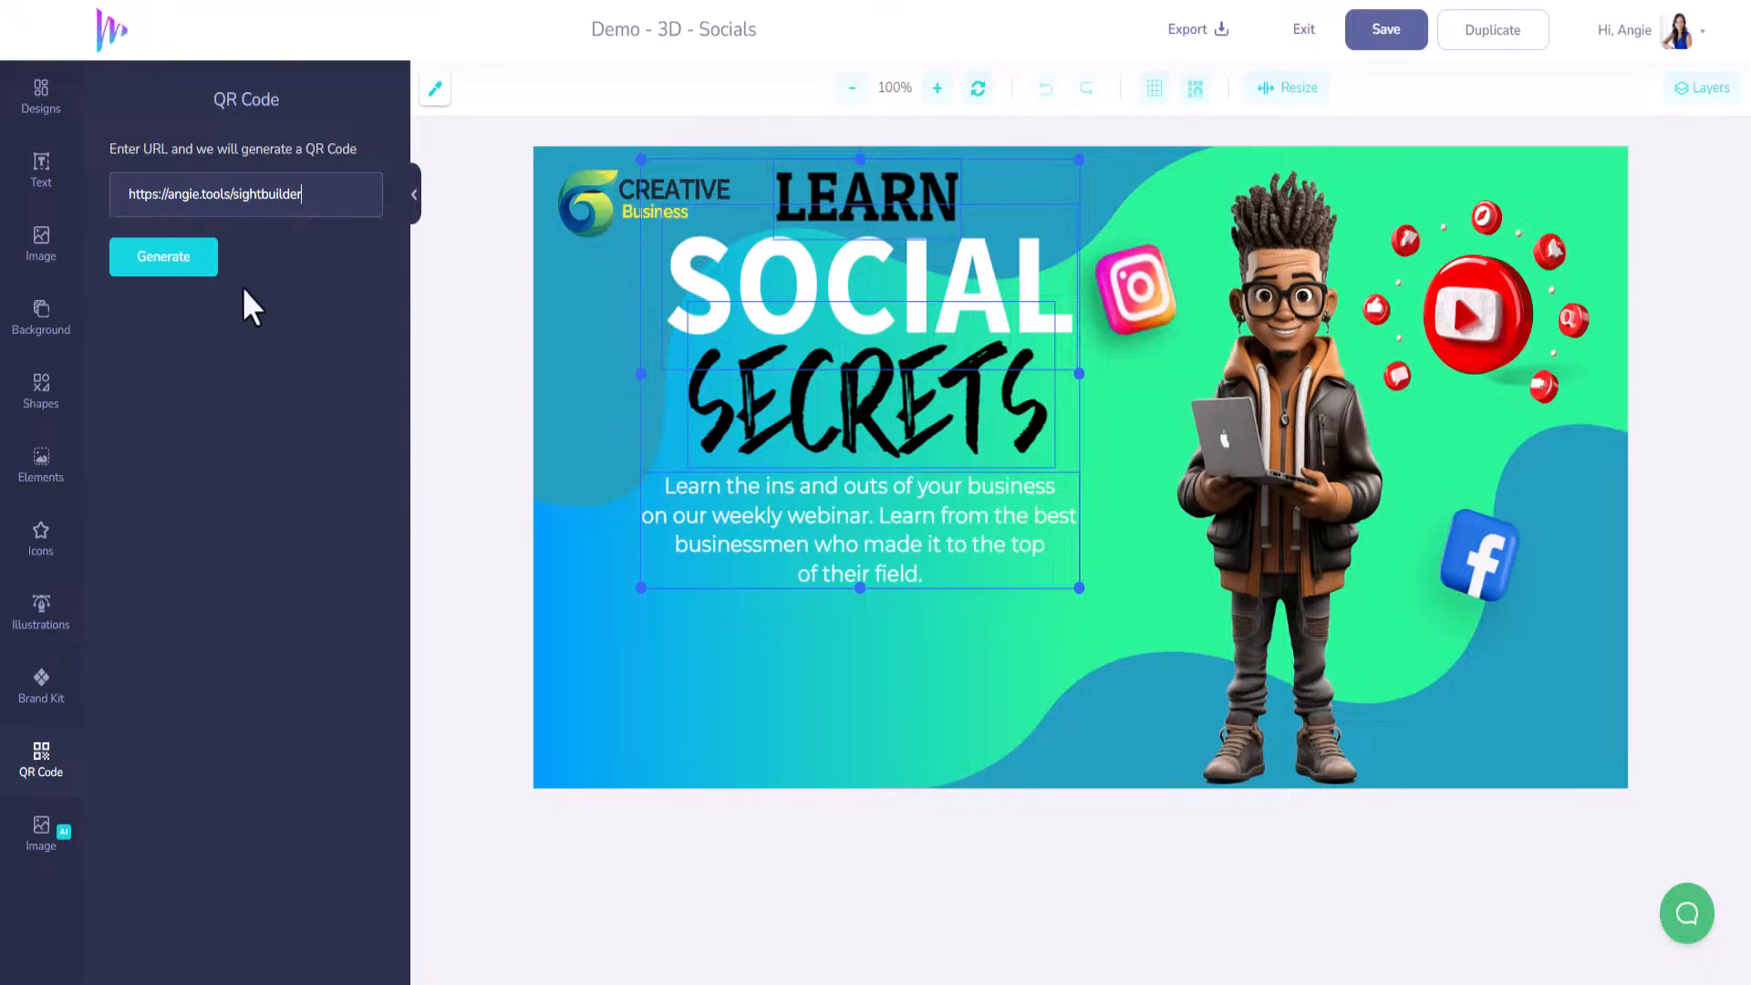
Generate the QR code for the sightbuilder URL and shrink it to a small square below the text.
left_click(177, 262)
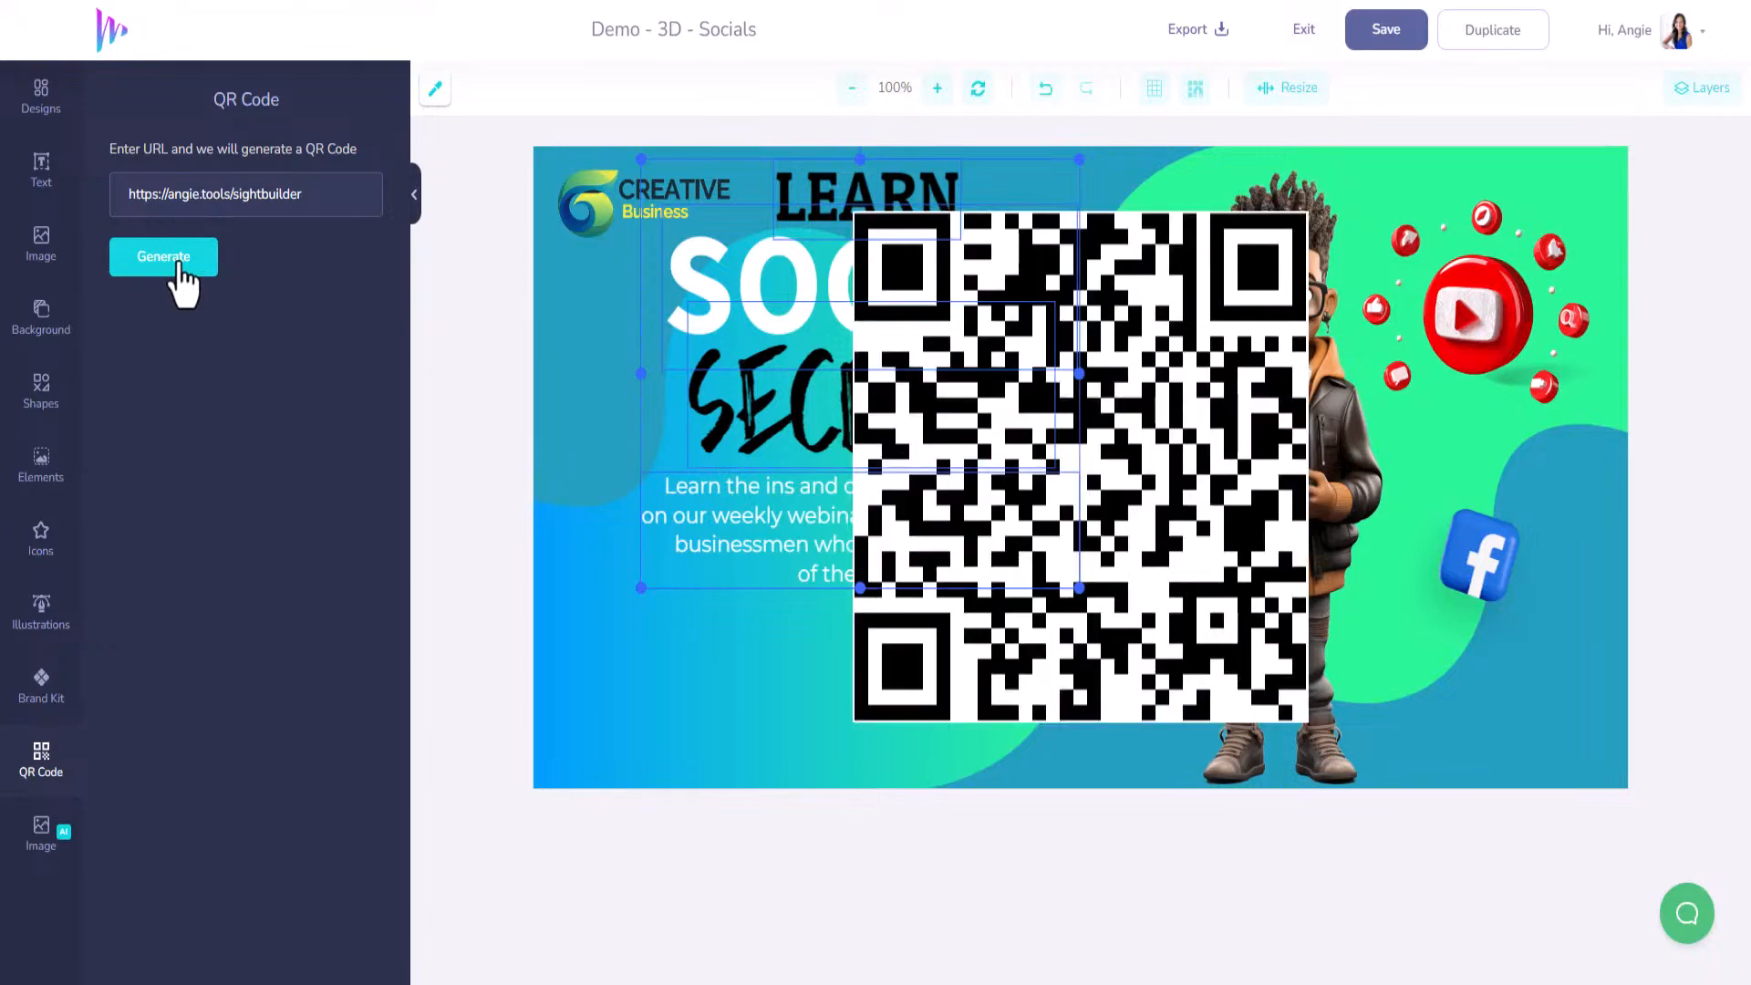
left_click(1210, 364)
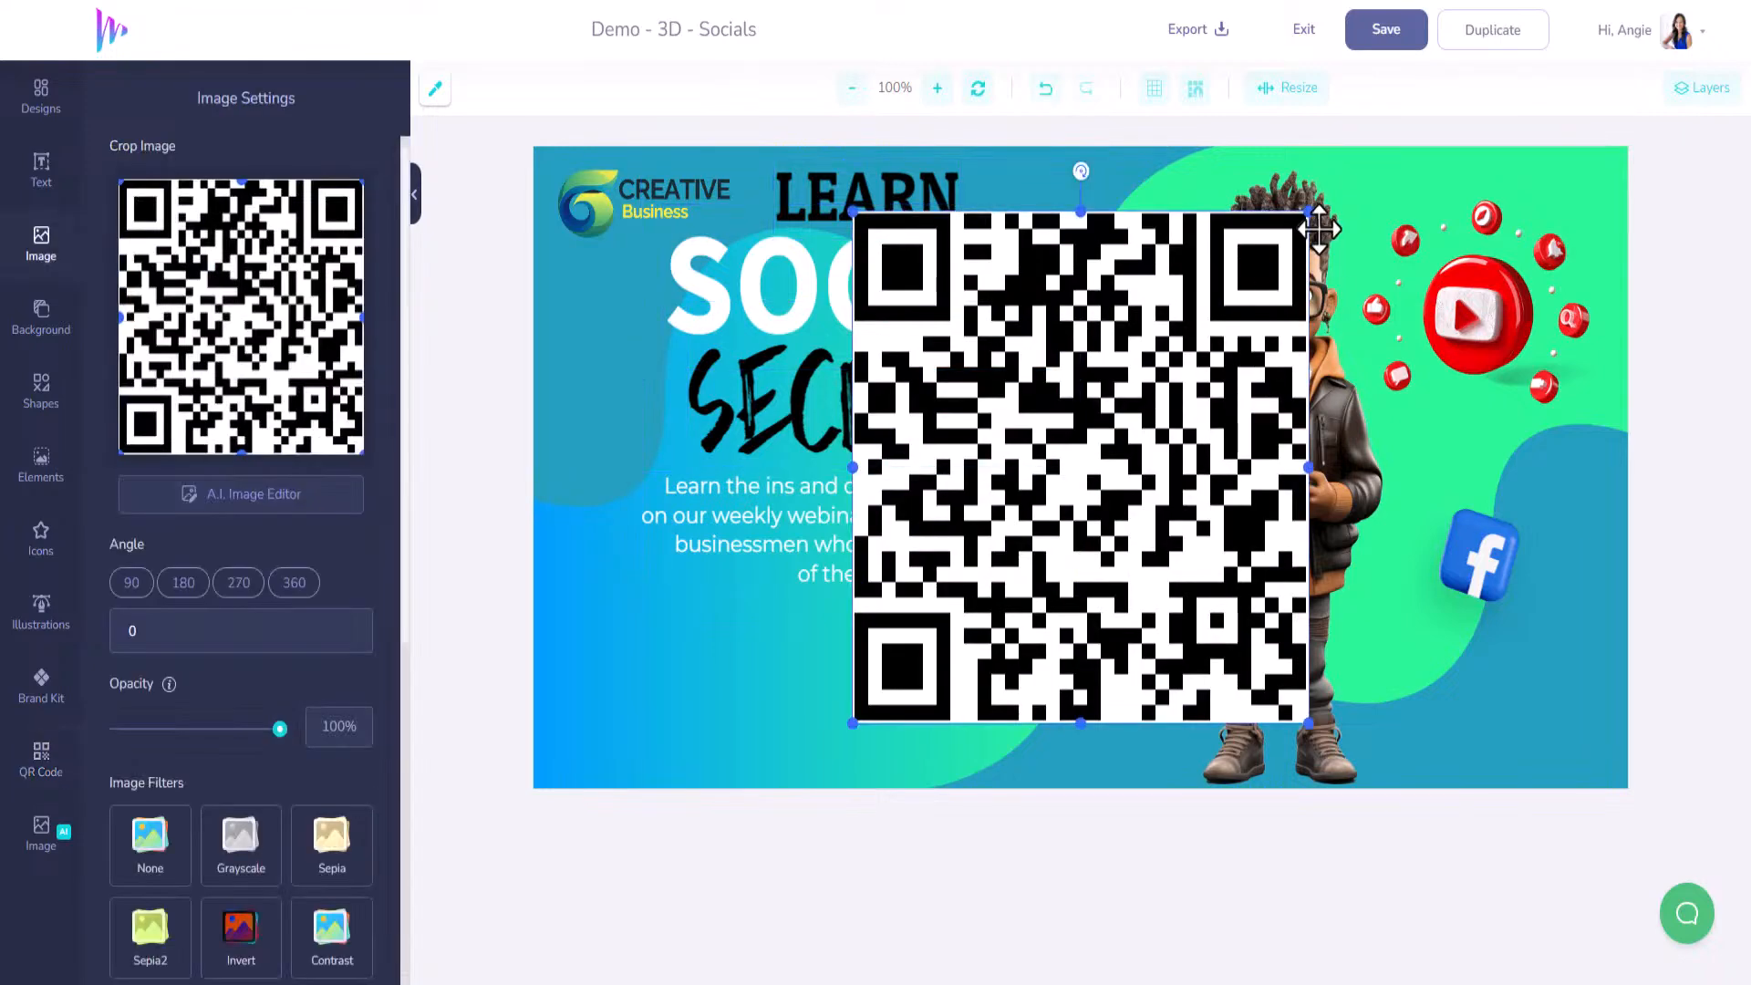
left_click_drag(1307, 213, 929, 607)
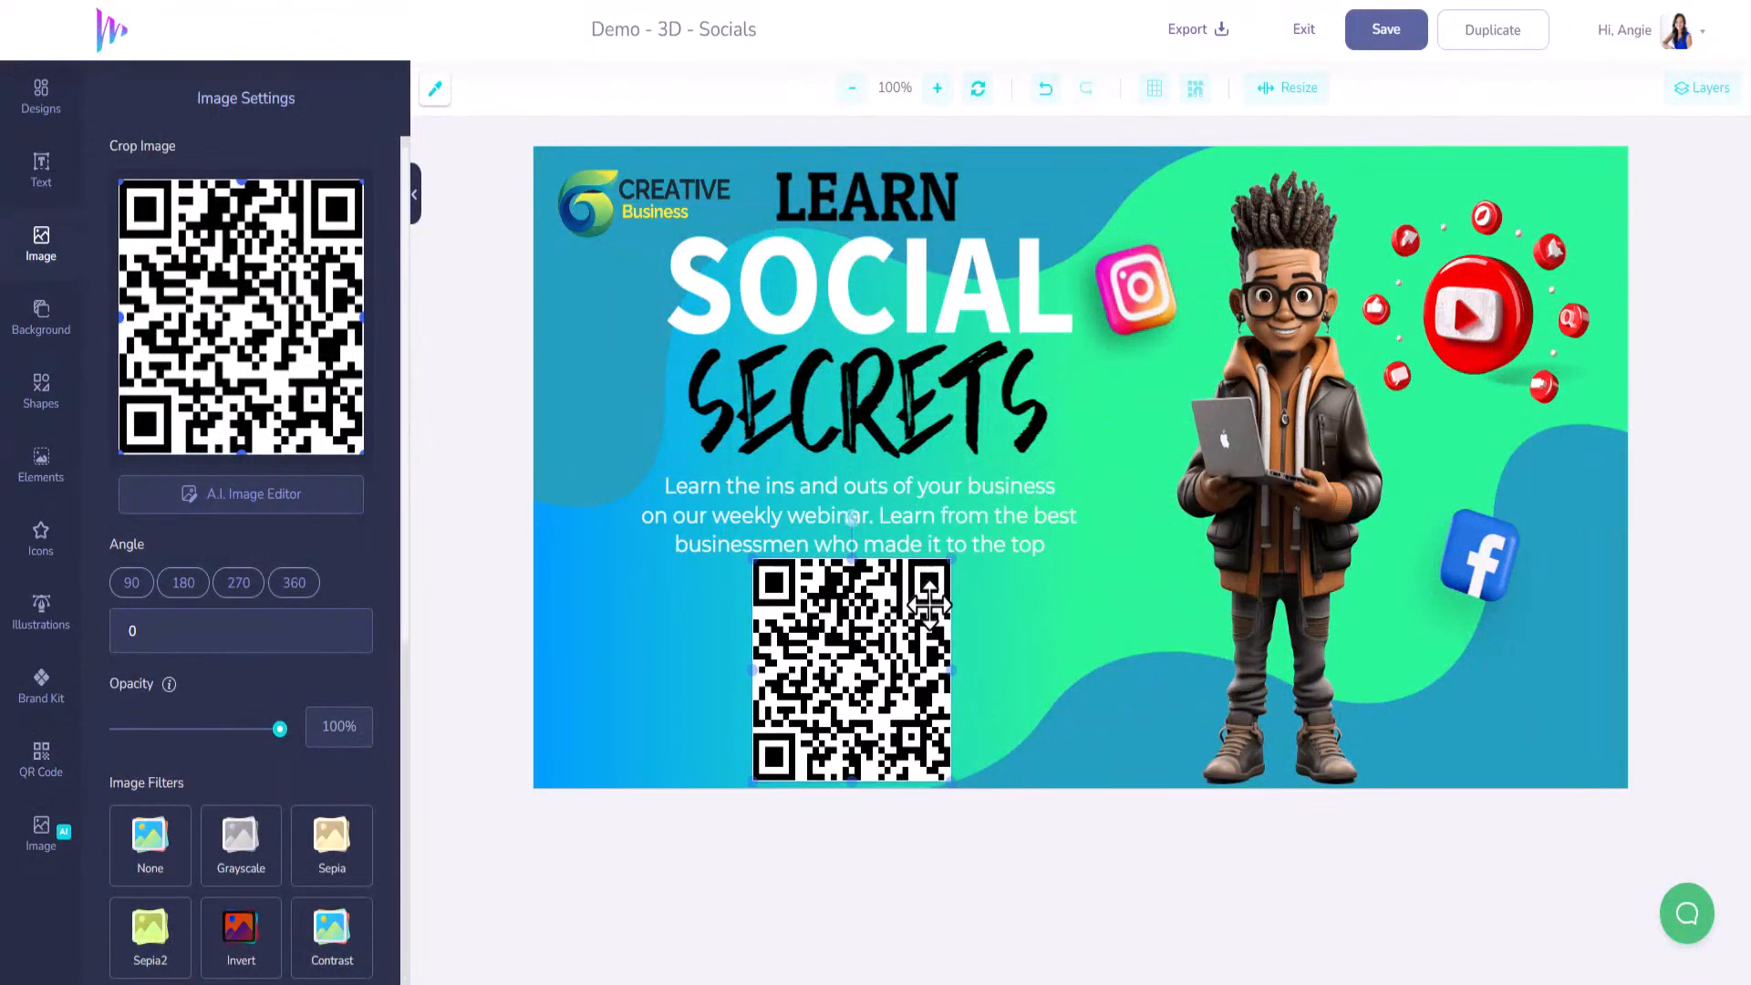
Widen and shrink the paragraph text, set line height 1, enable Text Wrap, and centre it under SECRETS.
left_click(935, 497)
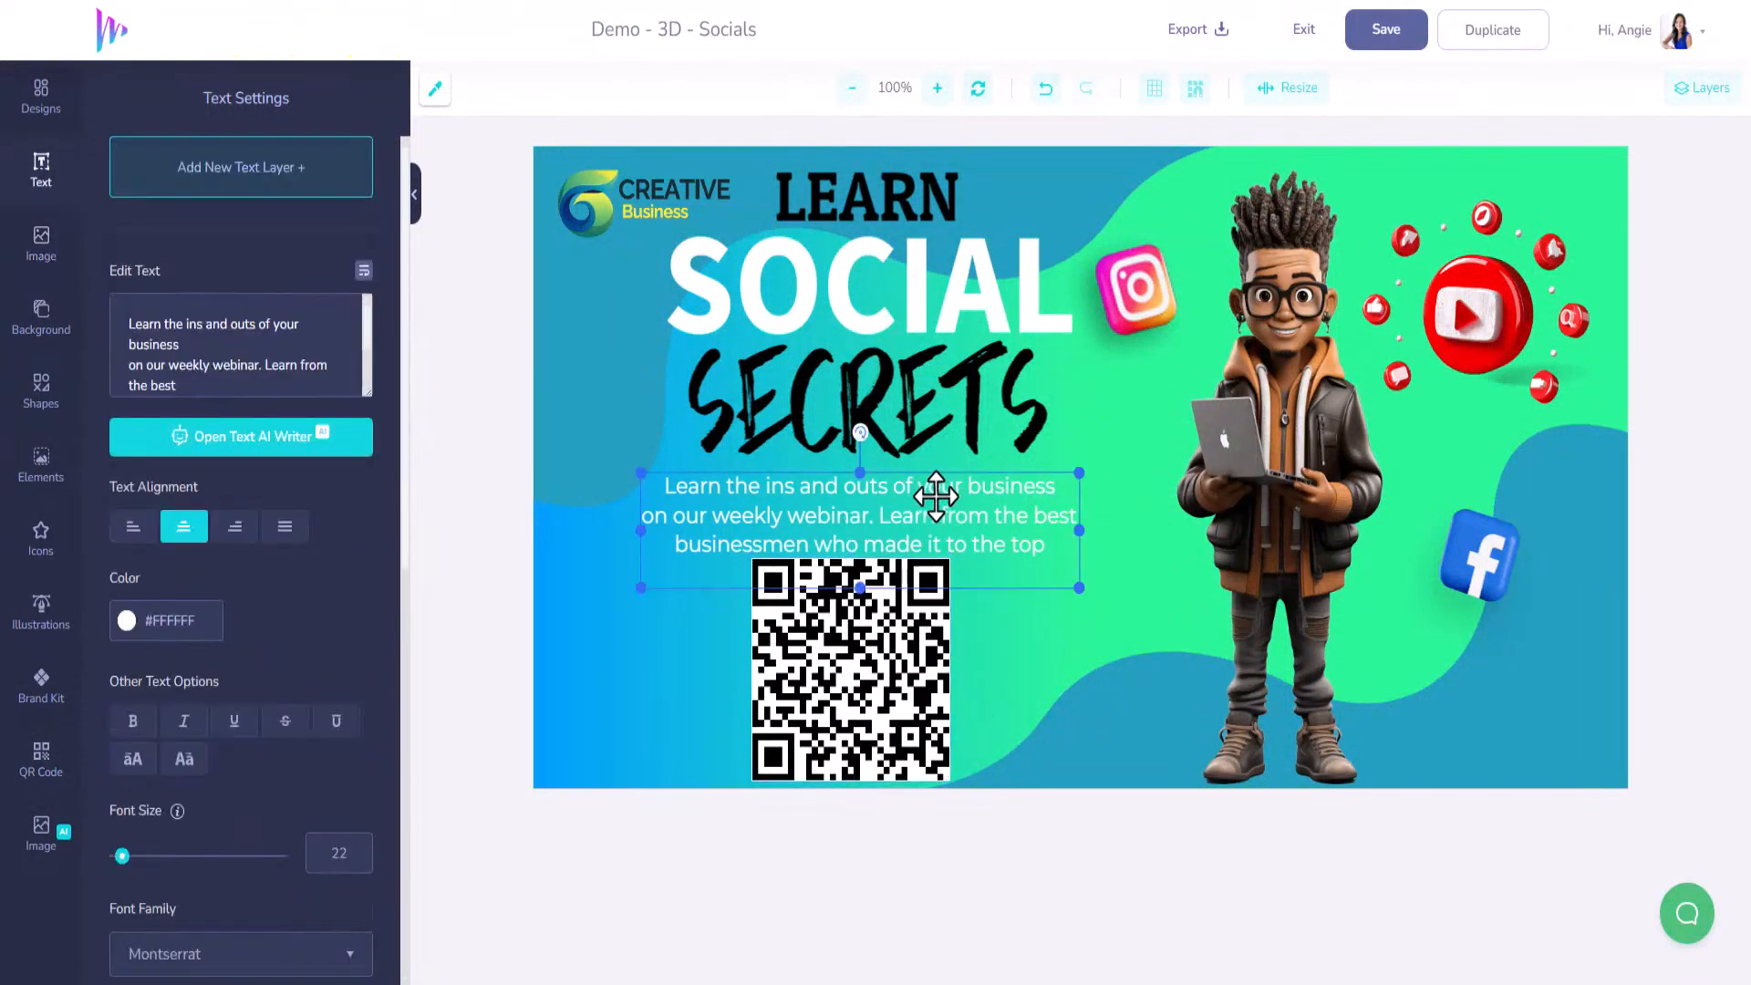
left_click_drag(1106, 523, 1156, 520)
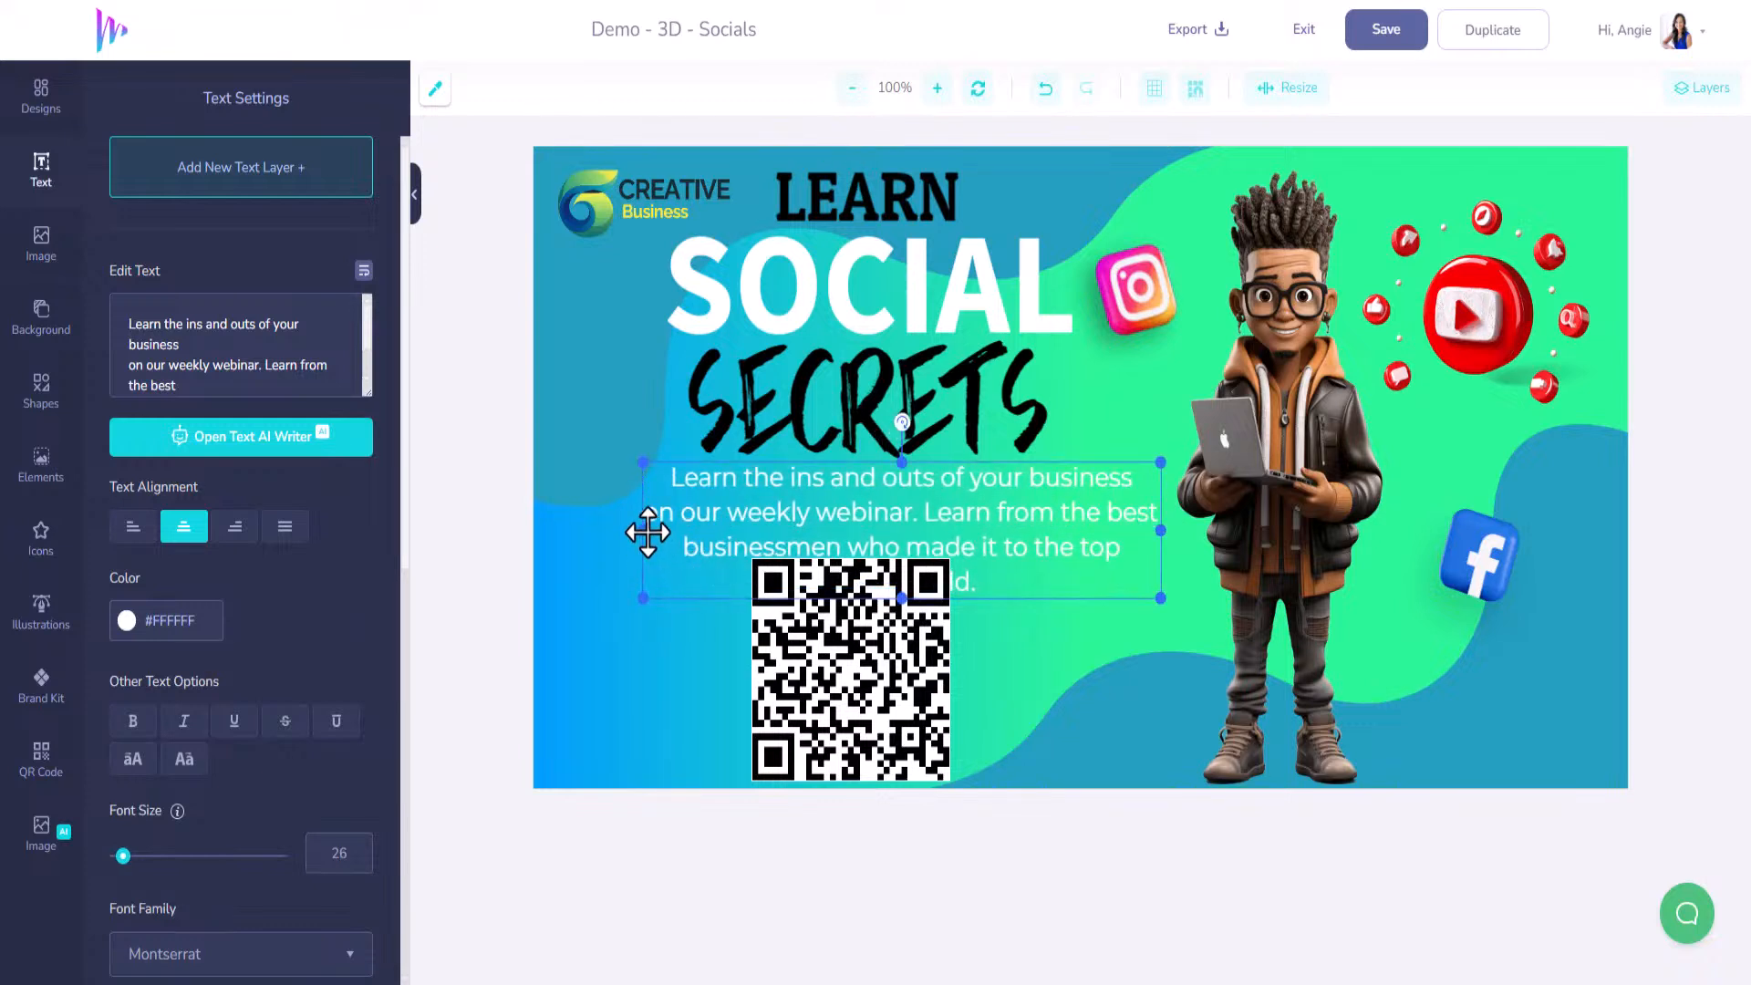
left_click_drag(643, 530, 565, 529)
left_click_drag(121, 859, 123, 858)
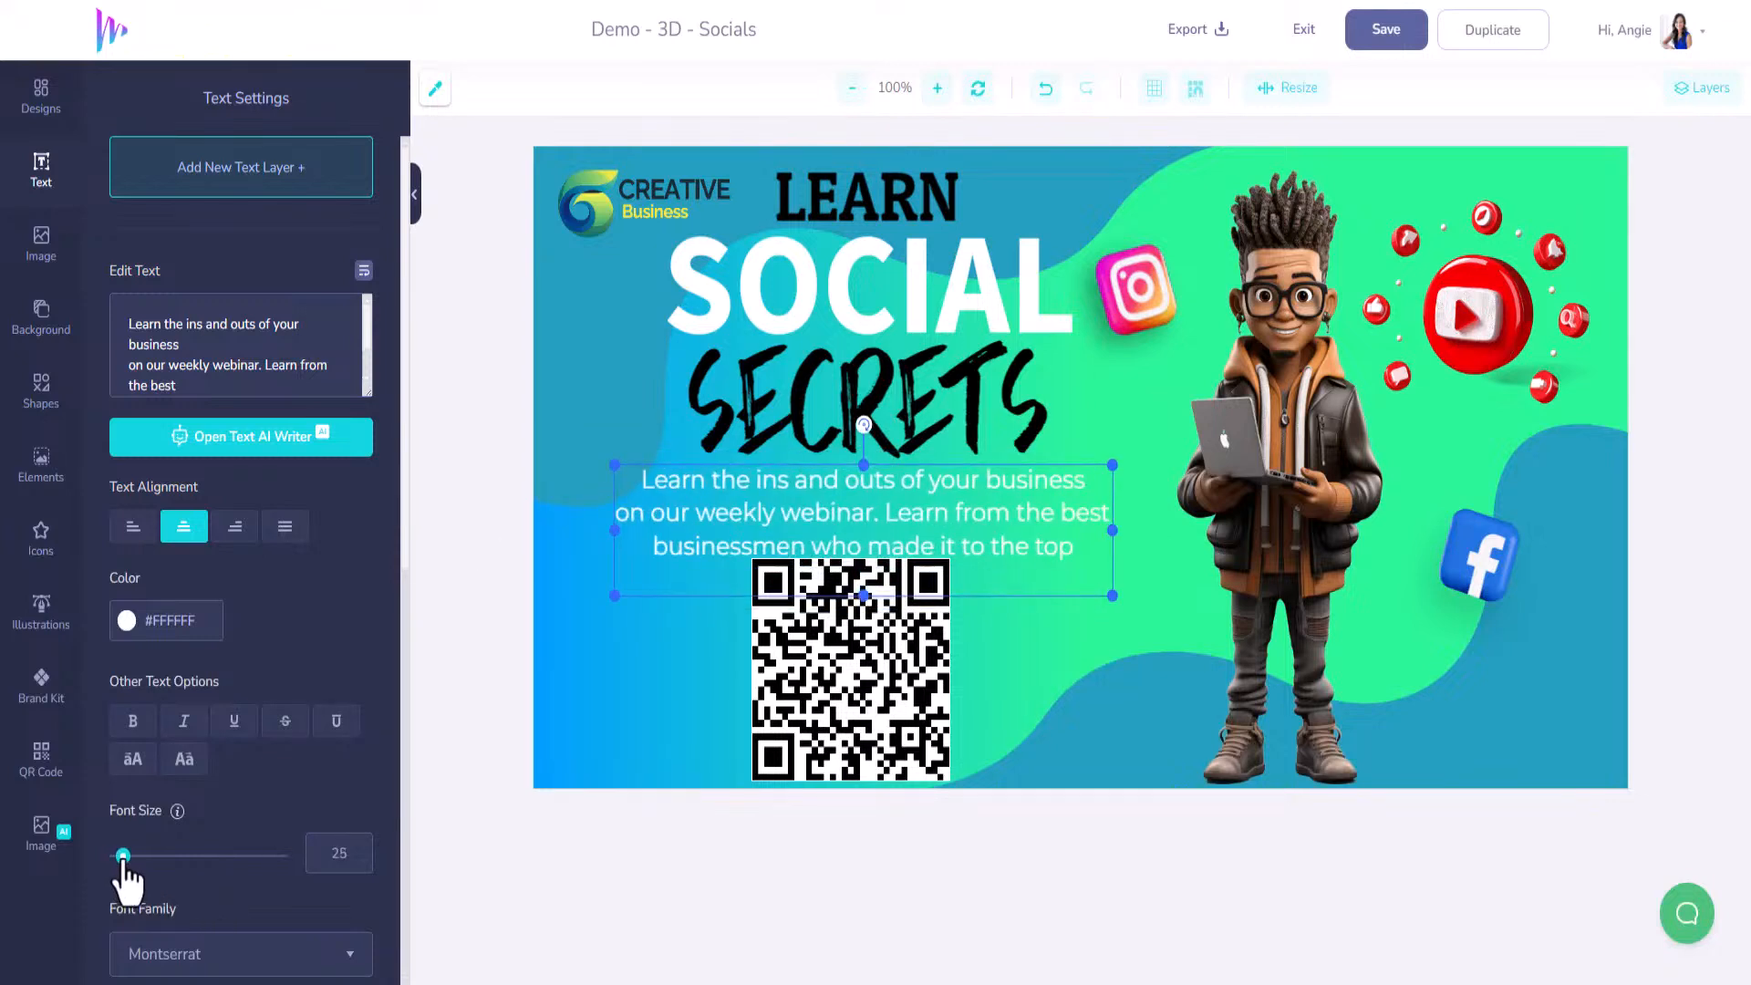
scroll(276, 867, "down", 3)
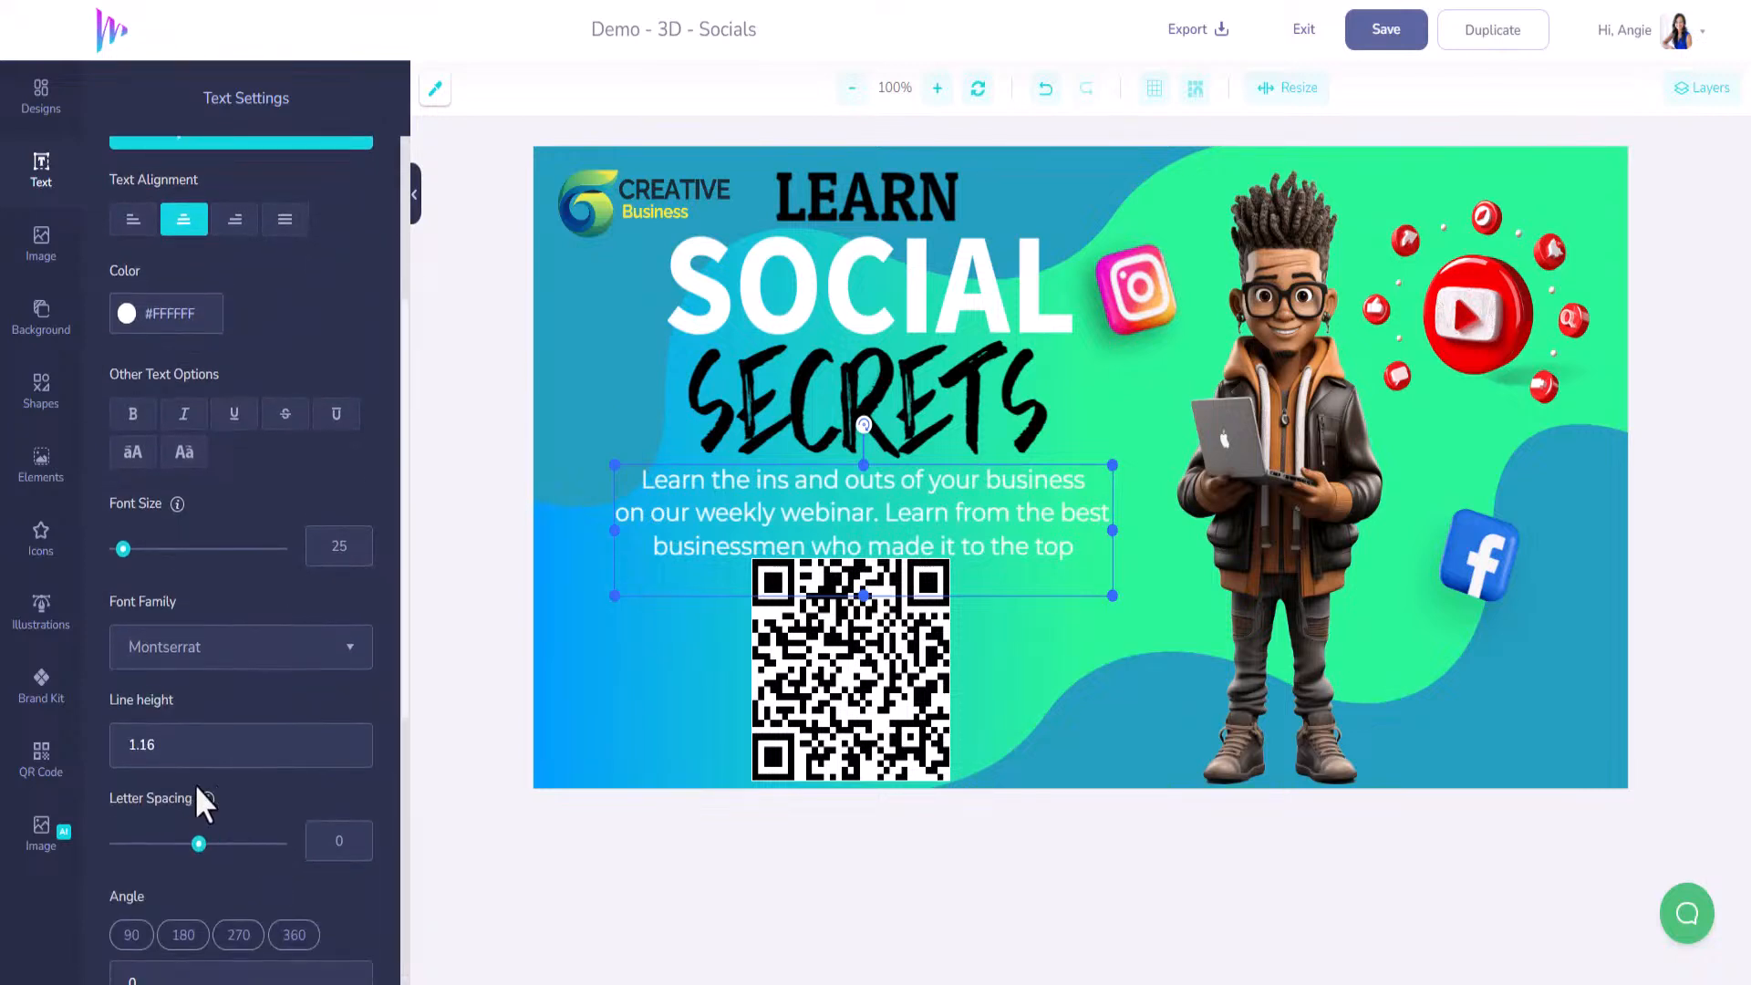
left_click(347, 751)
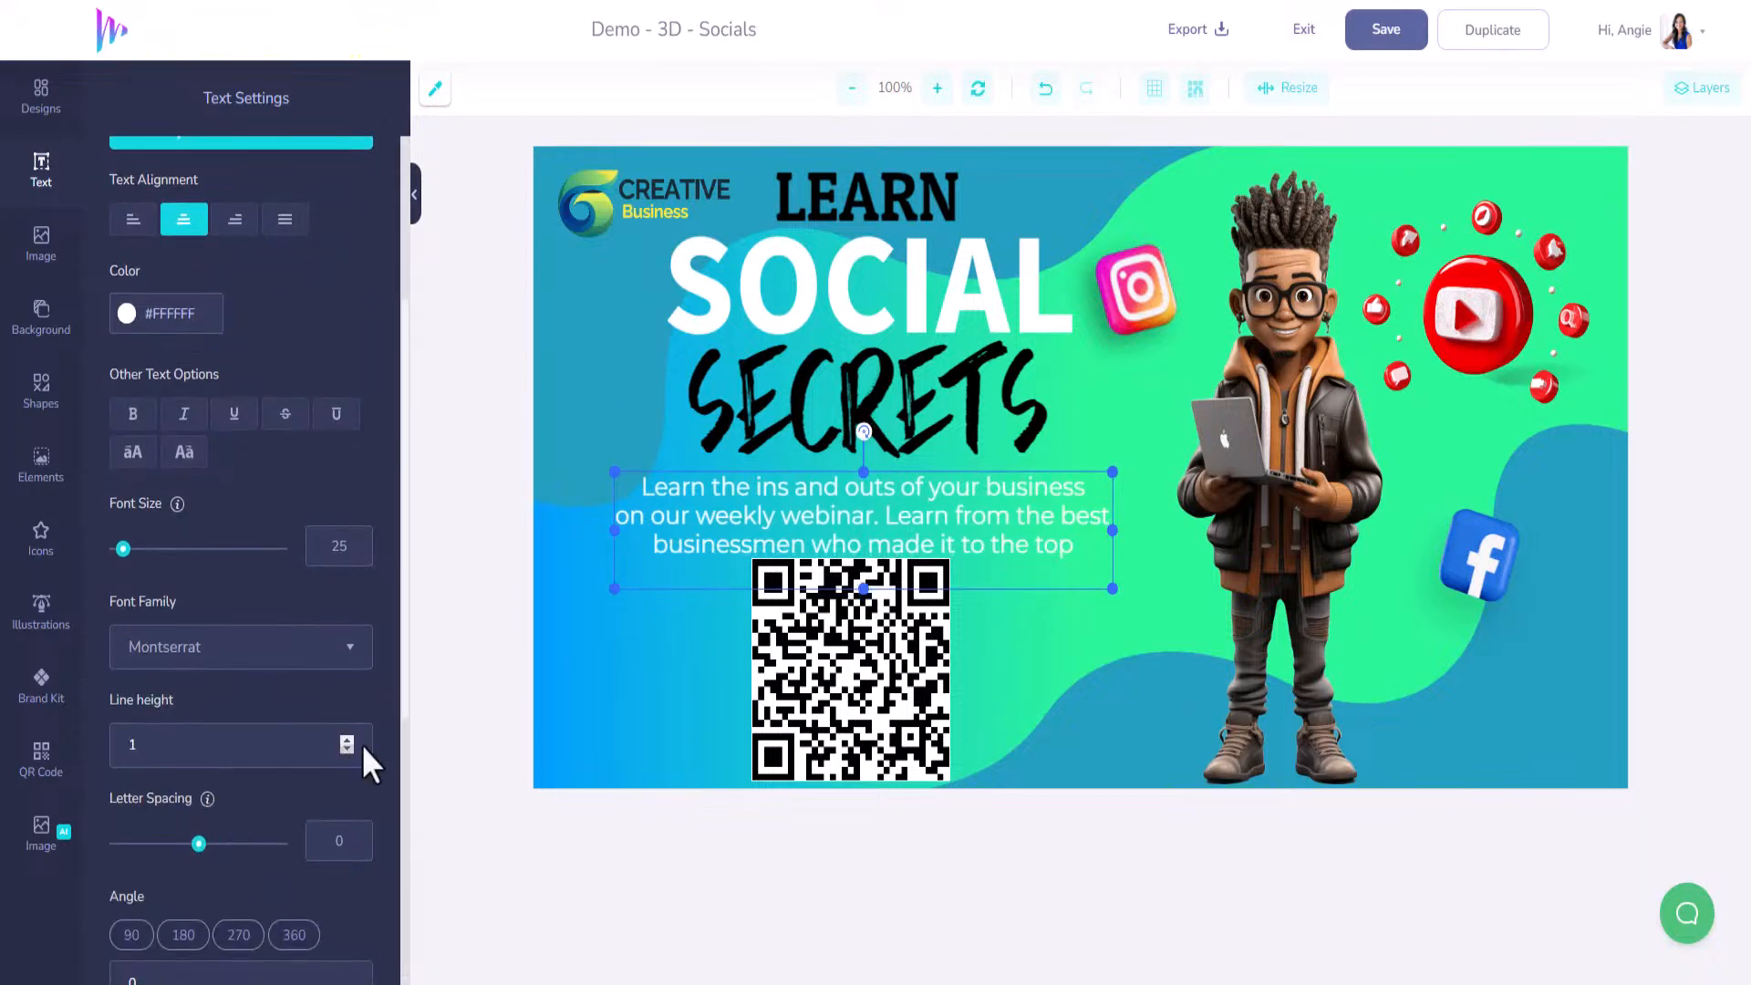
mouse_move(1040, 469)
left_mouse_down()
mouse_move(1040, 447)
mouse_move(1049, 461)
left_mouse_up()
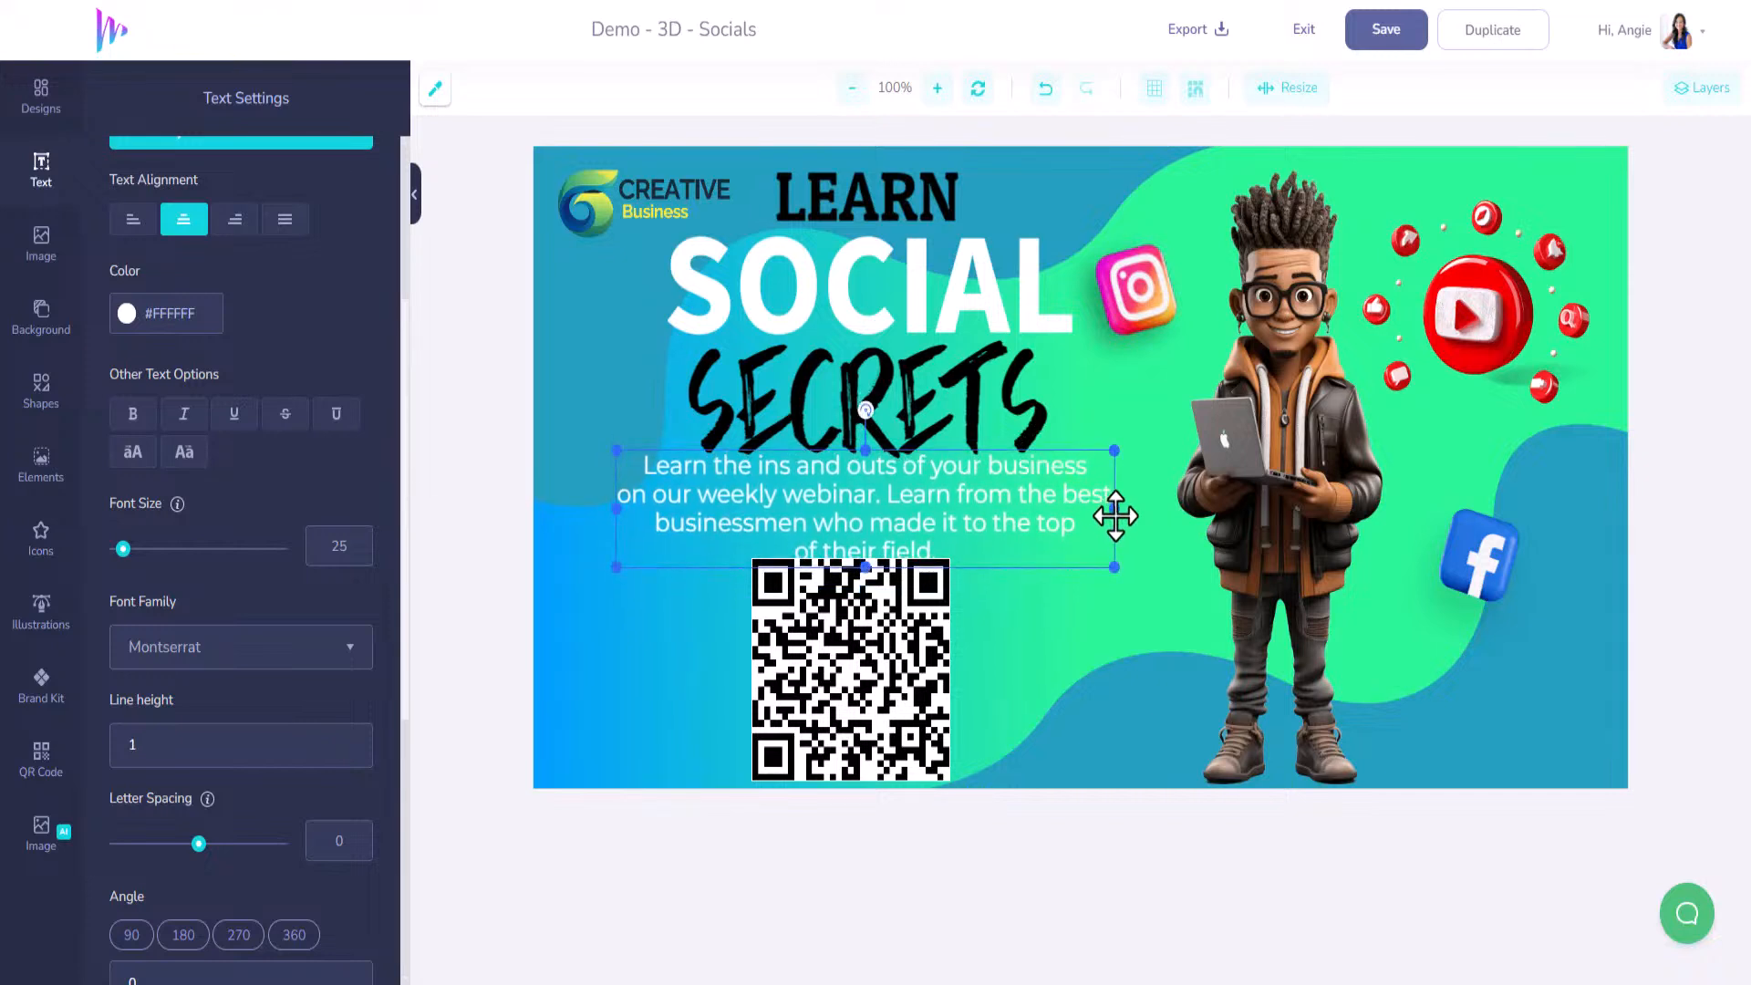
scroll(173, 536, "up", 4)
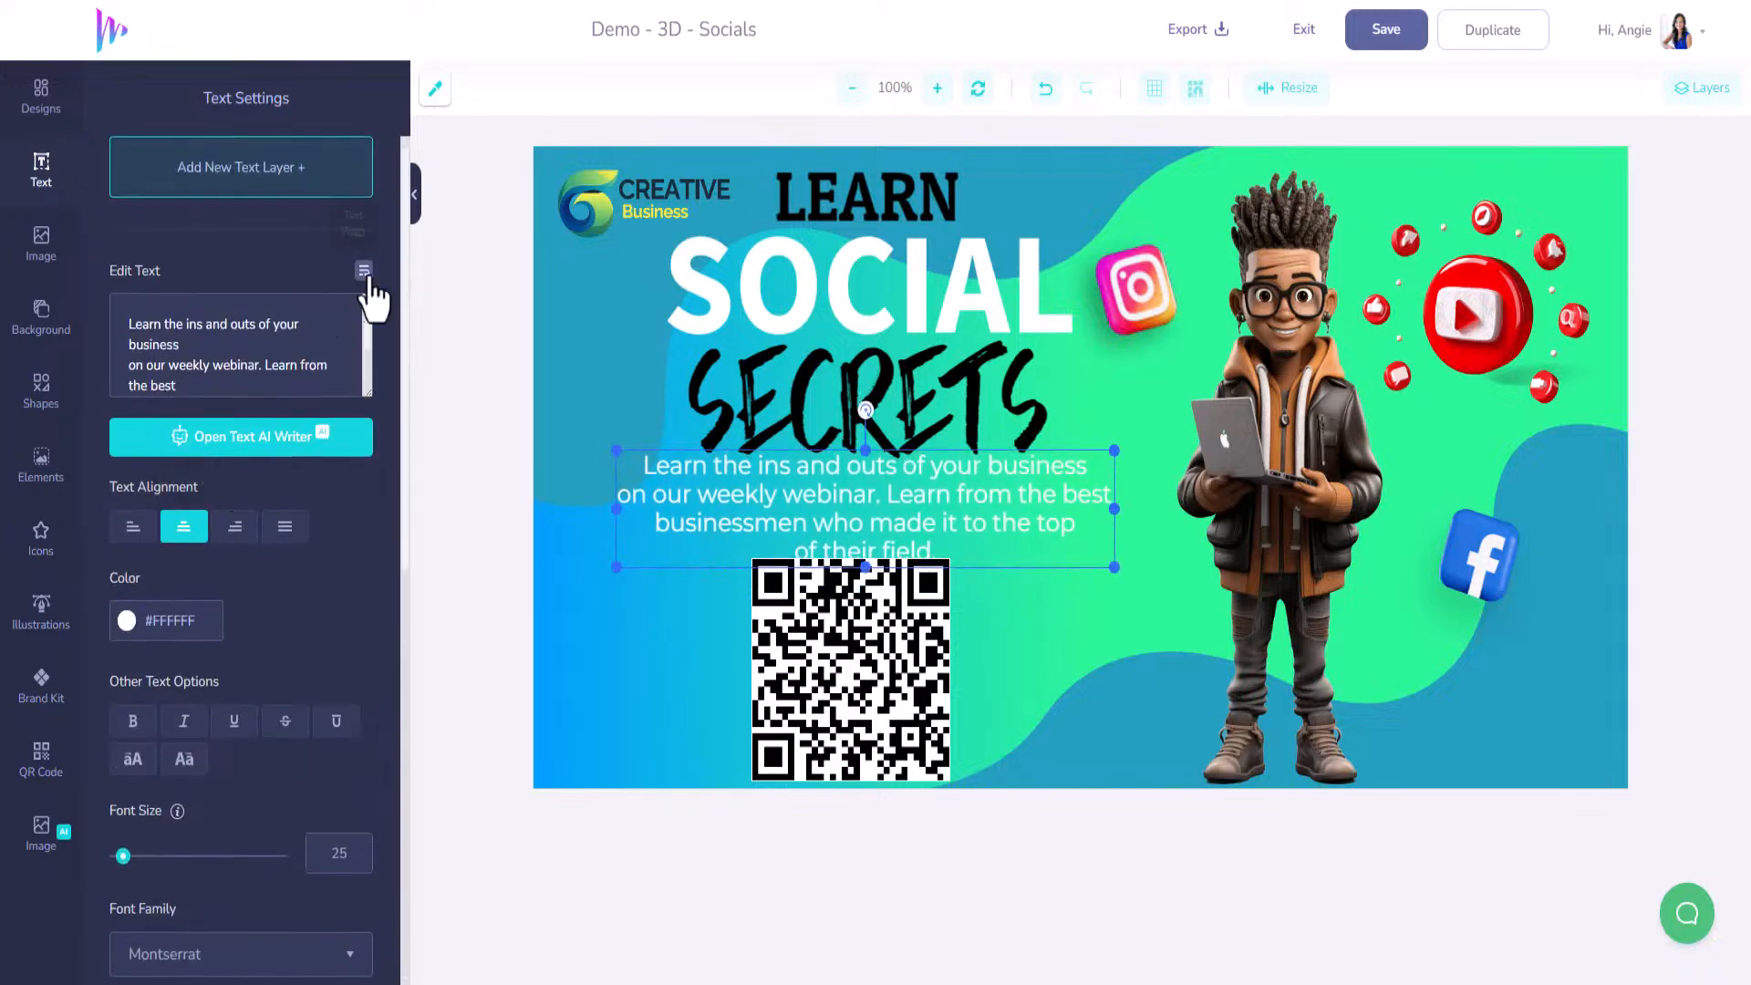
left_click(364, 271)
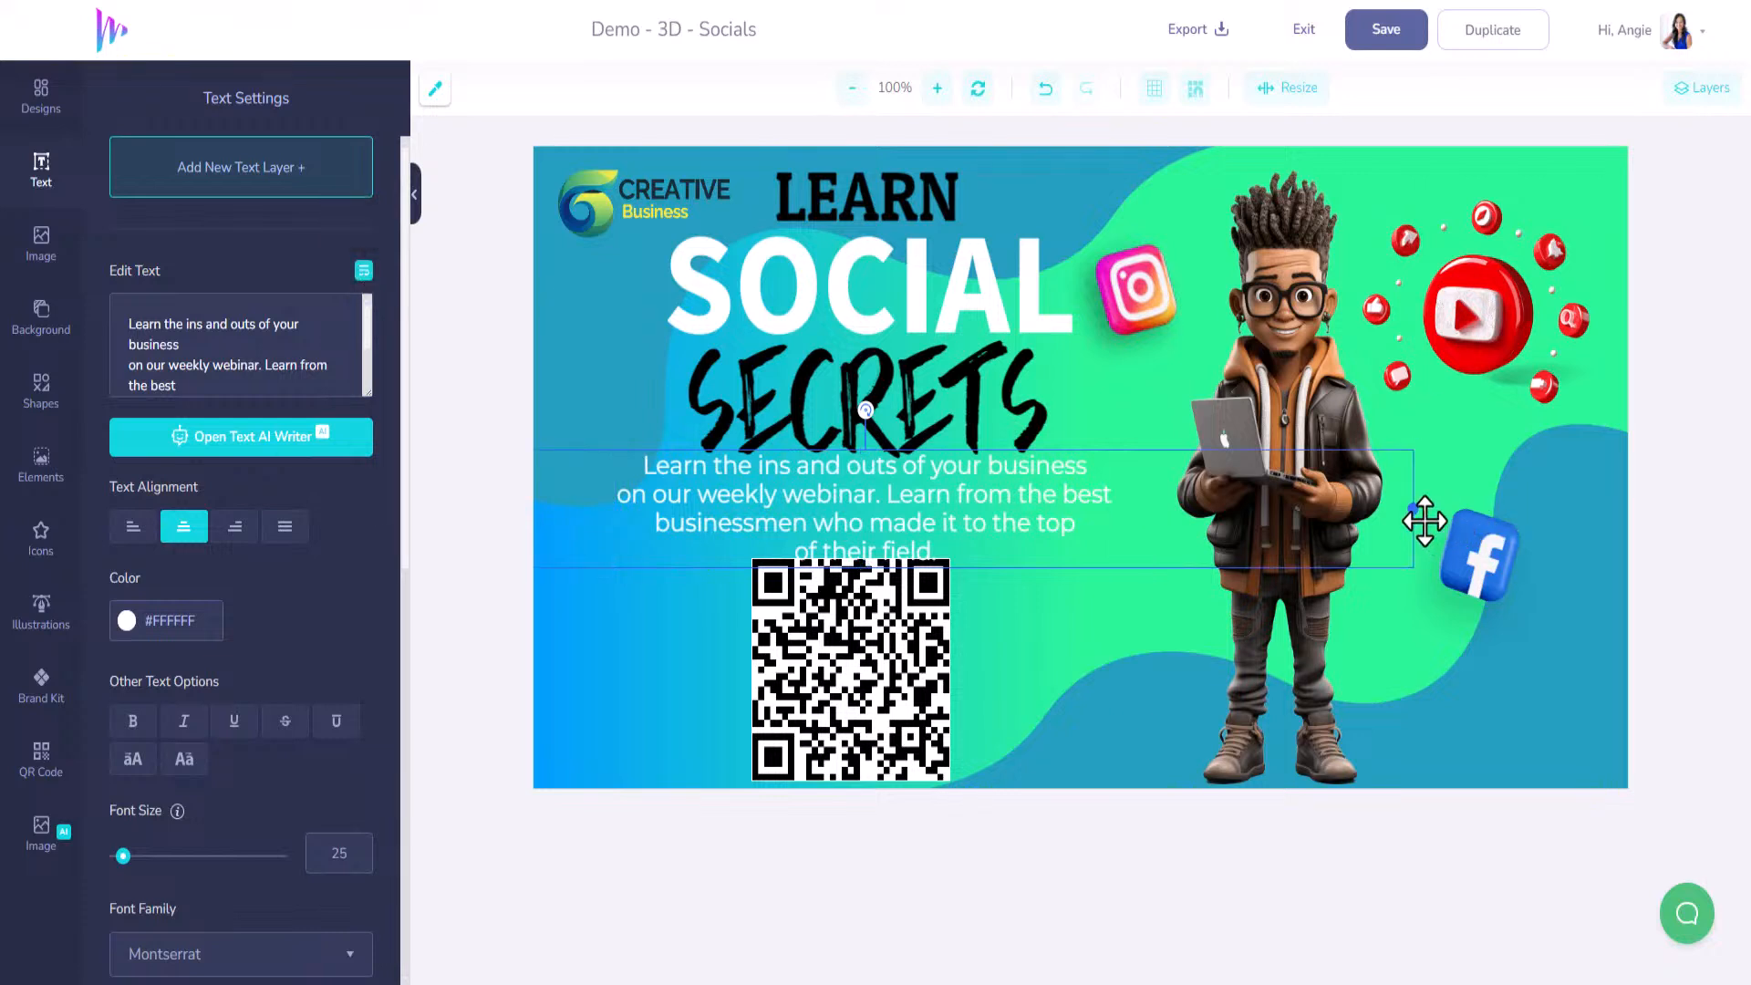
left_click_drag(1411, 513, 1171, 501)
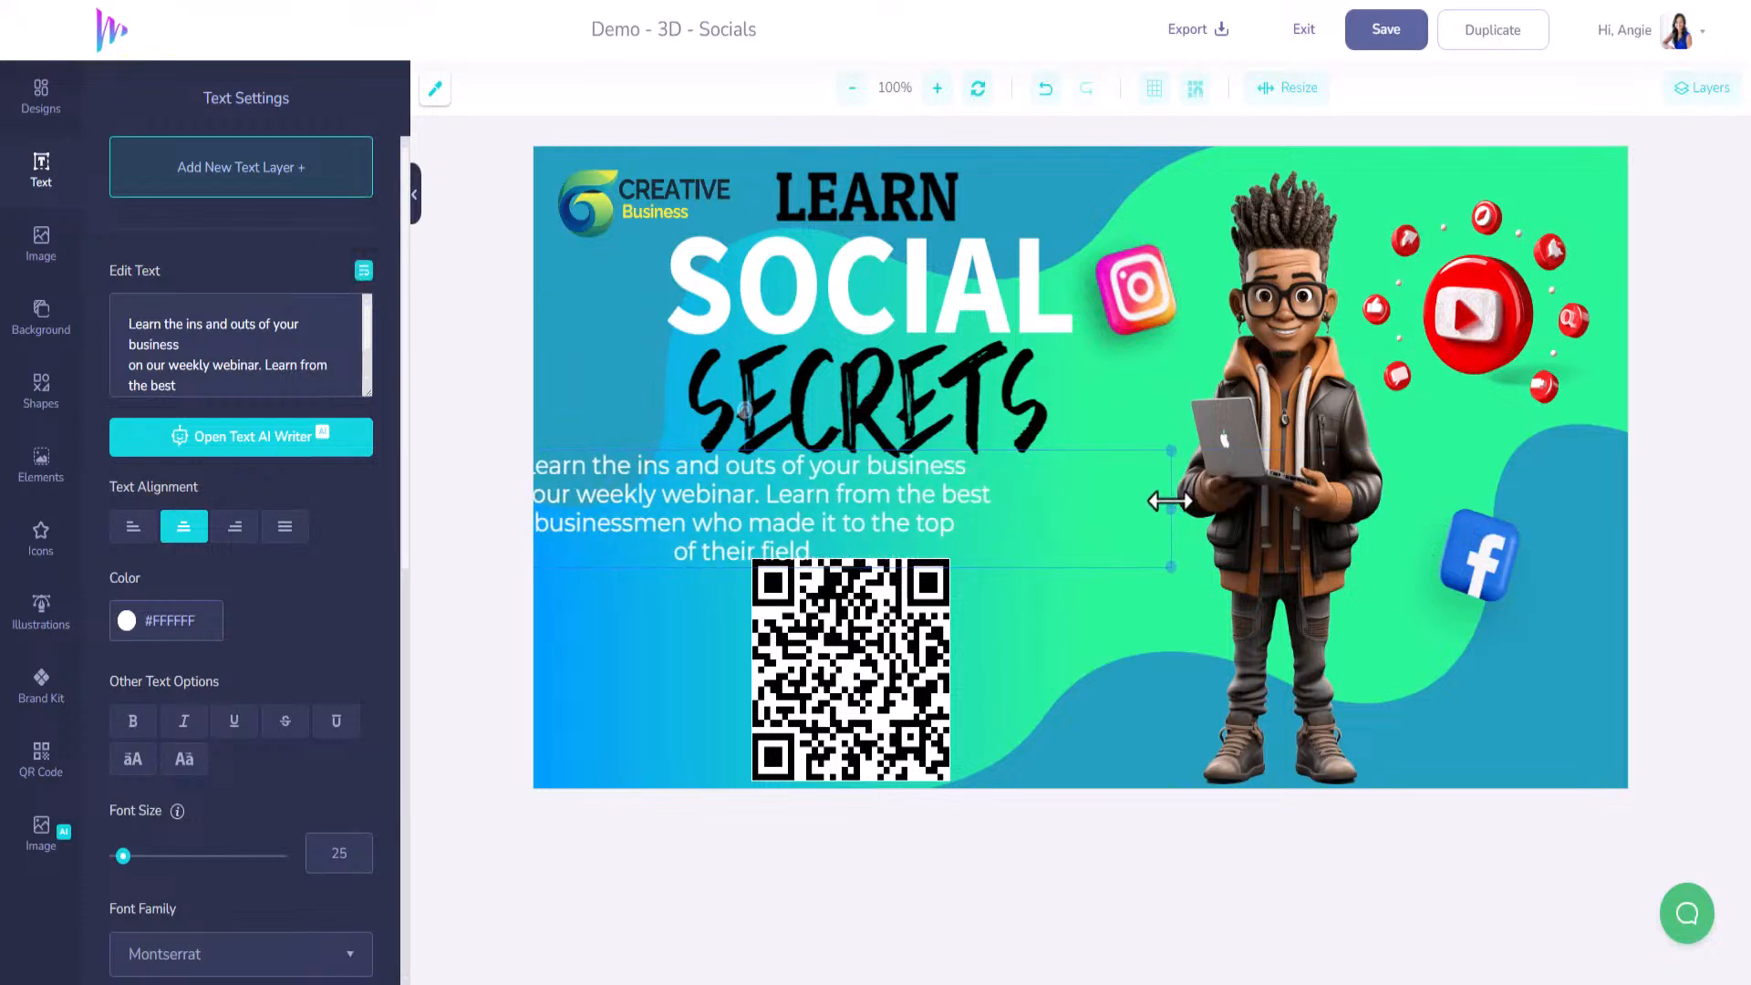
left_click_drag(894, 504, 1067, 514)
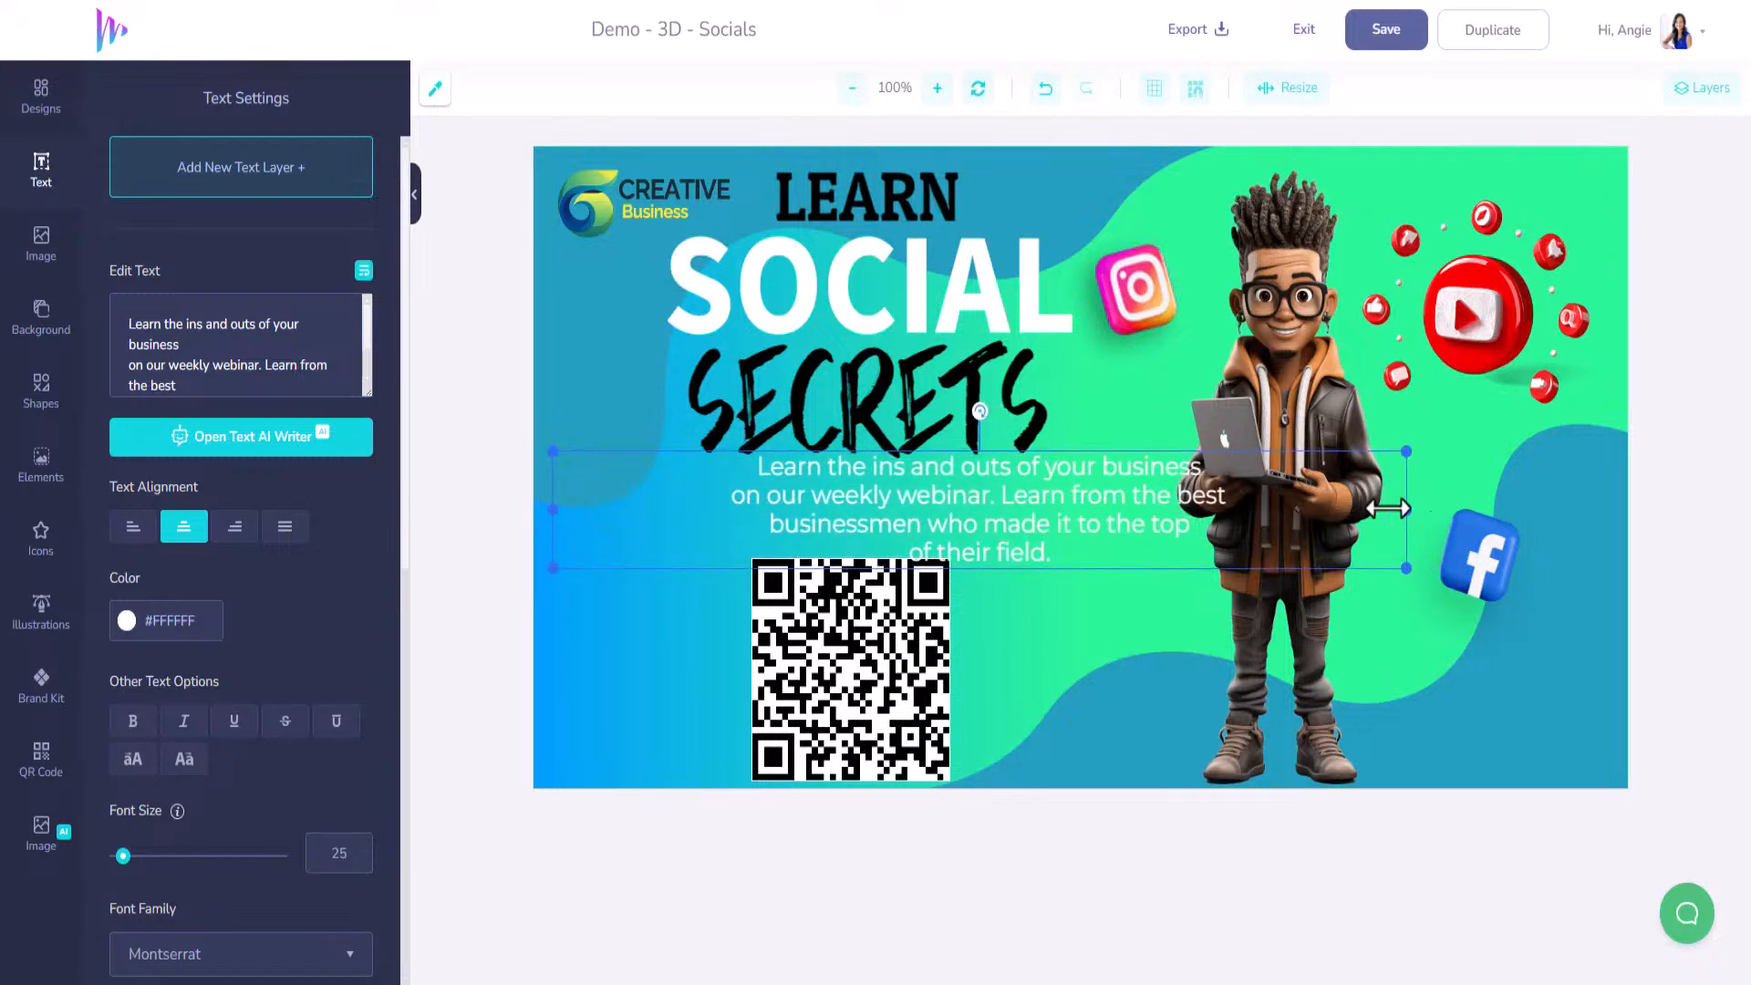
Delete the line breaks after 'business', 'best' and 'top', then narrow the box to three lines.
left_click(180, 343)
key("Delete")
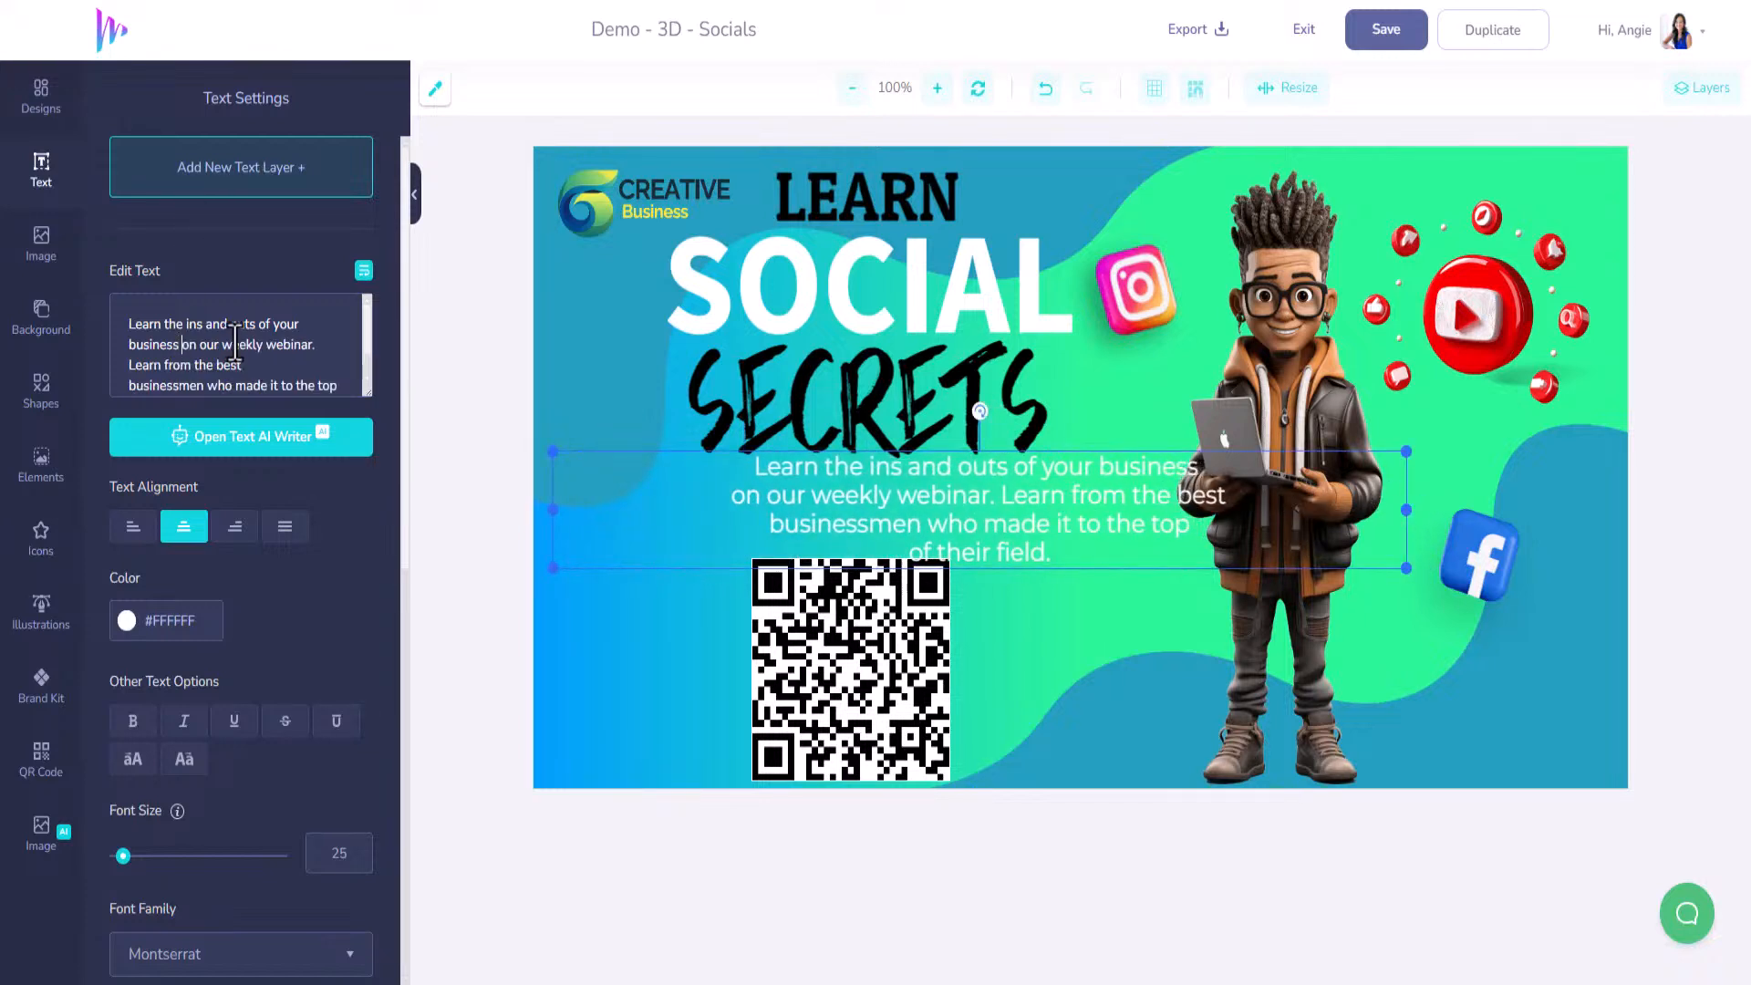
left_click(243, 369)
key("Delete")
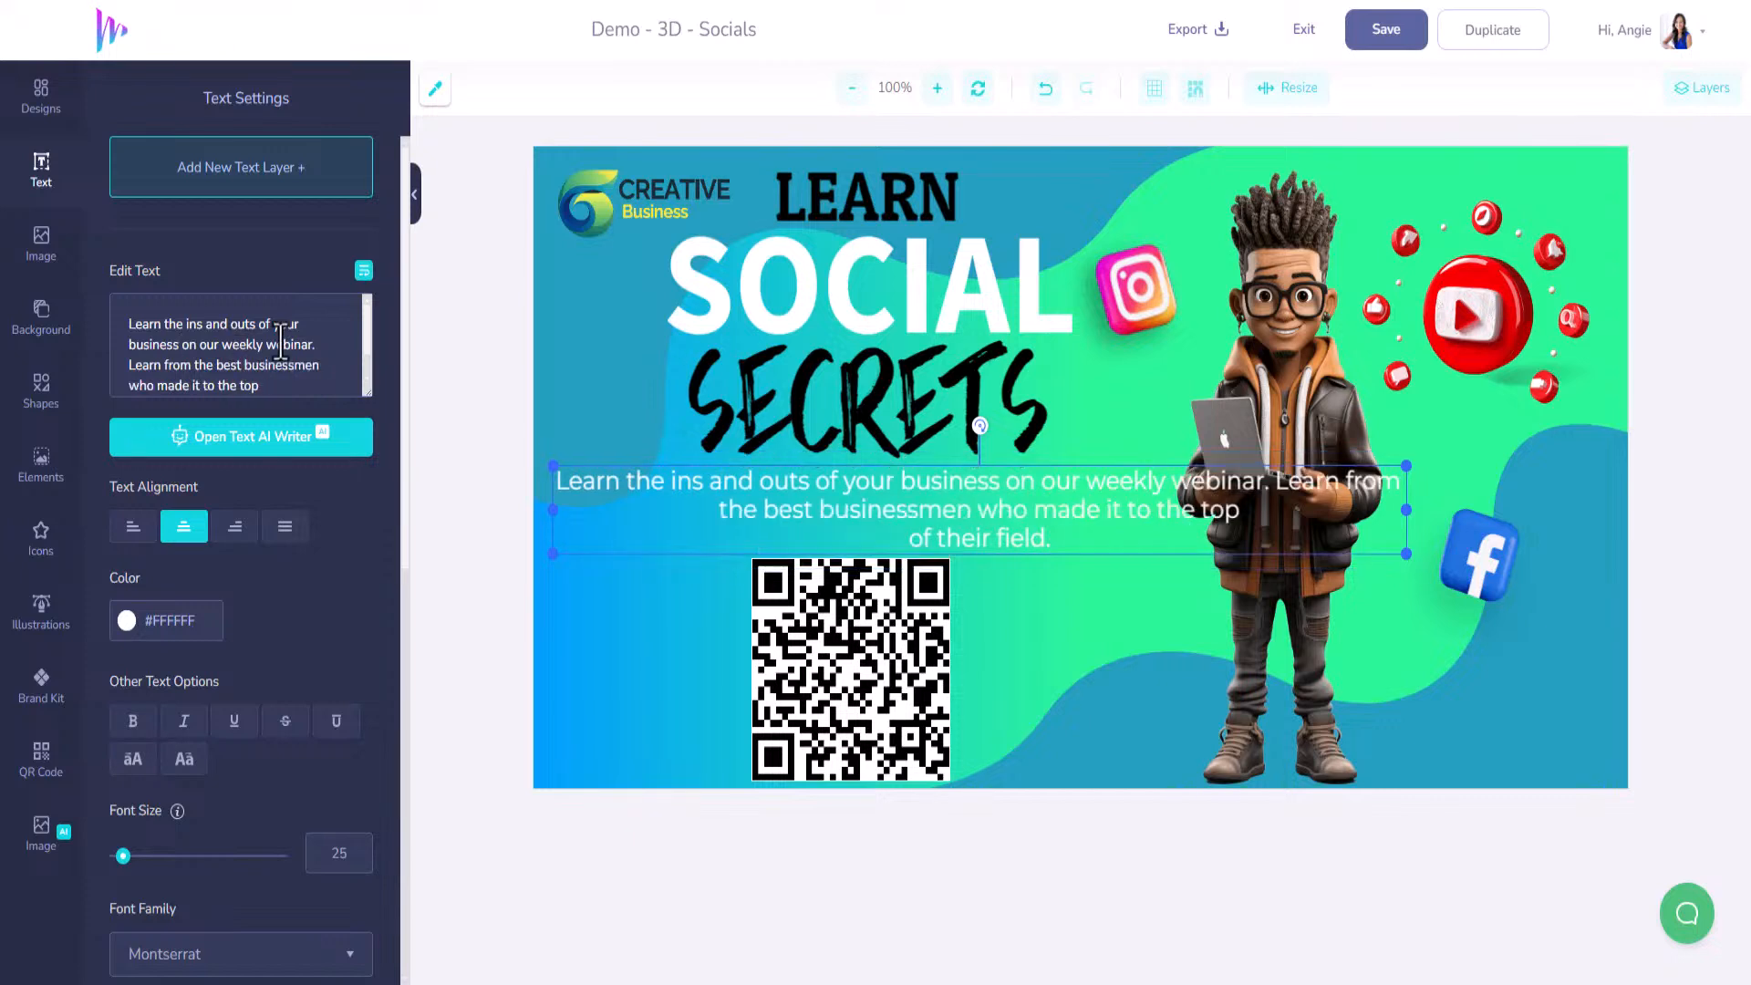
scroll(274, 351, "down", 1)
left_click(274, 349)
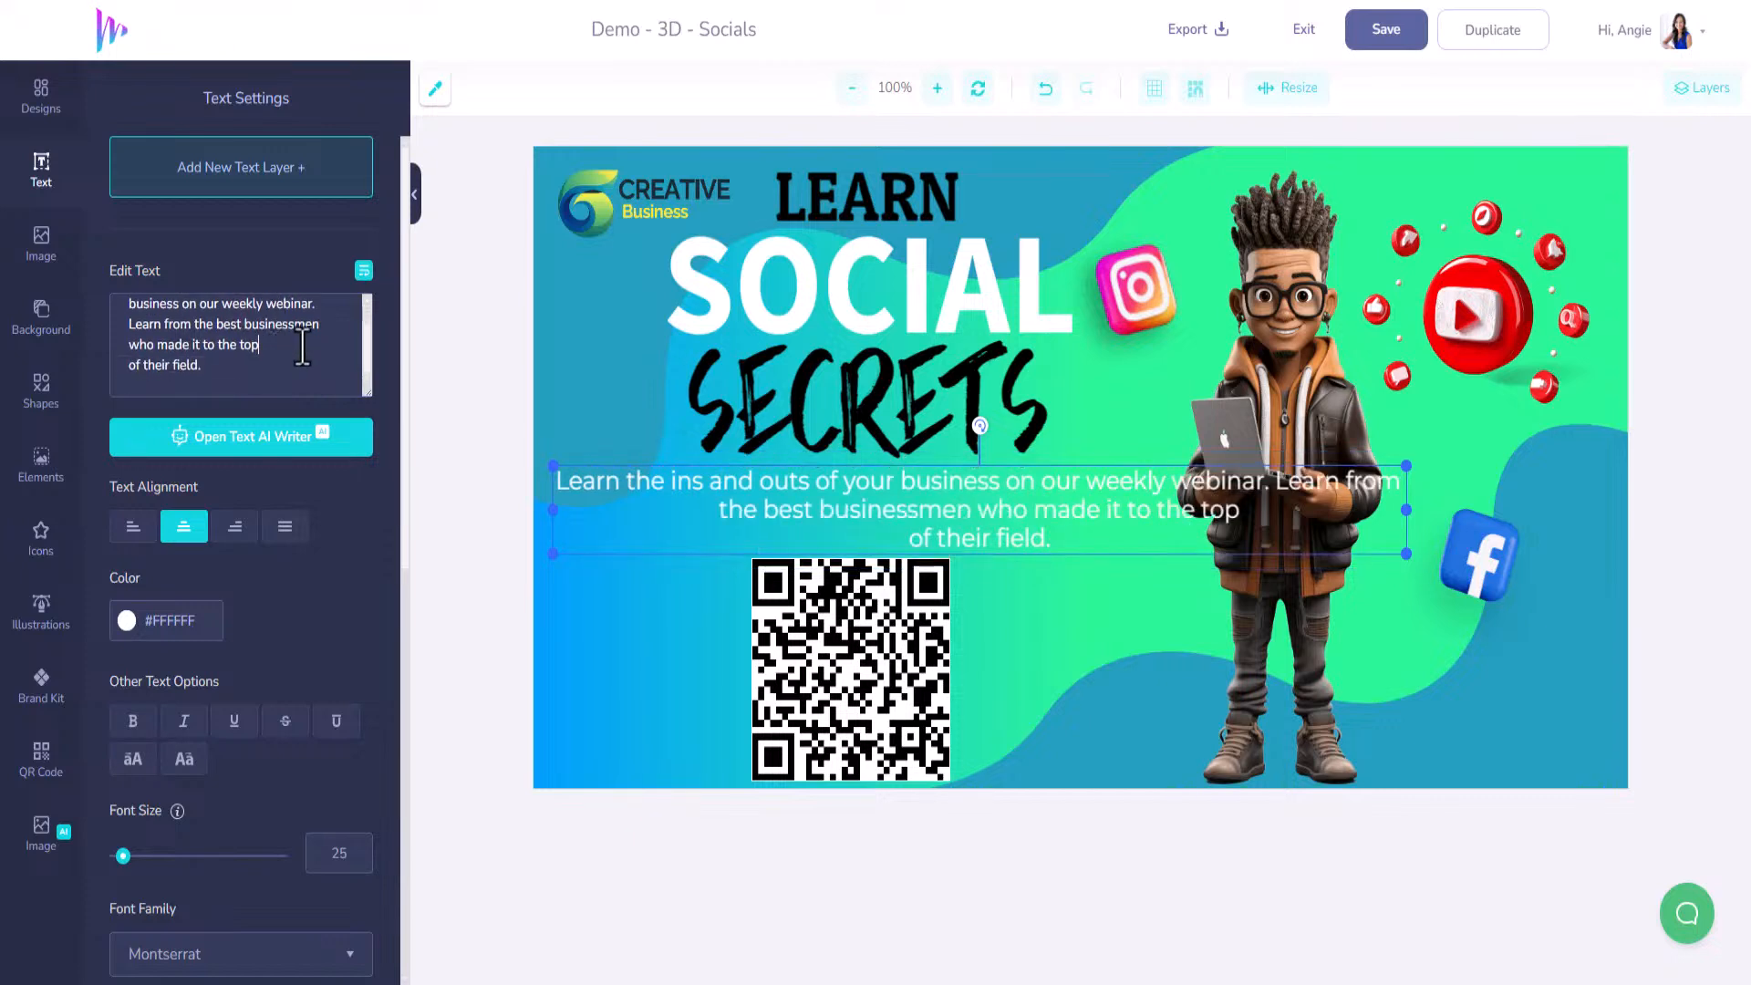
key("Delete")
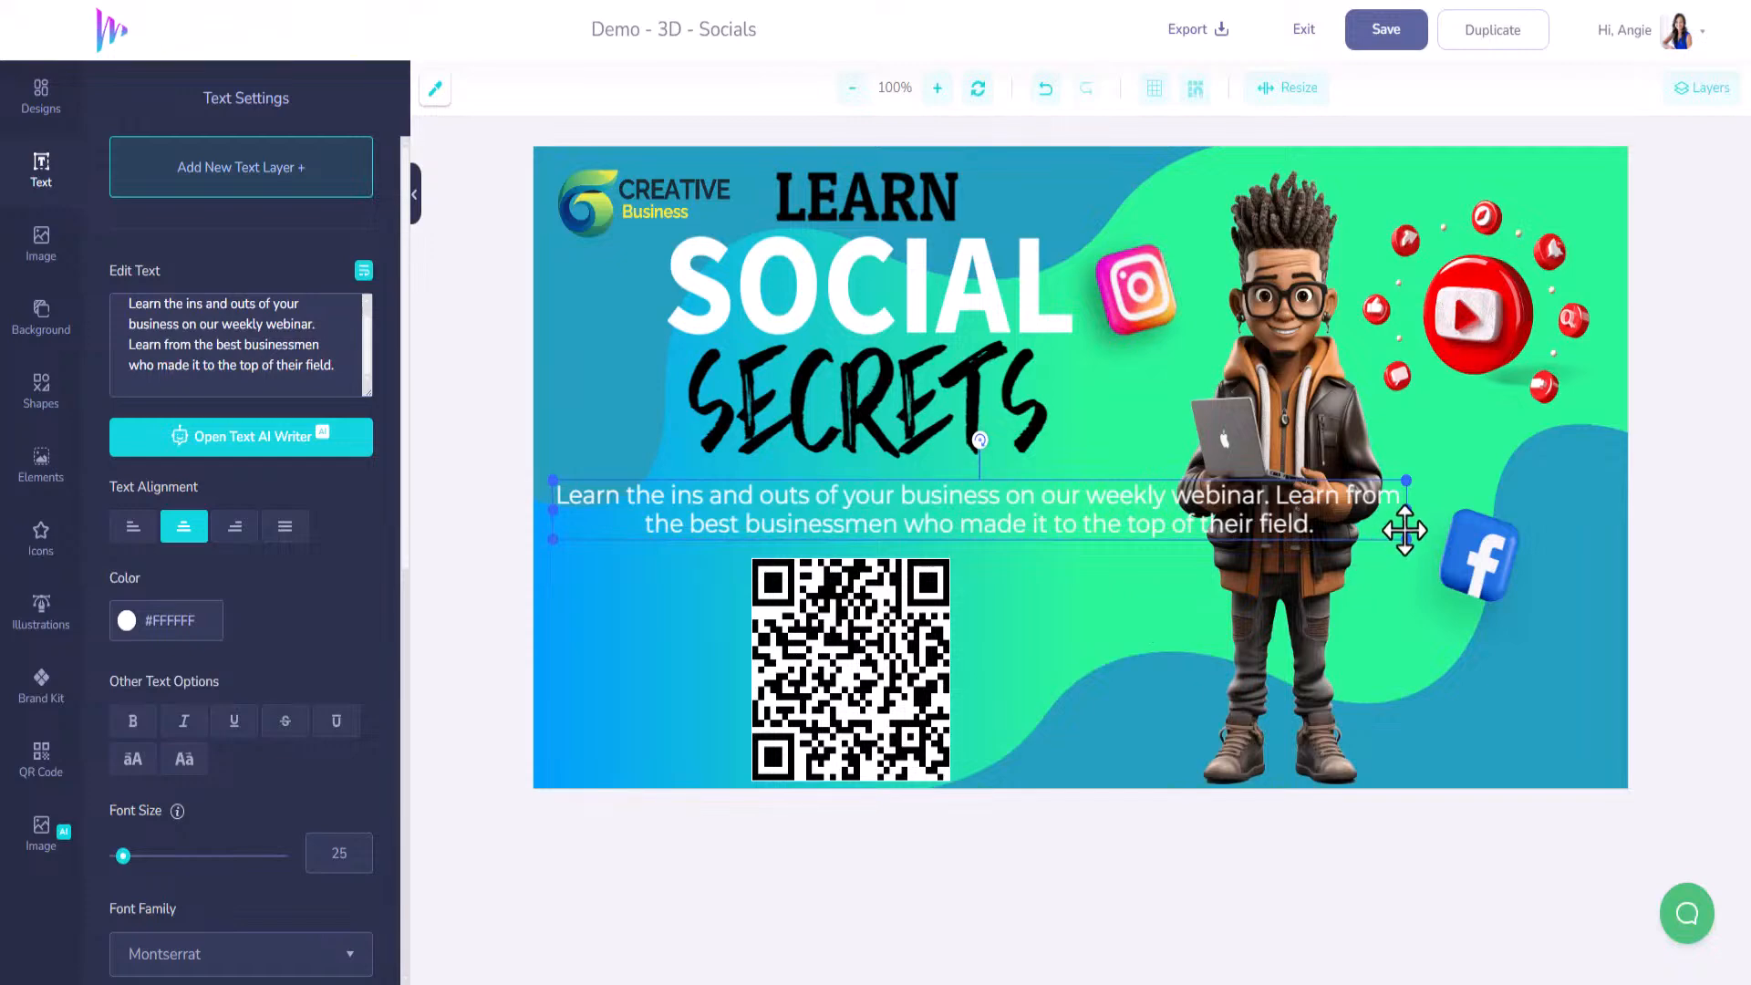
left_click_drag(1407, 509, 1167, 515)
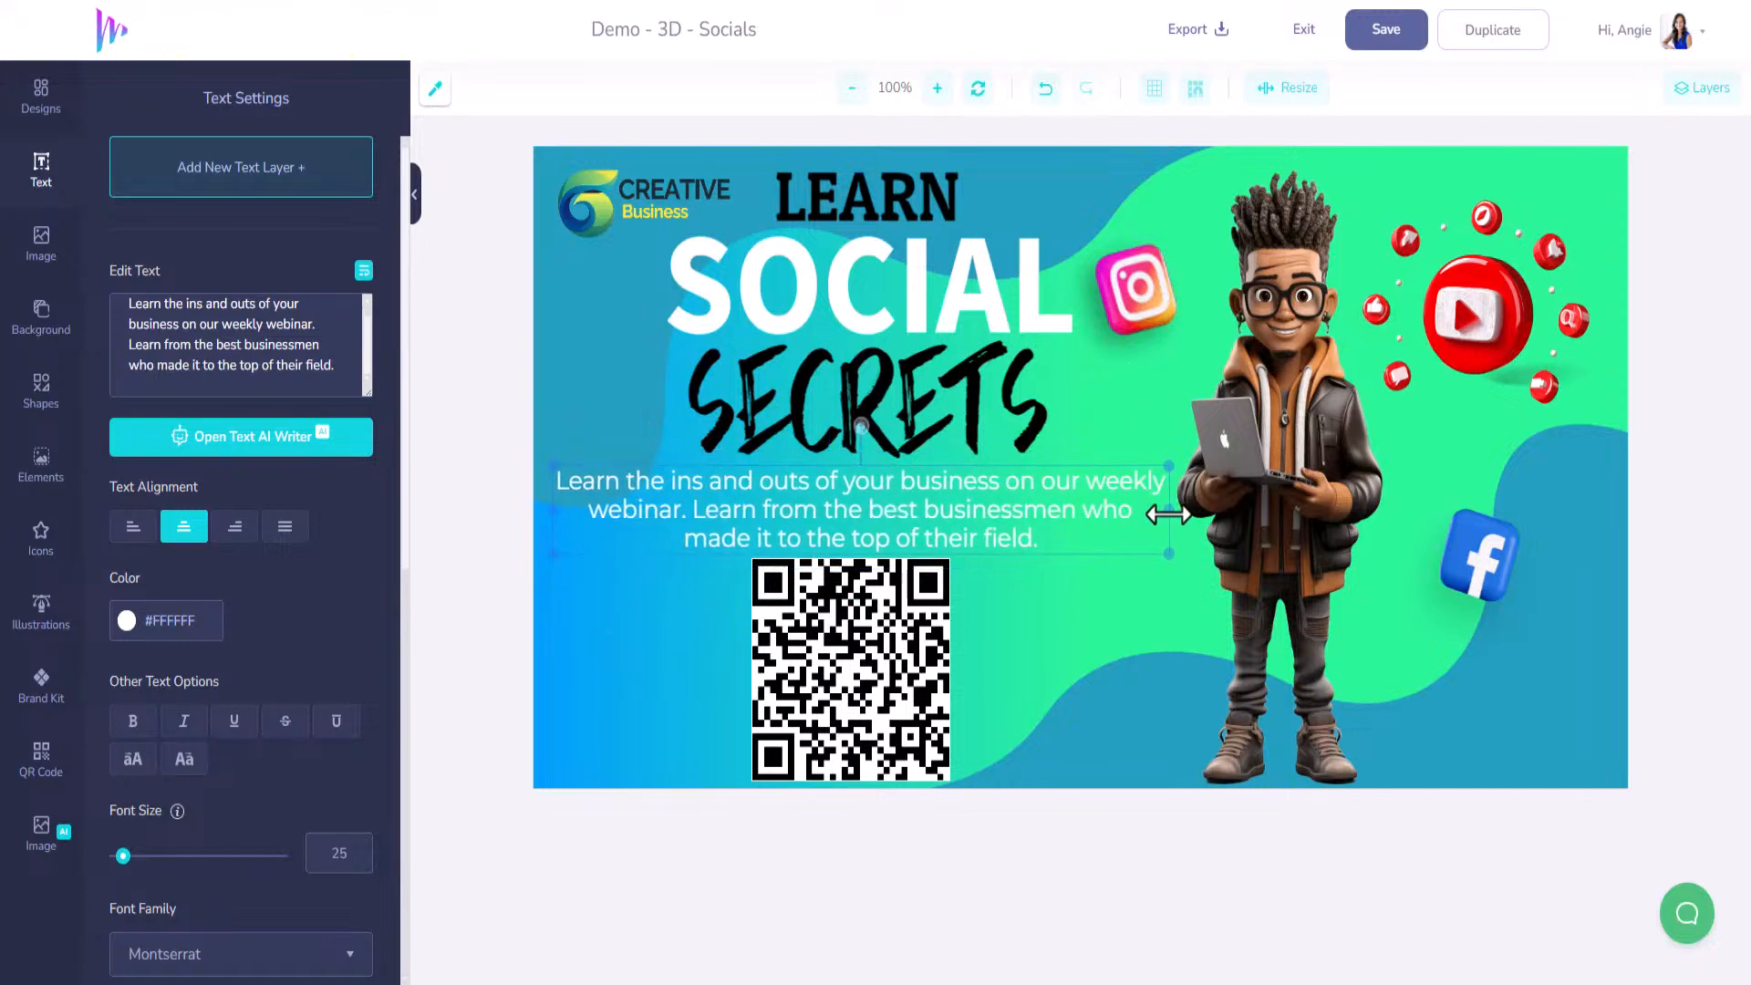
Shift the background wave down, move the paragraph to the banner bottom and the QR code under SECRETS.
left_click(1063, 438)
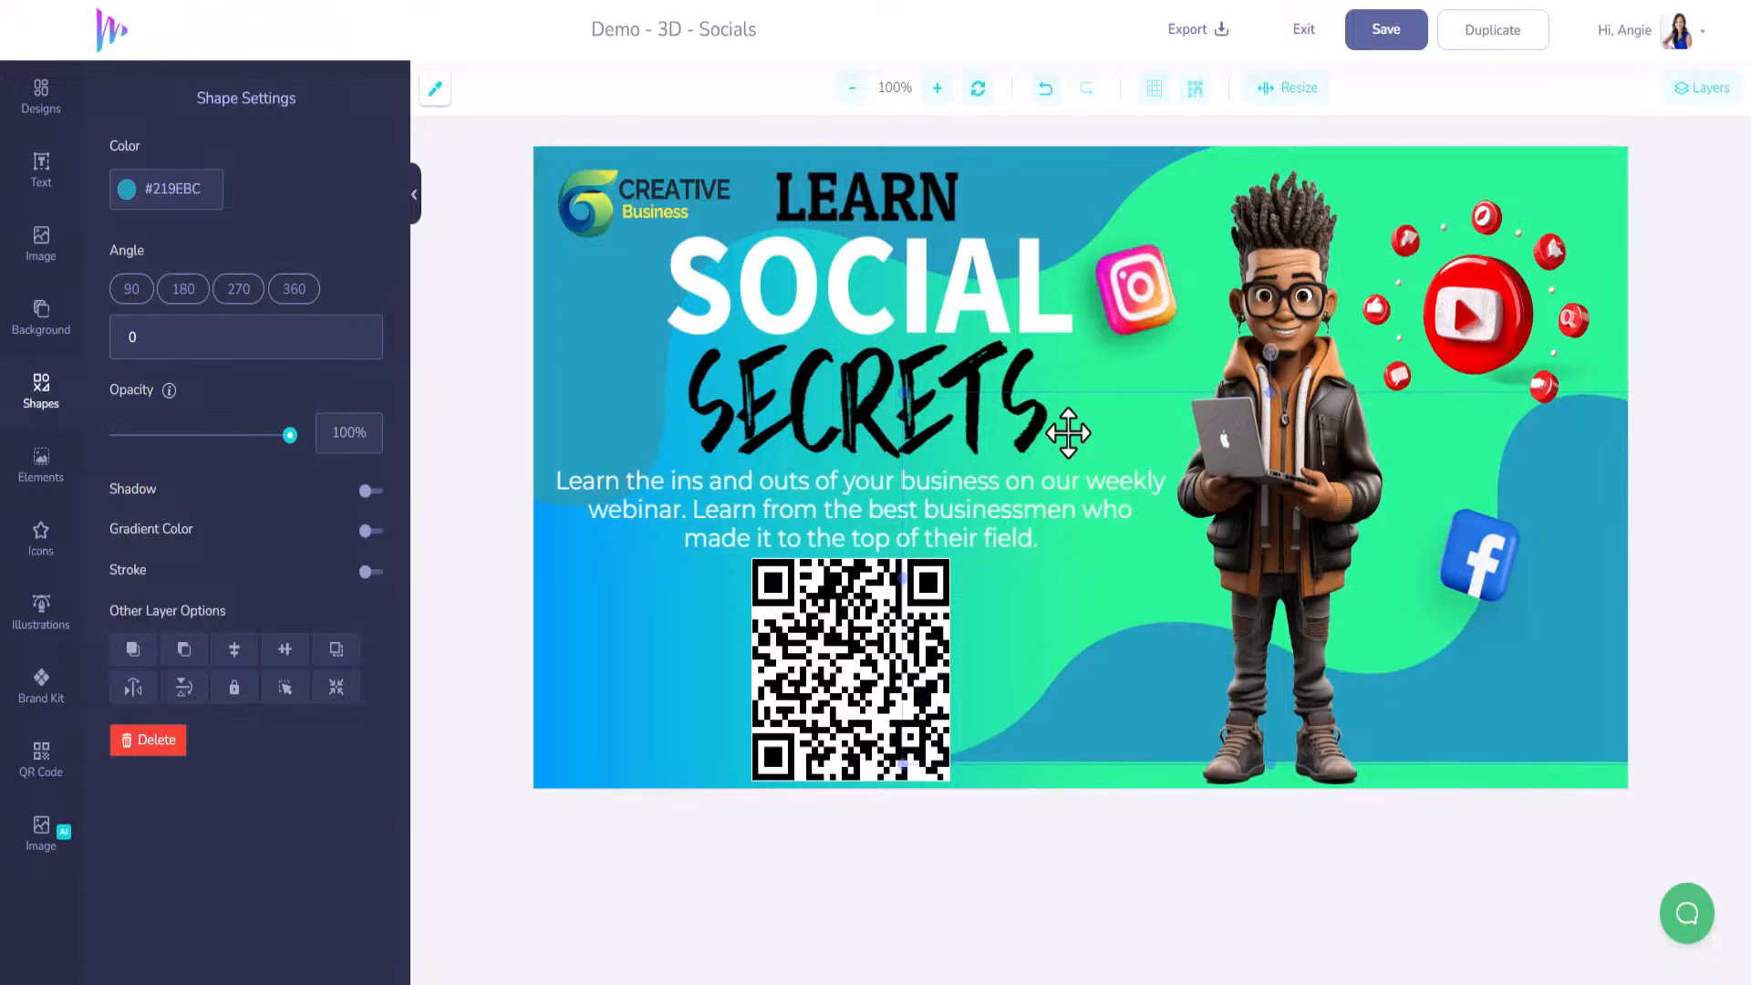
left_click_drag(1068, 432, 1064, 462)
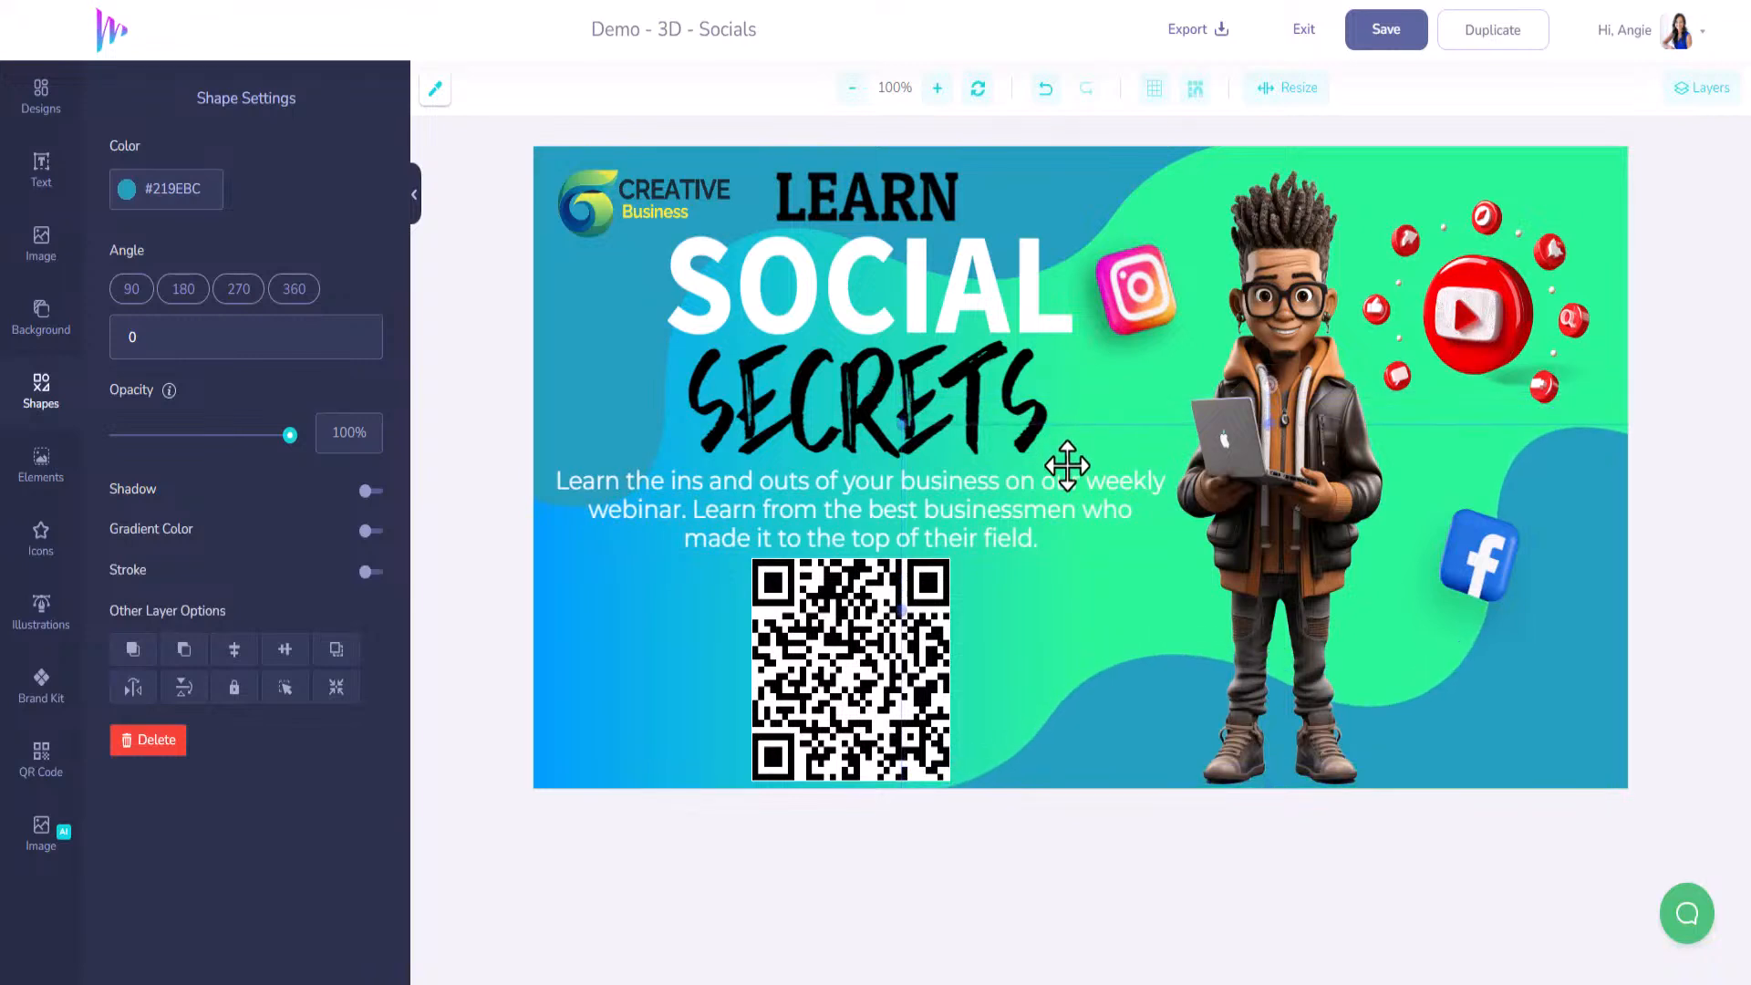
left_click(932, 492)
left_click_drag(883, 501, 885, 722)
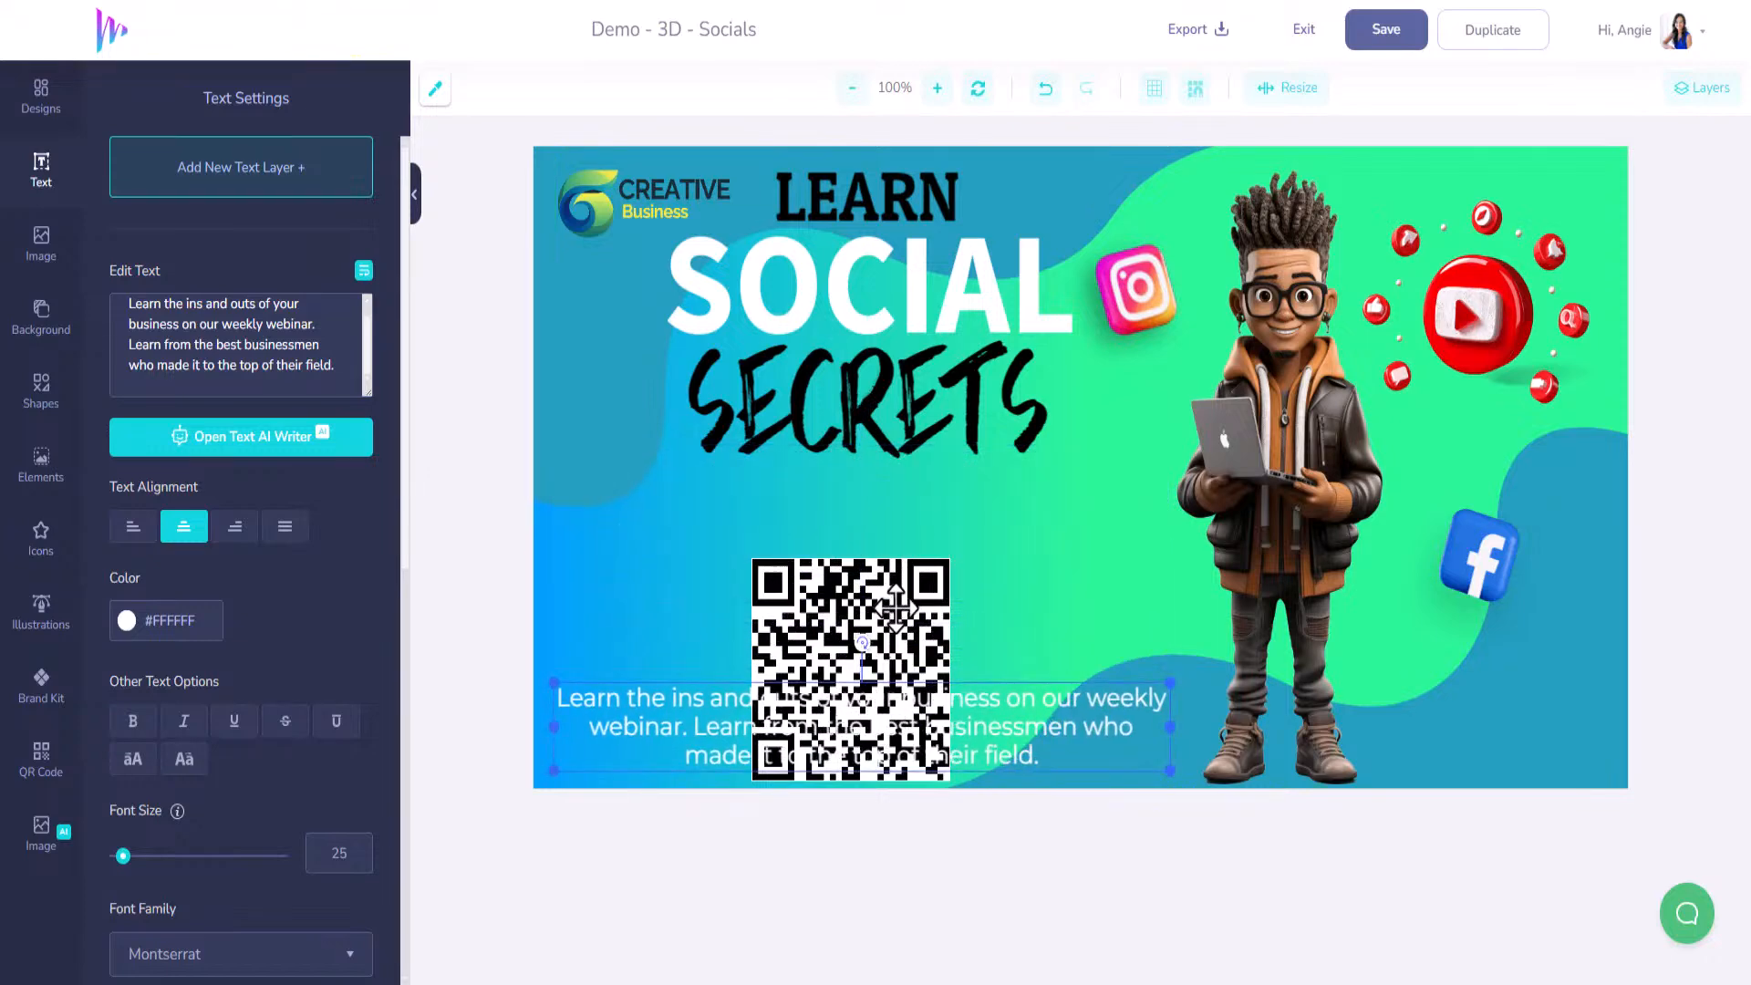
left_click_drag(912, 610, 923, 502)
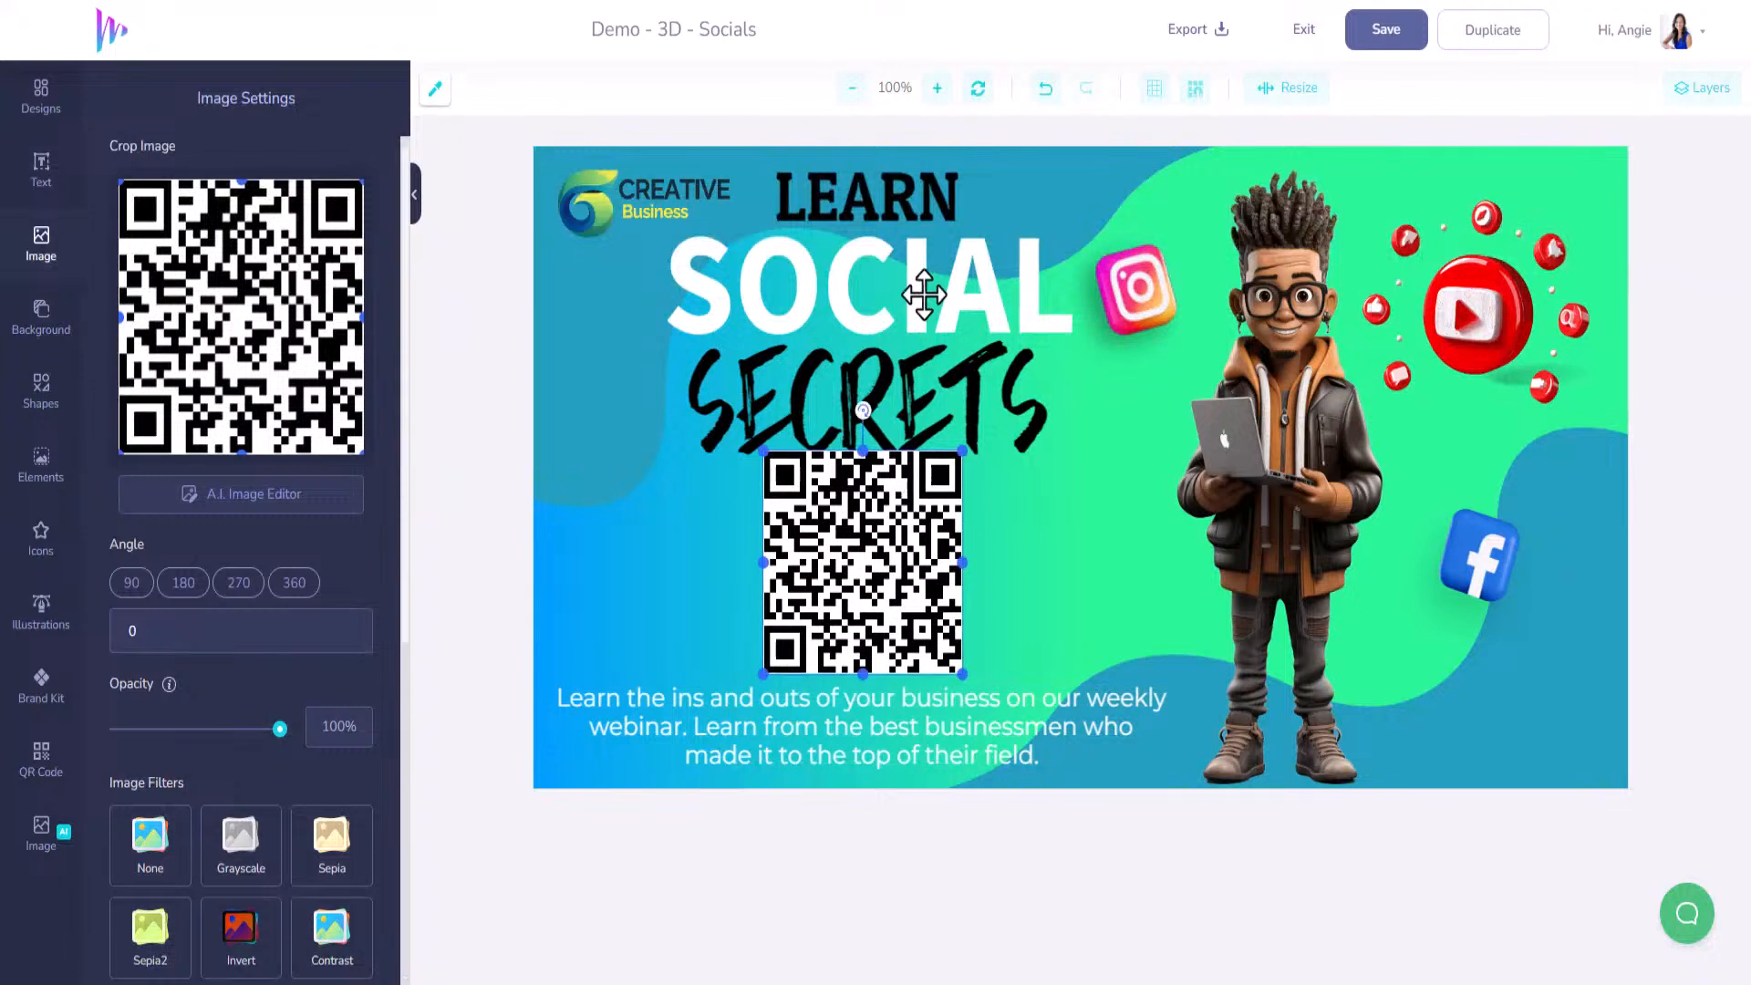
Set SECRETS to font size 116 and SOCIAL to 114, stack them tightly, and raise the QR code.
left_click(921, 374)
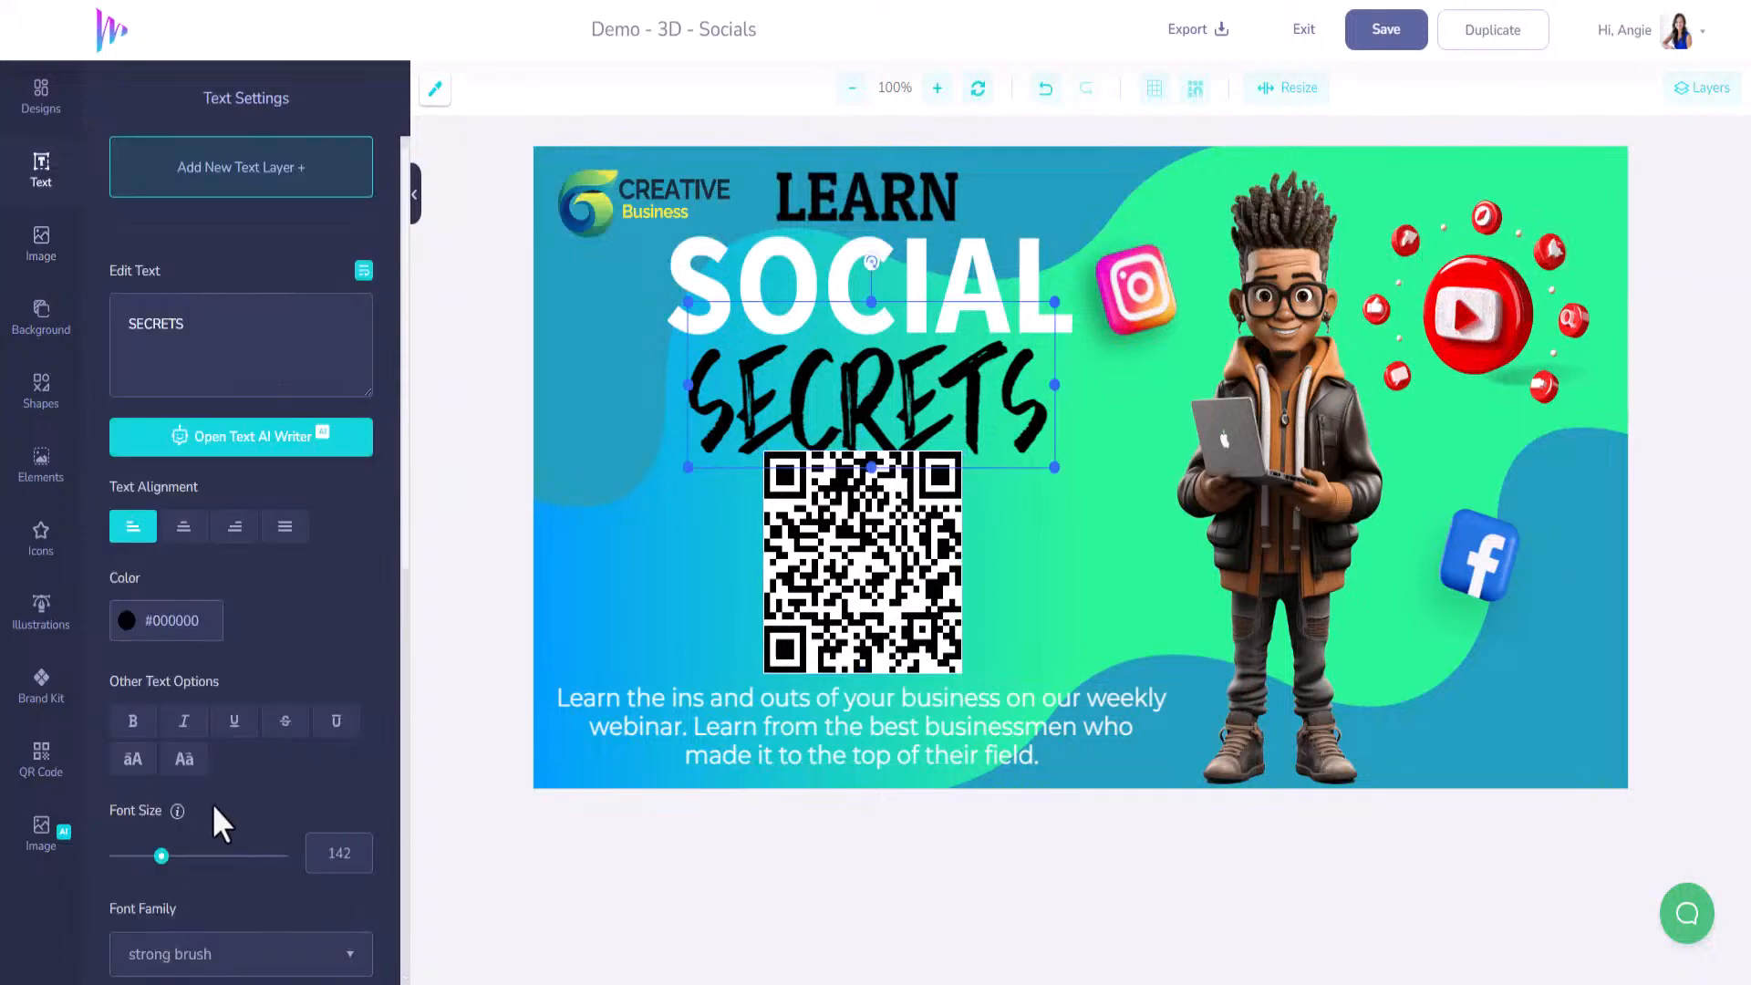
left_click_drag(162, 862, 155, 862)
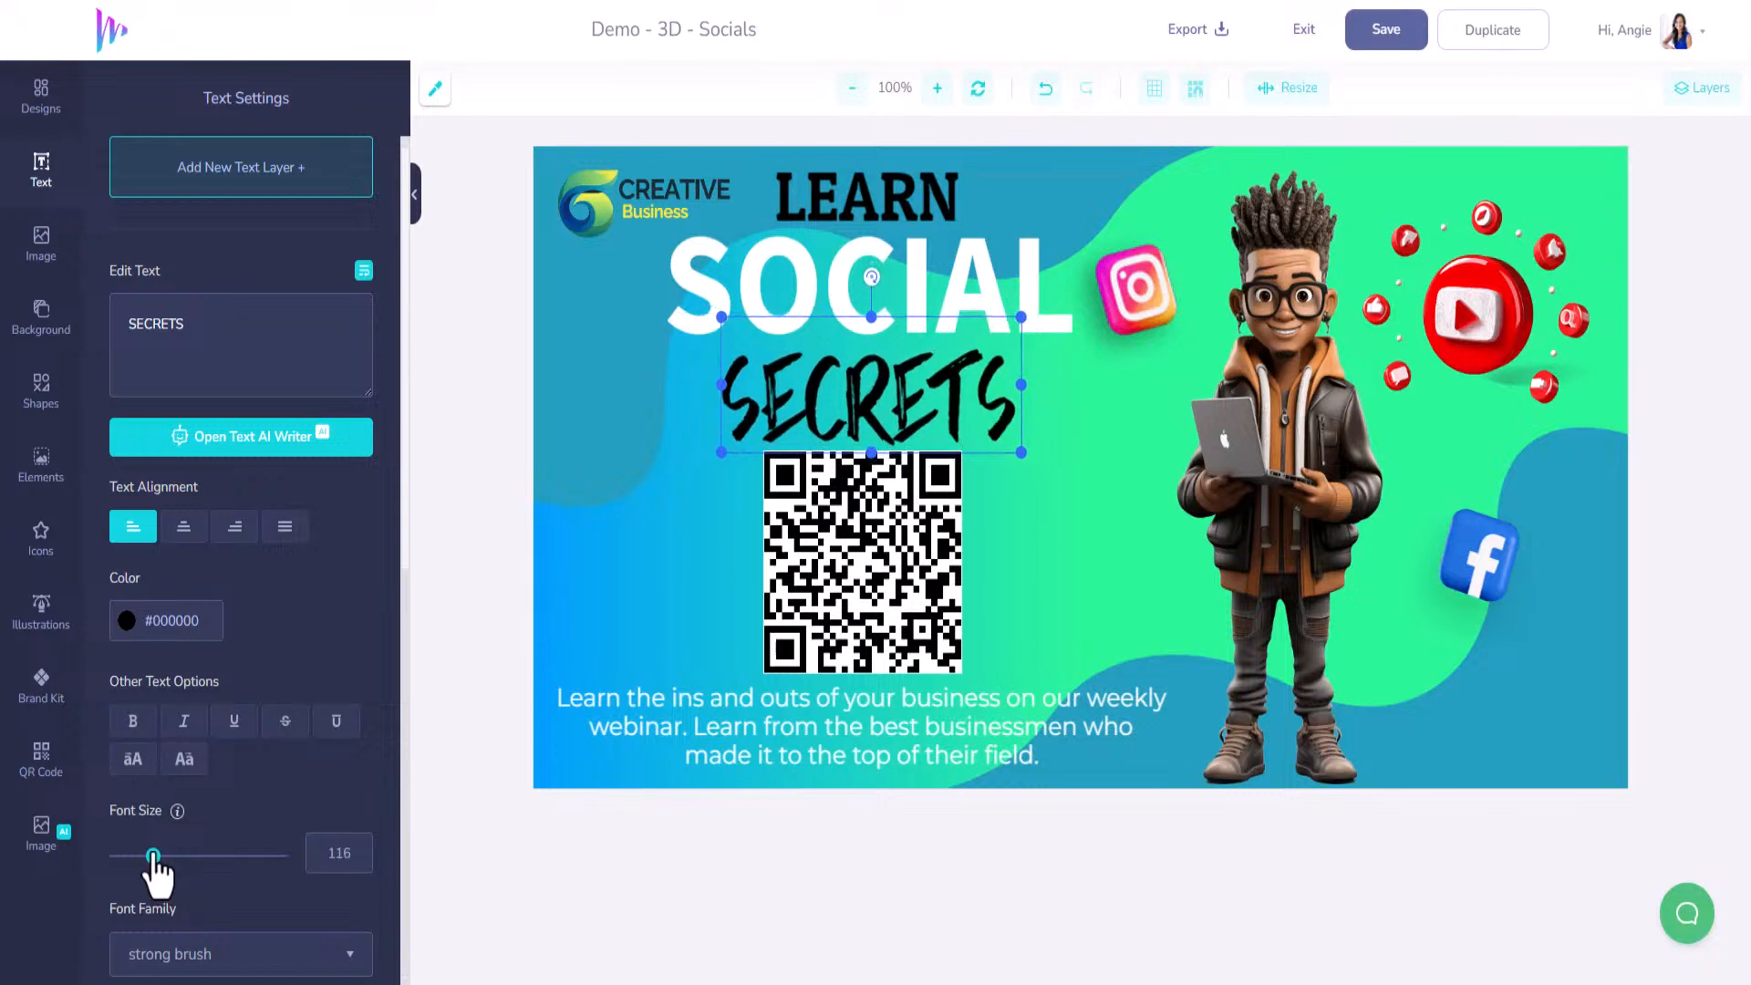
left_click(947, 263)
left_click(874, 194)
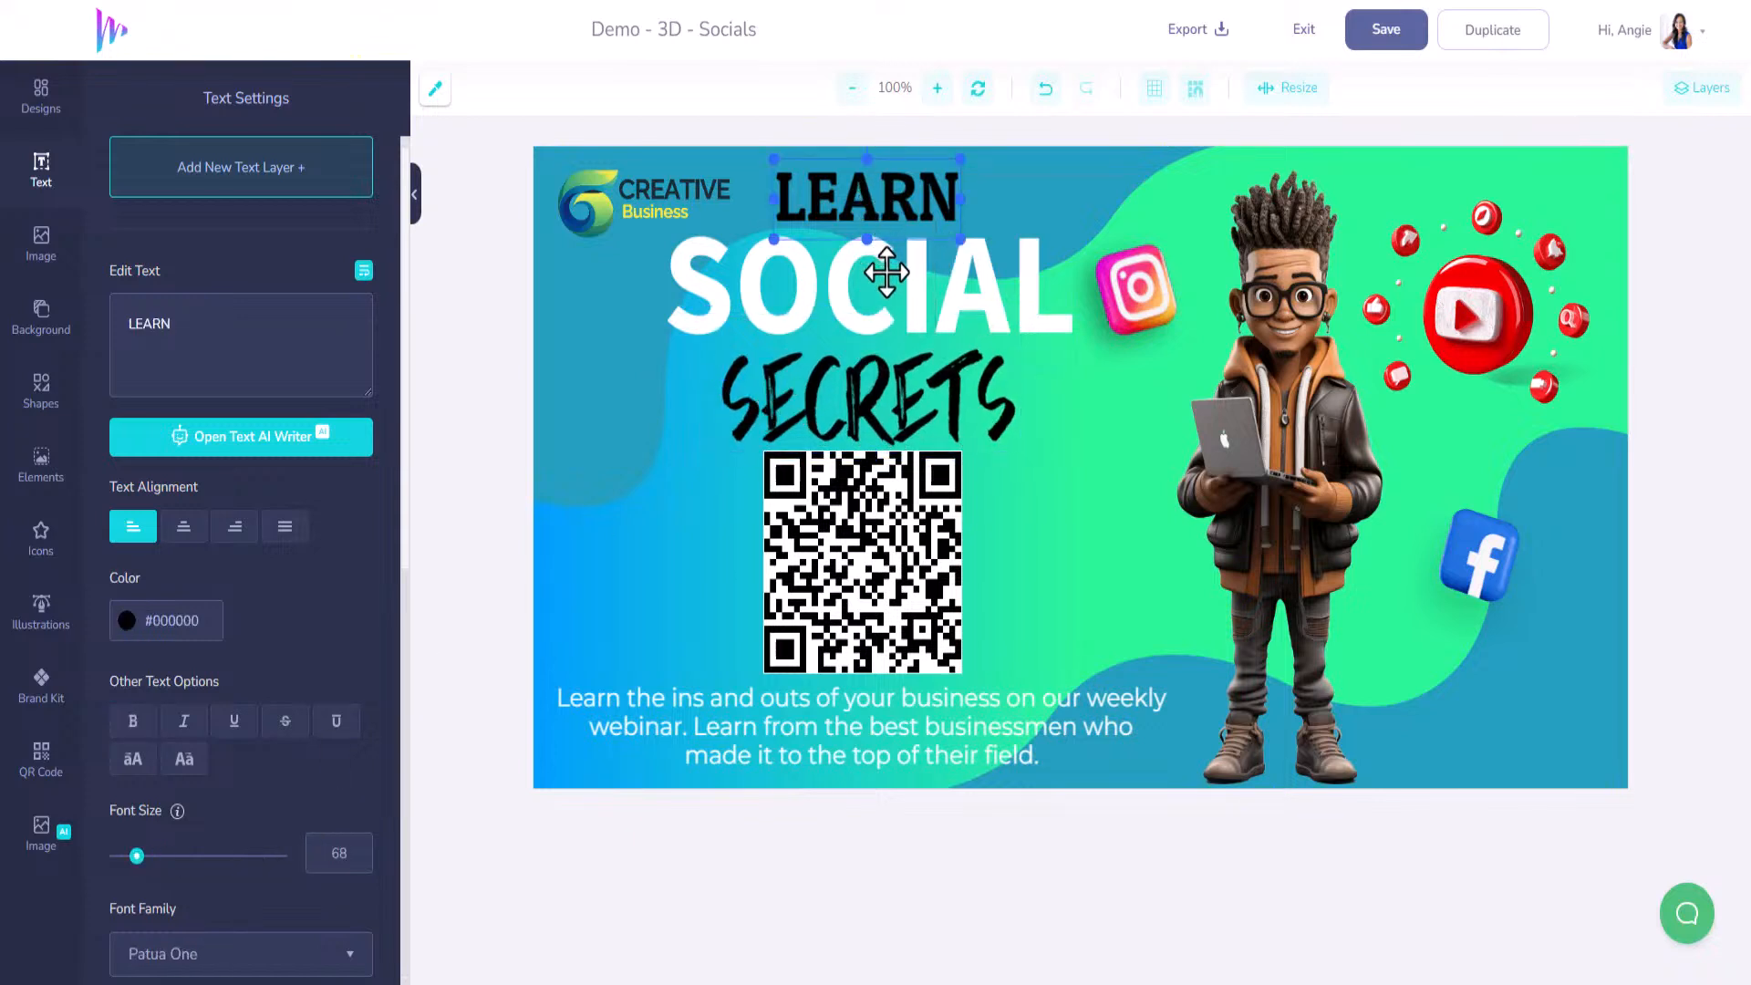
left_click(673, 273)
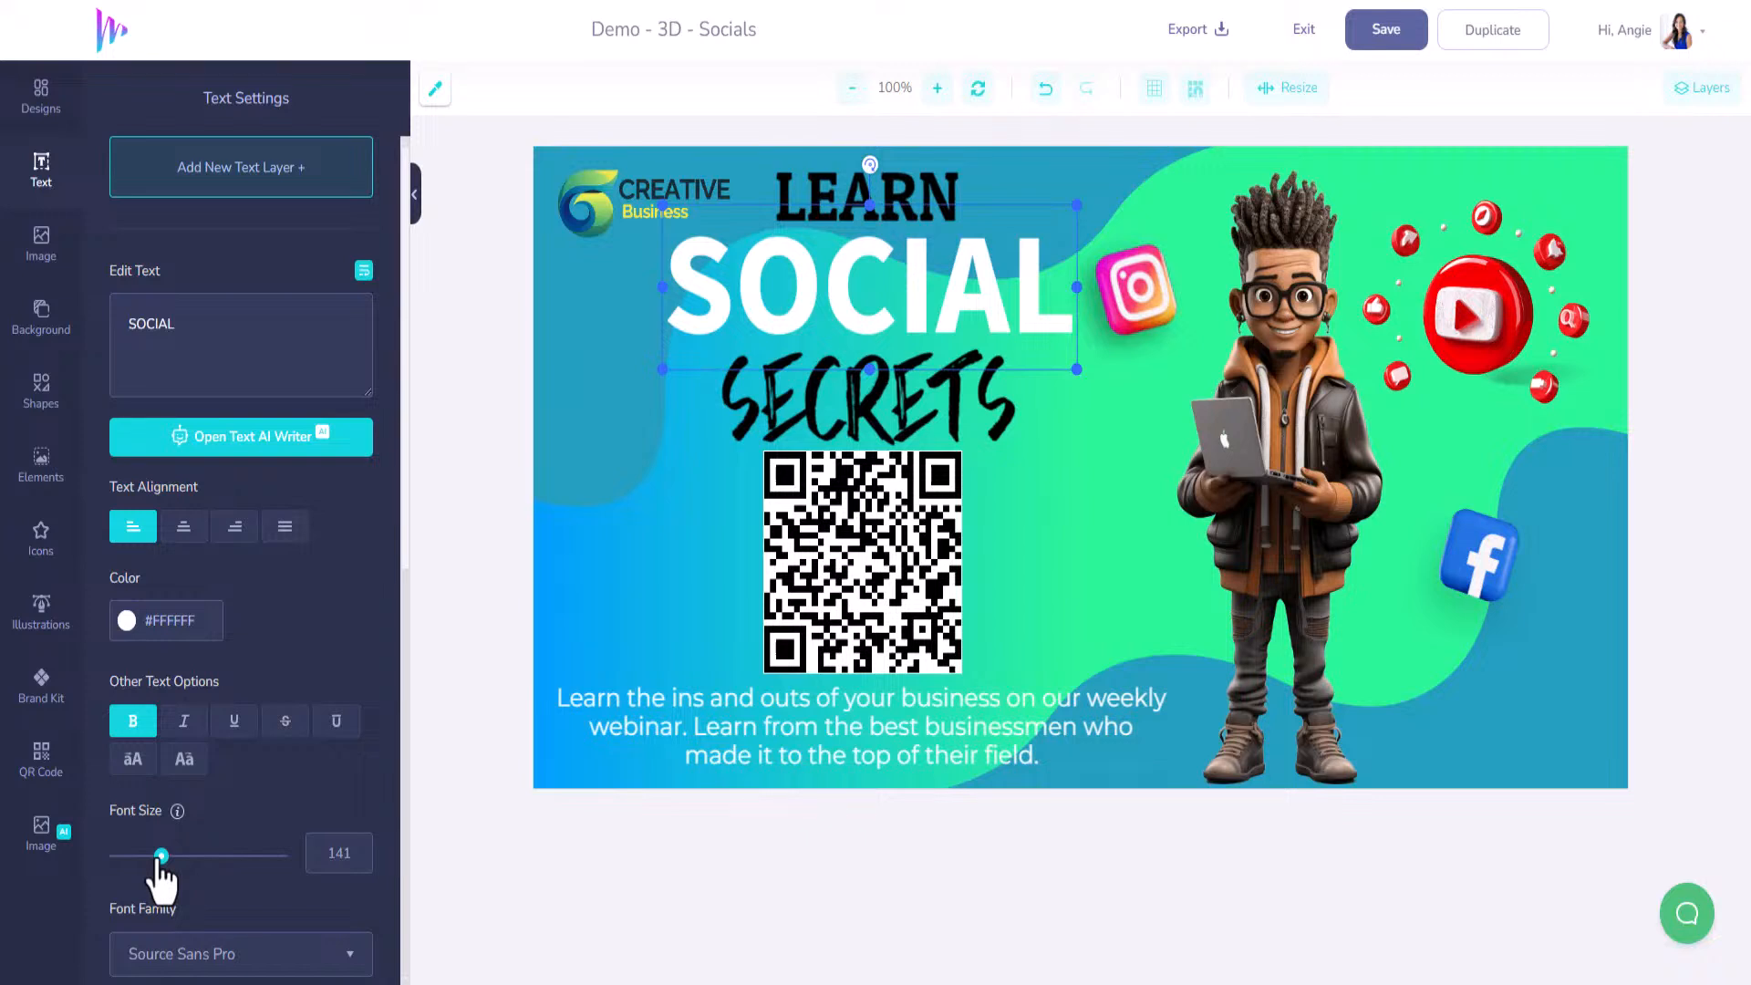
left_click_drag(161, 856, 152, 856)
left_click_drag(869, 329, 915, 277)
left_click_drag(906, 380, 913, 344)
left_click_drag(905, 535, 913, 514)
Centre the bottom paragraph, nudge the QR code up, then save the banner and exit the editor.
left_click(931, 728)
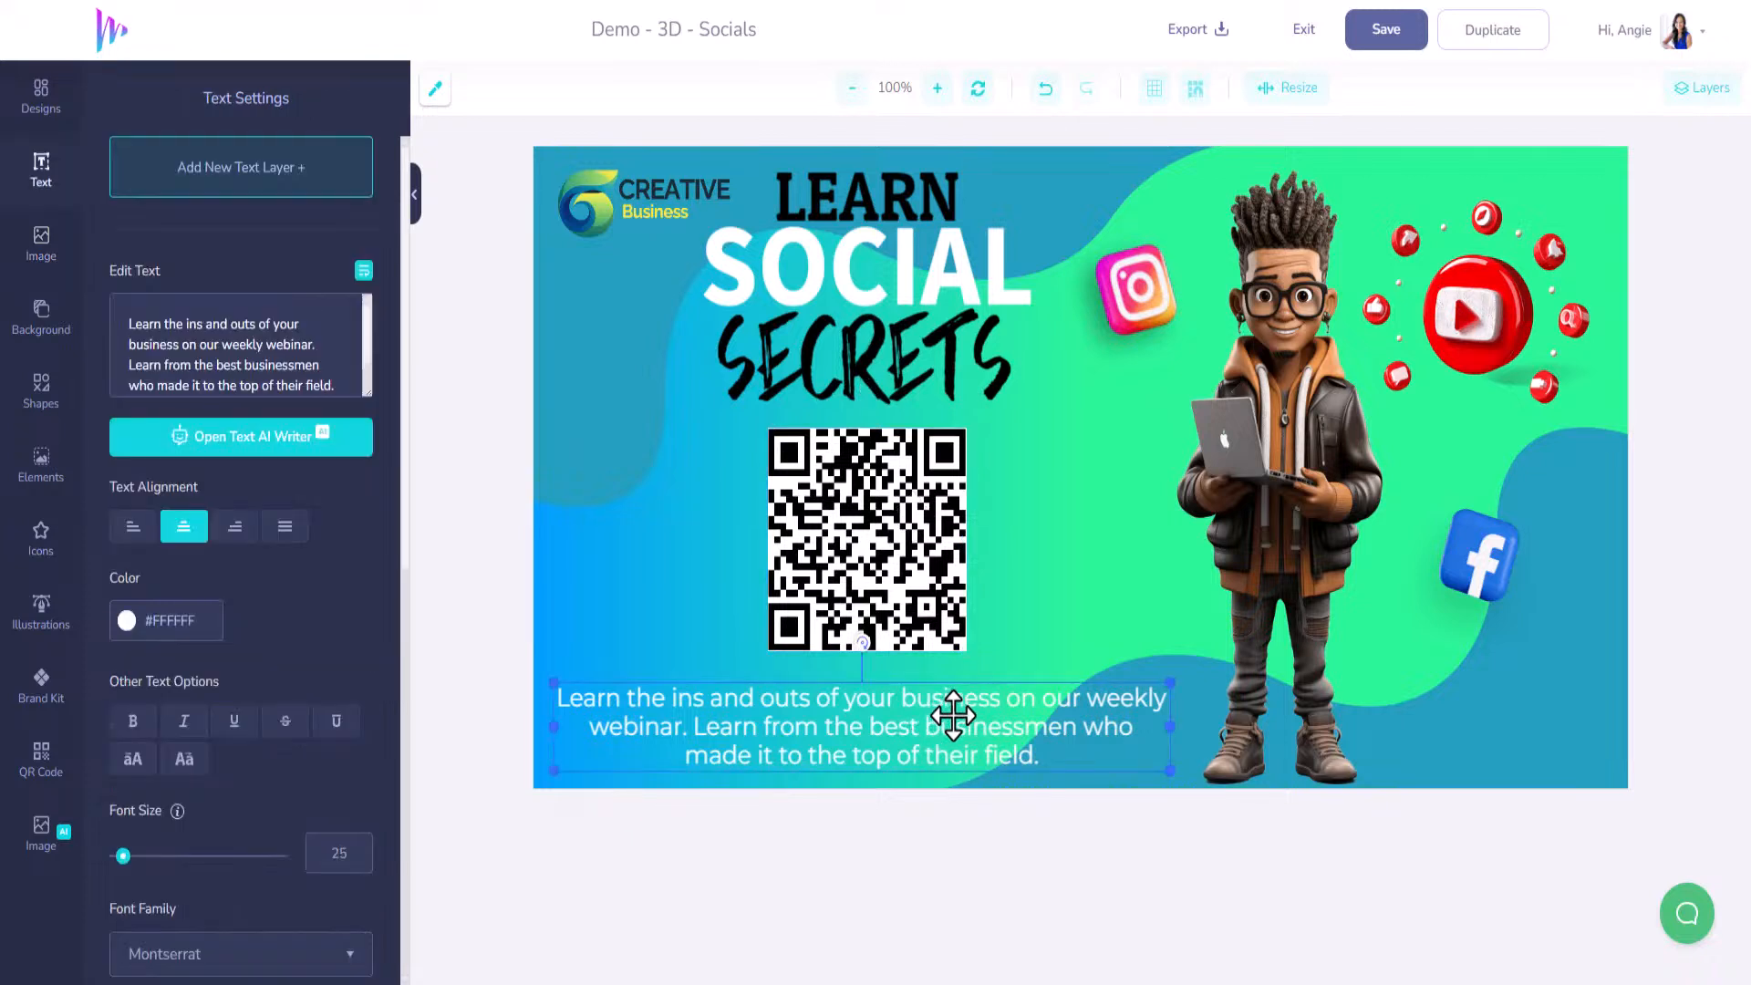
left_click_drag(953, 716, 957, 703)
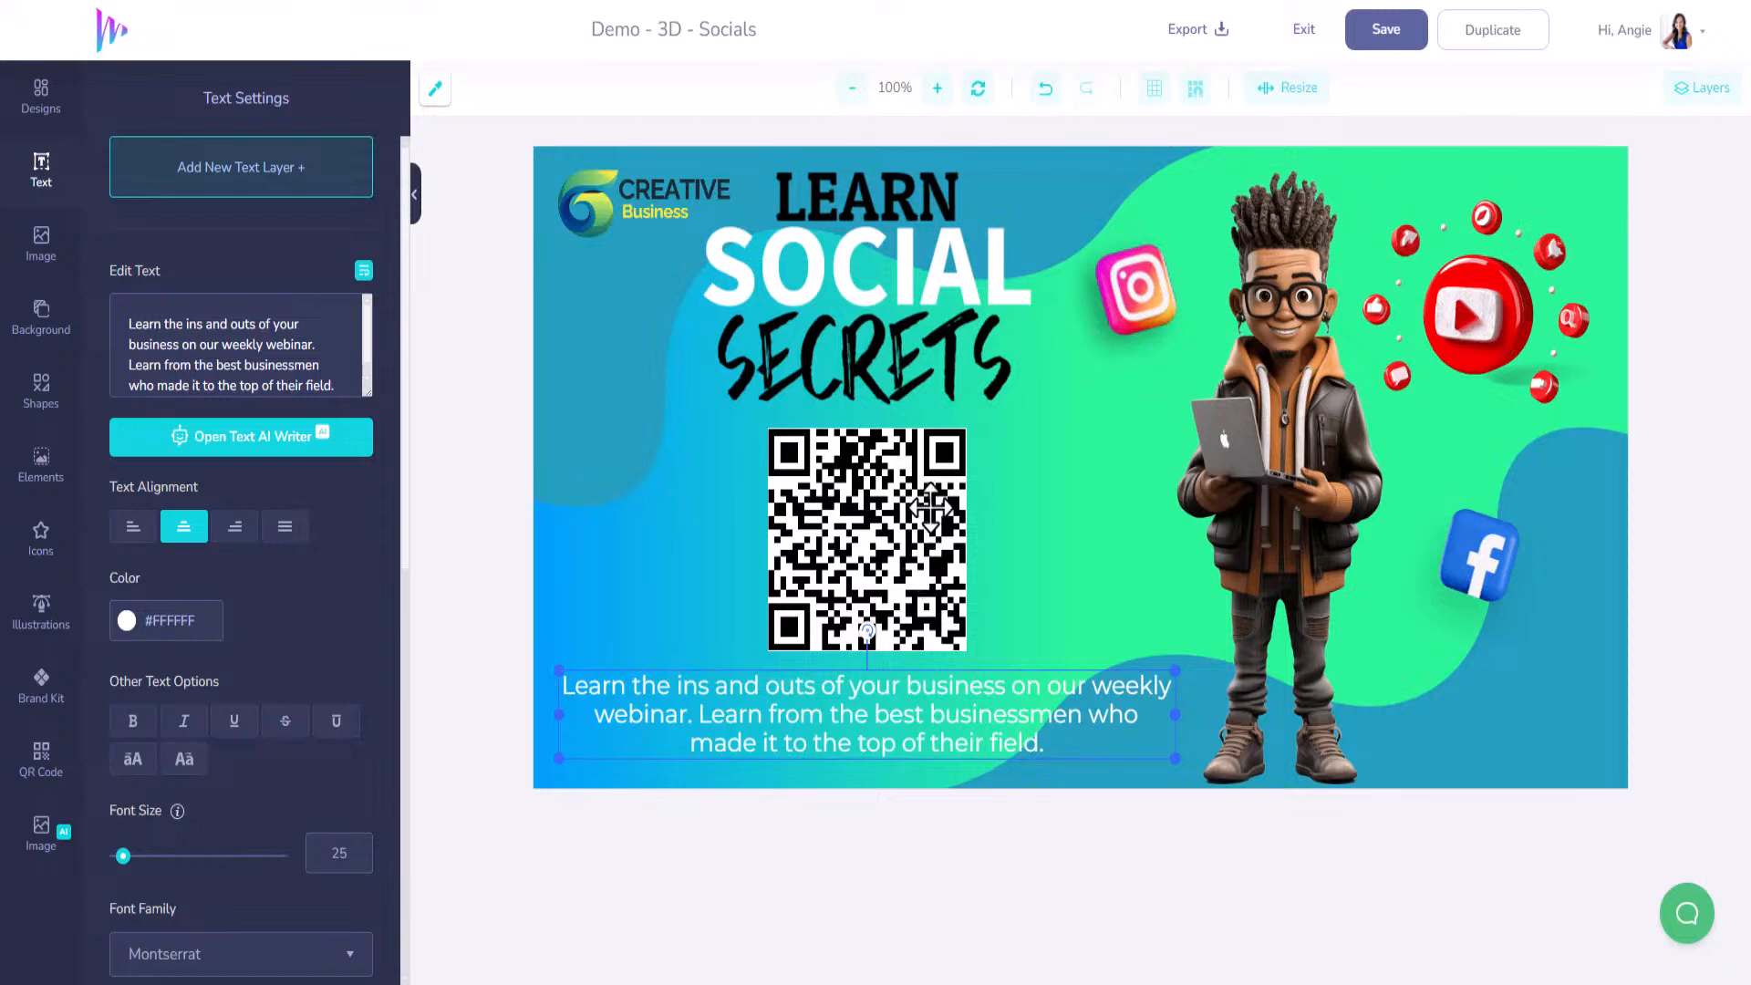
left_click_drag(932, 499, 939, 493)
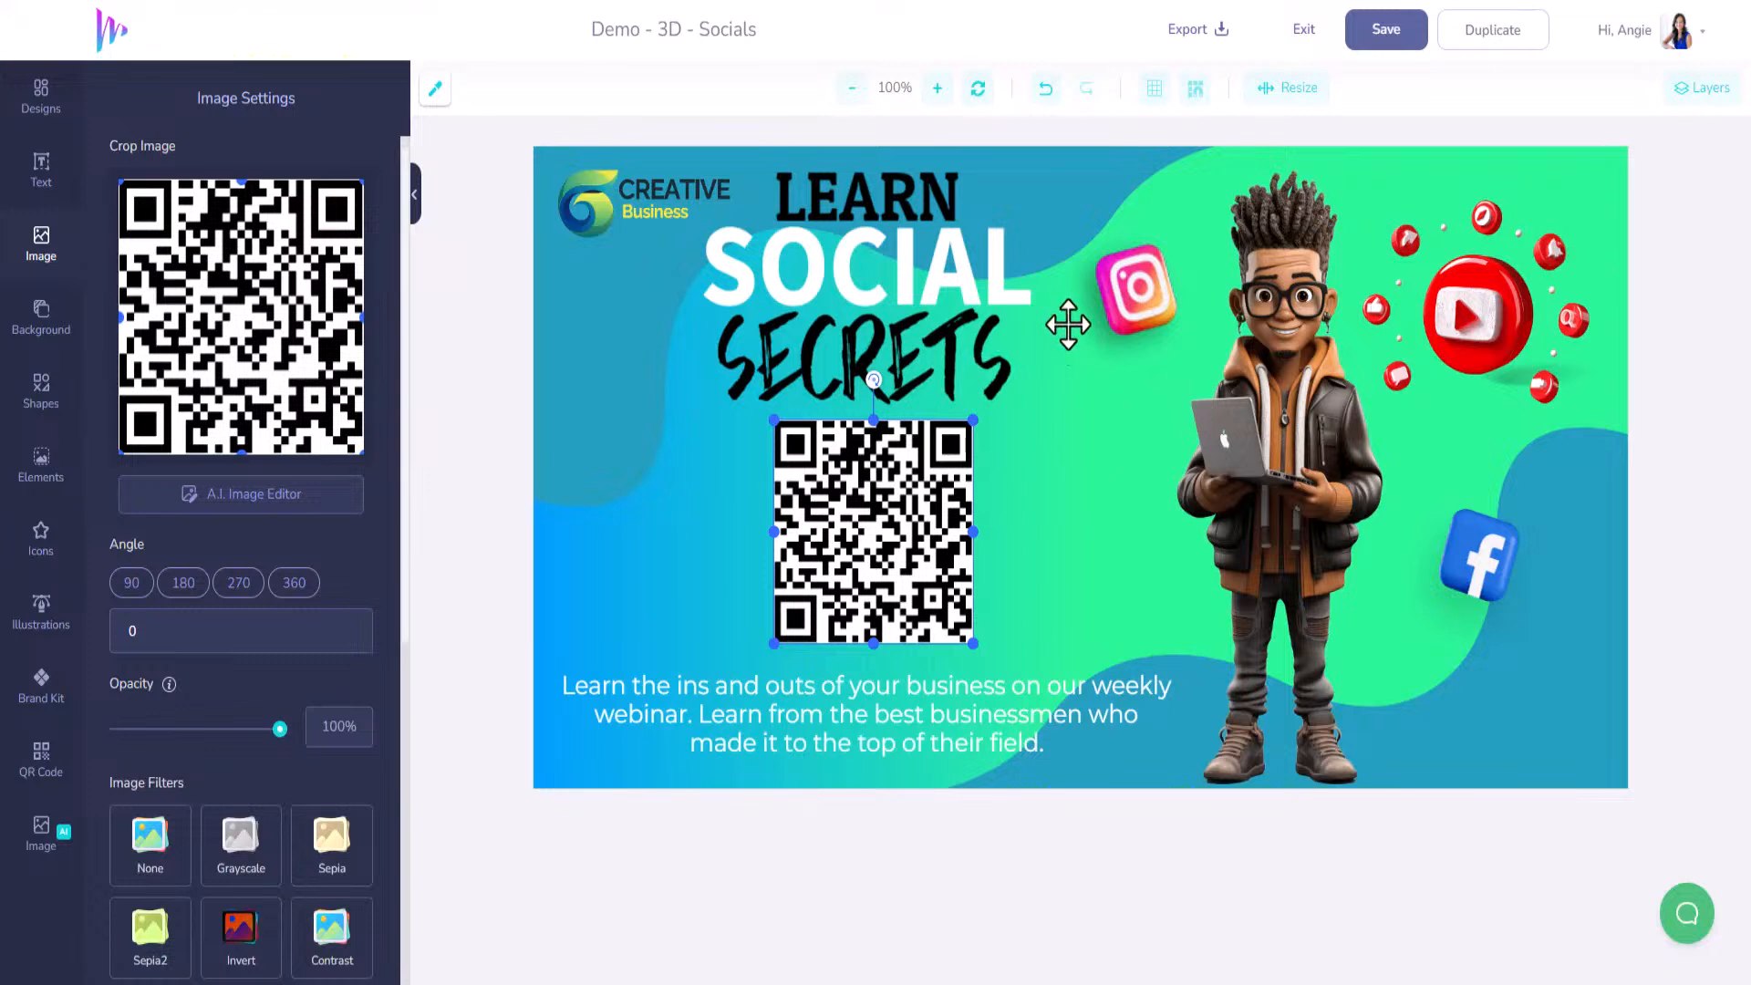
left_click(1387, 36)
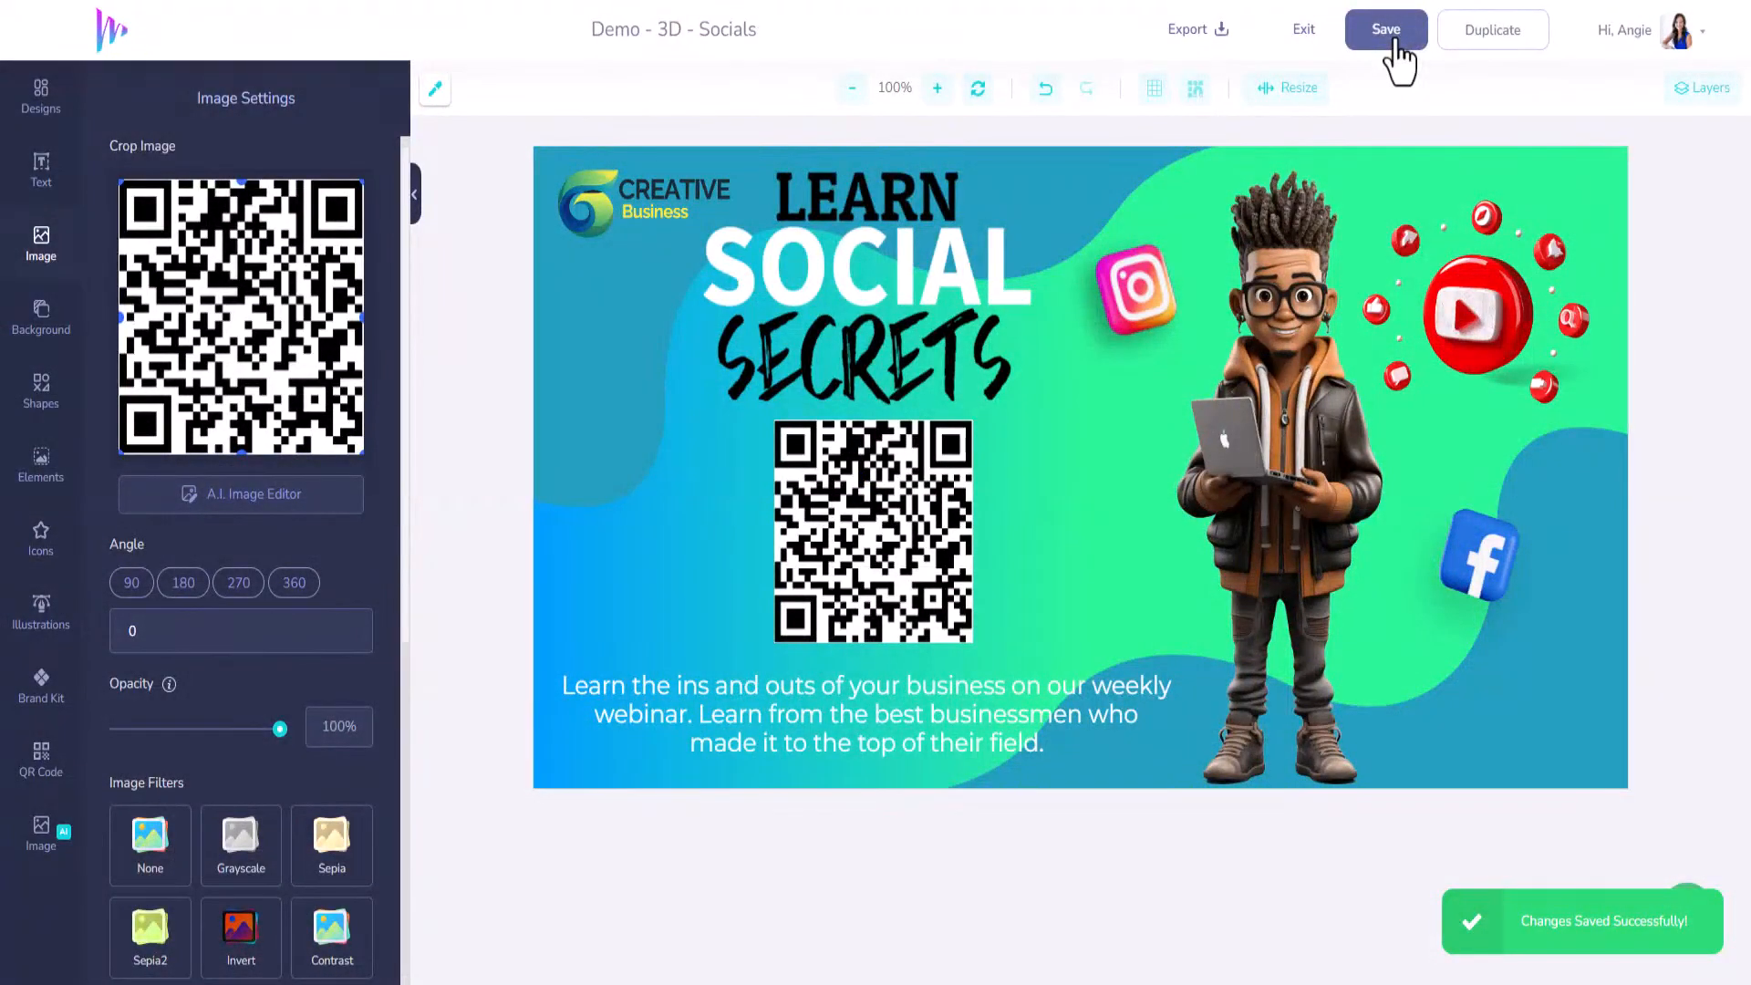
left_click(1299, 32)
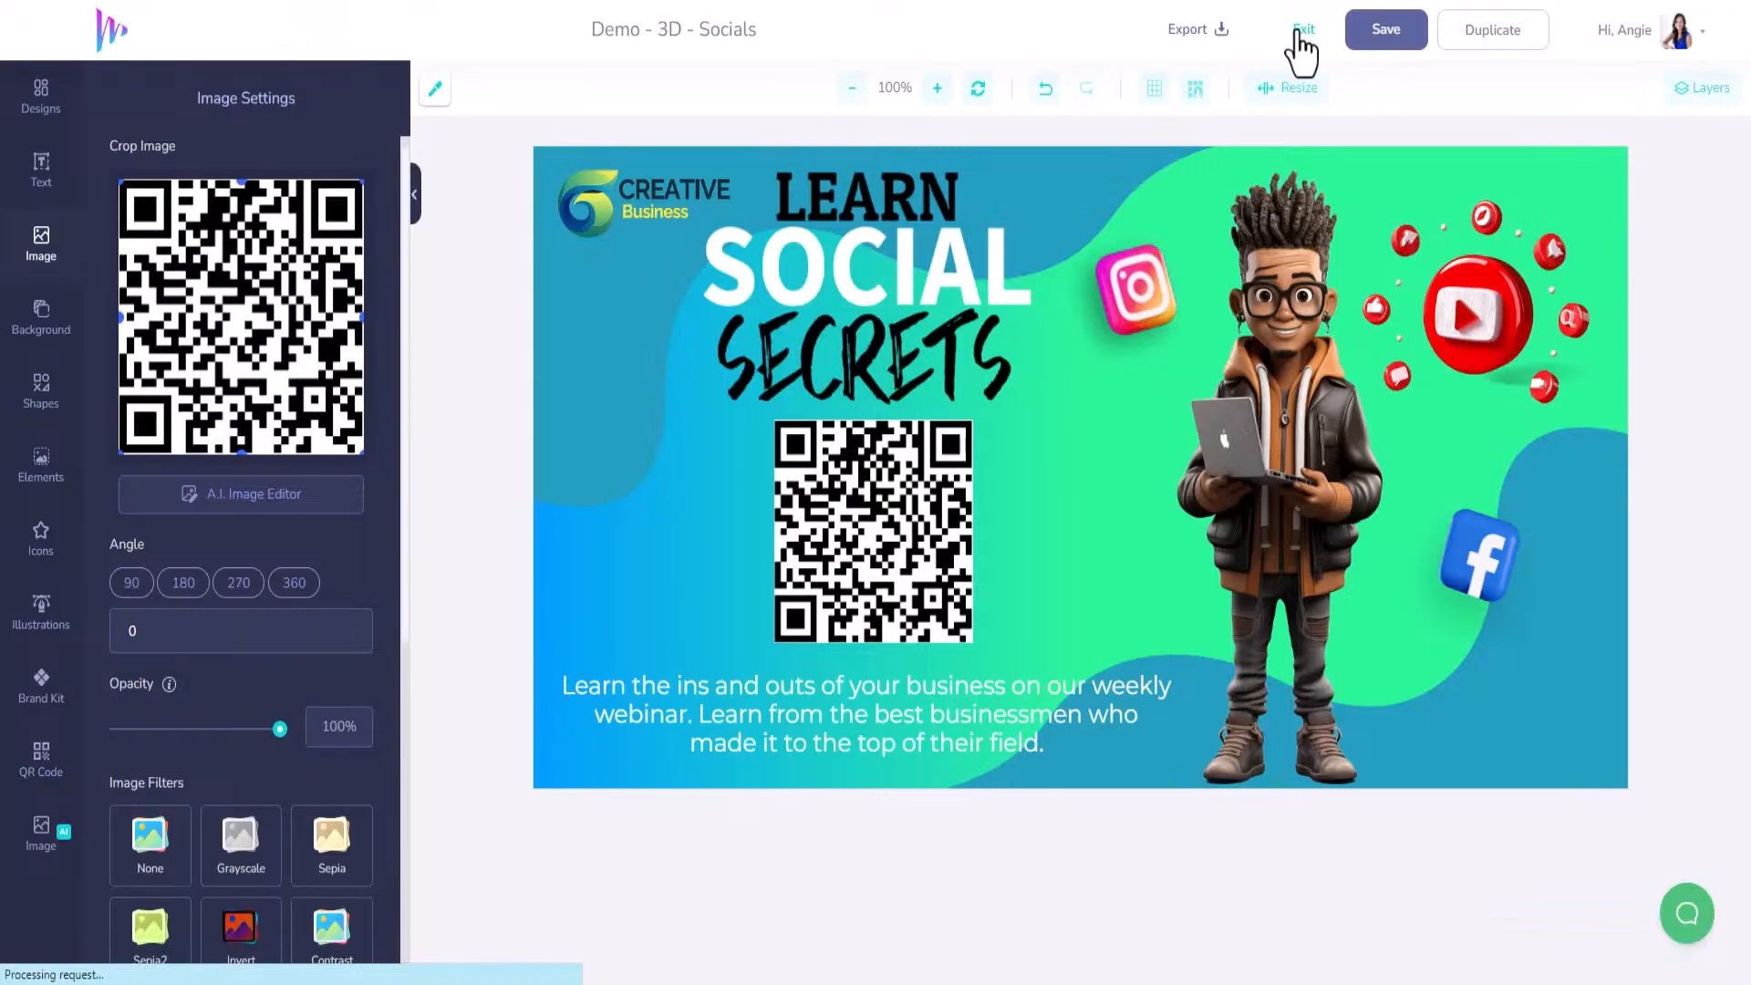
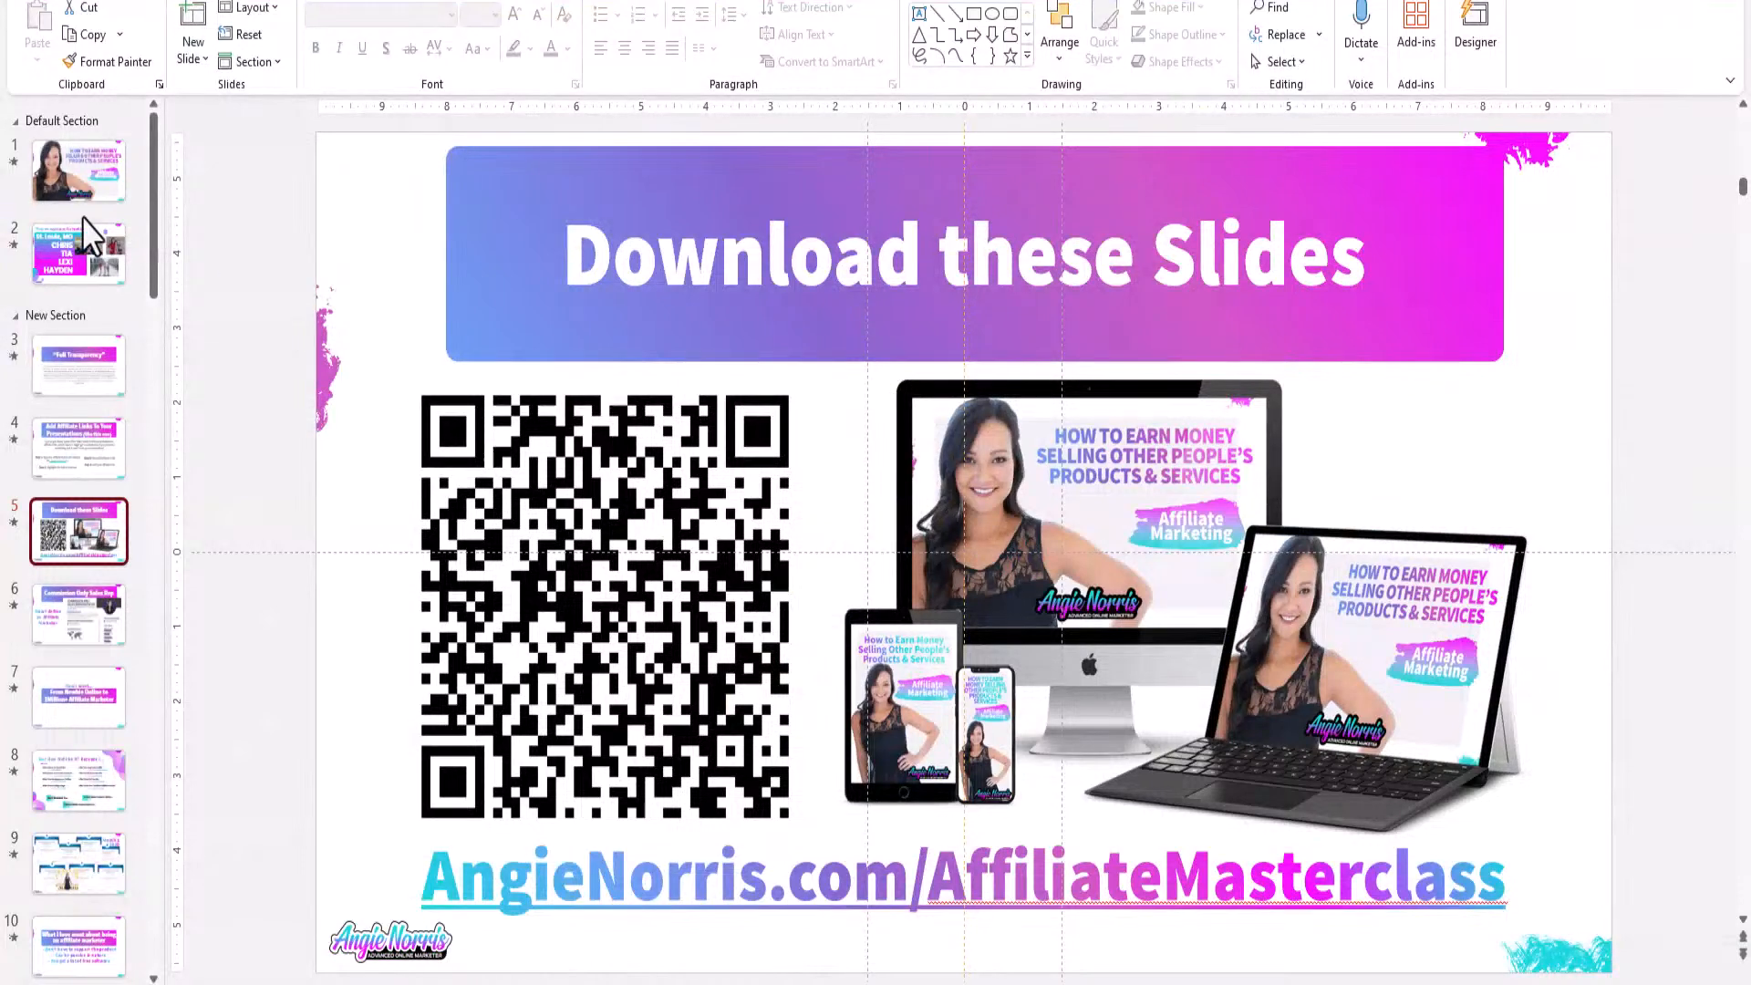
Review slides 1 and 5, then jump to slide 47 near the end of the deck.
left_click(92, 174)
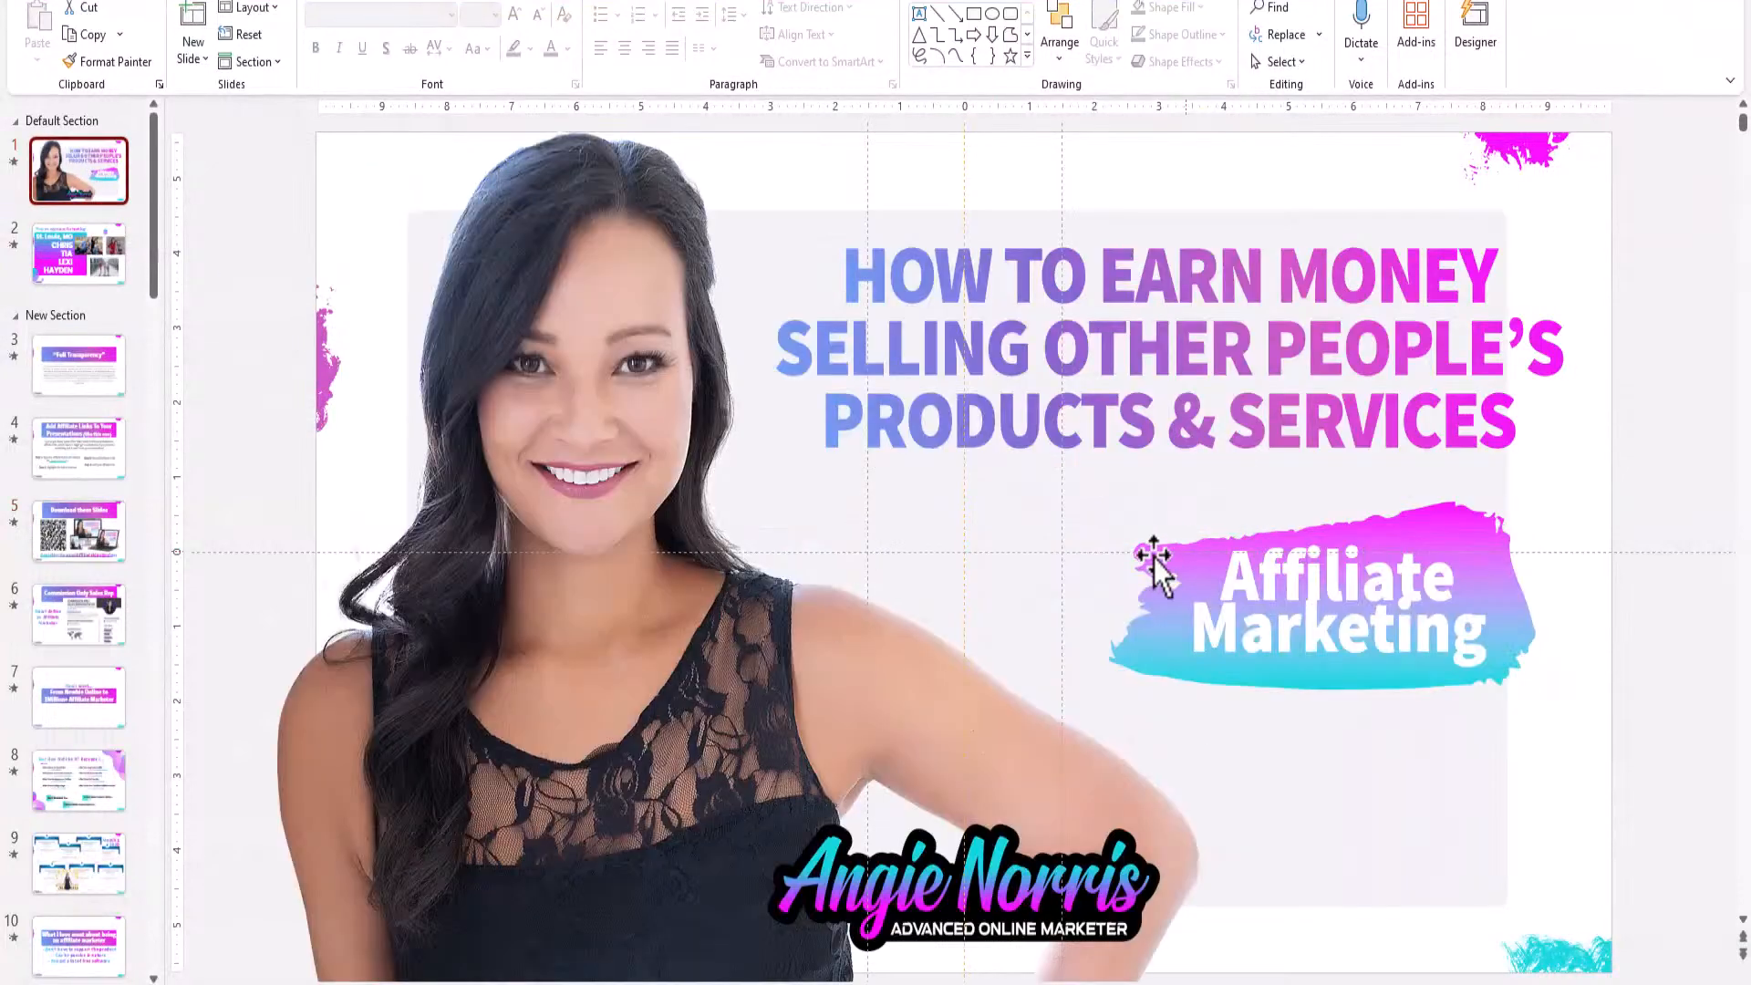
left_click(84, 540)
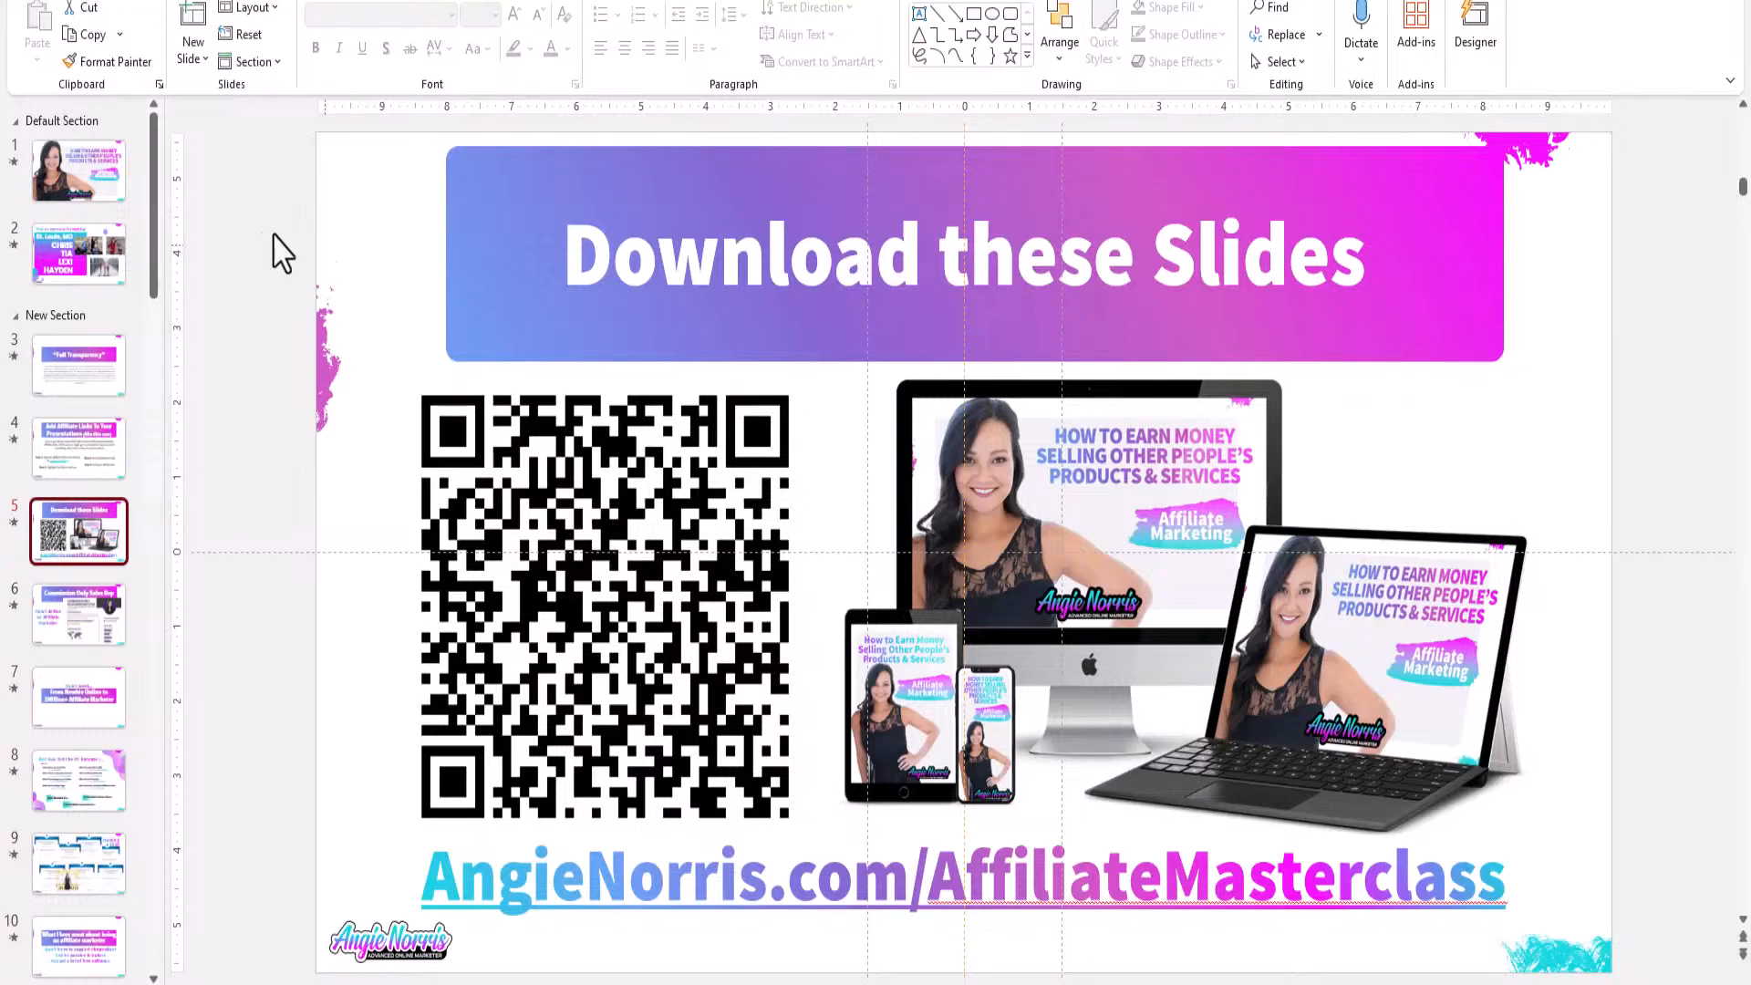
left_click_drag(156, 234, 137, 945)
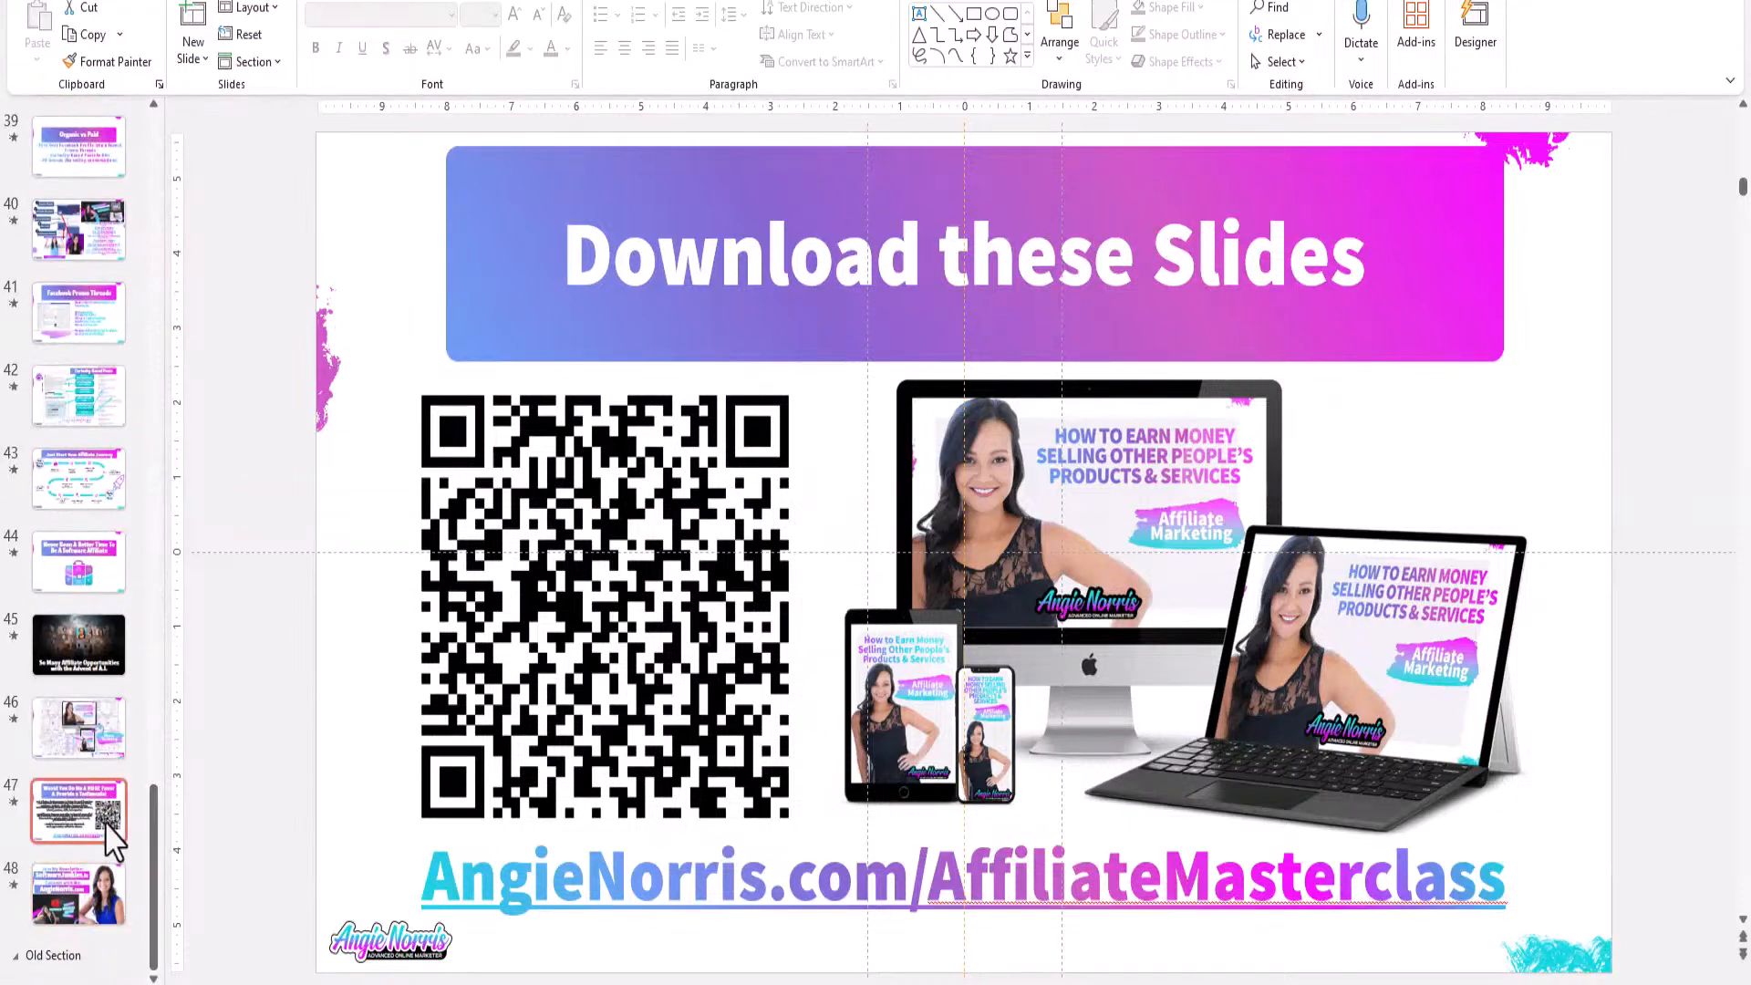
left_click(78, 810)
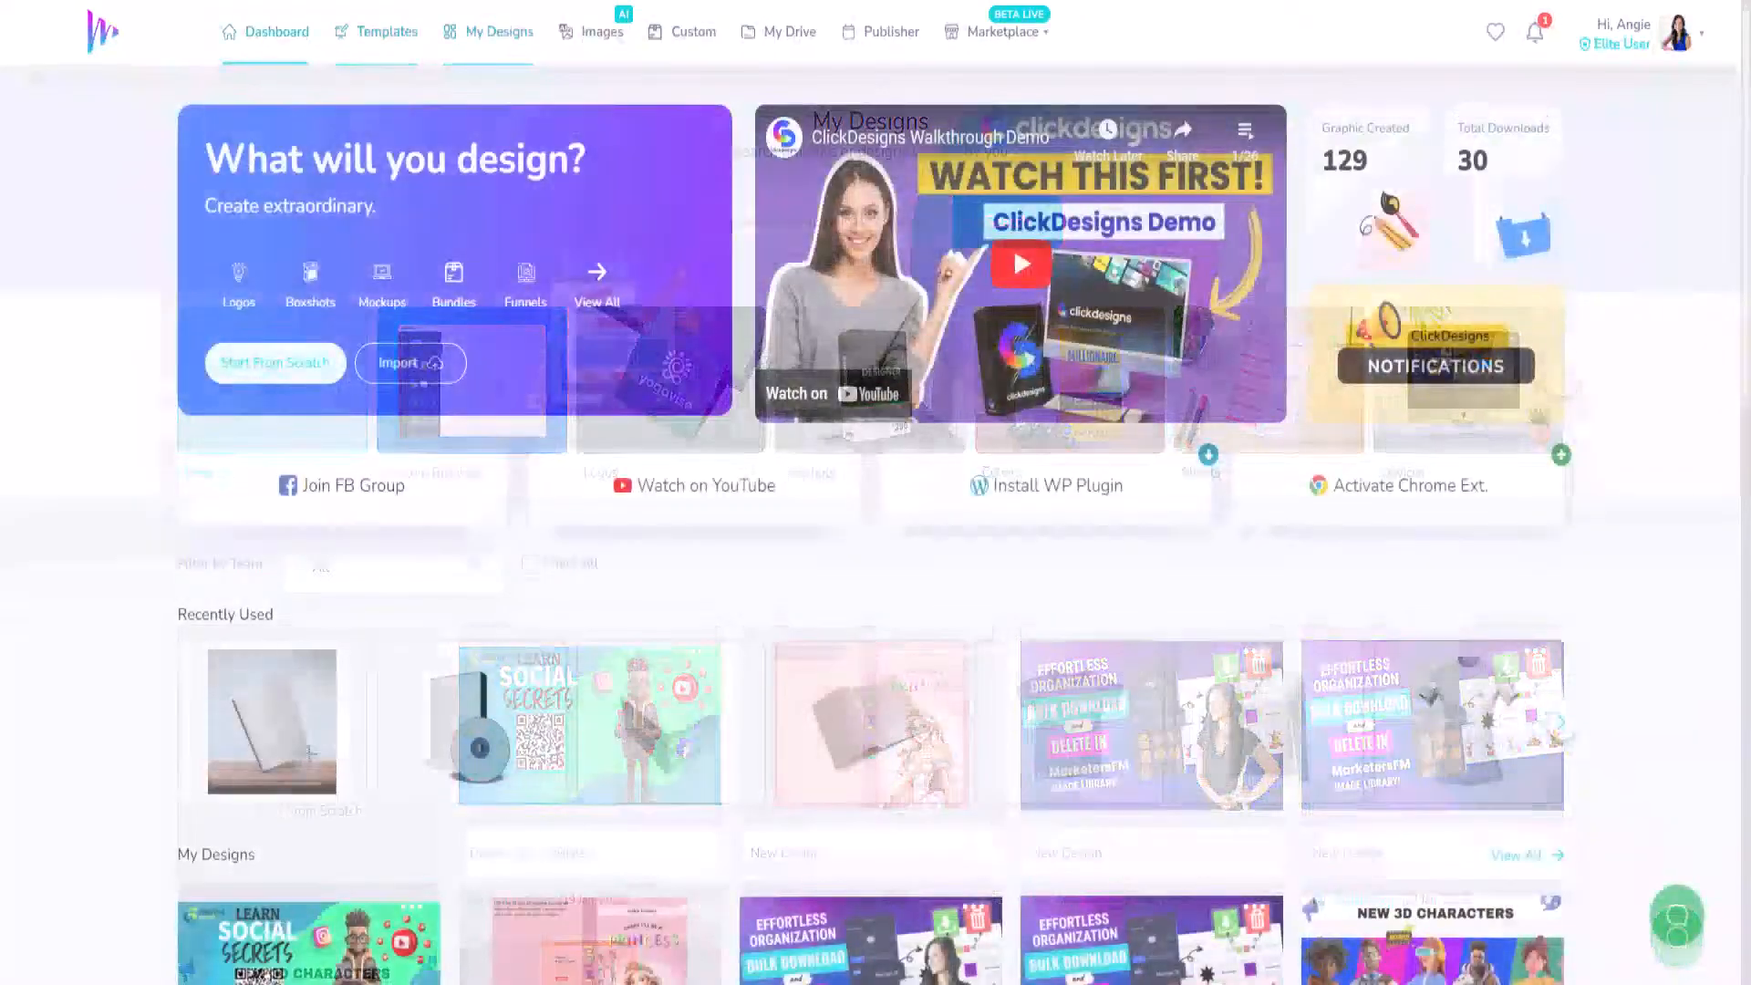
Find the Voices Of template under Templates > Covers > Magazines and open it for editing.
scroll(581, 502, "down", 5)
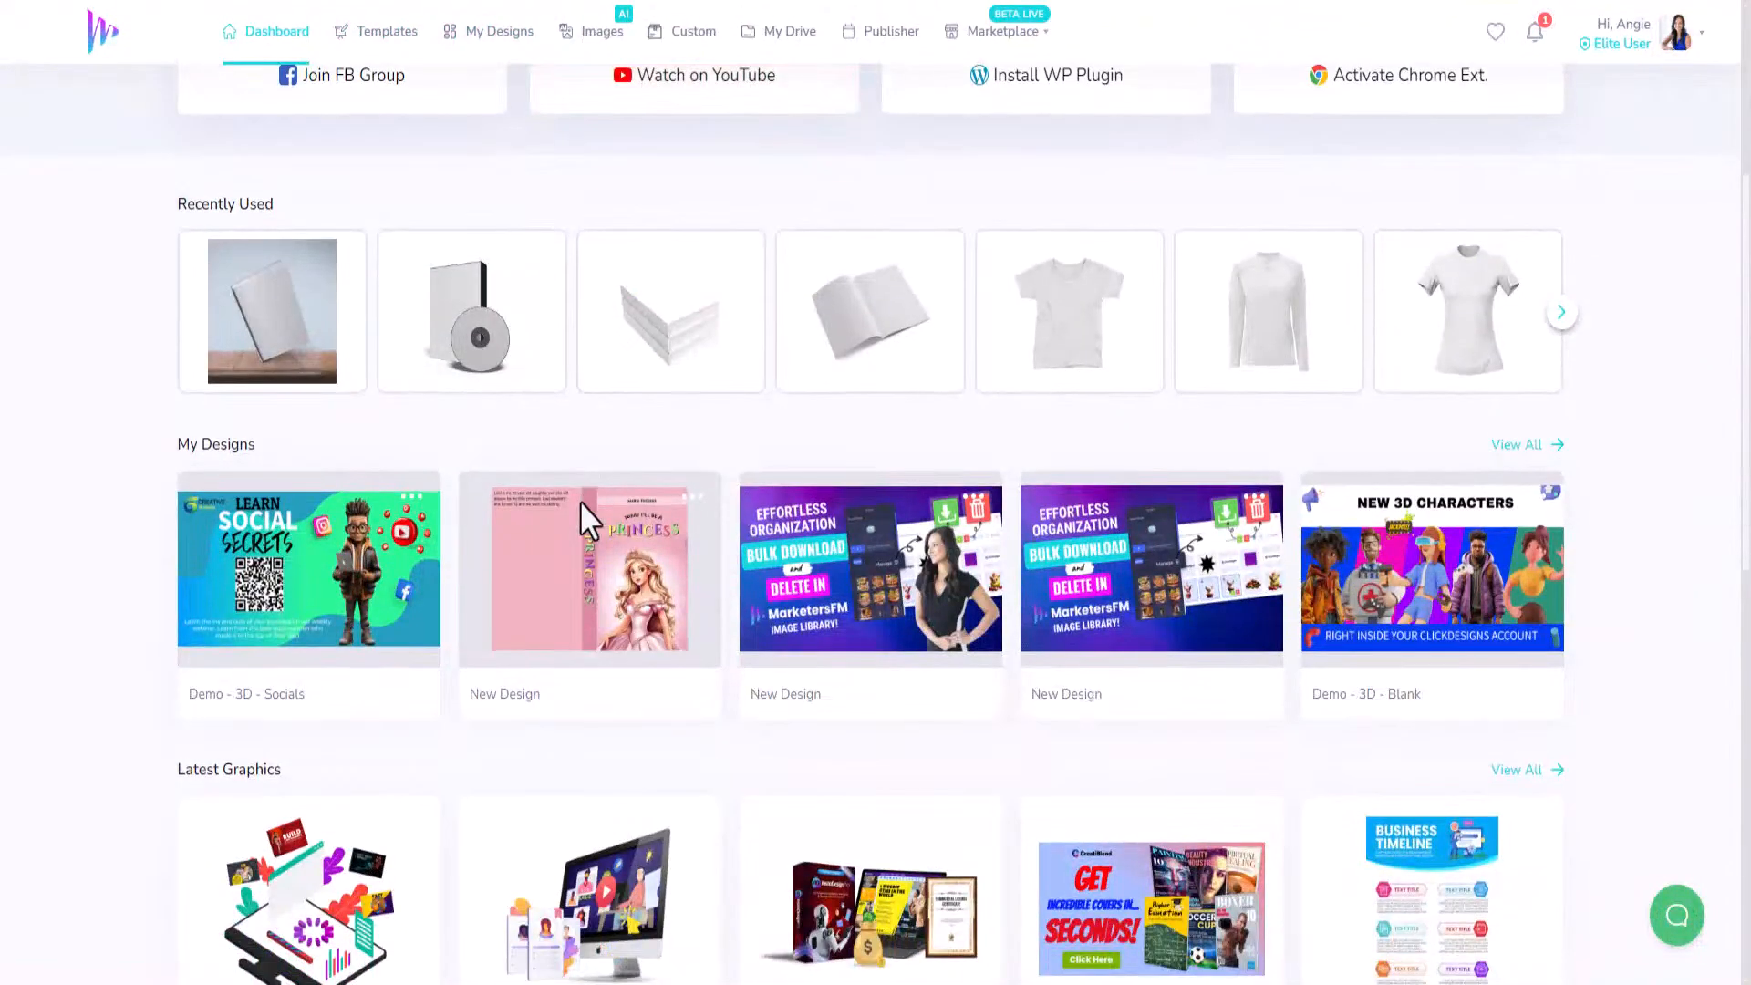
scroll(581, 502, "up", 5)
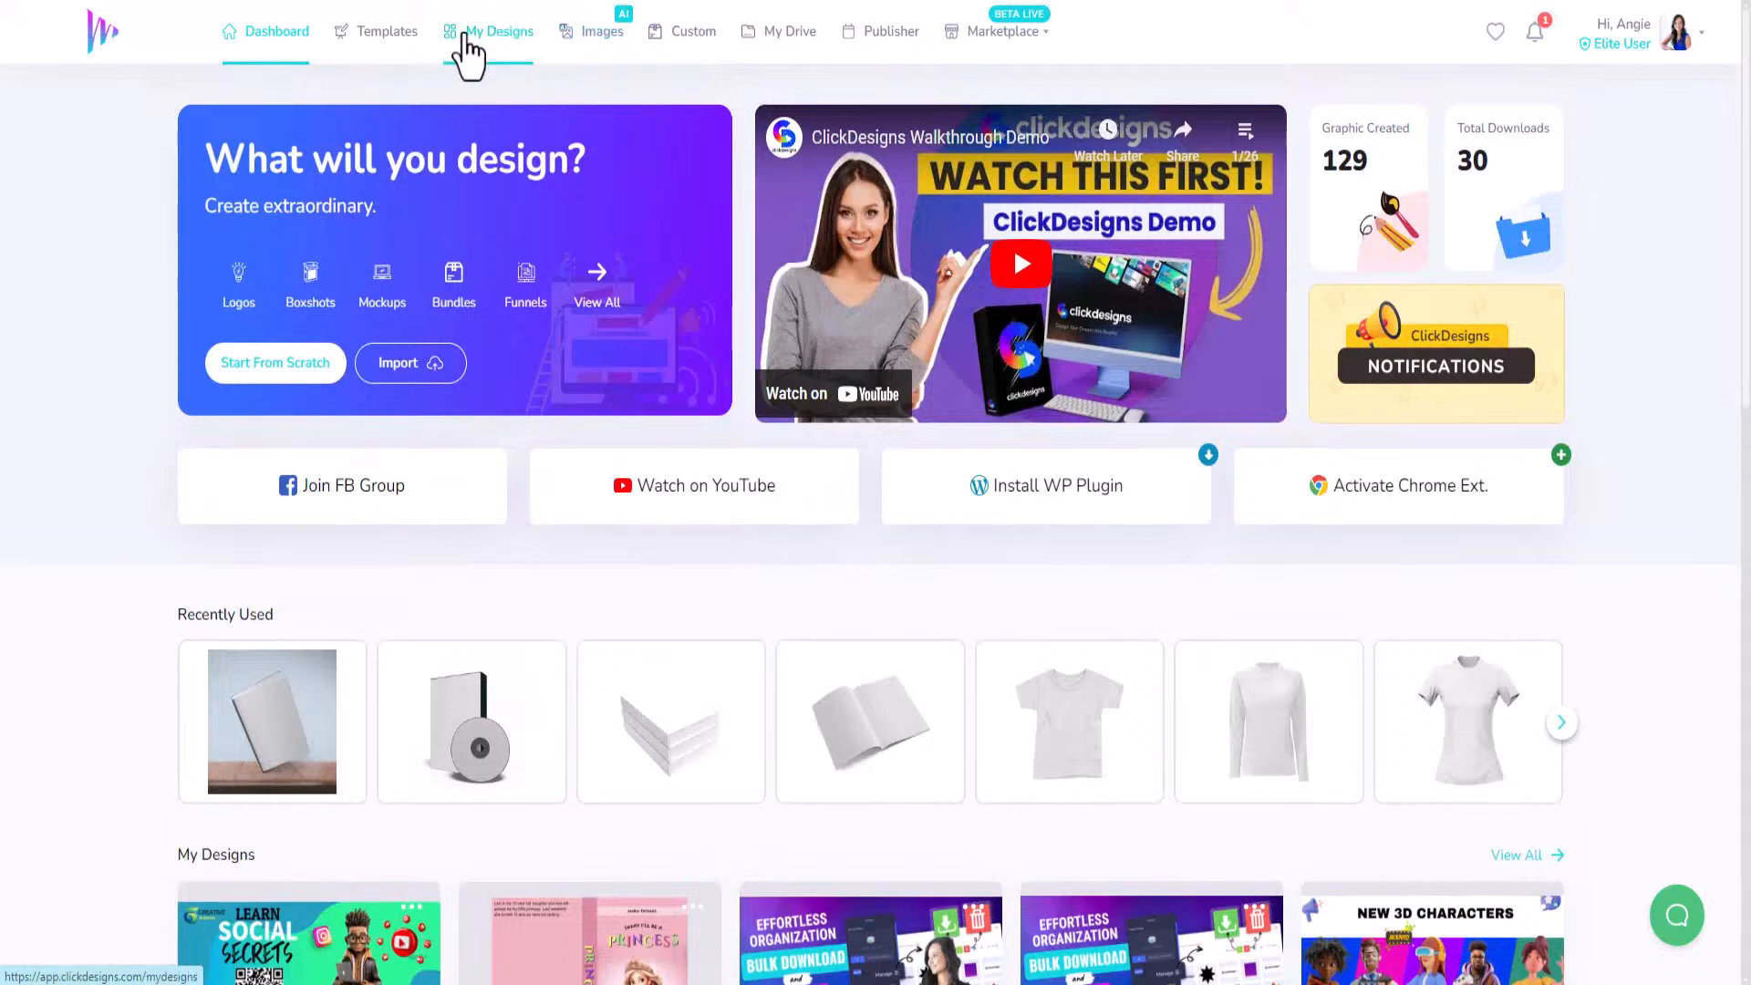
left_click(392, 34)
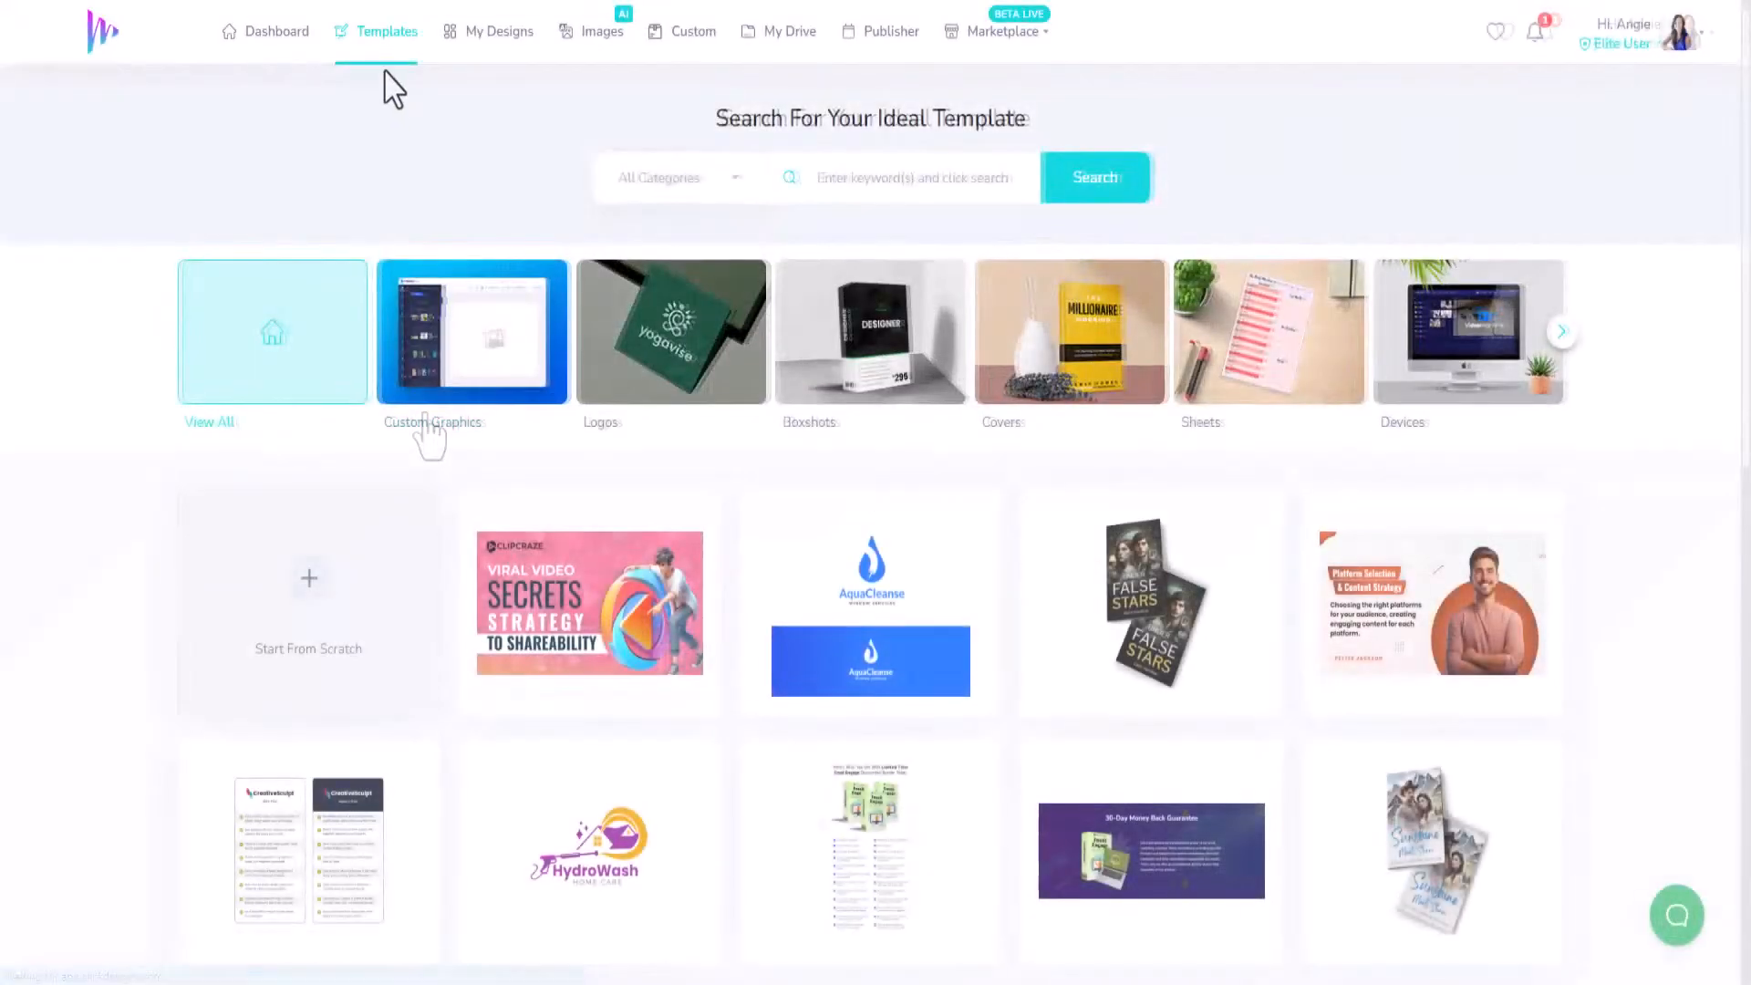
left_click(1562, 332)
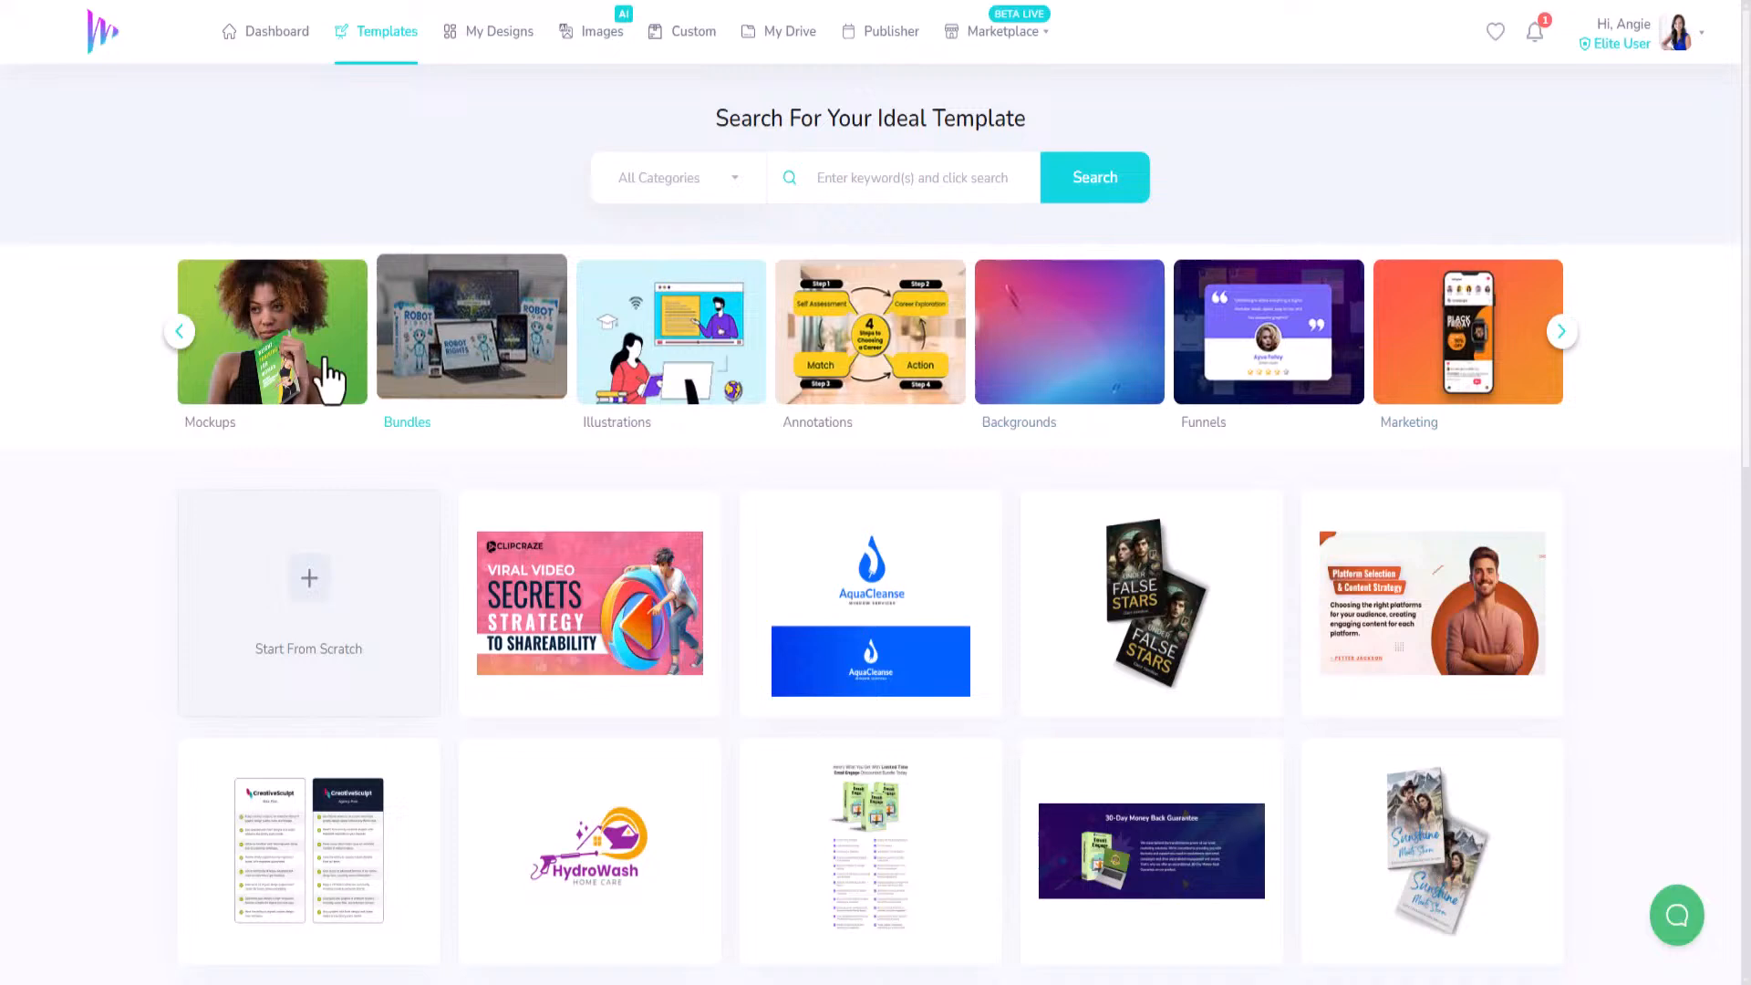
left_click(182, 334)
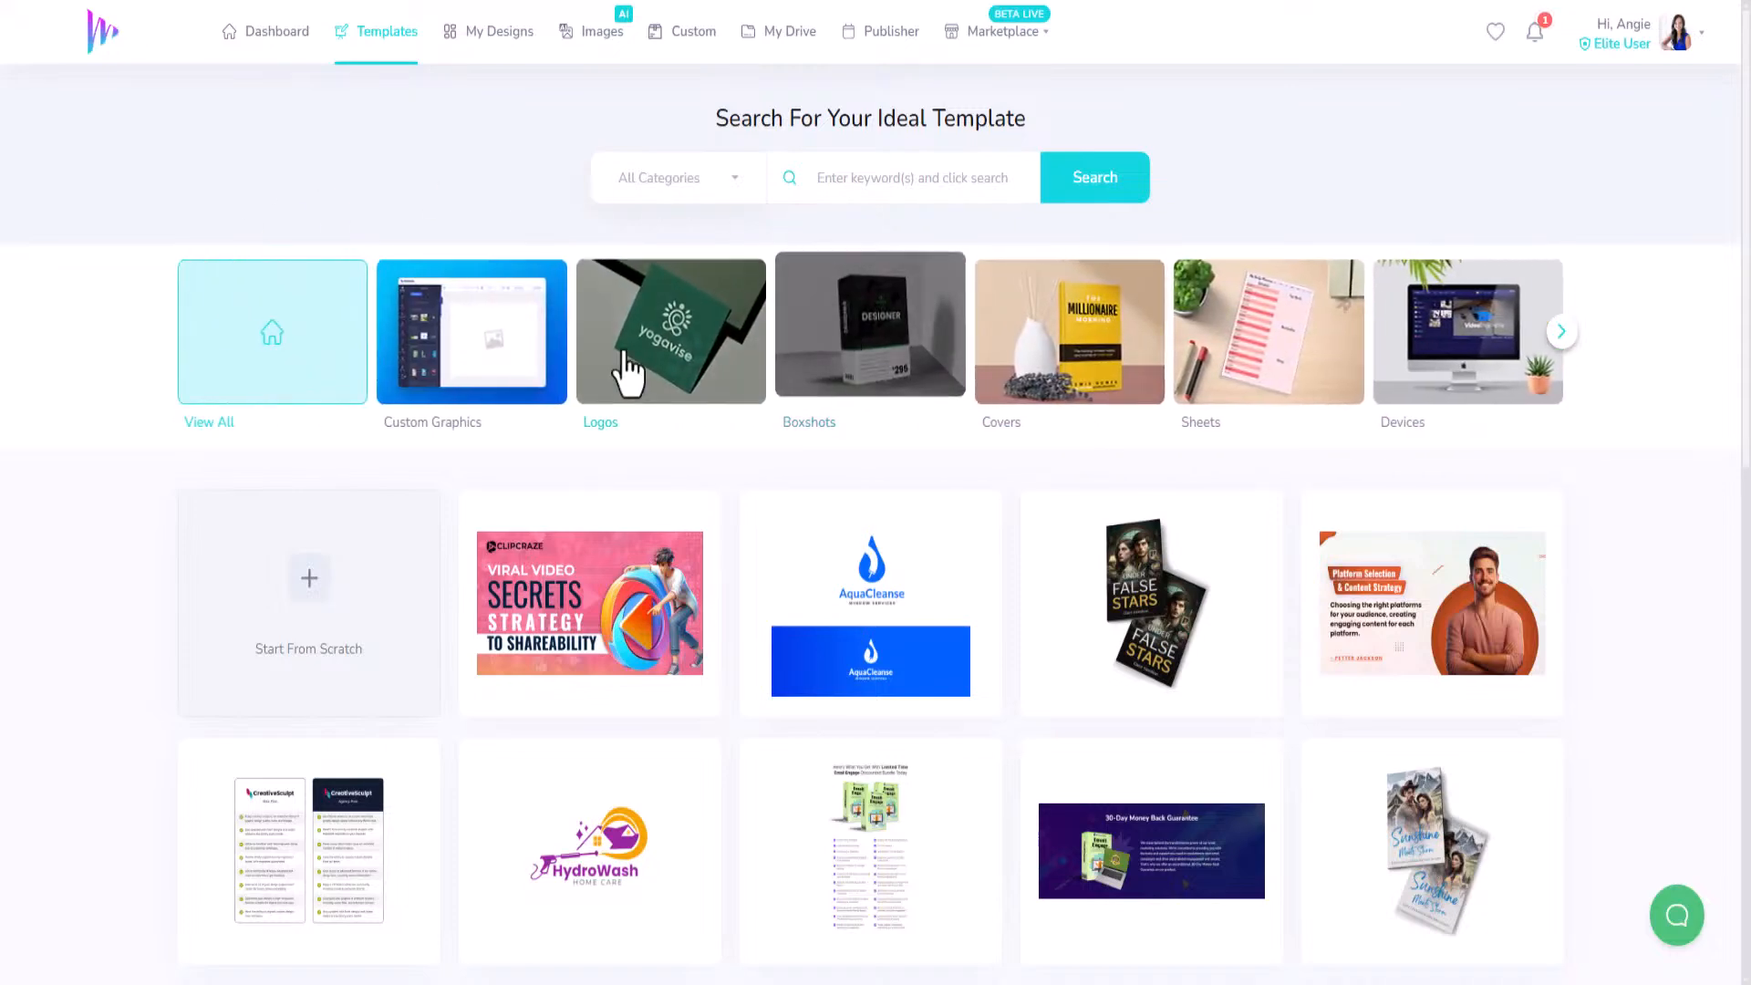
left_click(1090, 365)
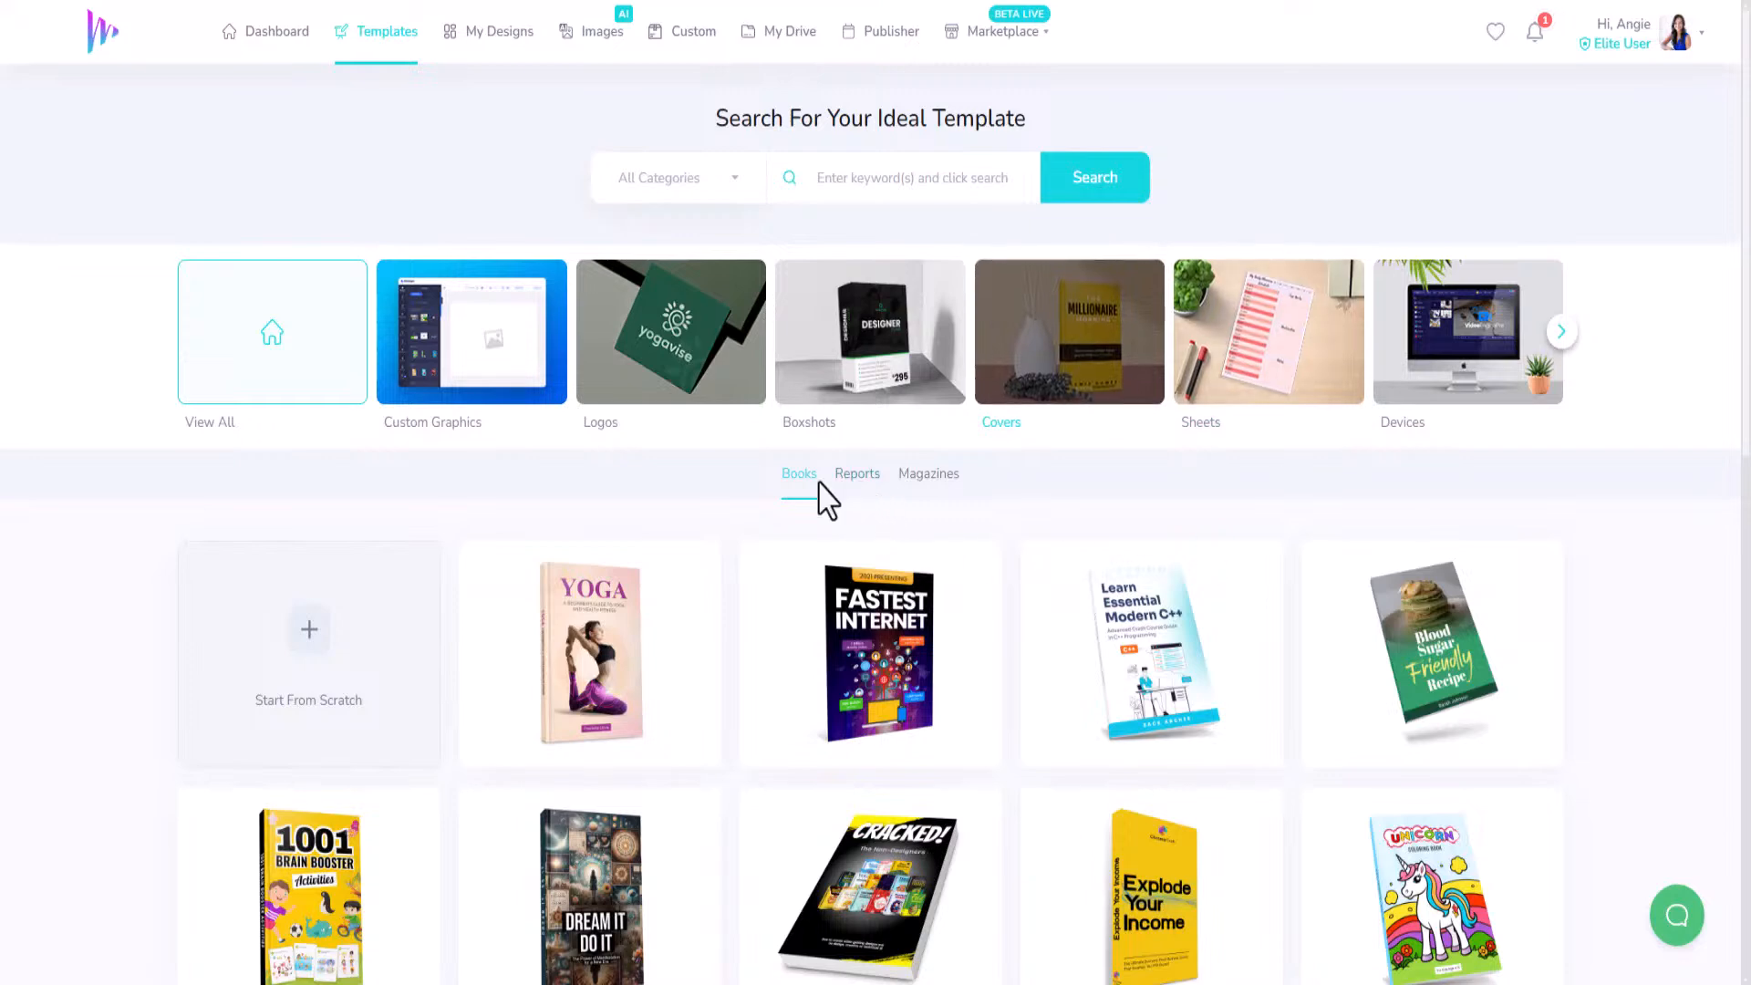
left_click(927, 479)
scroll(928, 480, "down", 3)
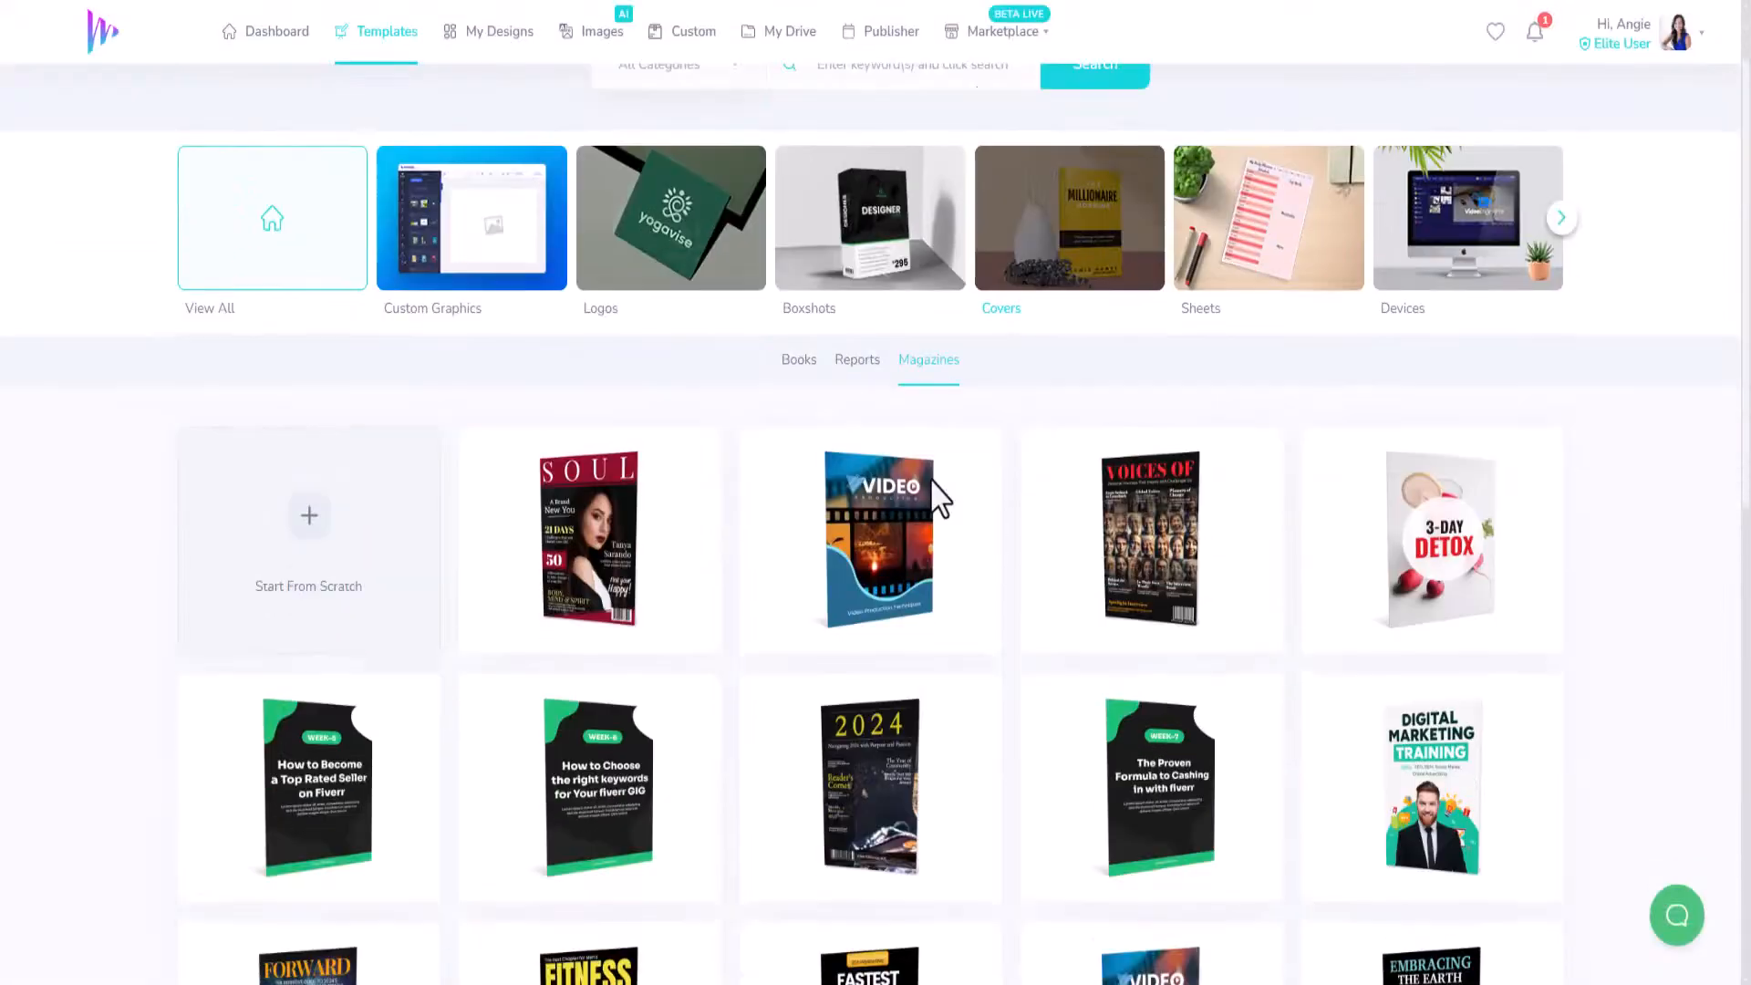
mouse_move(1165, 438)
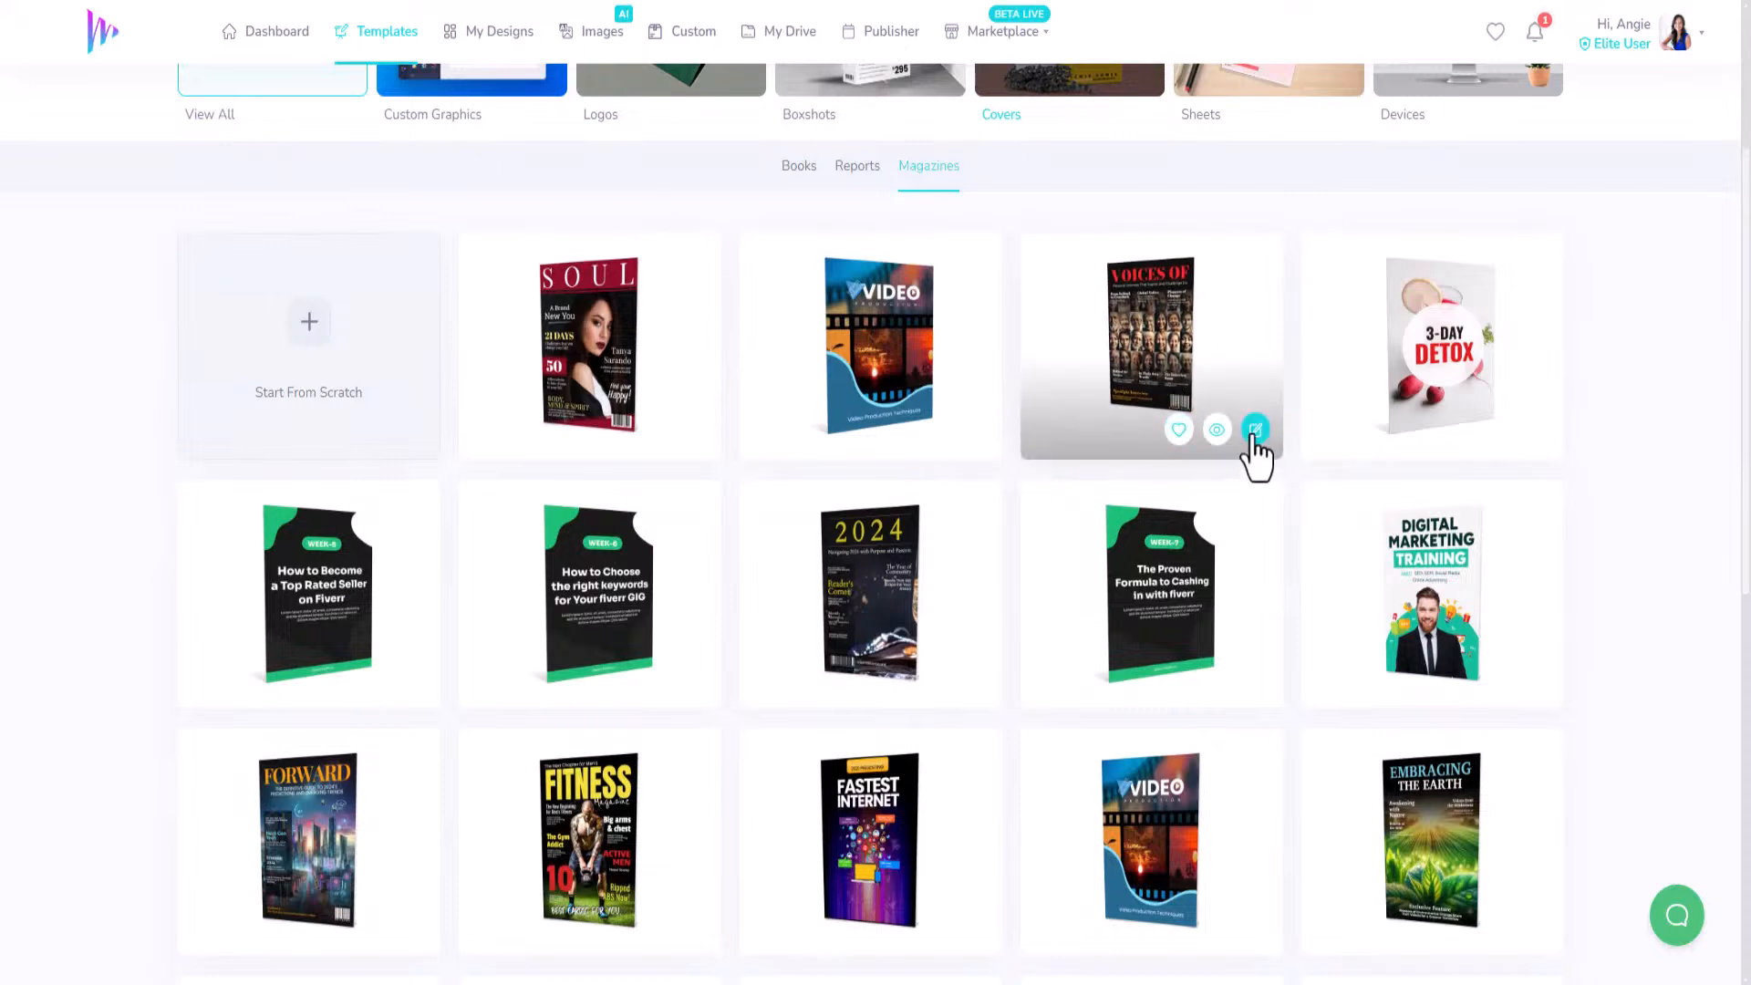
left_click(1253, 432)
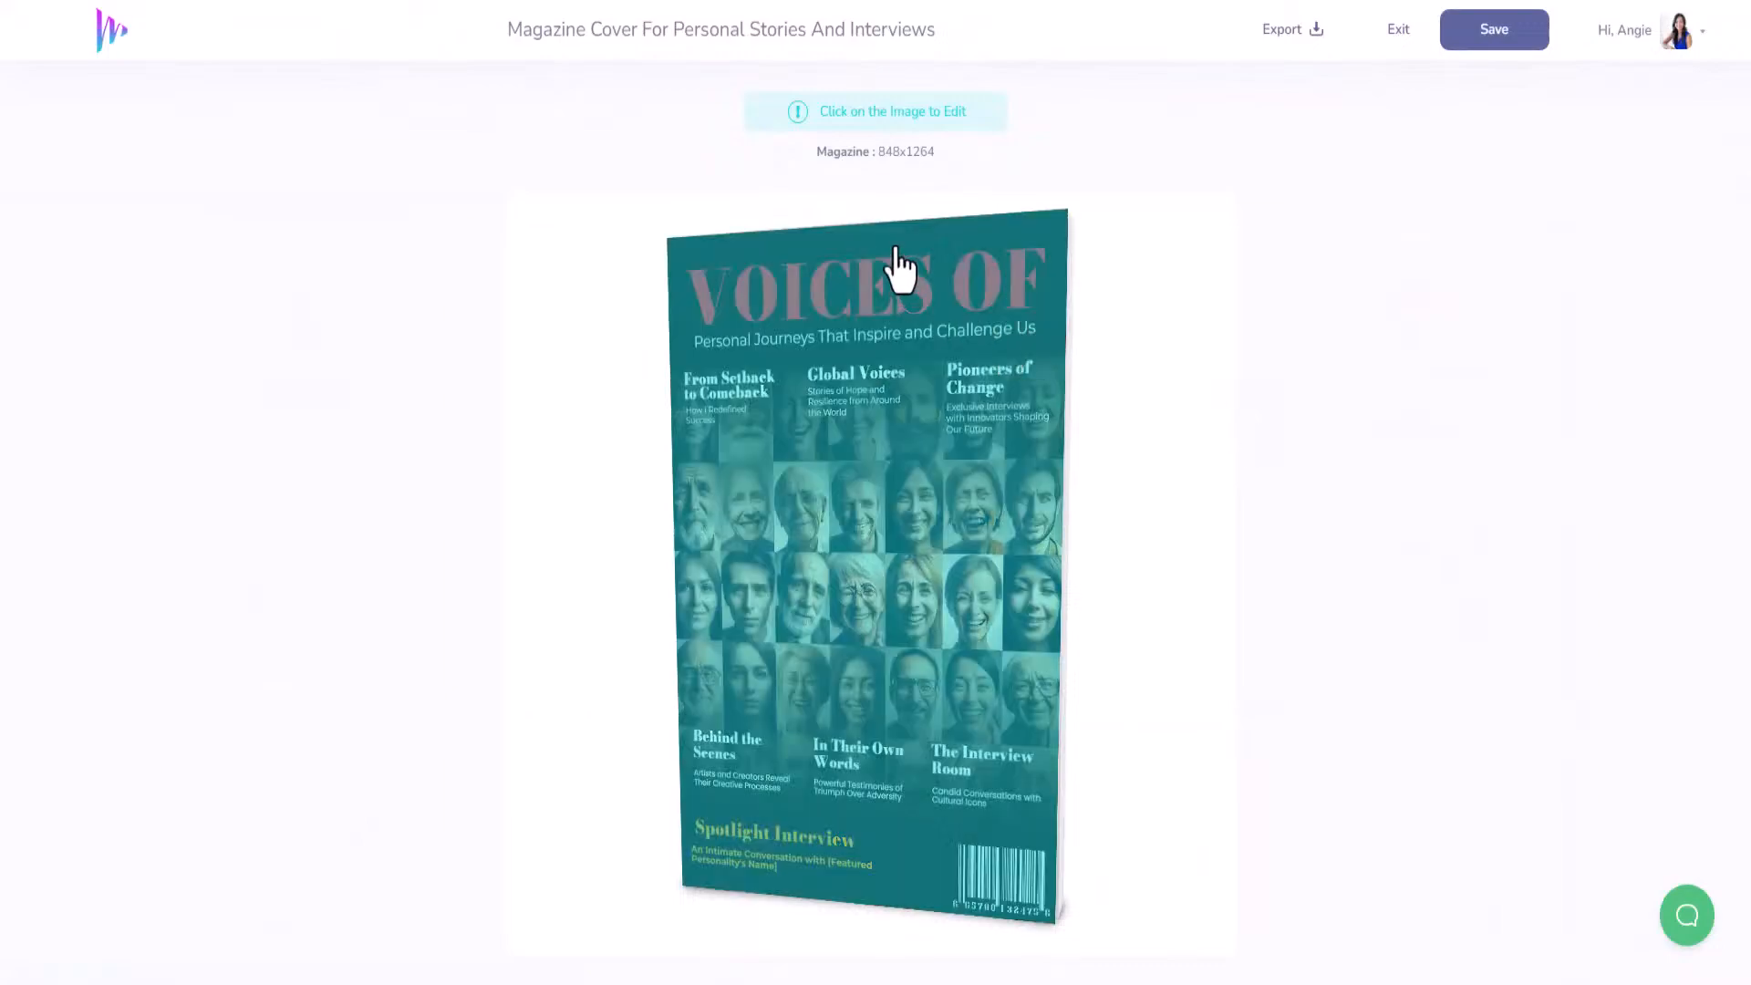
Open the cover in the full design editor and generate a QR code for the website URL.
left_click(892, 419)
left_click(744, 365)
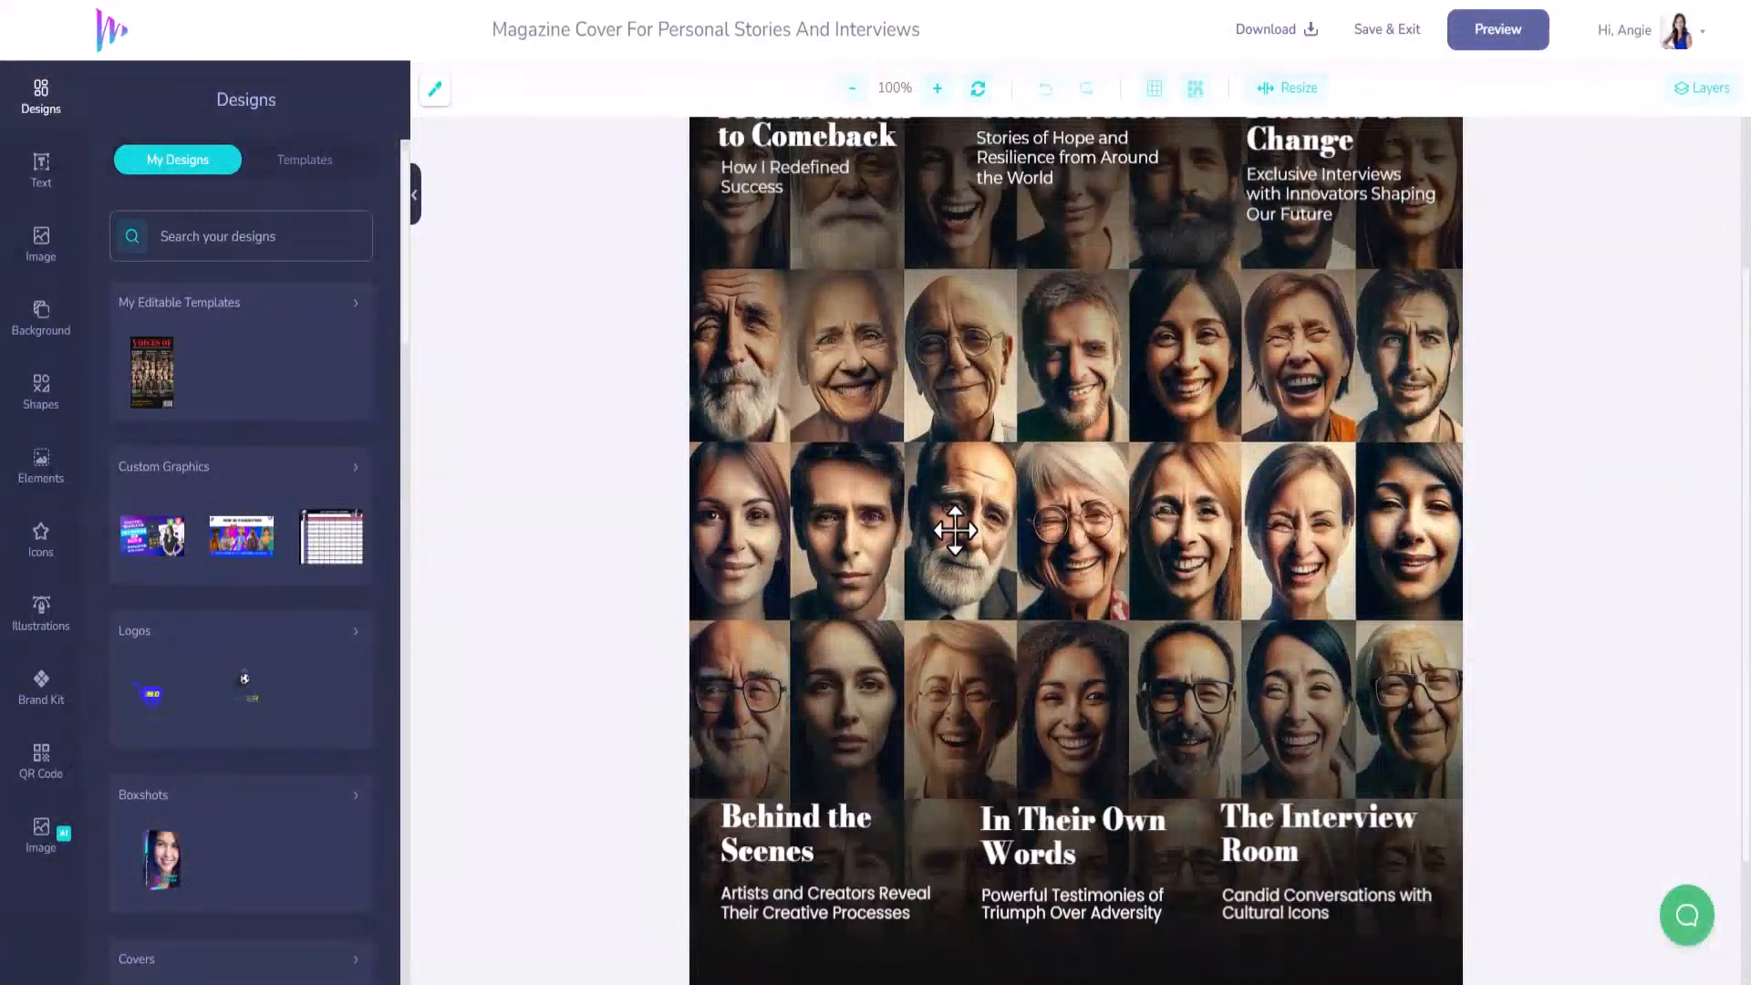
left_click(864, 406)
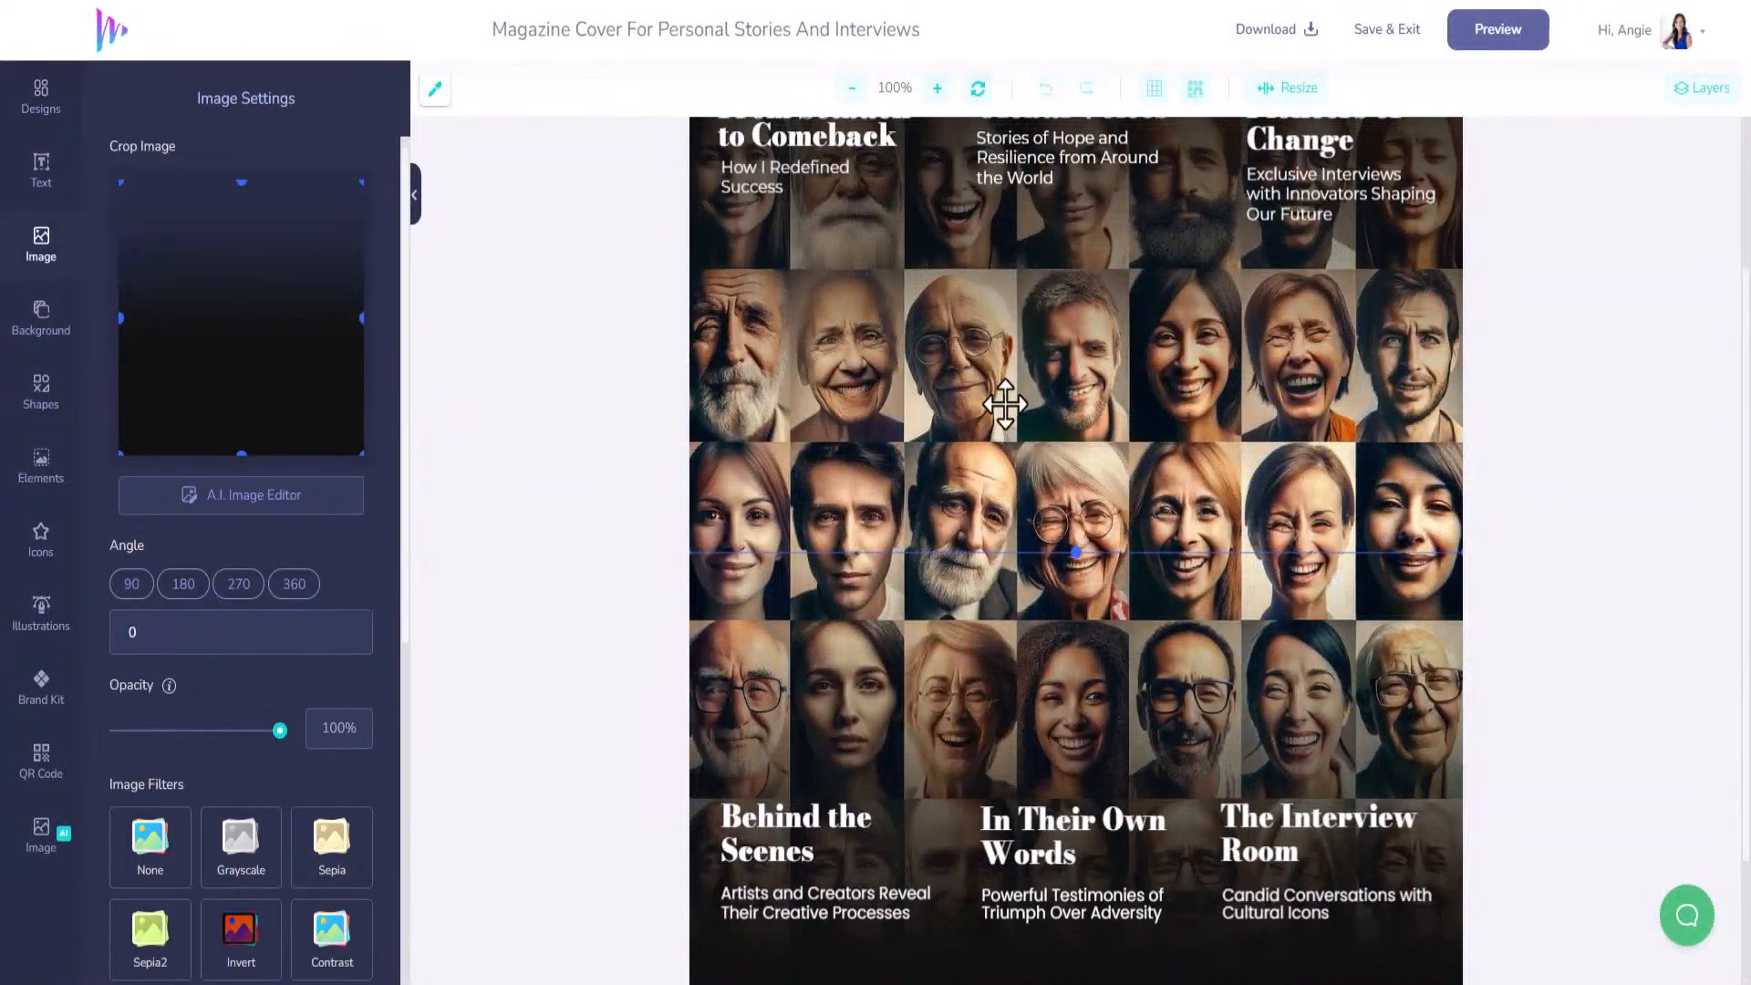
scroll(1009, 686, "up", 3)
scroll(1017, 638, "up", 1)
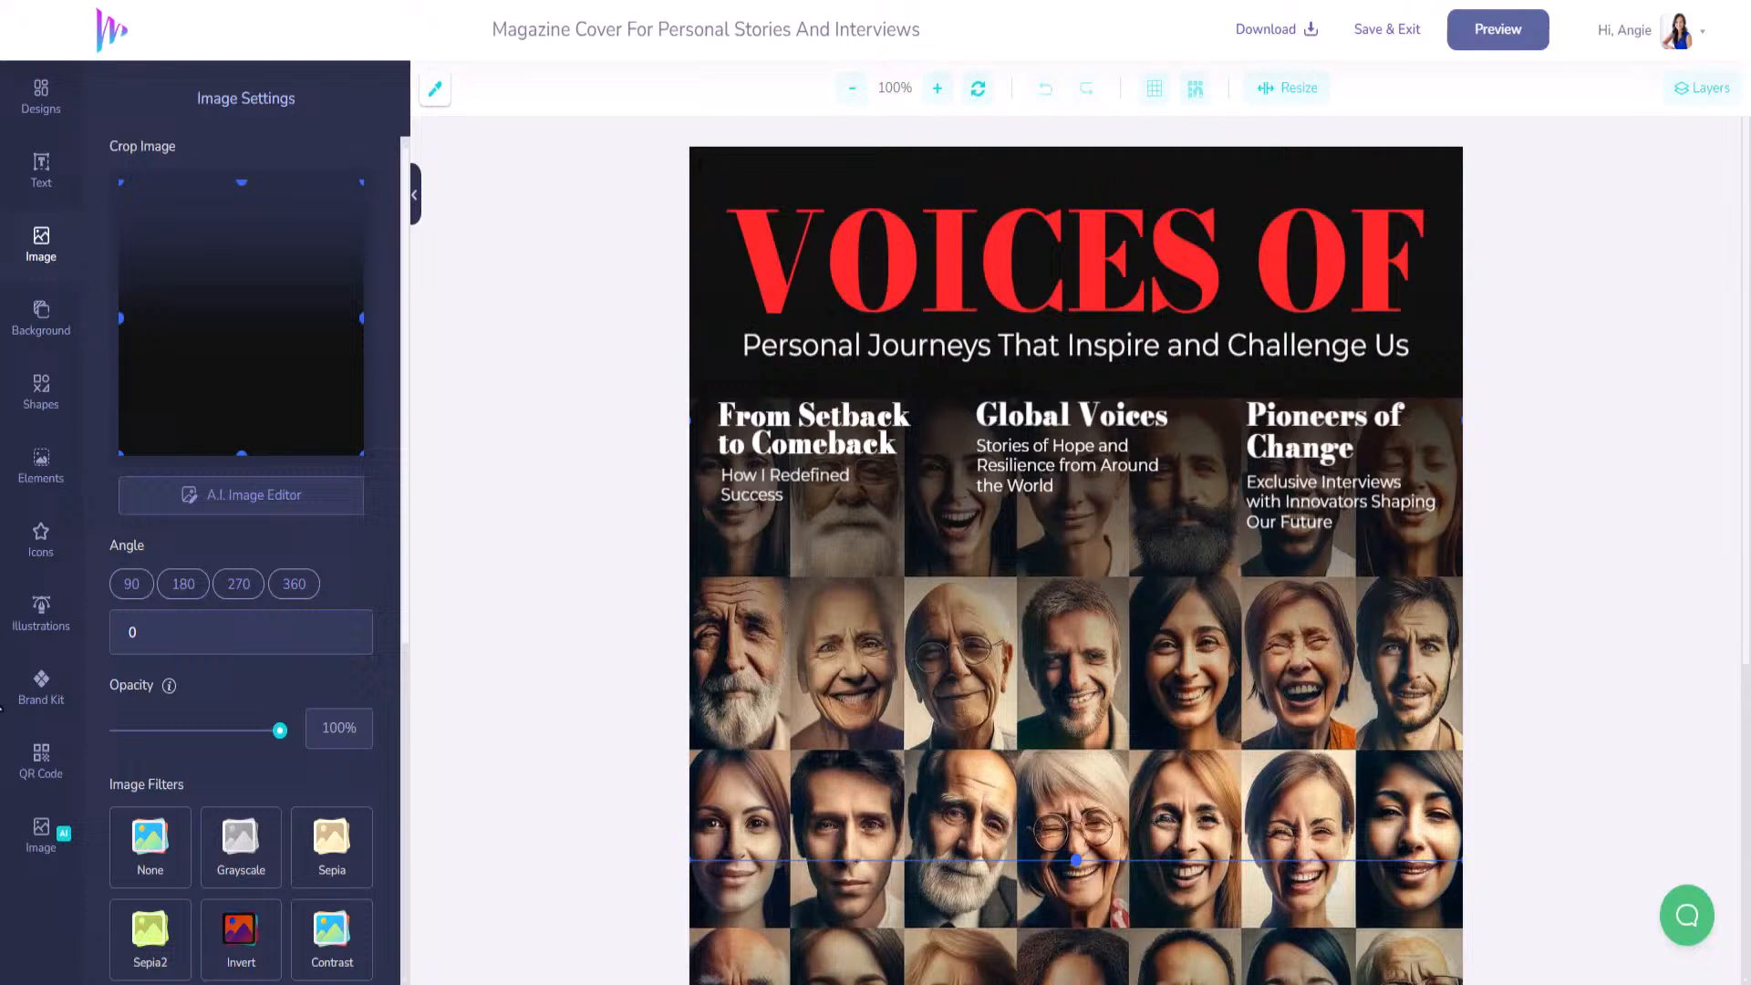
left_click(48, 777)
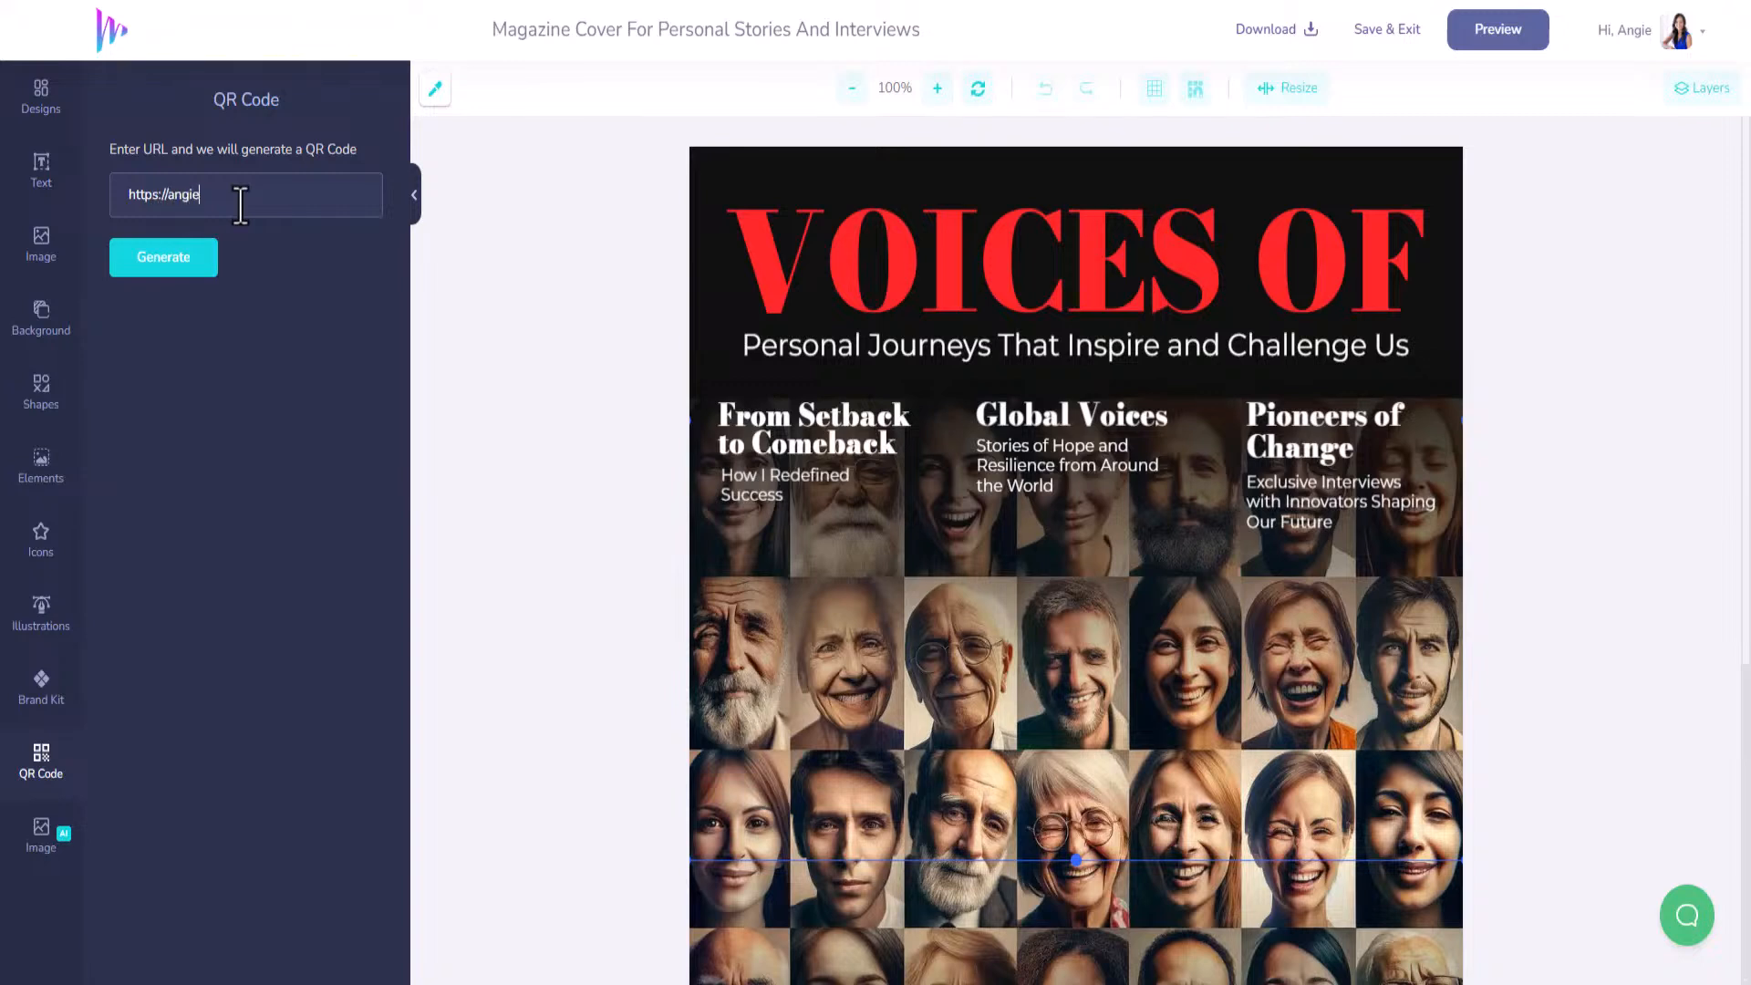
left_click(190, 273)
Shrink the QR code and place it in the cover's bottom-left corner.
left_click(898, 559)
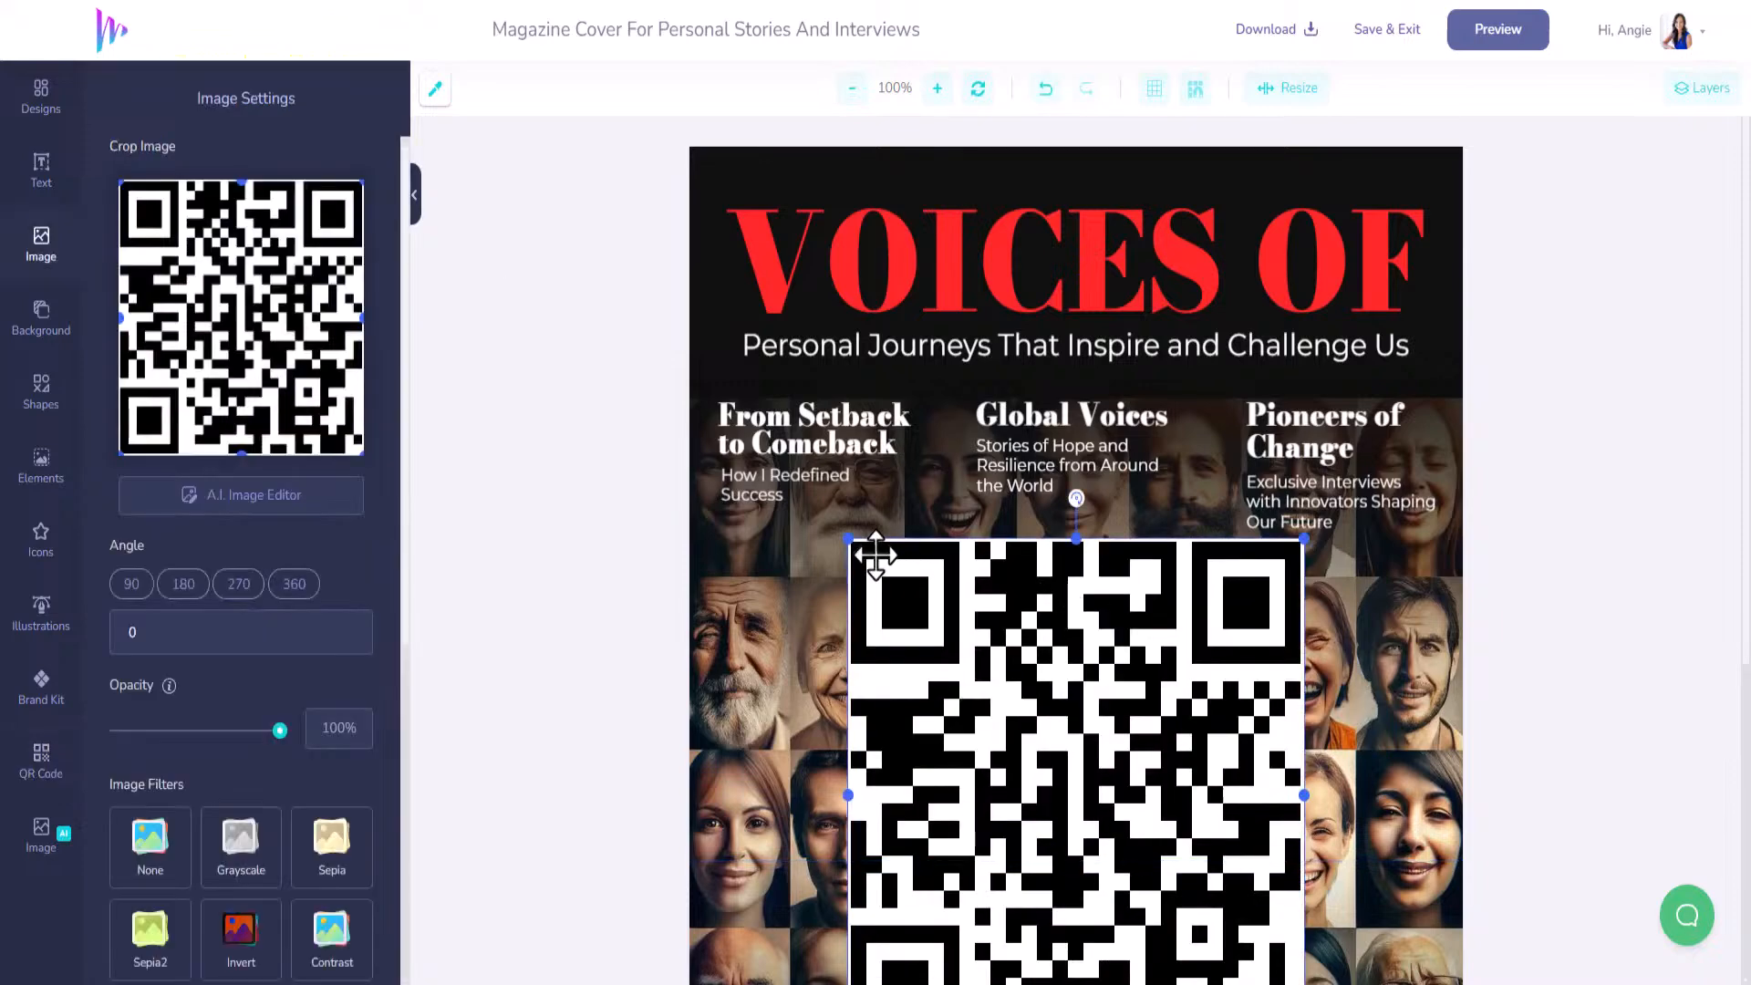
left_click_drag(850, 543, 1128, 850)
scroll(1186, 775, "down", 2)
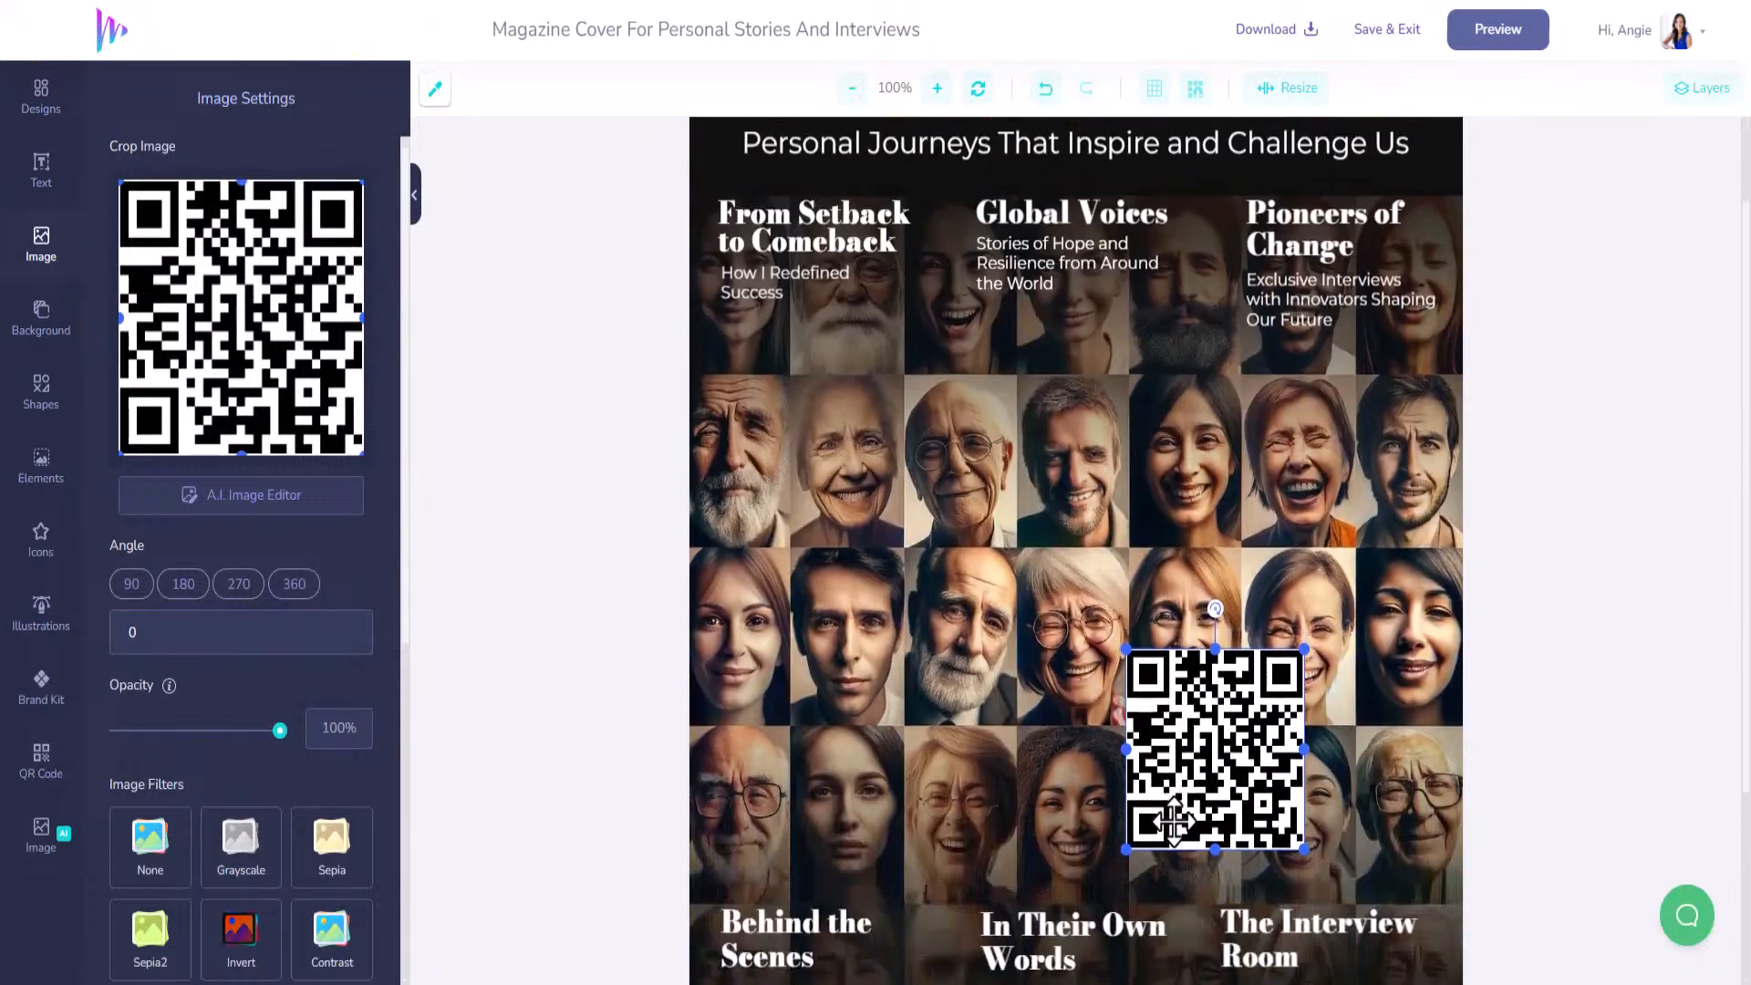
left_click_drag(1203, 746, 997, 739)
scroll(1113, 755, "down", 2)
left_click_drag(1053, 620, 1157, 880)
scroll(1157, 881, "down", 1)
left_click_drag(1175, 797, 773, 857)
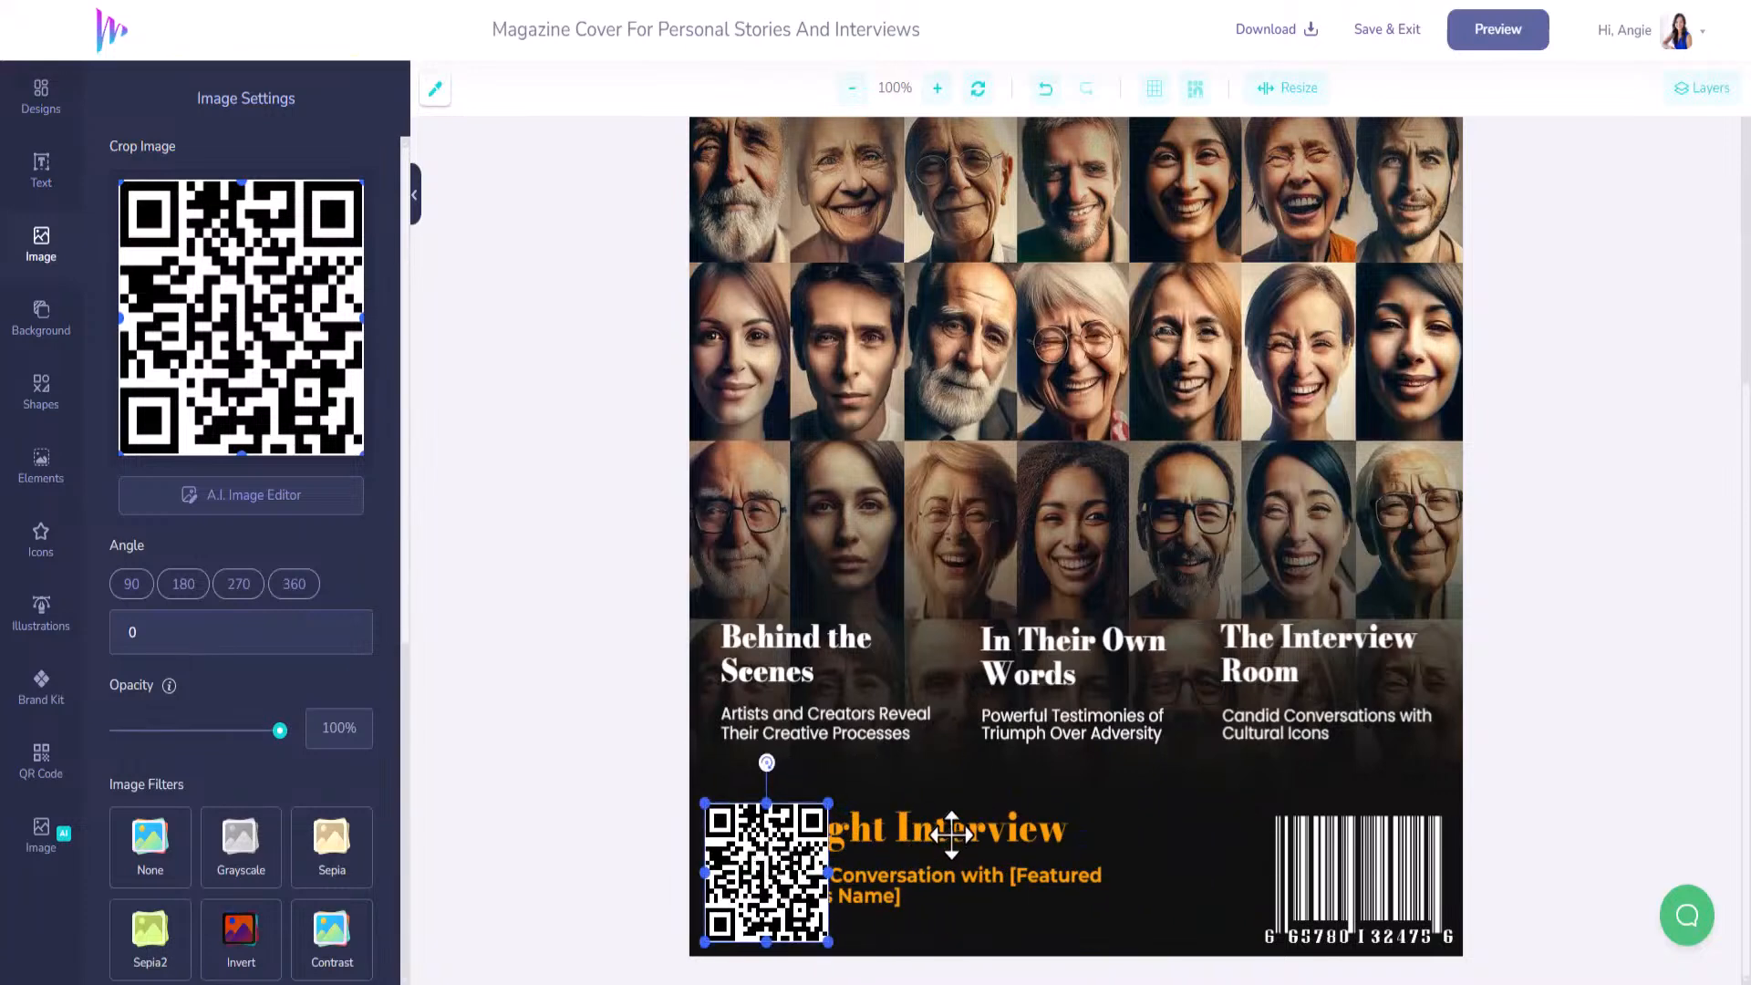
Move the Spotlight Interview title and subtitle out from behind the QR code.
left_click(950, 831)
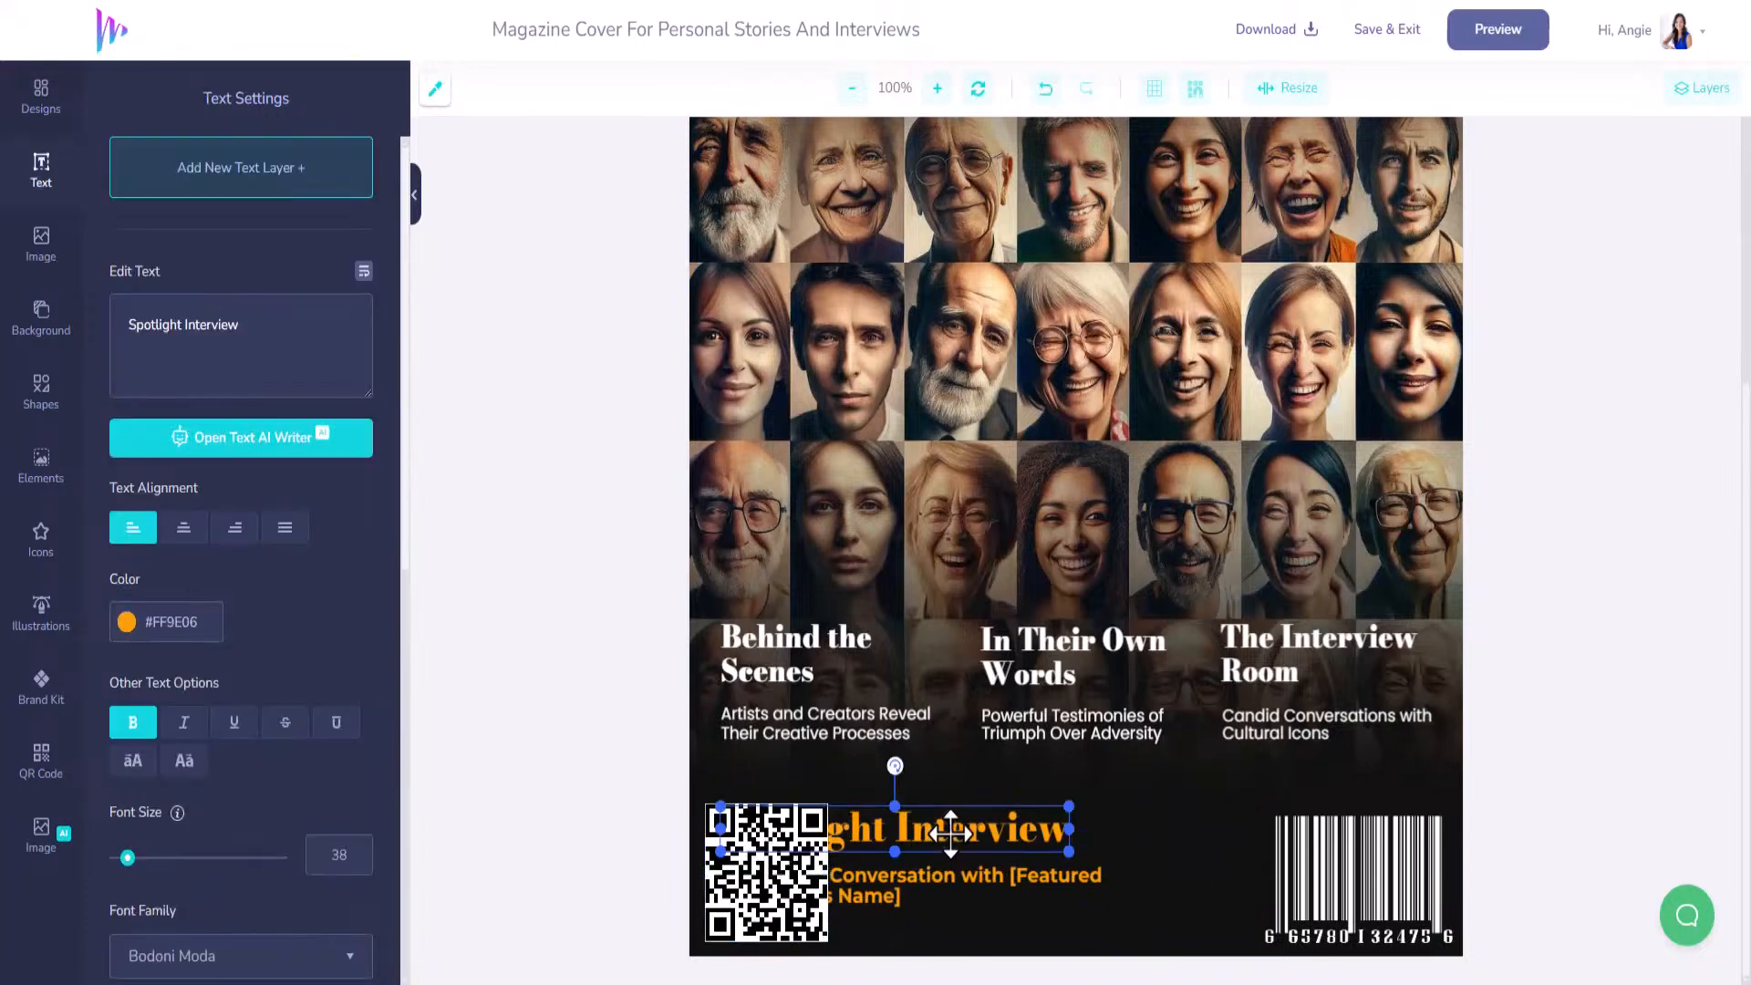
left_click(941, 878, "shift")
left_click_drag(941, 878, 1032, 887)
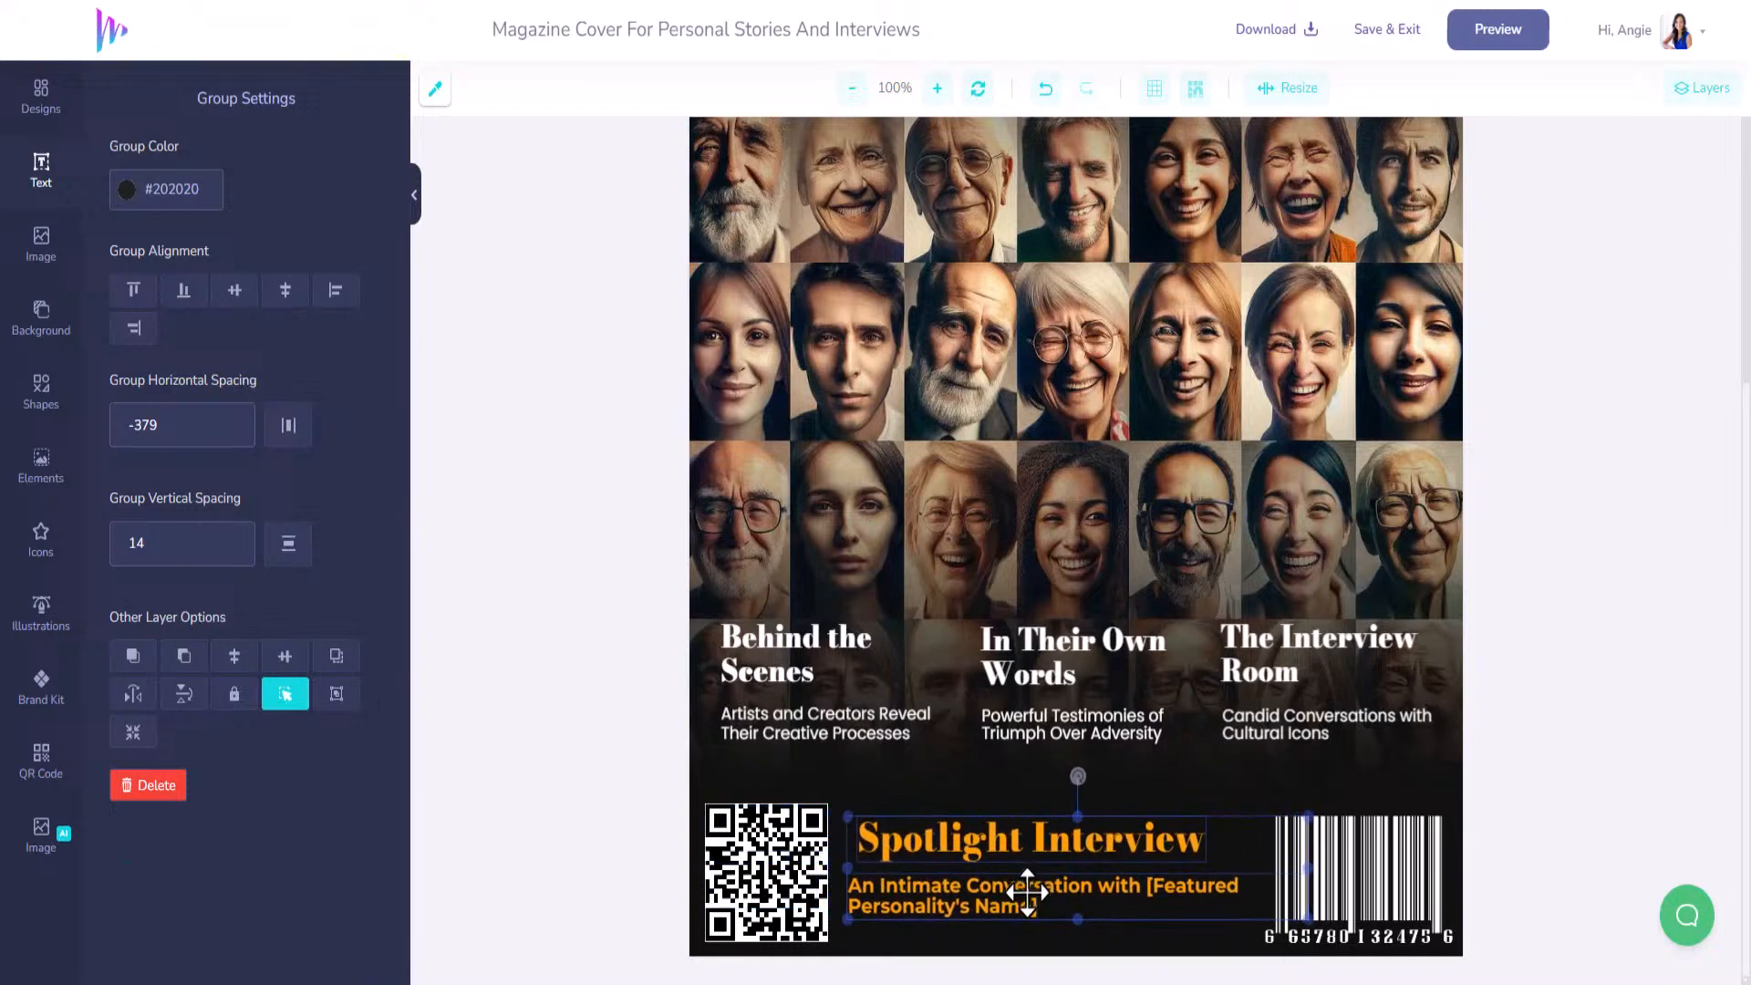
left_click(765, 871)
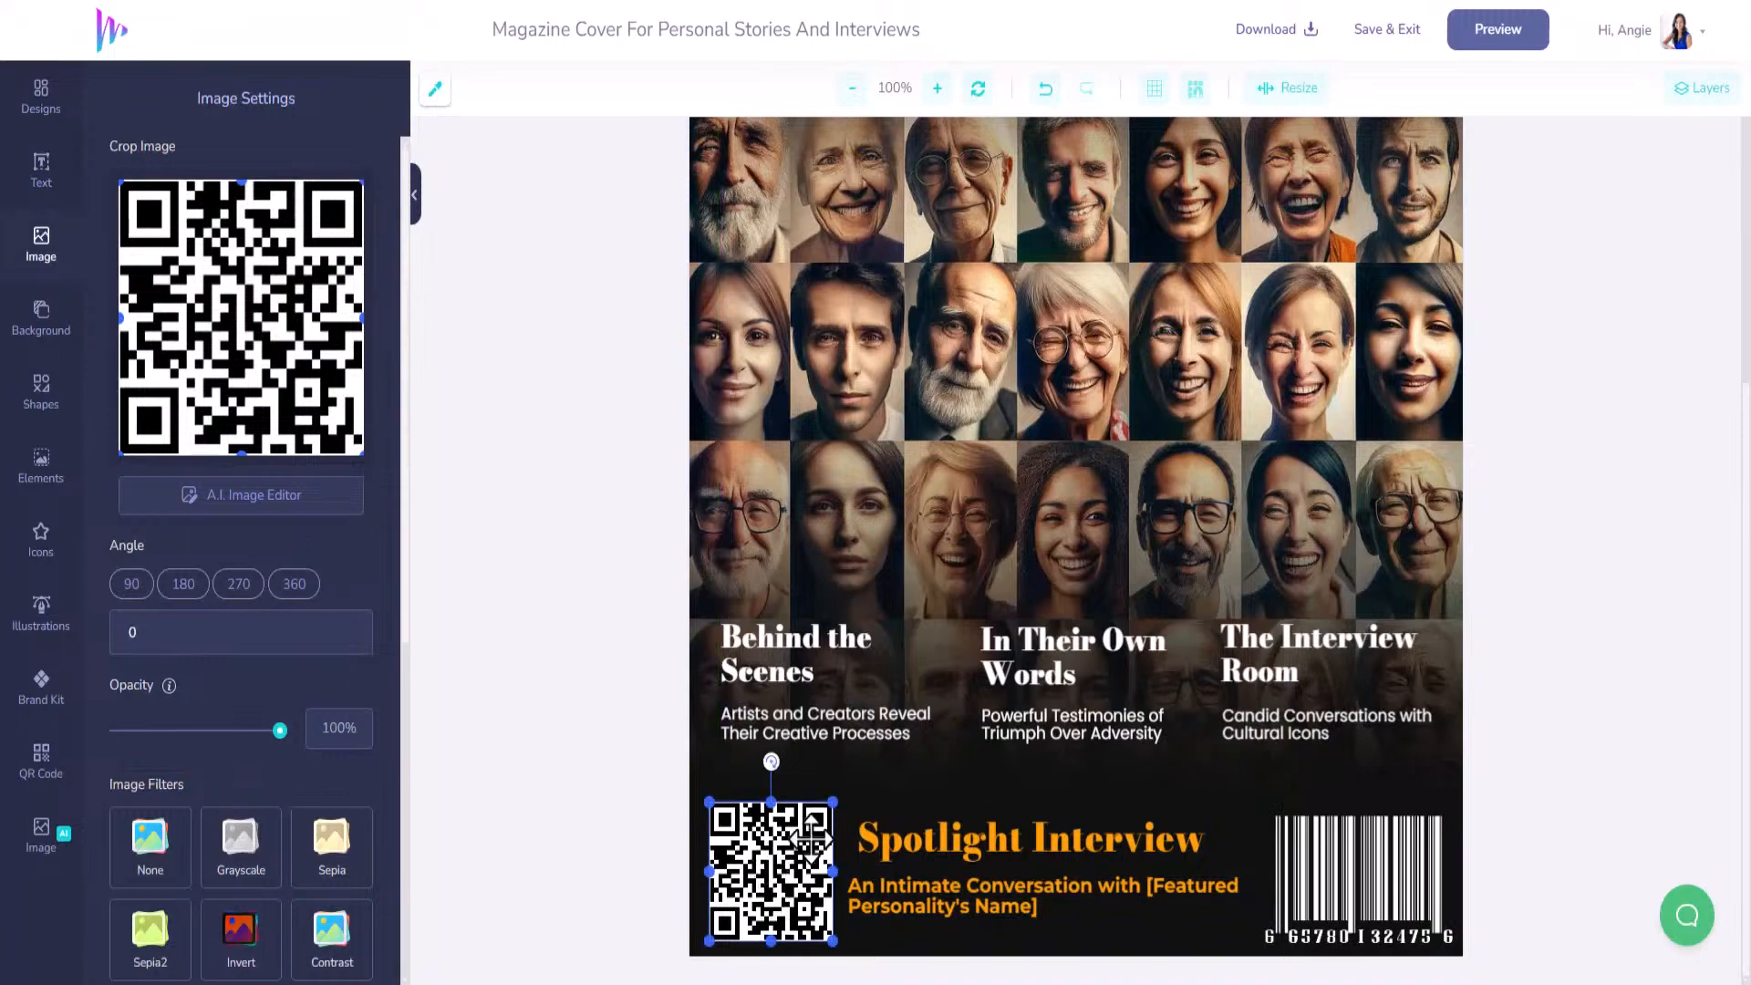
scroll(893, 714, "up", 5)
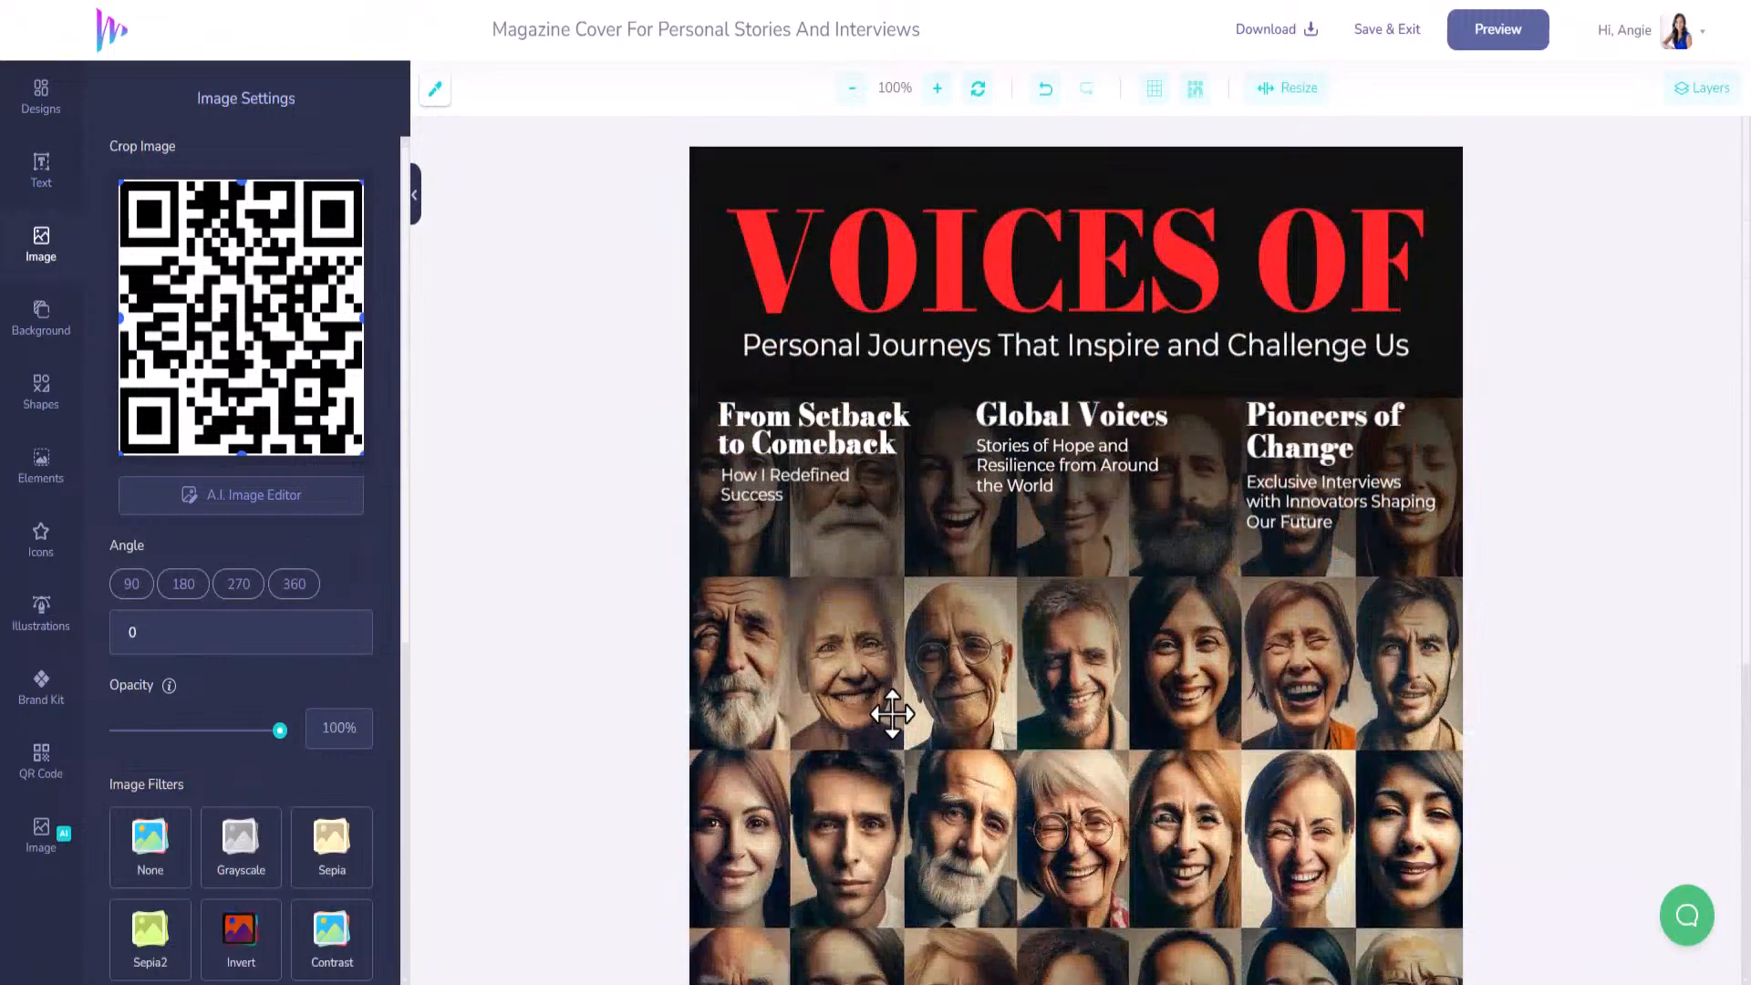
scroll(896, 708, "down", 5)
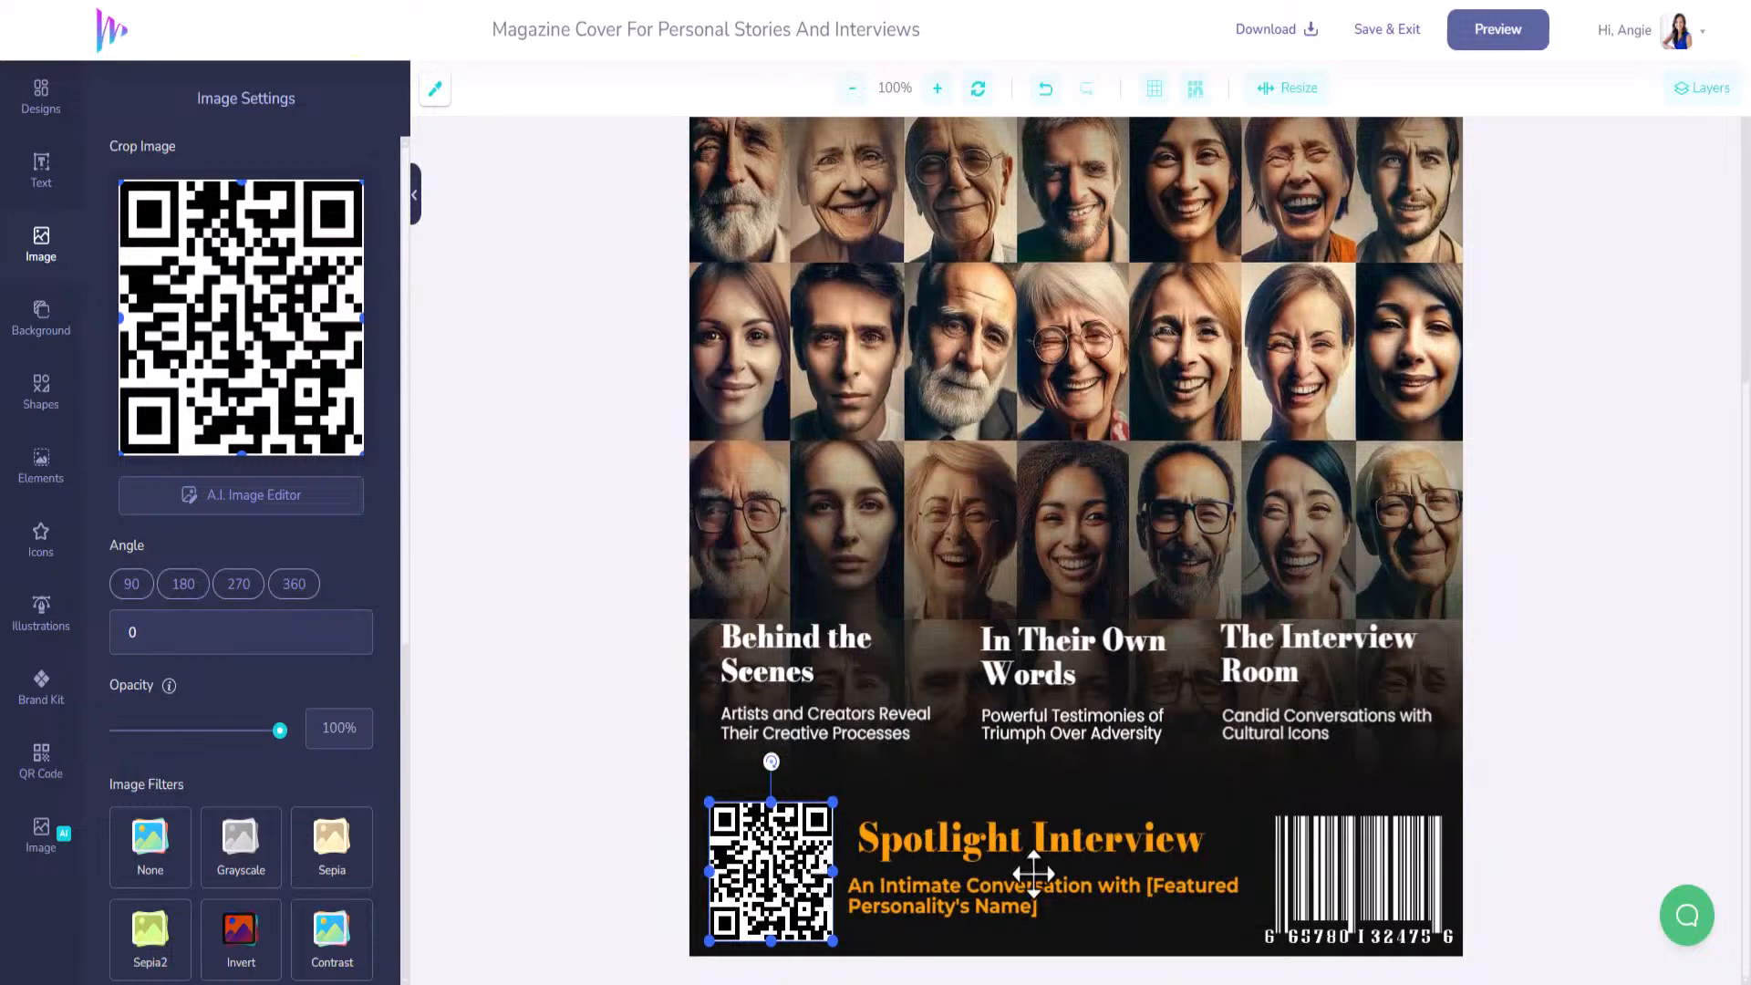
Nudge the Spotlight Interview title two steps left so it sits beside the QR code.
left_click(881, 843)
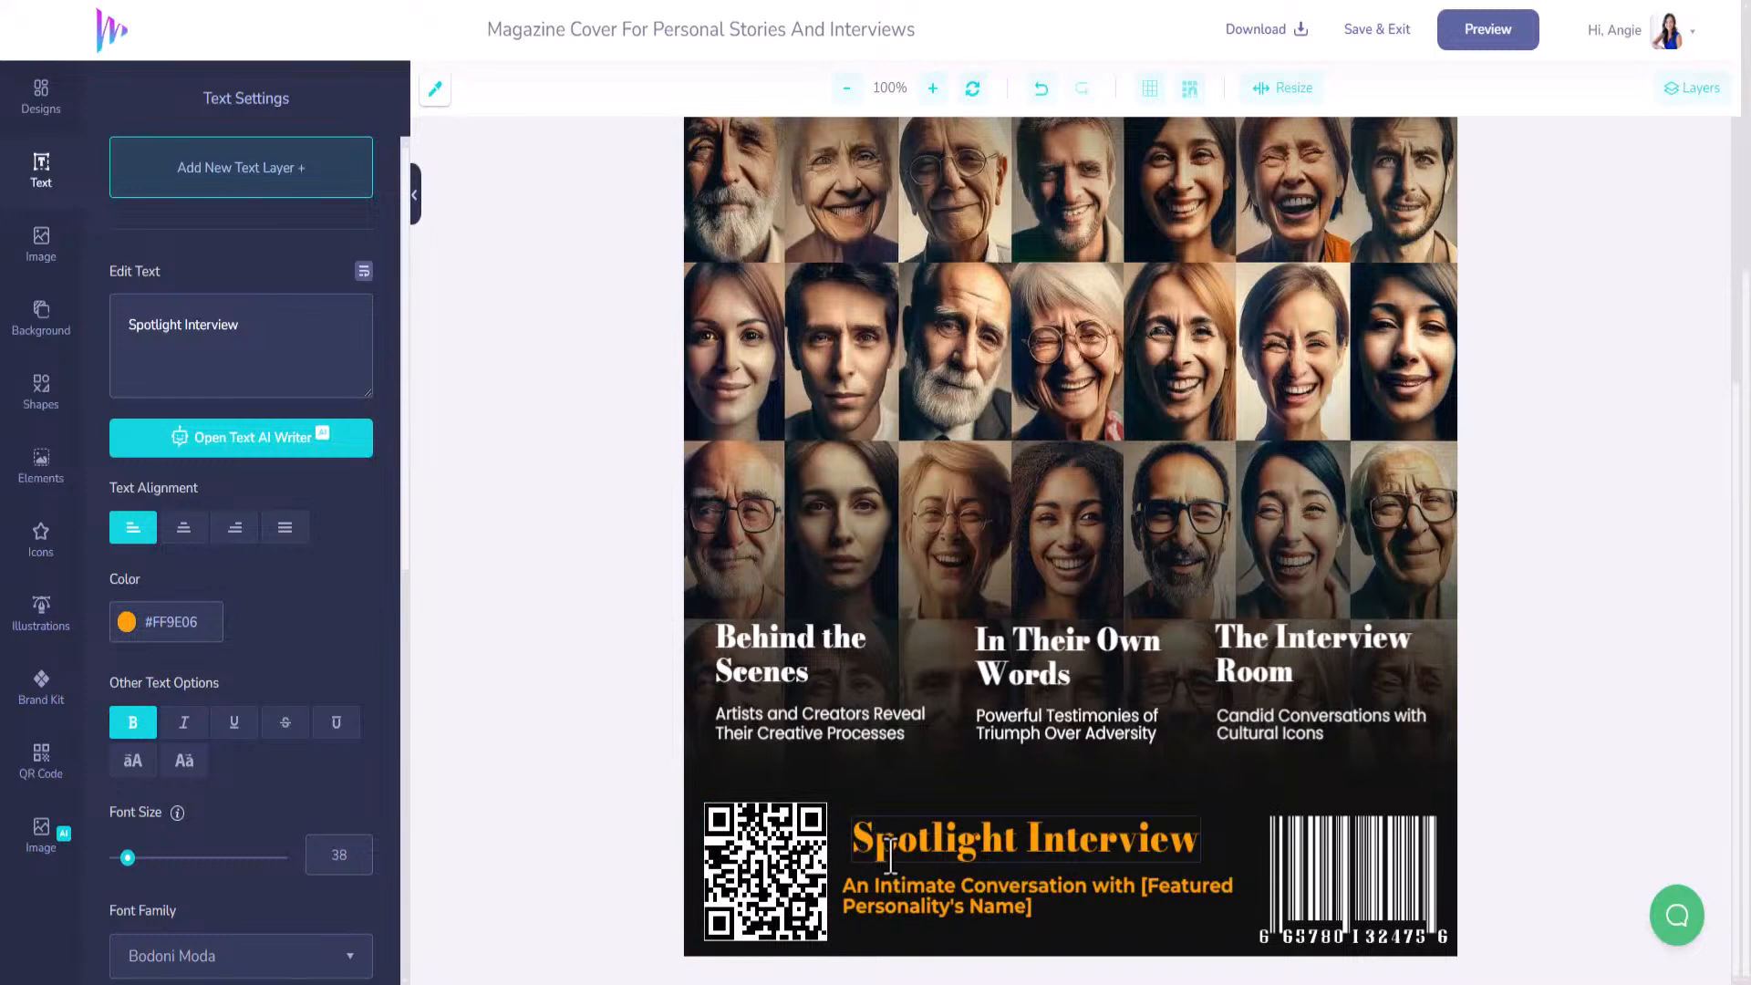
left_click(981, 890)
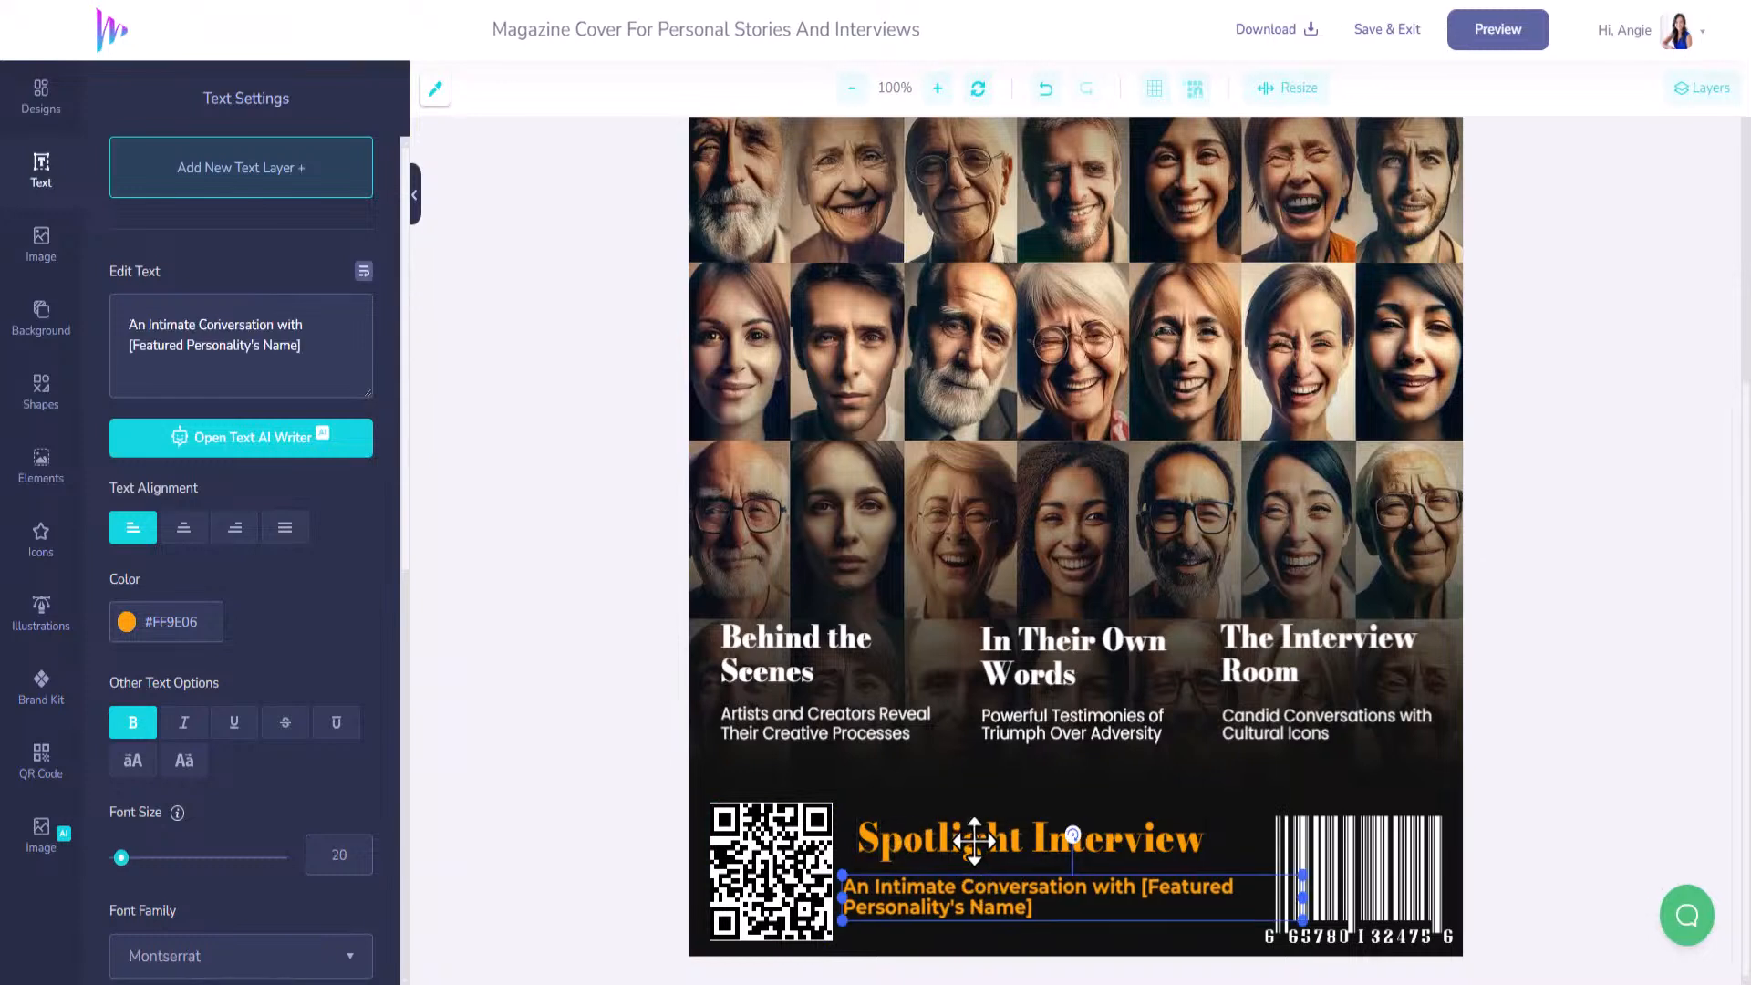
left_click(974, 839)
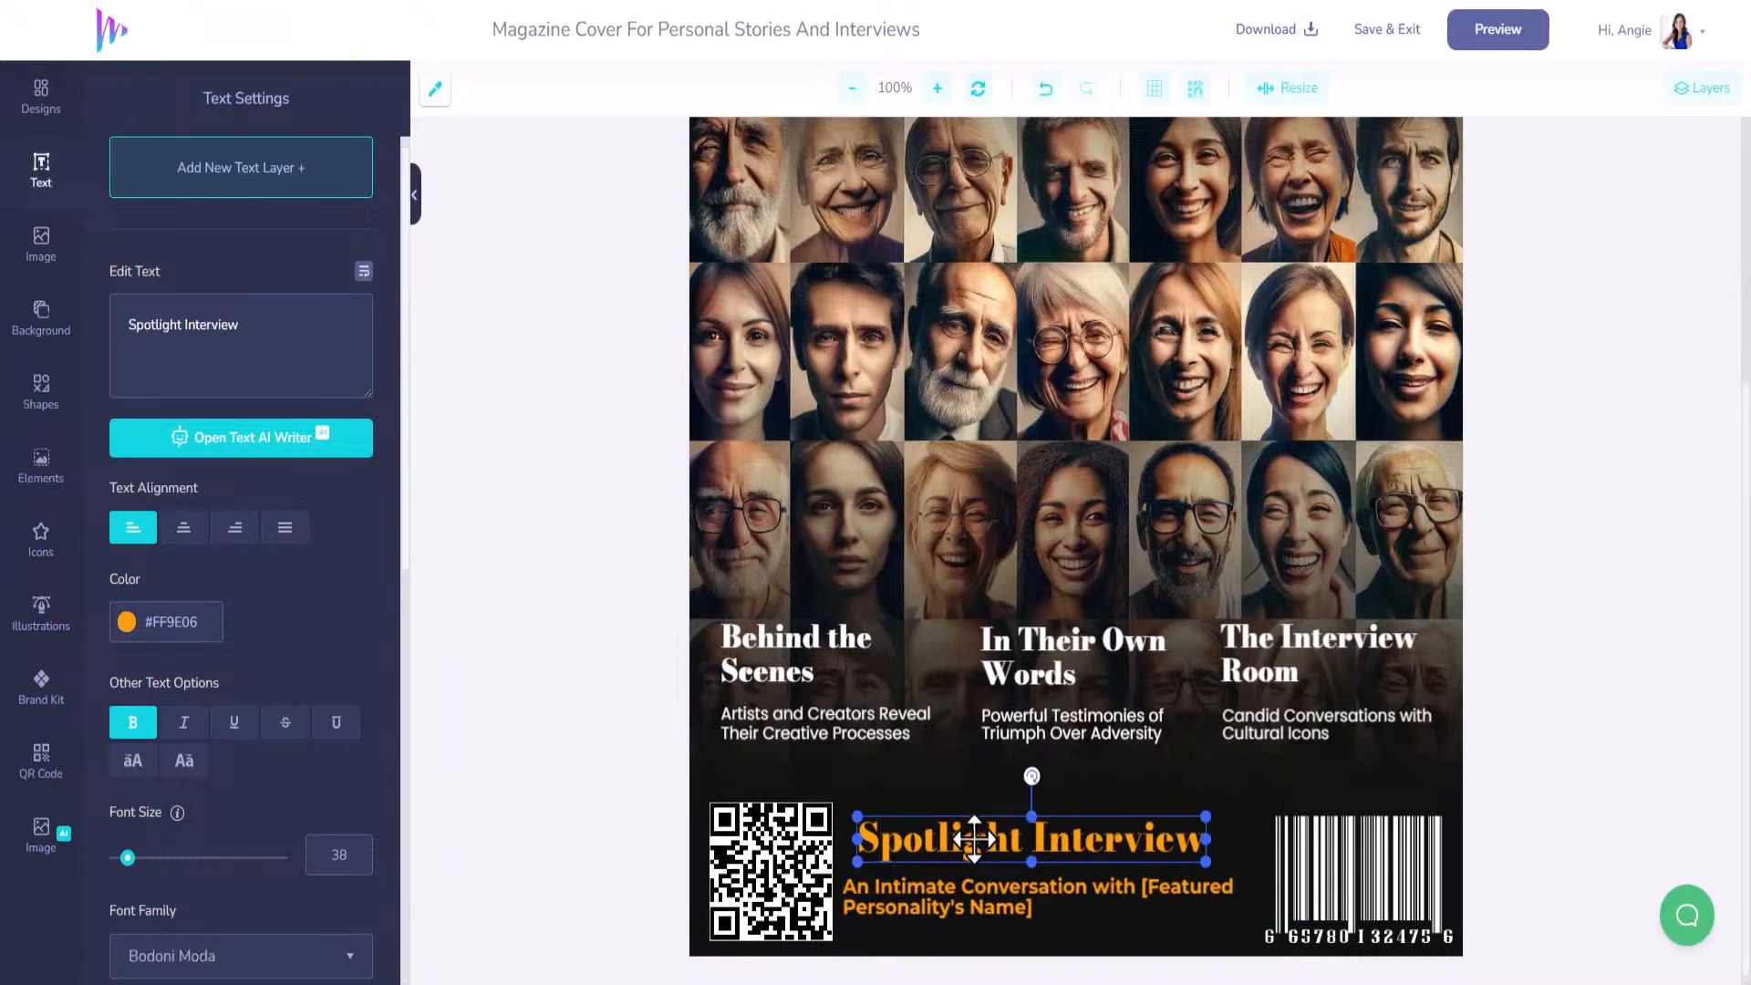
key("Left")
key("Left")
key("Left")
key("Left")
key("Left")
key("Left")
key("Left")
key("Left")
key("Left")
key("Left")
key("Left")
key("Left")
key("Left")
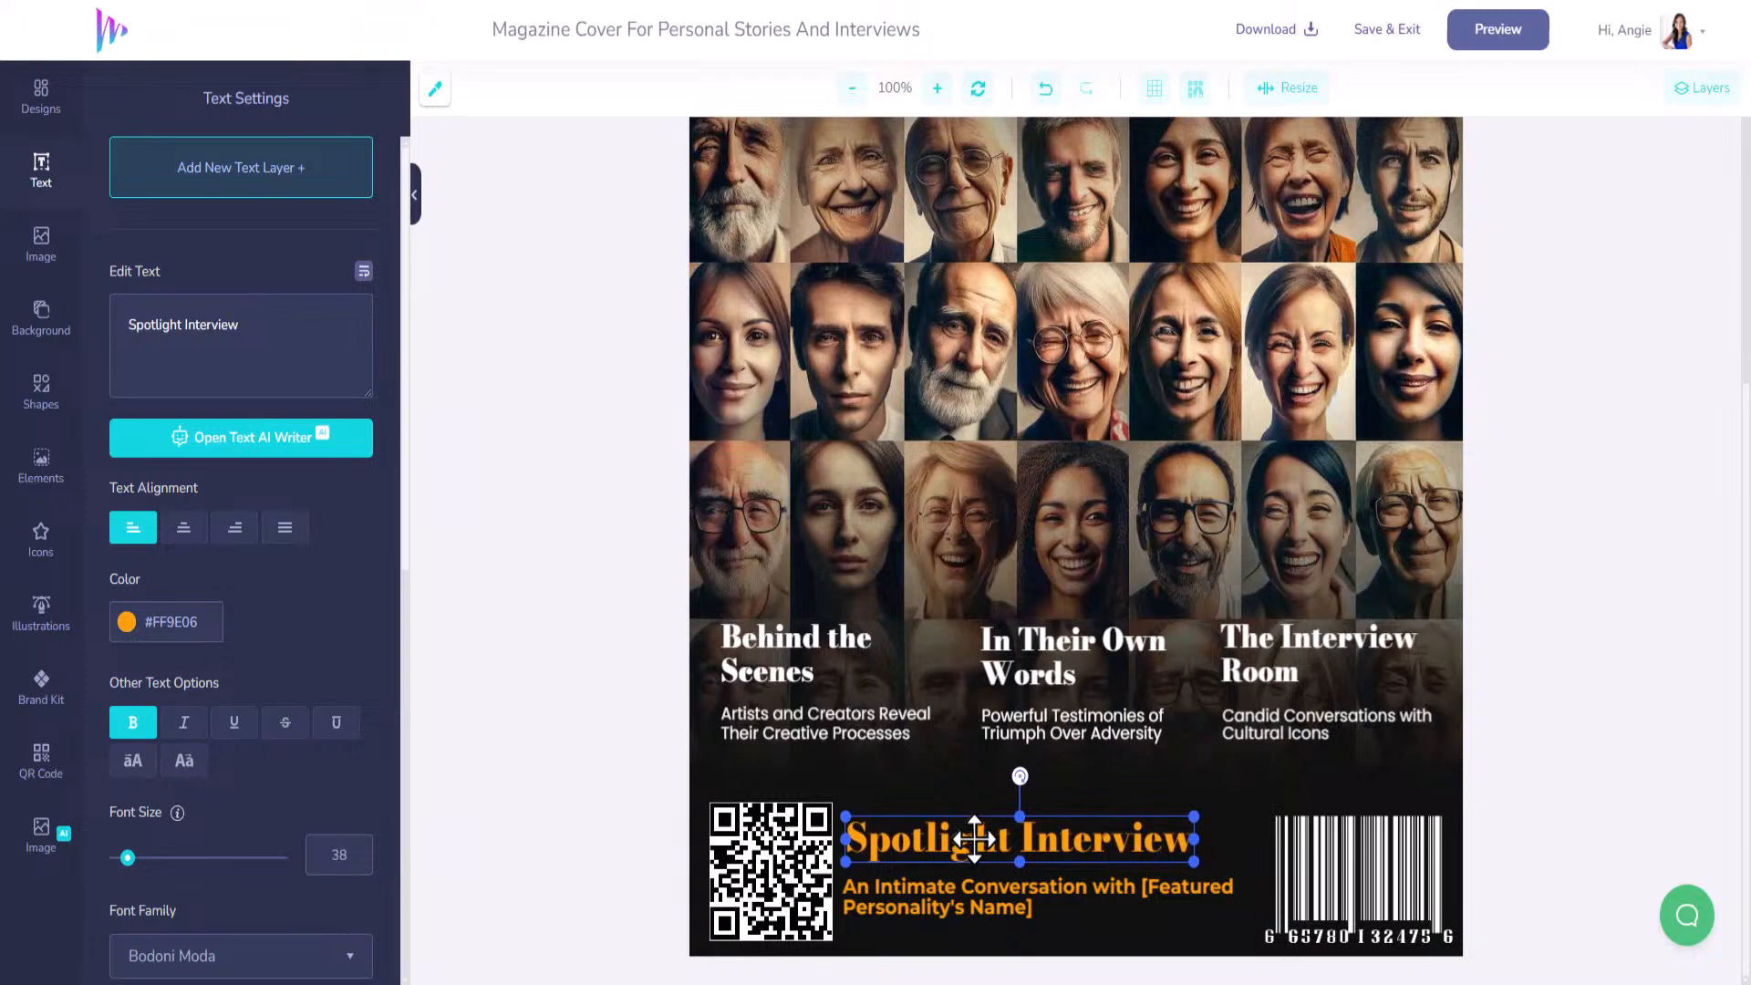
key("Left")
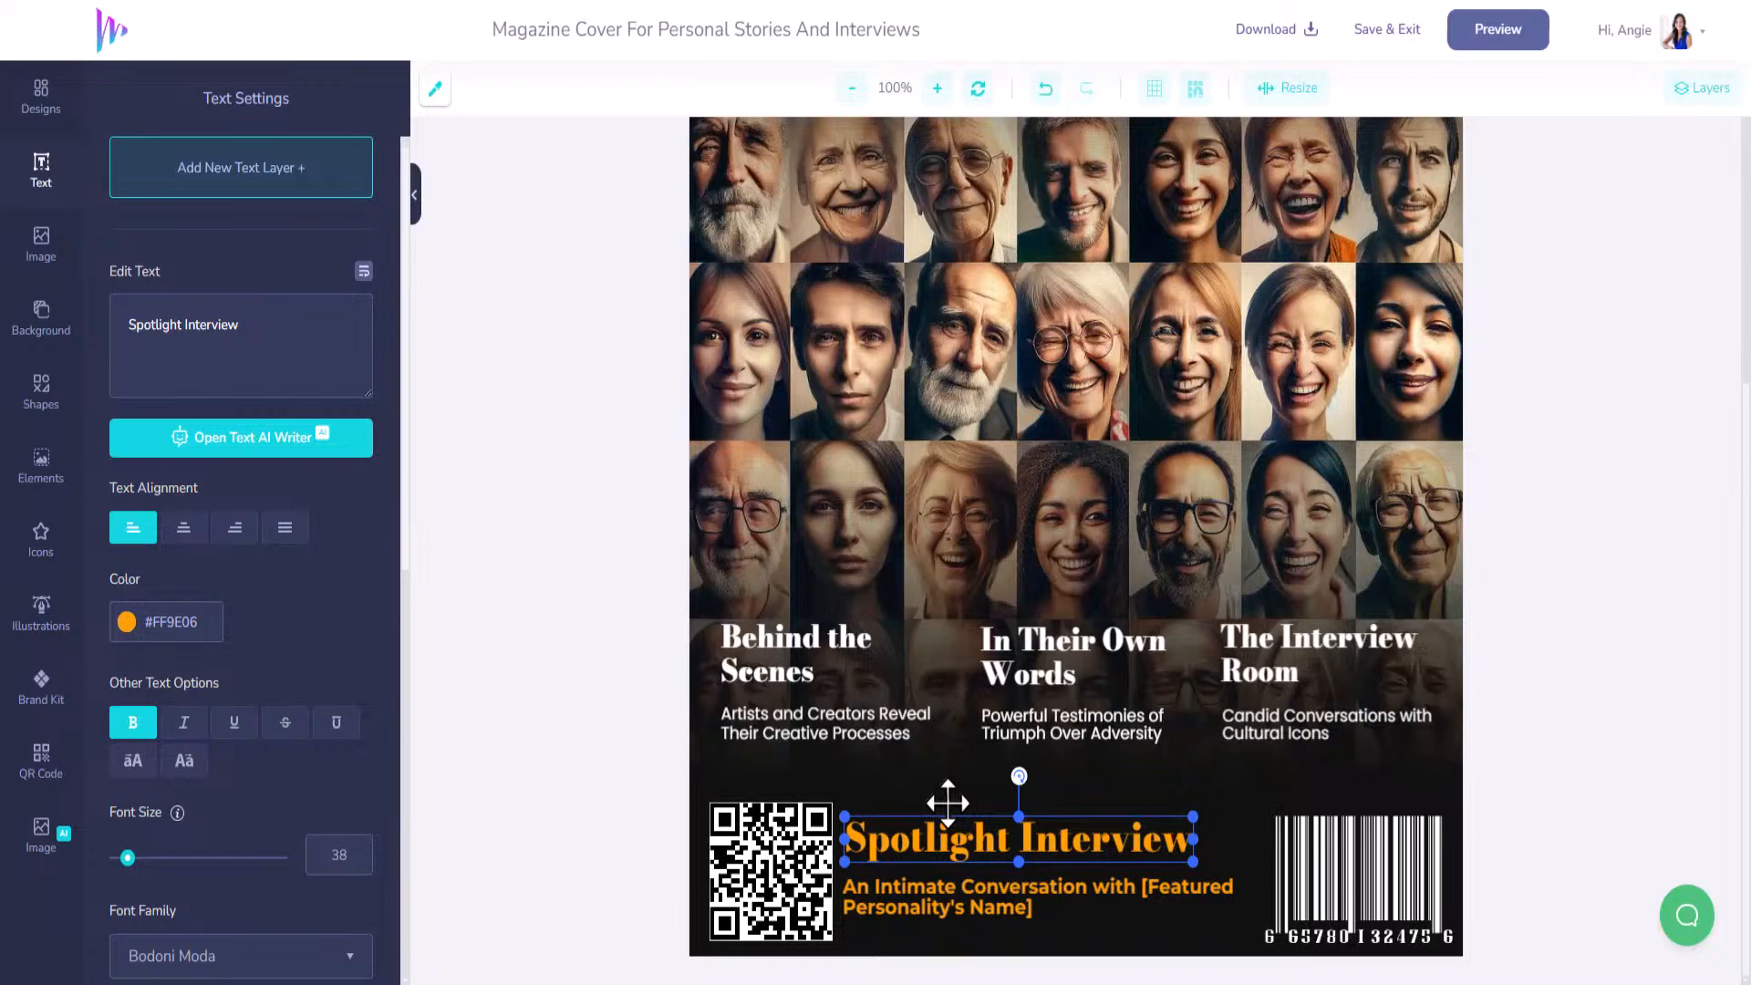
scroll(949, 802, "up", 5)
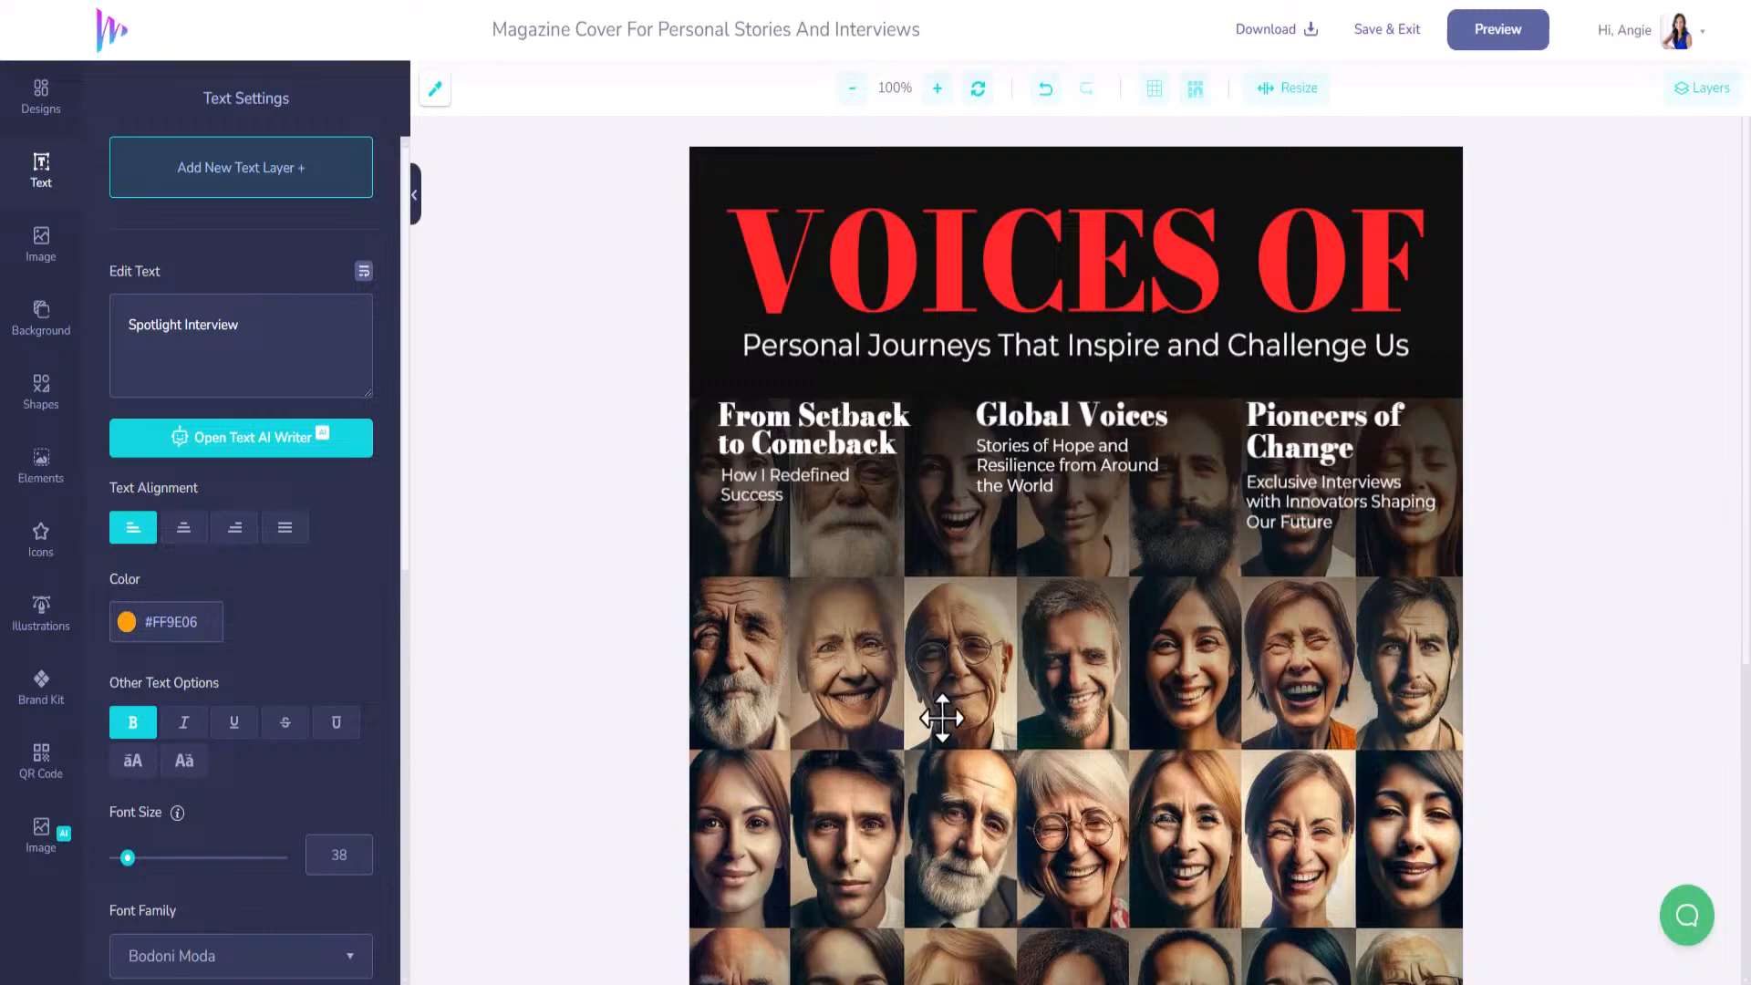
scroll(942, 717, "down", 1)
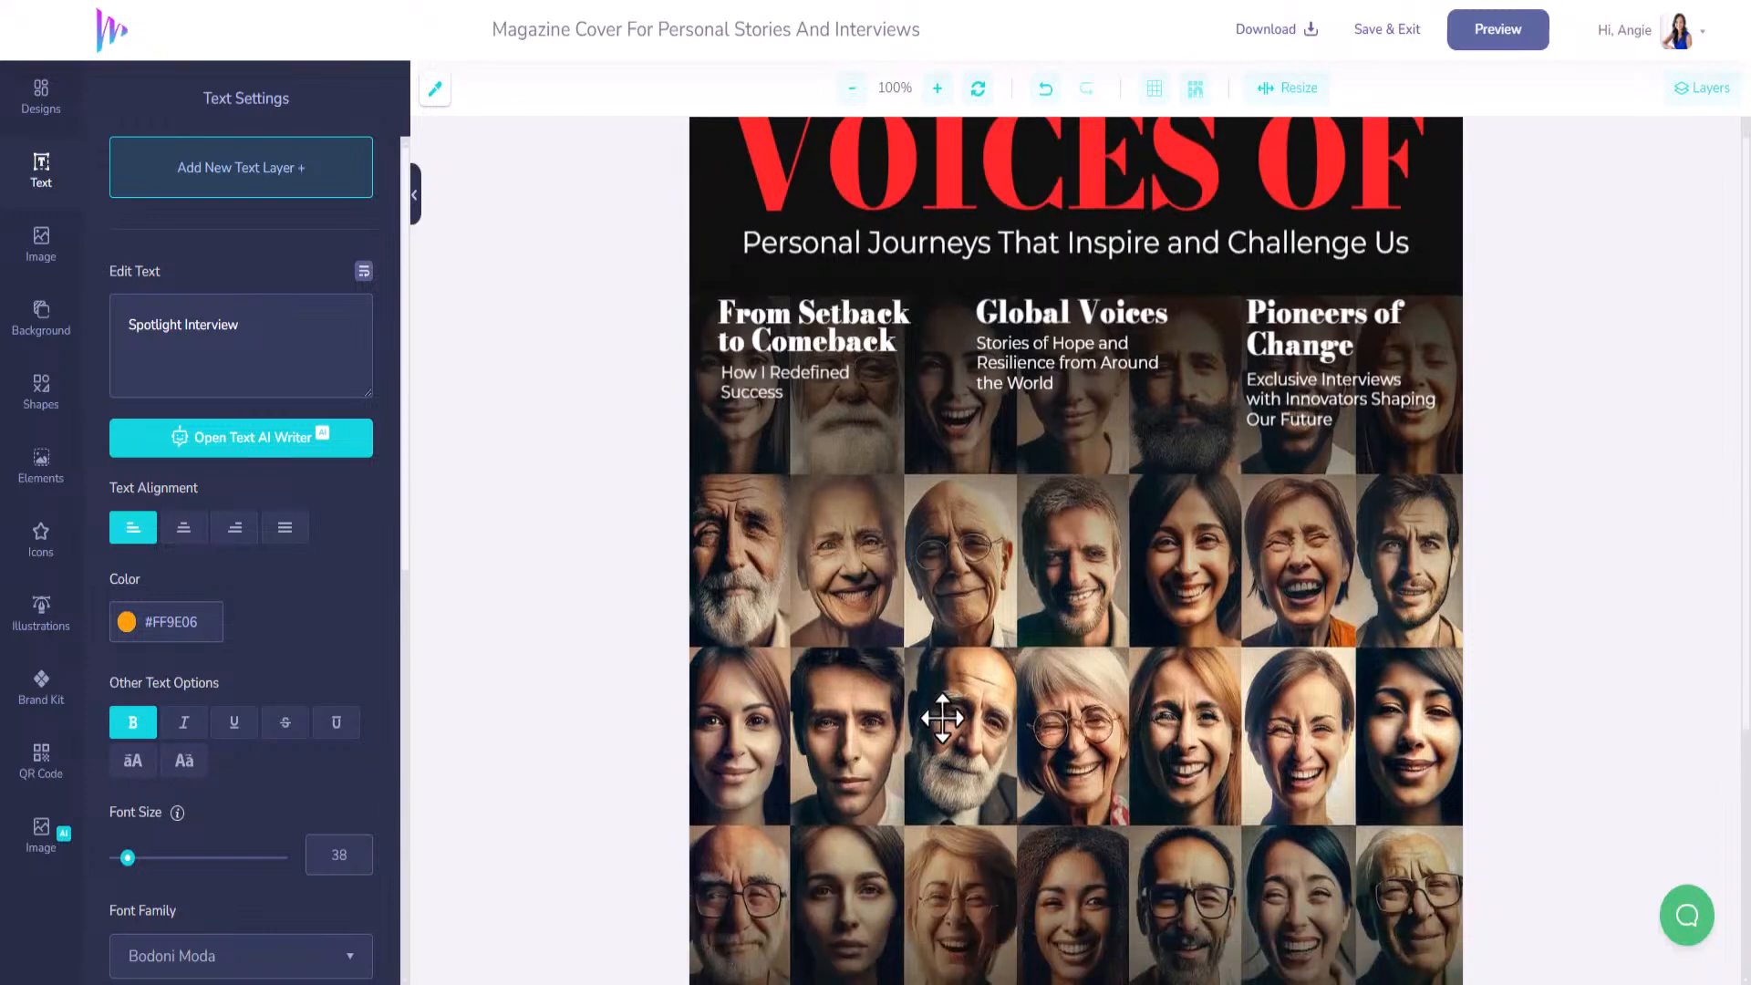
scroll(973, 684, "down", 4)
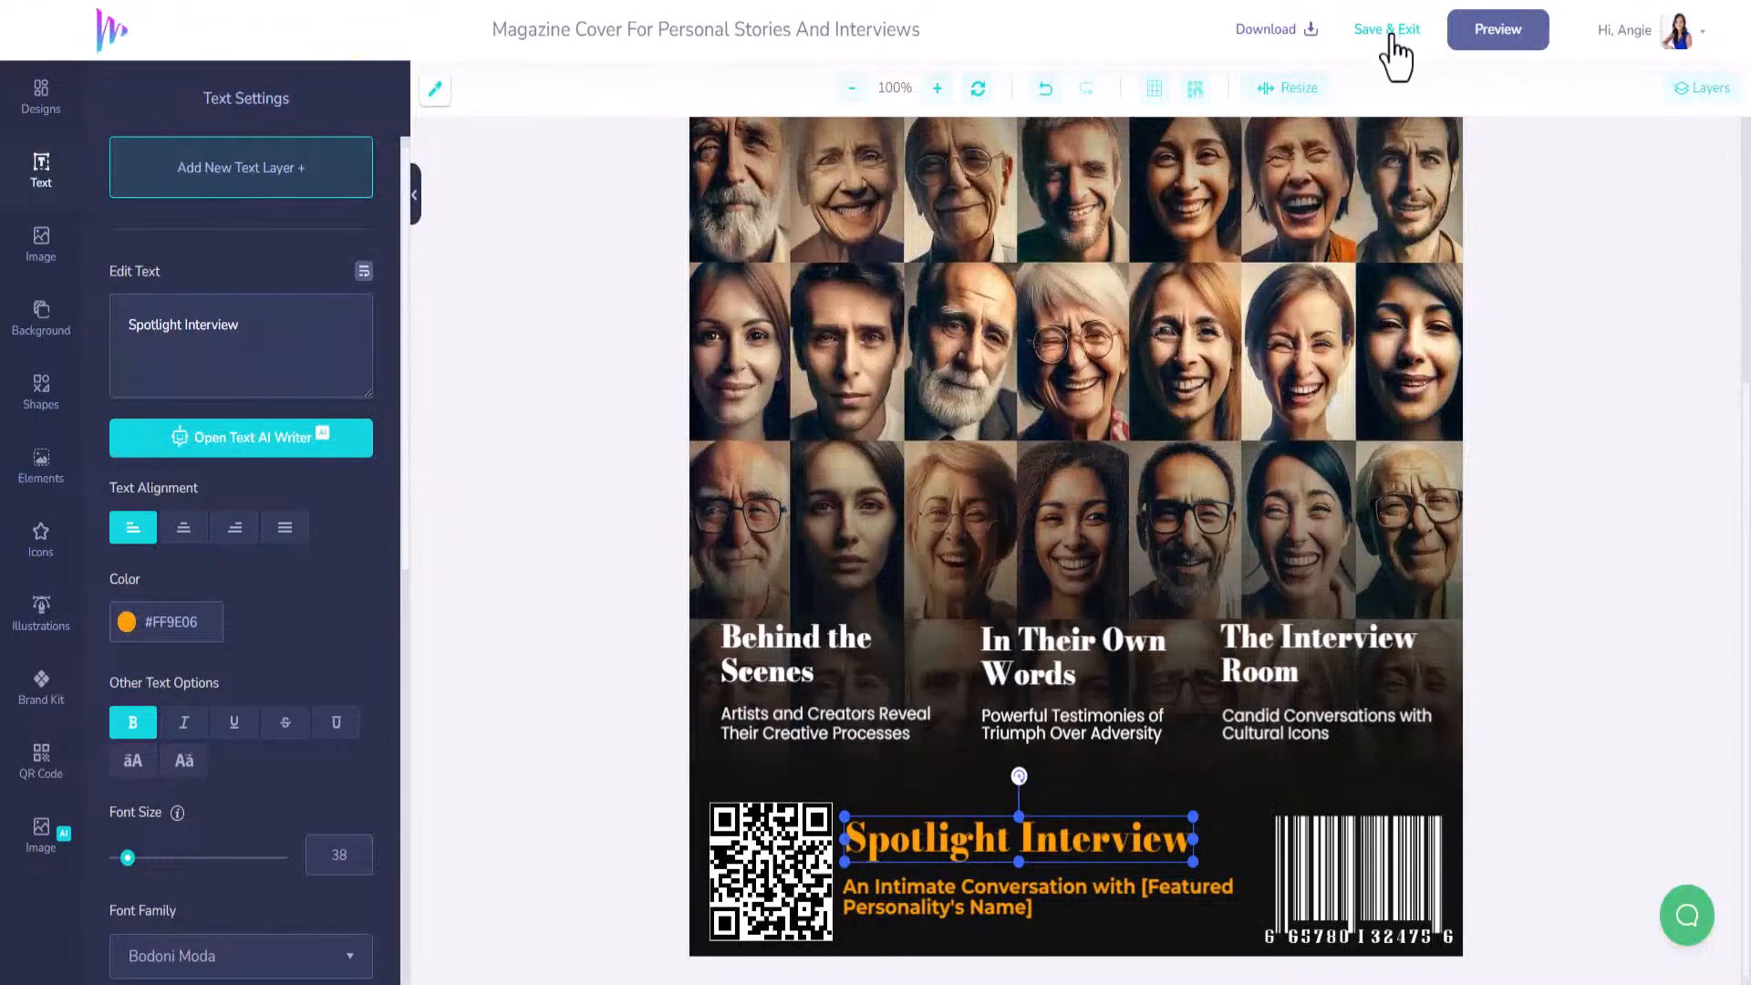
Save the Voices Of magazine cover with Save & Exit and the mockup page's Save.
left_click(1391, 34)
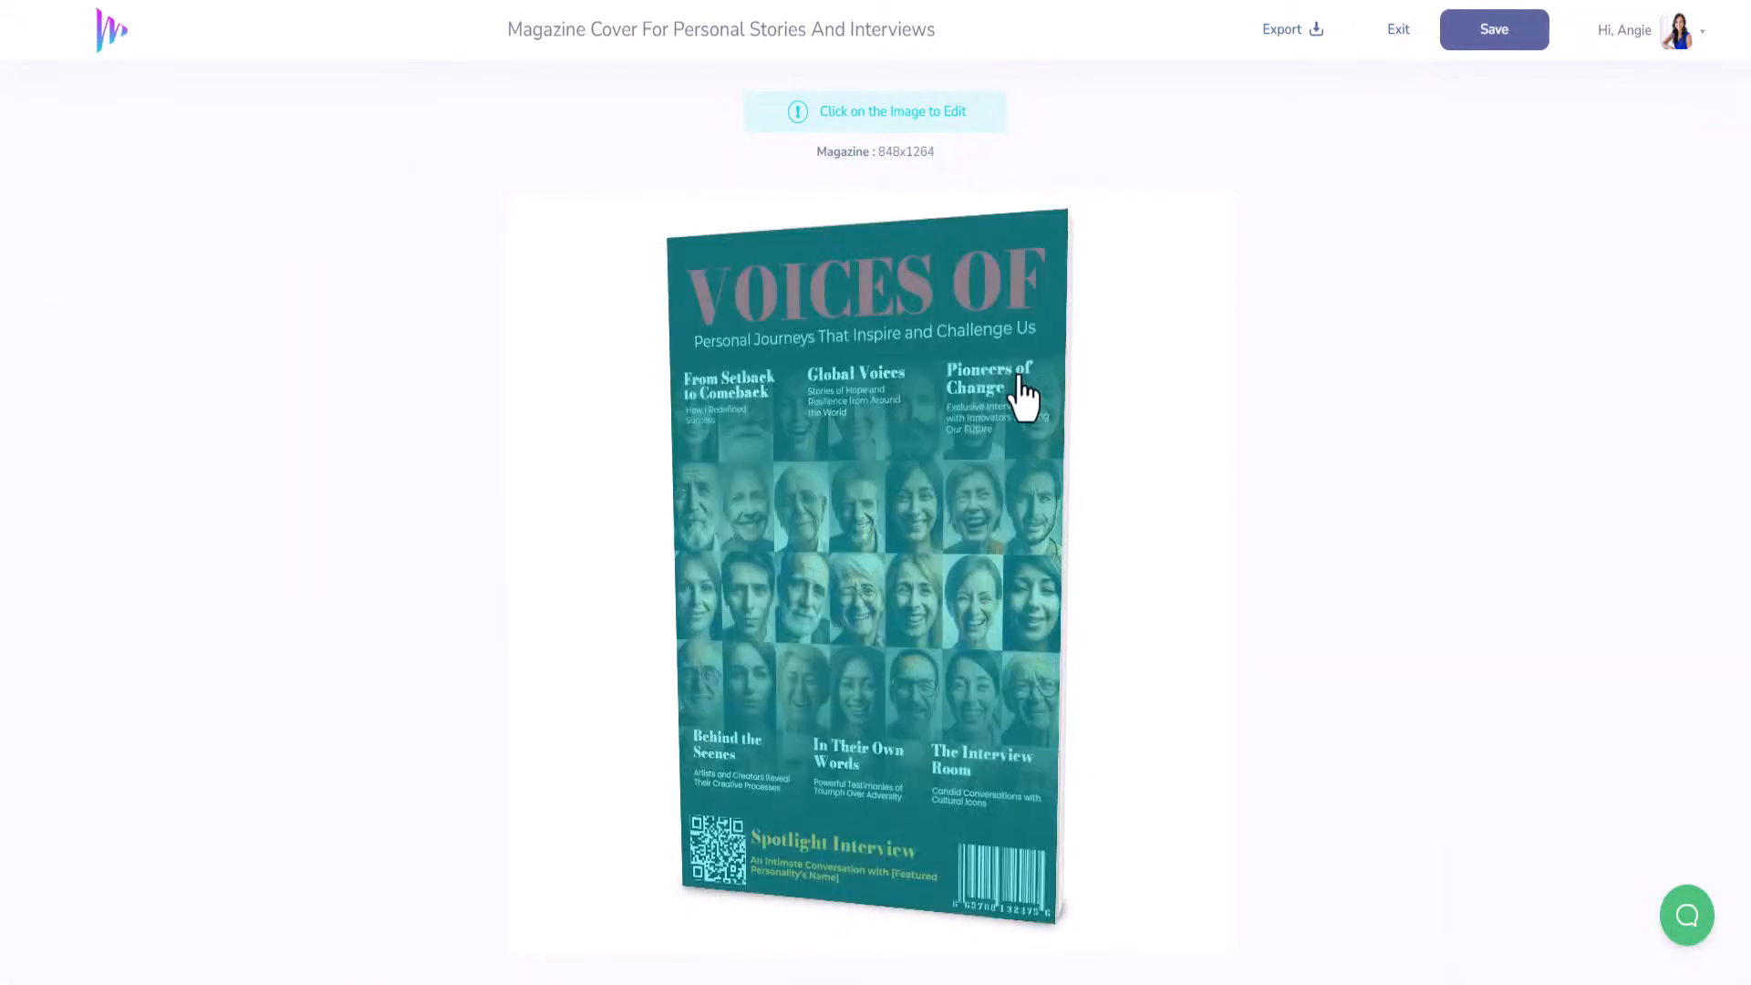
left_click(1024, 394)
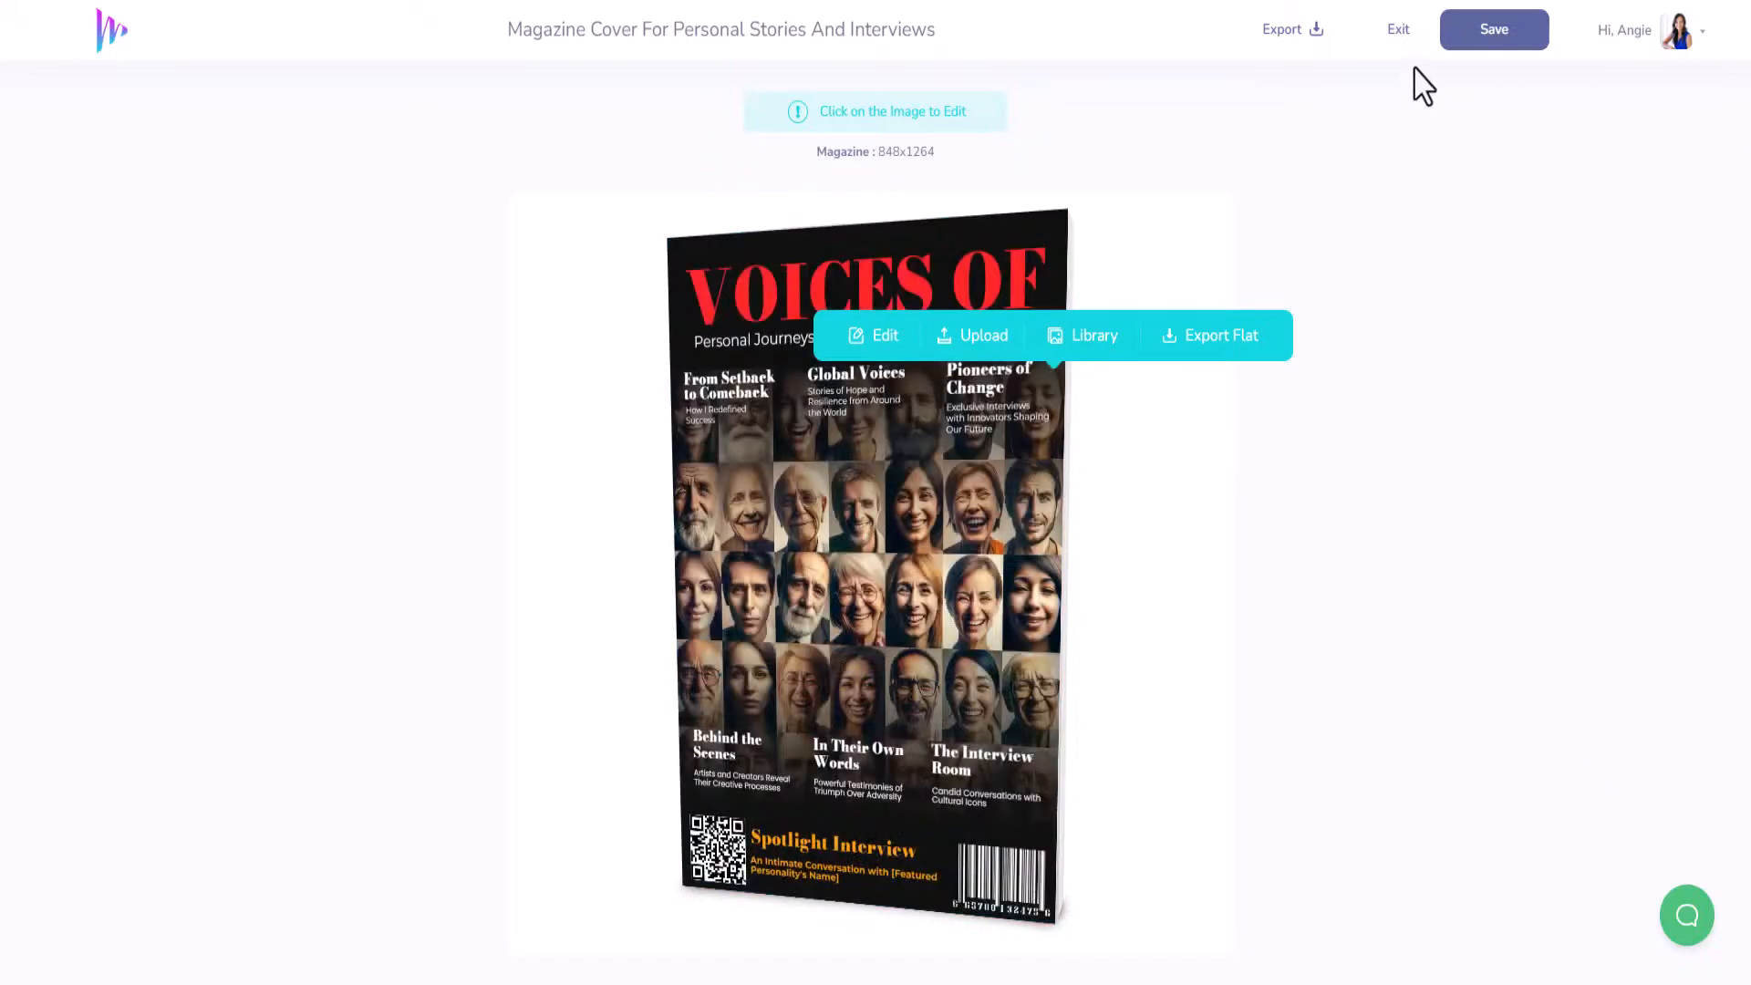
left_click(1445, 36)
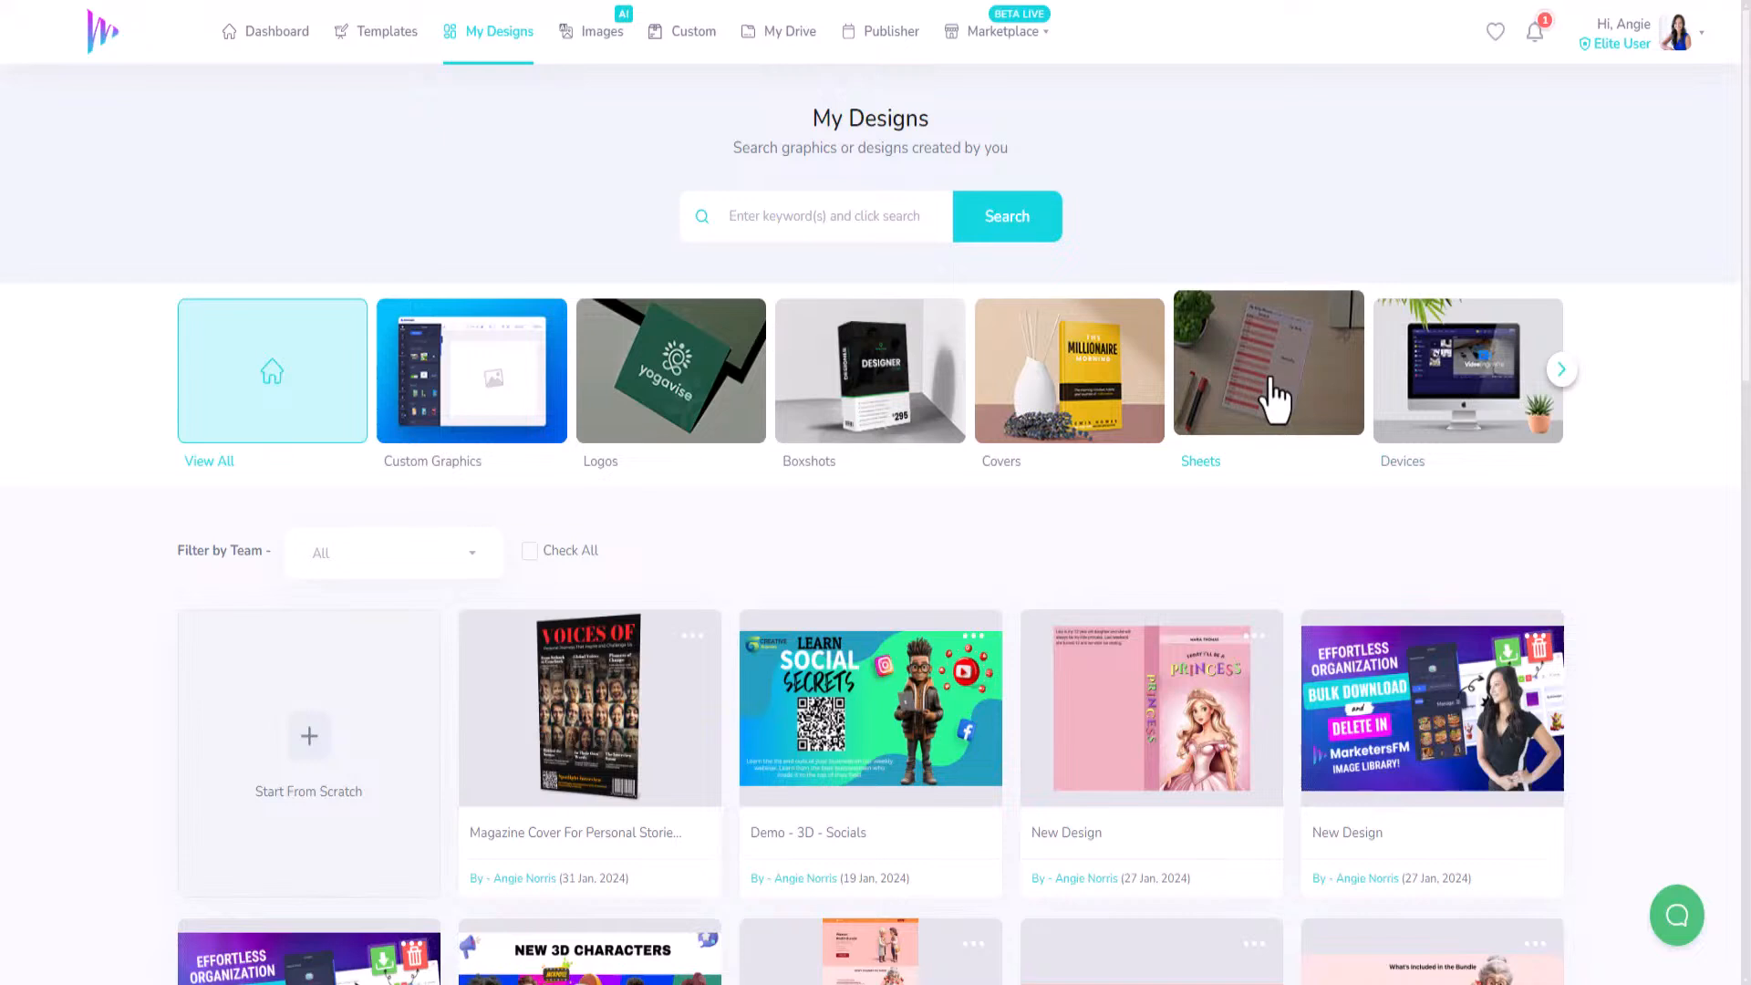
Find 7 Days MasterClass under Templates > Sheets > Cheatsheets and open it in the full editor.
left_click(397, 37)
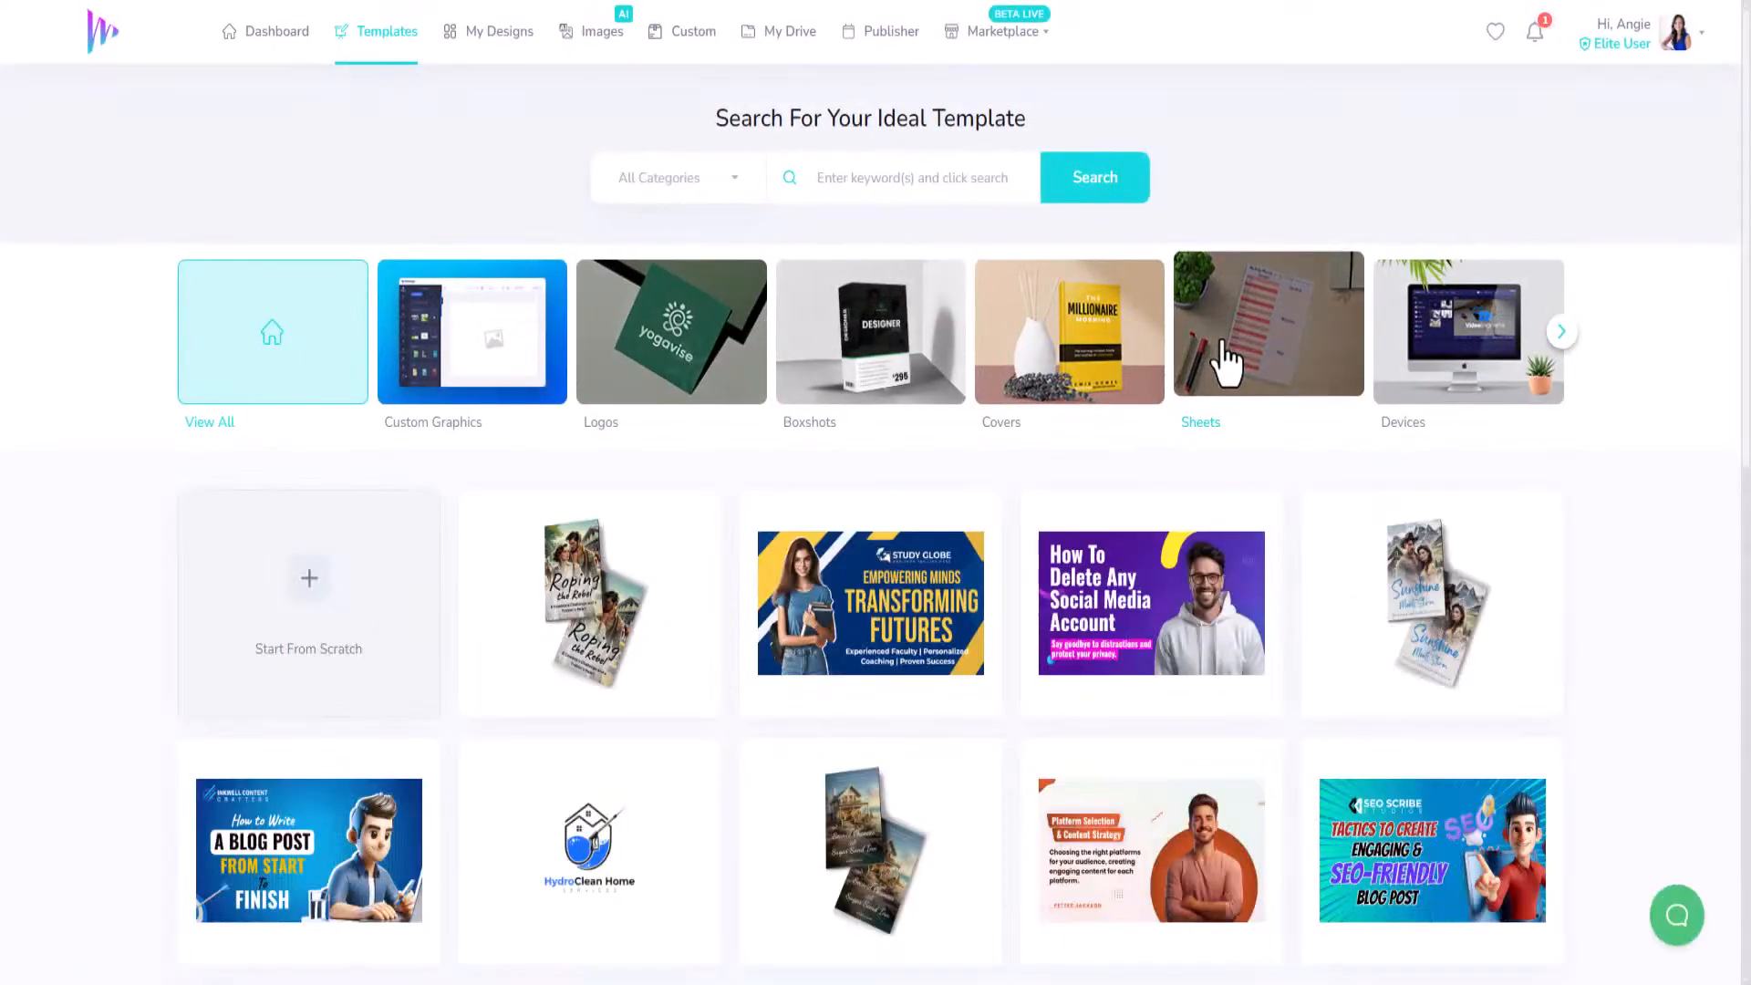
left_click(1227, 361)
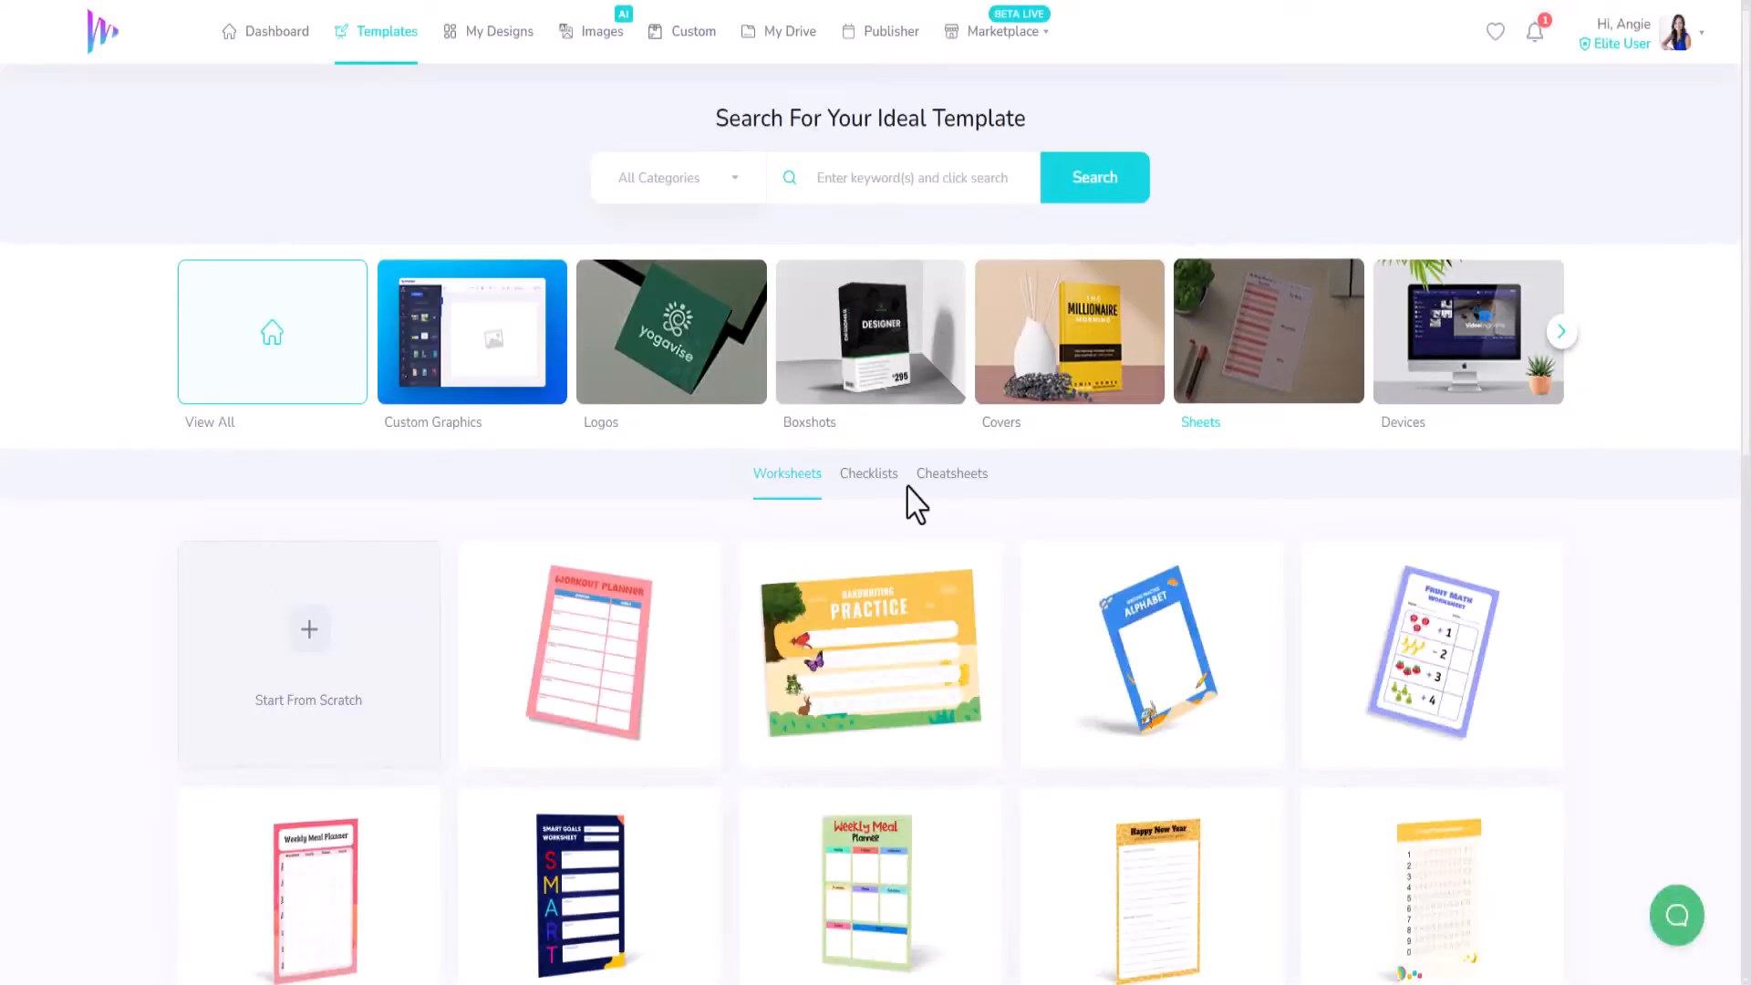
scroll(908, 501, "down", 3)
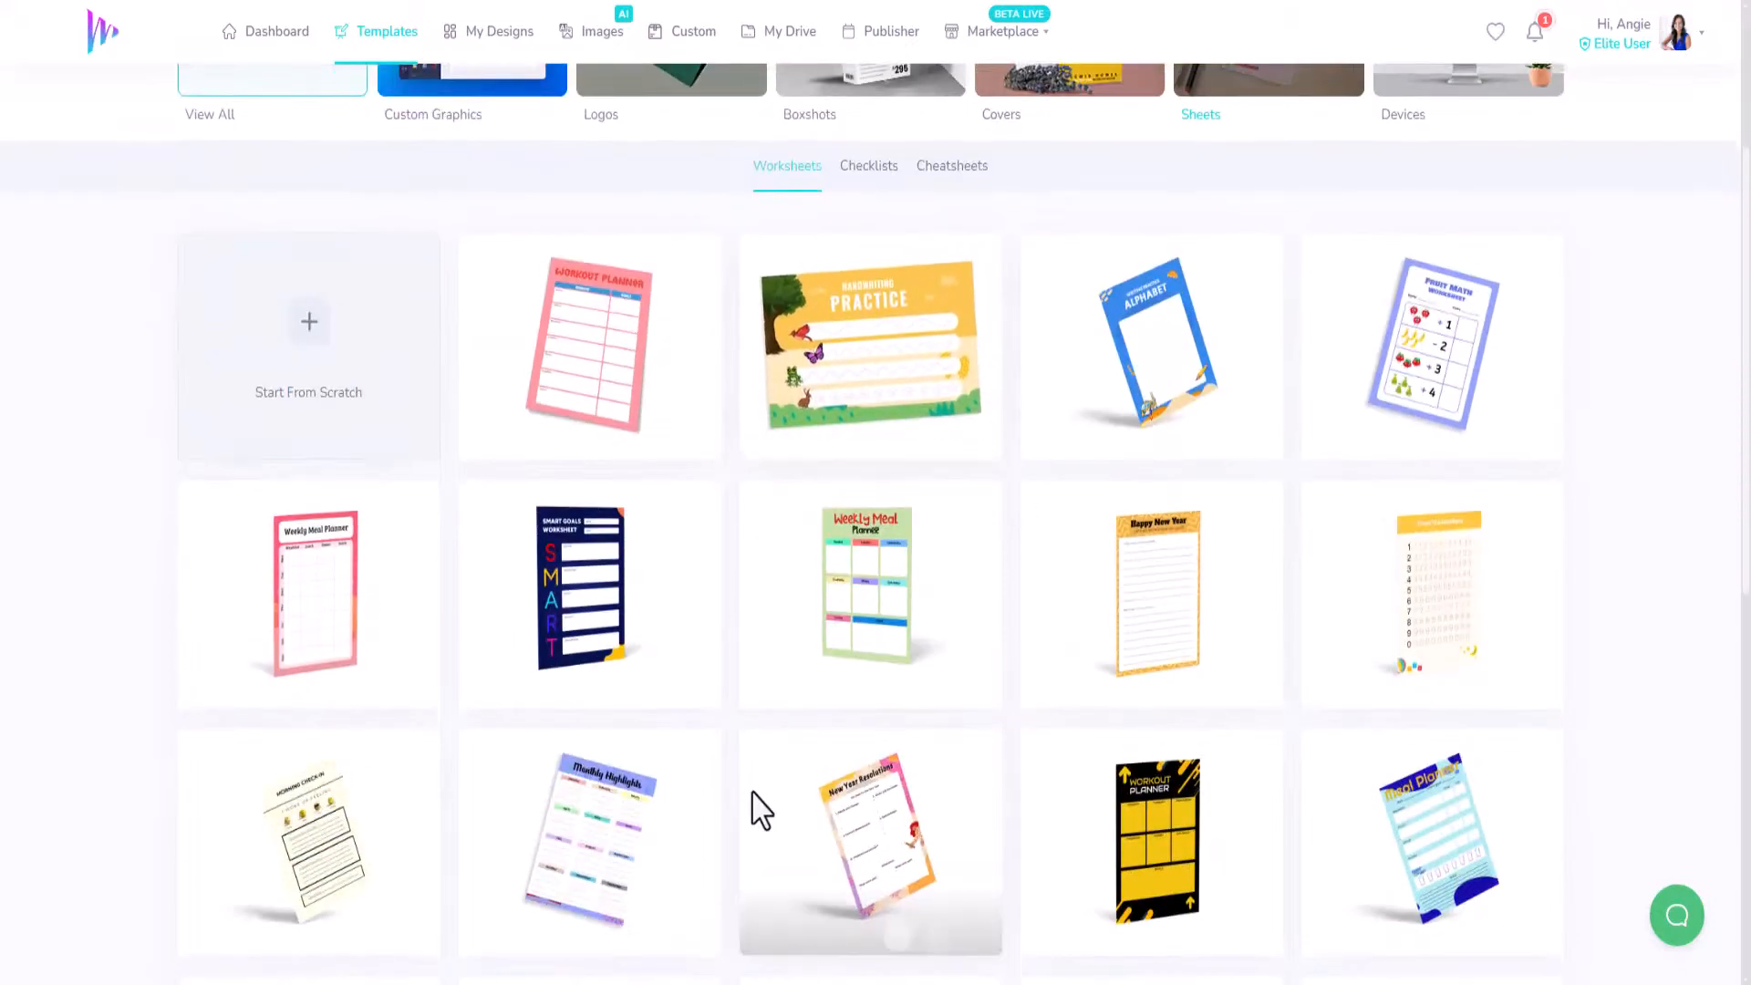
left_click(881, 167)
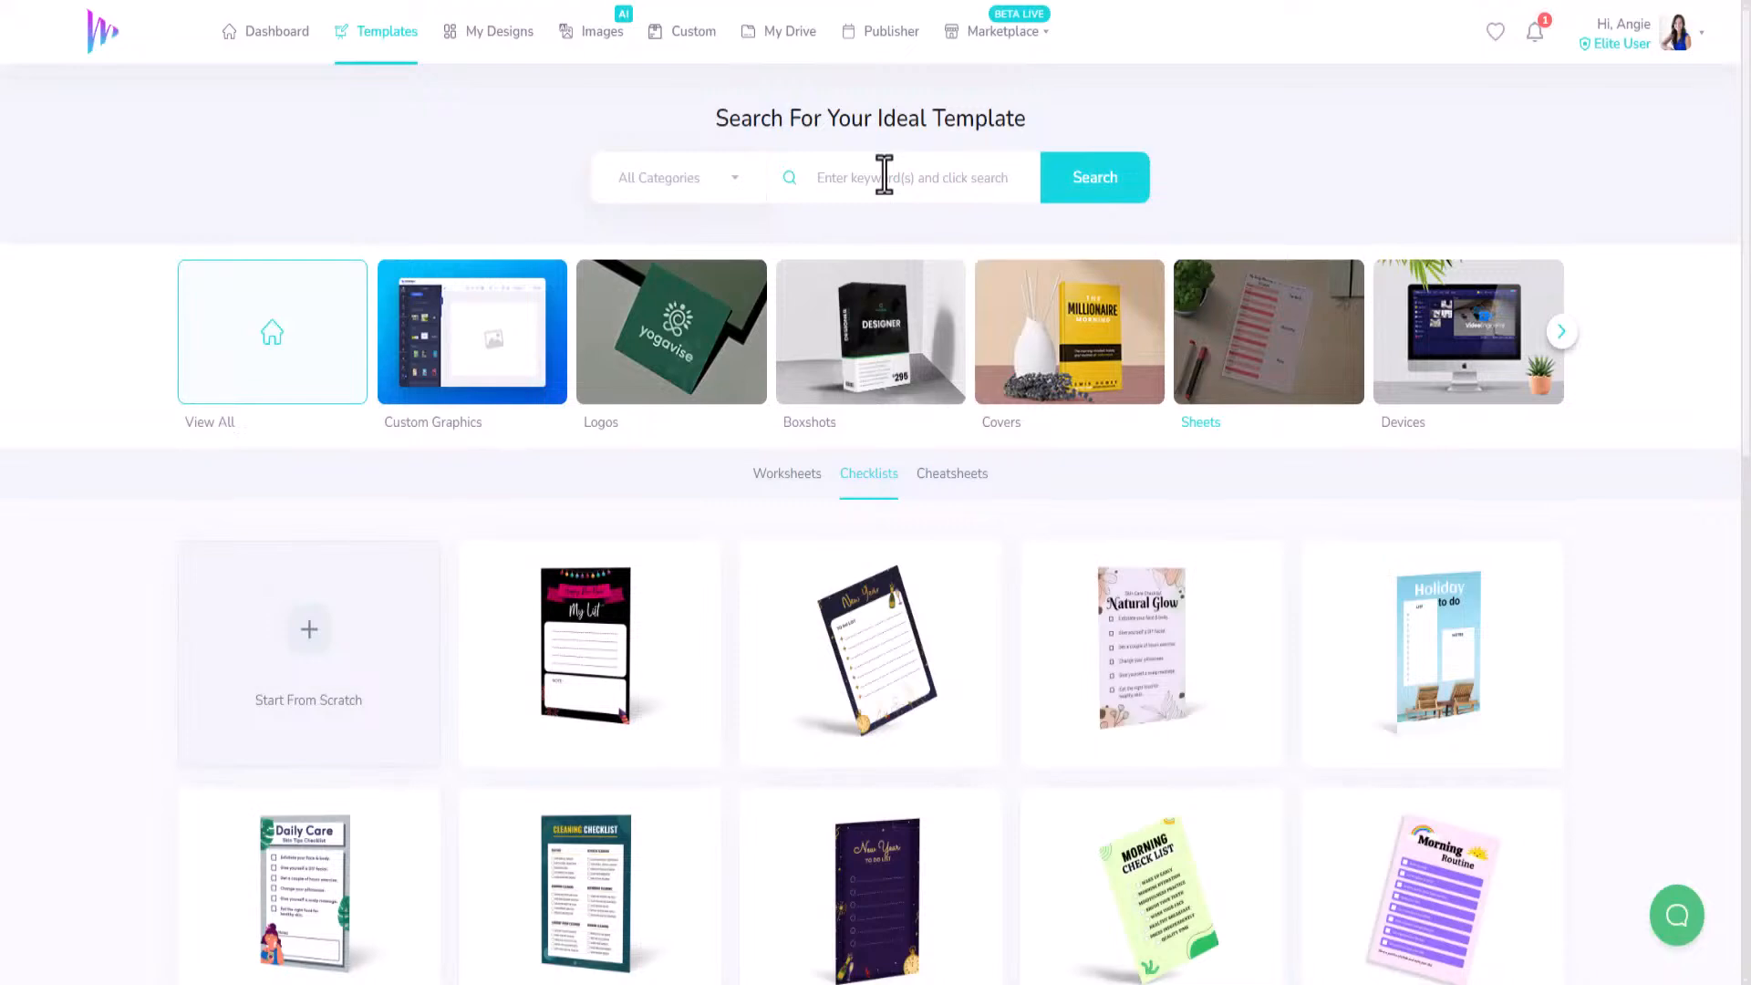
scroll(863, 734, "down", 5)
scroll(863, 733, "up", 5)
left_click(942, 479)
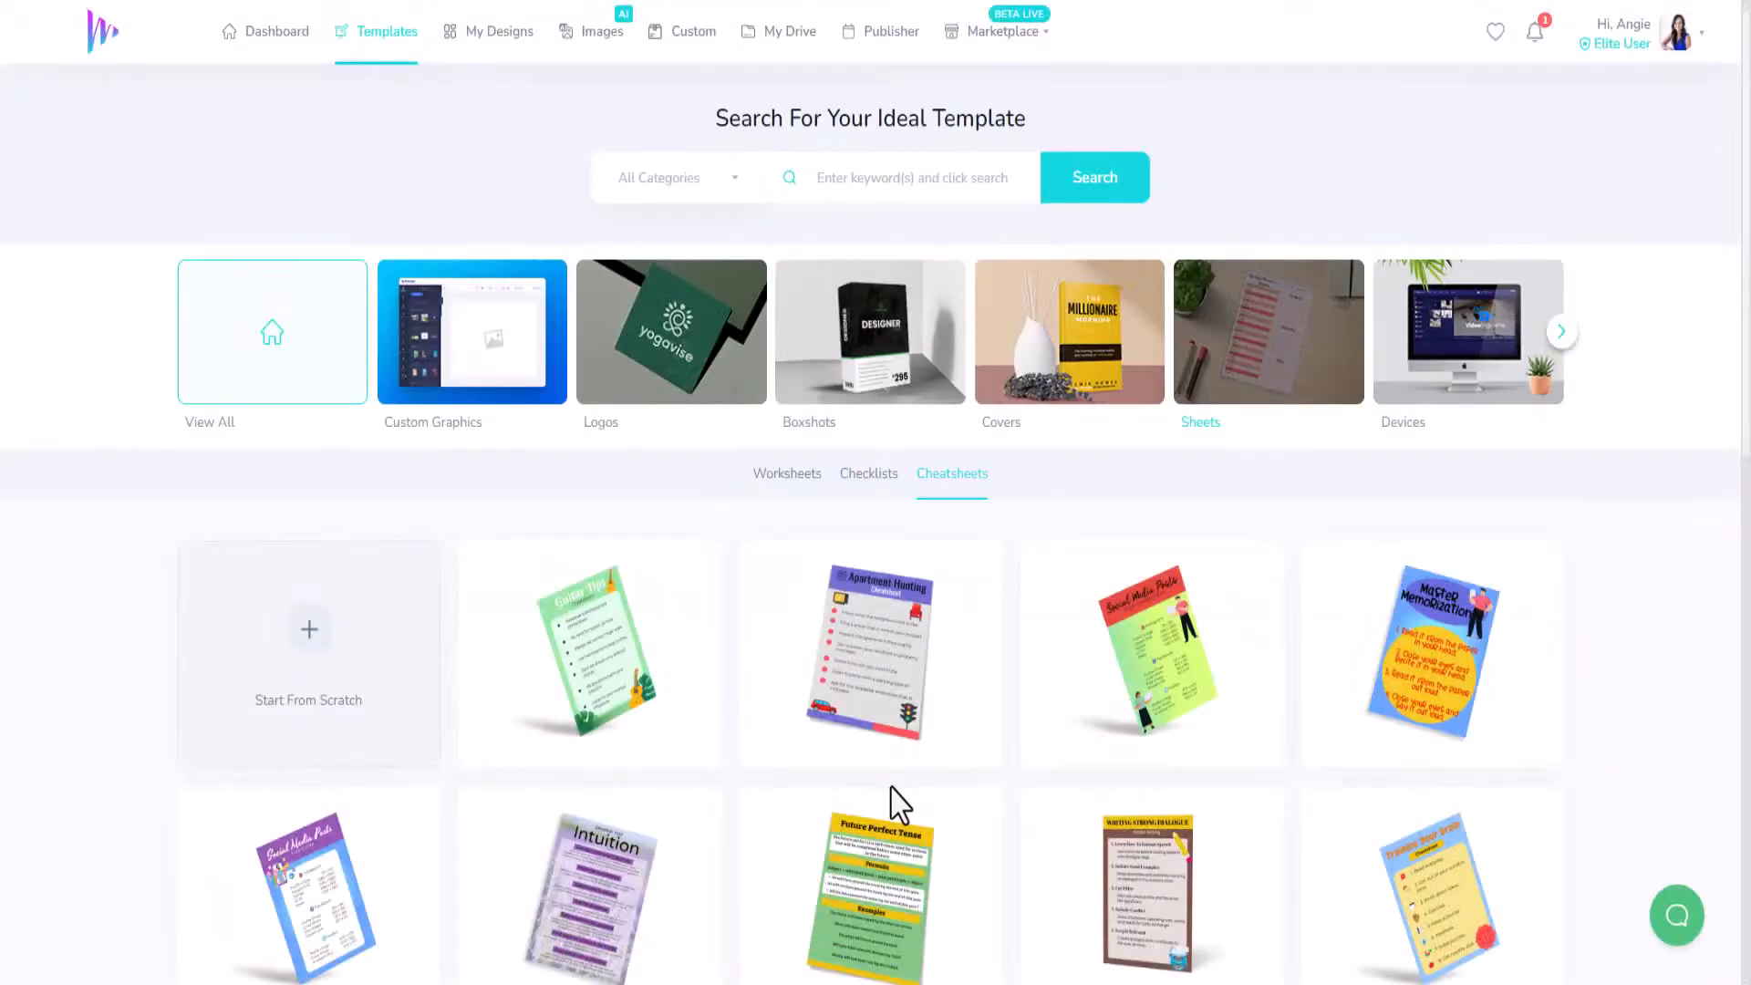
scroll(856, 789, "down", 5)
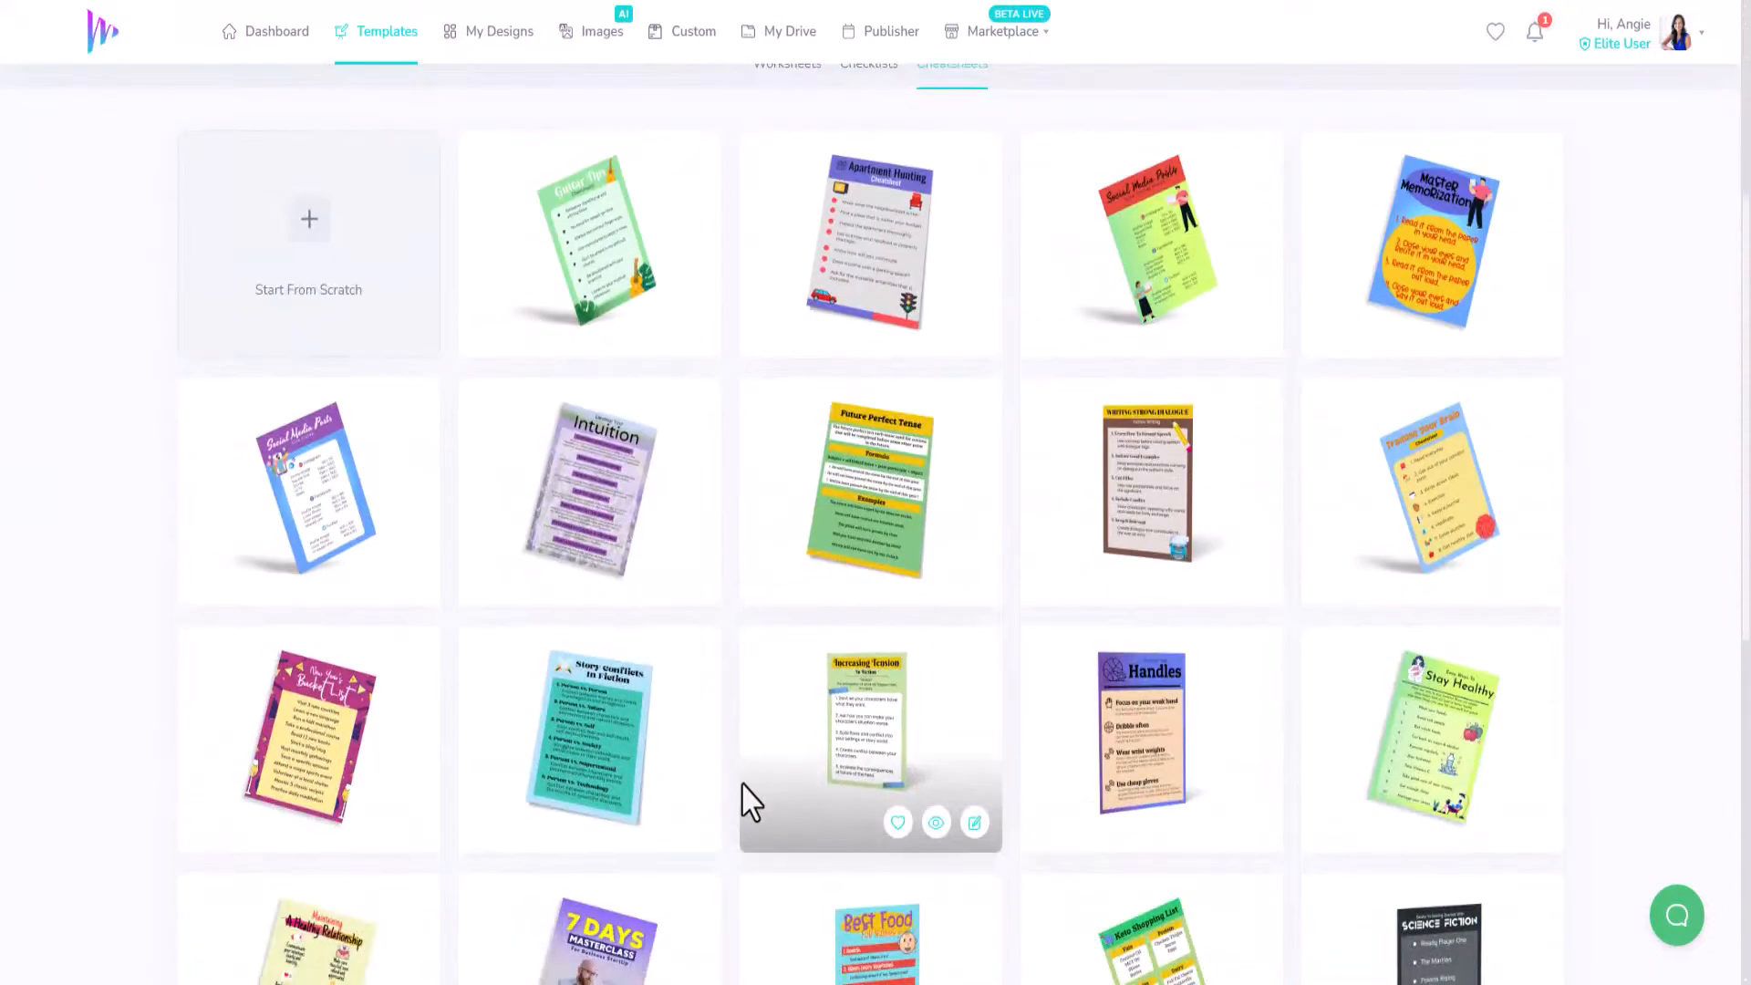
scroll(750, 802, "down", 5)
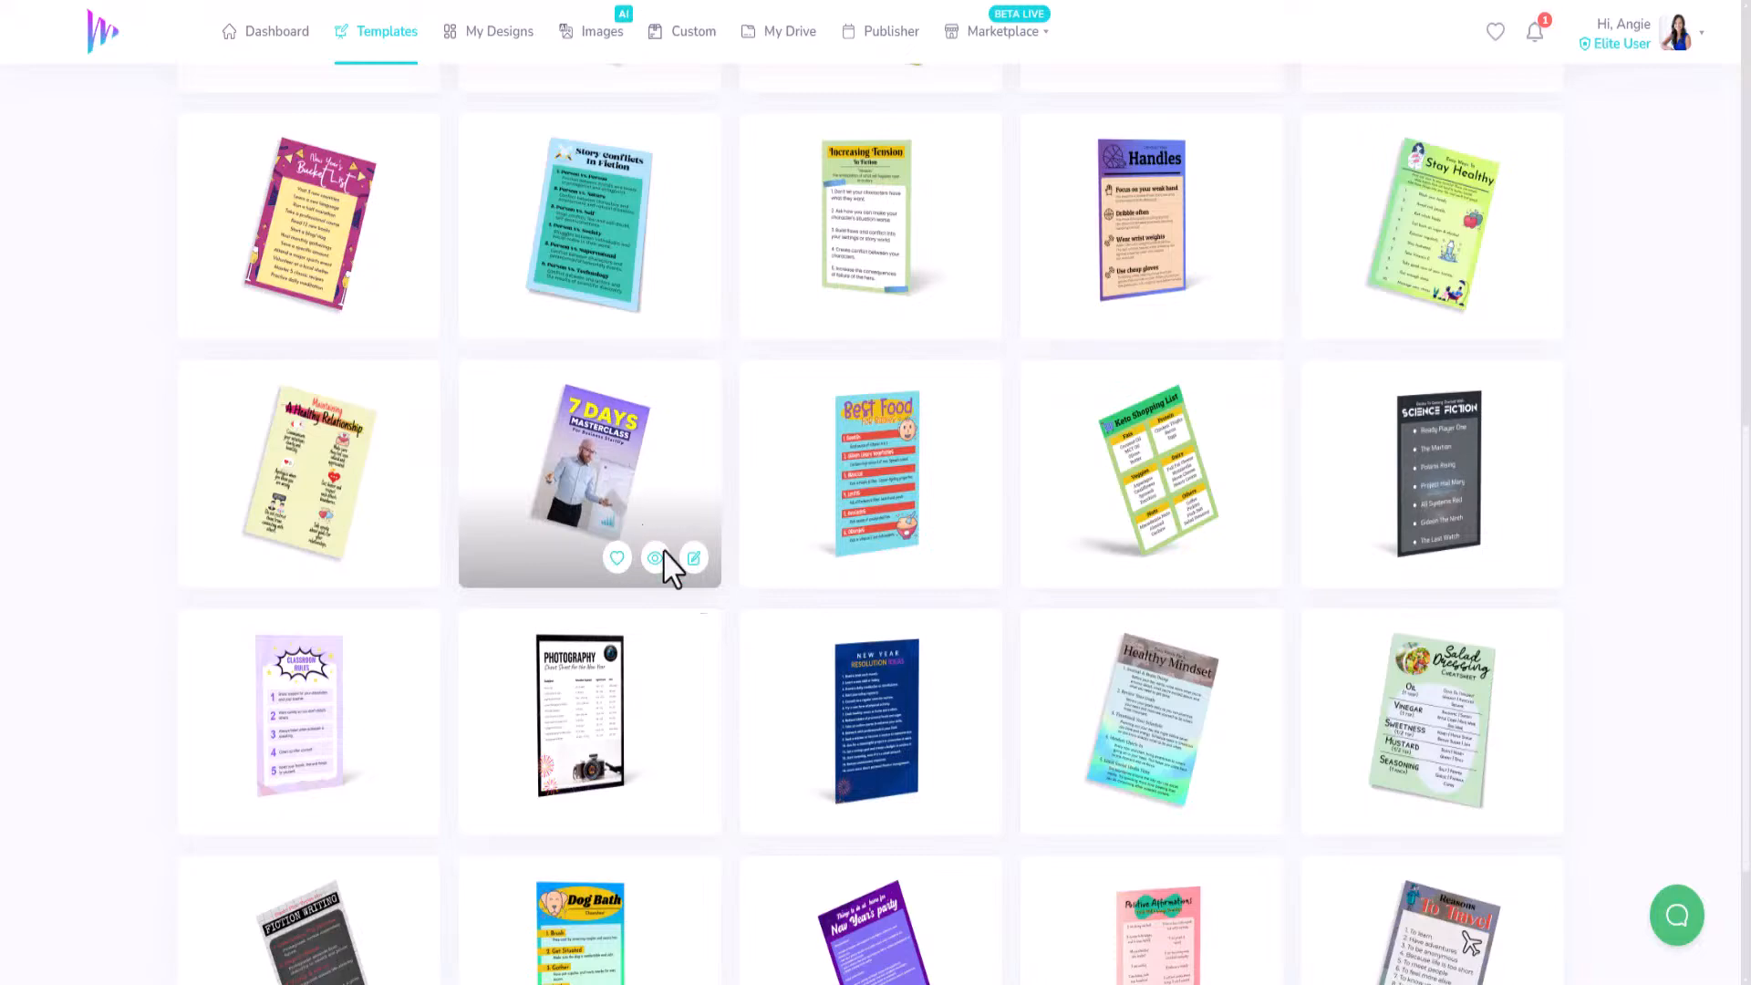
left_click(693, 558)
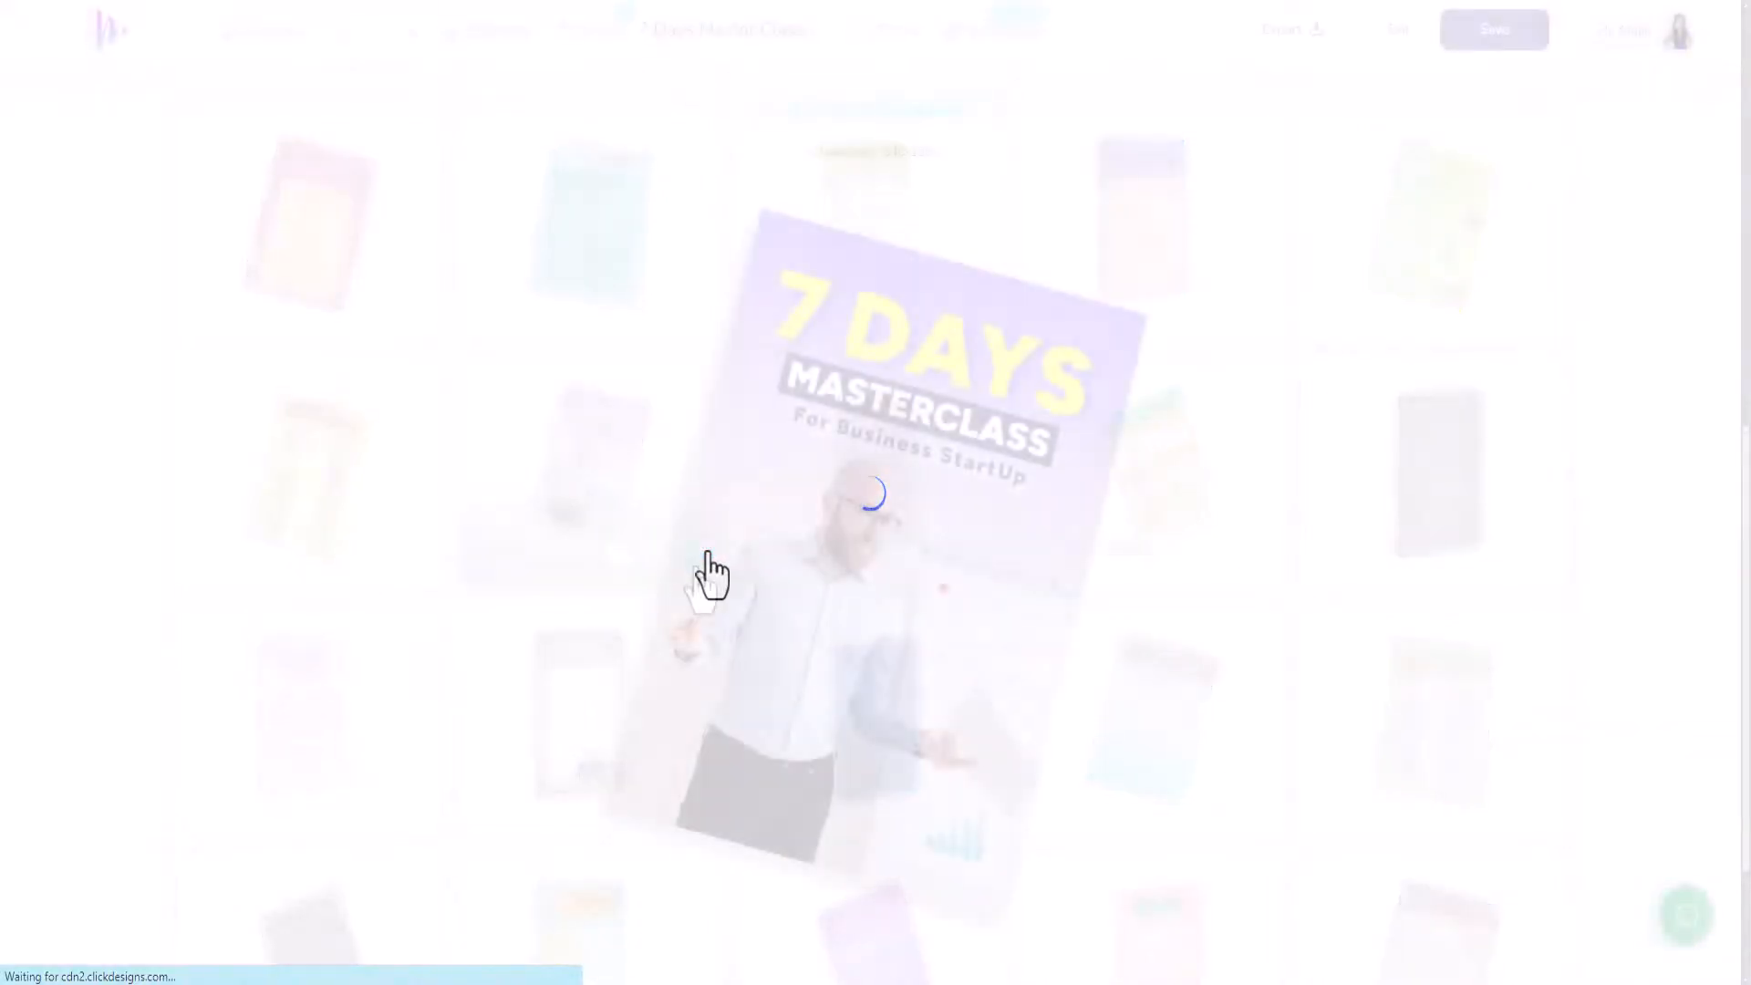
left_click(912, 402)
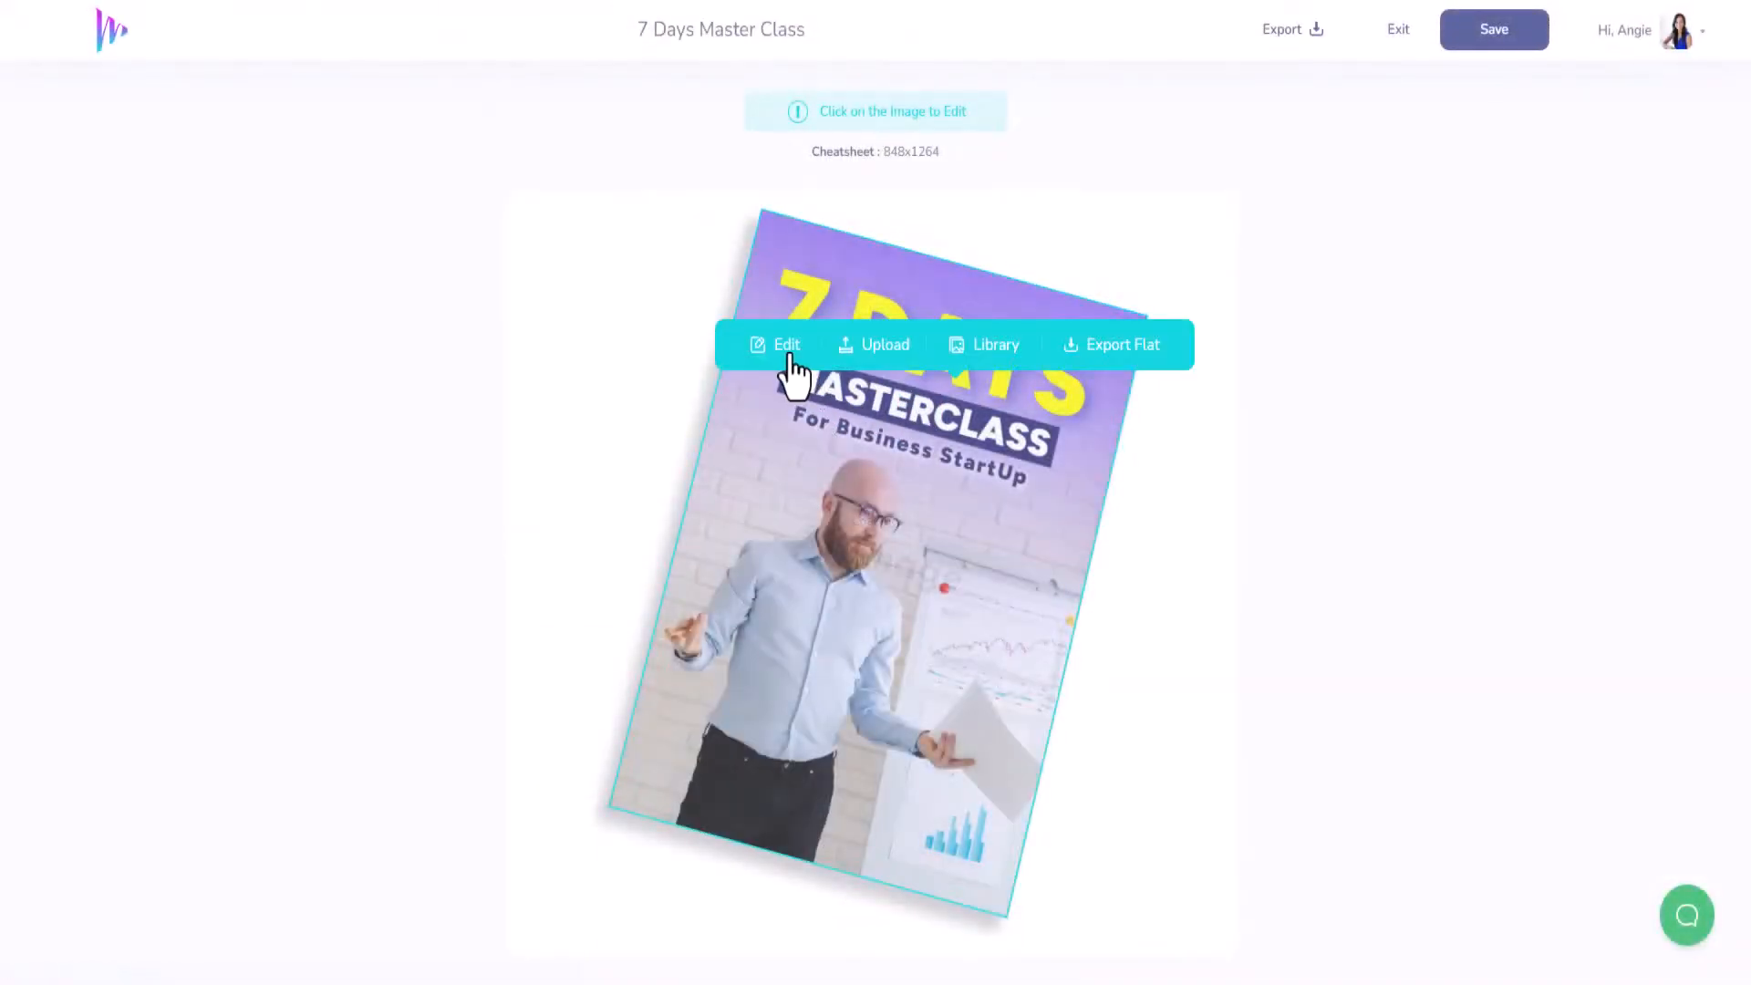
left_click(787, 347)
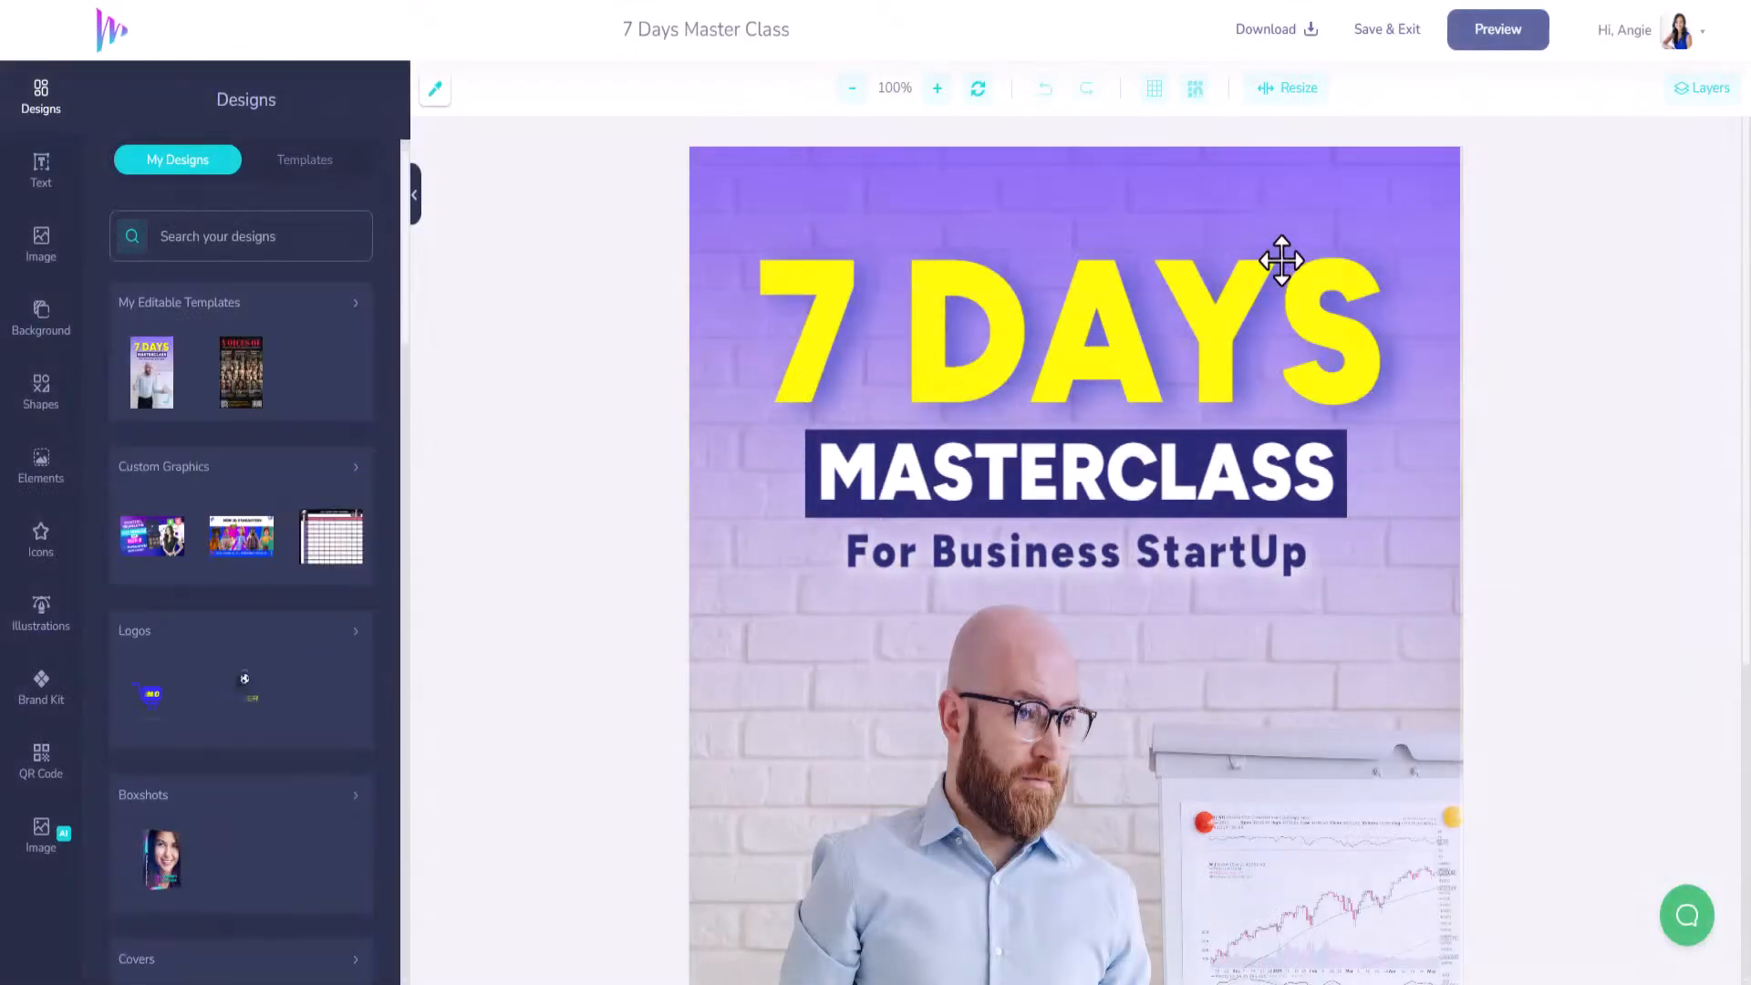
Fill the box behind MASTERCLASS with the brand kit cyan.
left_click(1278, 183)
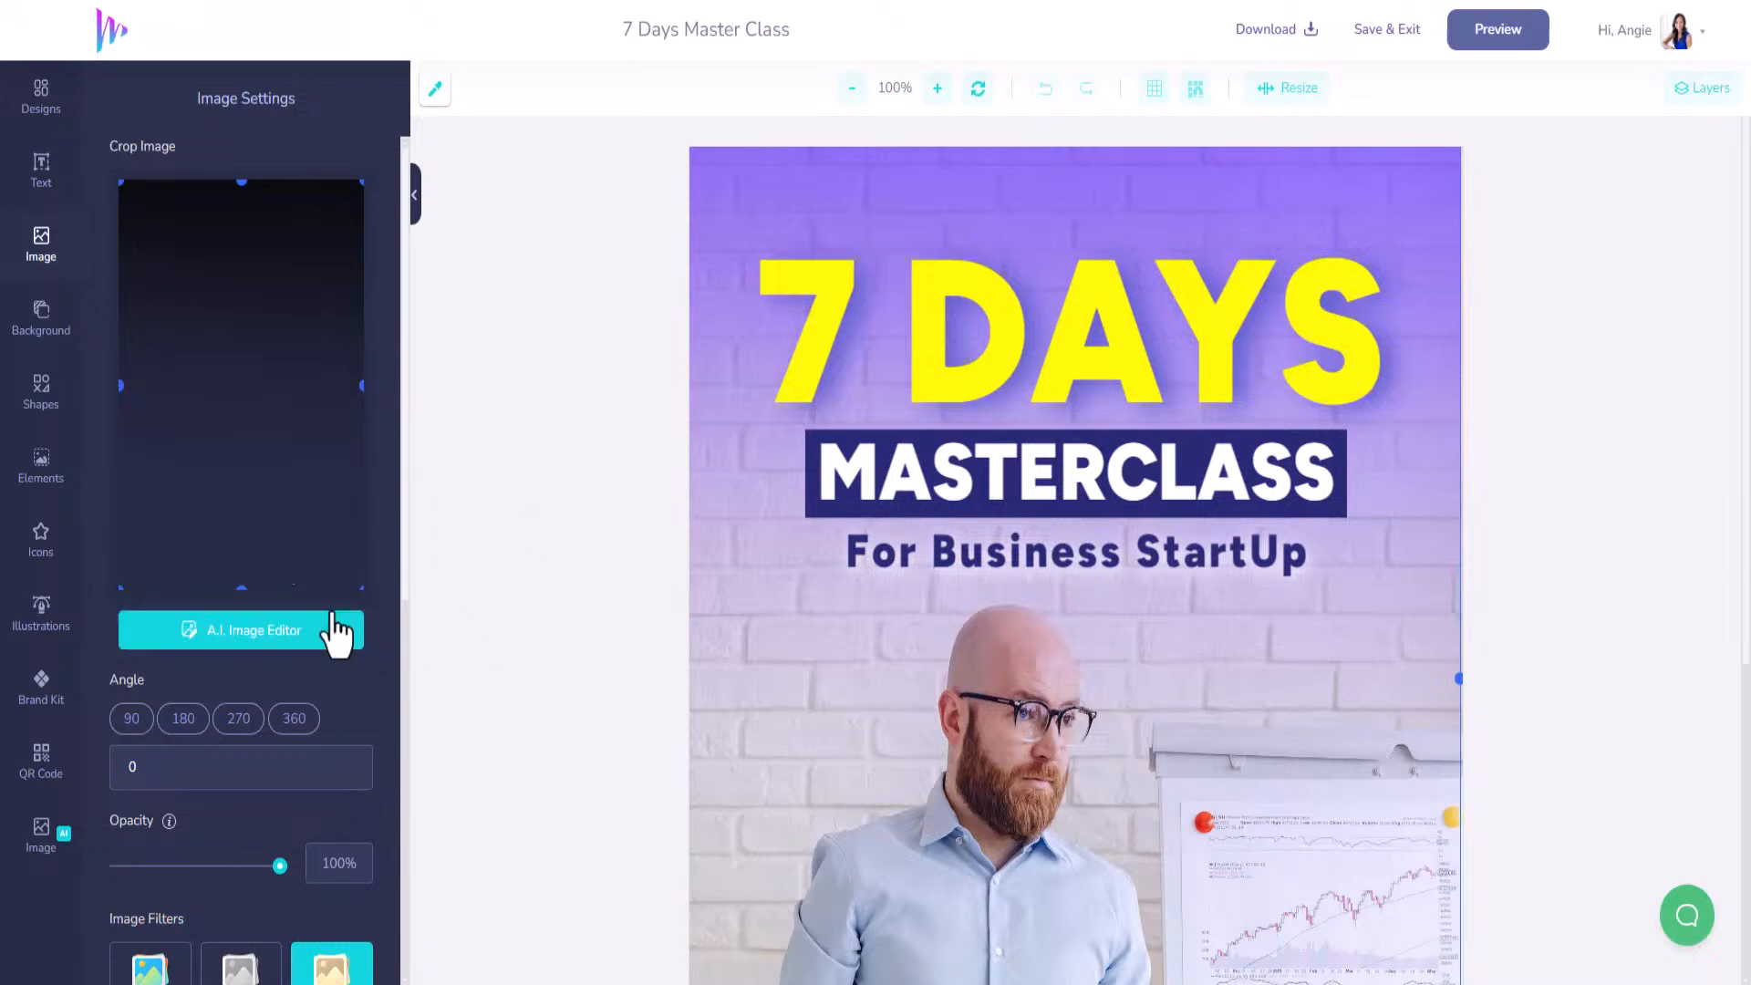
scroll(944, 666, "down", 3)
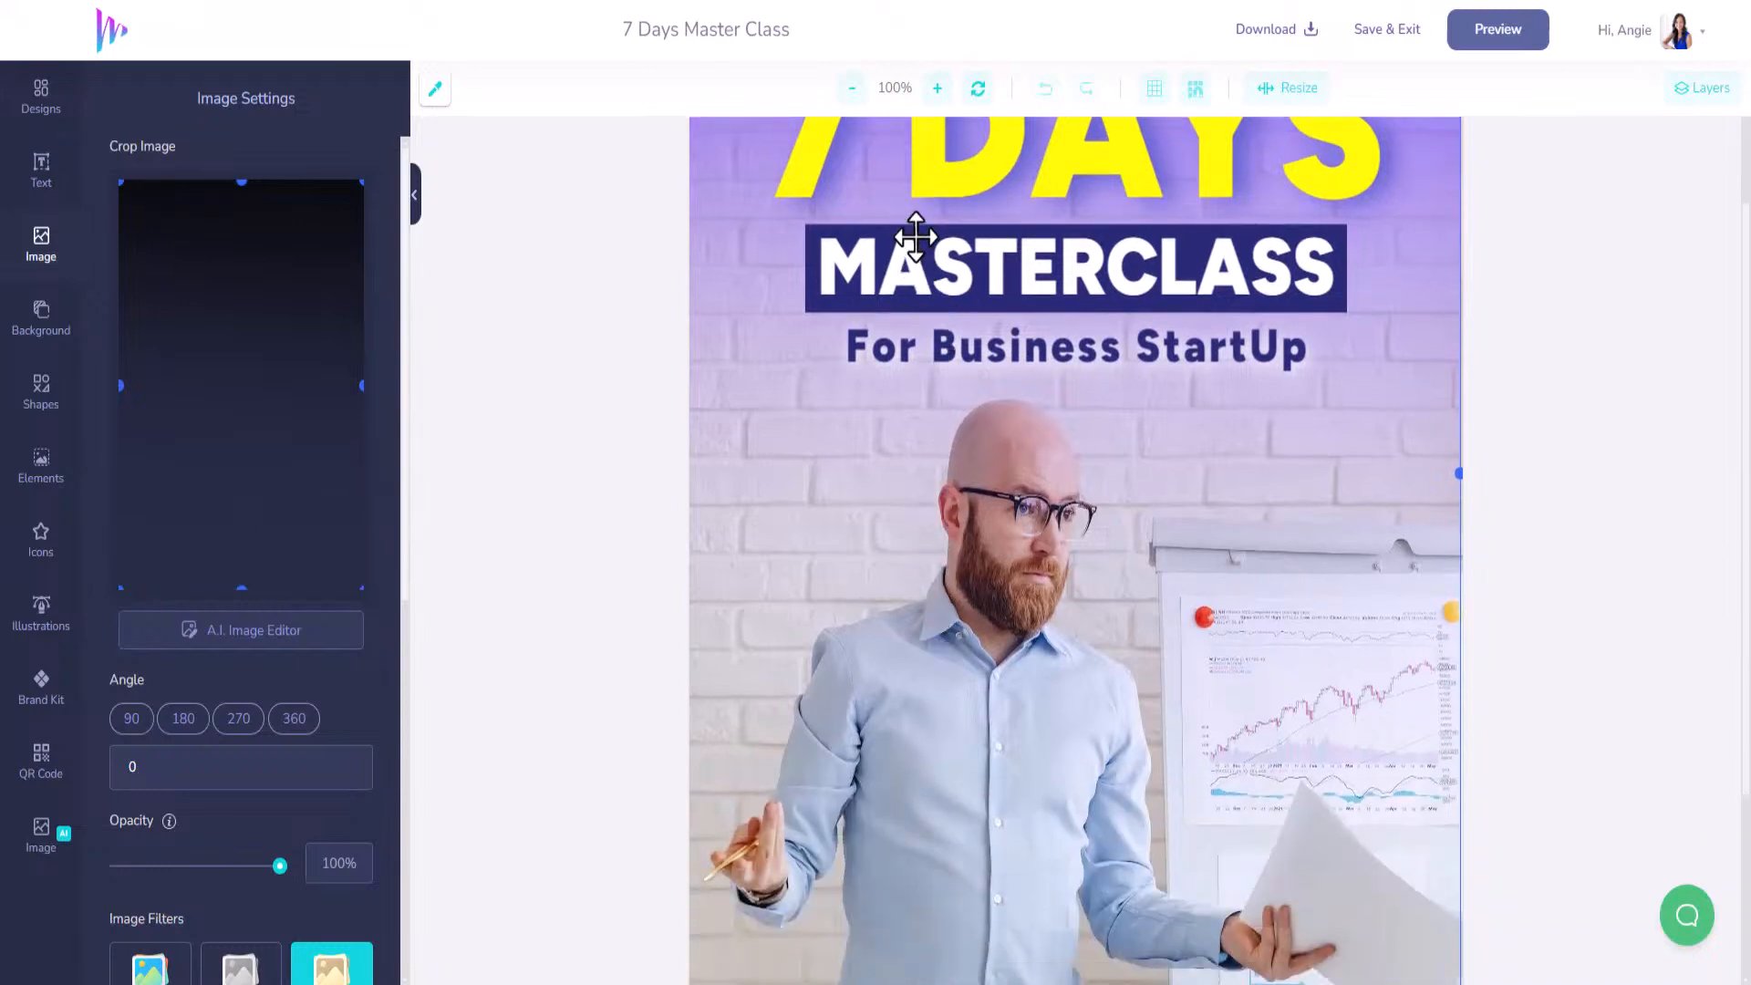
left_click(915, 237)
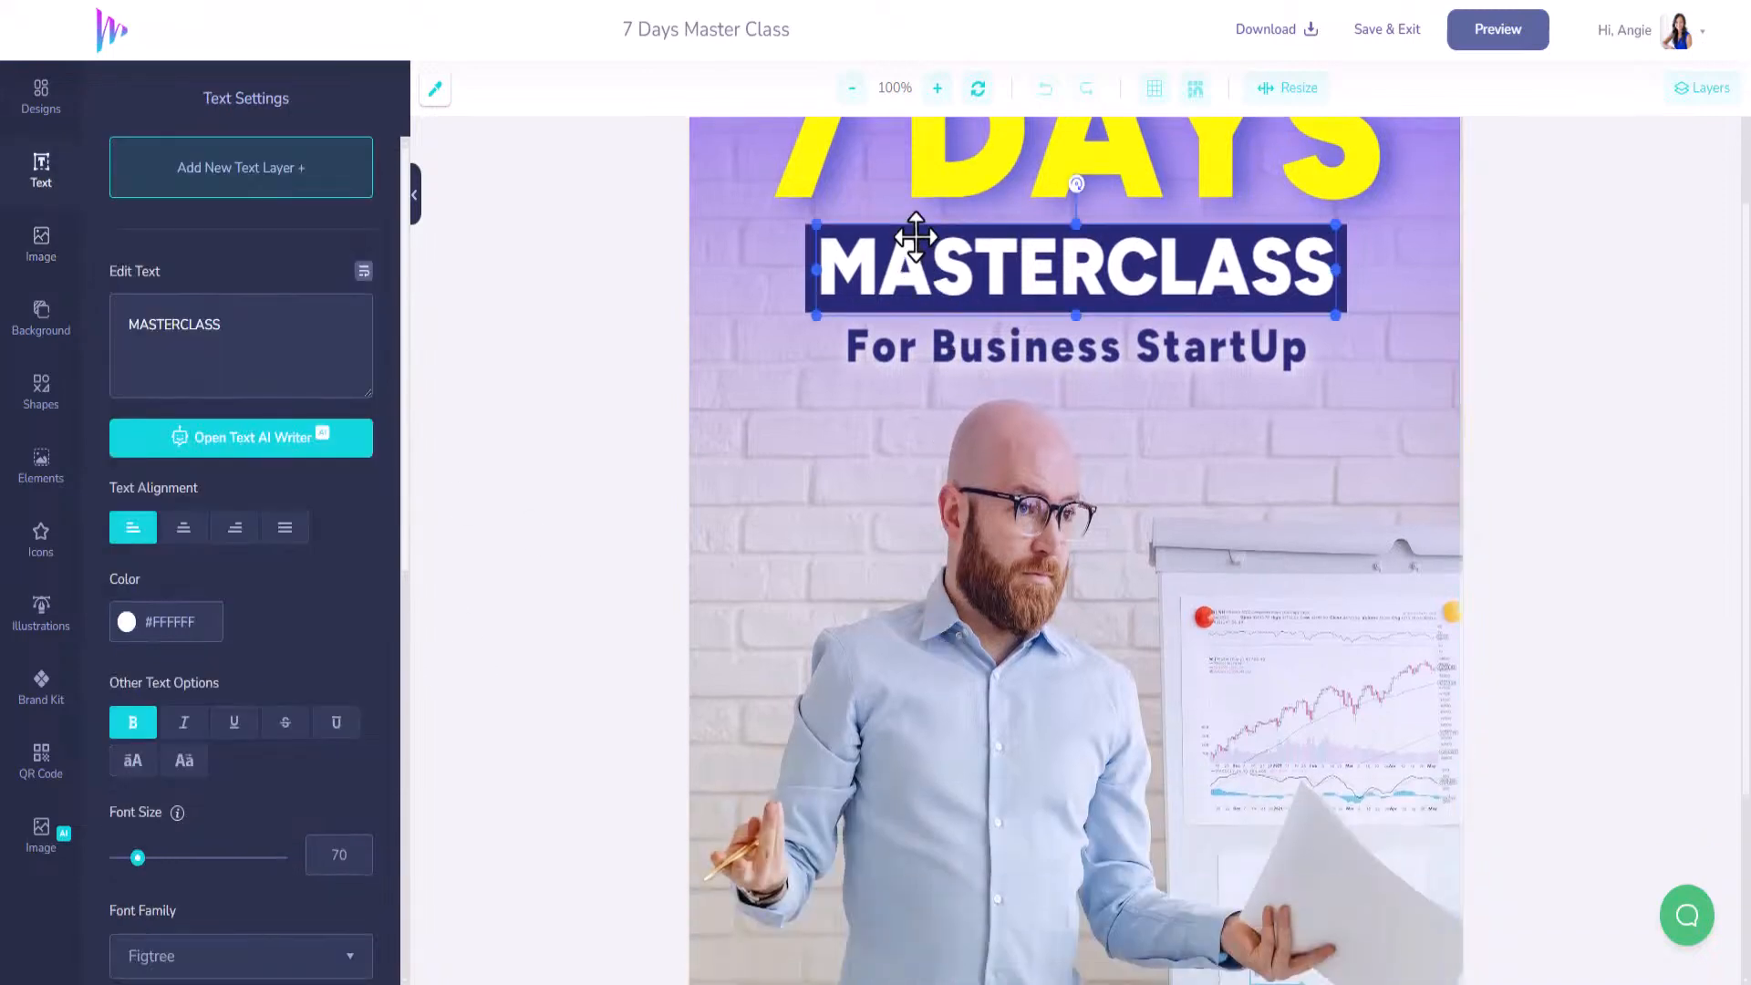
left_click(806, 237)
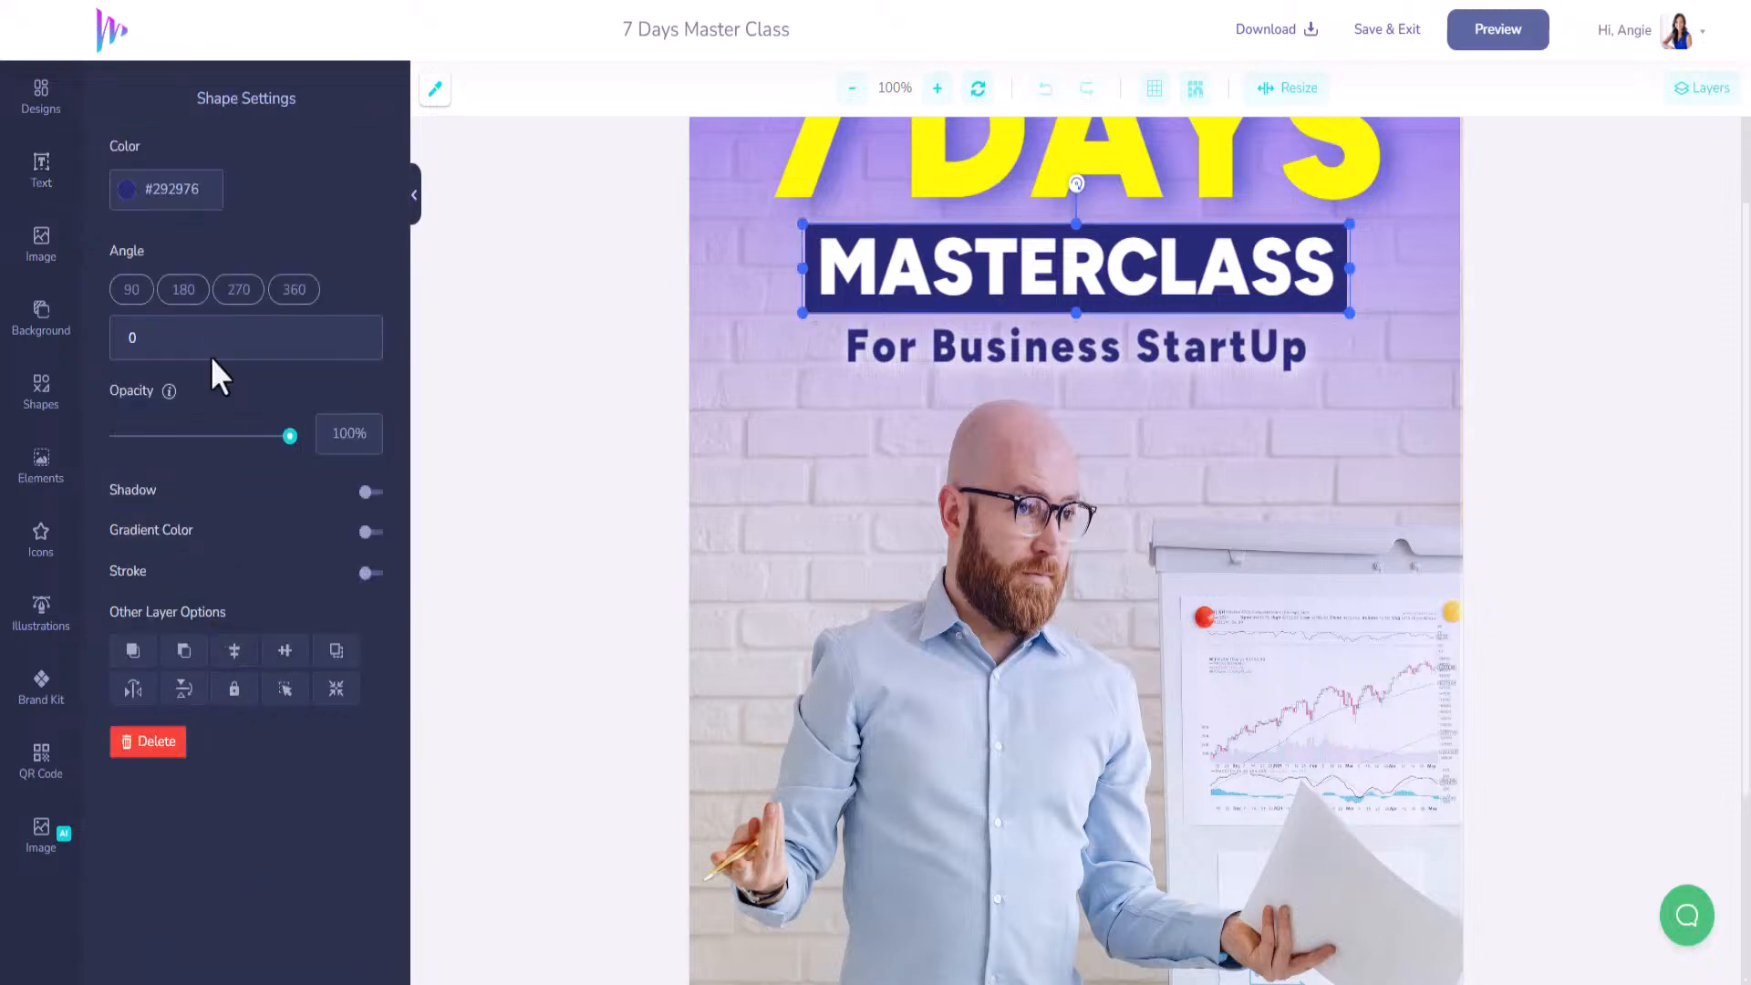
left_click(44, 695)
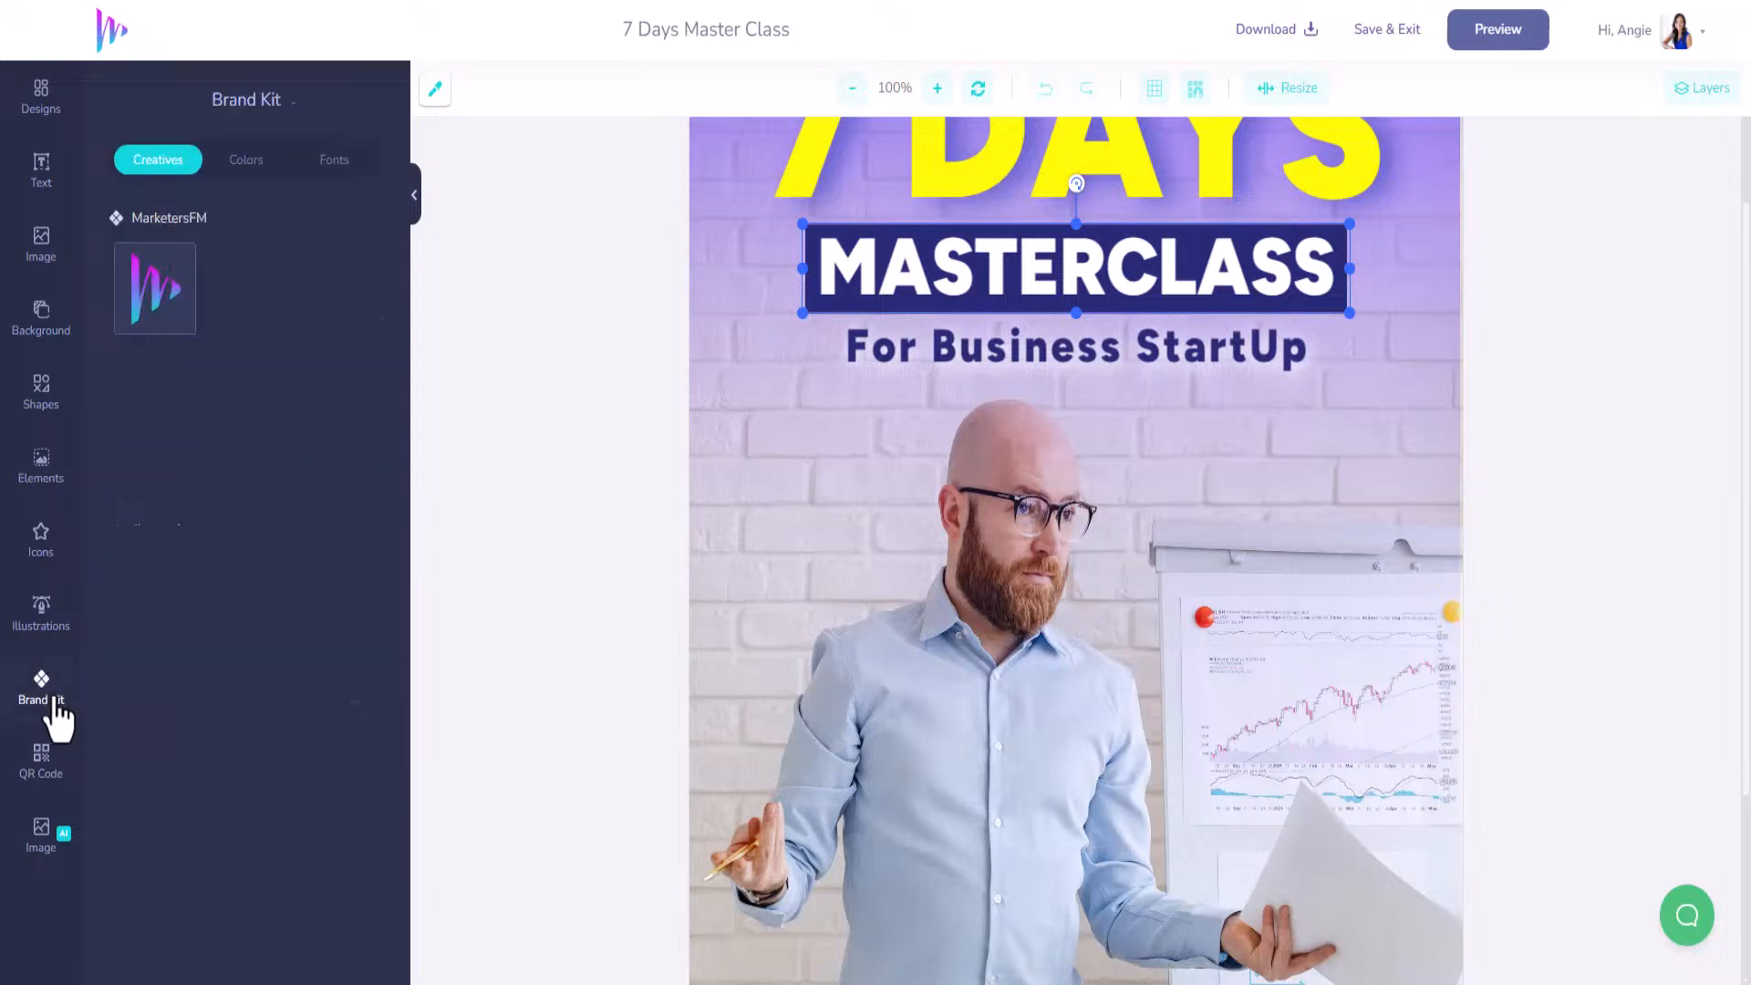
left_click(247, 168)
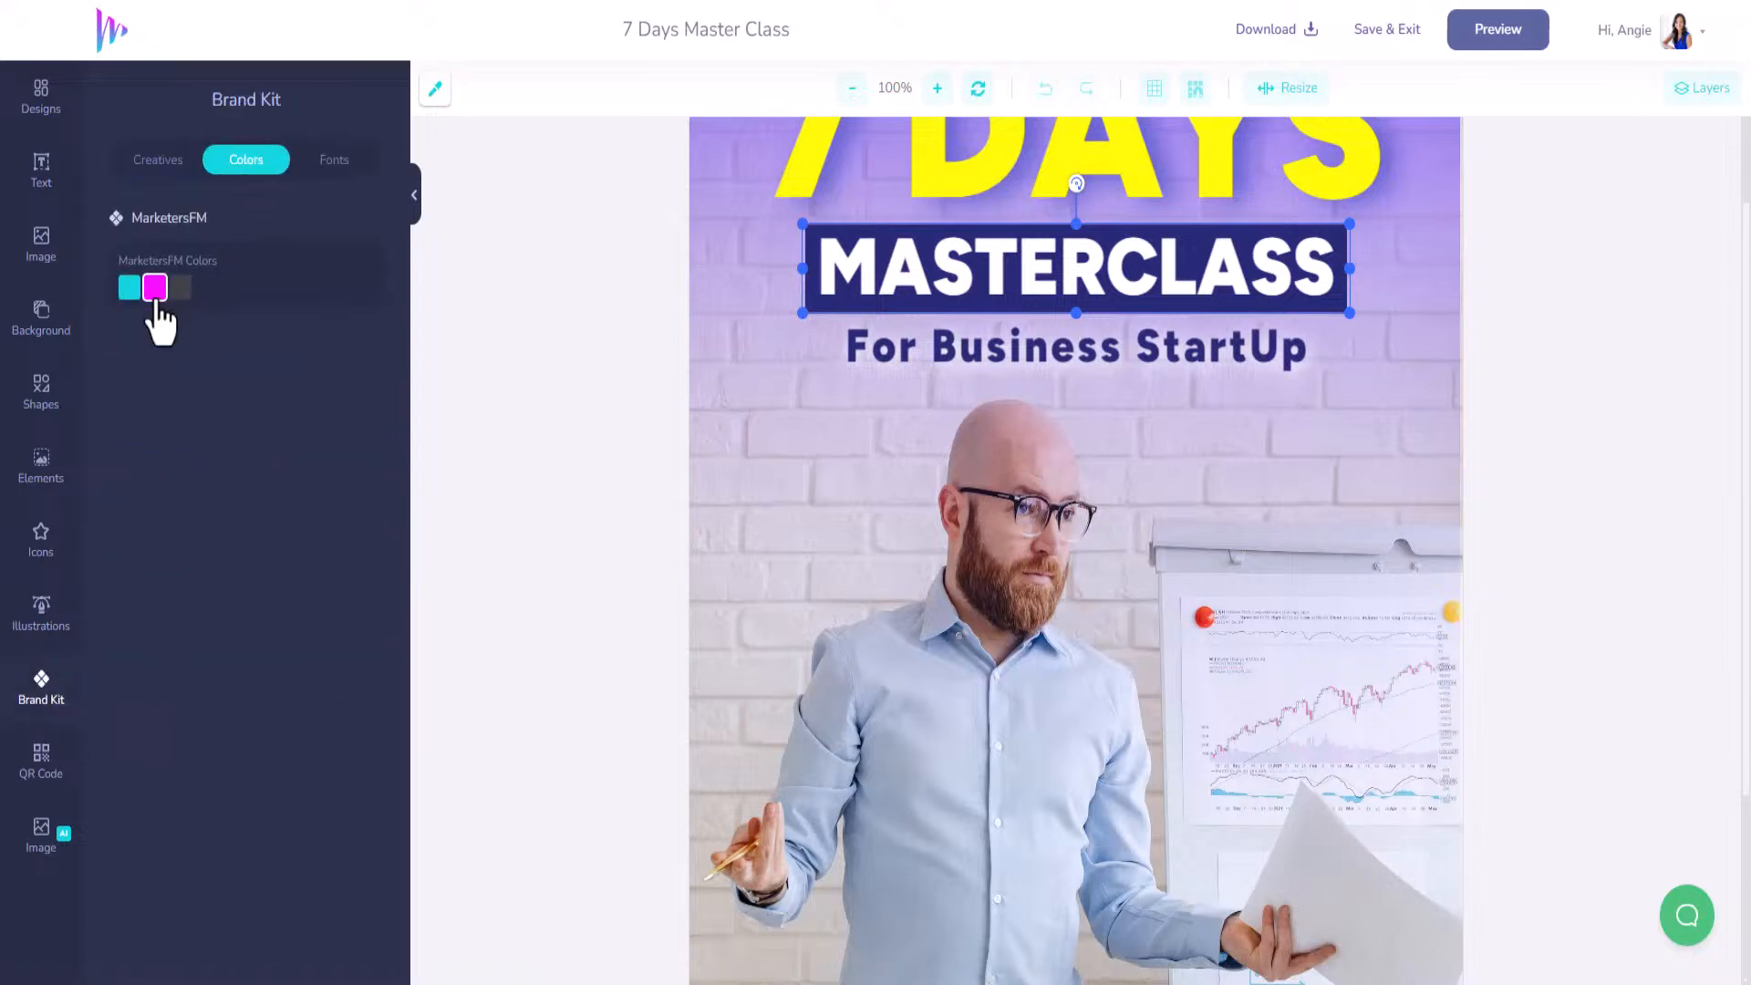
left_click(128, 288)
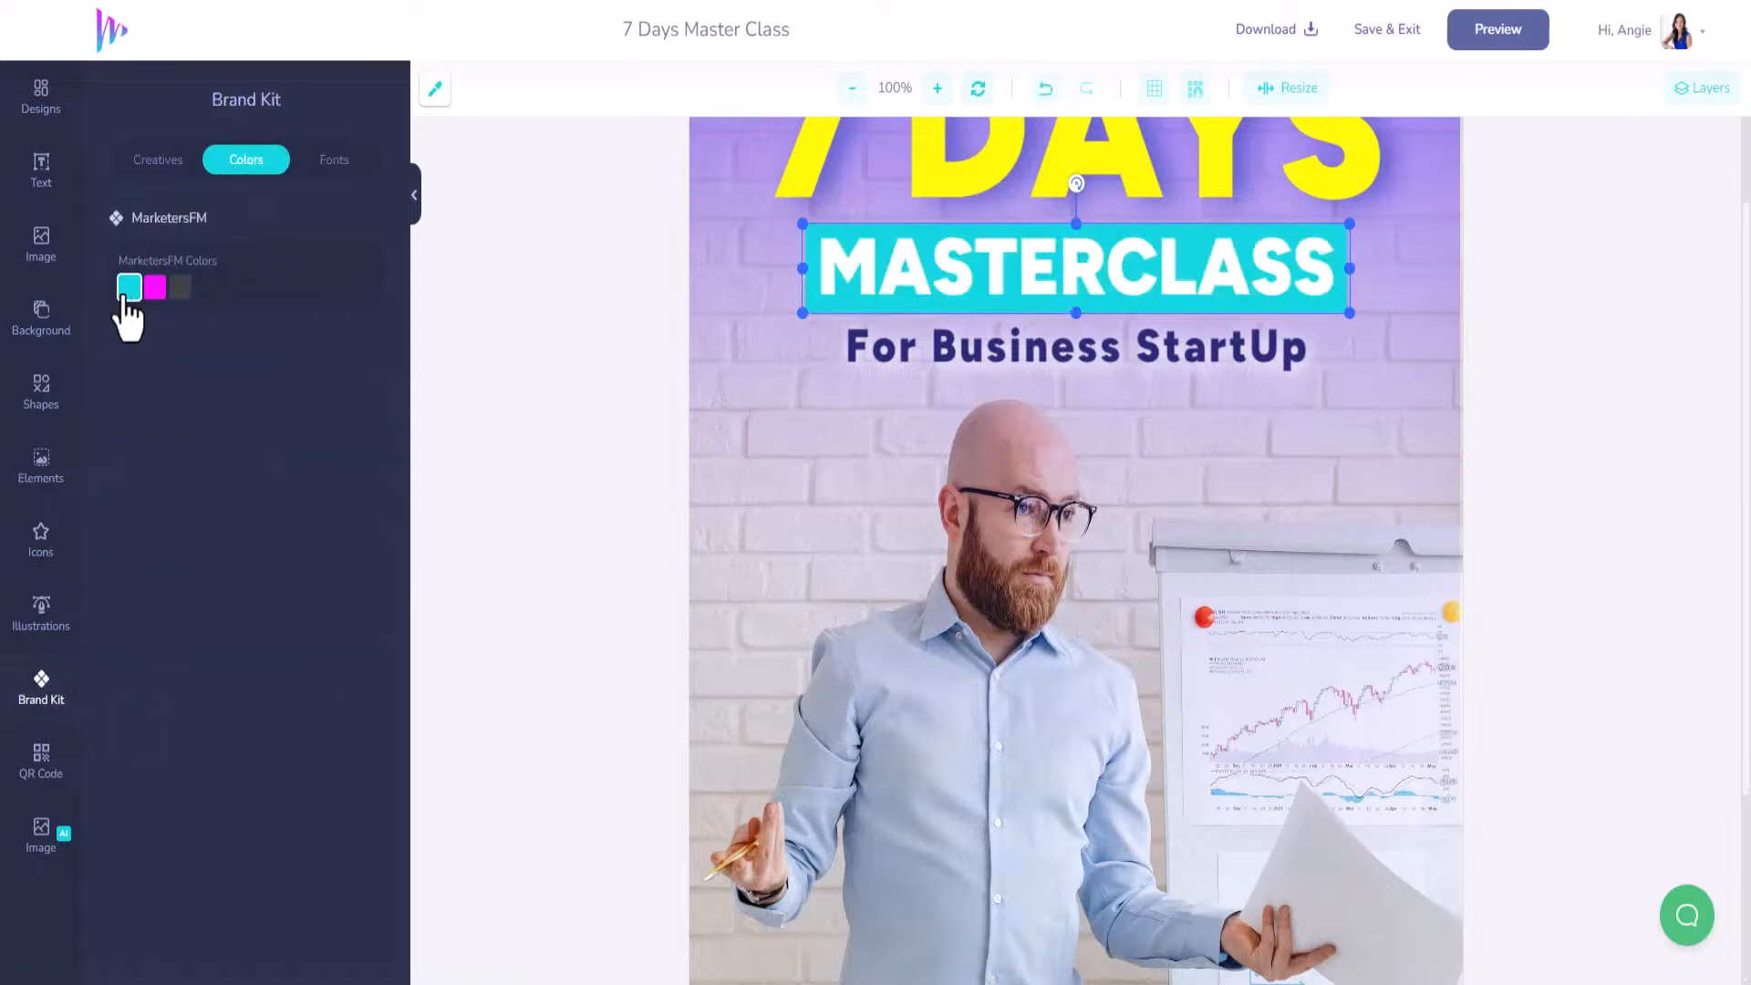
Make the For Business StartUp line the brand dark grey.
left_click(1089, 347)
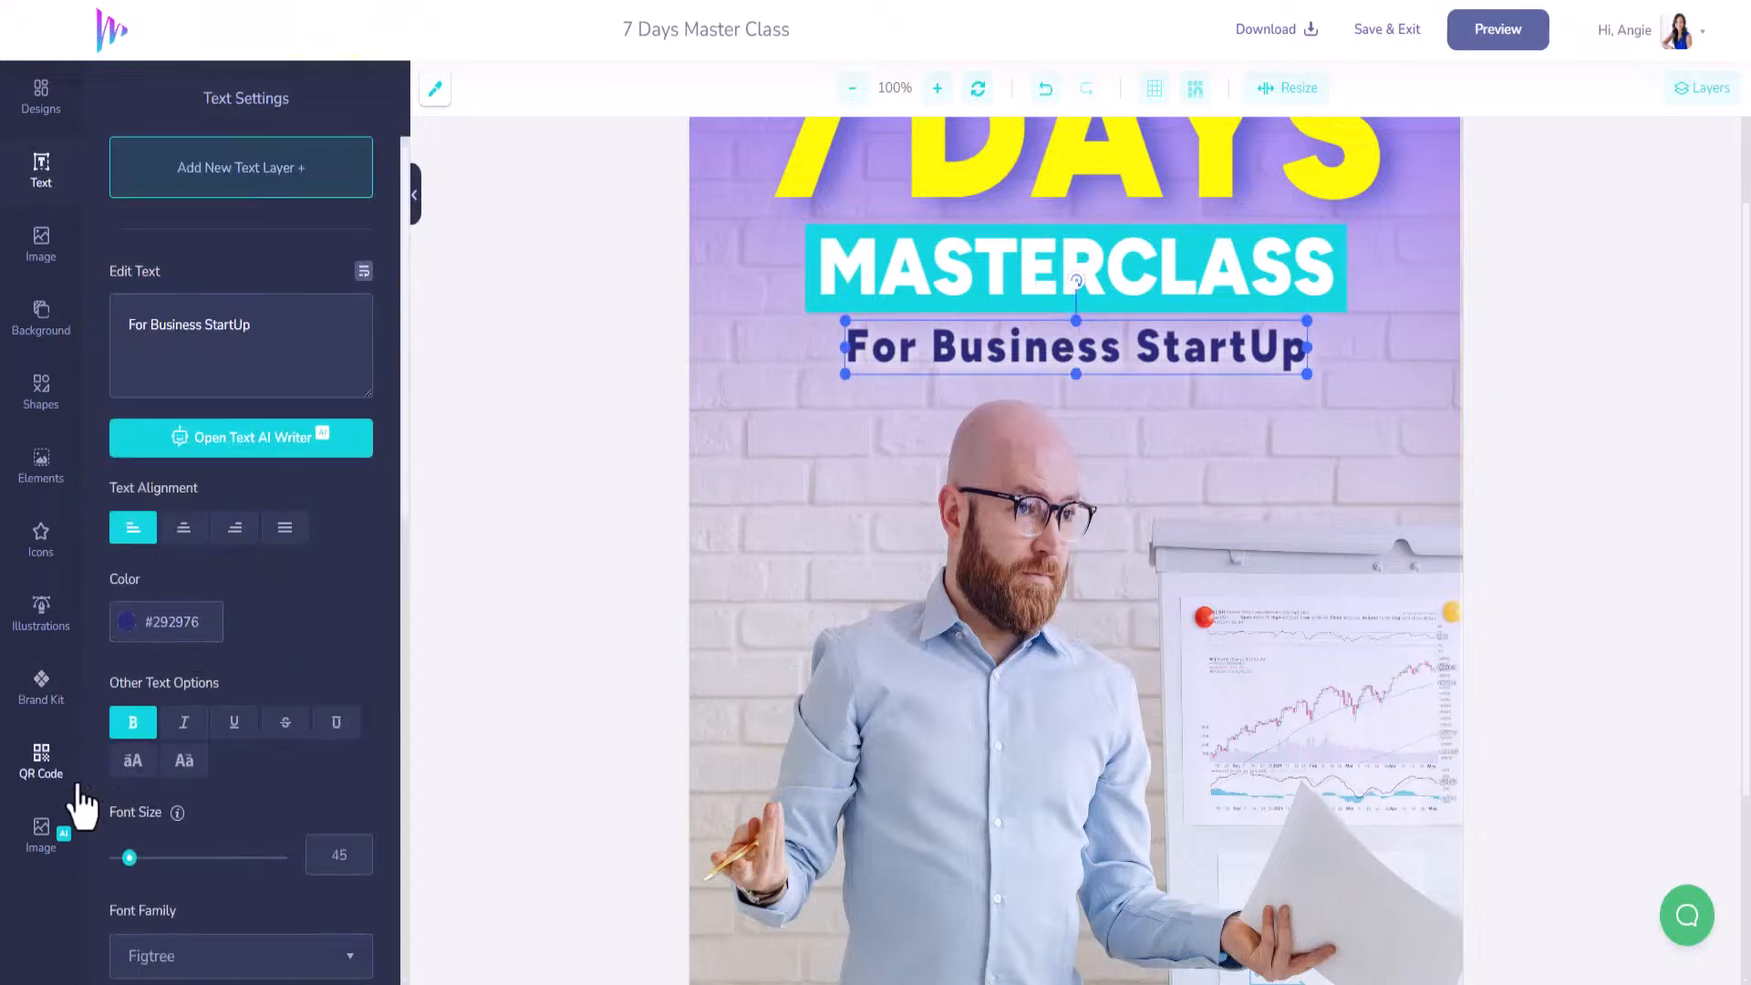
left_click(42, 688)
left_click(182, 288)
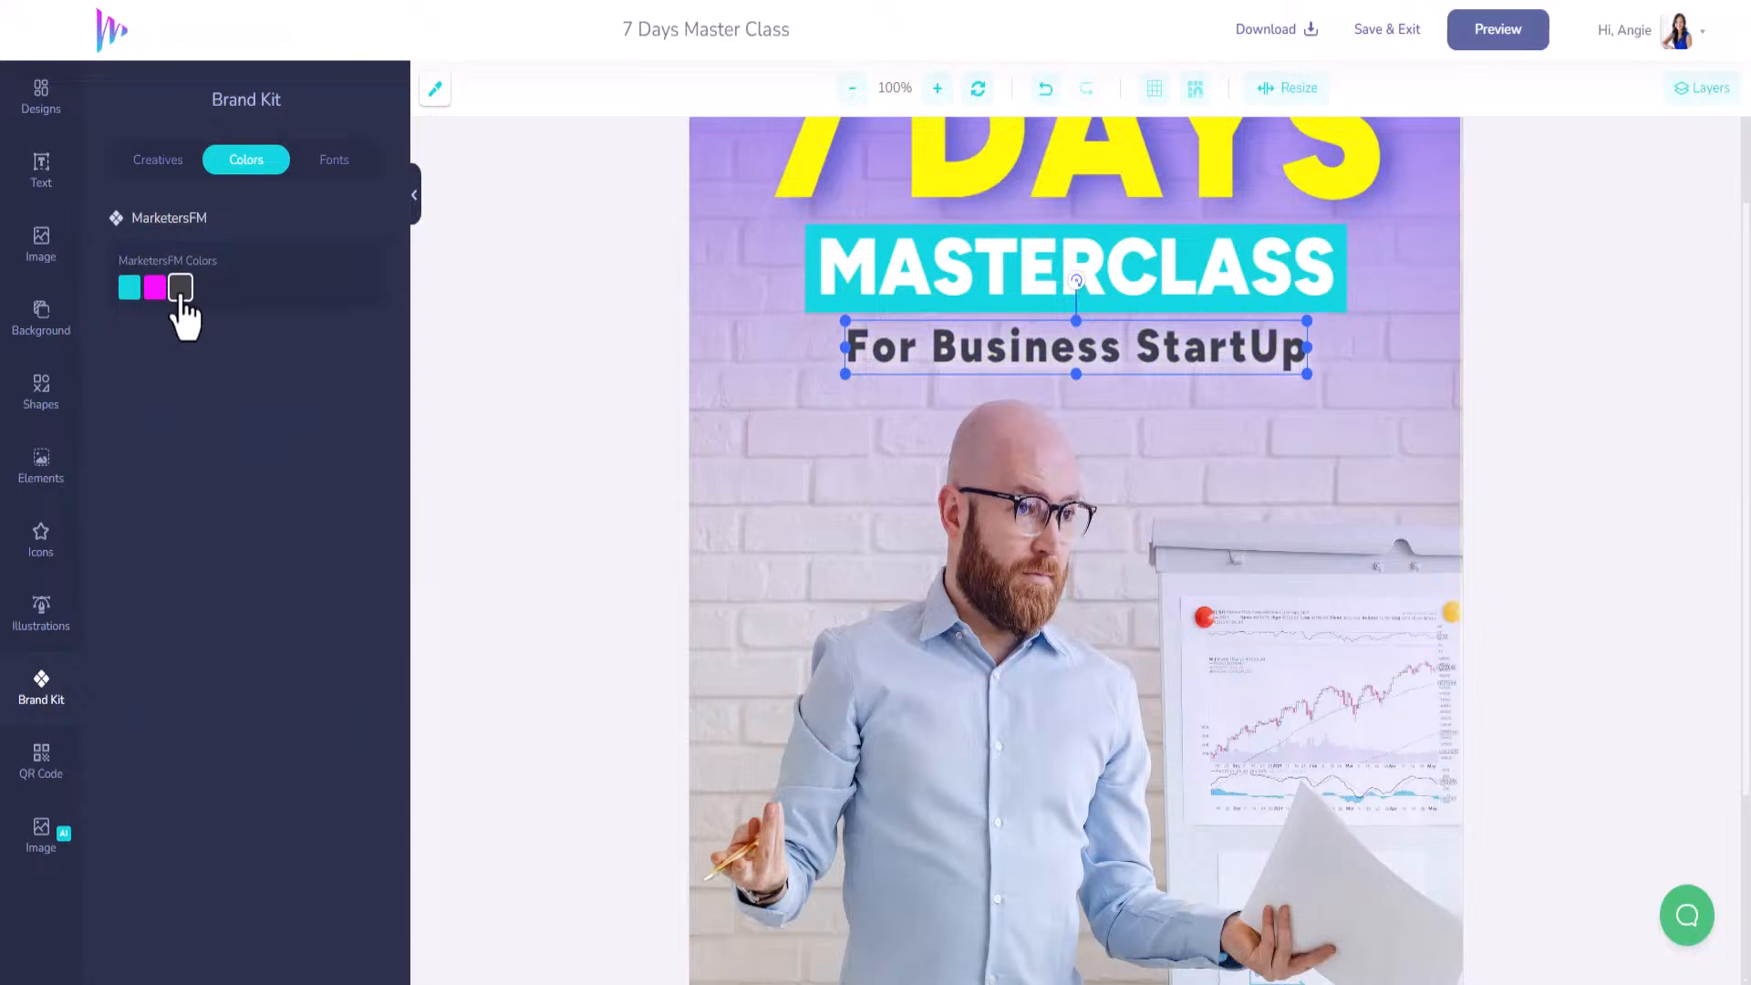
scroll(1211, 484, "up", 3)
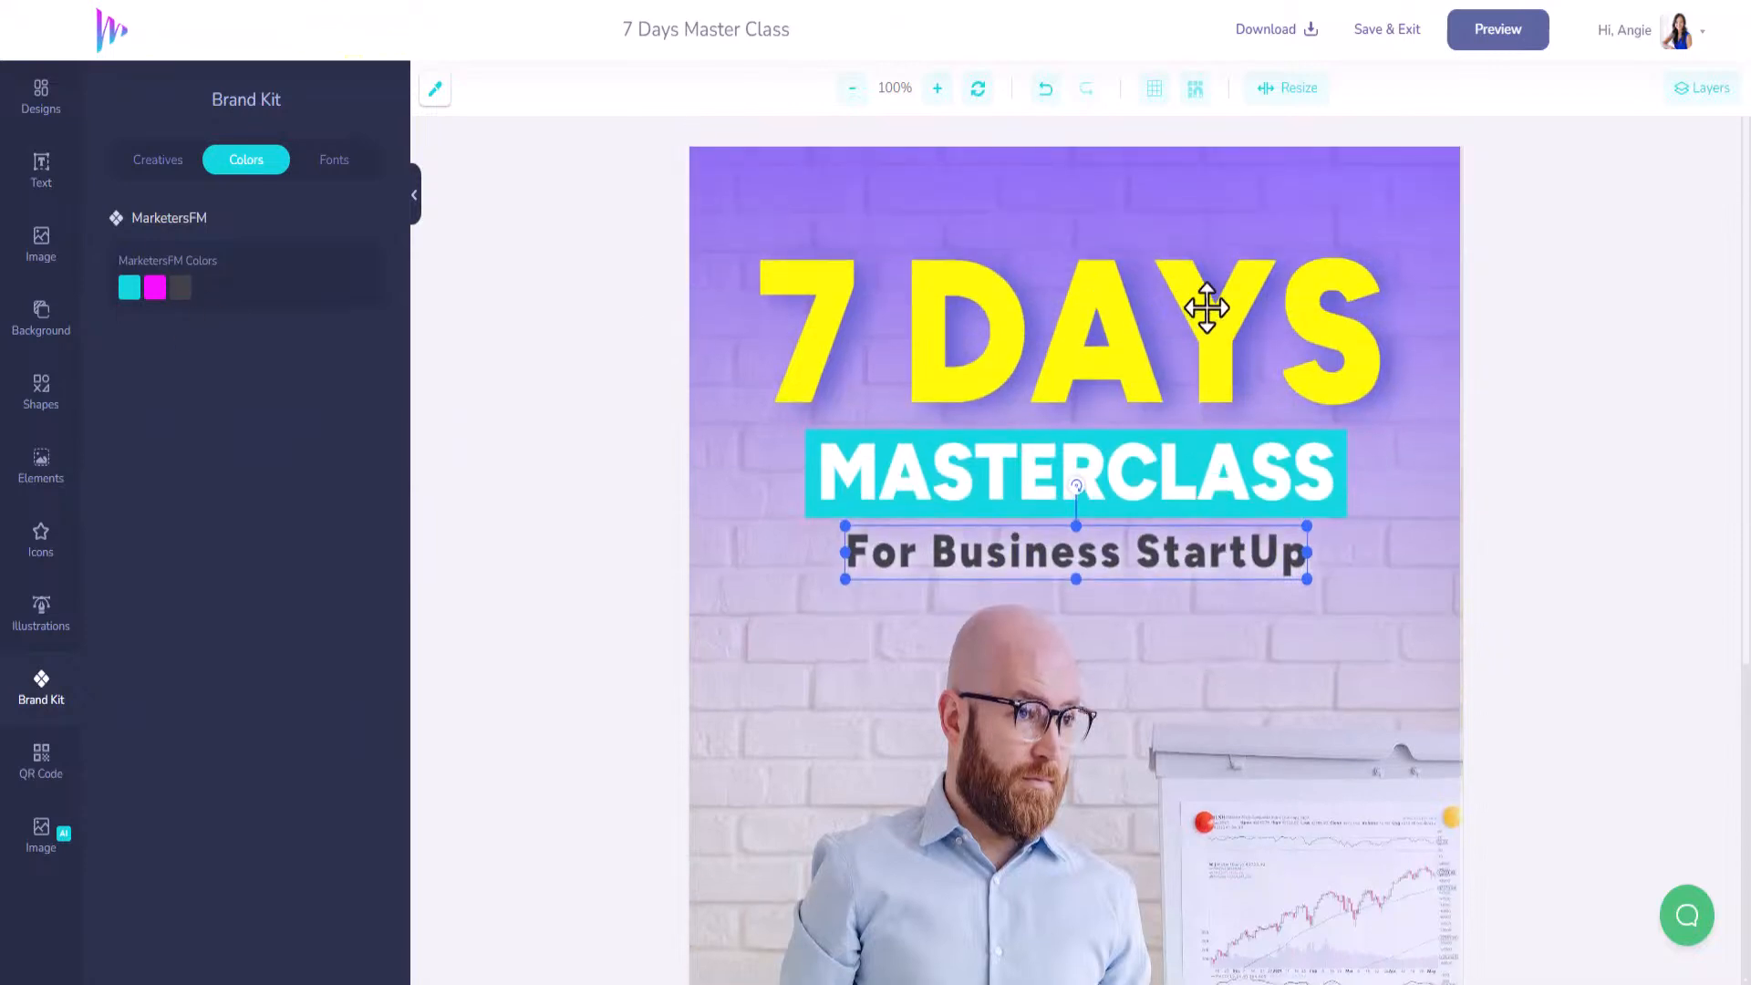
Change the 7 DAYS heading colour to white (#FFFFFF).
left_click(1209, 309)
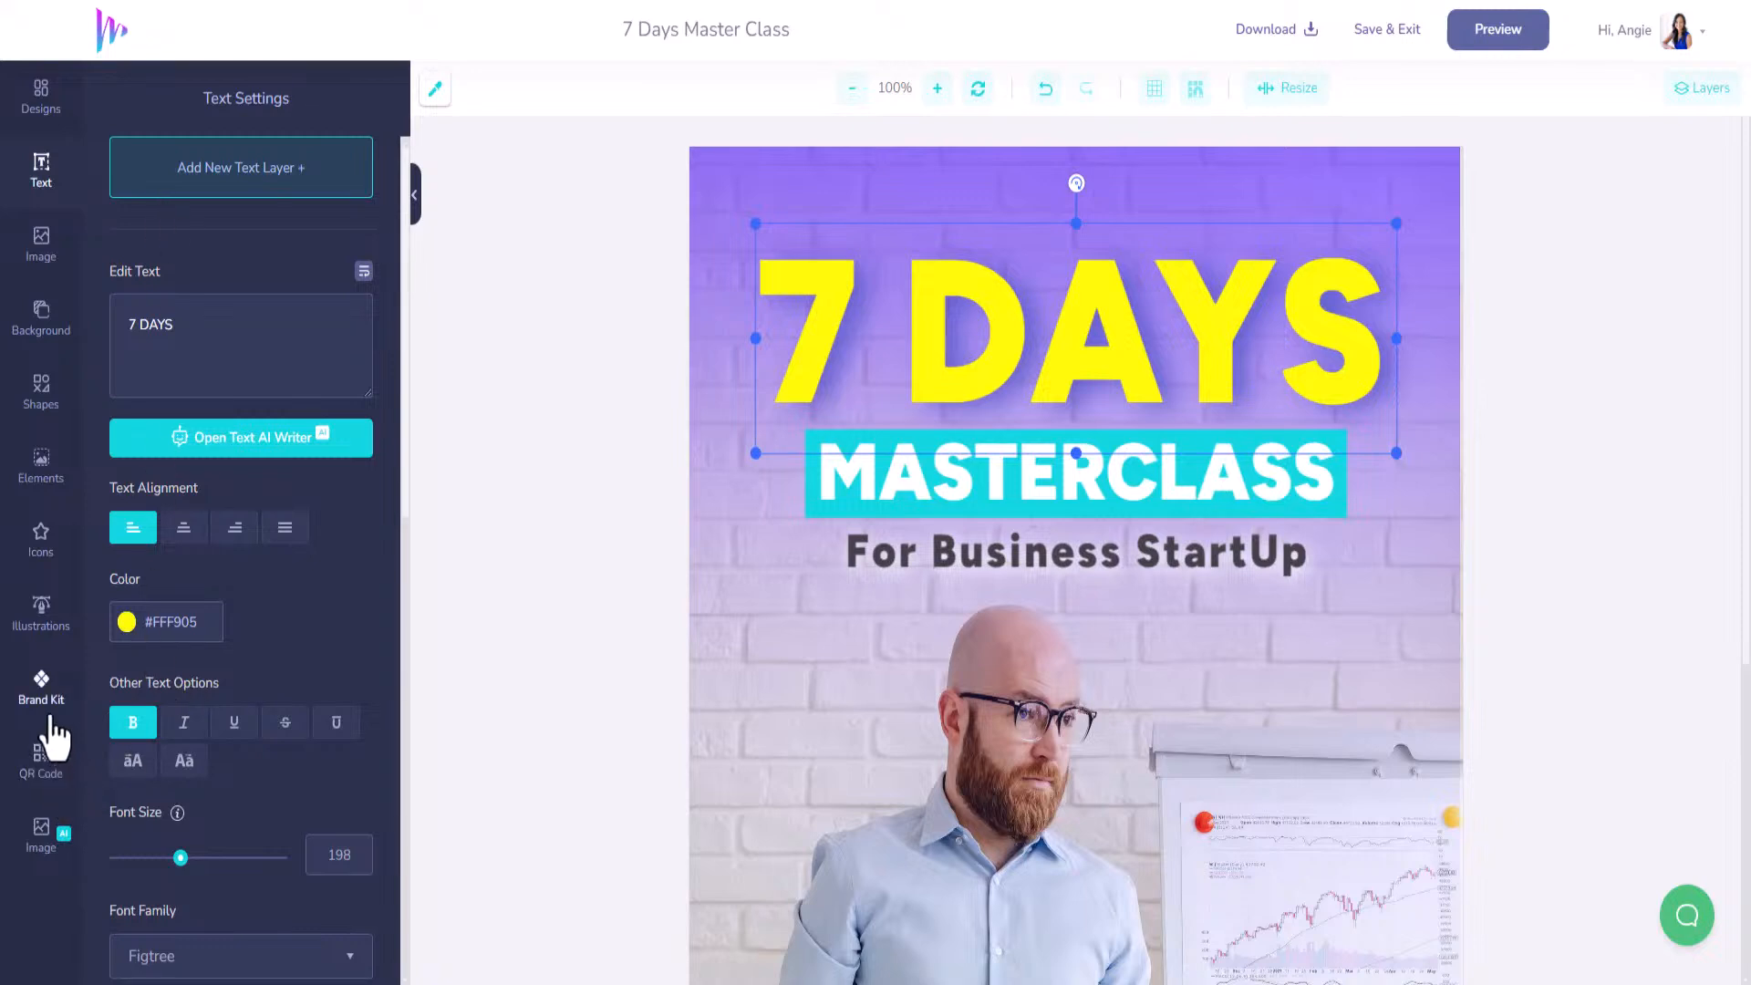
left_click(42, 686)
left_click(155, 290)
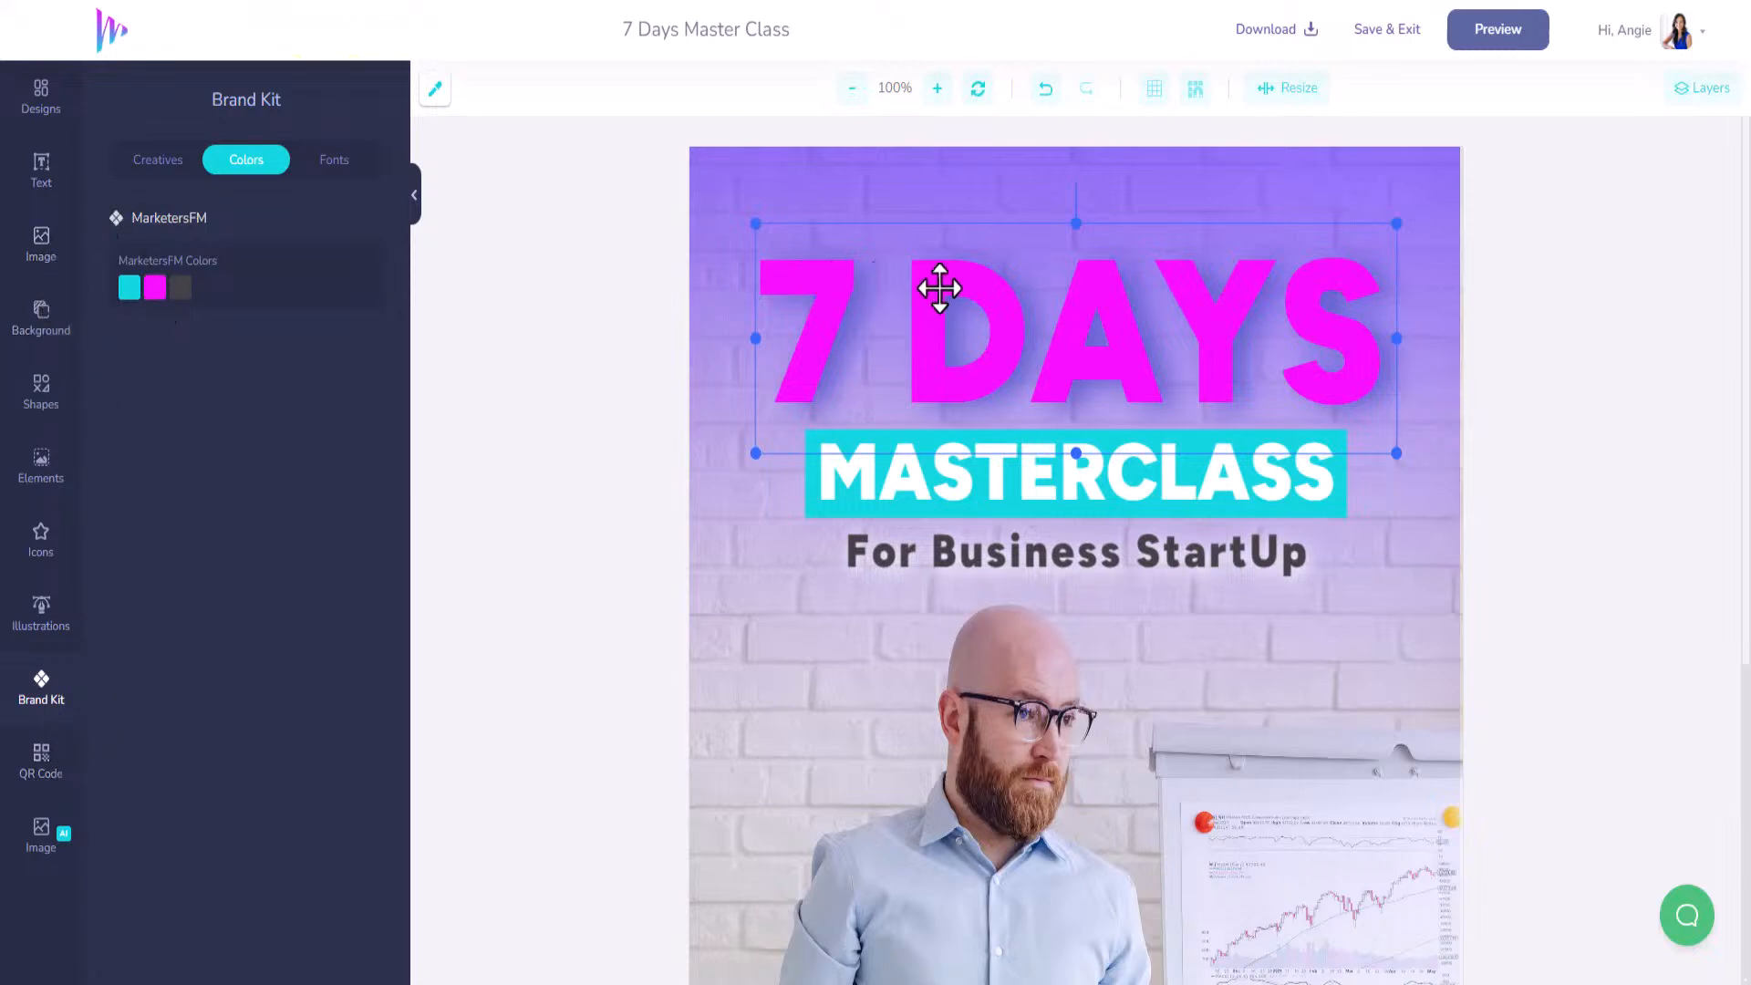
left_click(939, 282)
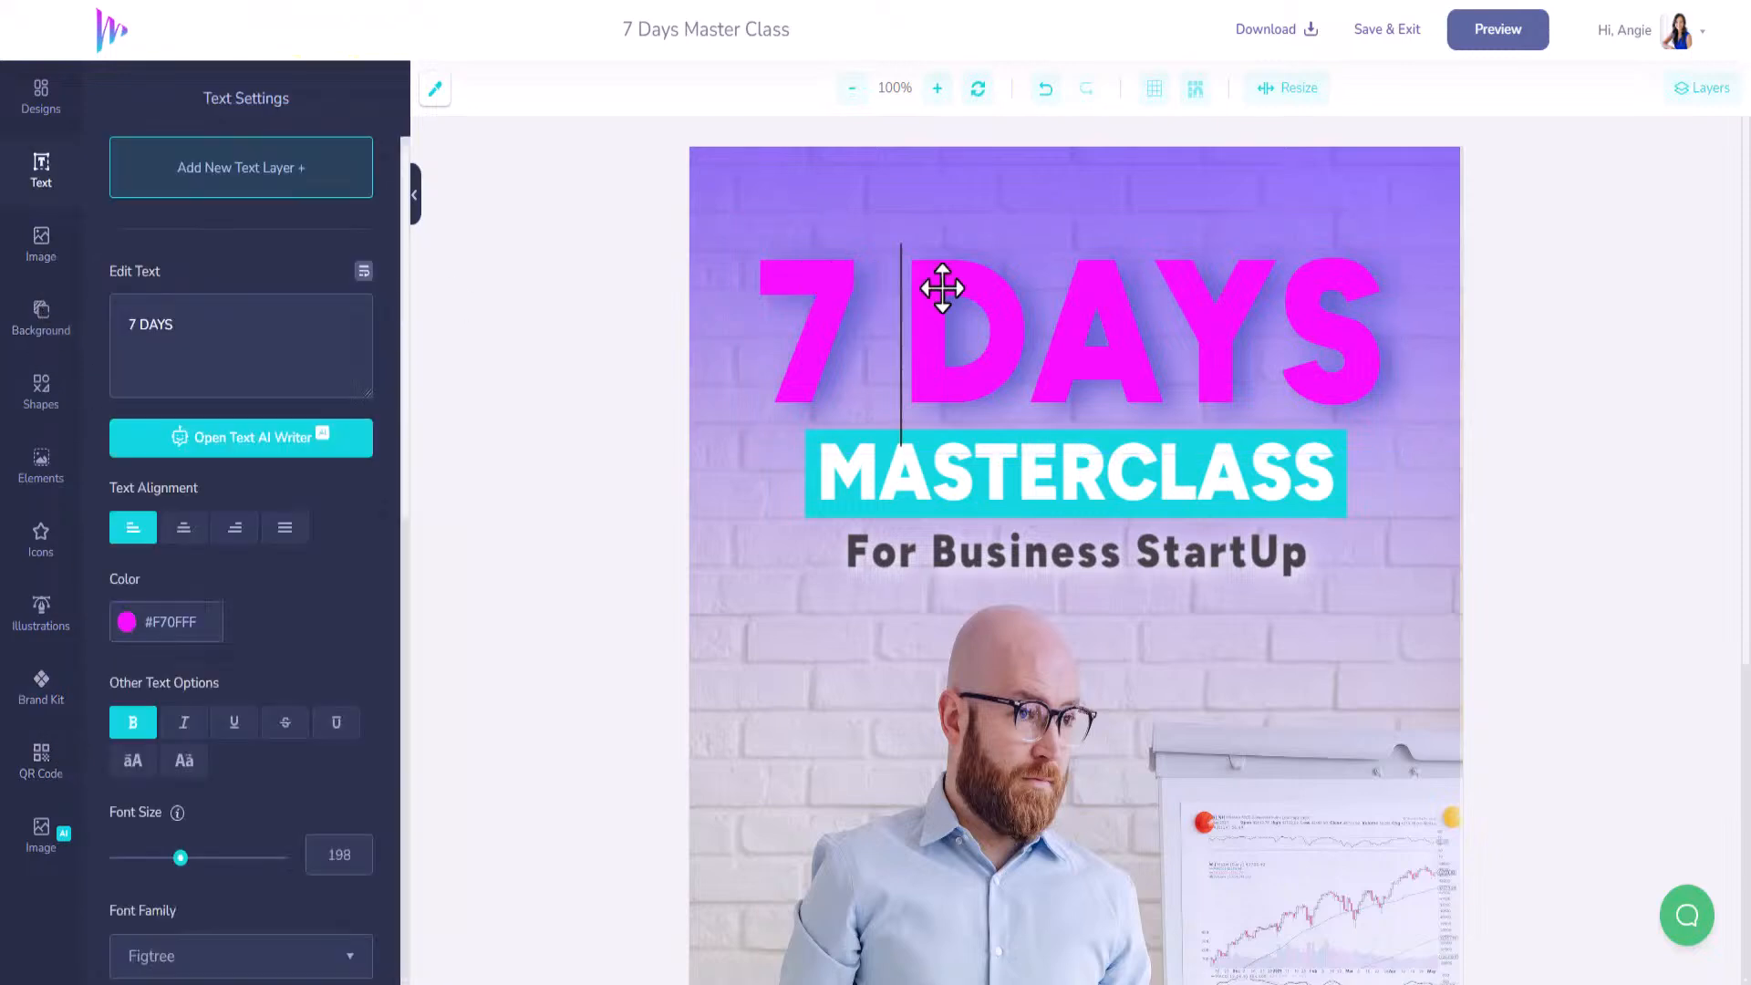
left_click(132, 630)
left_click_drag(137, 659, 115, 649)
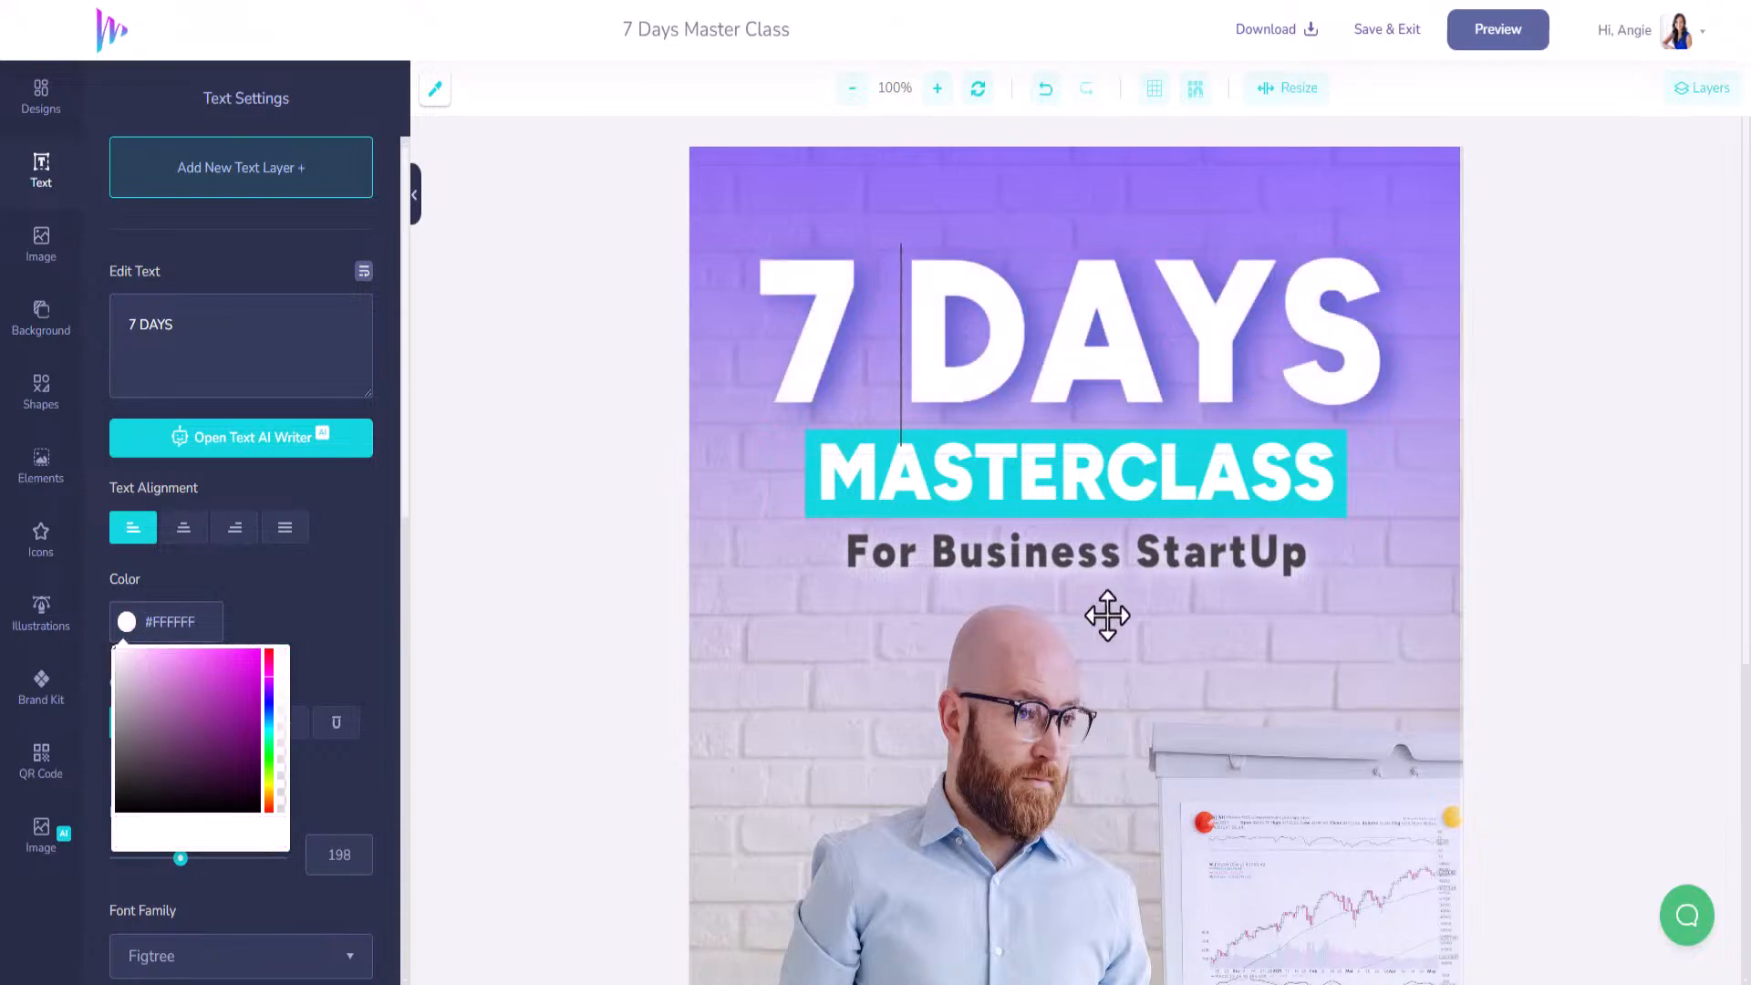
left_click(1586, 270)
Delete the presenter photo from the cheatsheet.
scroll(1173, 634, "down", 2)
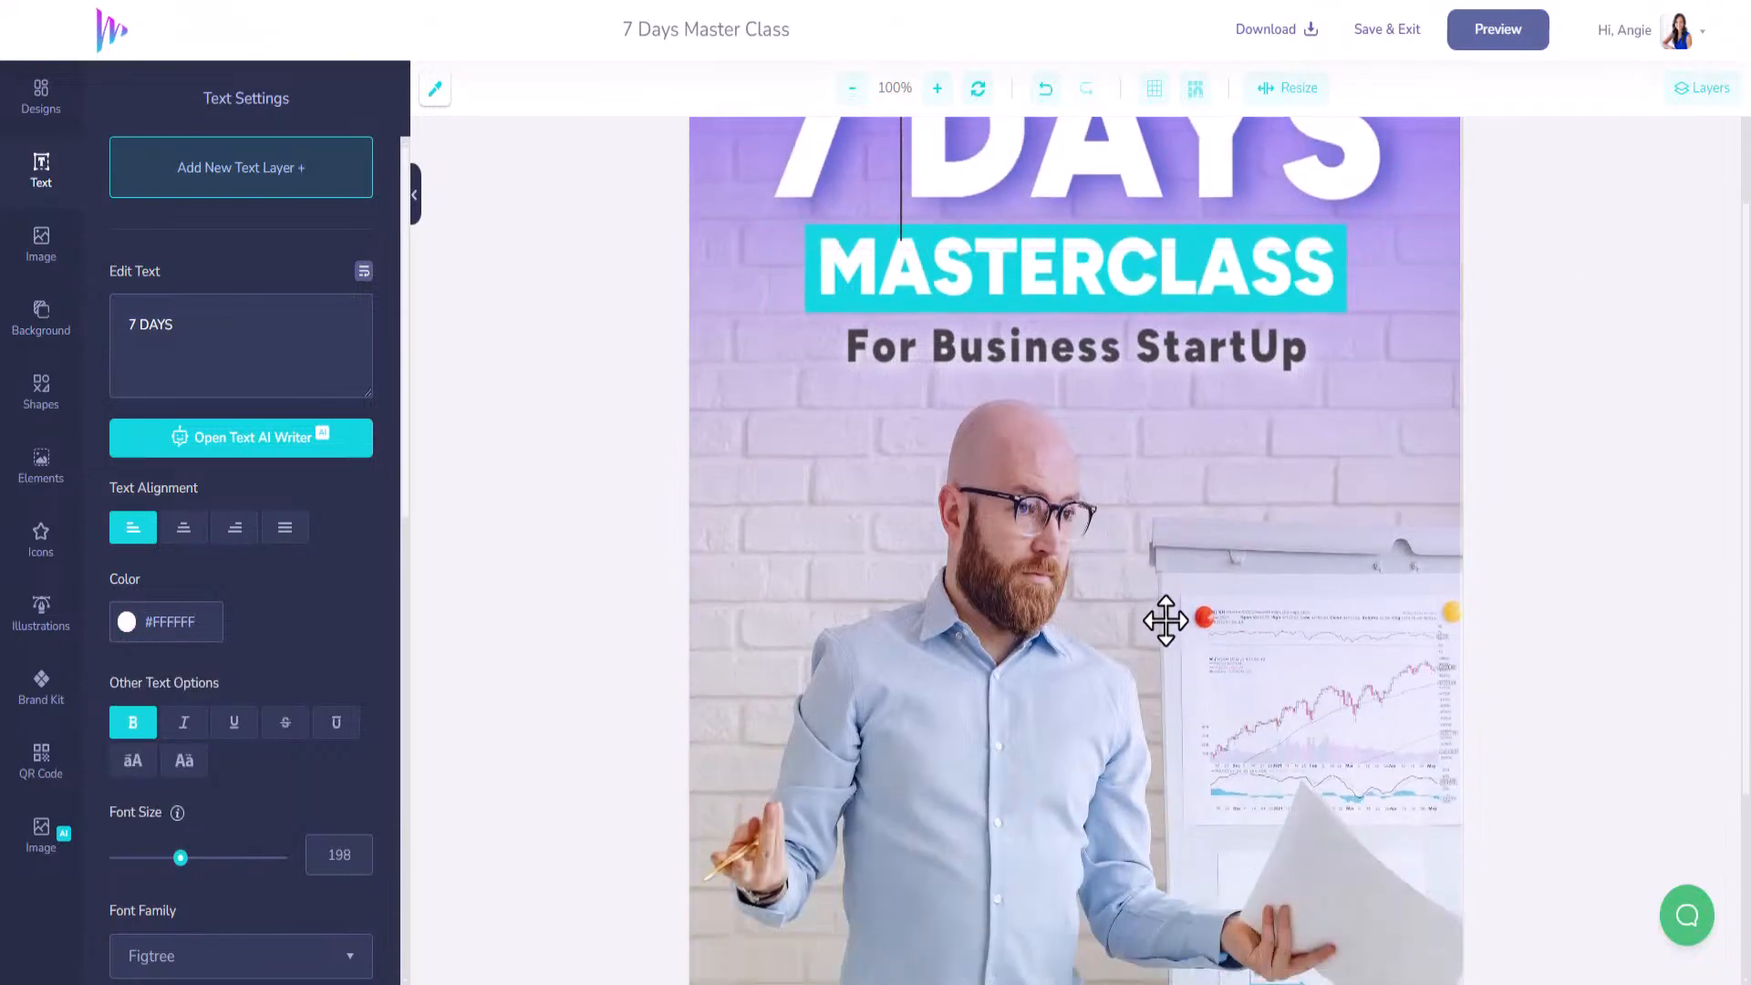
scroll(1165, 621, "down", 2)
left_click(1055, 567)
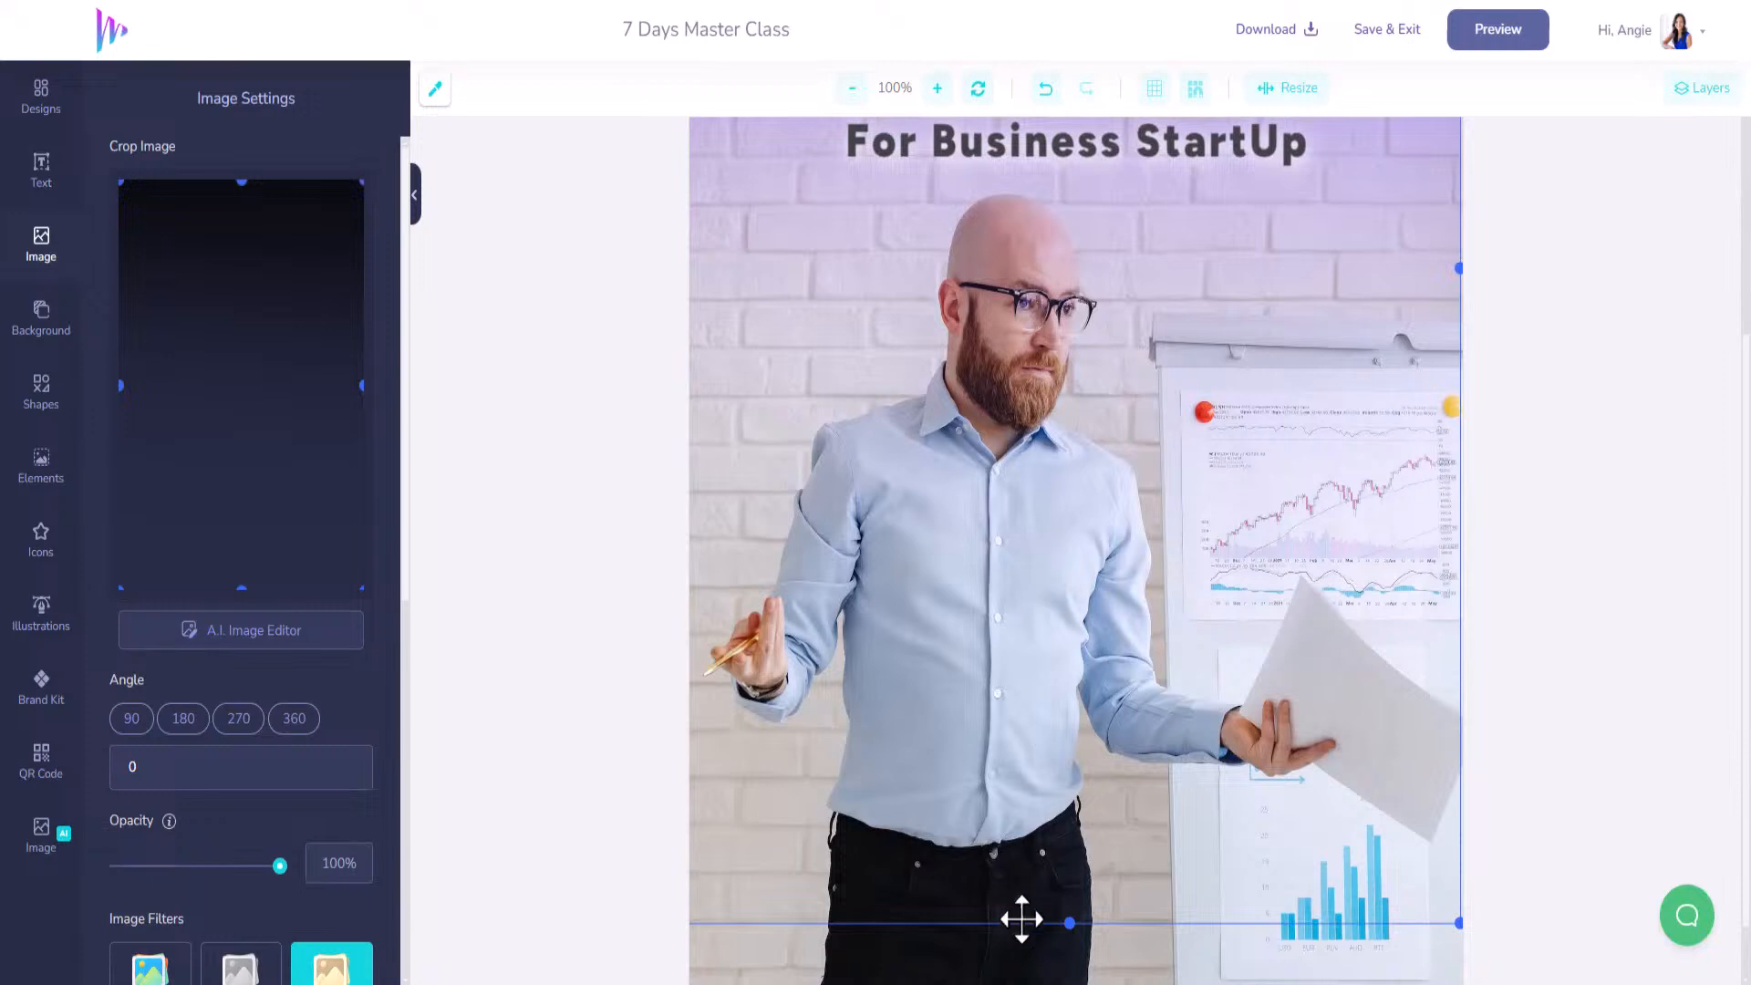
key("Delete")
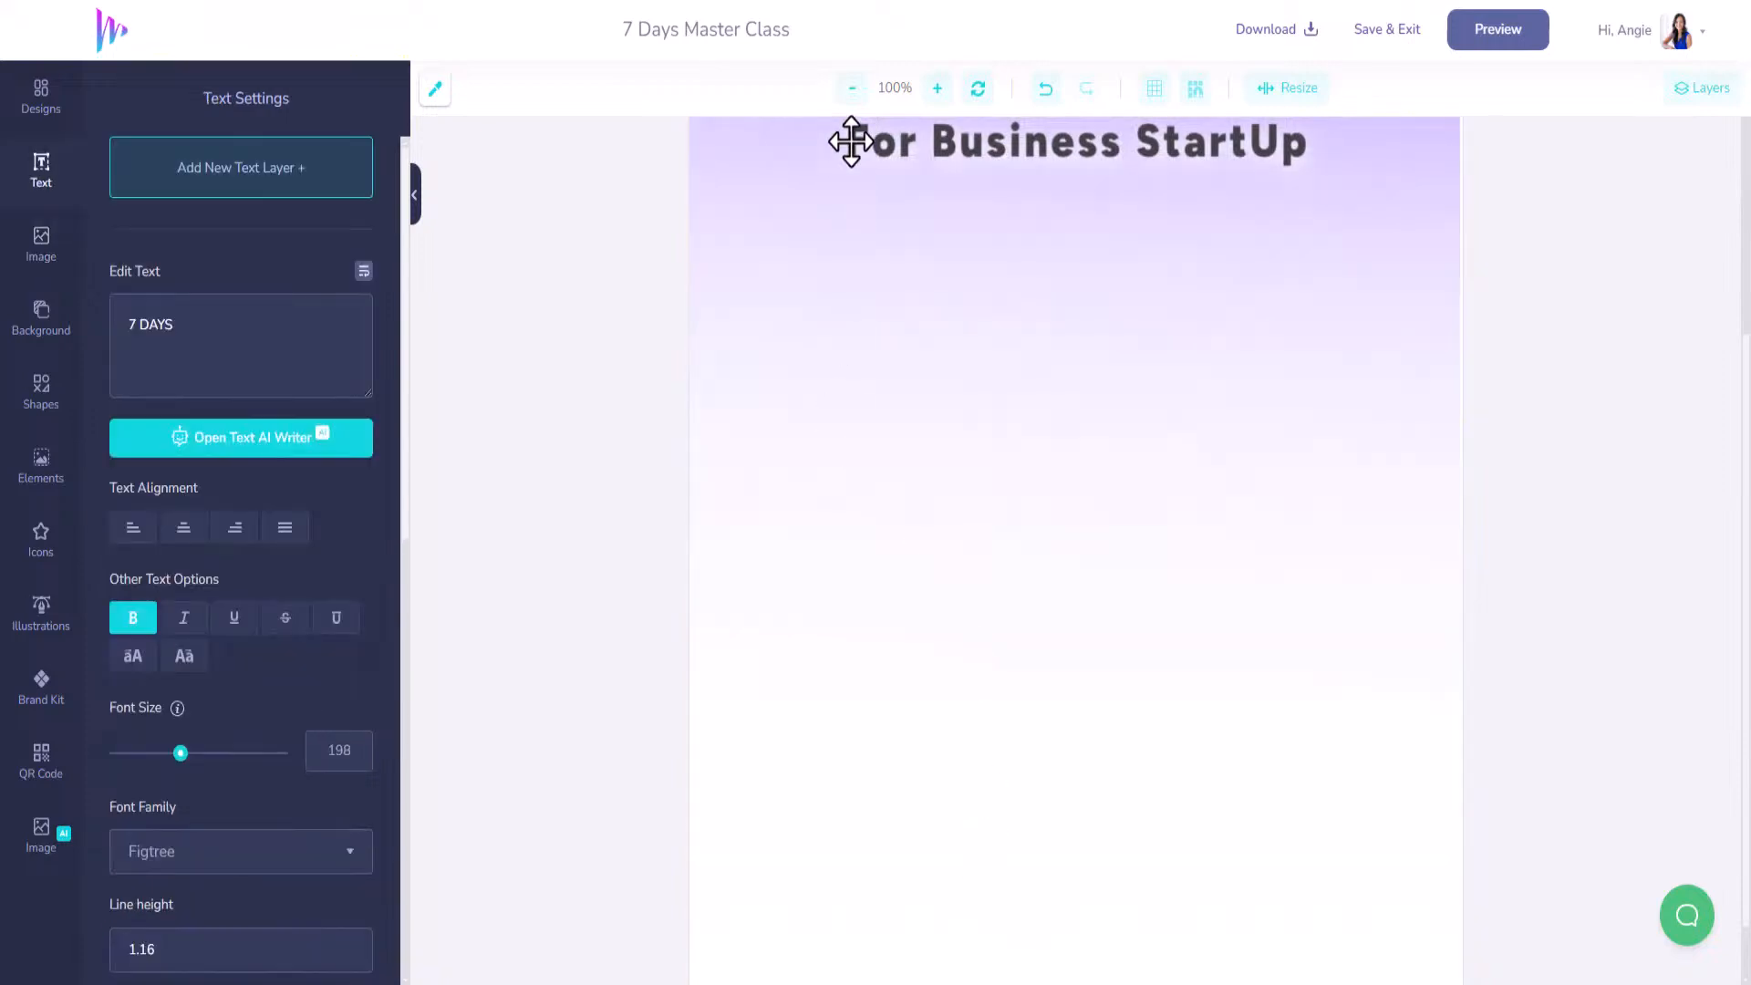
Zoom out to 70% and generate a QR code for the website URL.
left_click(854, 99)
left_click(854, 98)
left_click(854, 98)
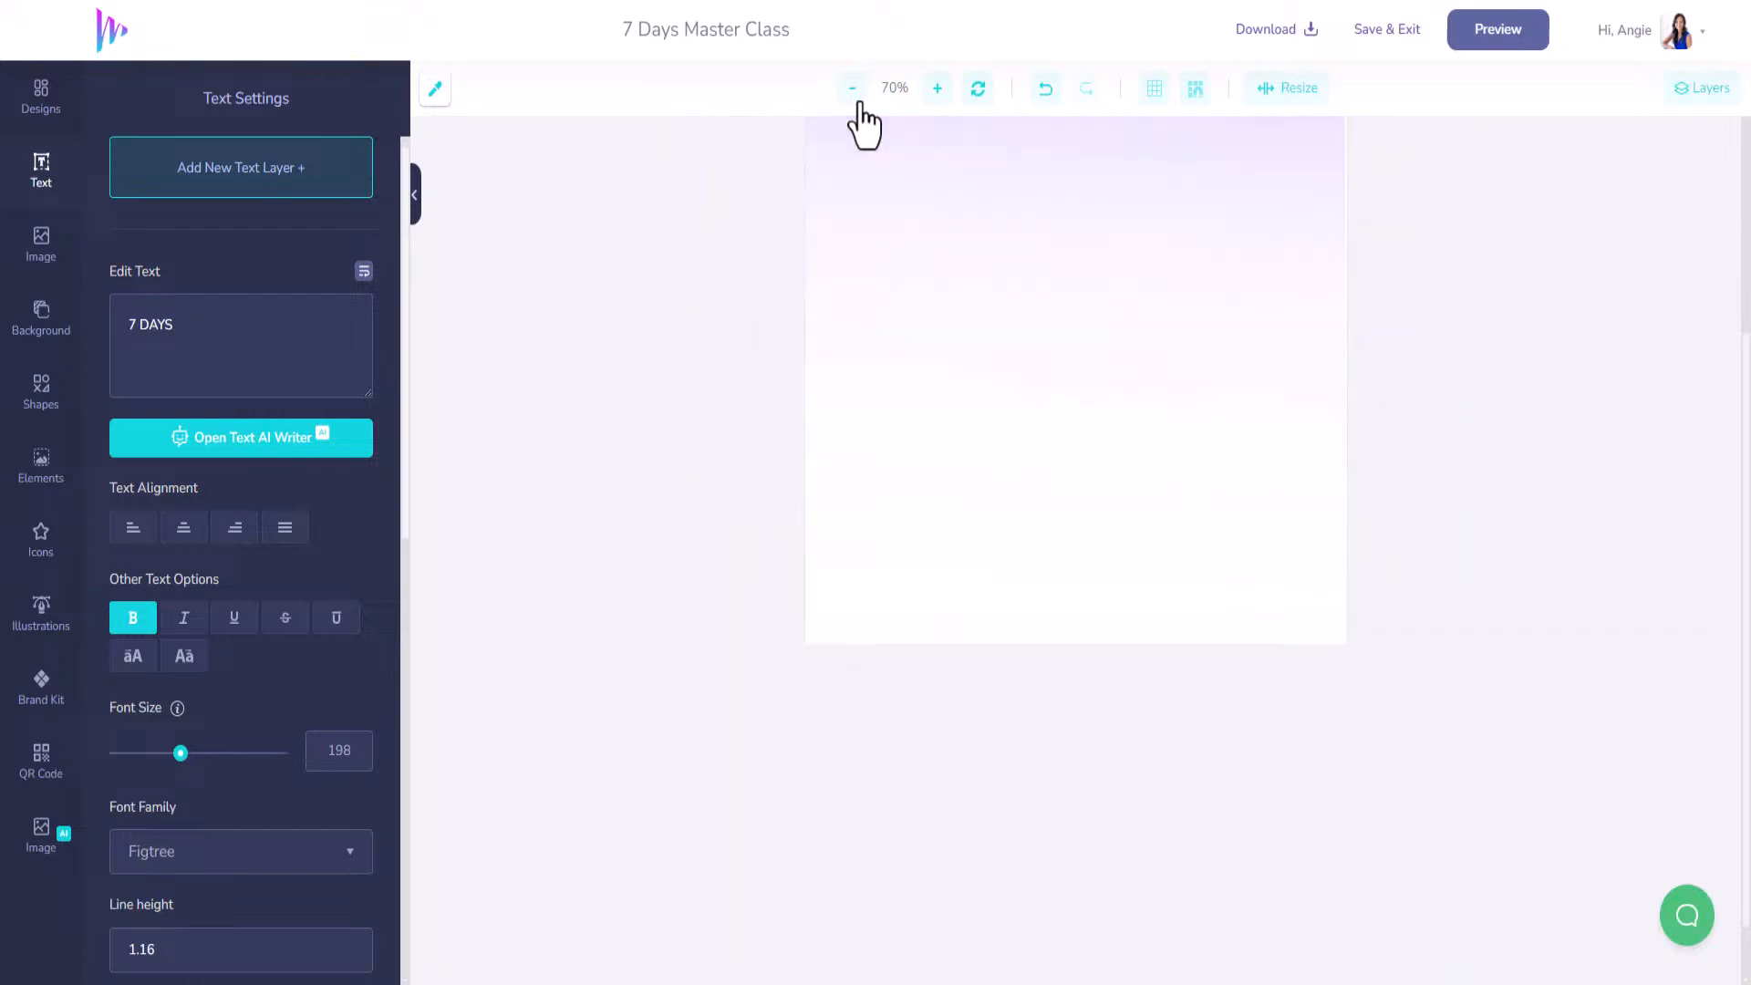
scroll(597, 666, "down", 1)
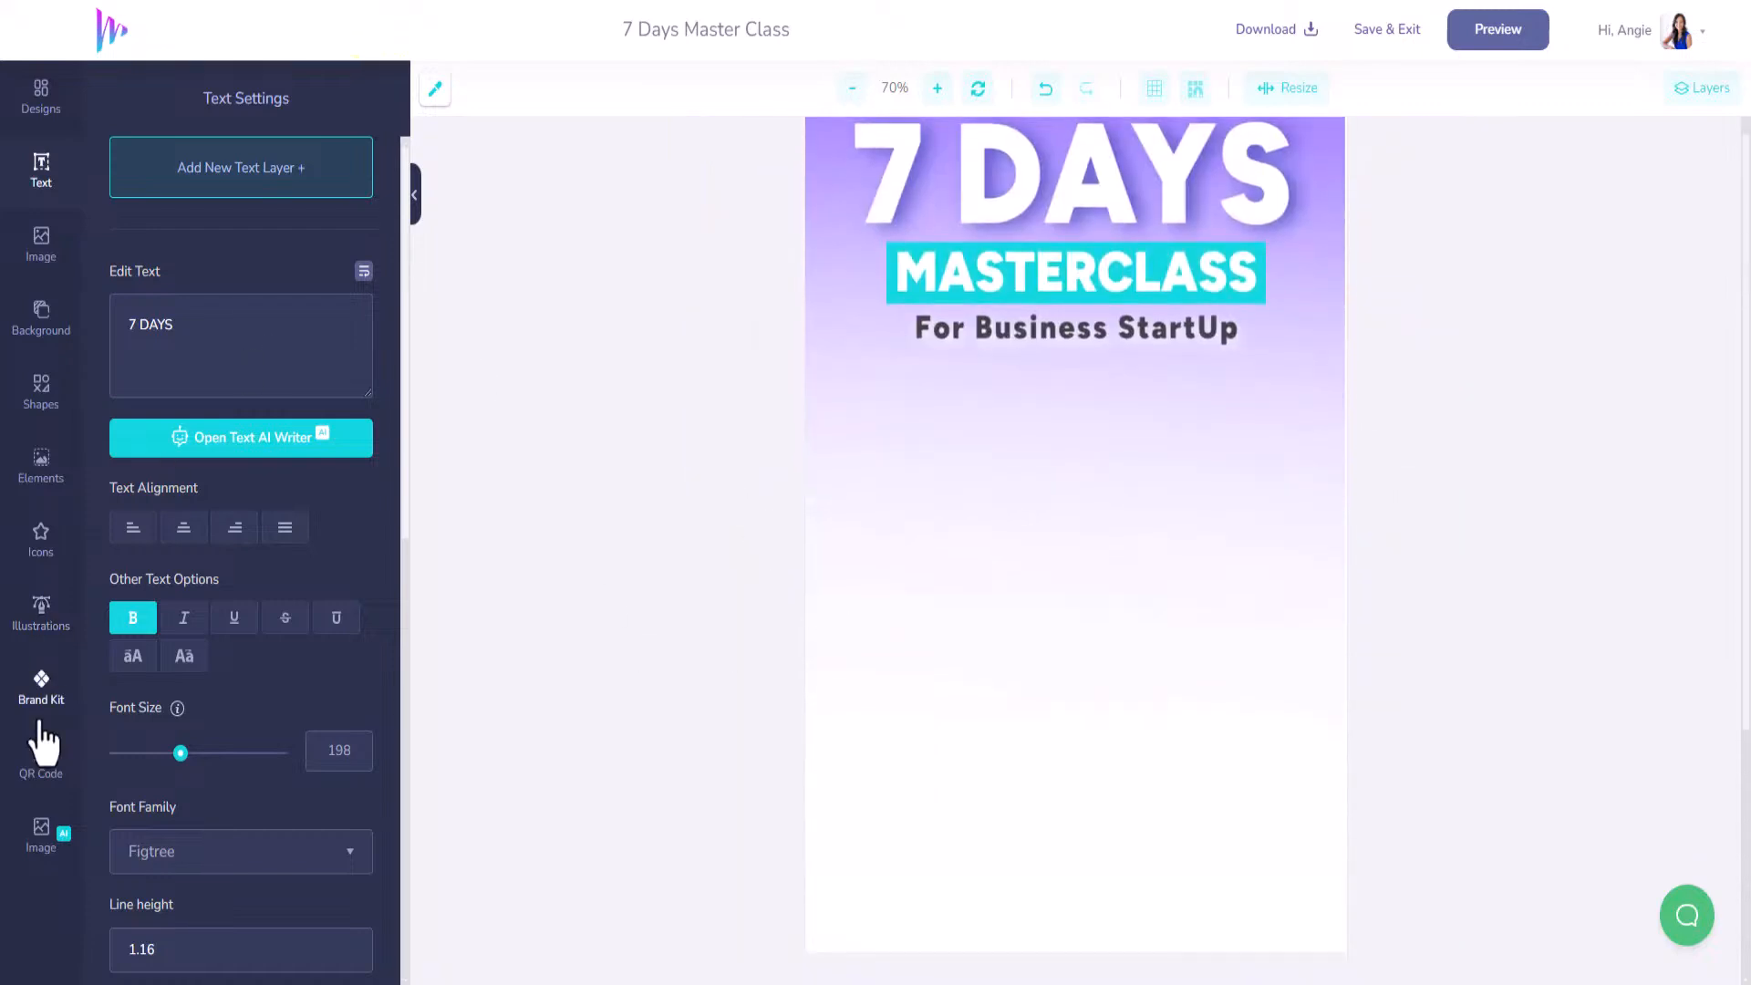
left_click(41, 762)
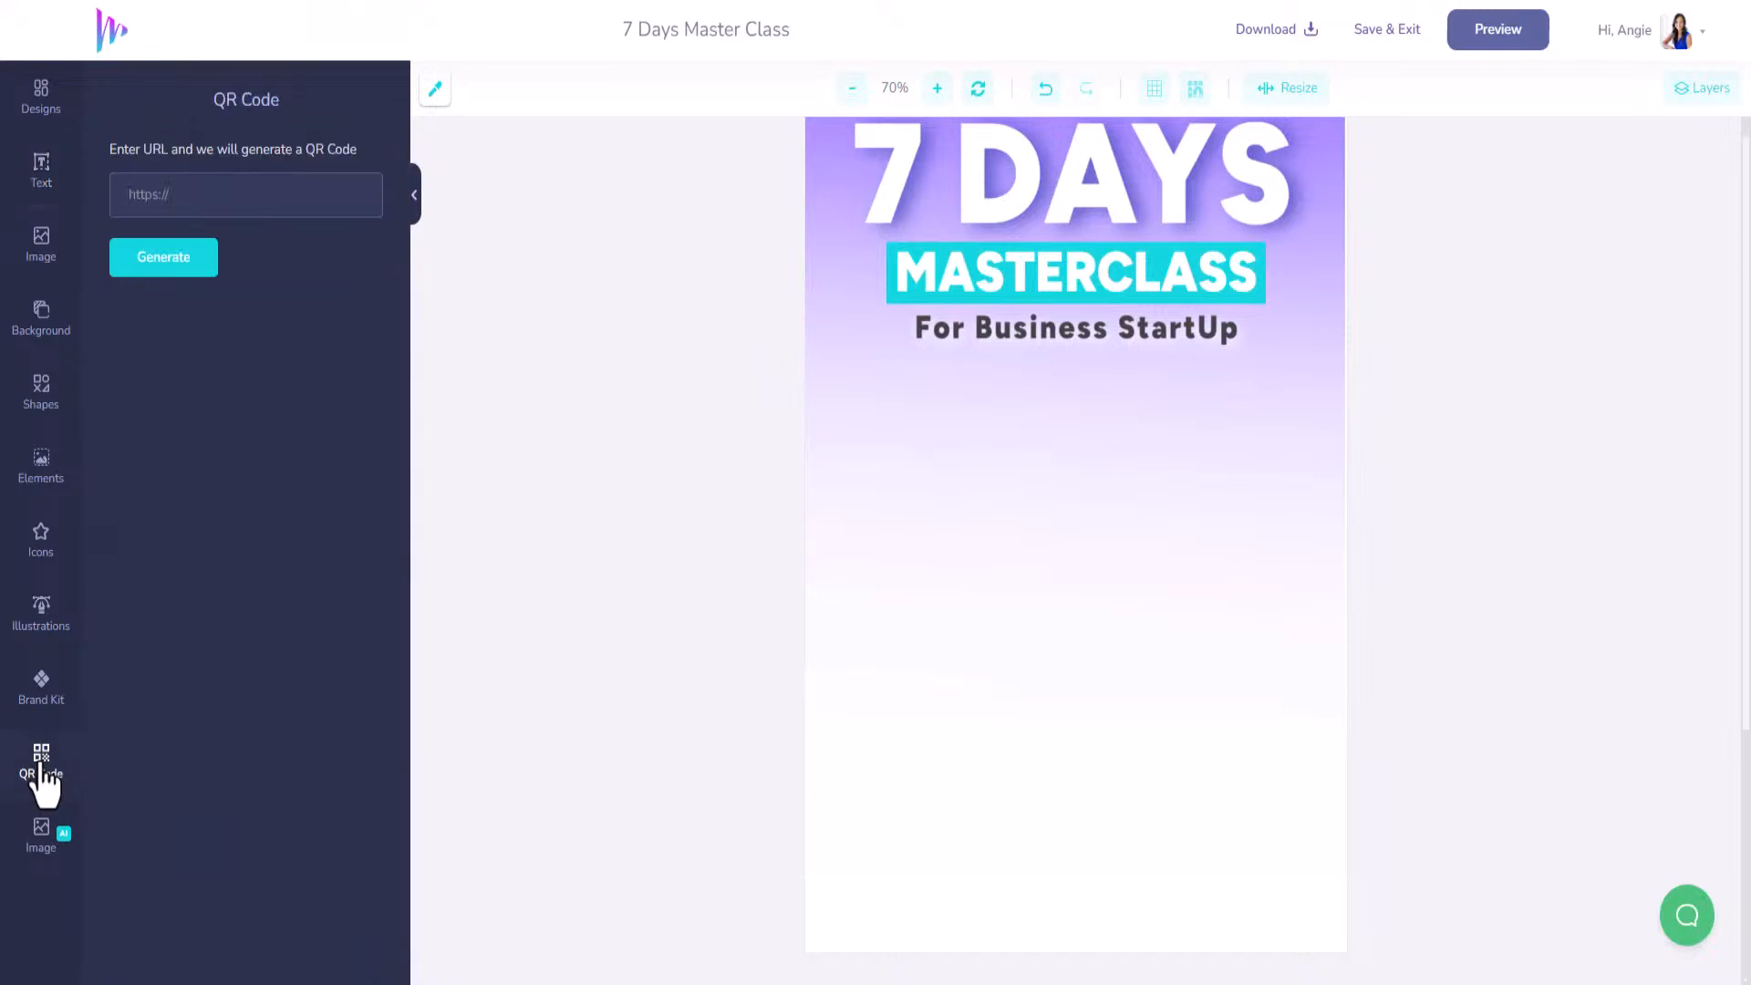
left_click(185, 196)
left_click(178, 271)
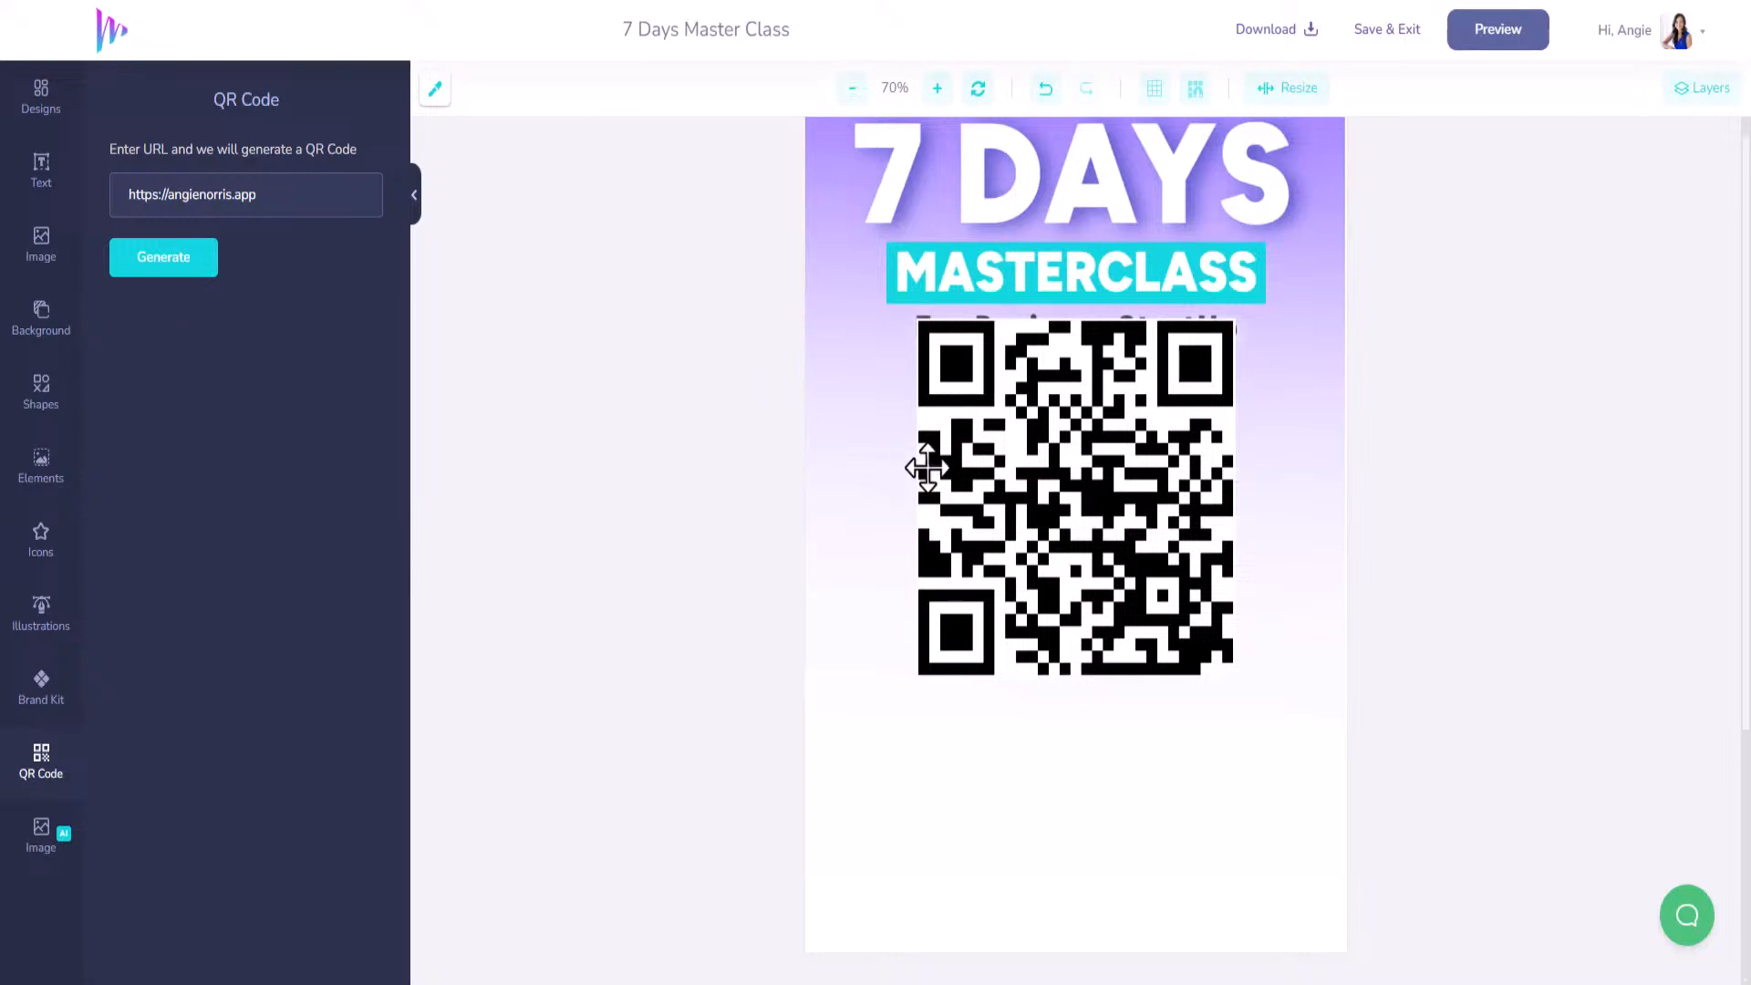
Shrink the QR code and place it just below the For Business StartUp subtitle.
left_click_drag(996, 459, 1006, 650)
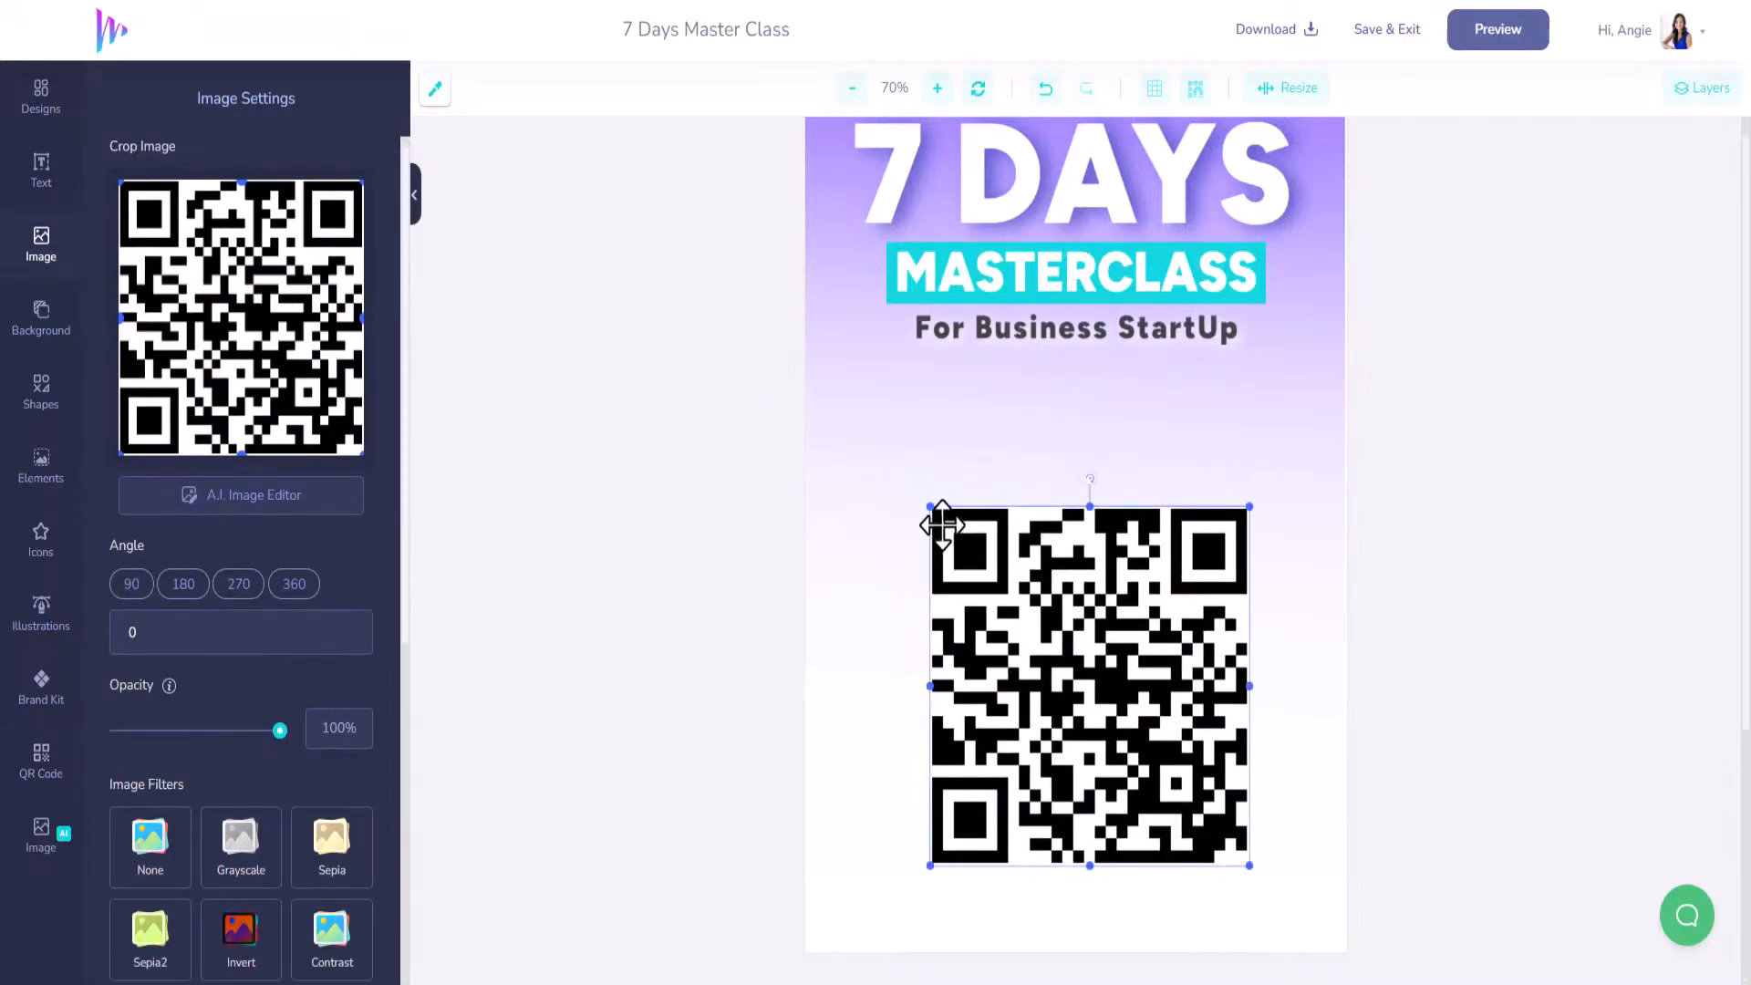
left_click_drag(927, 505, 1064, 657)
left_click_drag(1145, 735, 1218, 450)
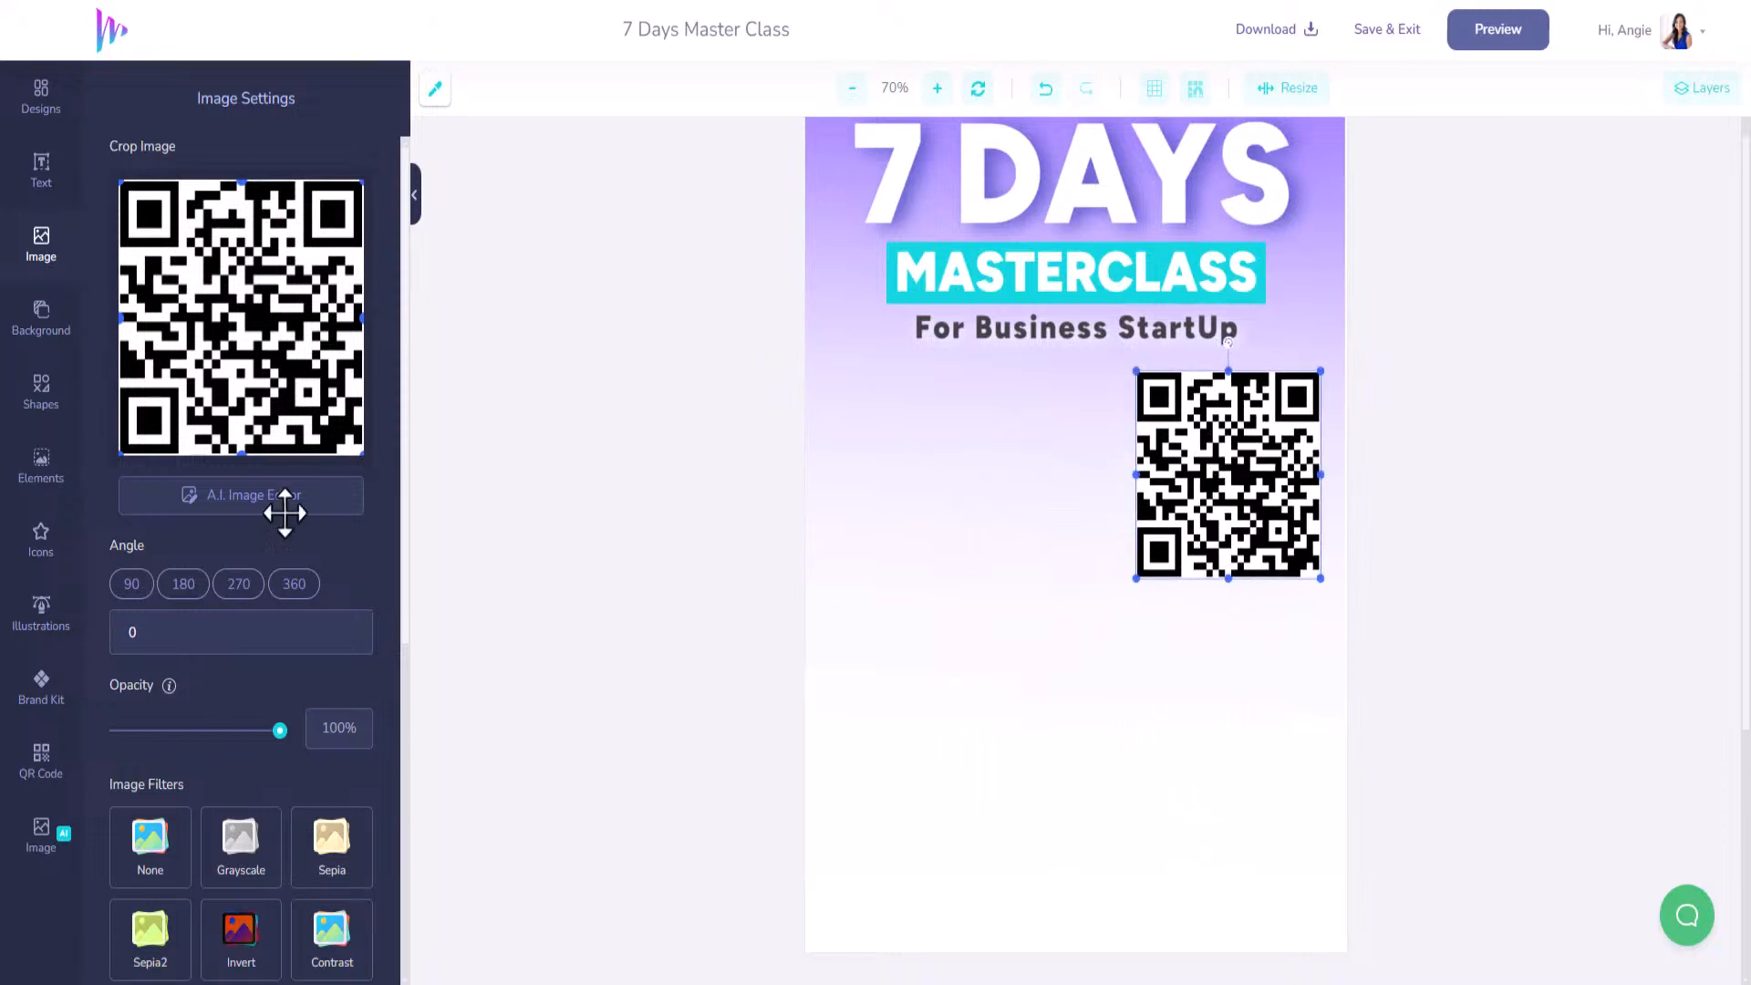
left_click(41, 246)
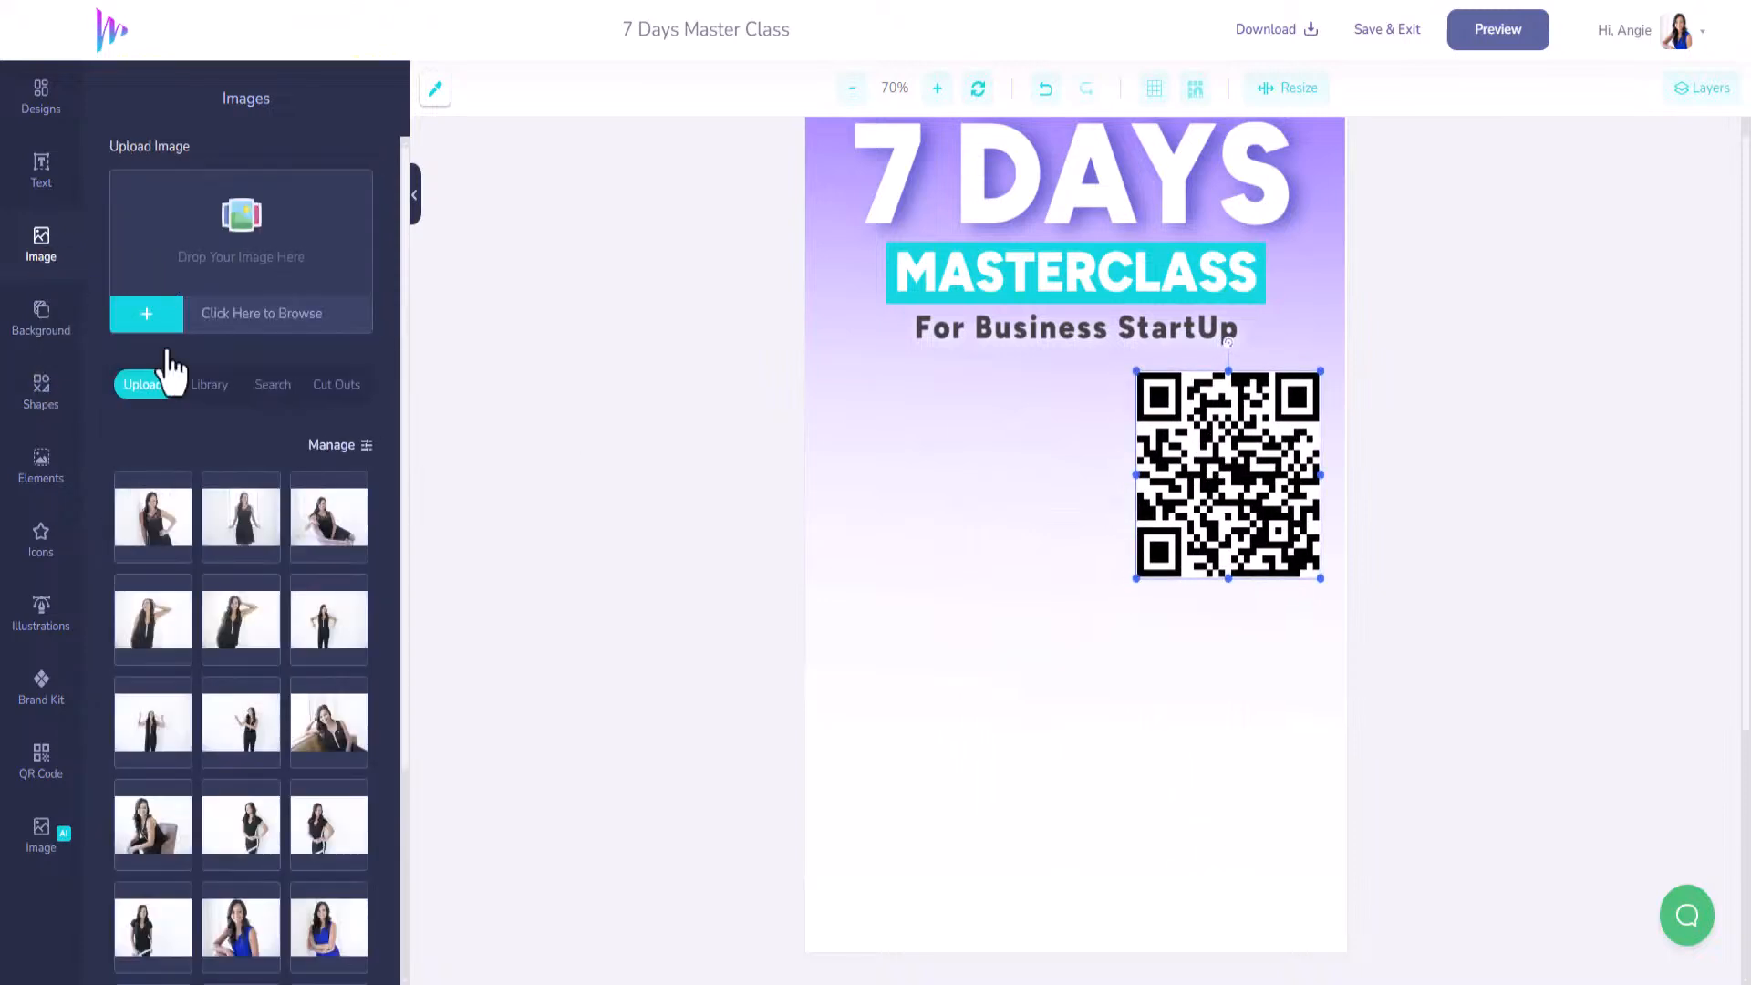
scroll(221, 769, "down", 3)
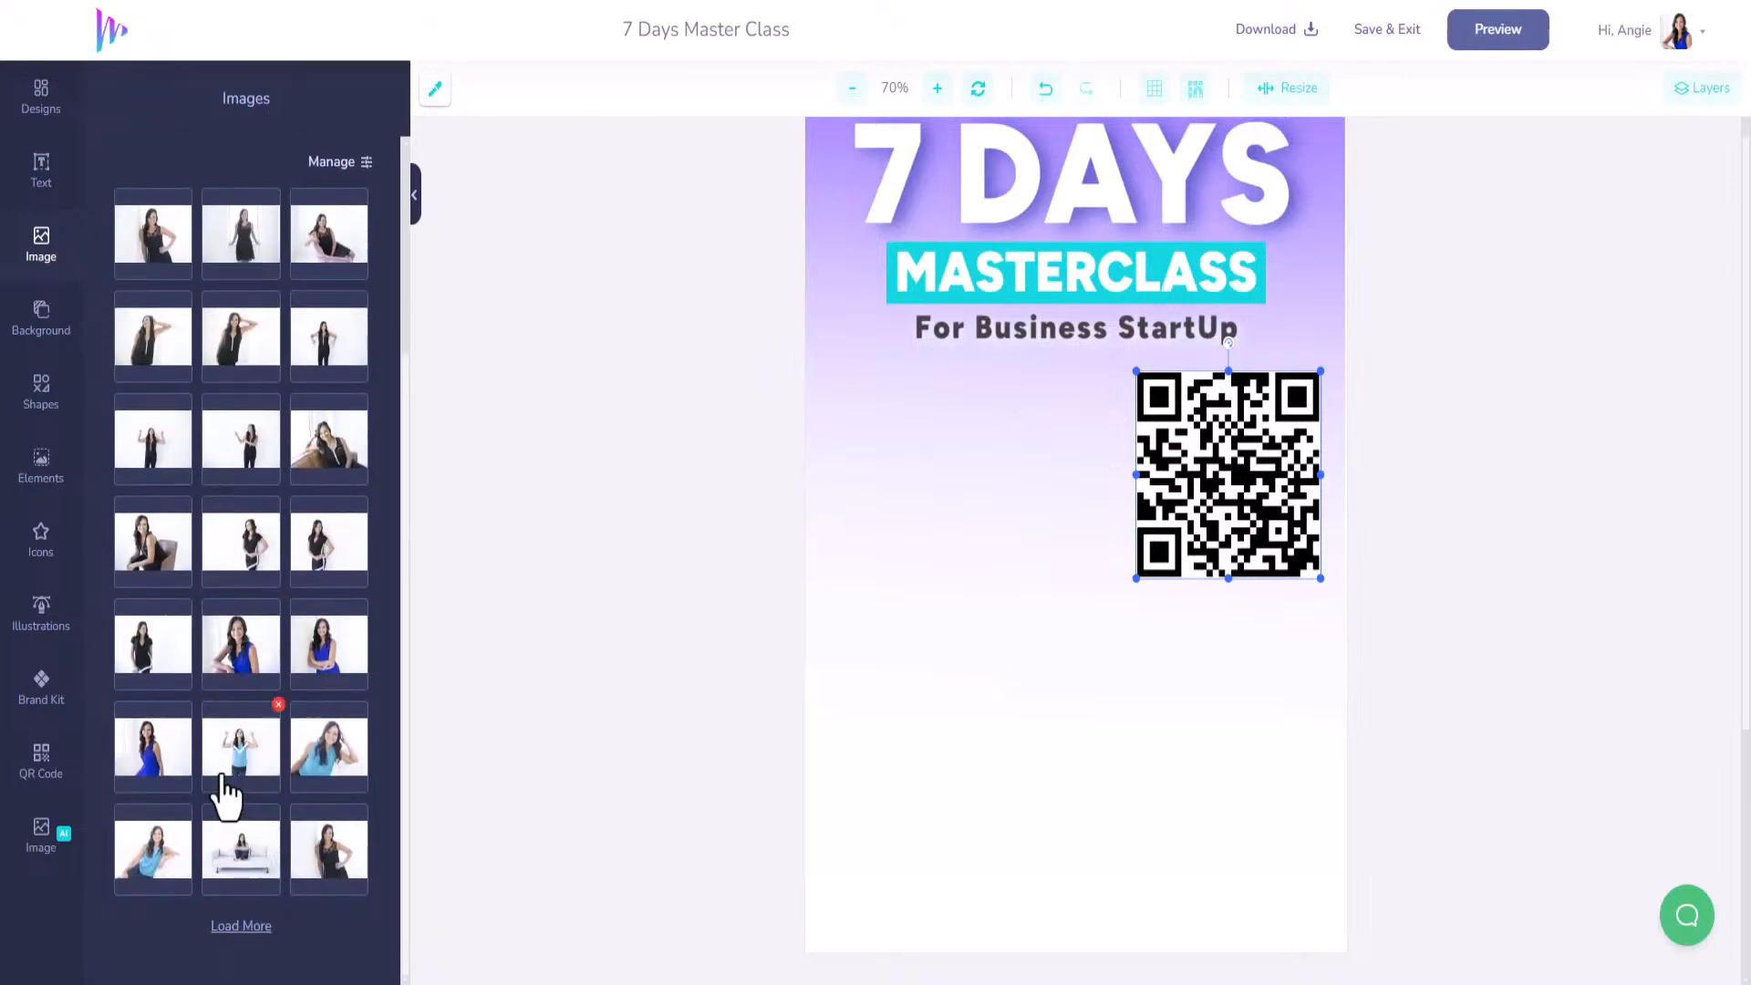
Add the uploaded photo of the woman pointing upward below the QR code and remove its background.
left_click(262, 765)
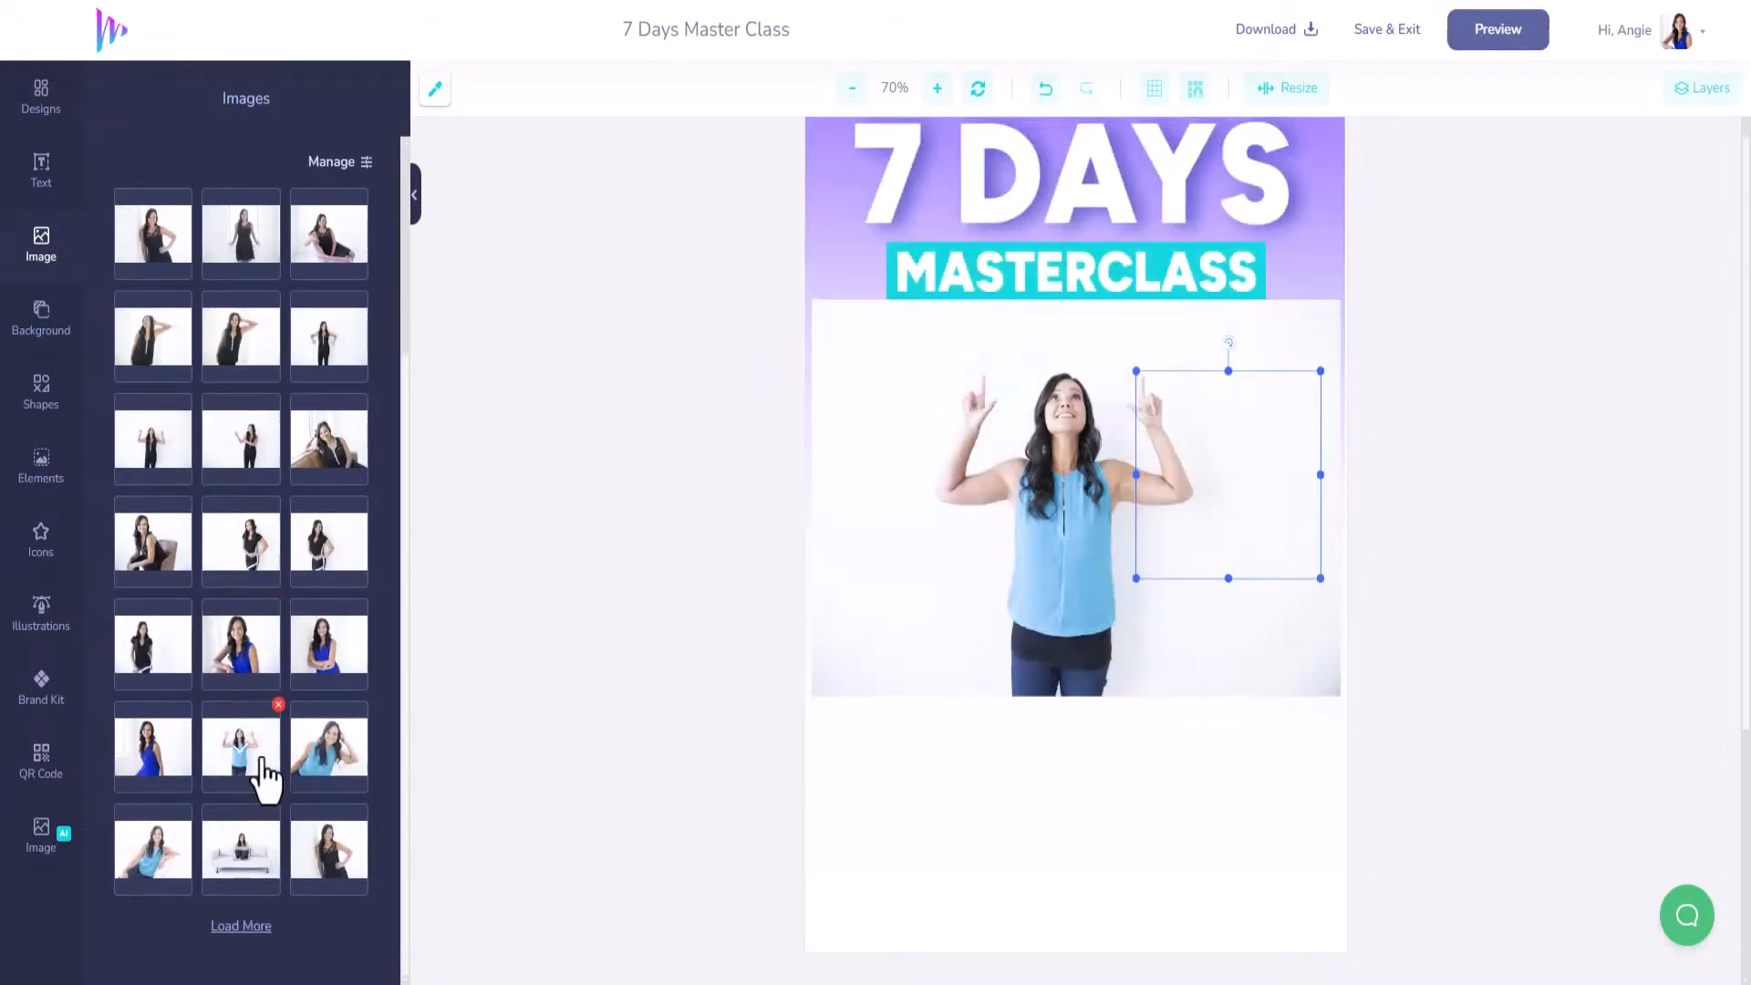
left_click_drag(1025, 497, 1023, 776)
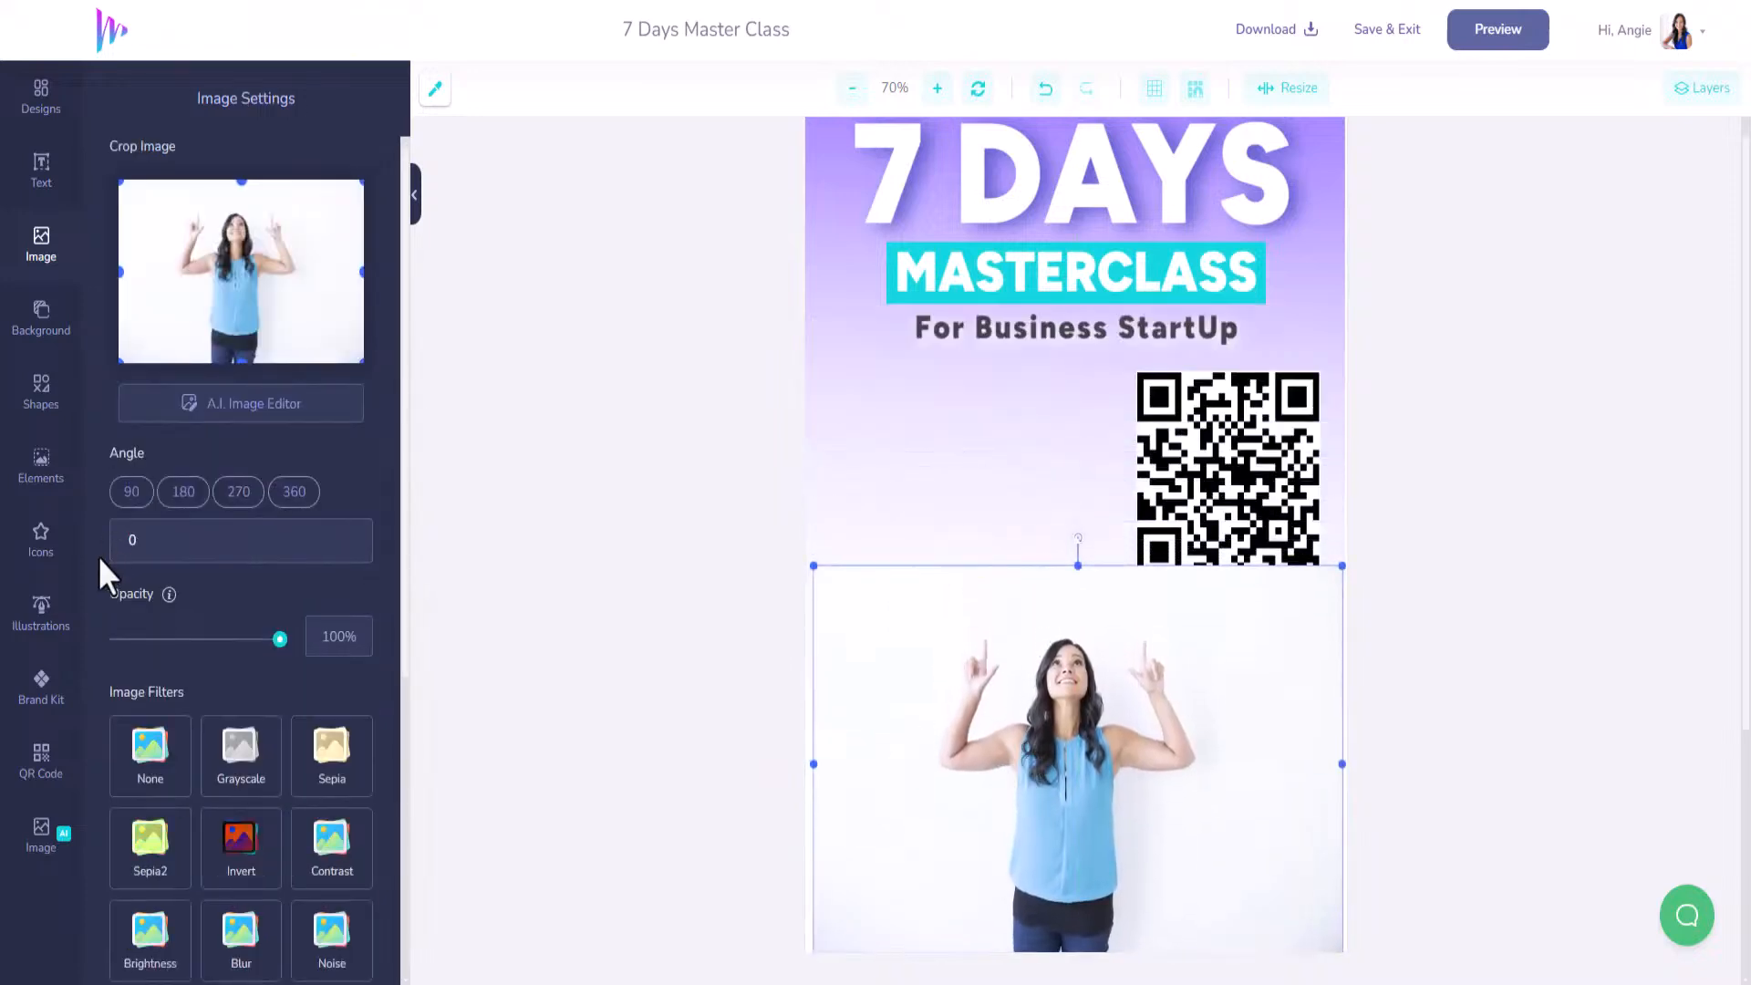
left_click(261, 410)
left_click(981, 737)
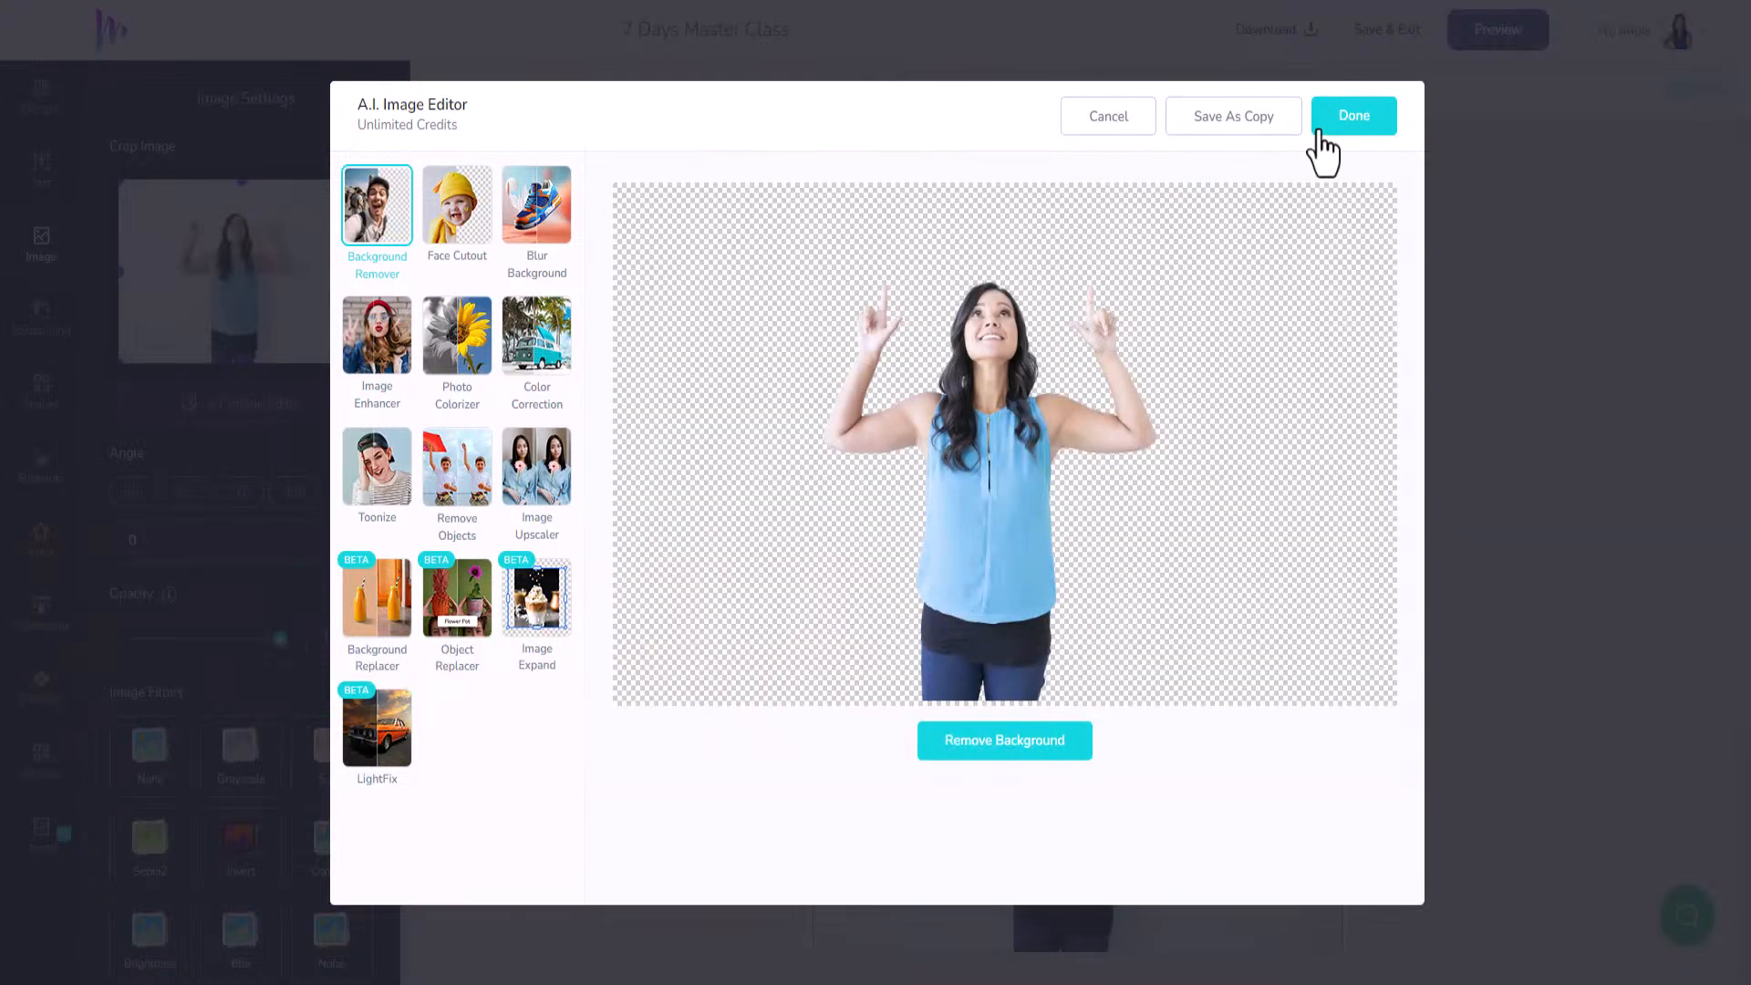
left_click(1365, 125)
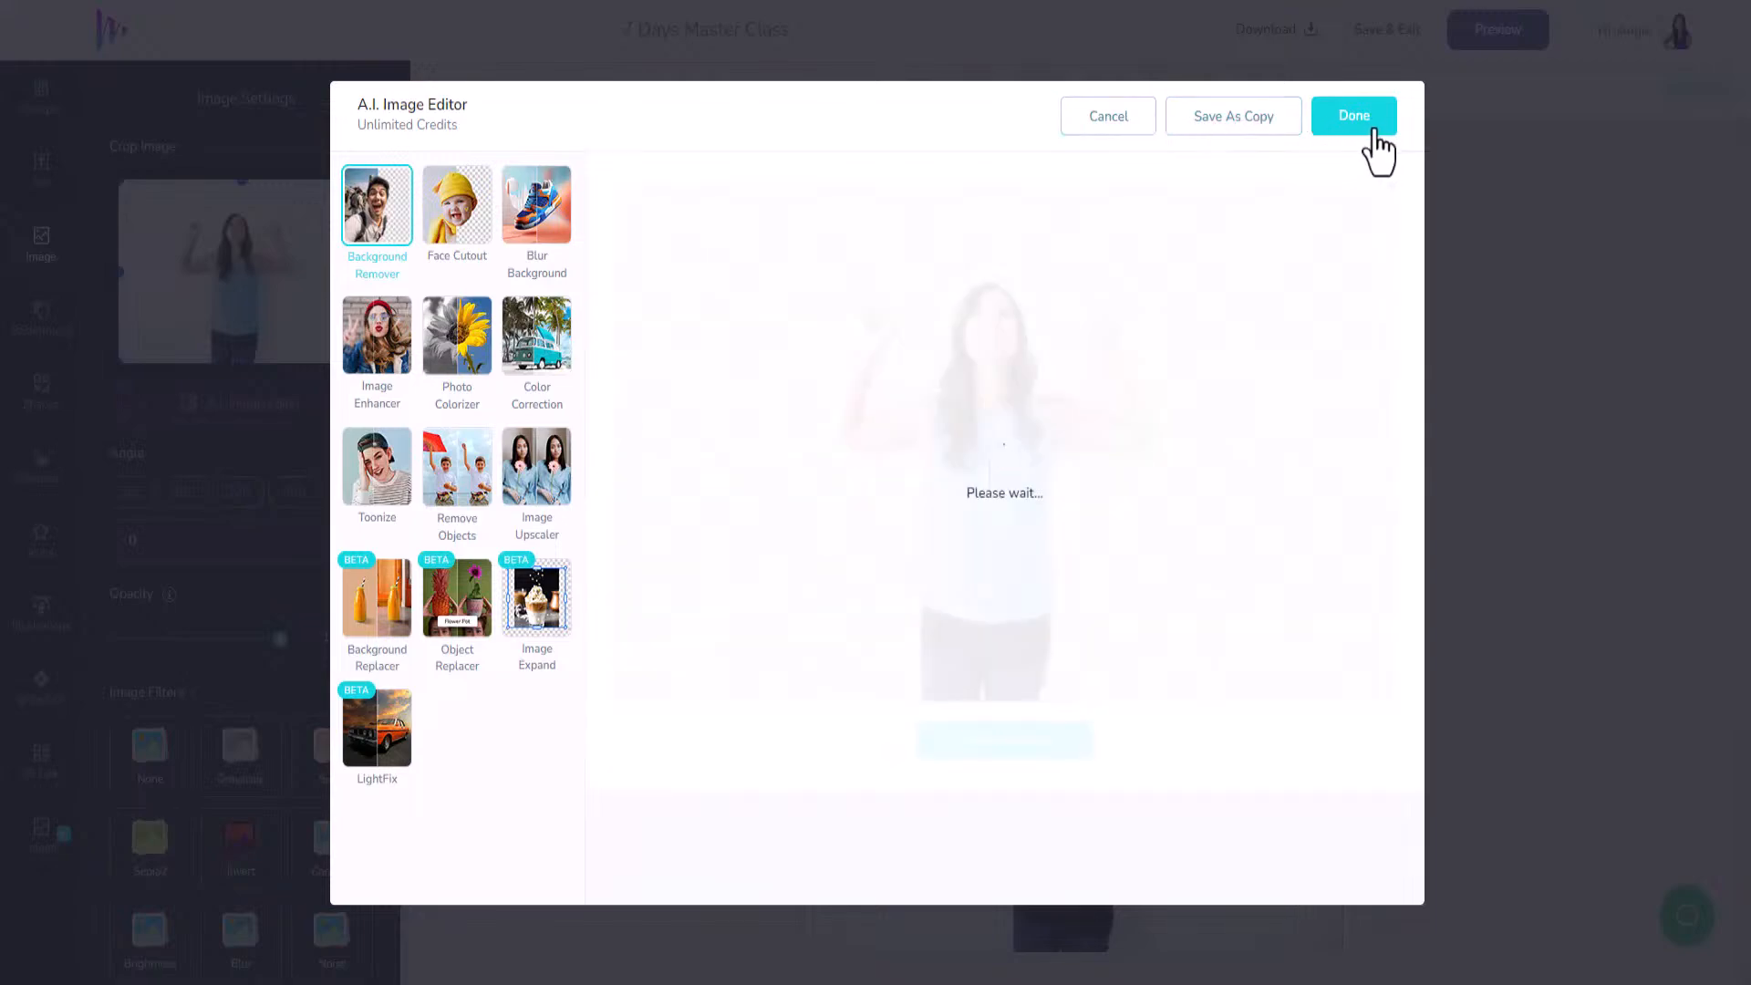
scroll(1204, 618, "down", 2)
left_click_drag(1068, 588, 1061, 673)
Enlarge the woman photo, shift it left, and centre the QR code horizontally above her.
left_click_drag(1329, 446, 1521, 371)
left_click_drag(1202, 575, 1148, 582)
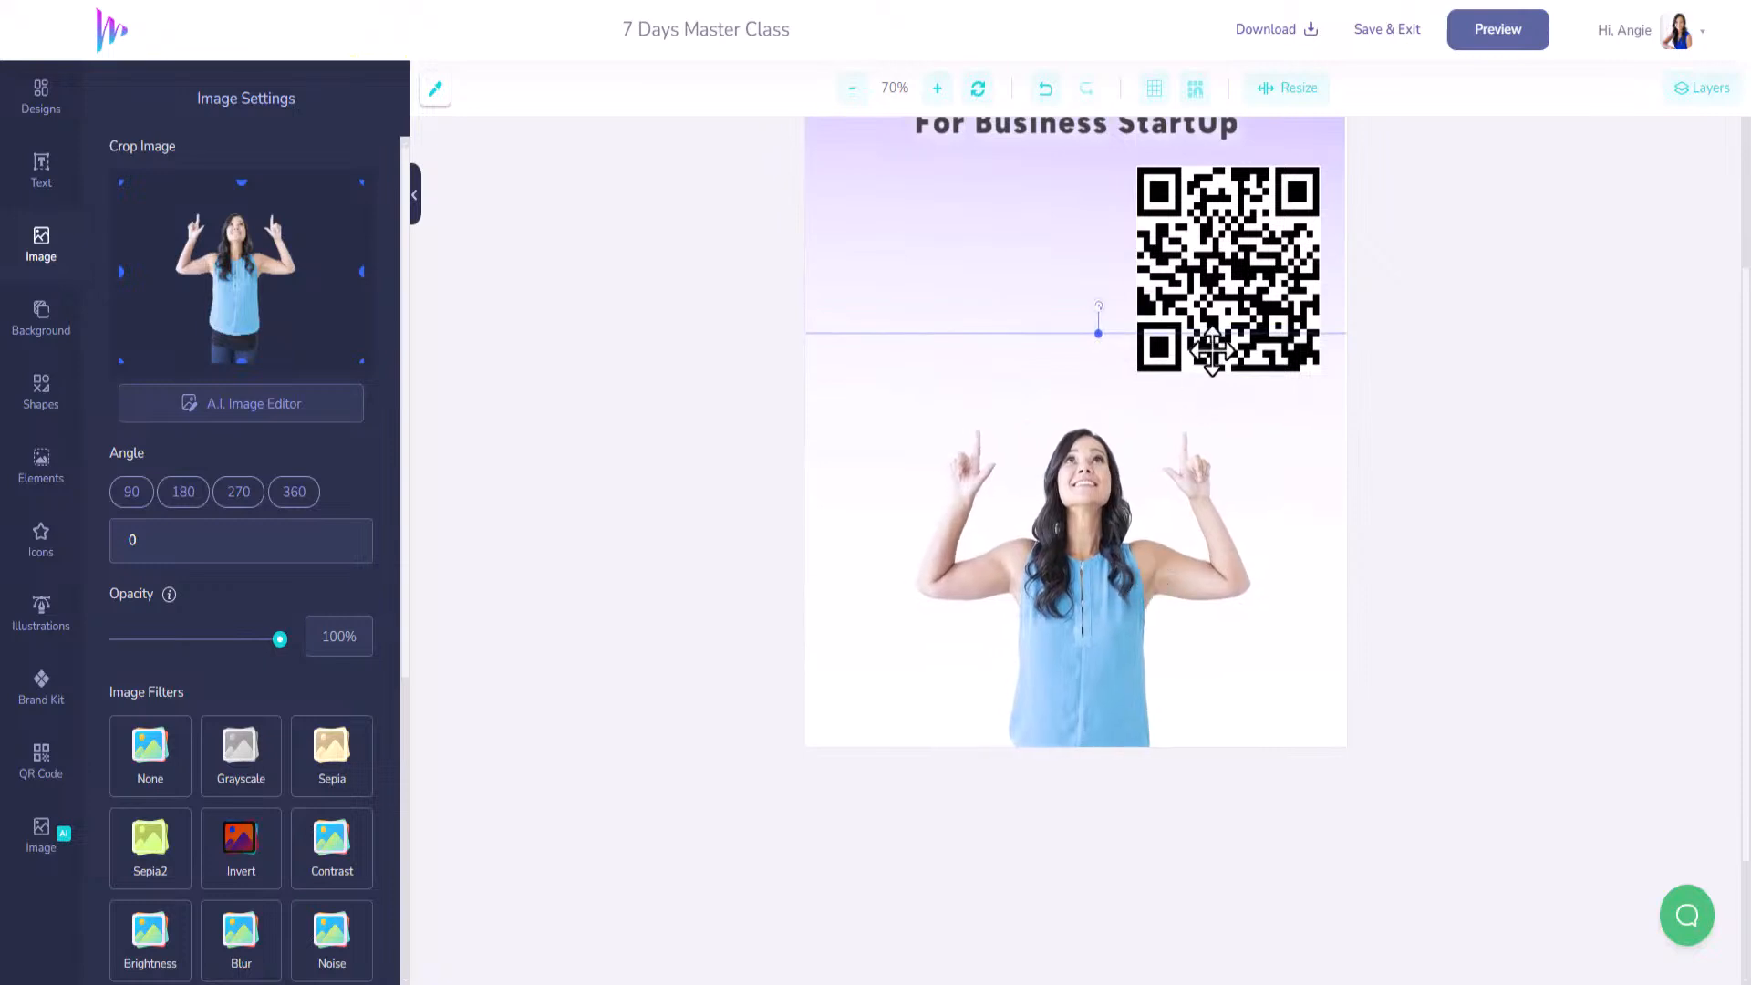
left_click_drag(1212, 351, 1058, 336)
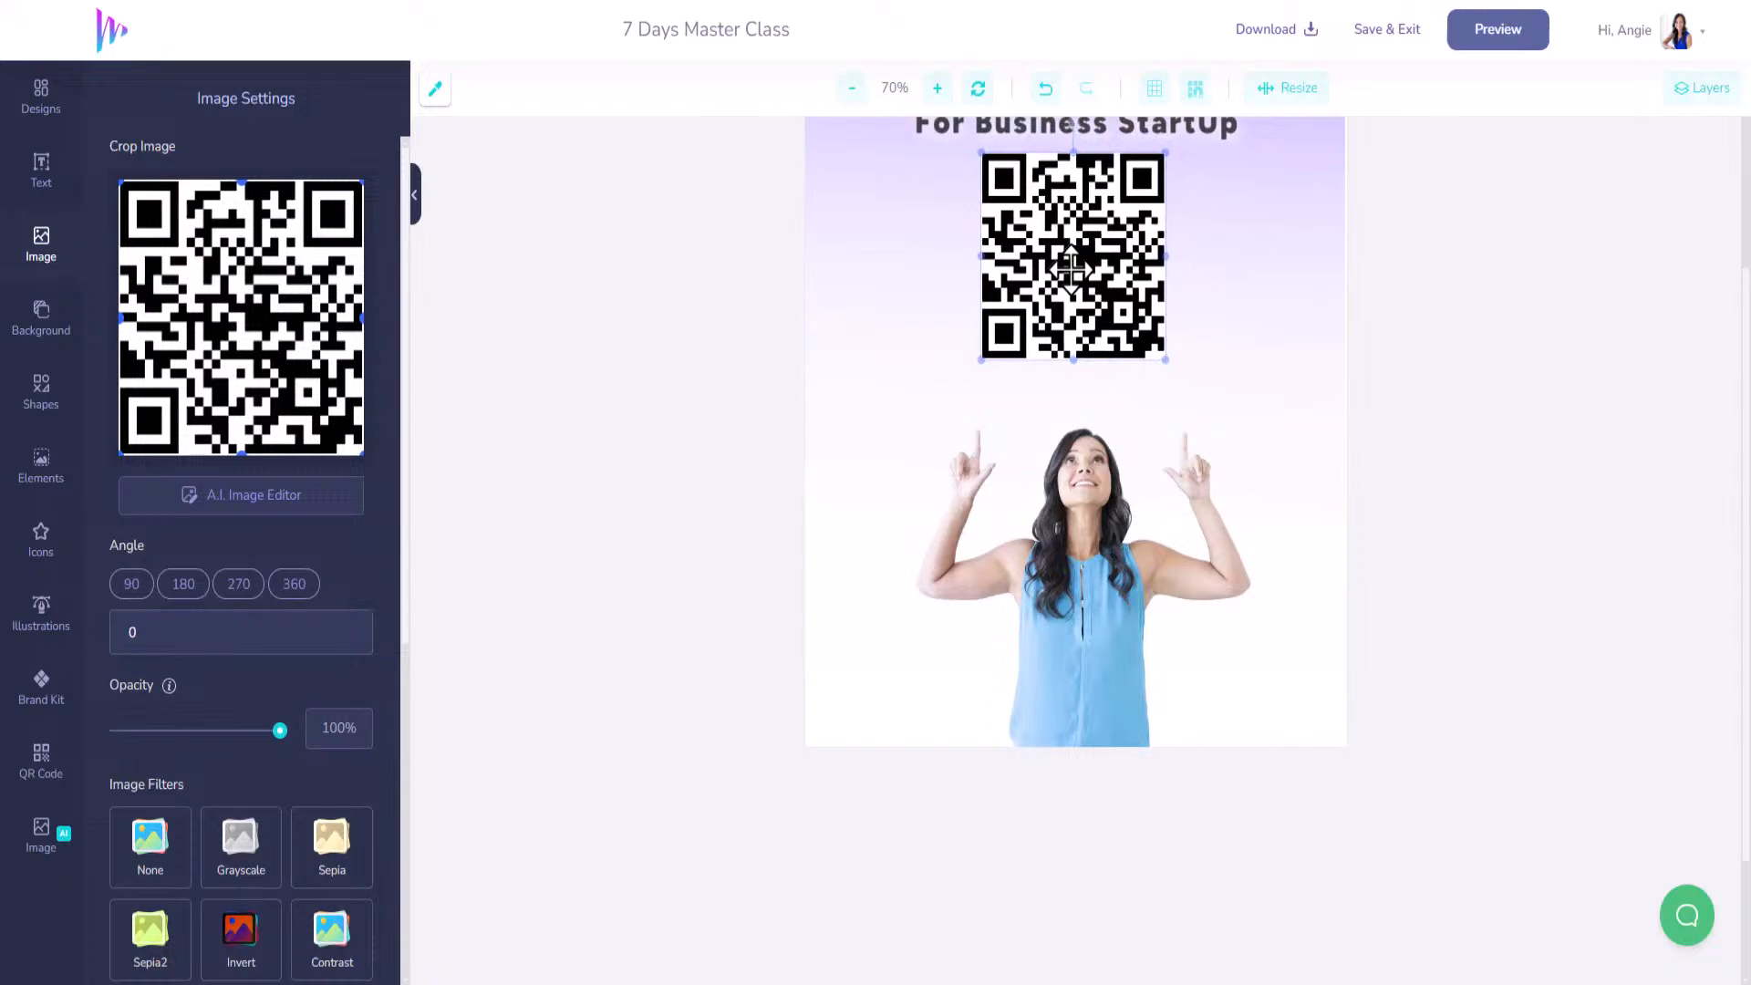
left_click_drag(1072, 267, 1075, 266)
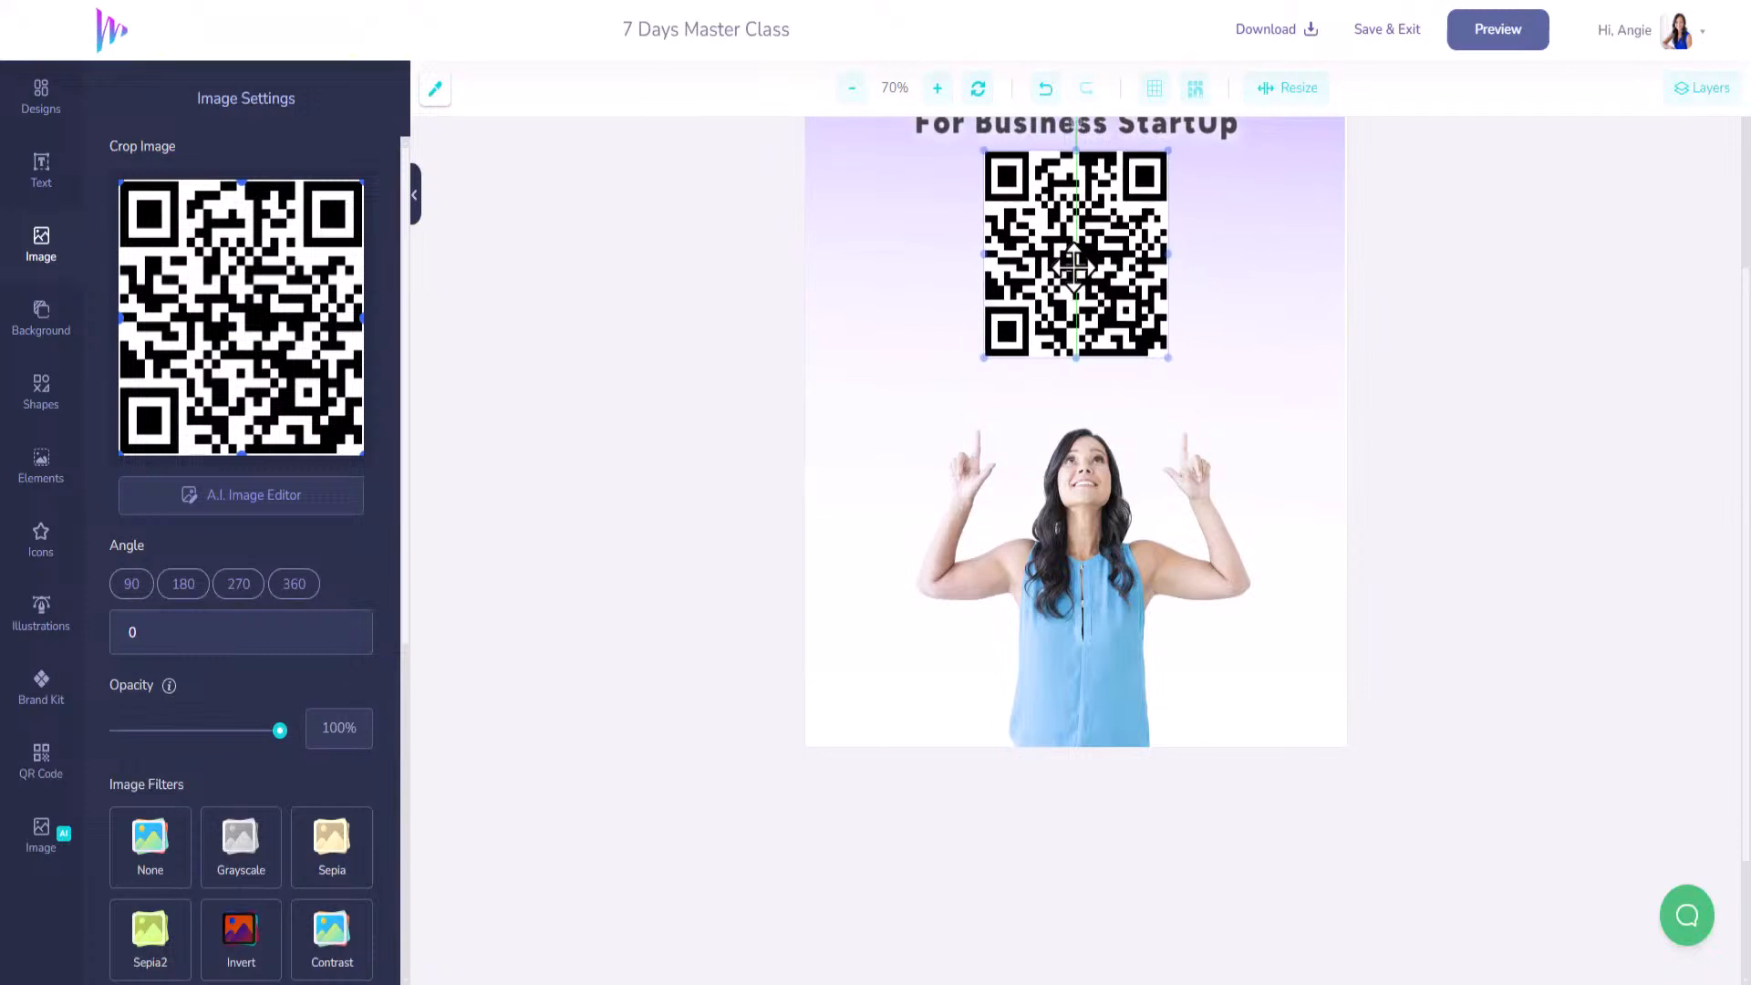
scroll(1076, 542, "up", 4)
left_click_drag(1131, 519, 1131, 542)
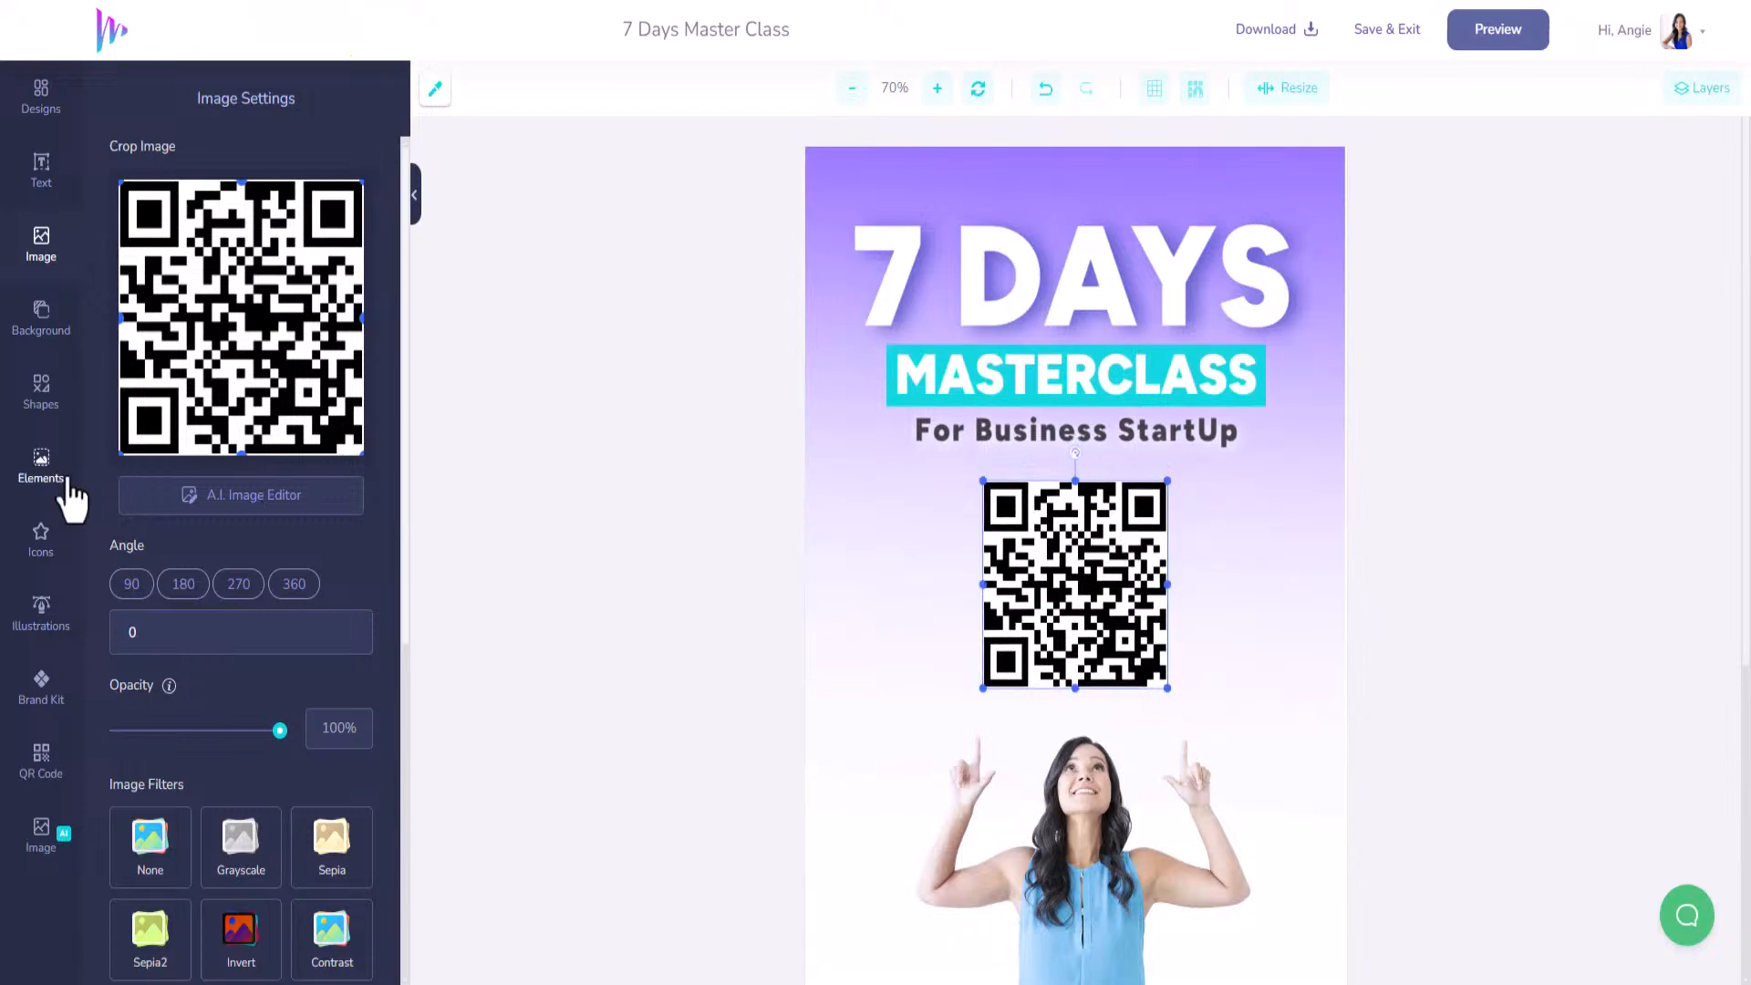
Add a new text layer and begin typing 'Access Your Free' as its content.
left_click(41, 170)
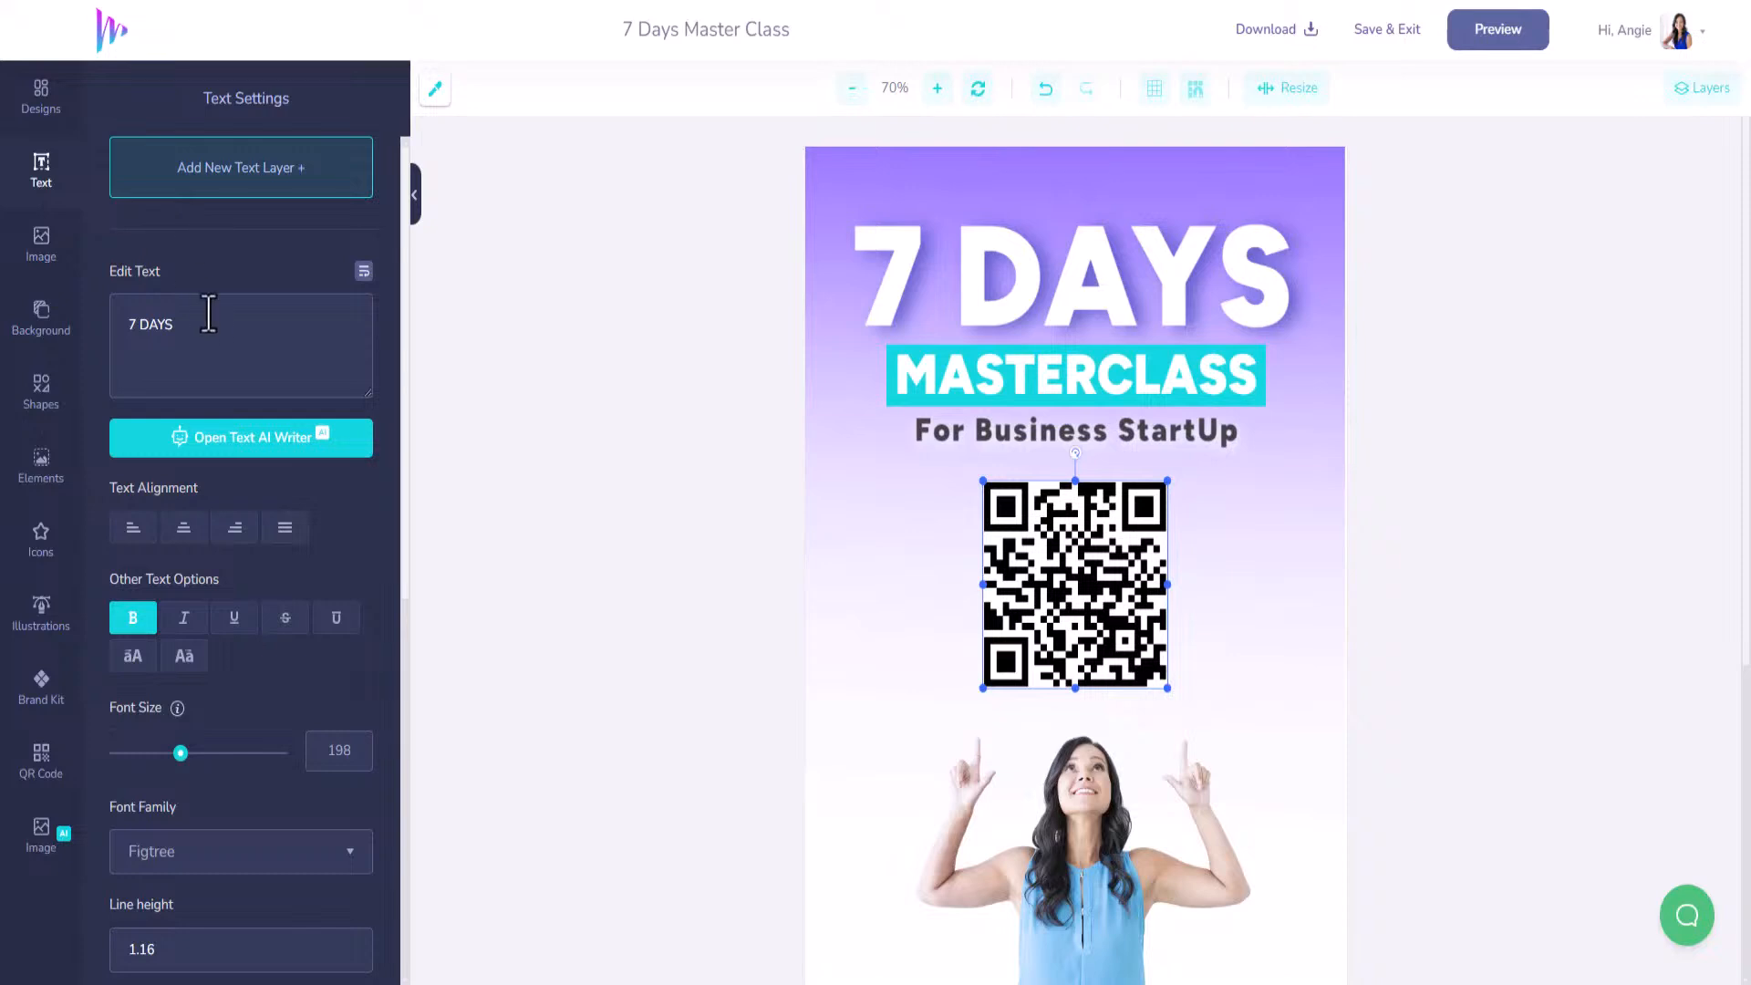
left_click(280, 188)
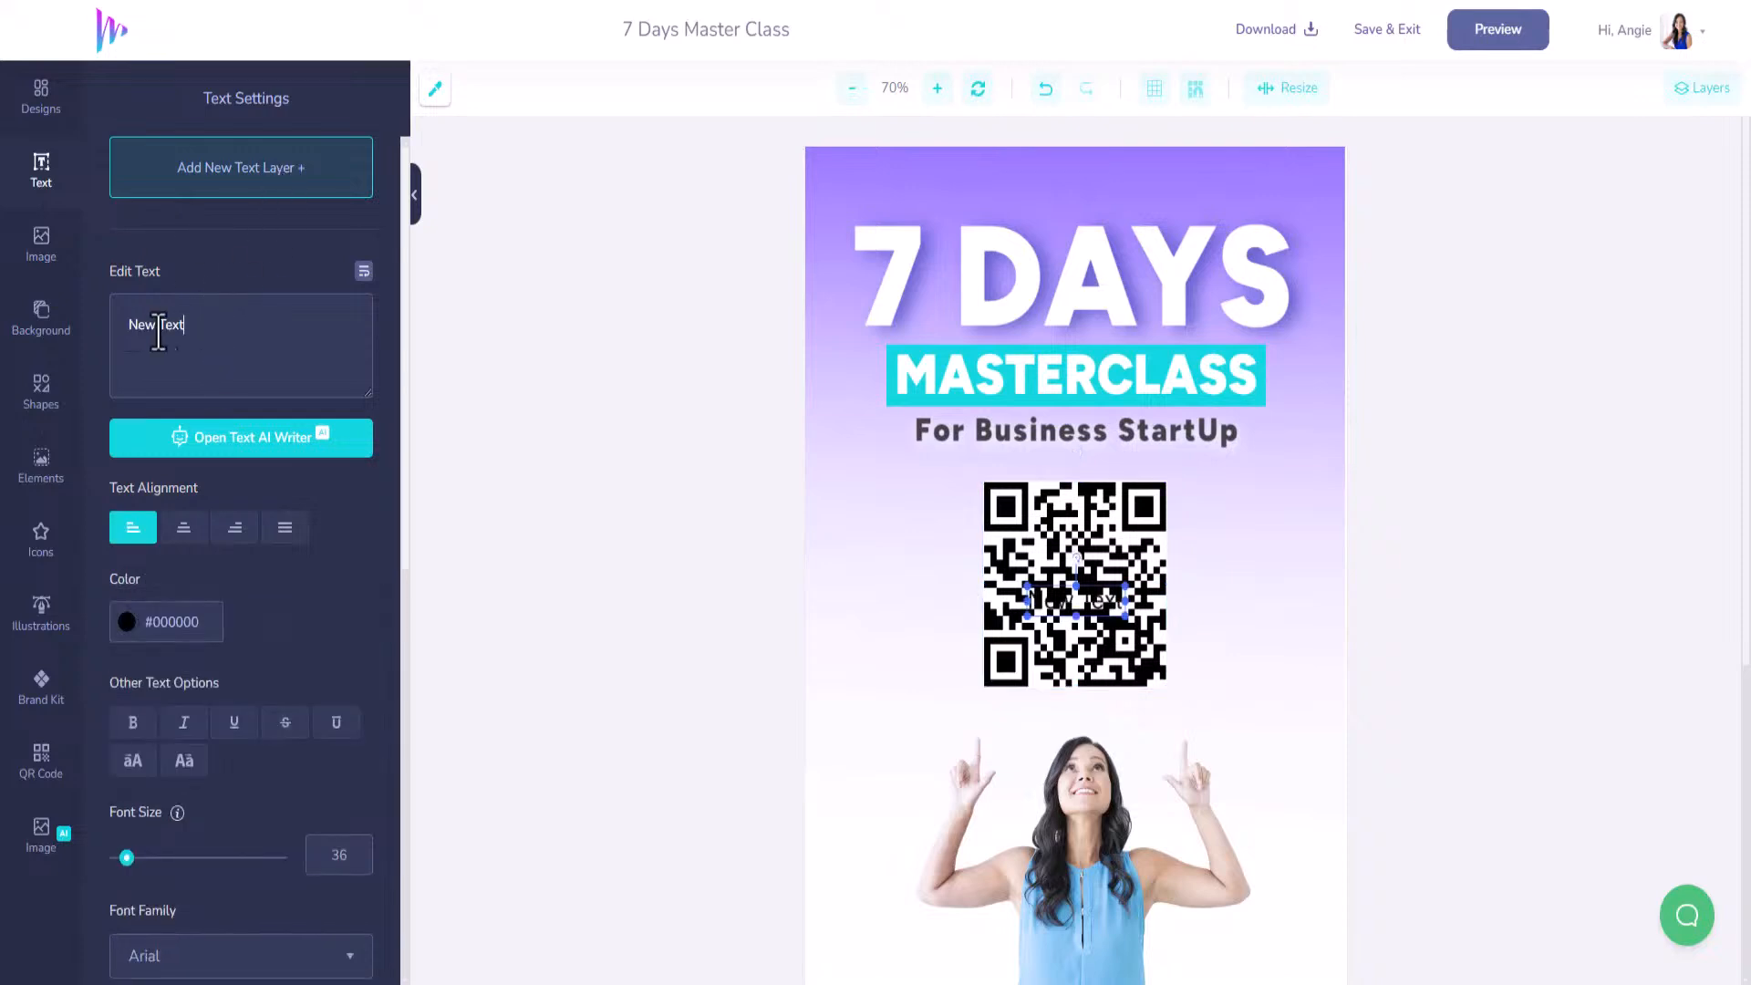
type("Downlo")
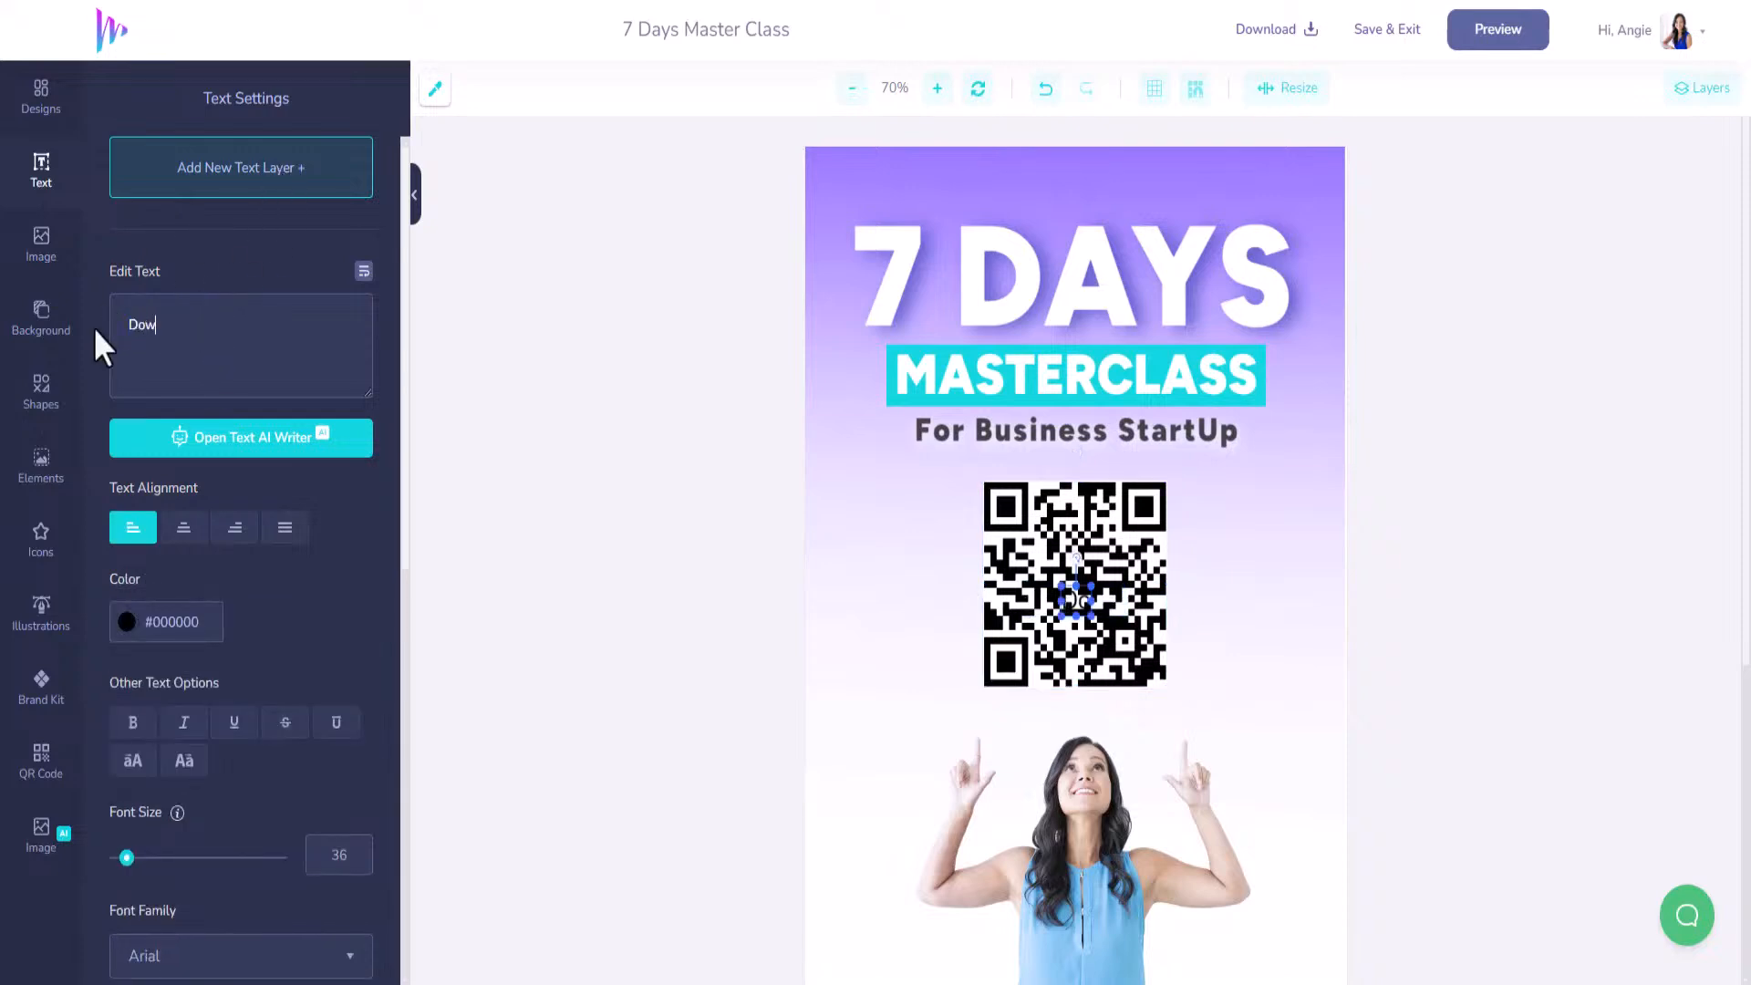
key("BackSpace")
key("BackSpace")
key("BackSpace")
key("BackSpace")
key("BackSpace")
key("BackSpace")
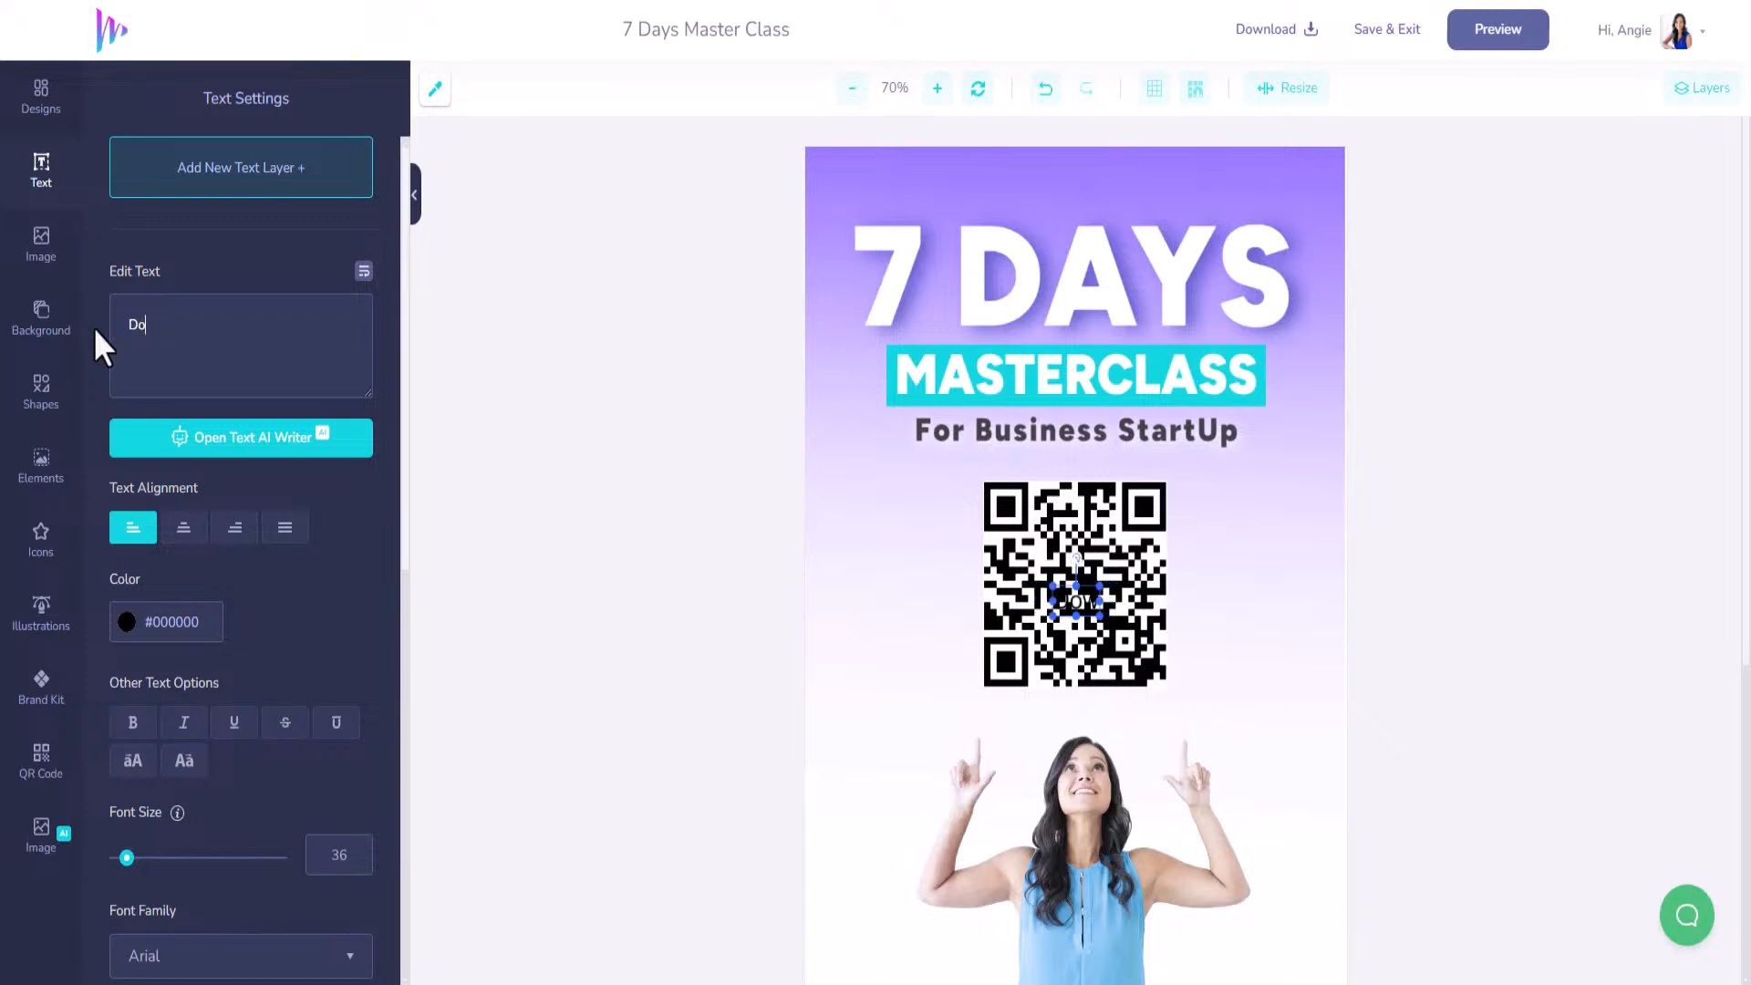
type("Access you")
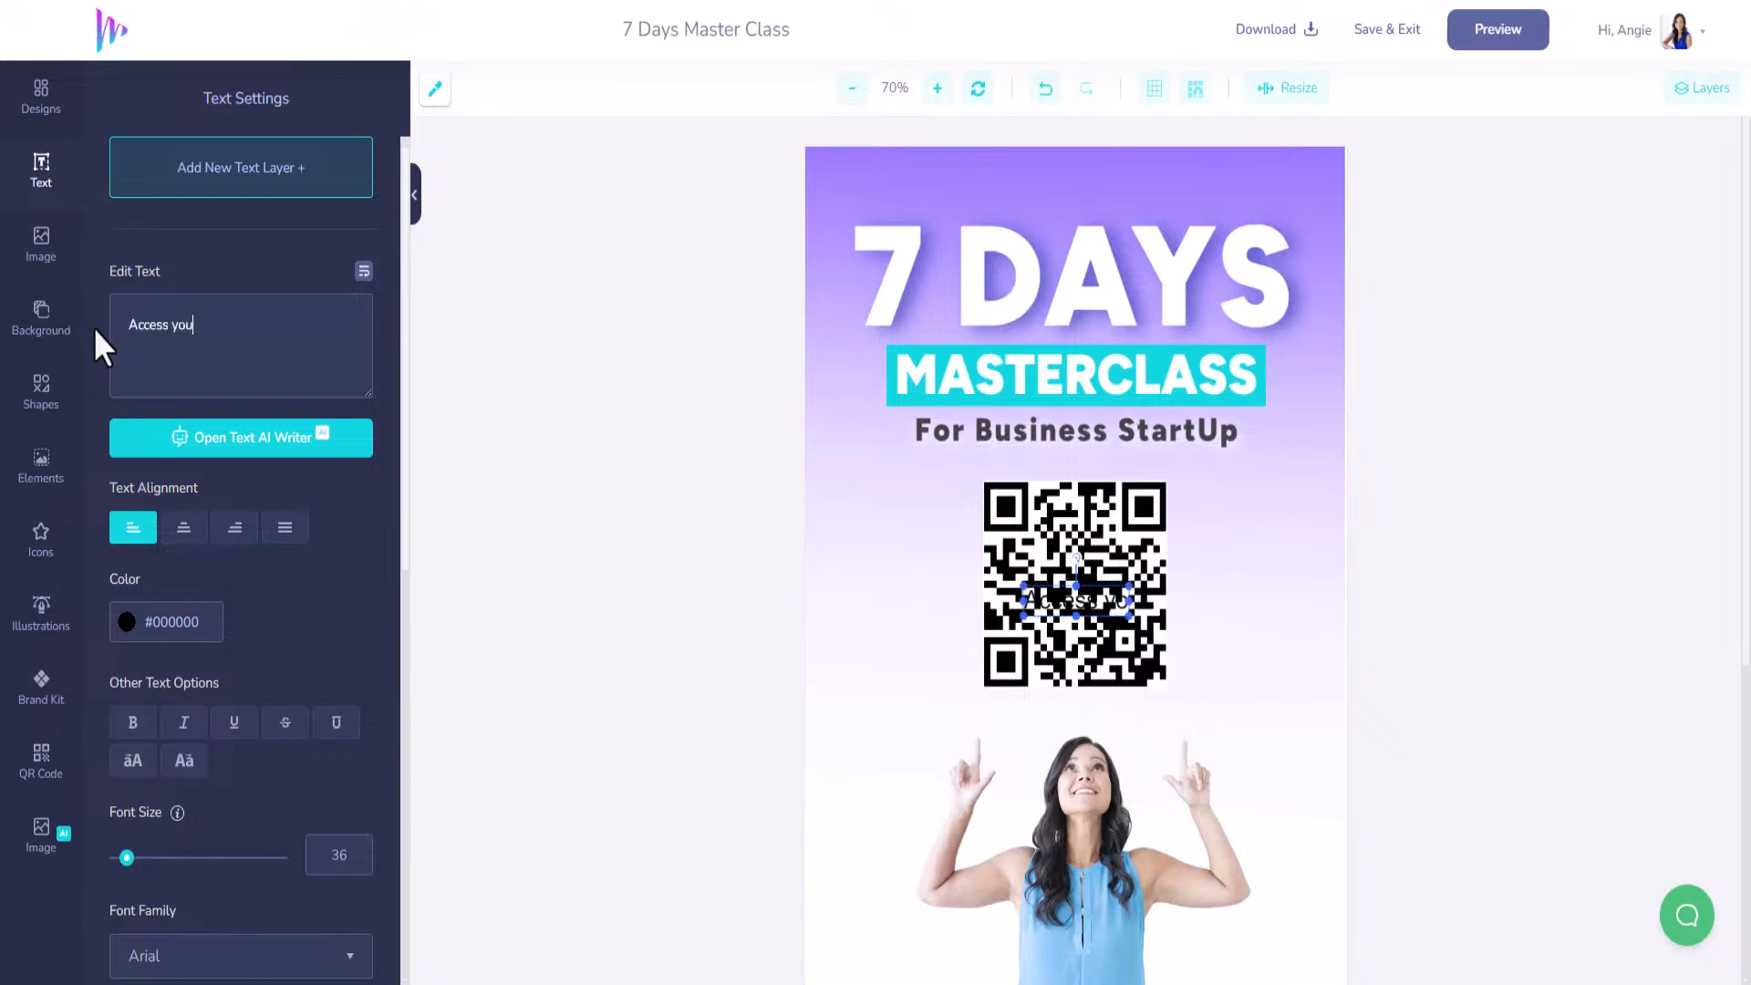
key("BackSpace")
key("BackSpace")
key("BackSpace")
Finish the 'Access Your Free' text and move it to the top, above 7 DAYS.
type("Your Free")
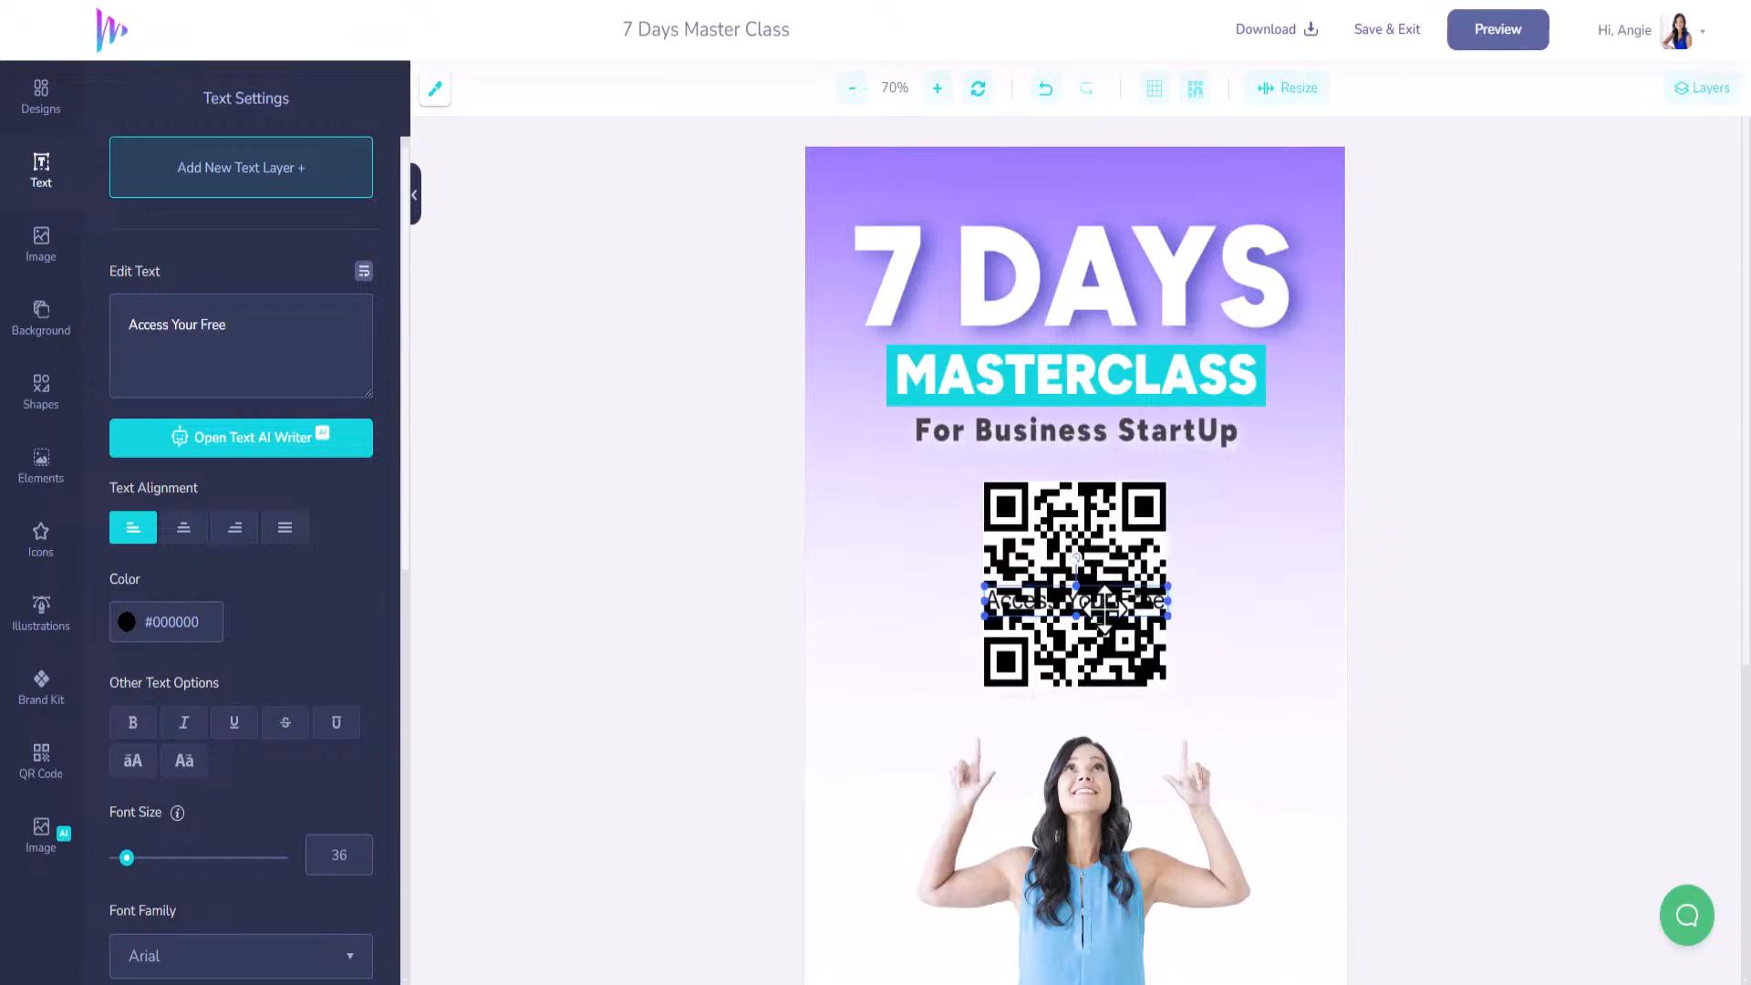
left_click_drag(1095, 601, 1114, 196)
scroll(114, 639, "down", 1)
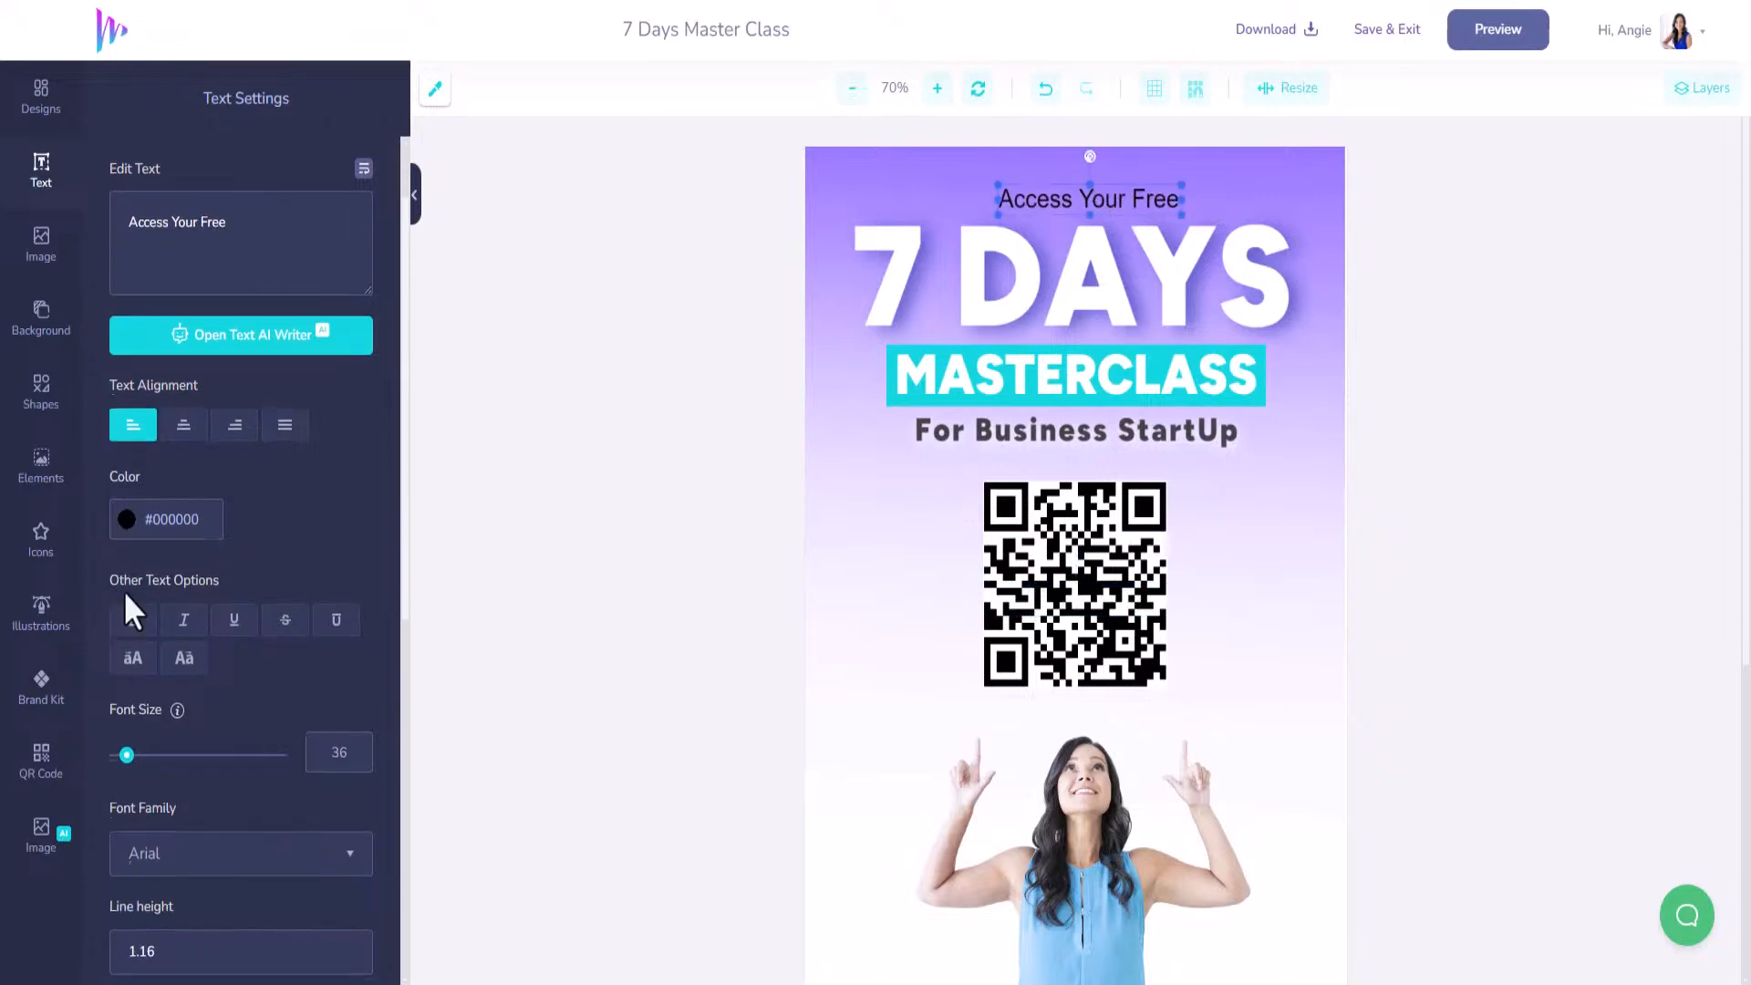
Colour the text teal #12D6DF, sampled from the MASTERCLASS banner.
left_click(133, 527)
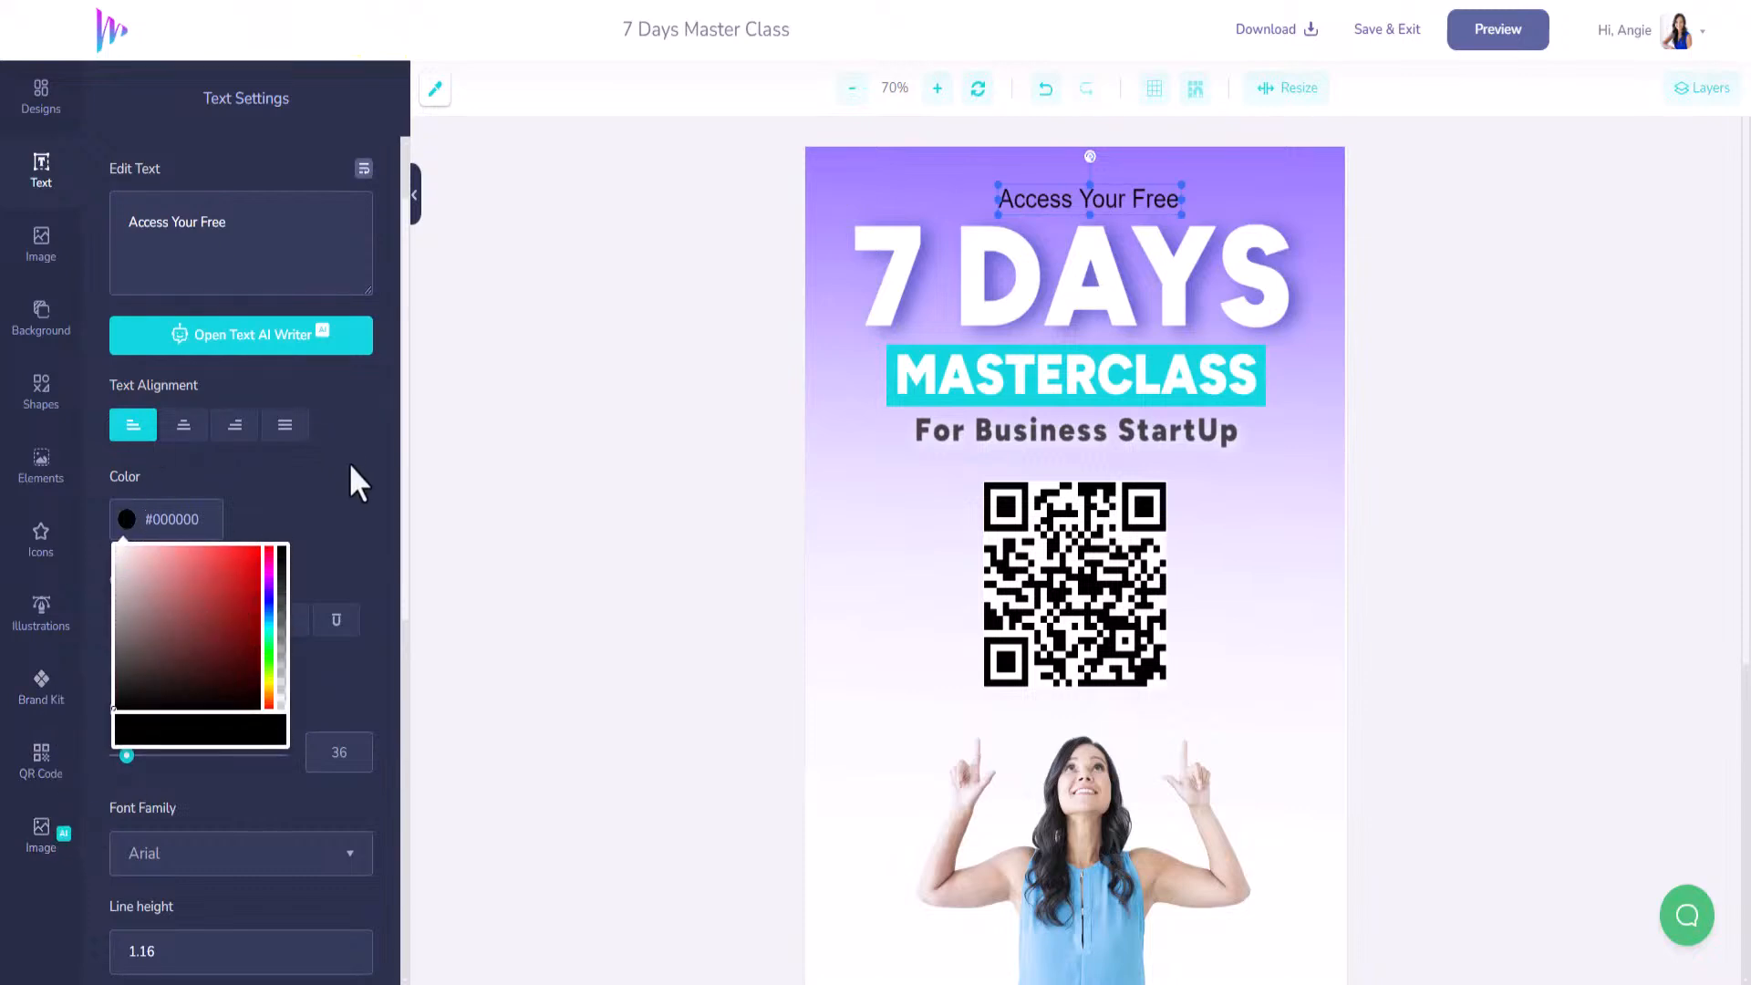
left_click(321, 481)
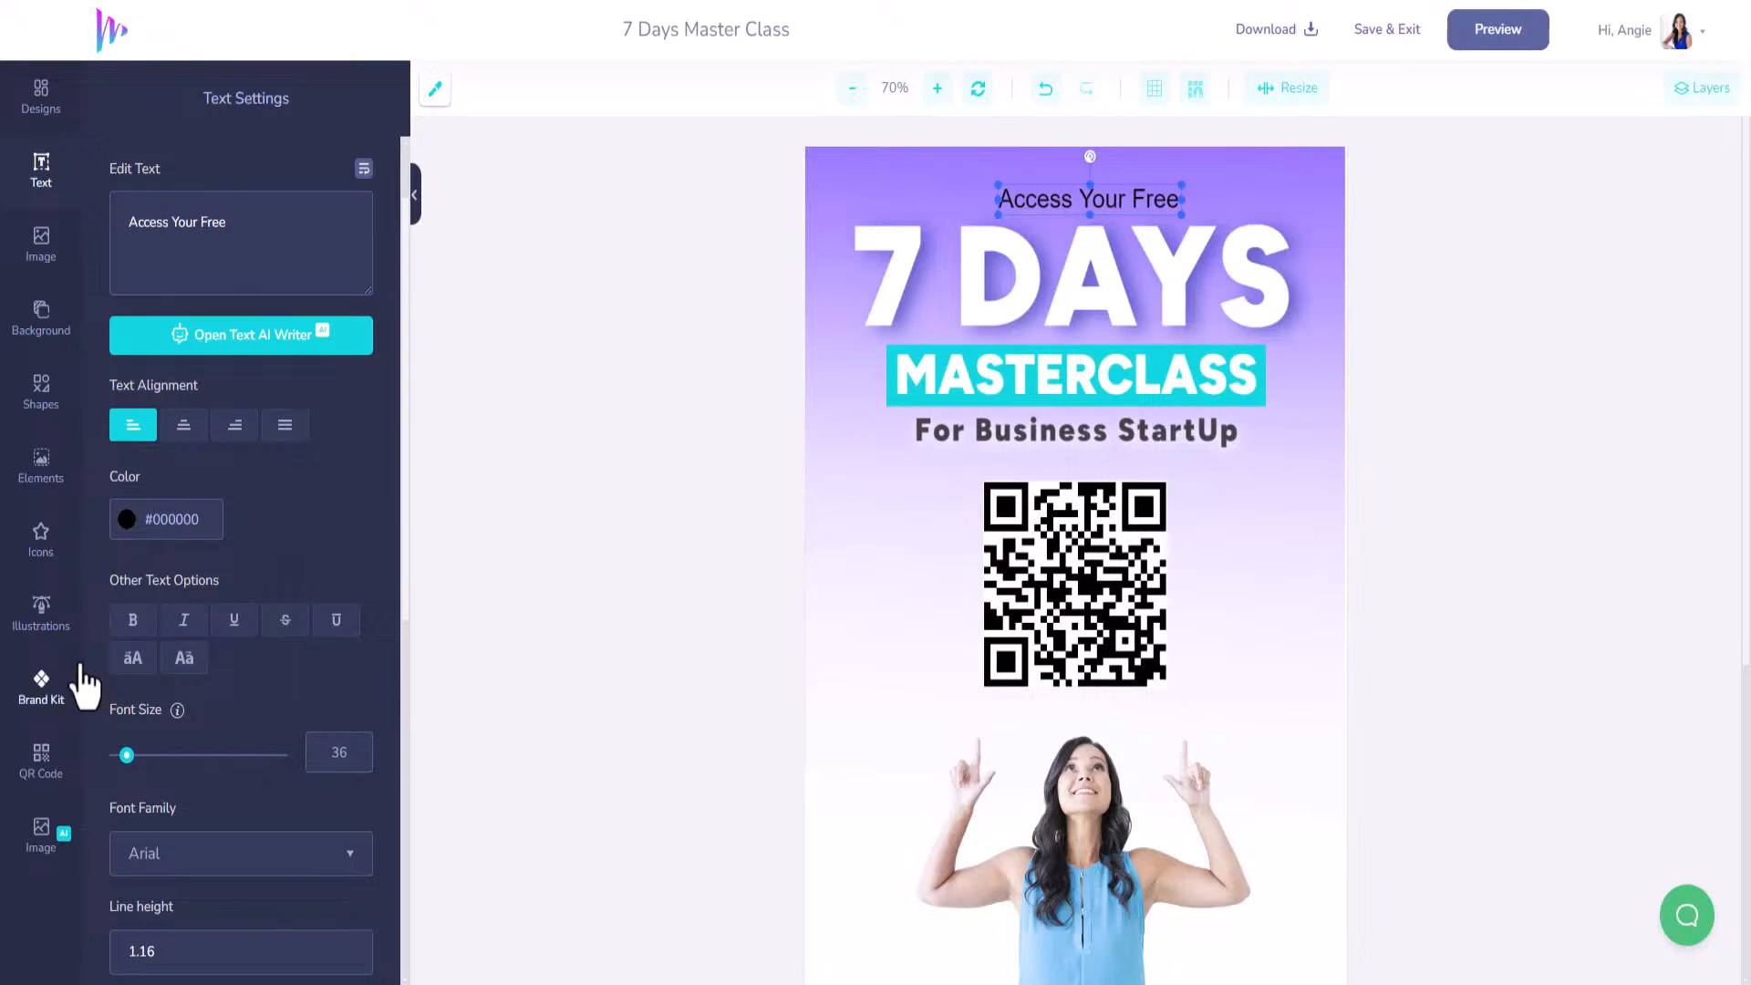
left_click(434, 90)
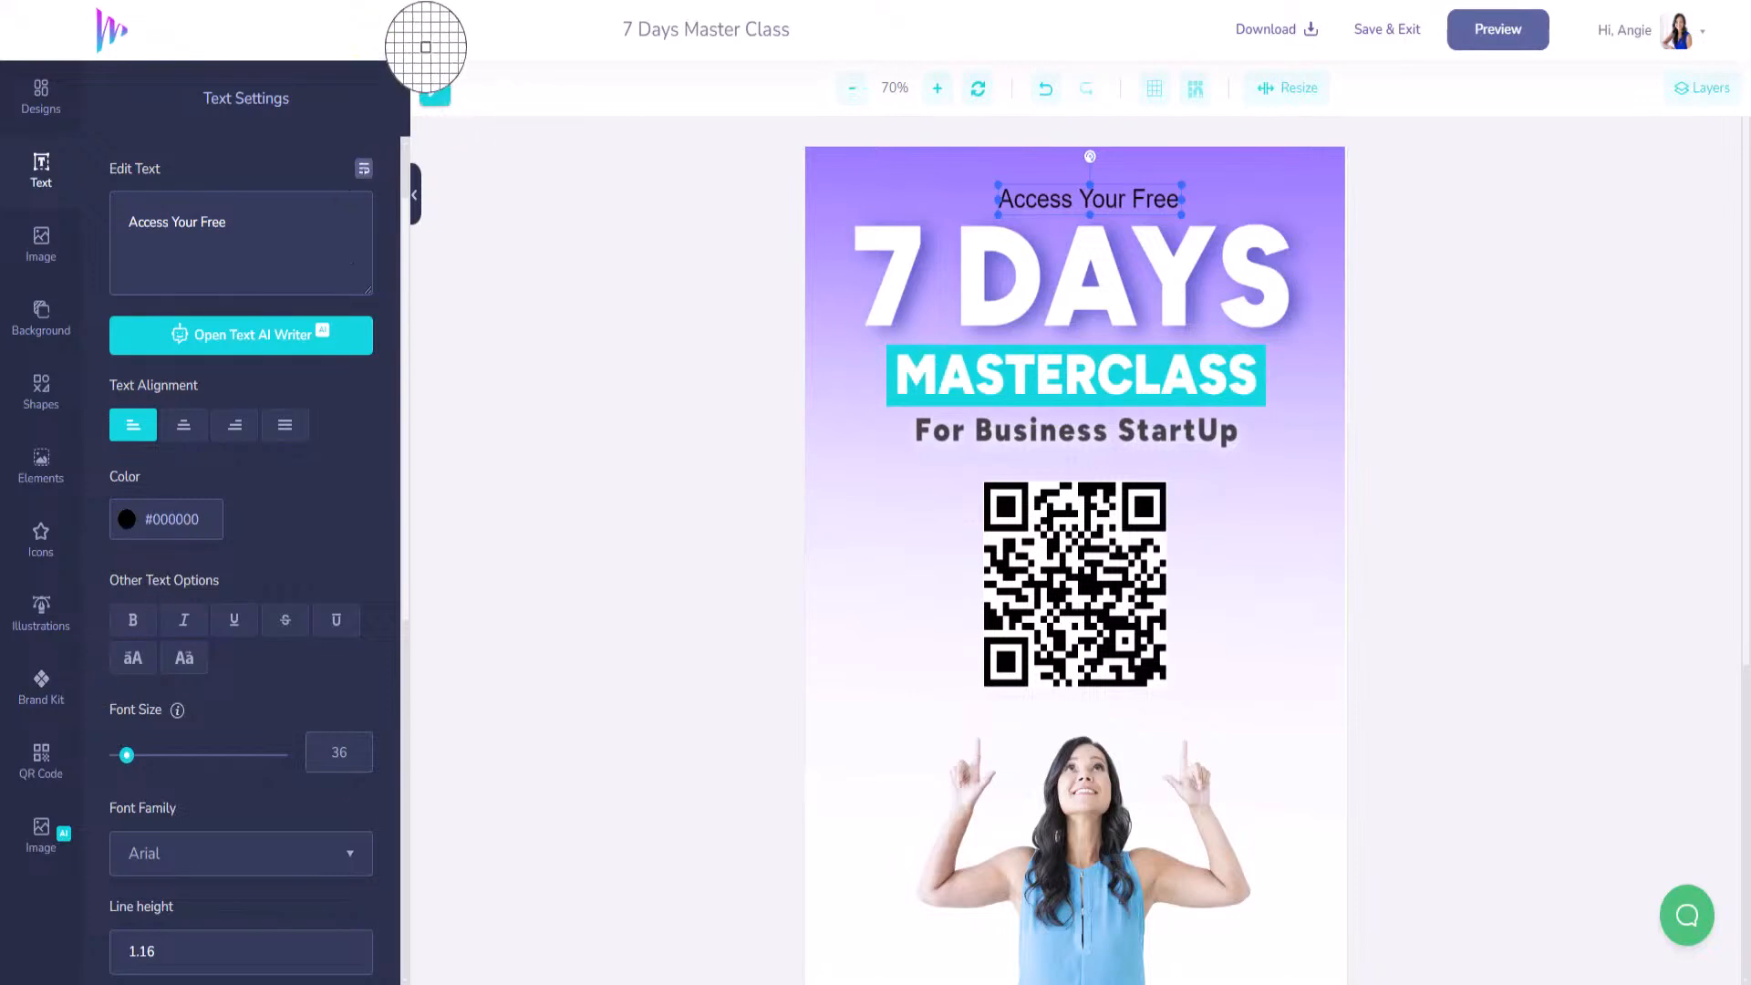
left_click(940, 355)
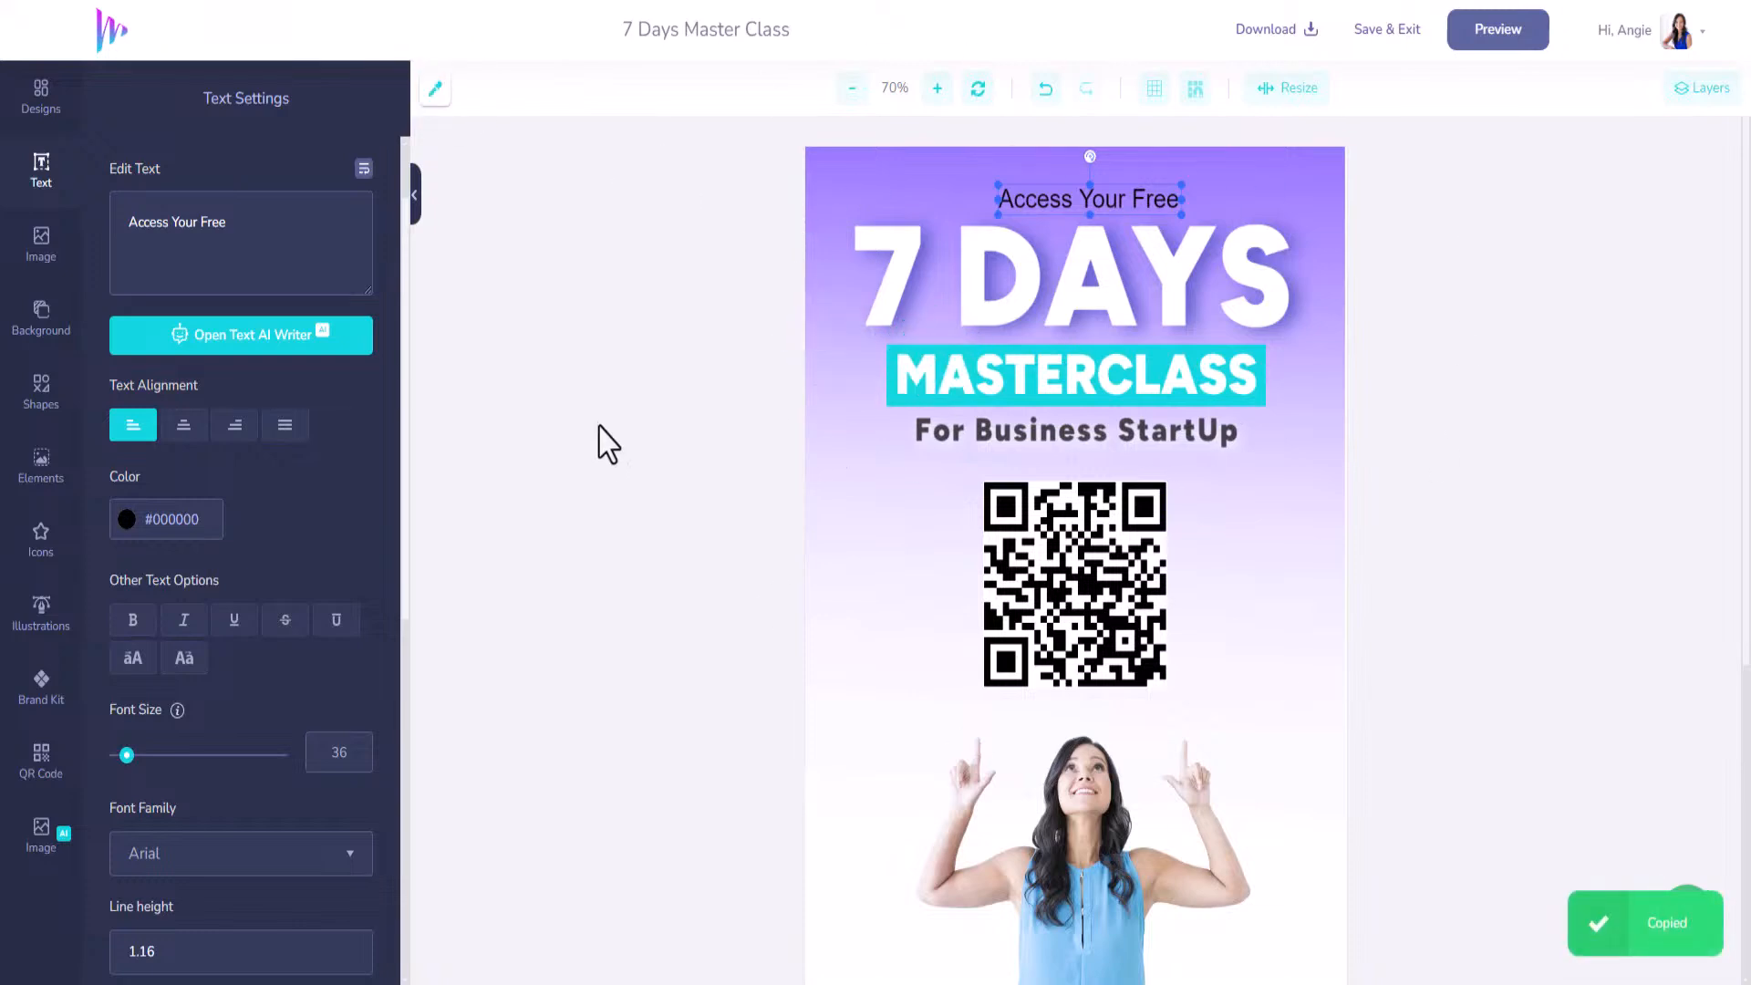
left_click(169, 519)
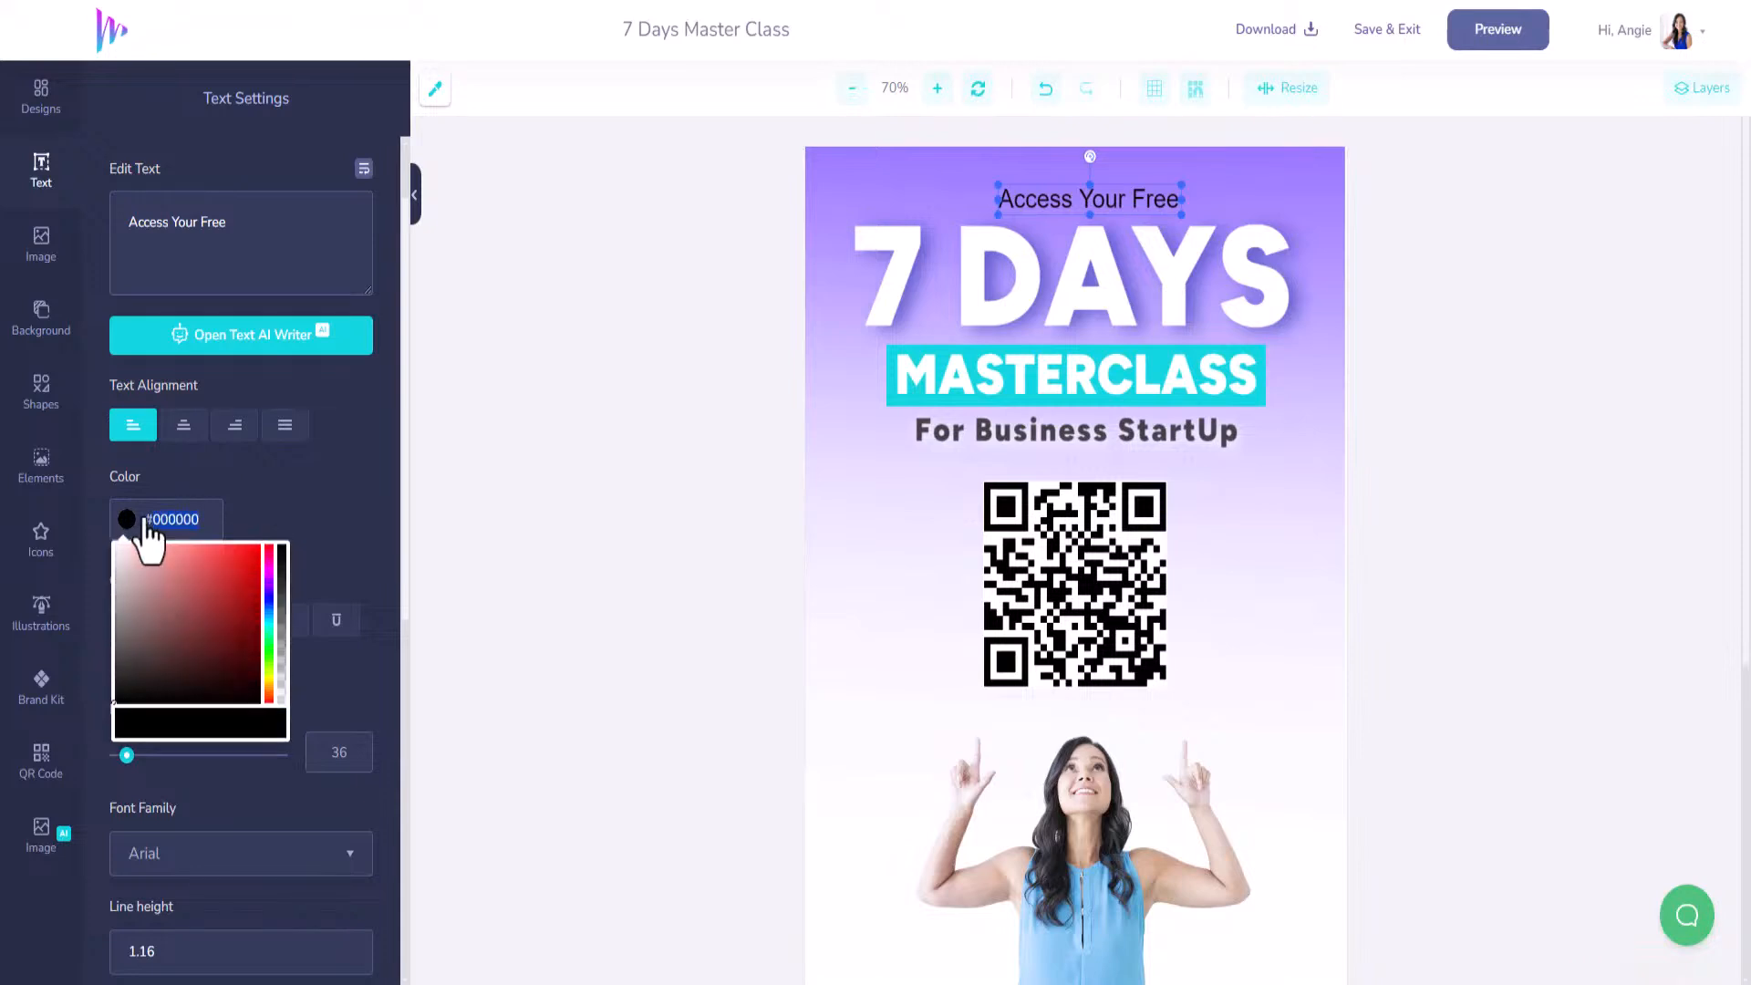
key("ctrl+v")
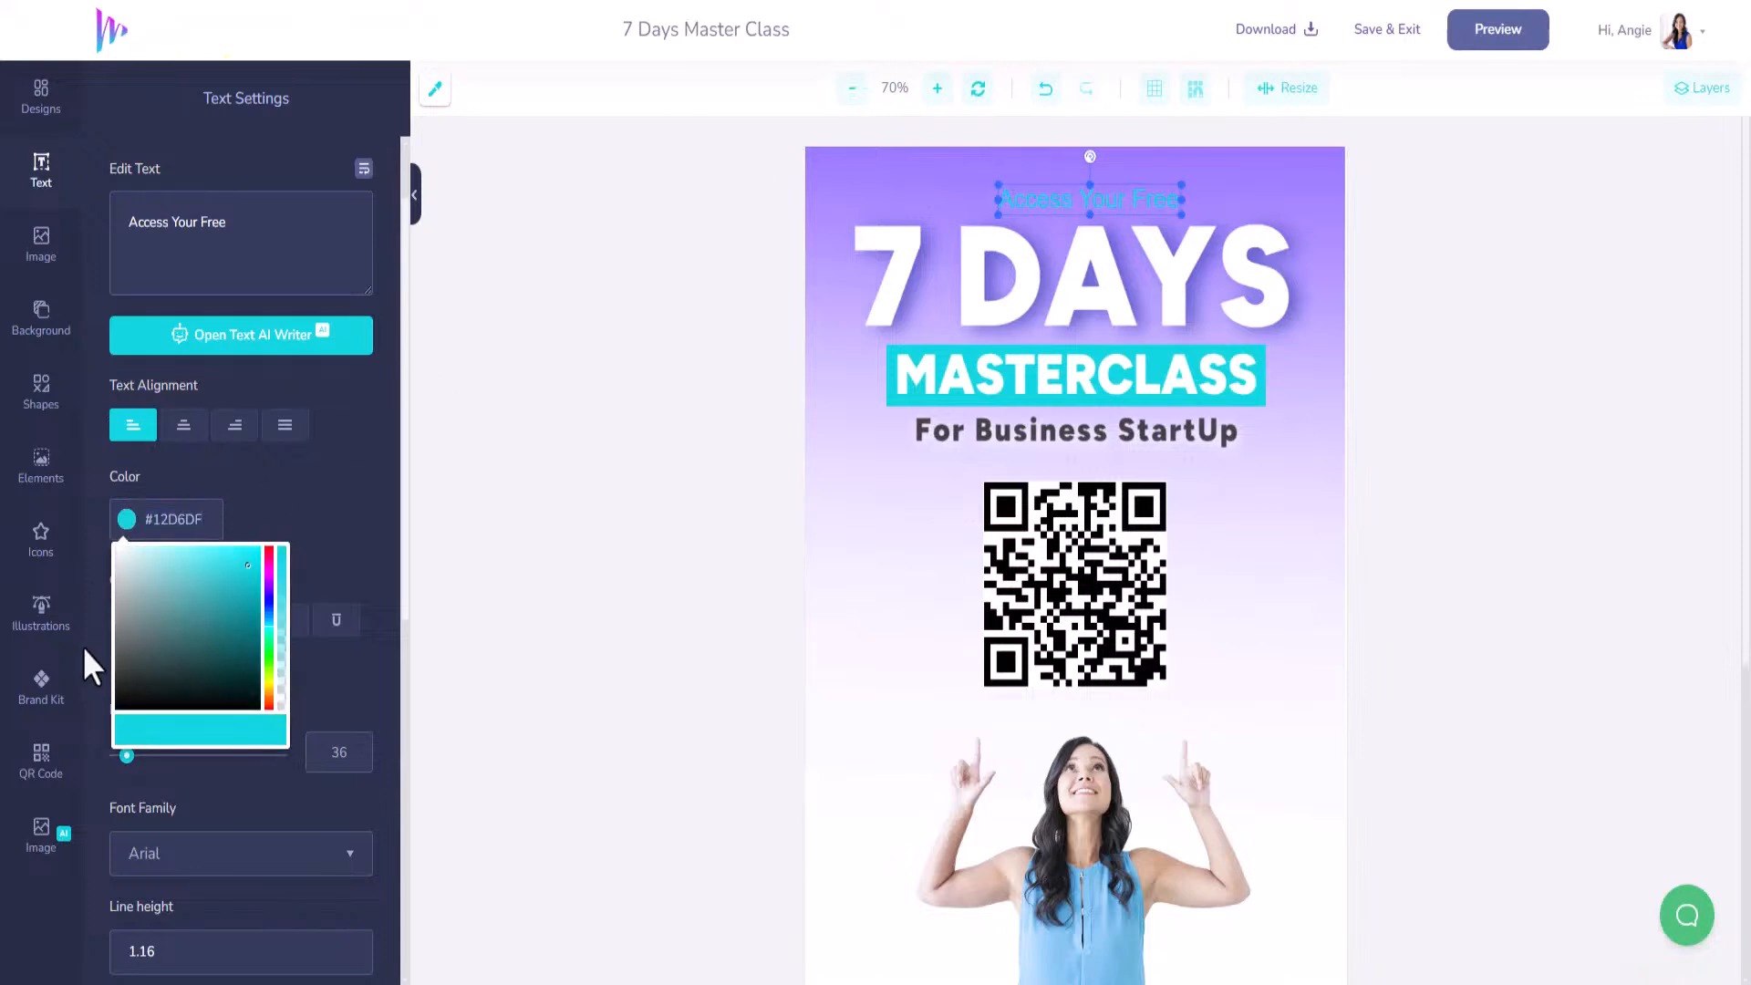
Try a white shadow on the heading, then switch the shadow off again.
left_click(361, 584)
scroll(308, 766, "down", 6)
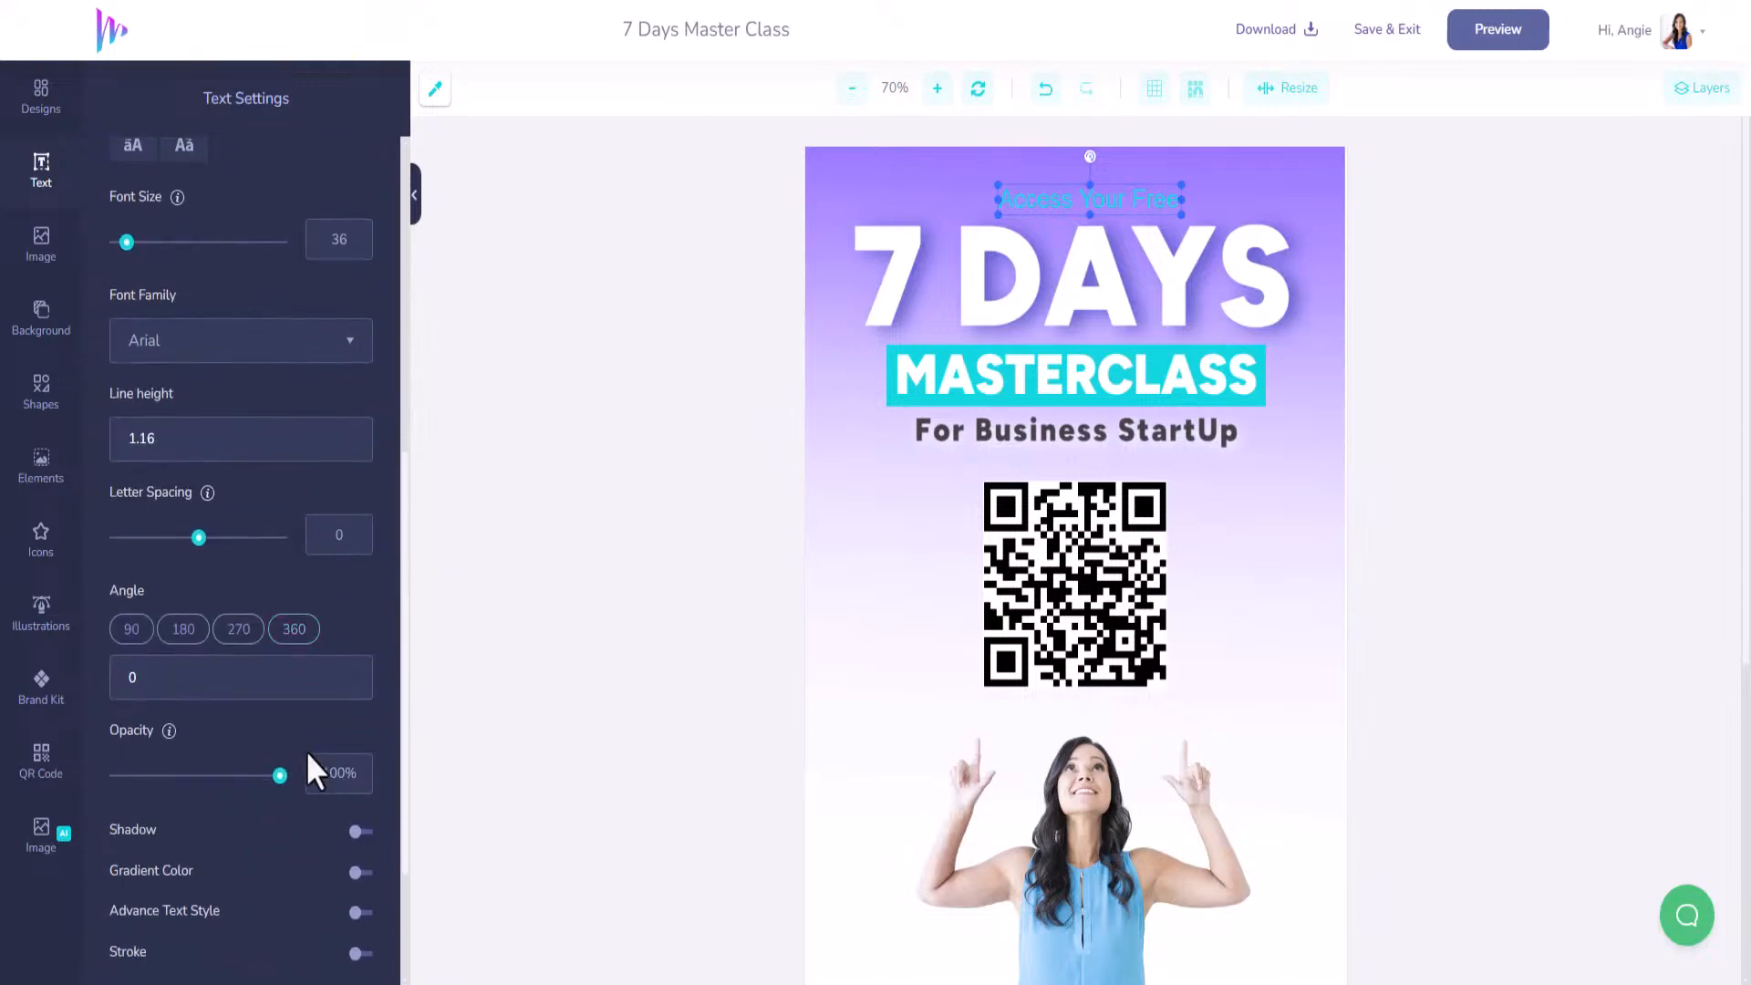
left_click(362, 832)
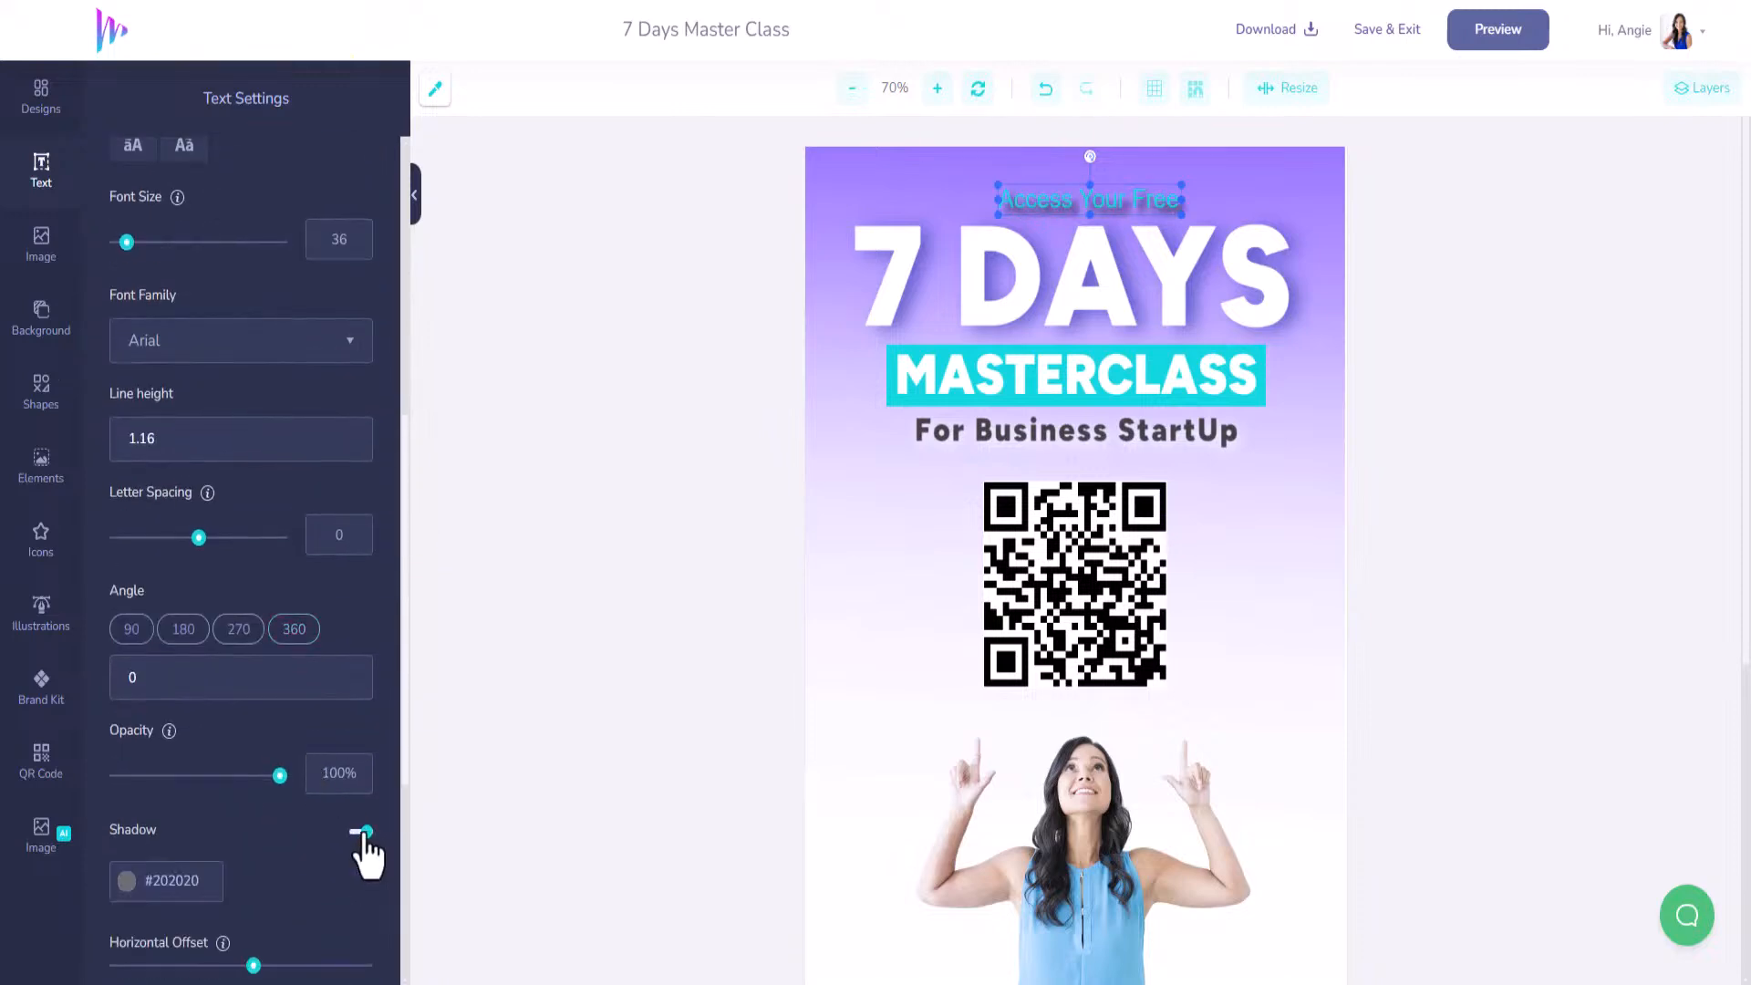
left_click(131, 886)
left_click_drag(168, 922, 84, 891)
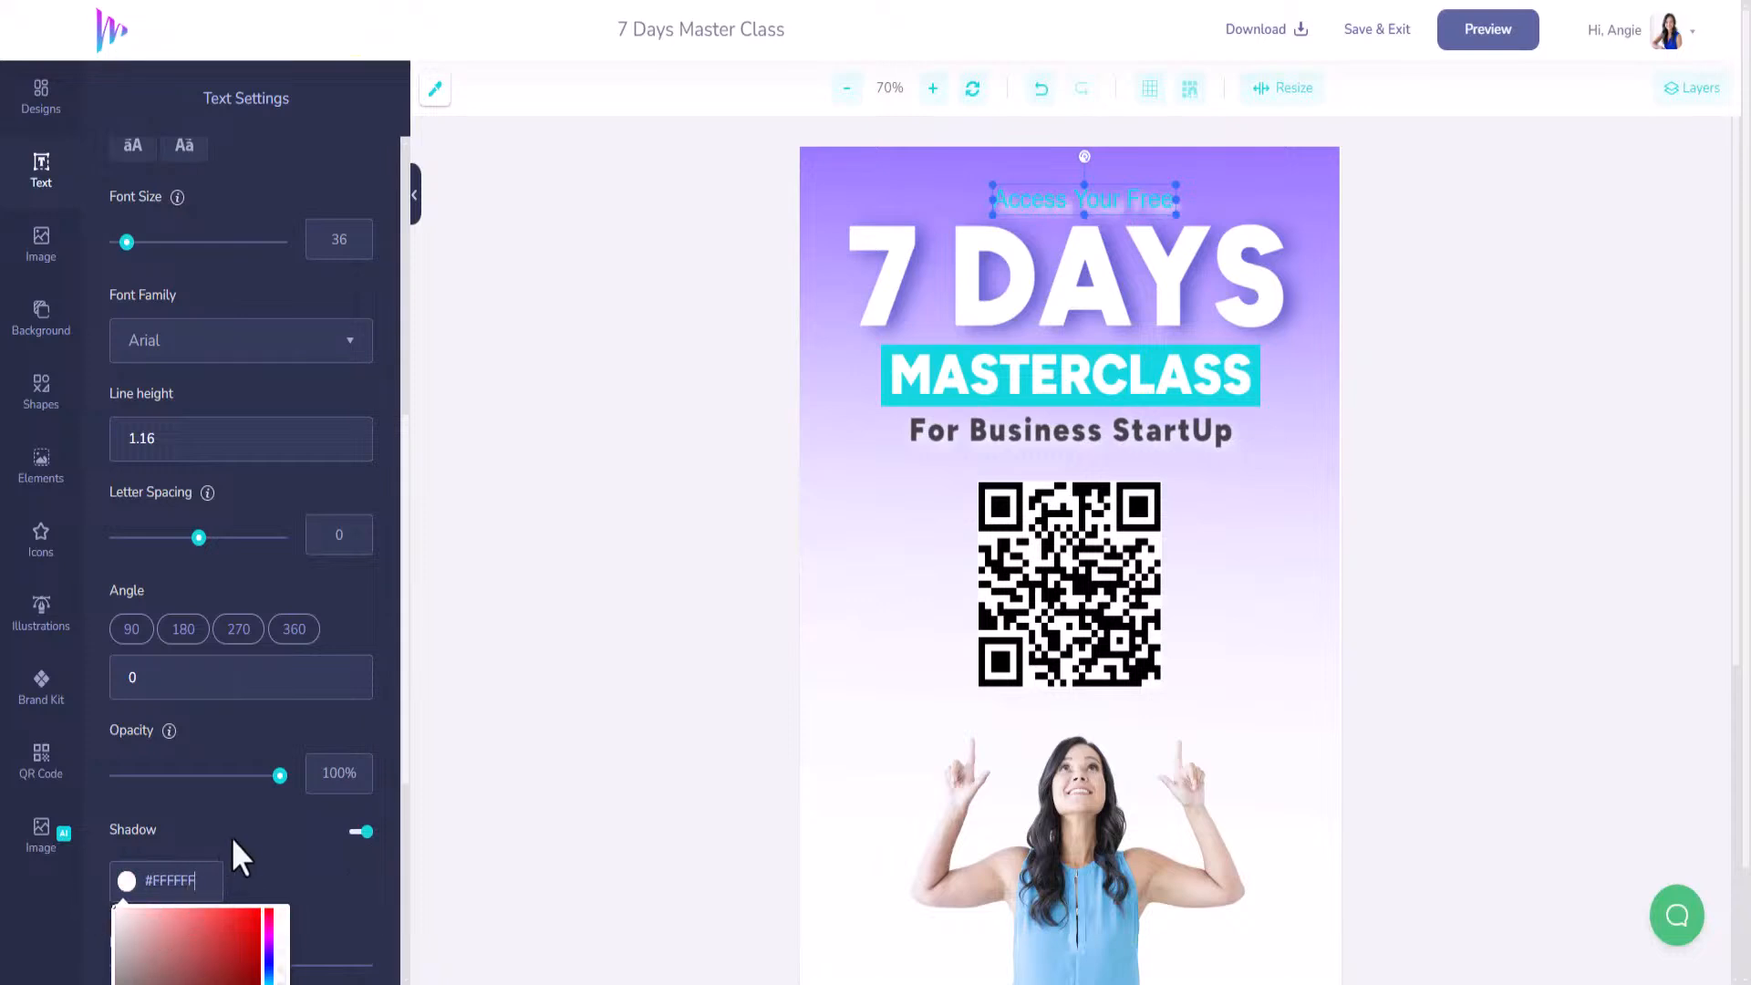
left_click(356, 832)
Add a white #FFFFFF outline to the Access Your Free heading.
scroll(219, 803, "down", 2)
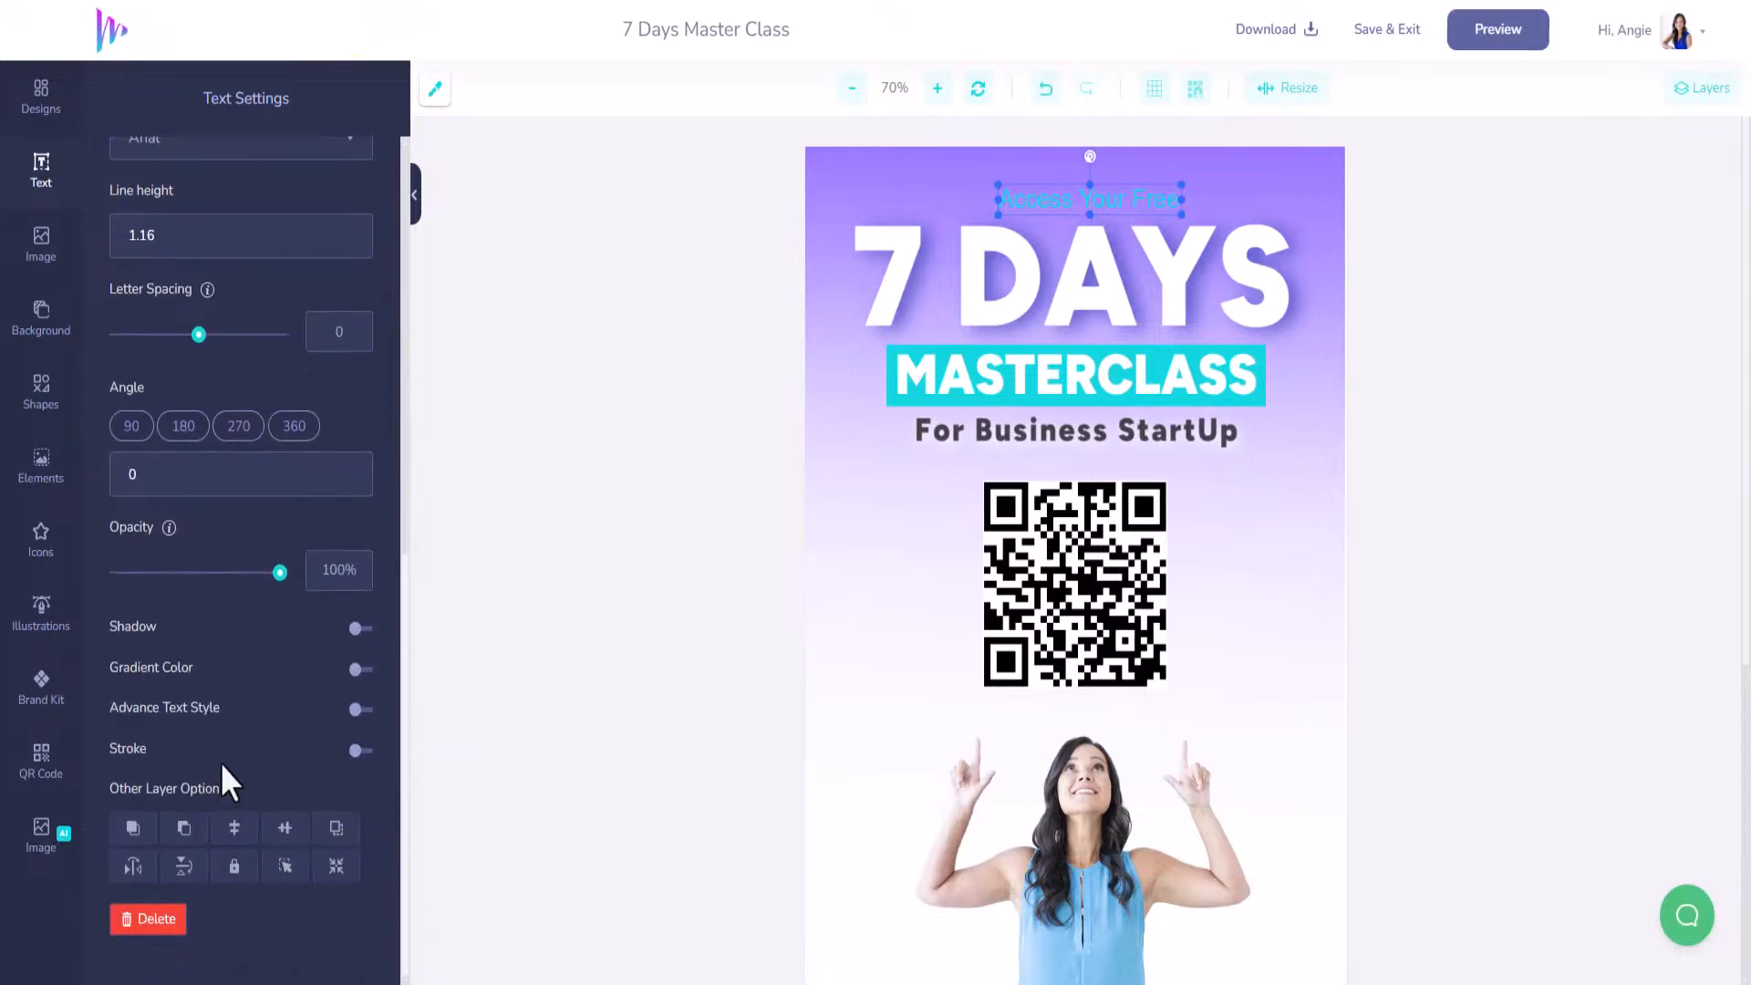
left_click(358, 751)
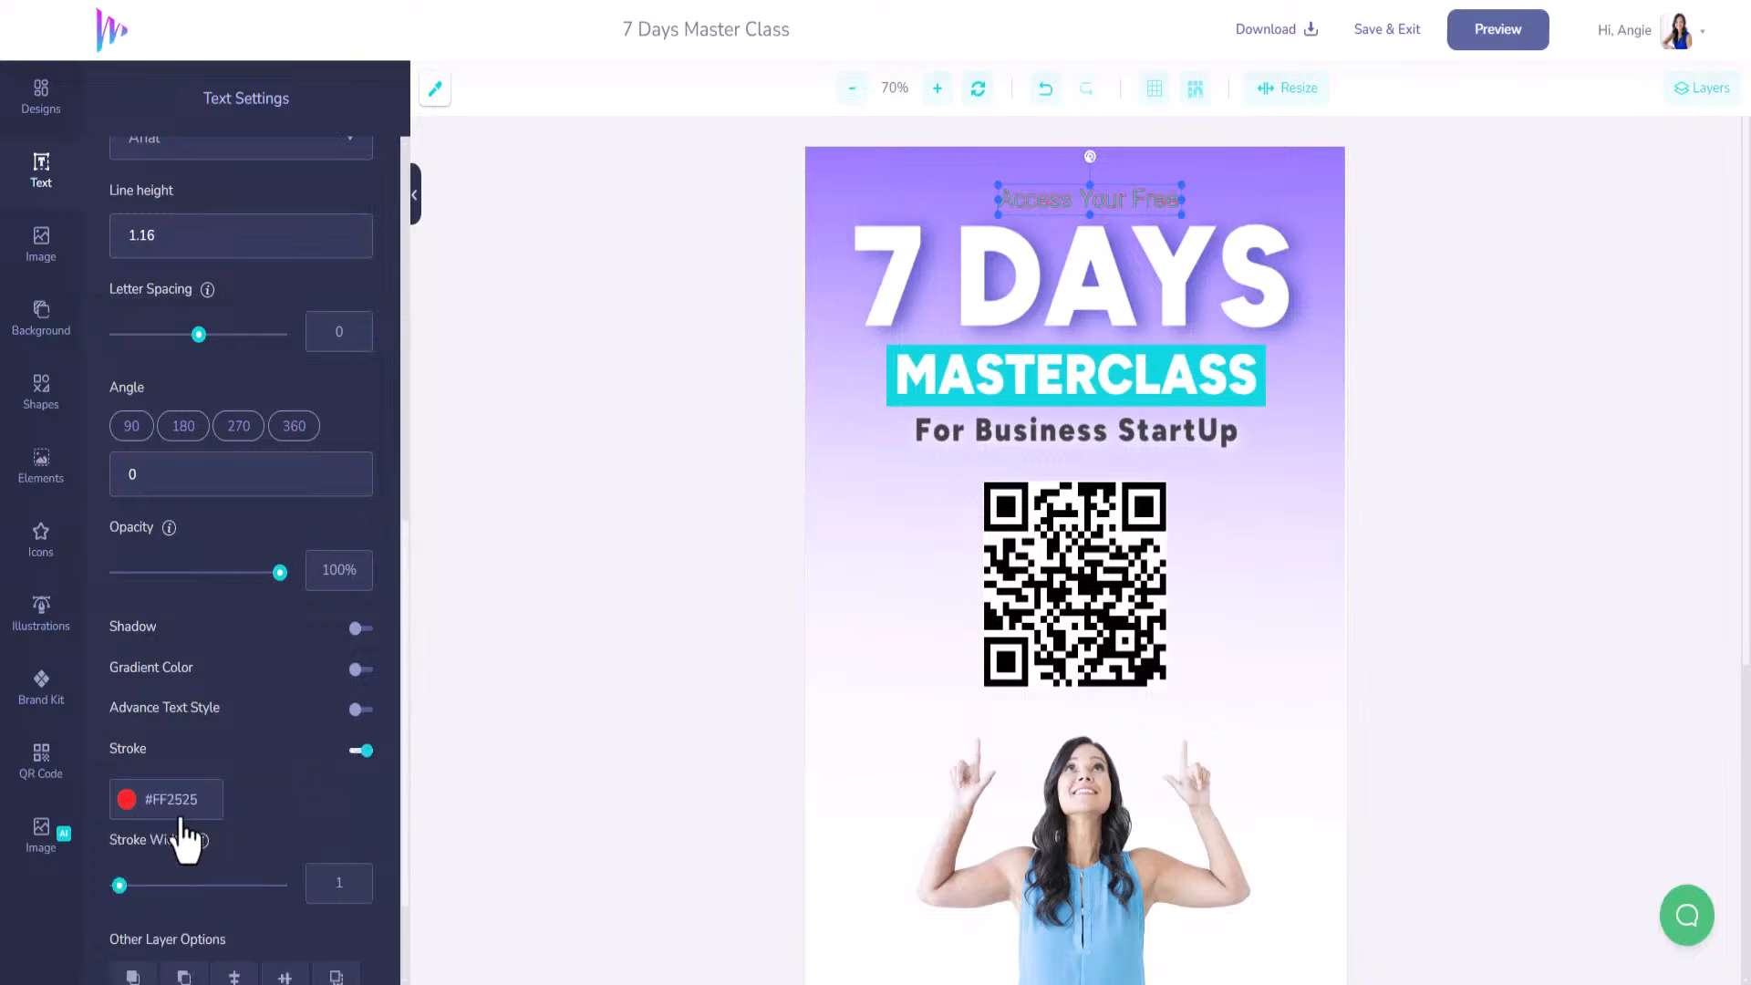
left_click(125, 807)
left_click_drag(146, 835, 111, 818)
Enlarge the heading to font size 72, keeping the text straight rather than arched.
left_click(256, 533)
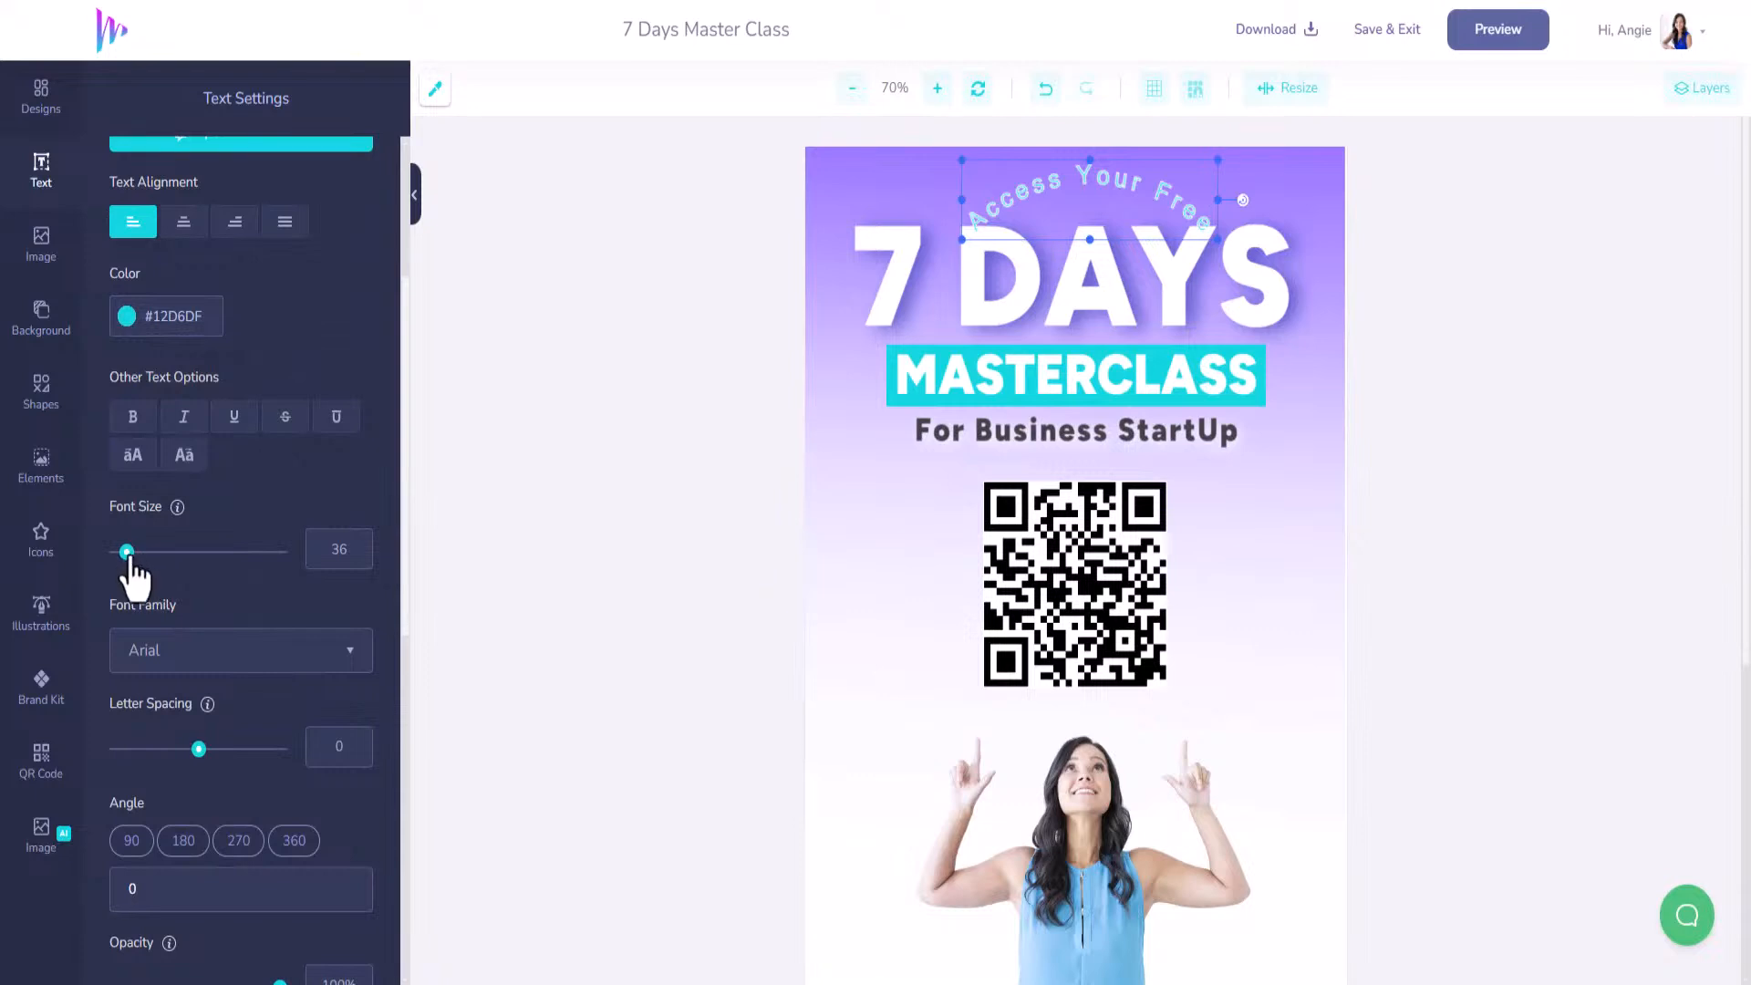
left_click_drag(128, 552, 139, 553)
scroll(176, 707, "down", 9)
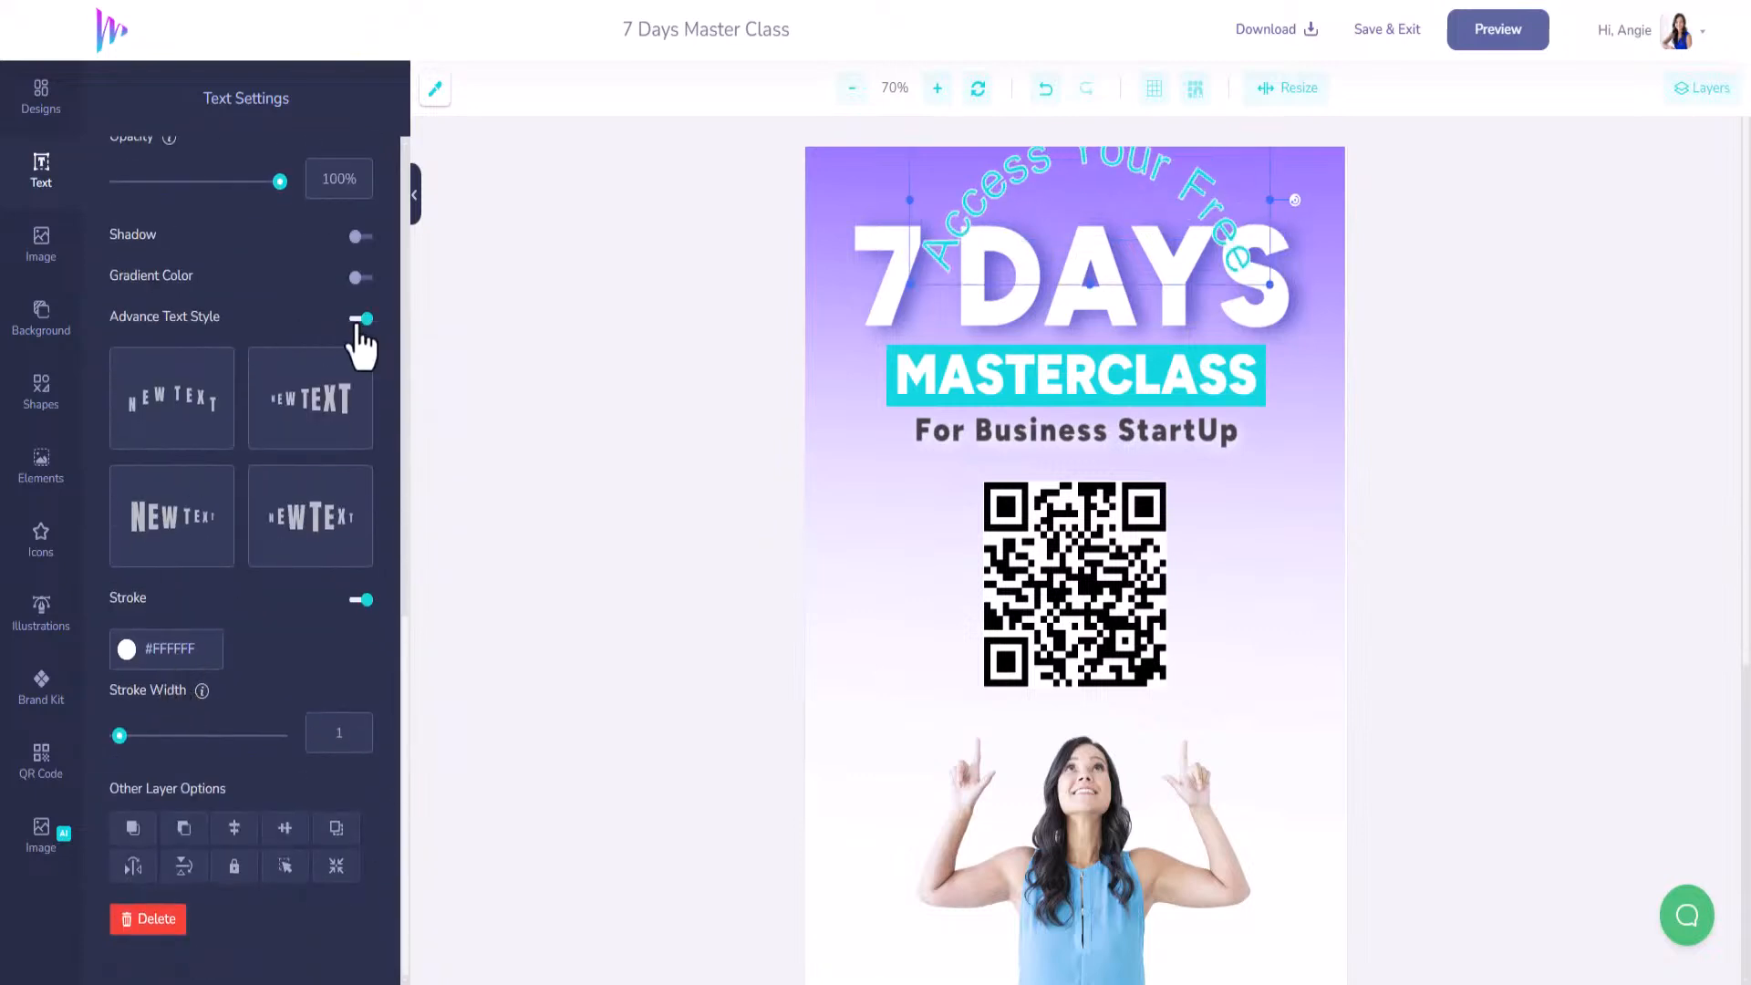
left_click(365, 319)
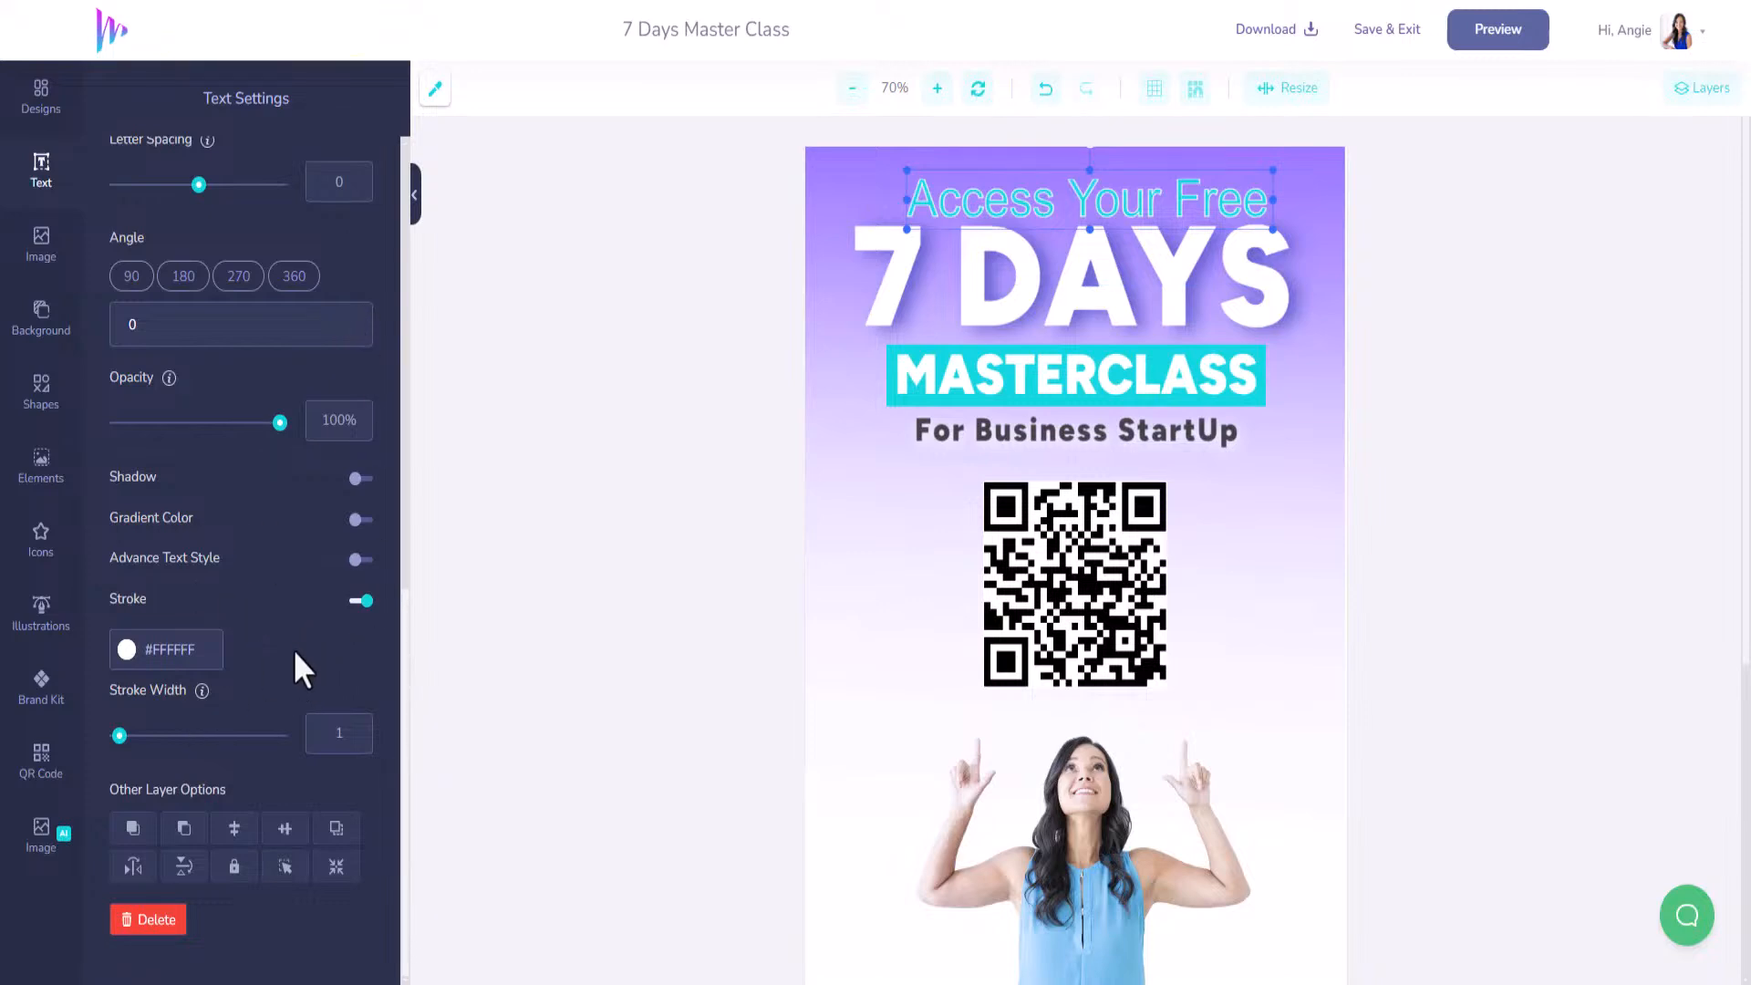
scroll(294, 650, "up", 3)
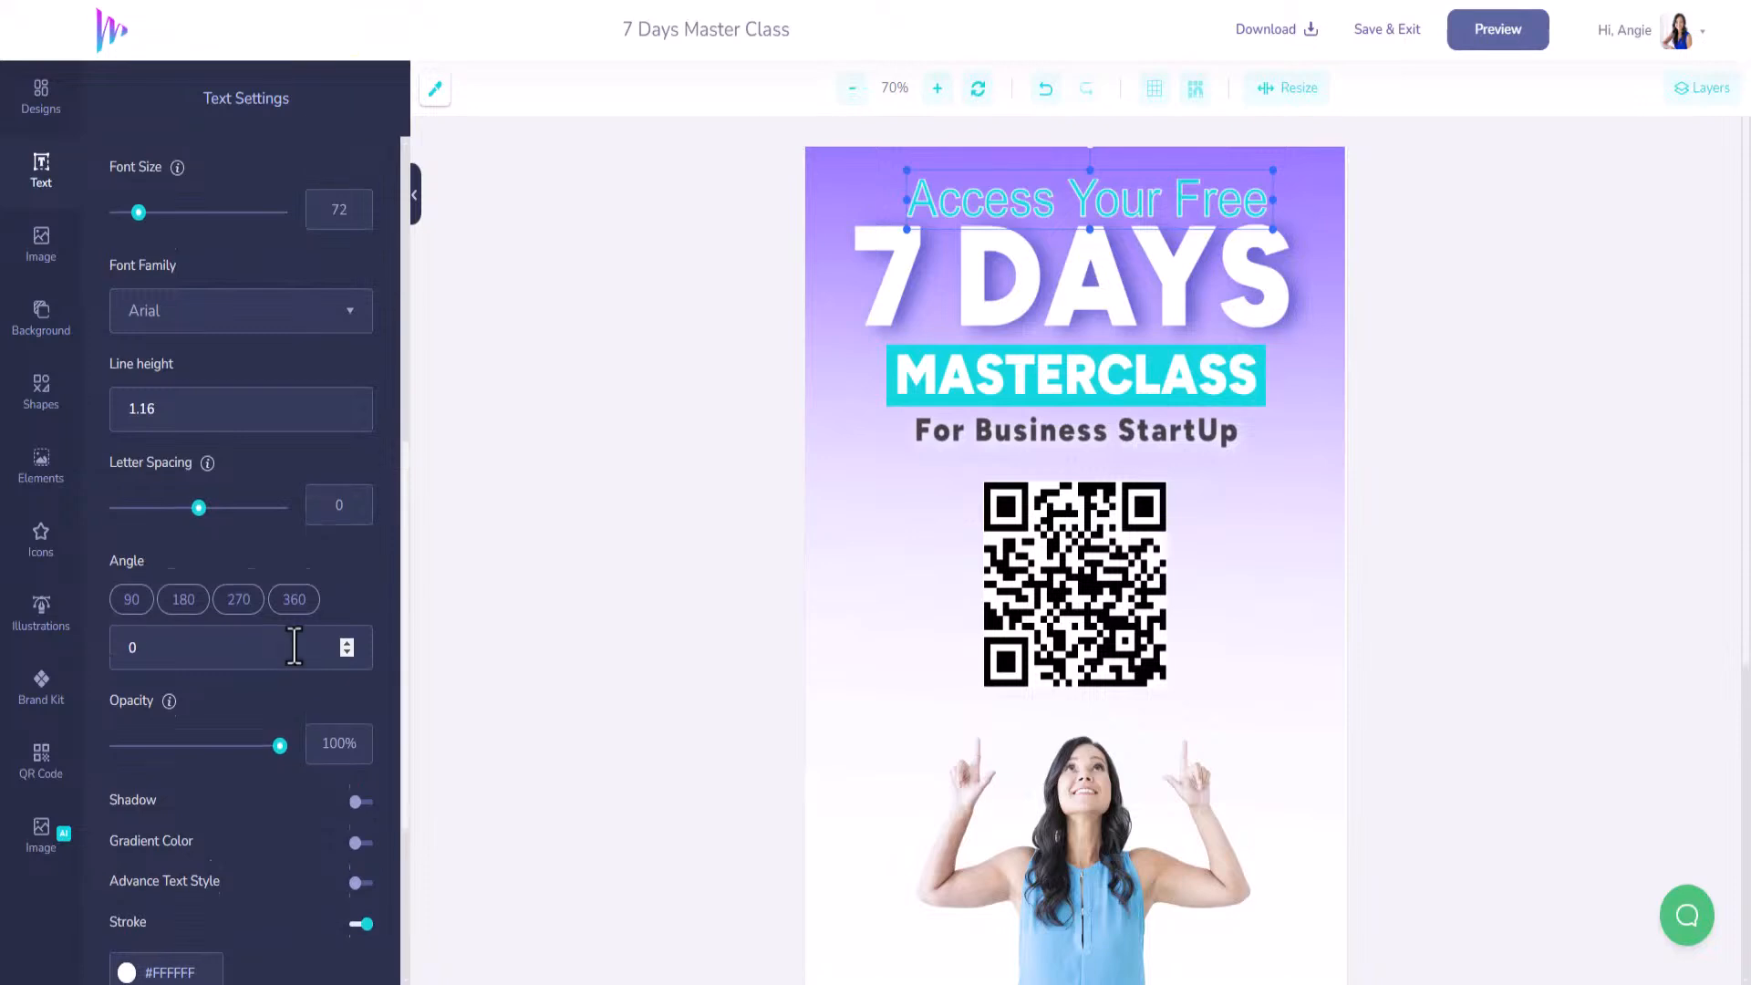
Make the Access Your Free heading text white (#FFFFFF).
scroll(293, 645, "up", 3)
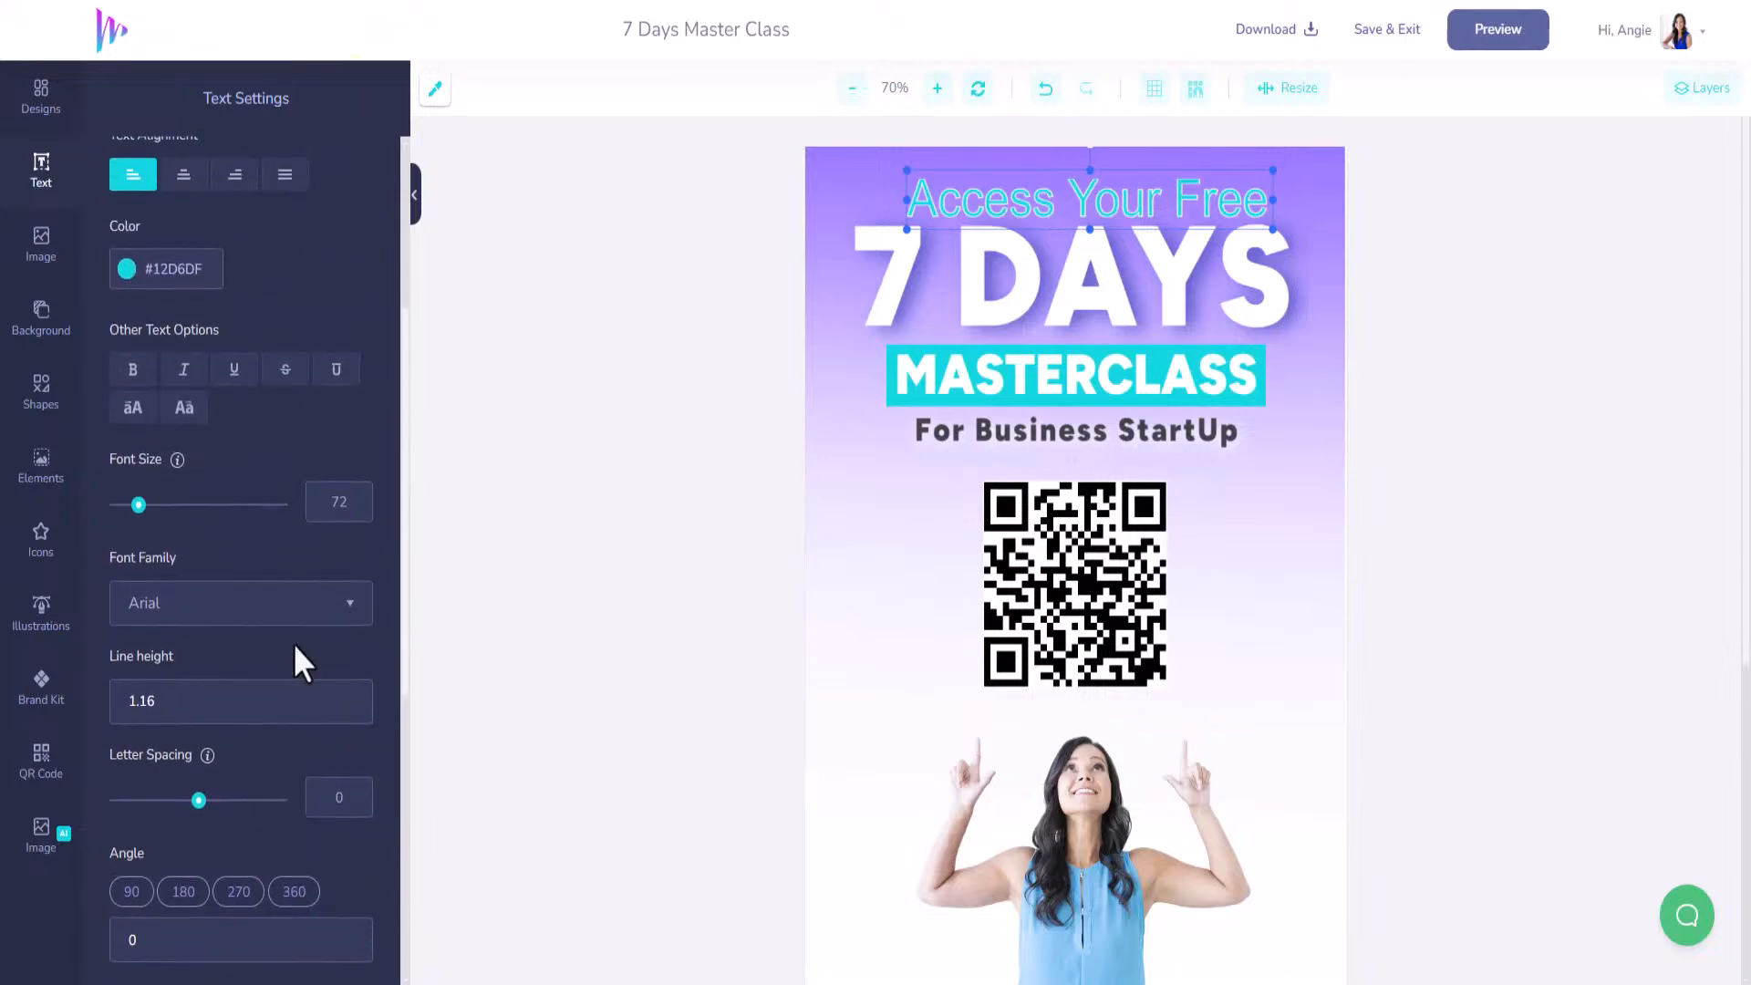
left_click(129, 273)
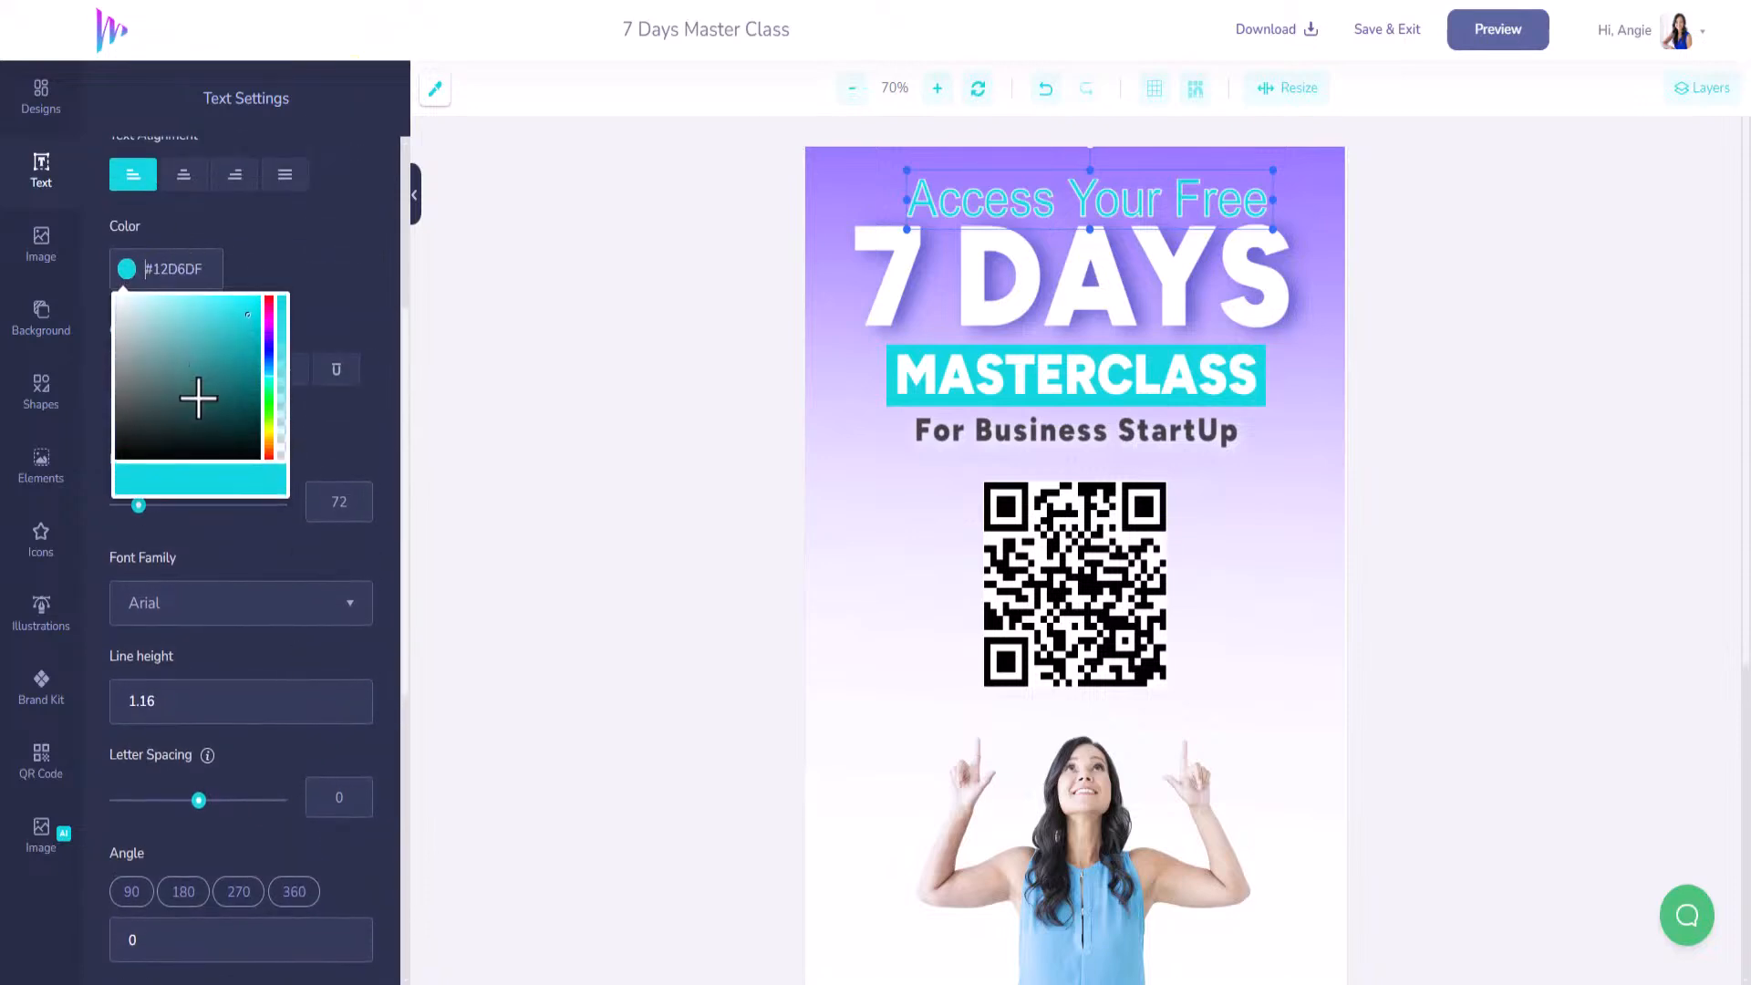
left_click_drag(195, 395, 62, 221)
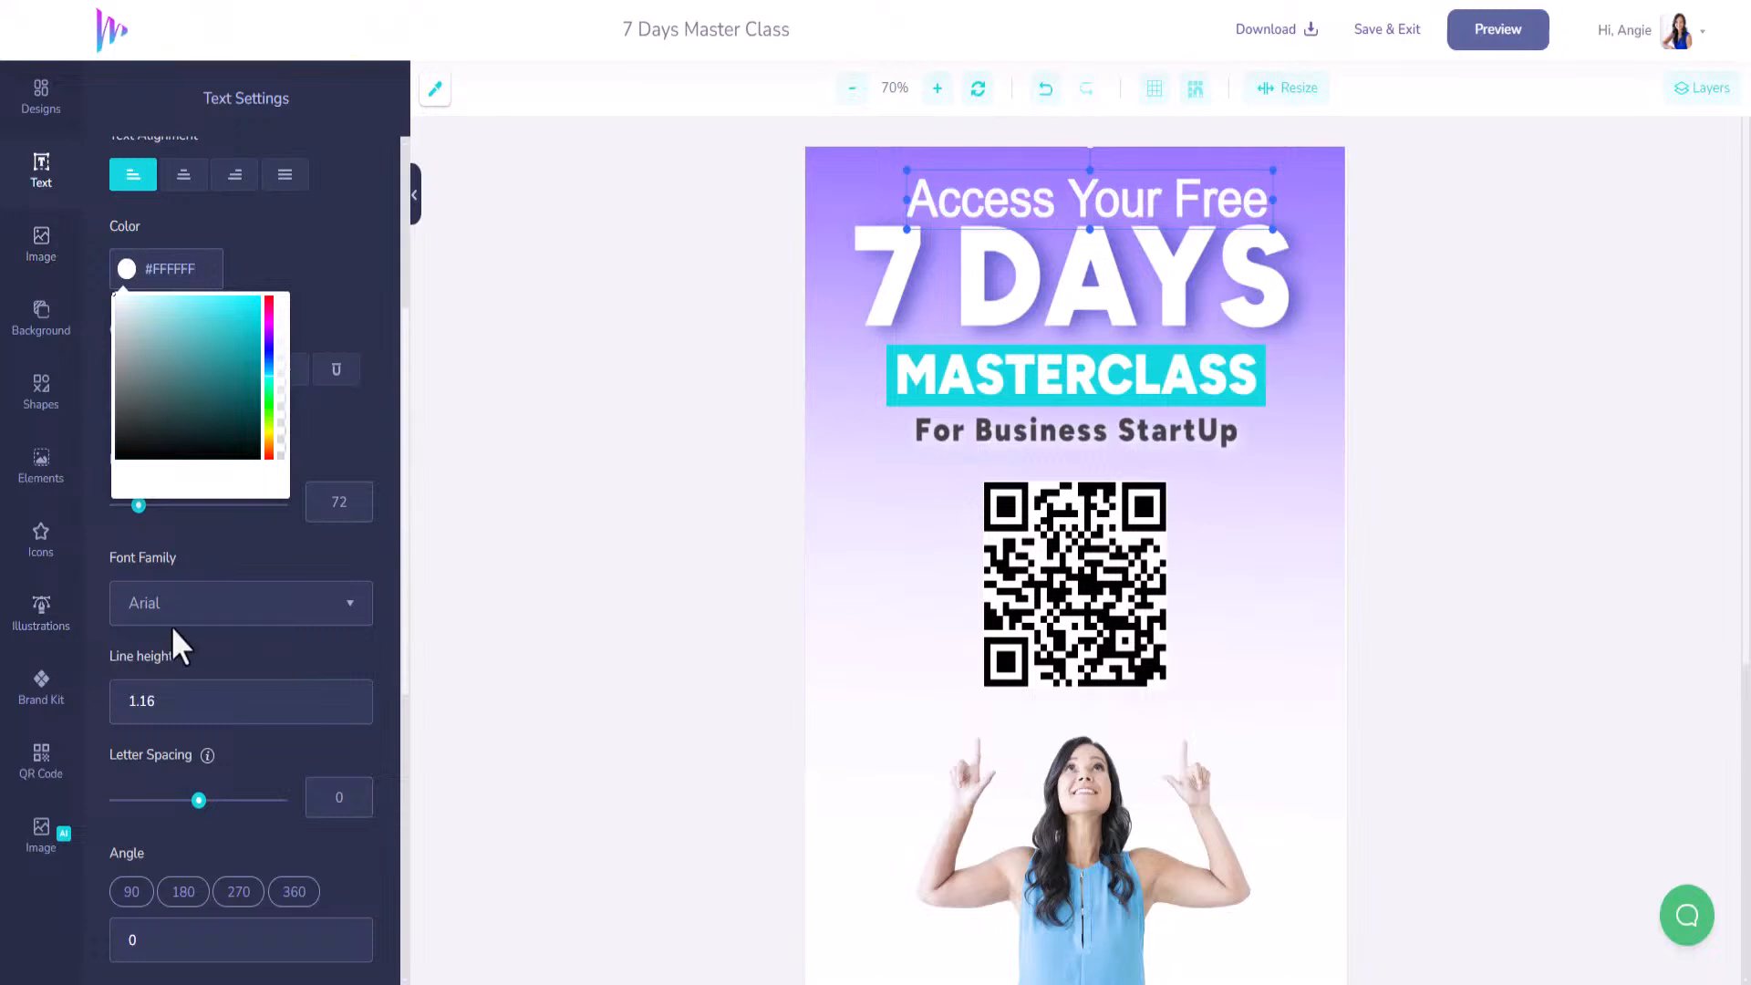
left_click(211, 605)
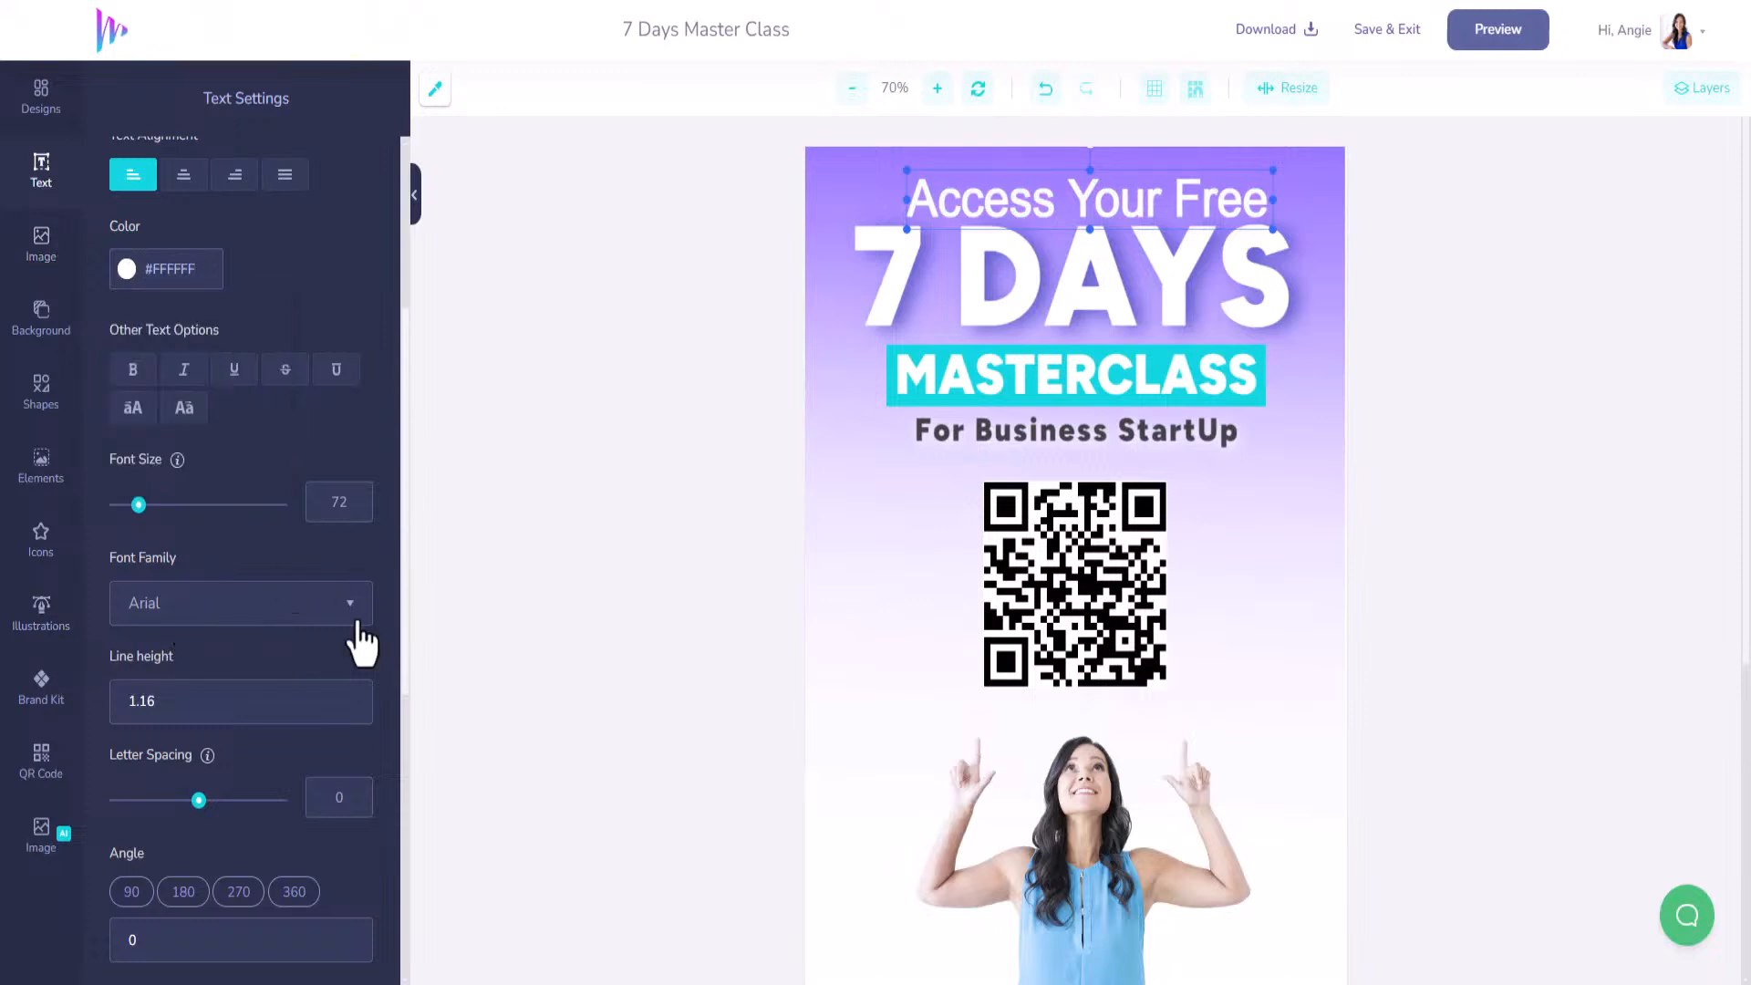
Set the heading in the Brightwall font.
left_click(348, 613)
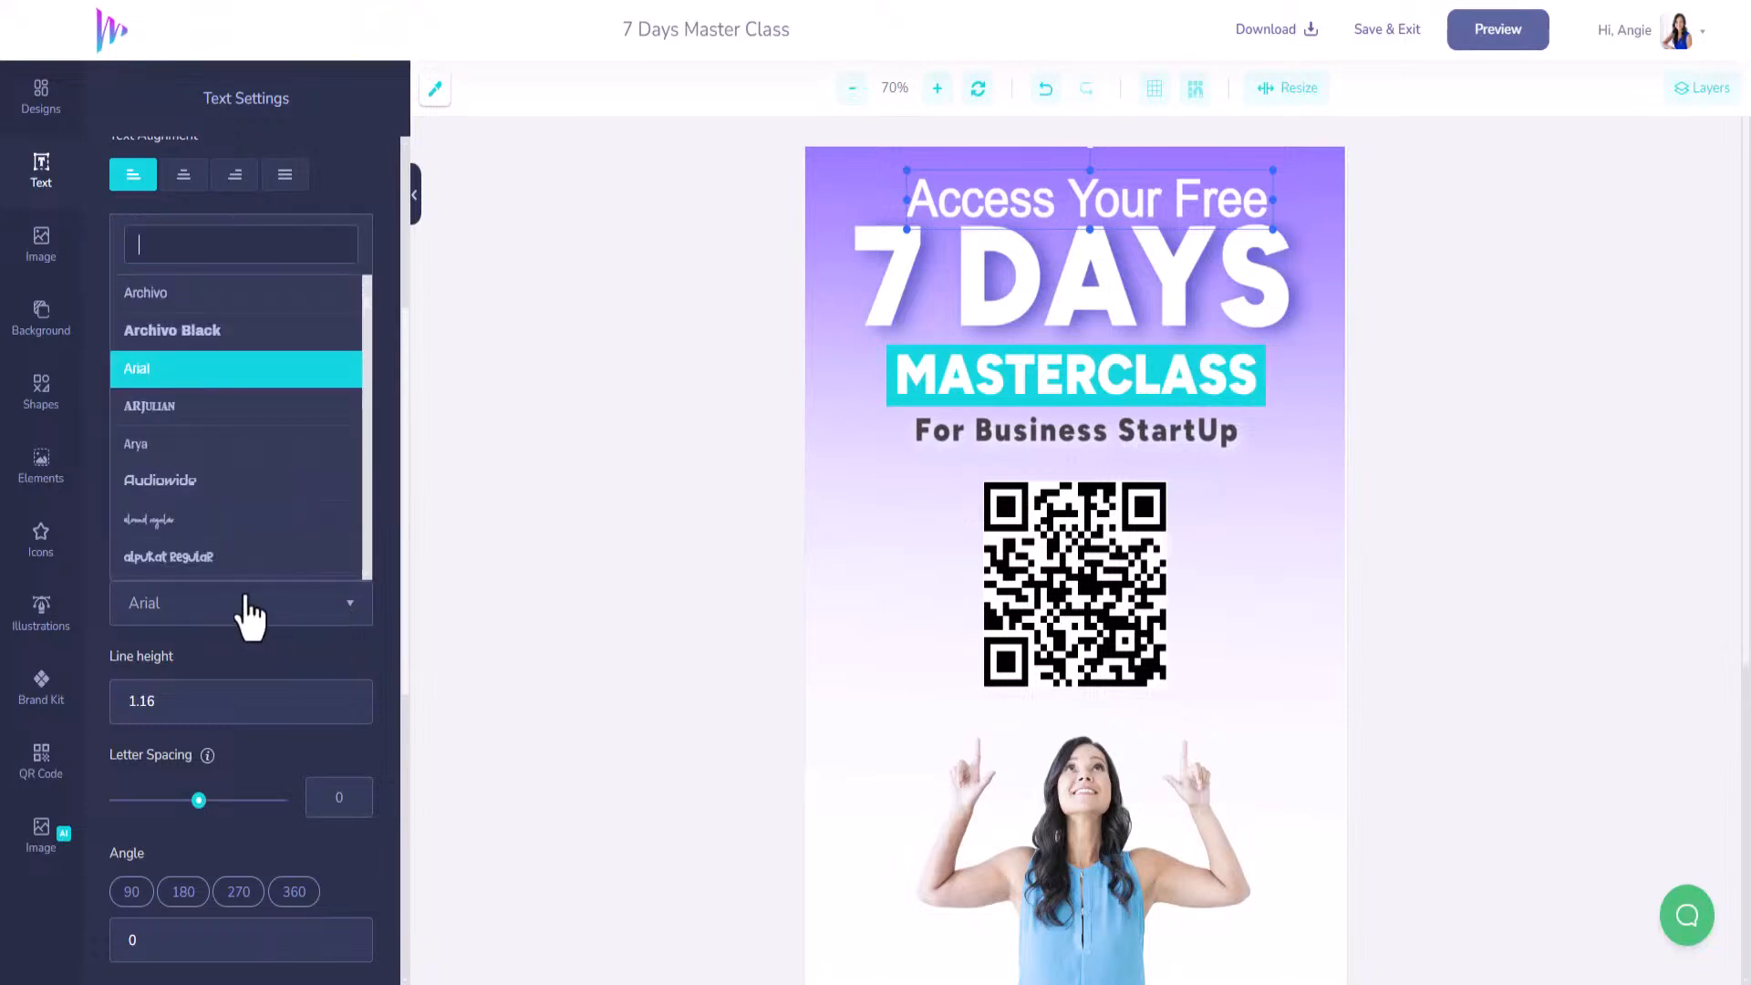
scroll(258, 547, "down", 3)
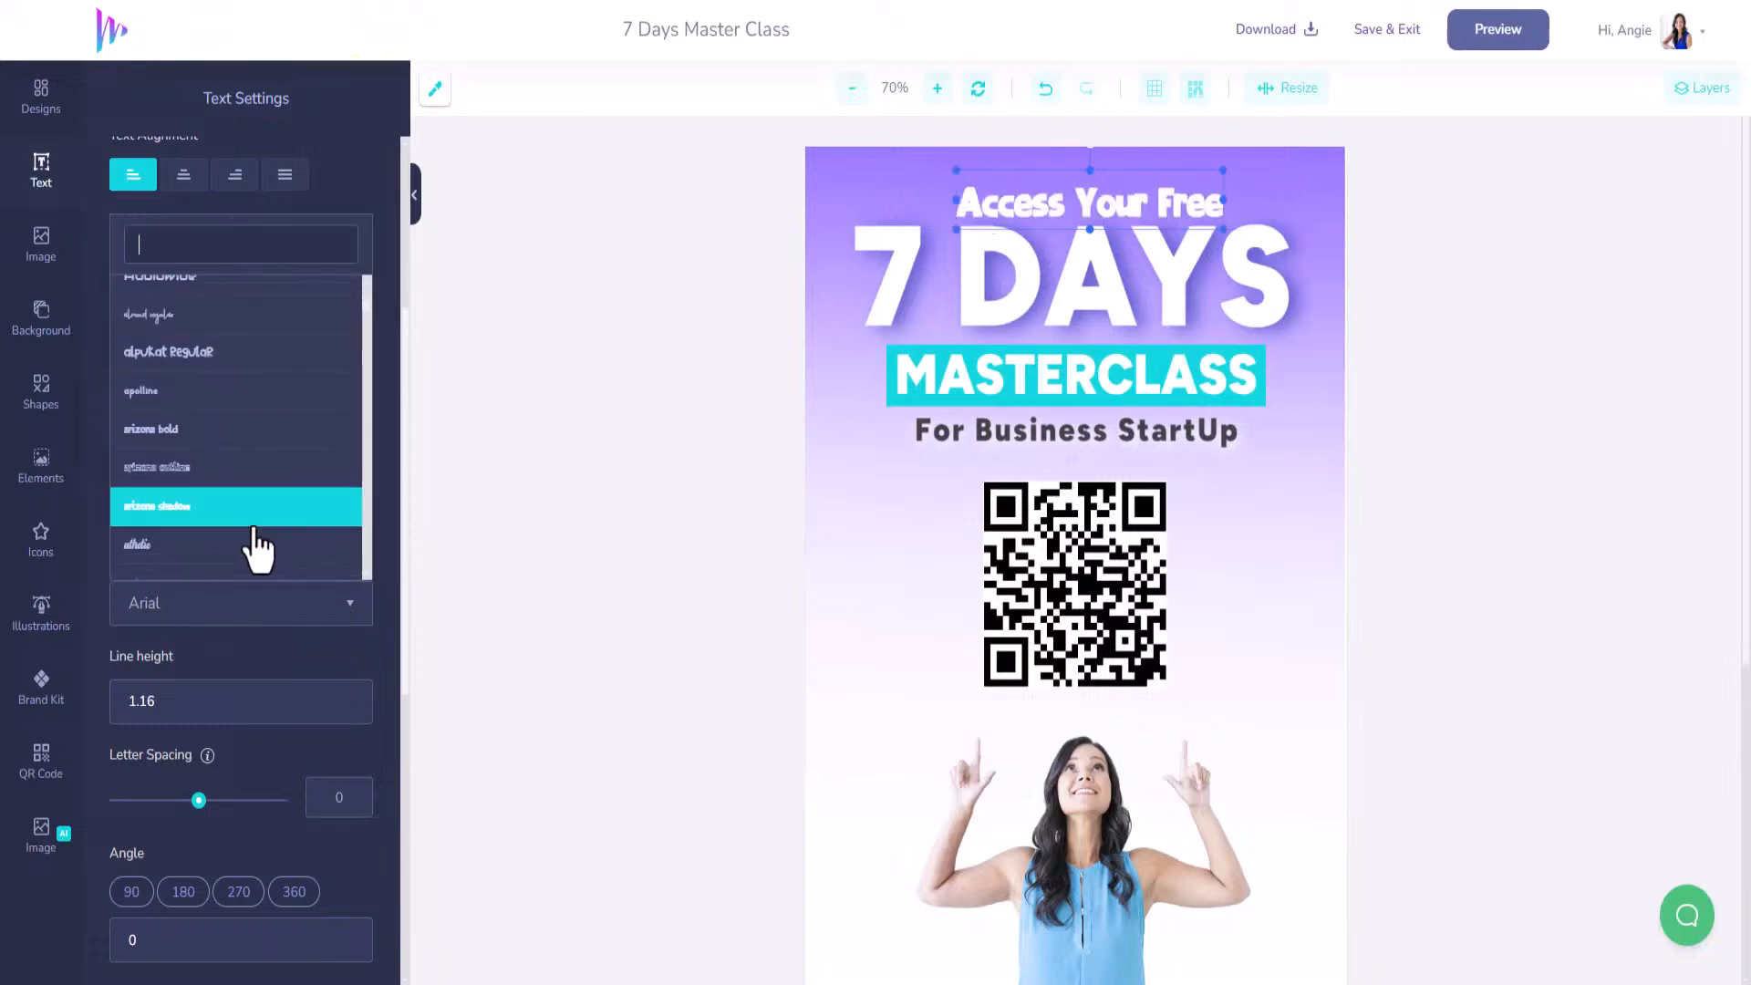
scroll(259, 547, "down", 10)
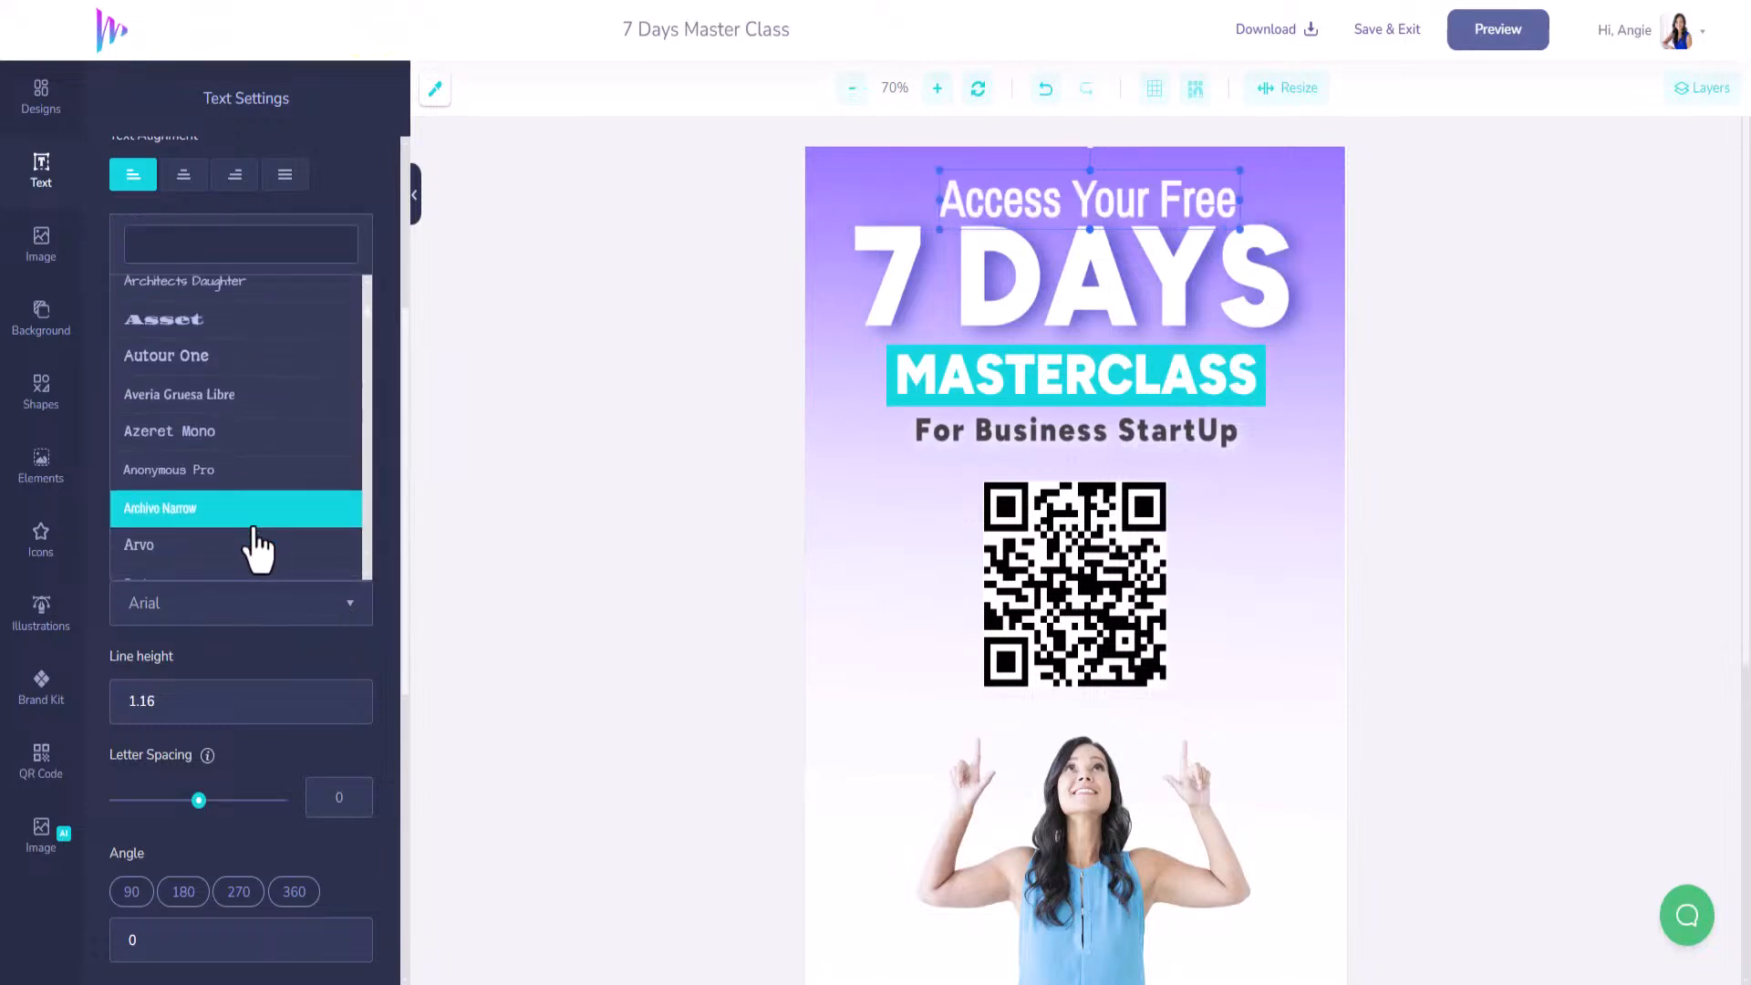
scroll(258, 547, "down", 5)
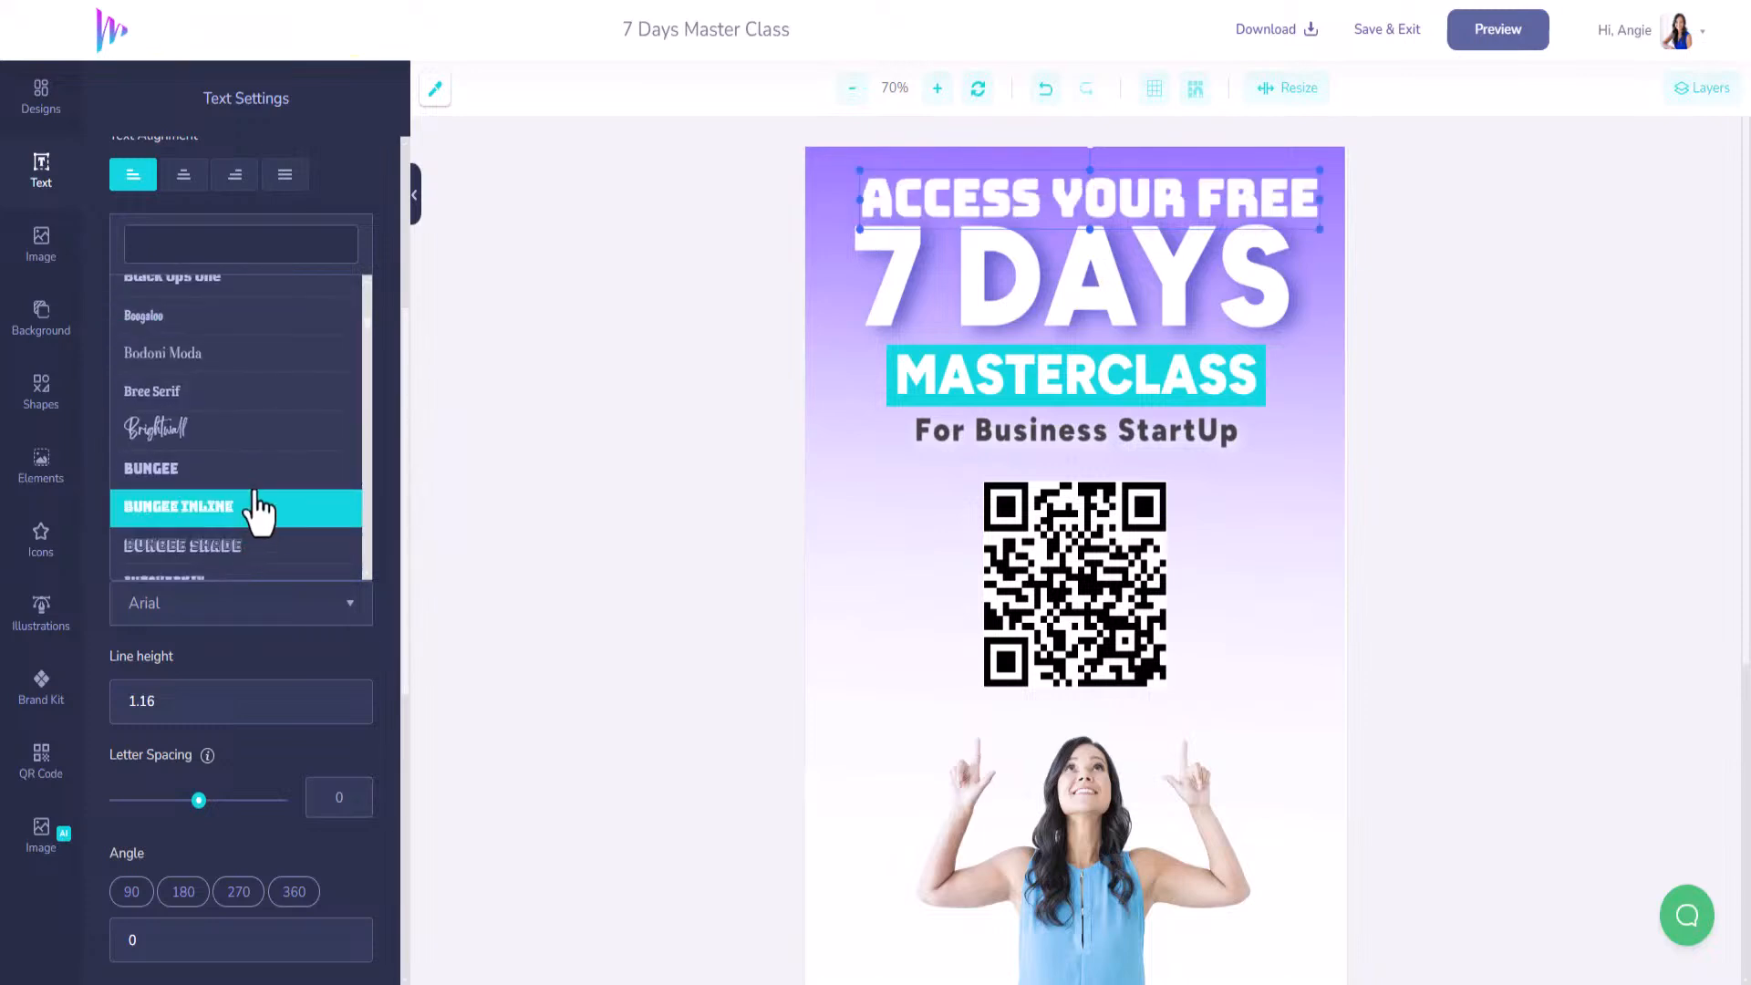
left_click(260, 468)
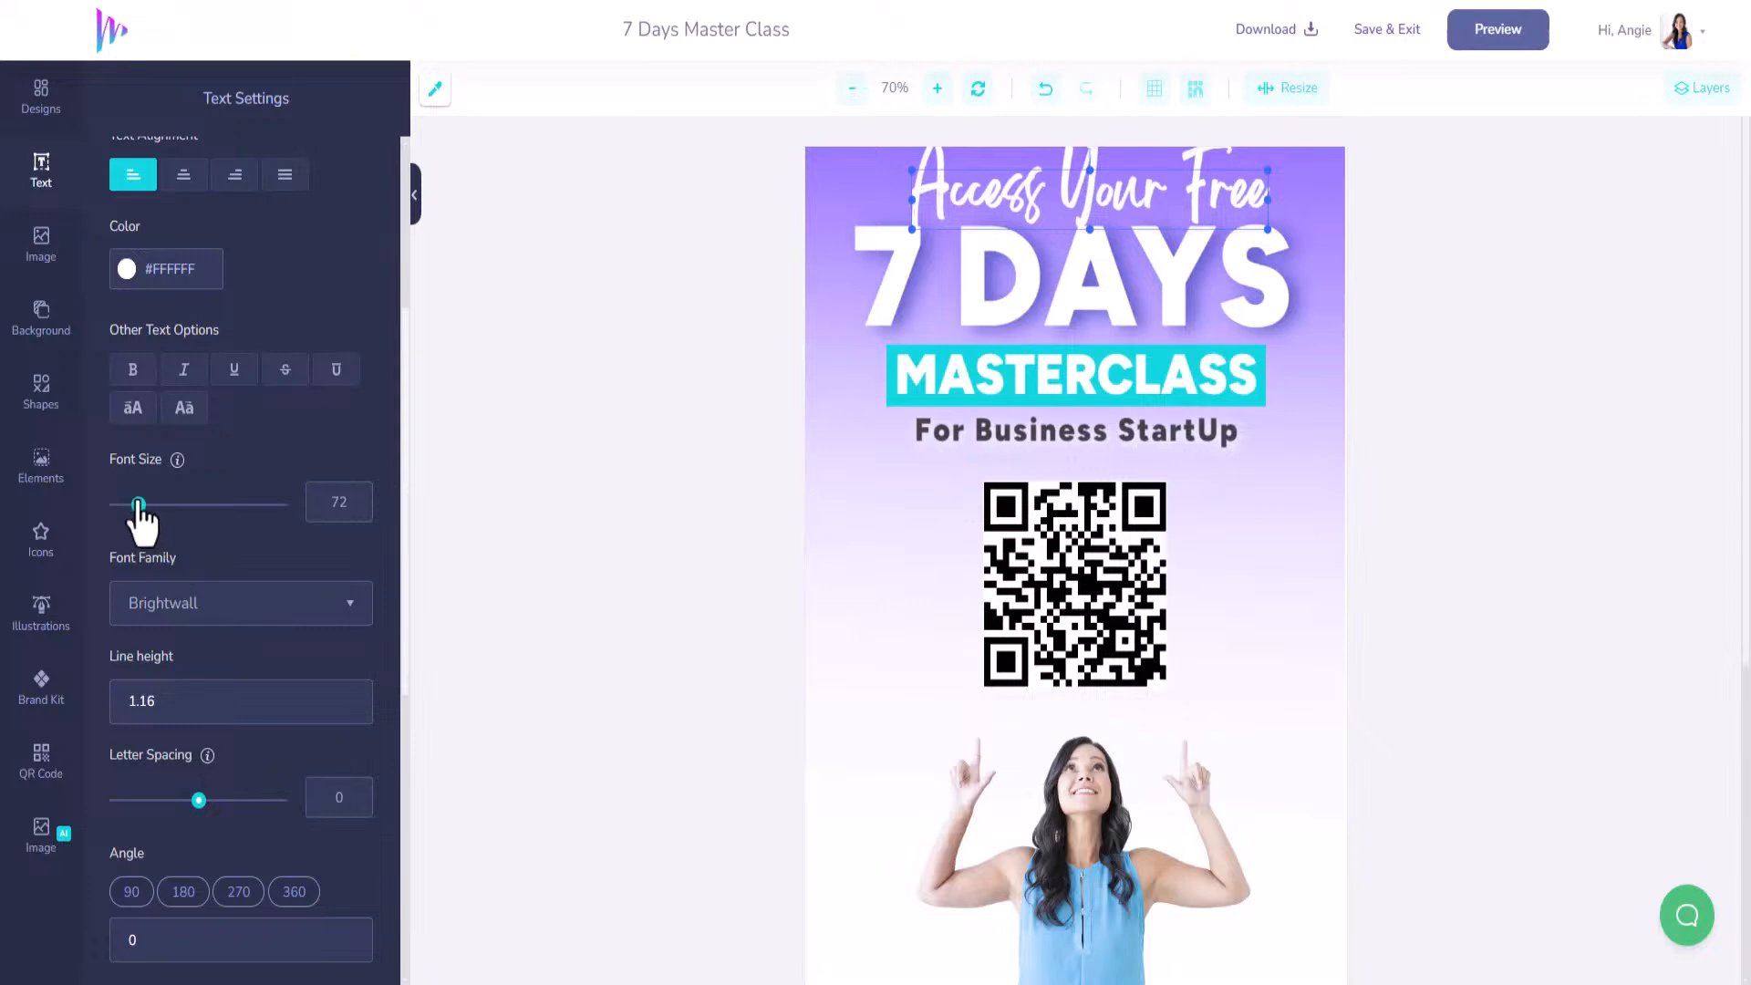
Shrink the heading to size 53, move it top-left, and colour it brand cyan.
left_click_drag(139, 505, 133, 505)
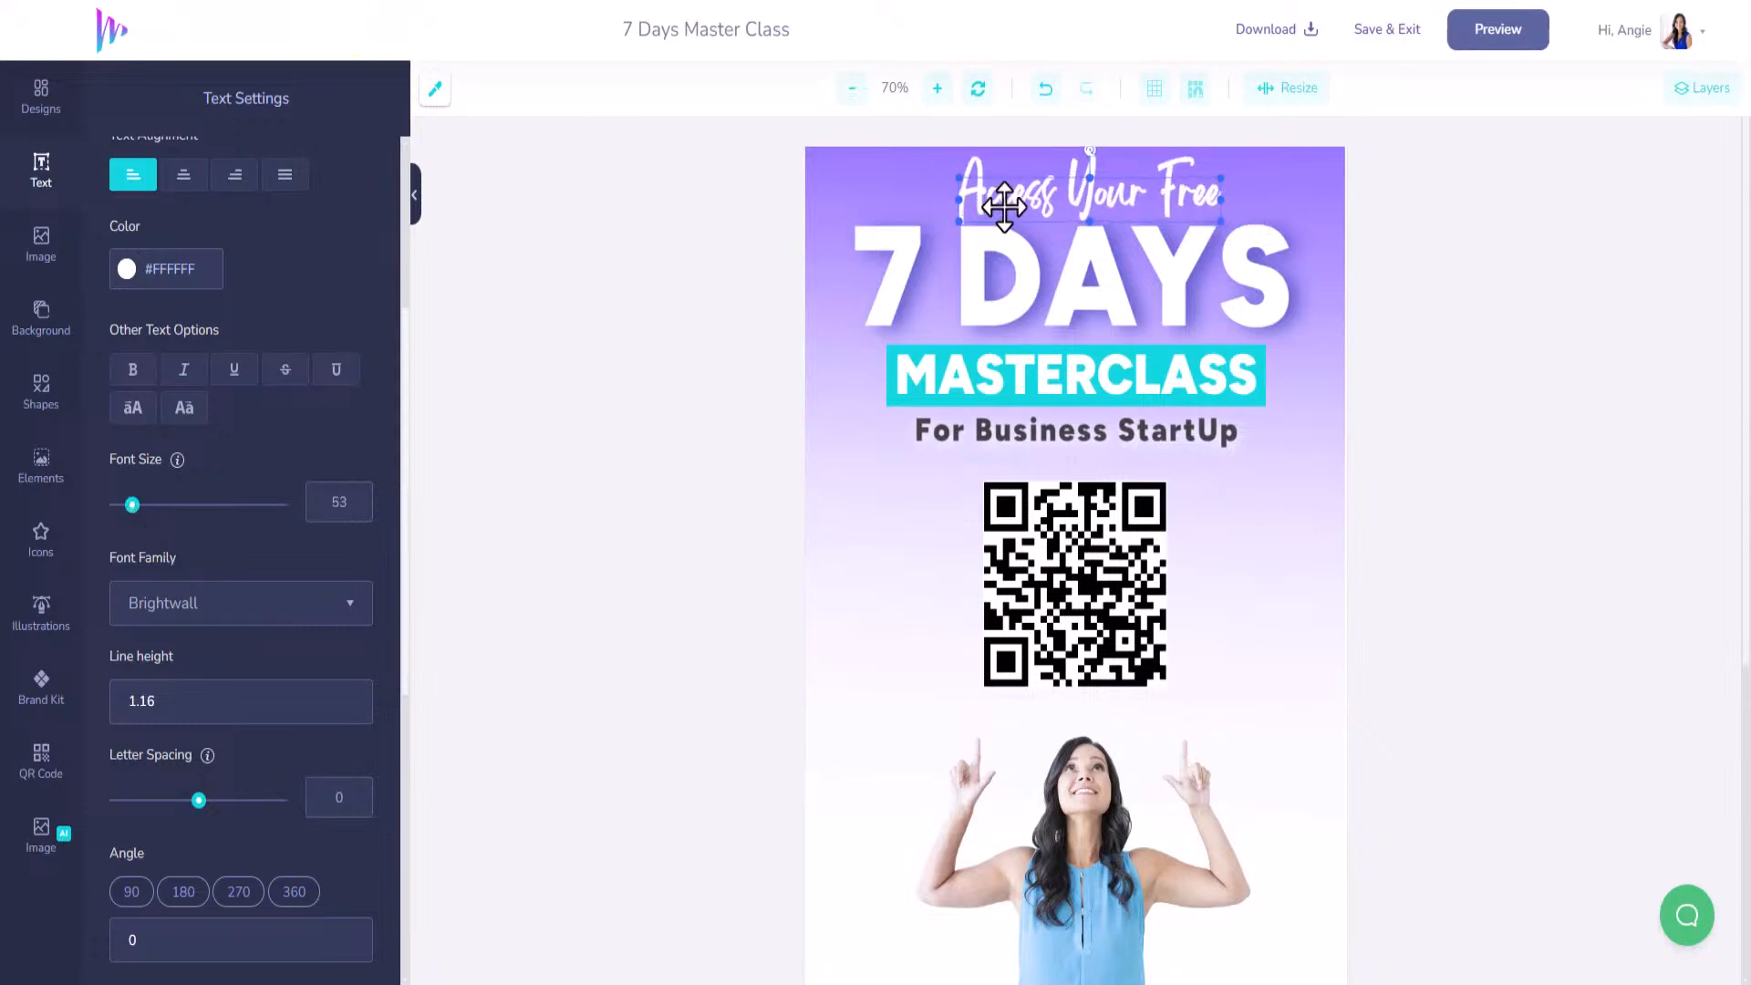
left_click_drag(1004, 207, 895, 220)
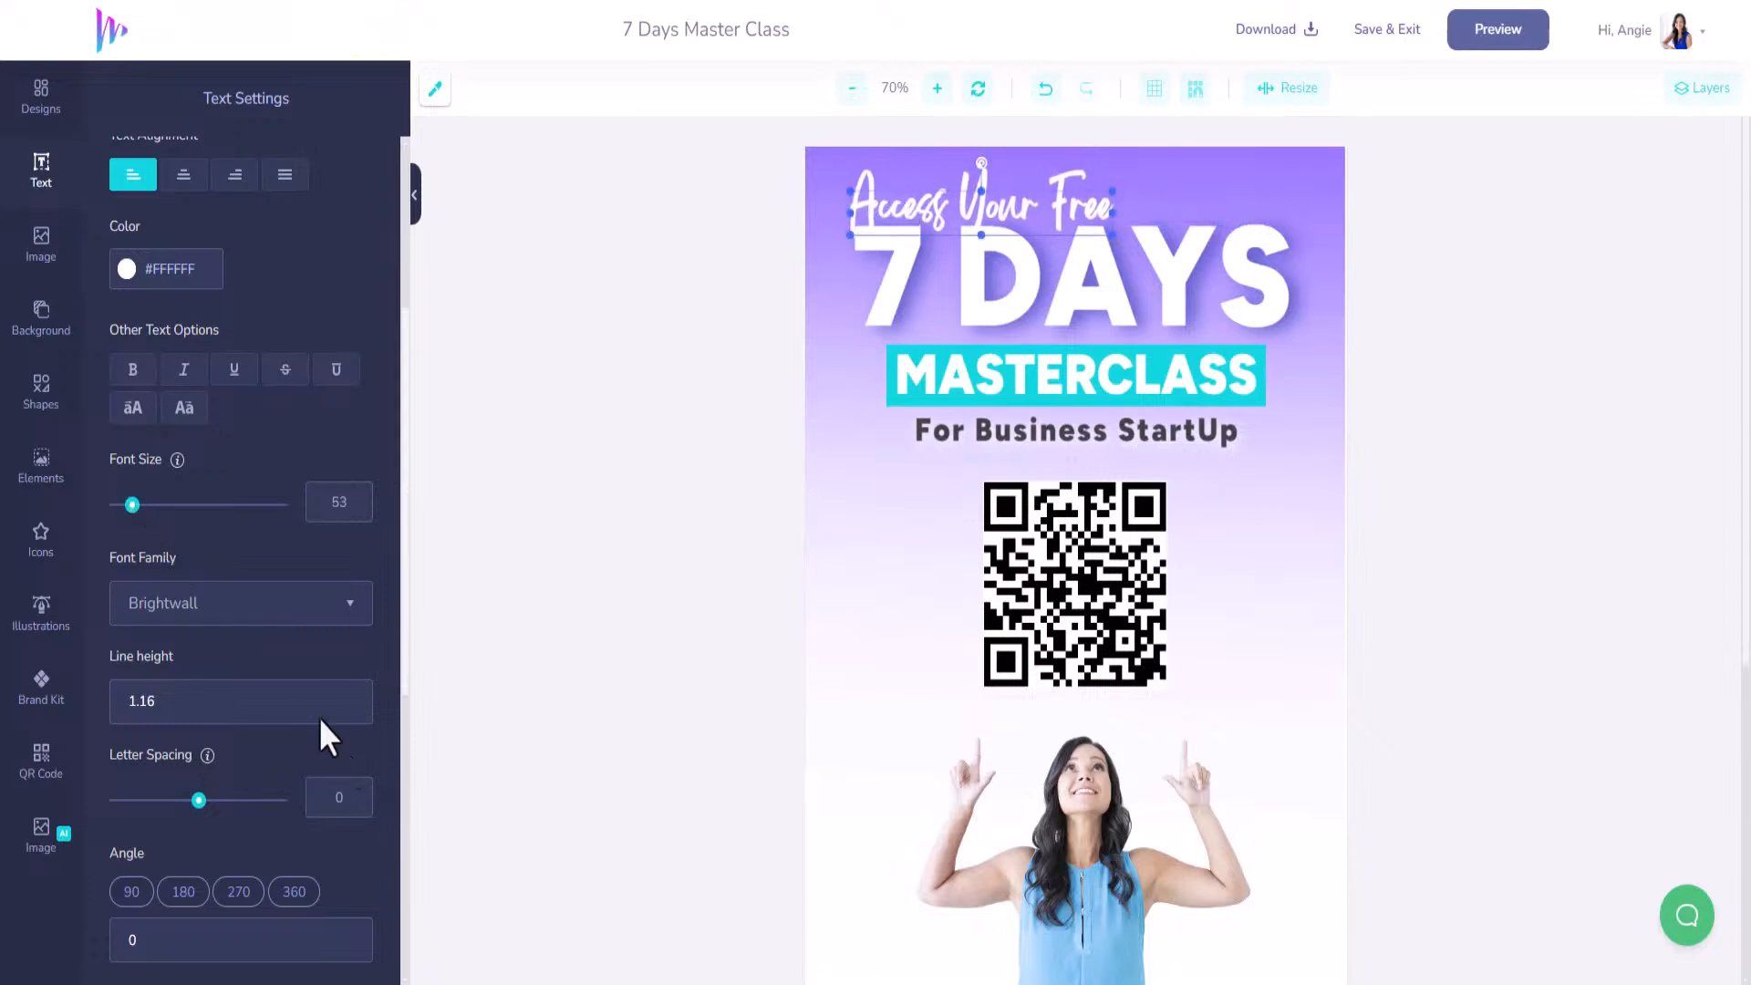
left_click(130, 270)
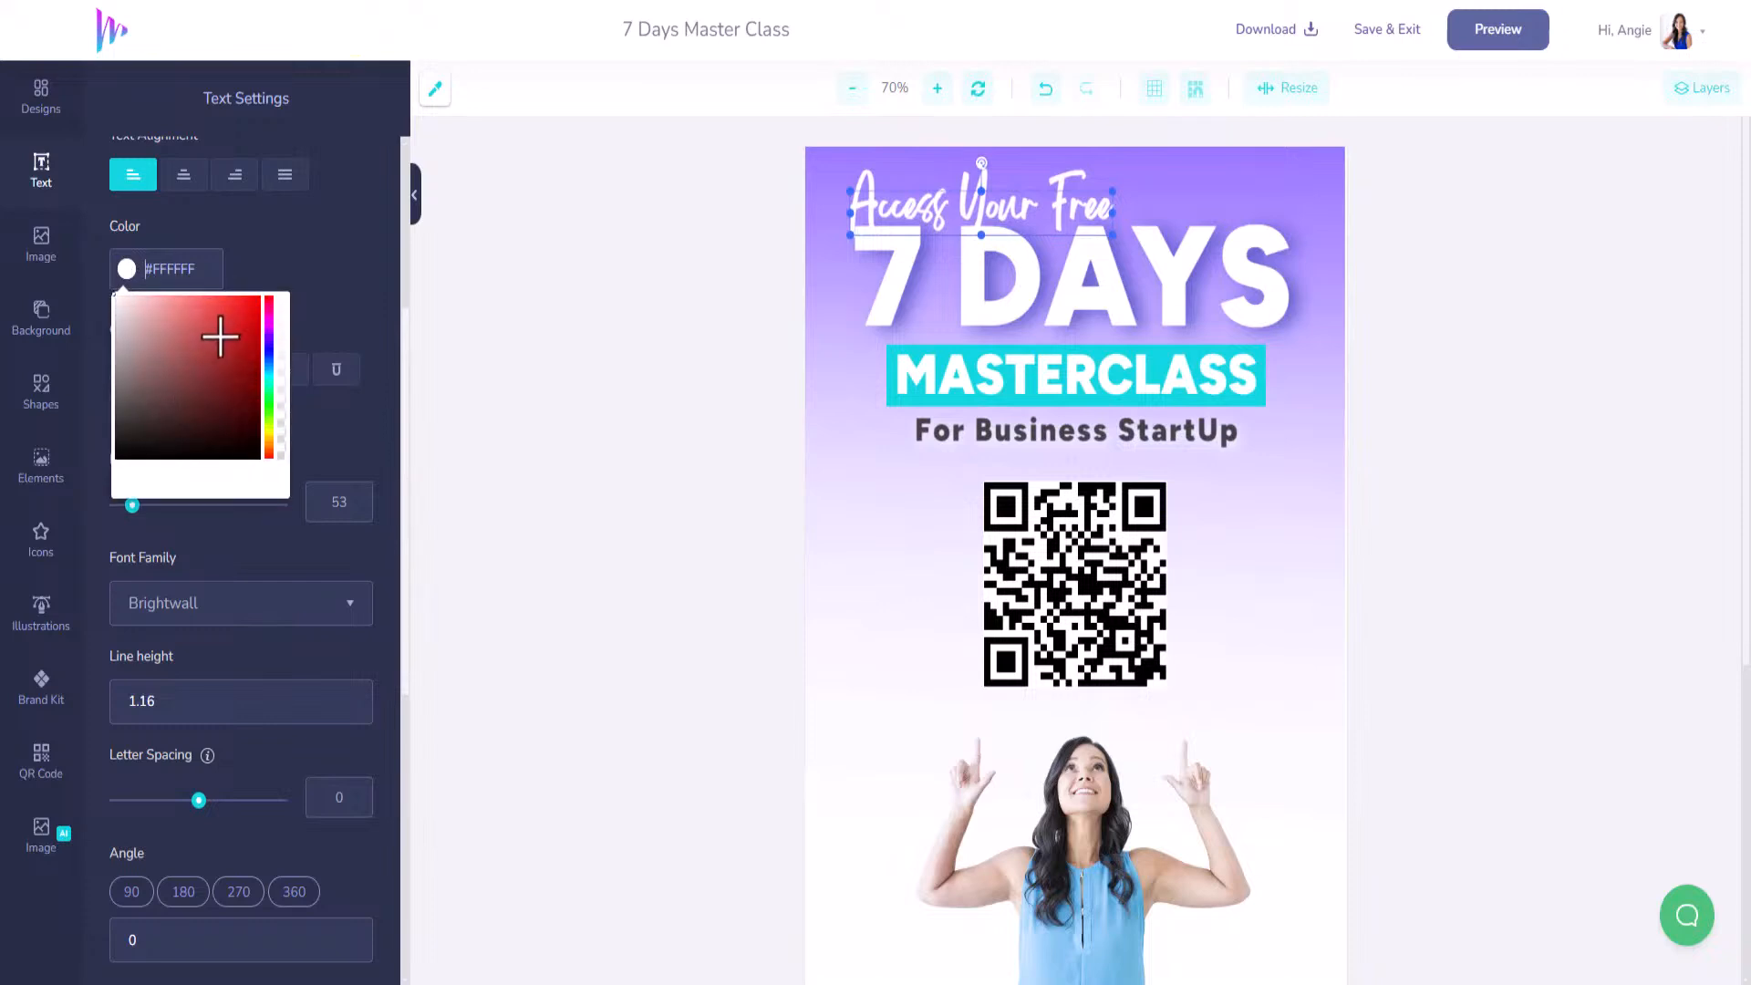
left_click(50, 684)
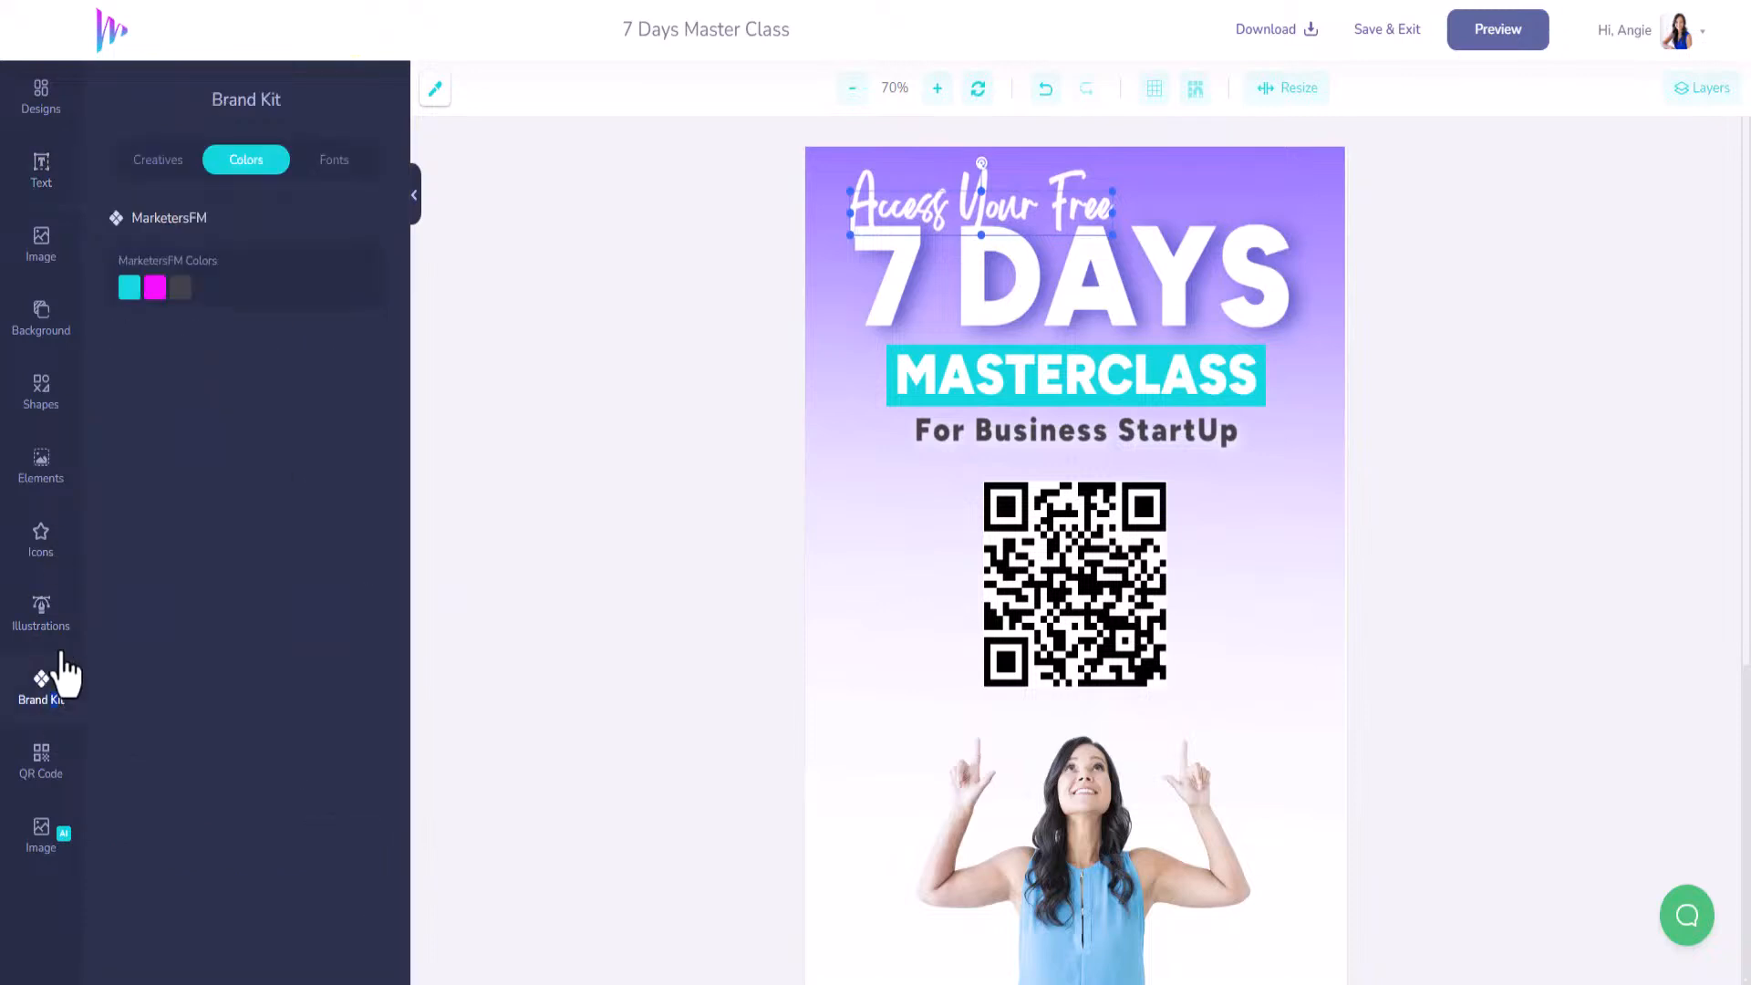
left_click(135, 294)
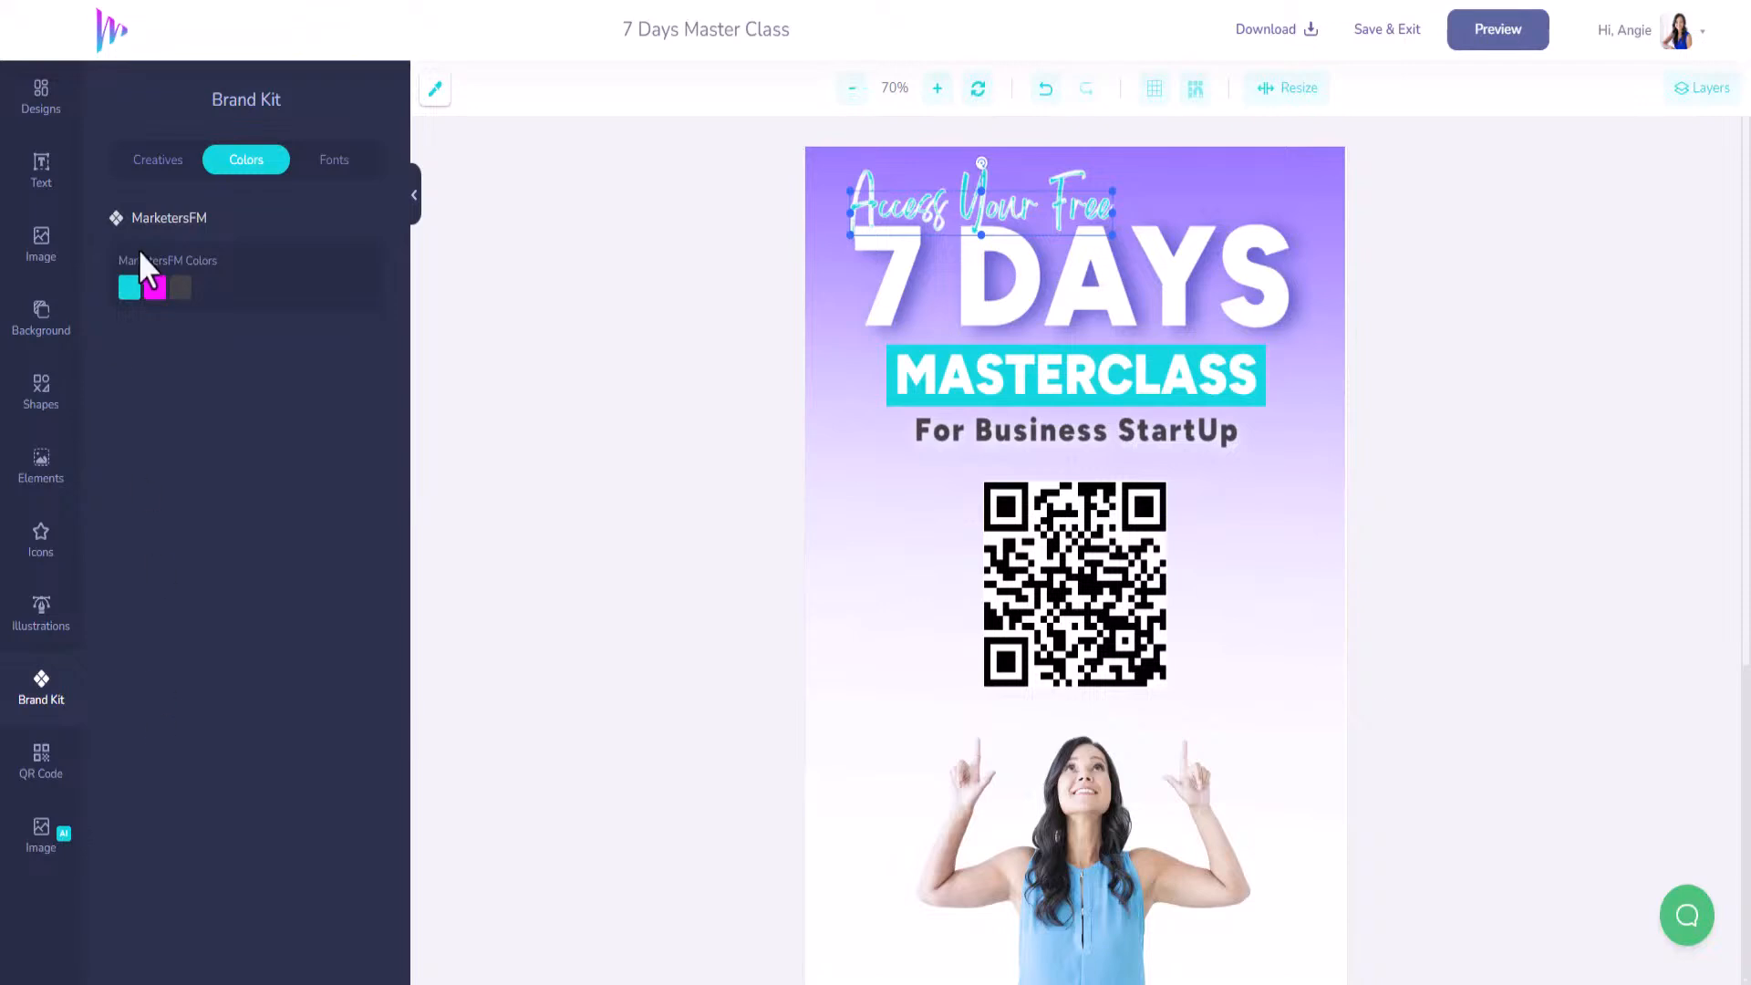
Change the heading's outline colour to cyan #12D6DF.
left_click(46, 183)
scroll(206, 813, "down", 6)
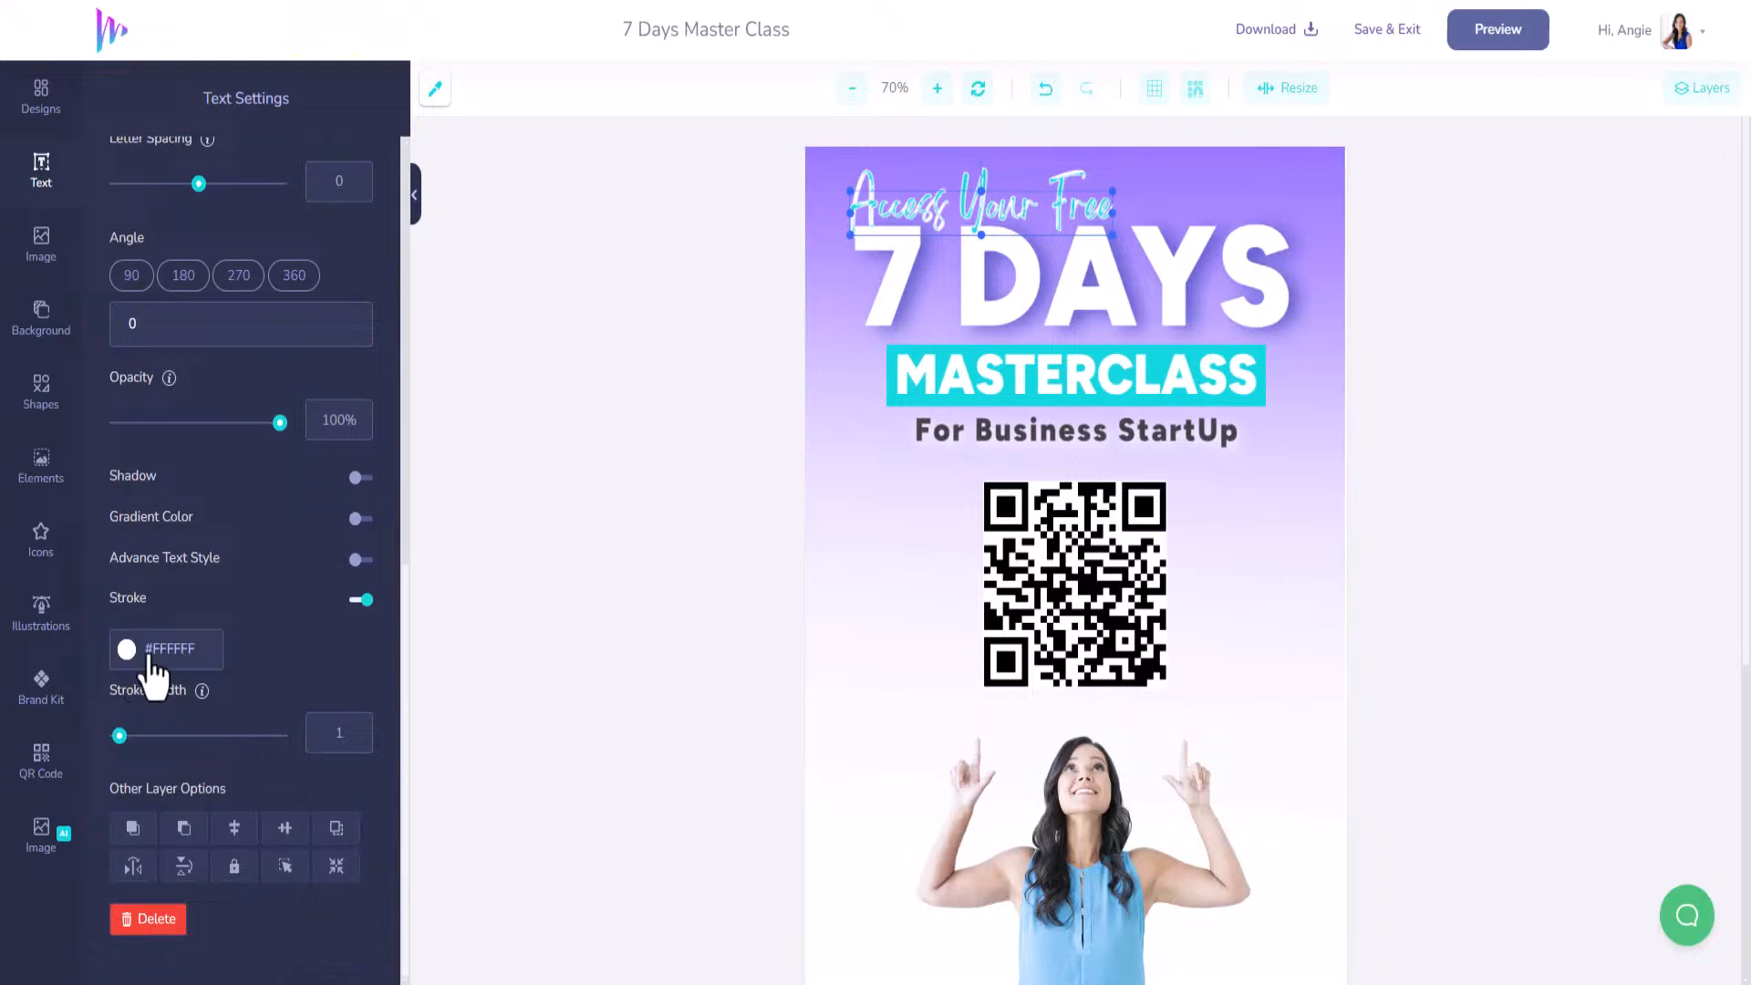
left_click_drag(207, 653, 126, 651)
type("#12D6DF")
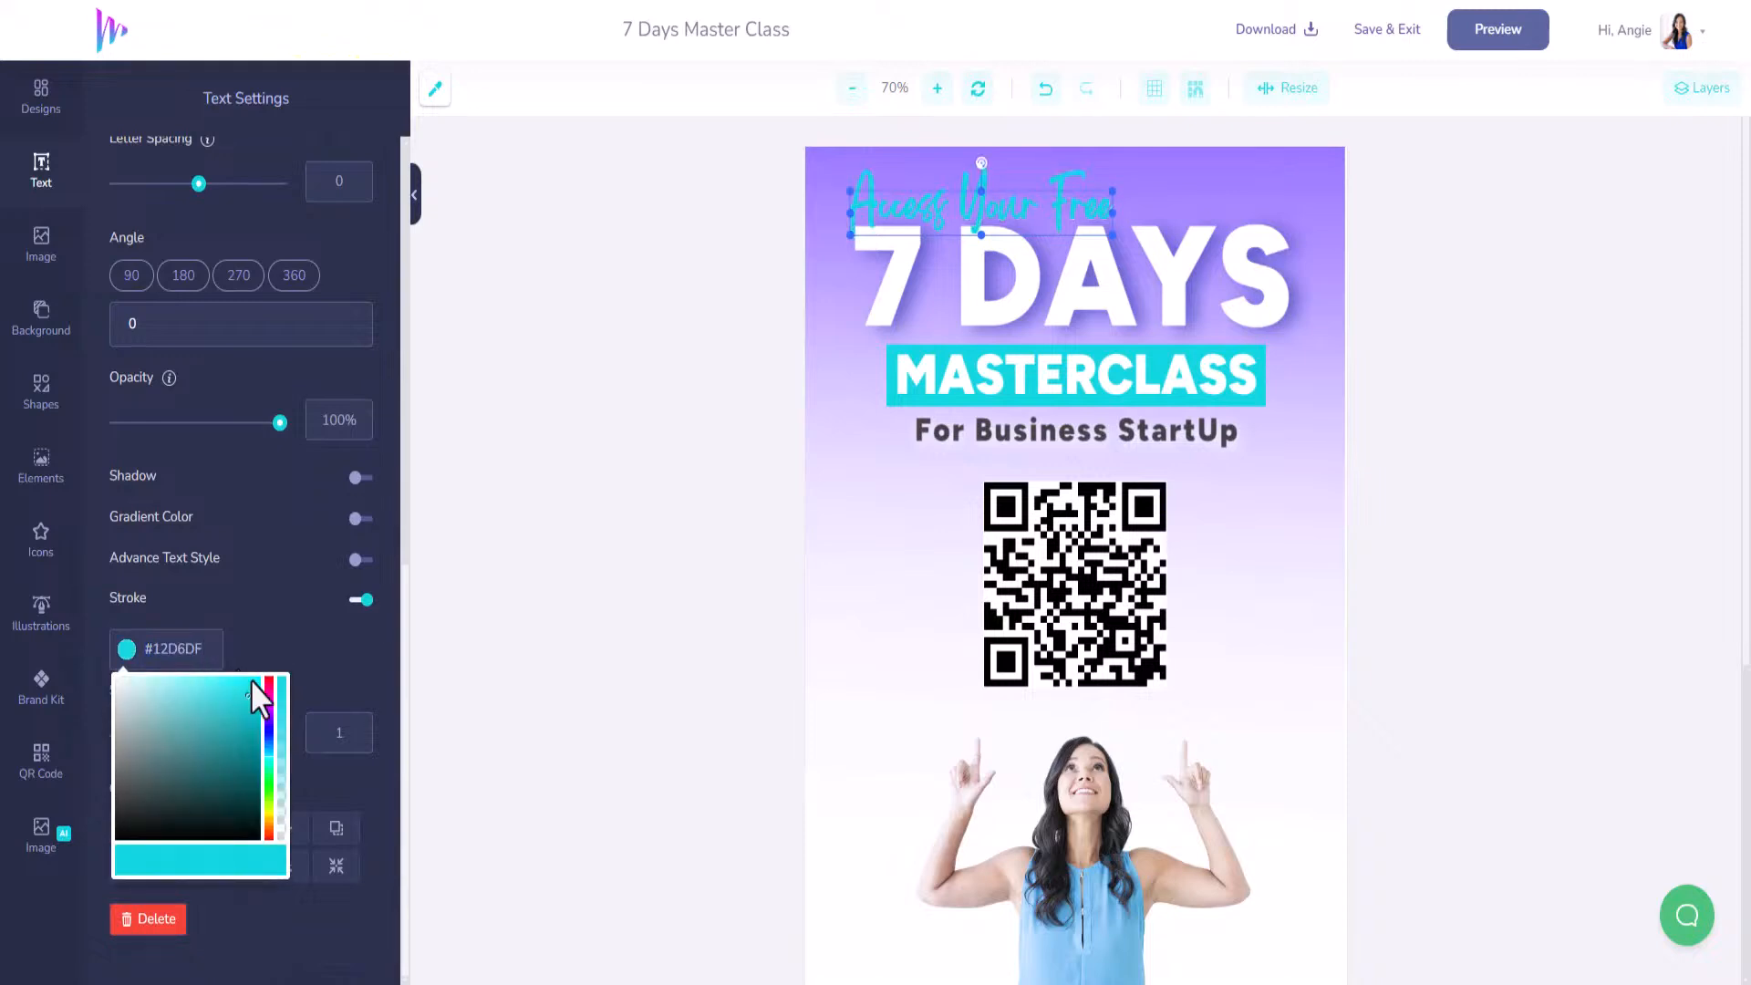
left_click(283, 638)
mouse_move(901, 216)
left_mouse_down()
mouse_move(882, 215)
mouse_move(901, 220)
left_mouse_up()
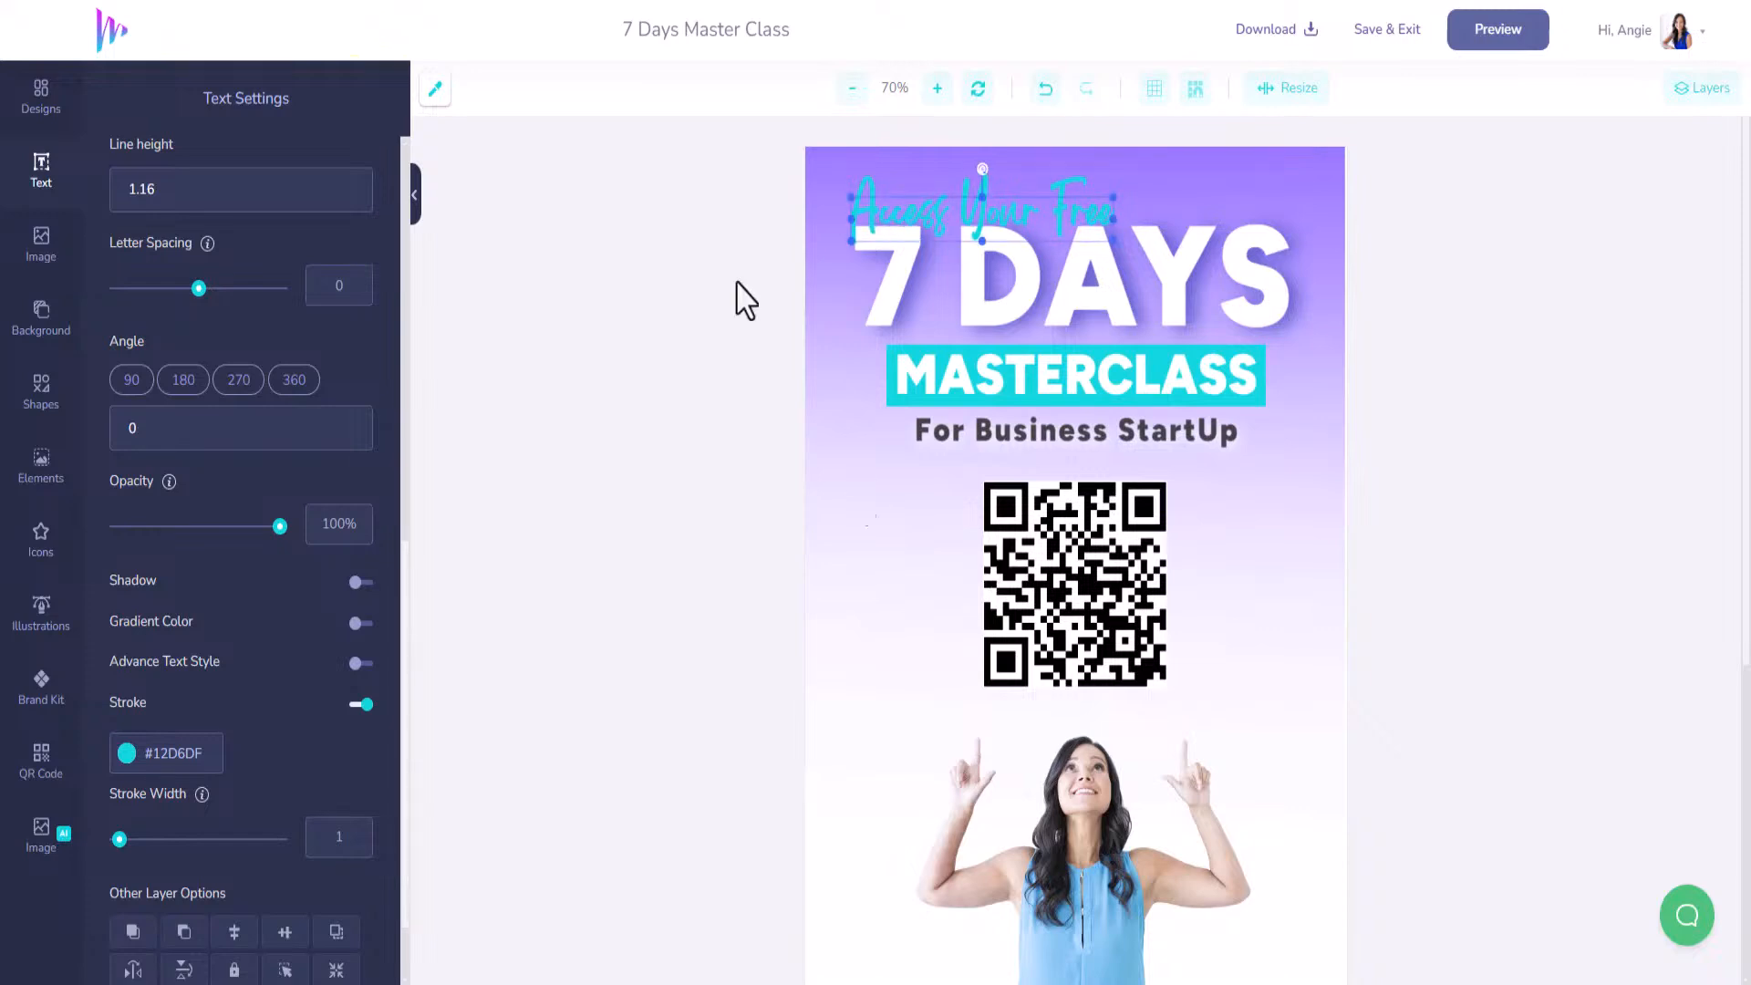
Edit the headline to read '7 DAY', enlarge it to size 205, and nudge it into place.
left_click(1270, 280)
scroll(175, 397, "up", 10)
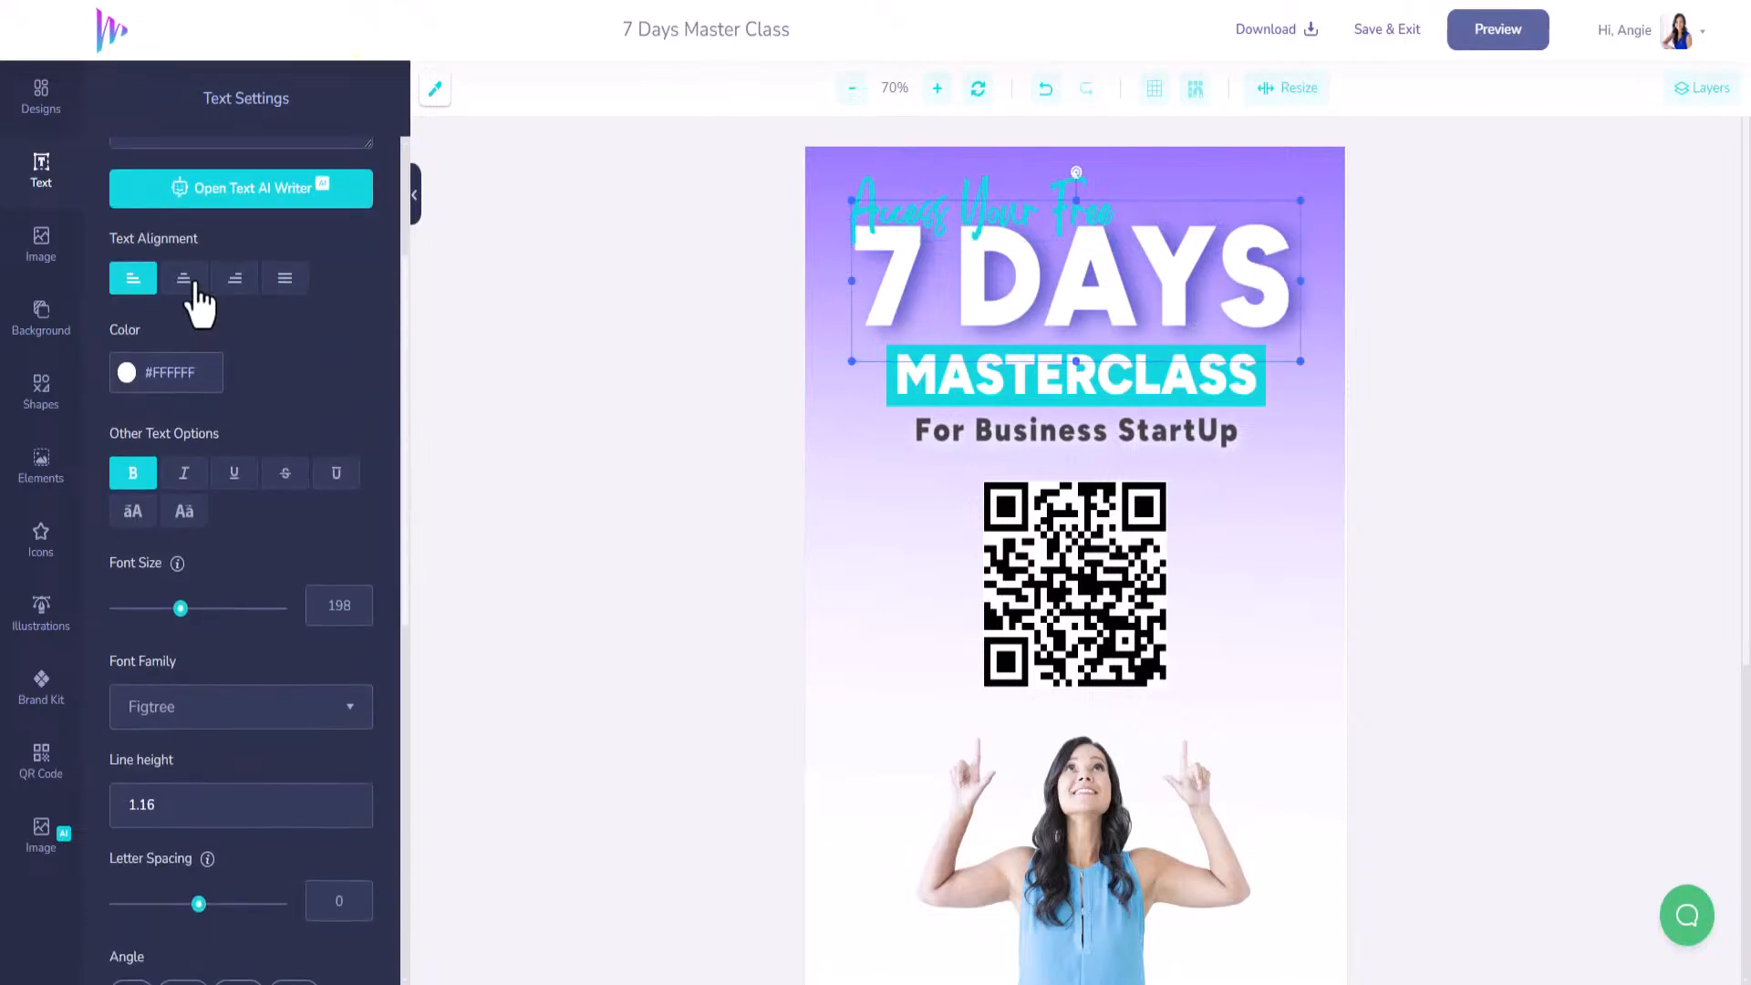
key("BackSpace")
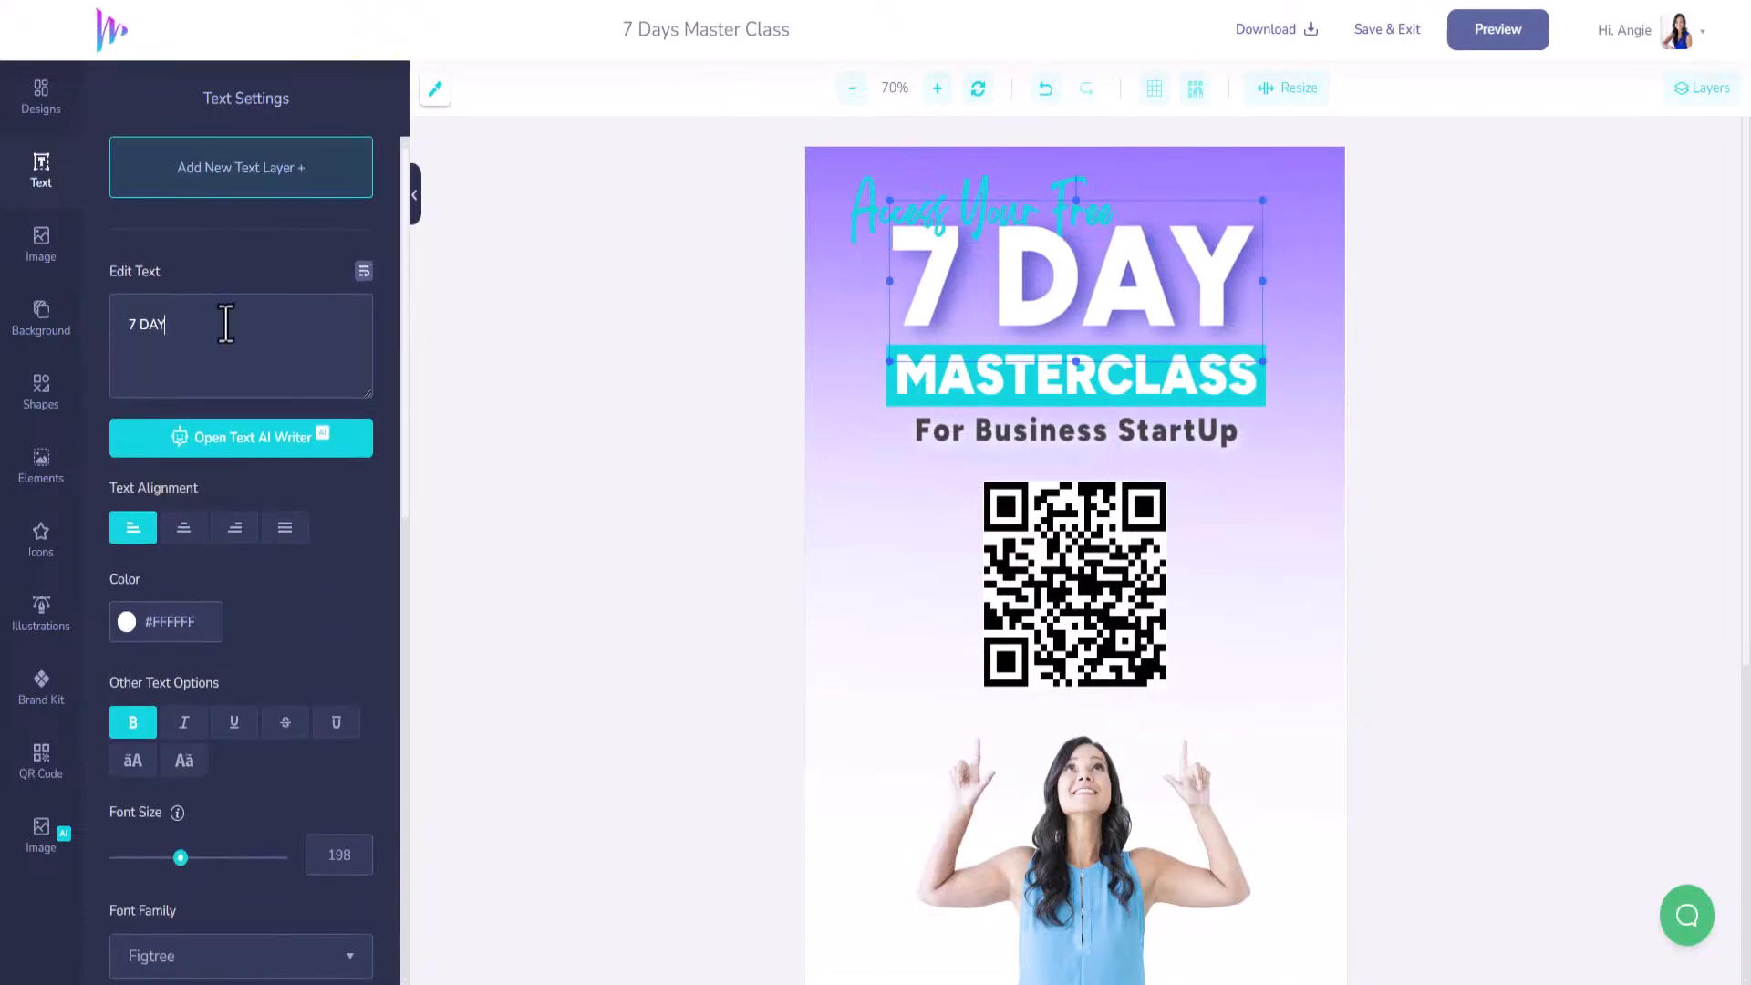
left_click_drag(1118, 263, 1117, 279)
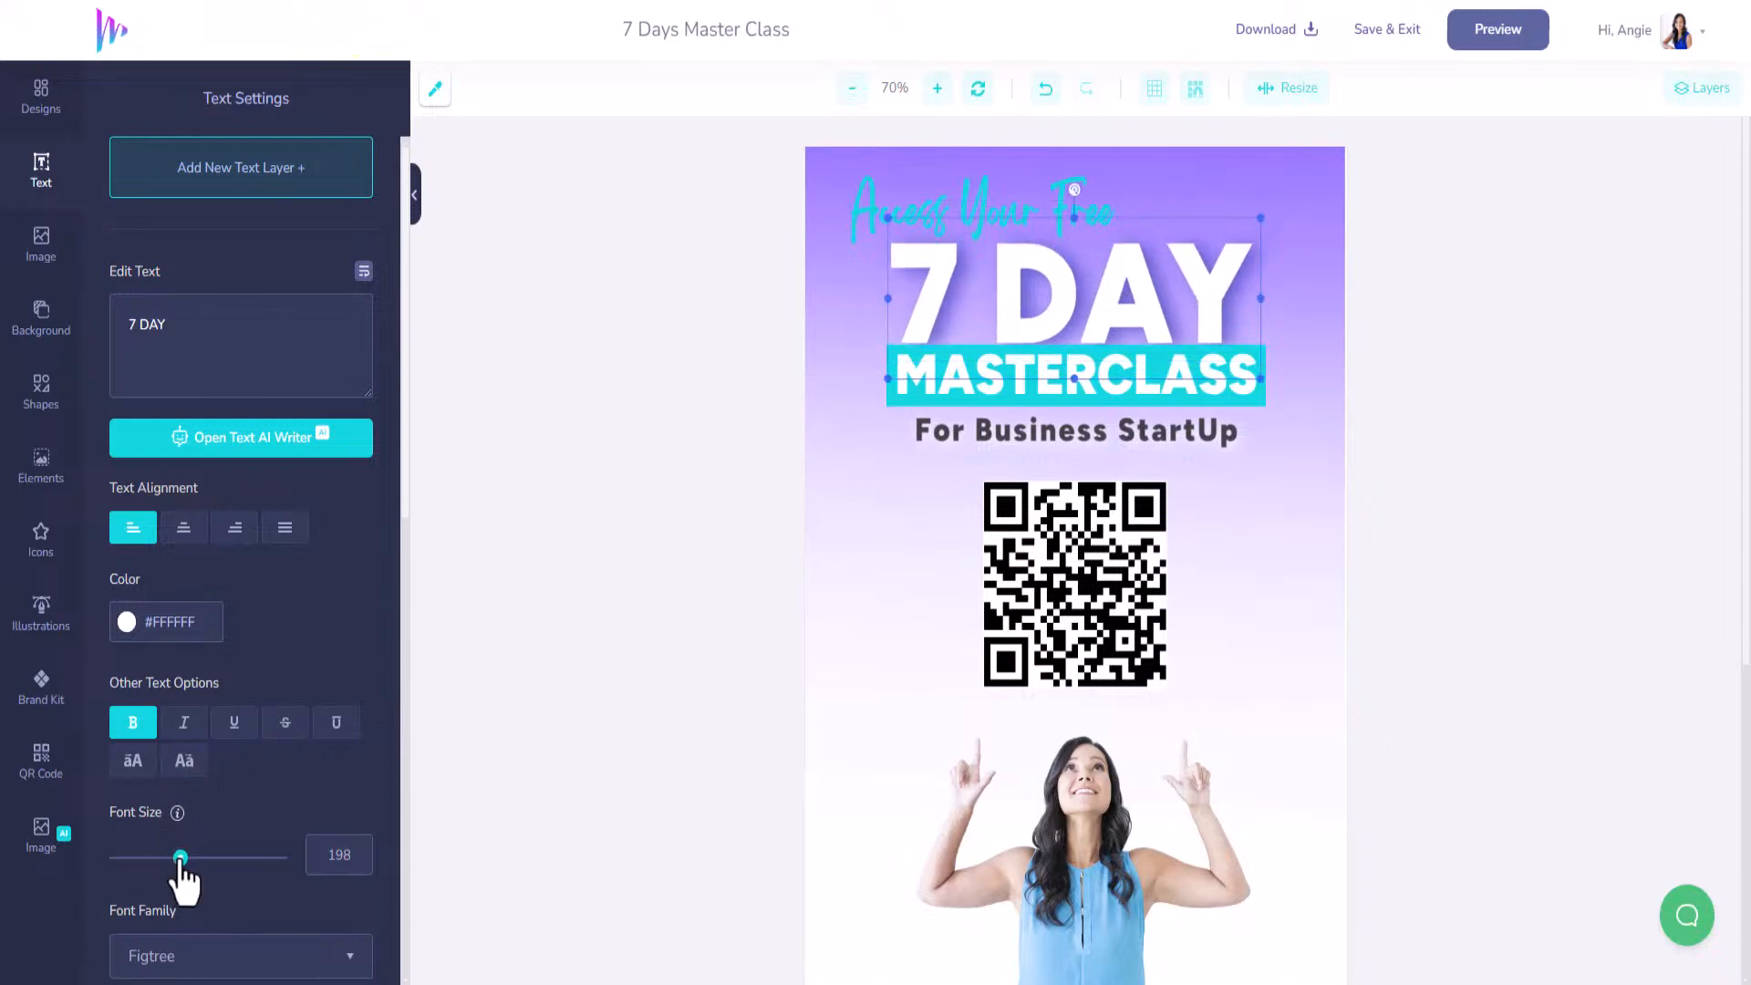
left_click_drag(181, 859, 183, 860)
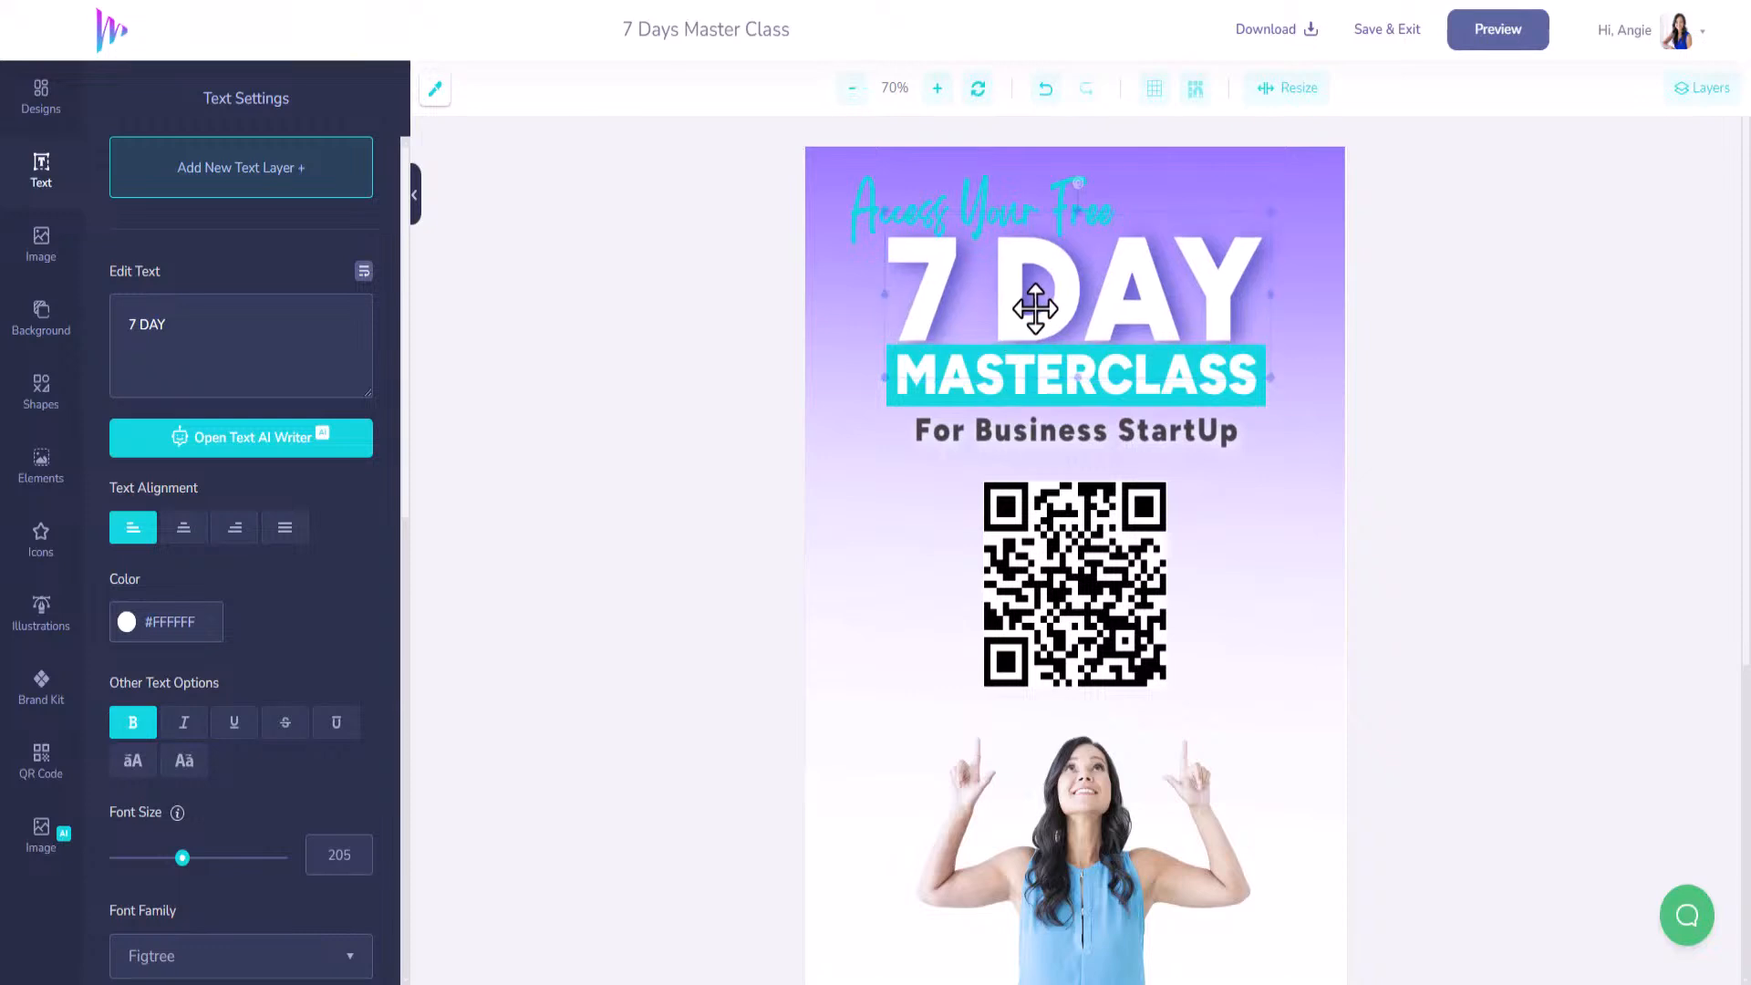
left_click_drag(1035, 309, 1045, 310)
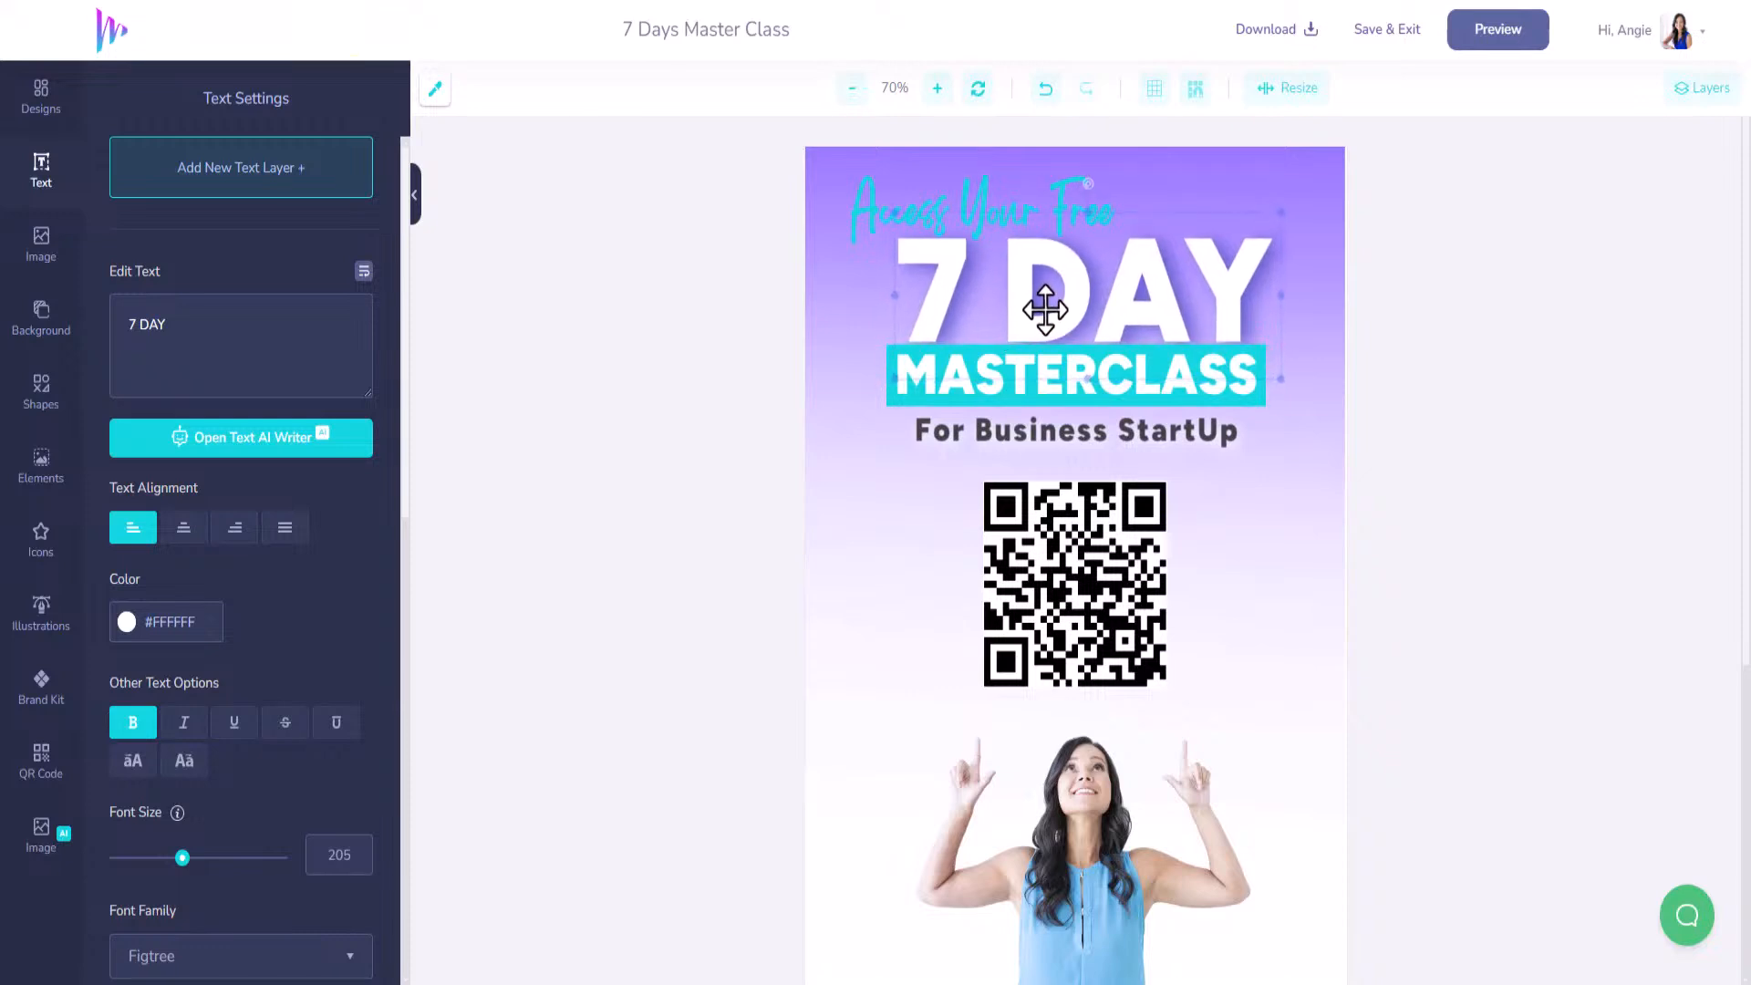
left_click(980, 195)
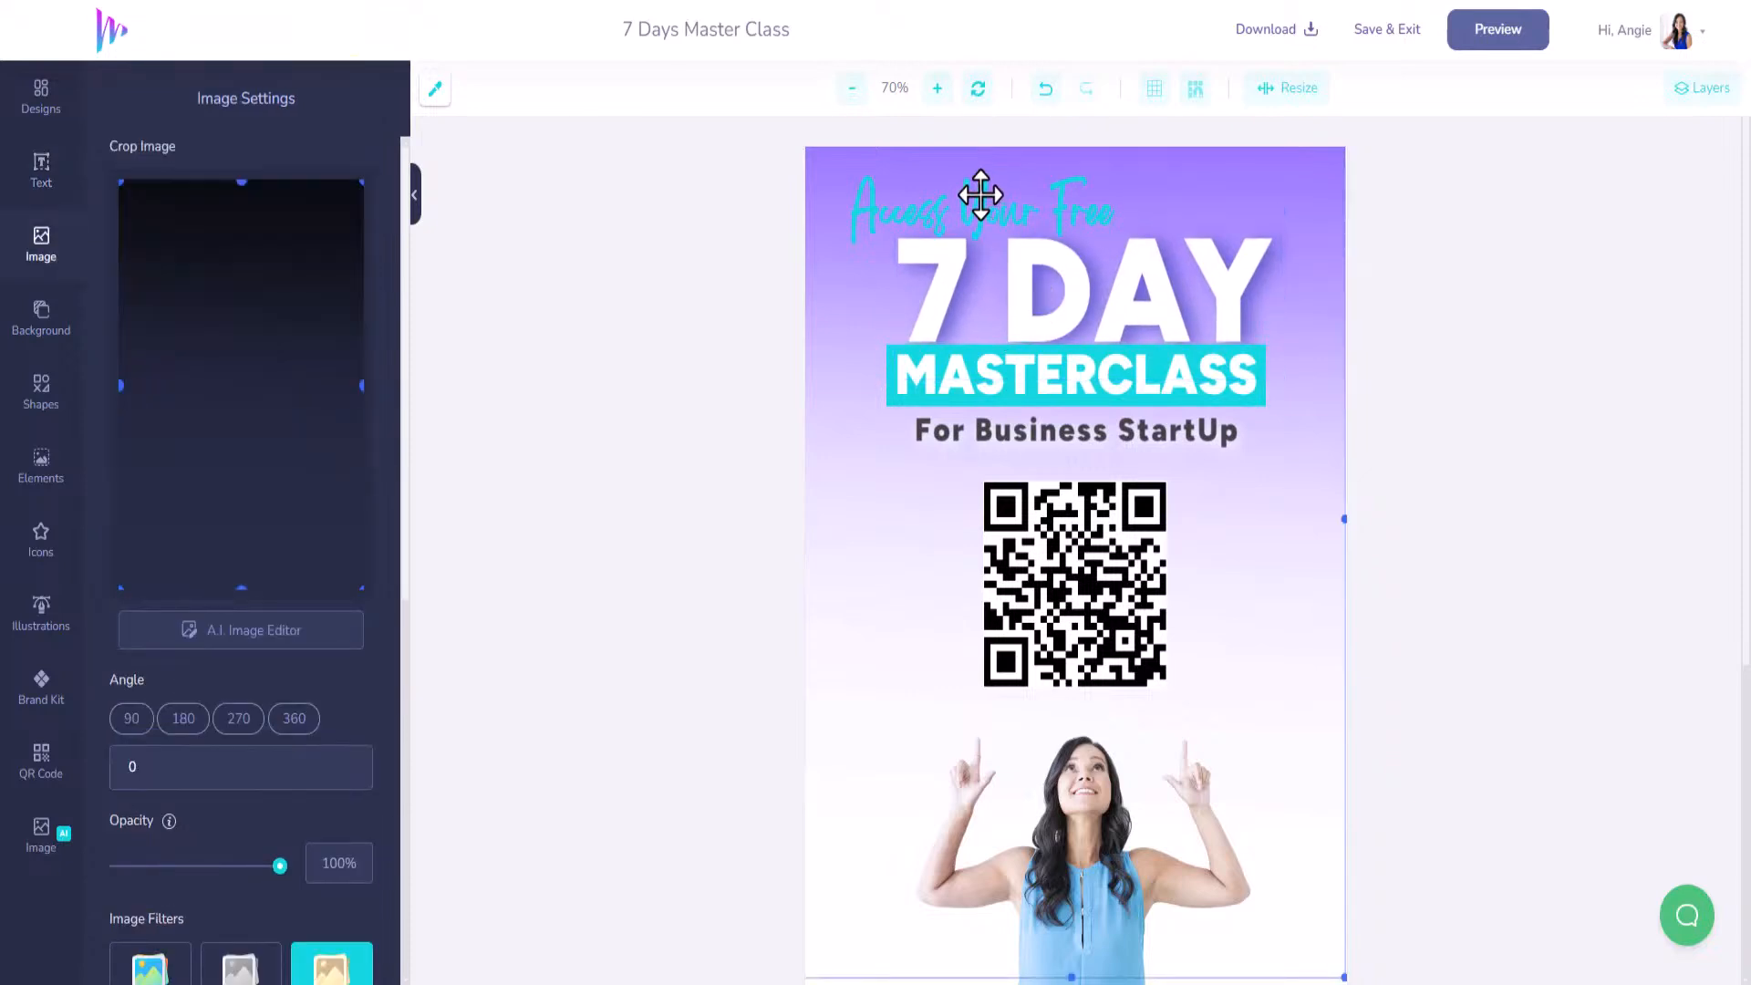
Shift the Access Your Free heading slightly right and down.
left_click(864, 216)
mouse_move(989, 219)
left_mouse_down()
mouse_move(1008, 212)
mouse_move(1020, 236)
mouse_move(1004, 230)
left_mouse_up()
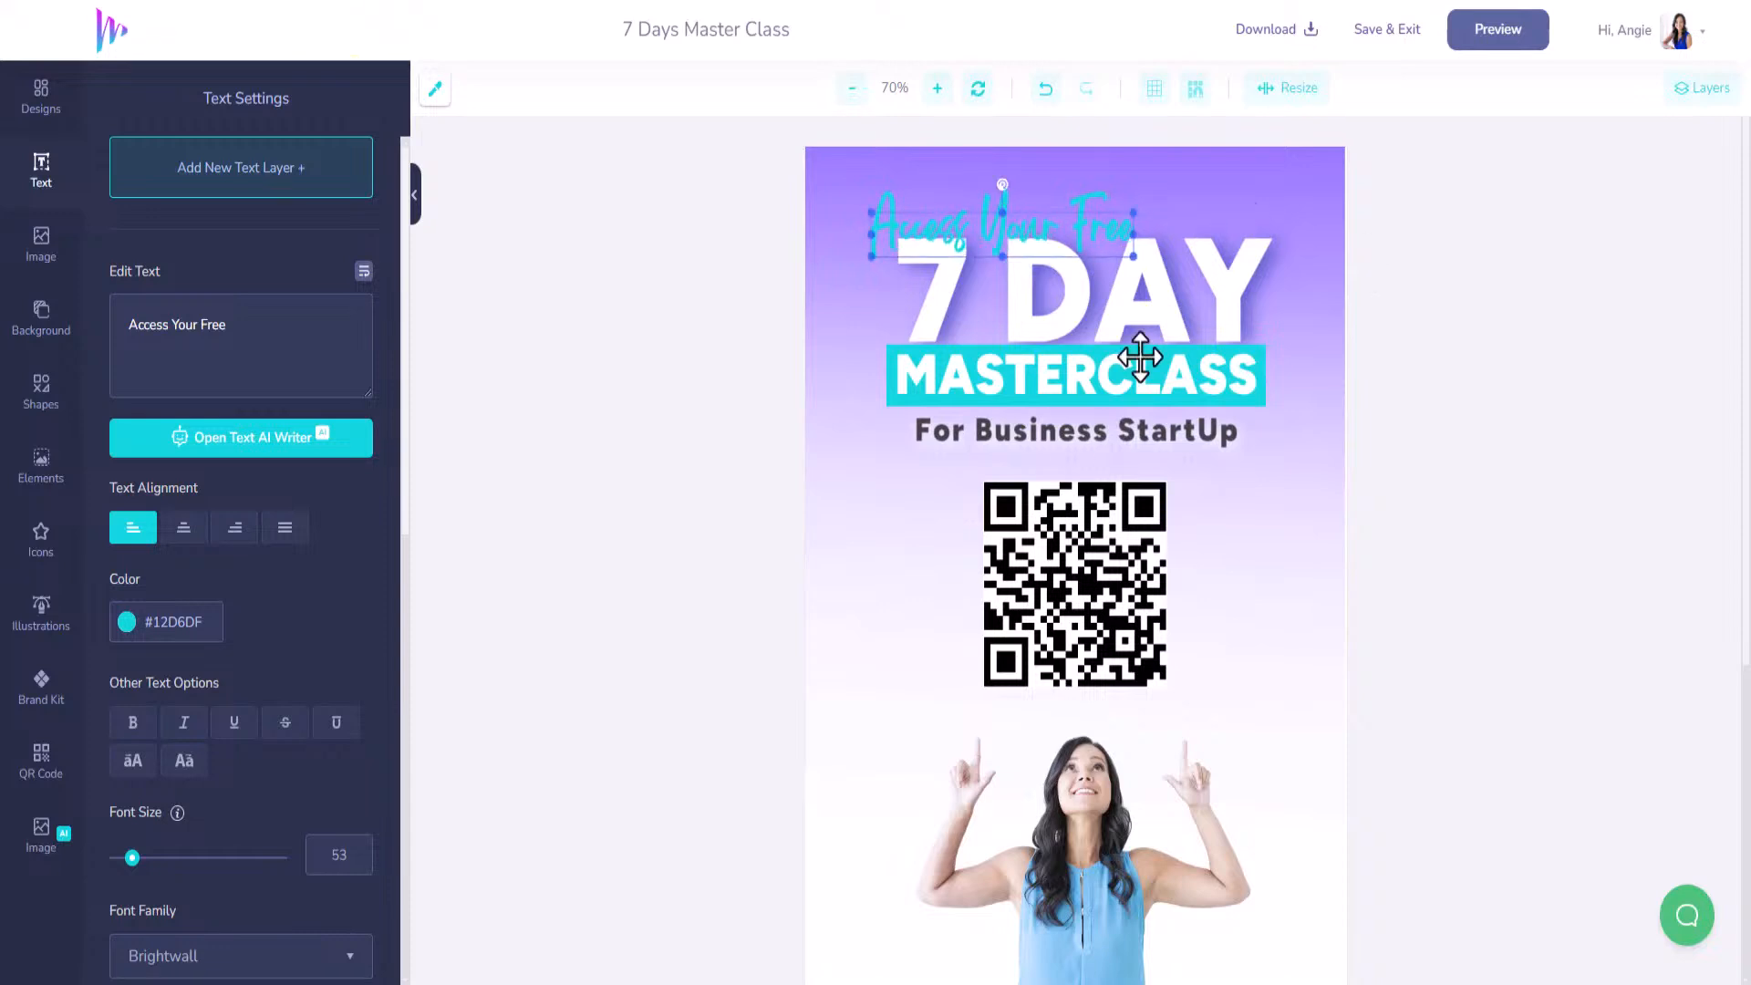
scroll(1130, 488, "down", 3)
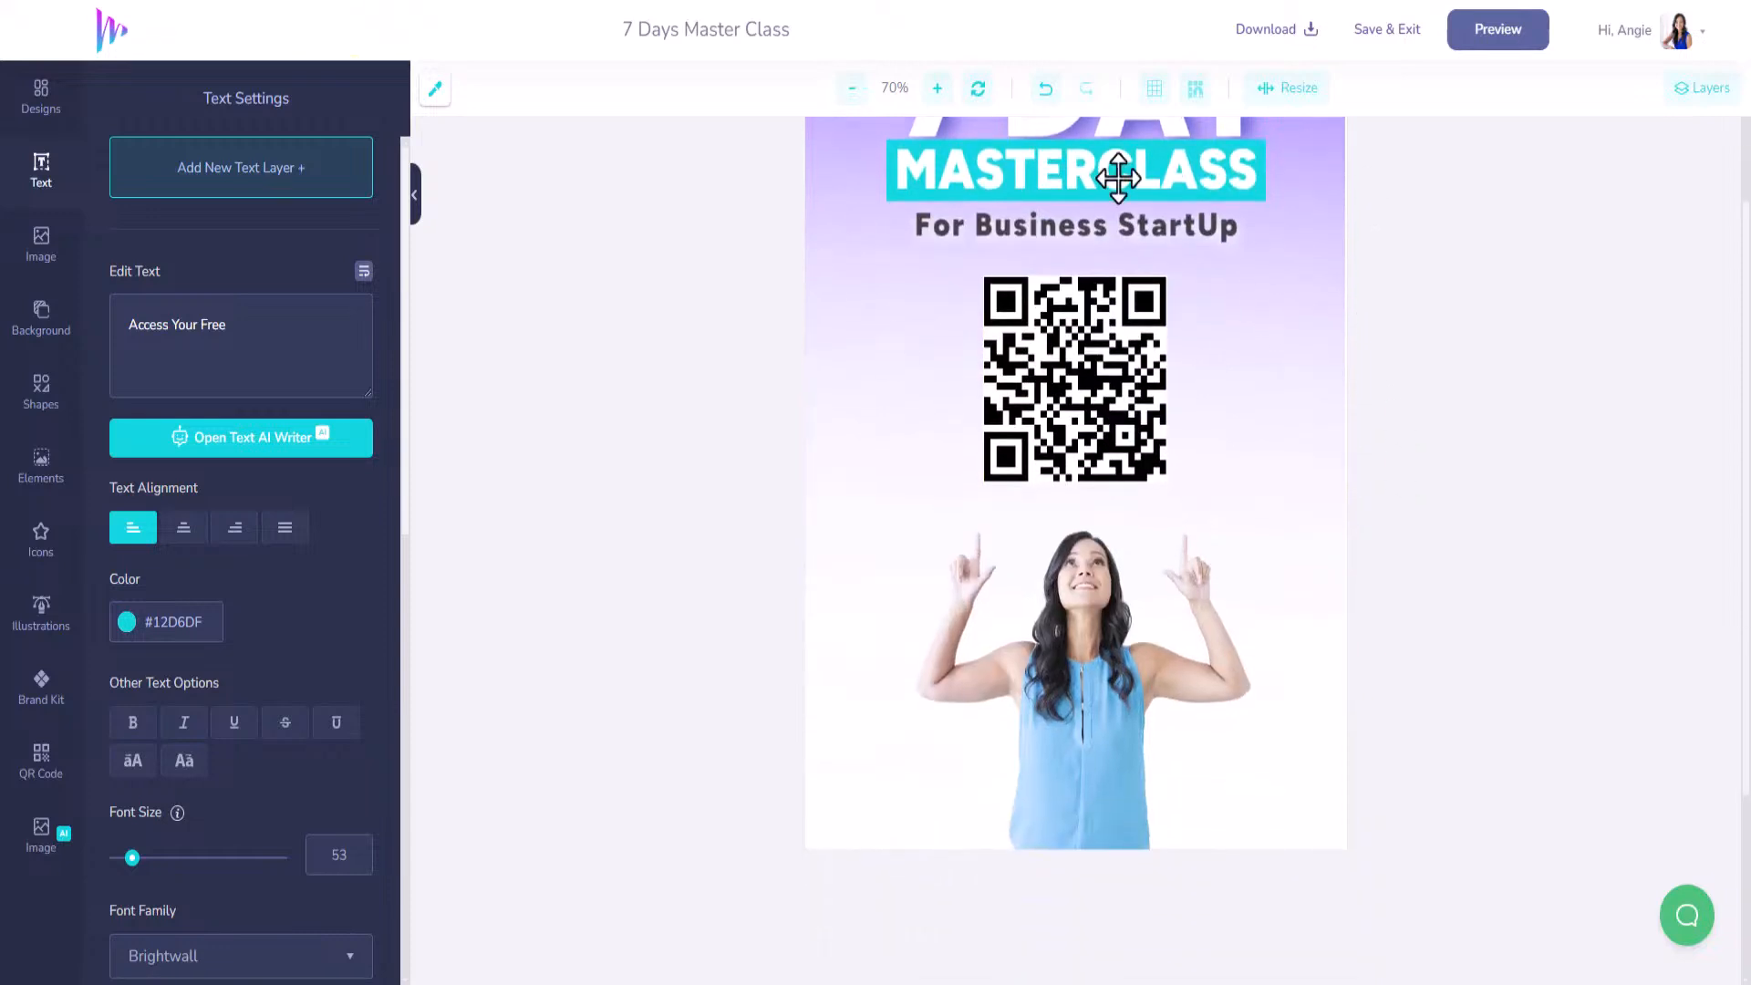
scroll(1232, 470, "up", 3)
scroll(1232, 470, "down", 3)
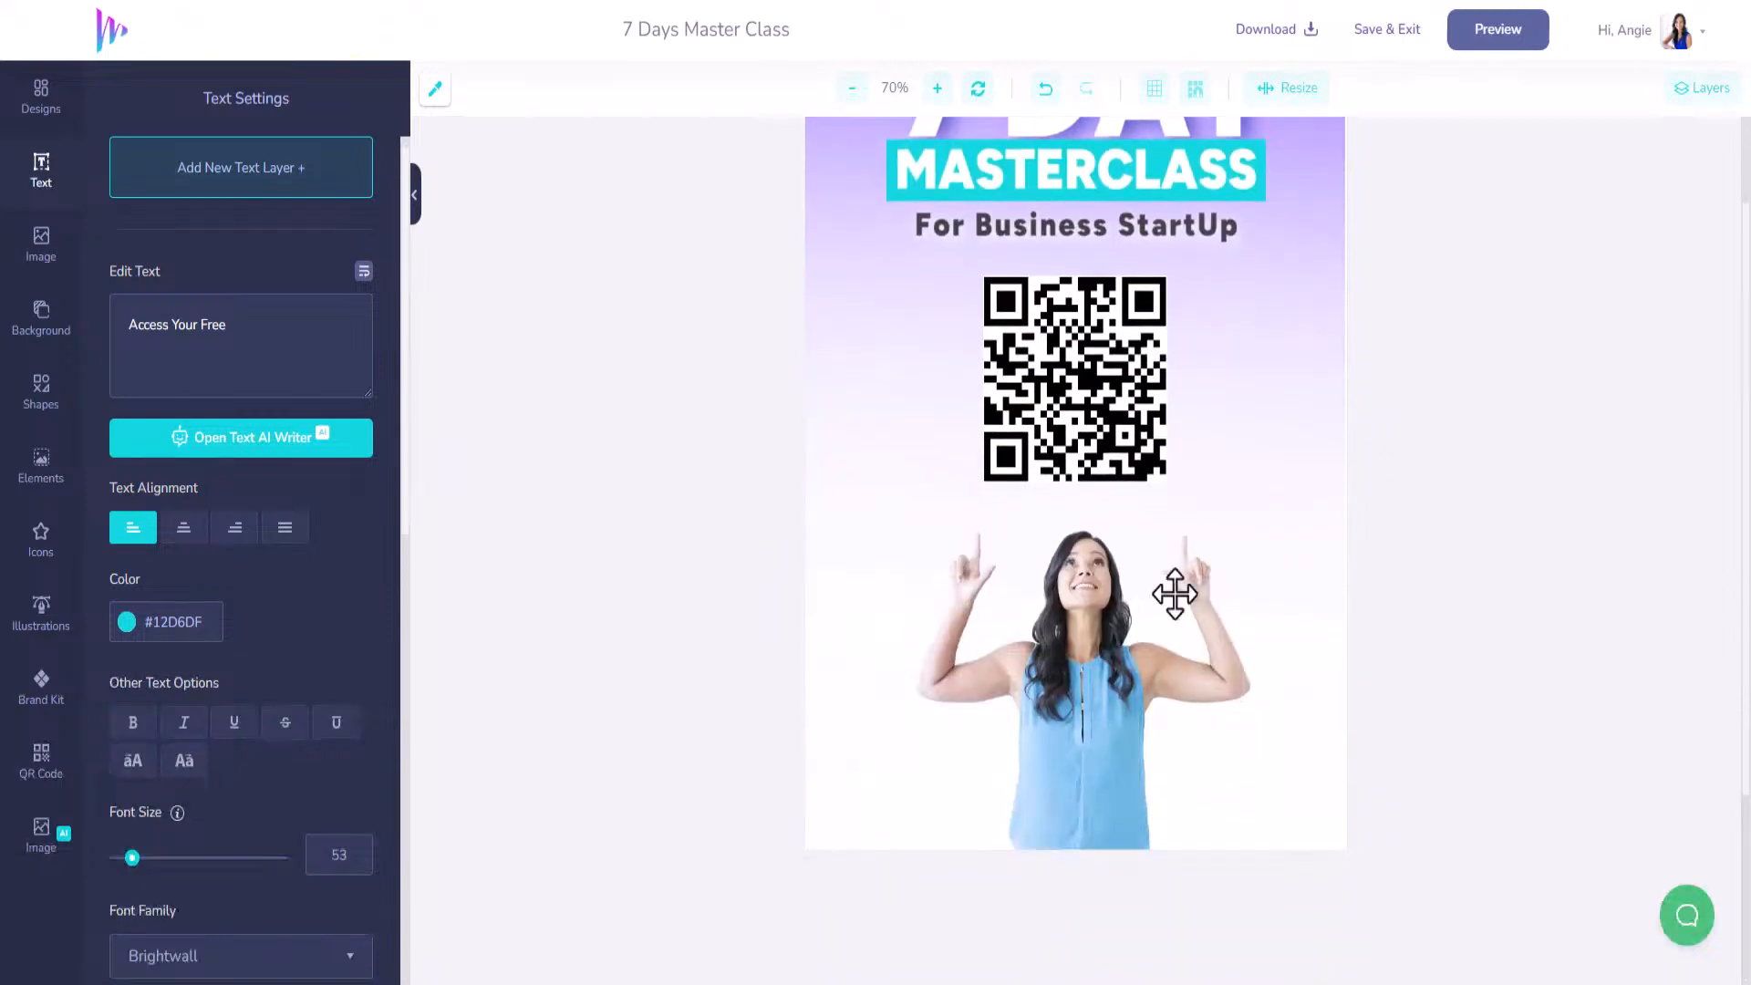
Enlarge and re-centre the woman's photo, and nudge the QR code slightly up.
left_click(1222, 561)
left_click_drag(1062, 684, 1170, 694)
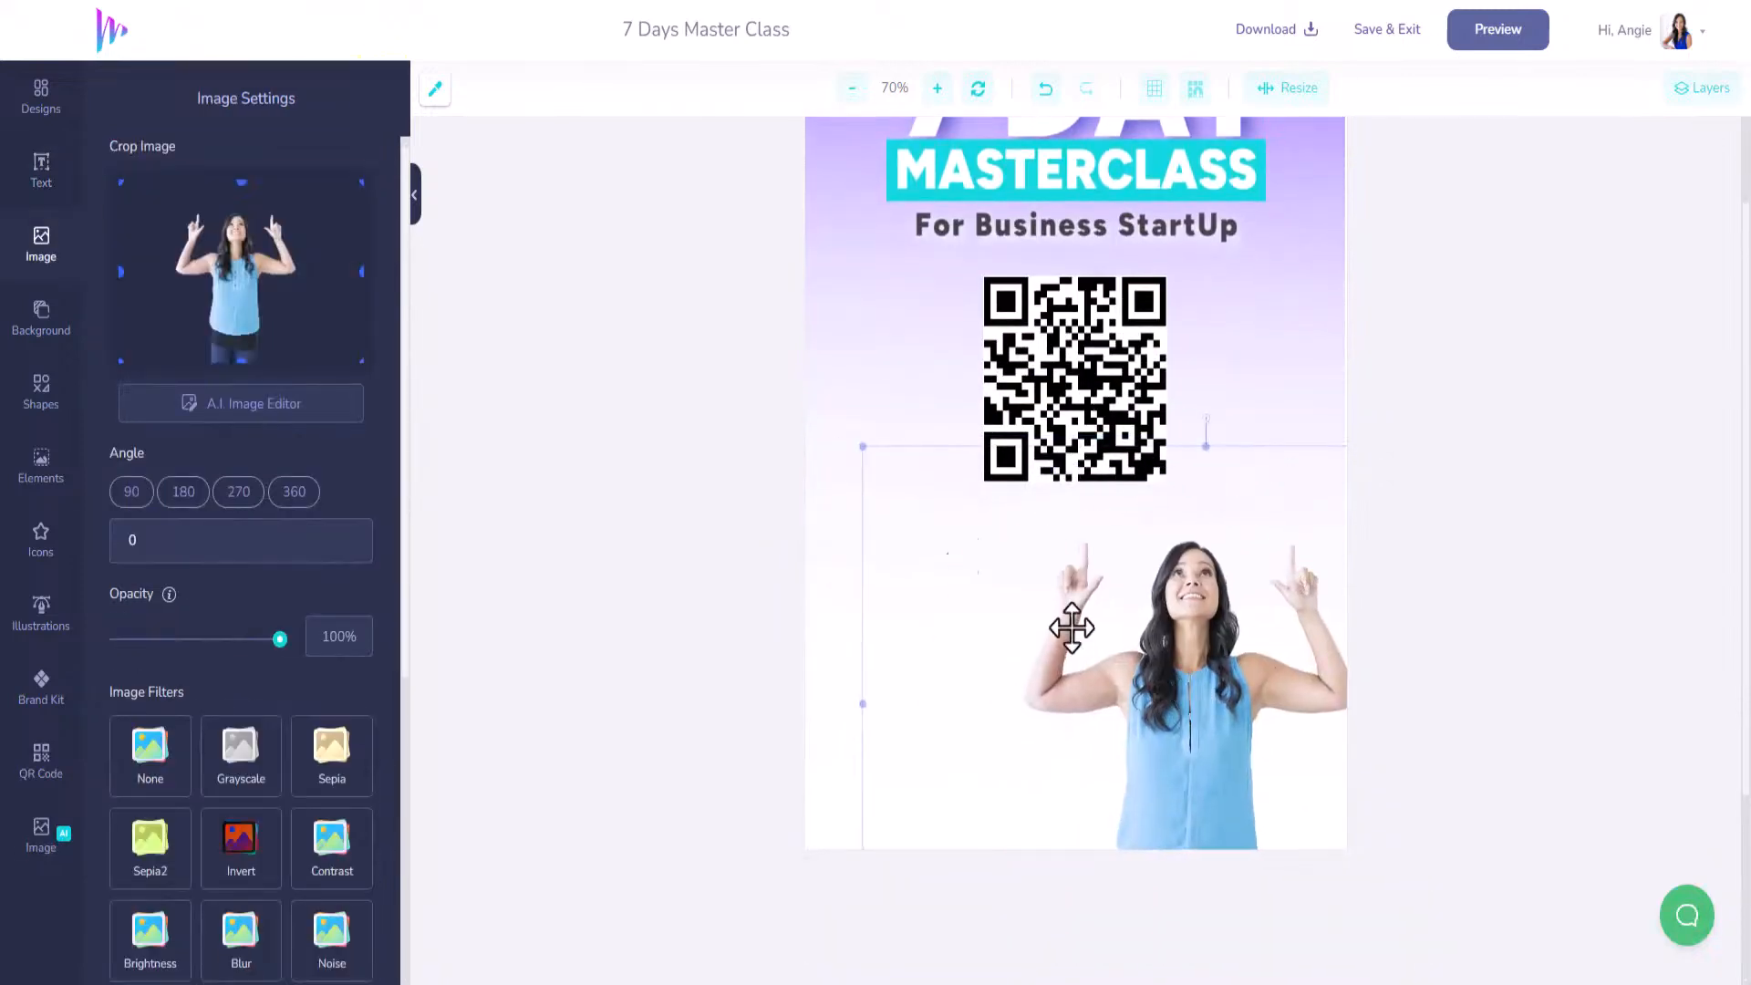
left_click_drag(865, 446, 715, 371)
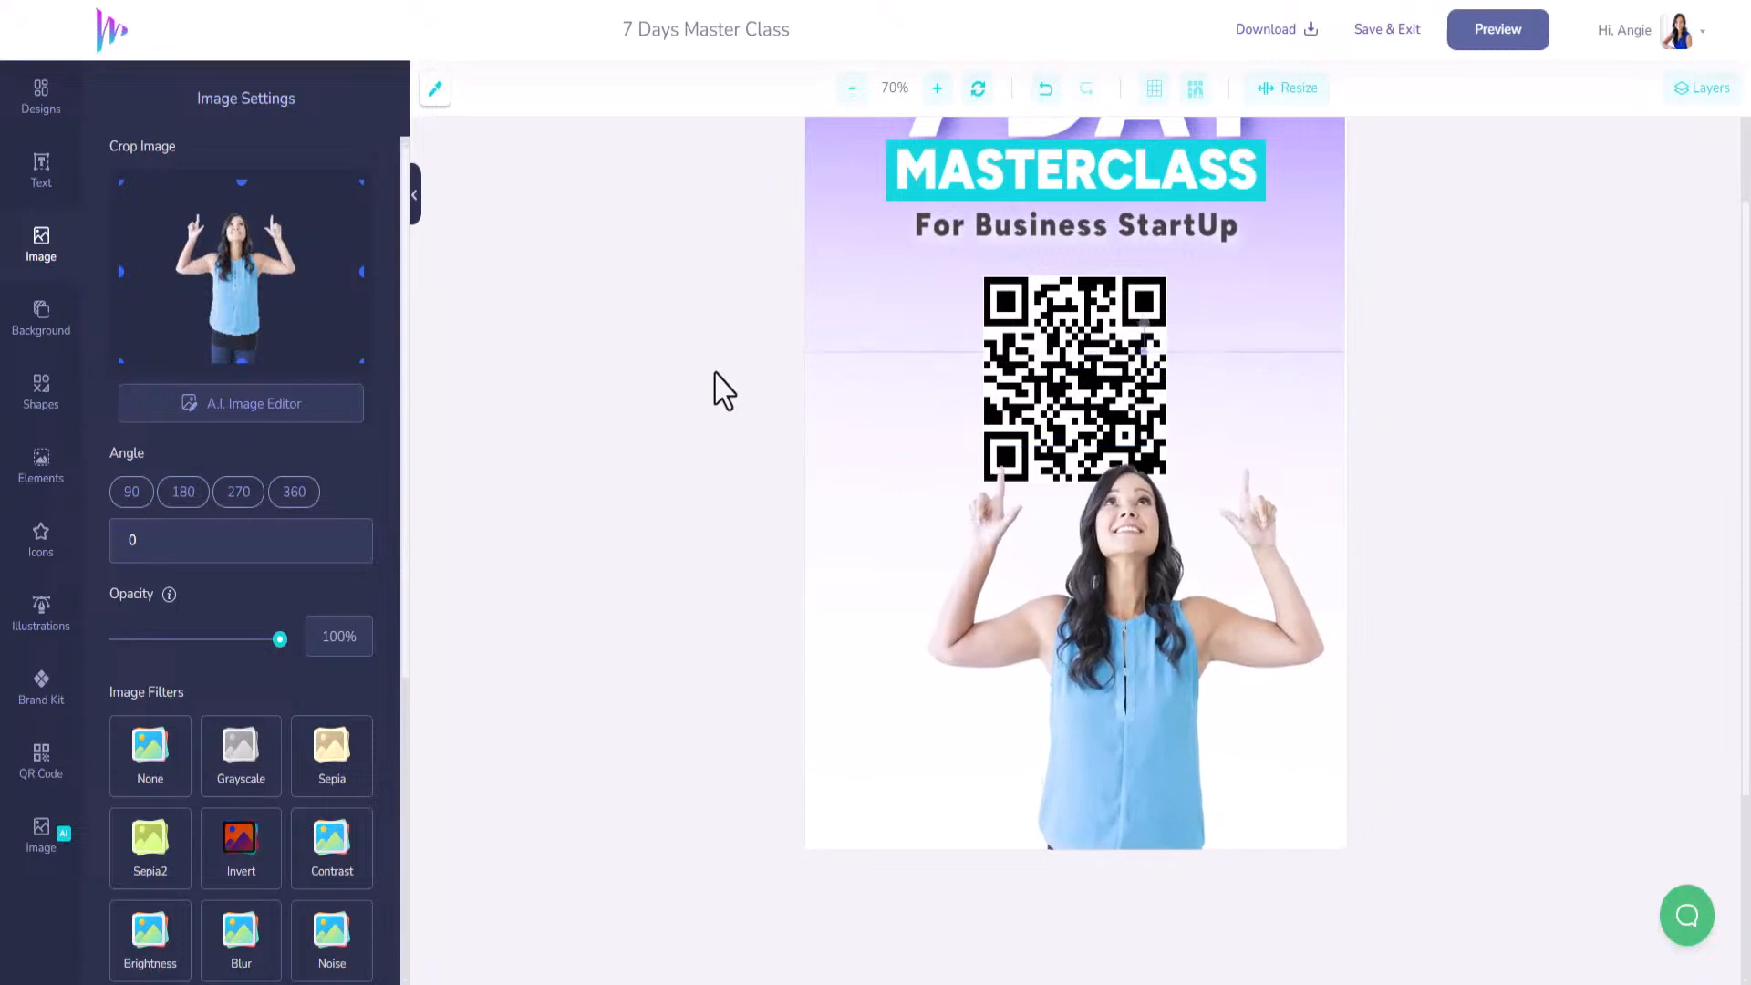
left_click_drag(1119, 617, 1075, 648)
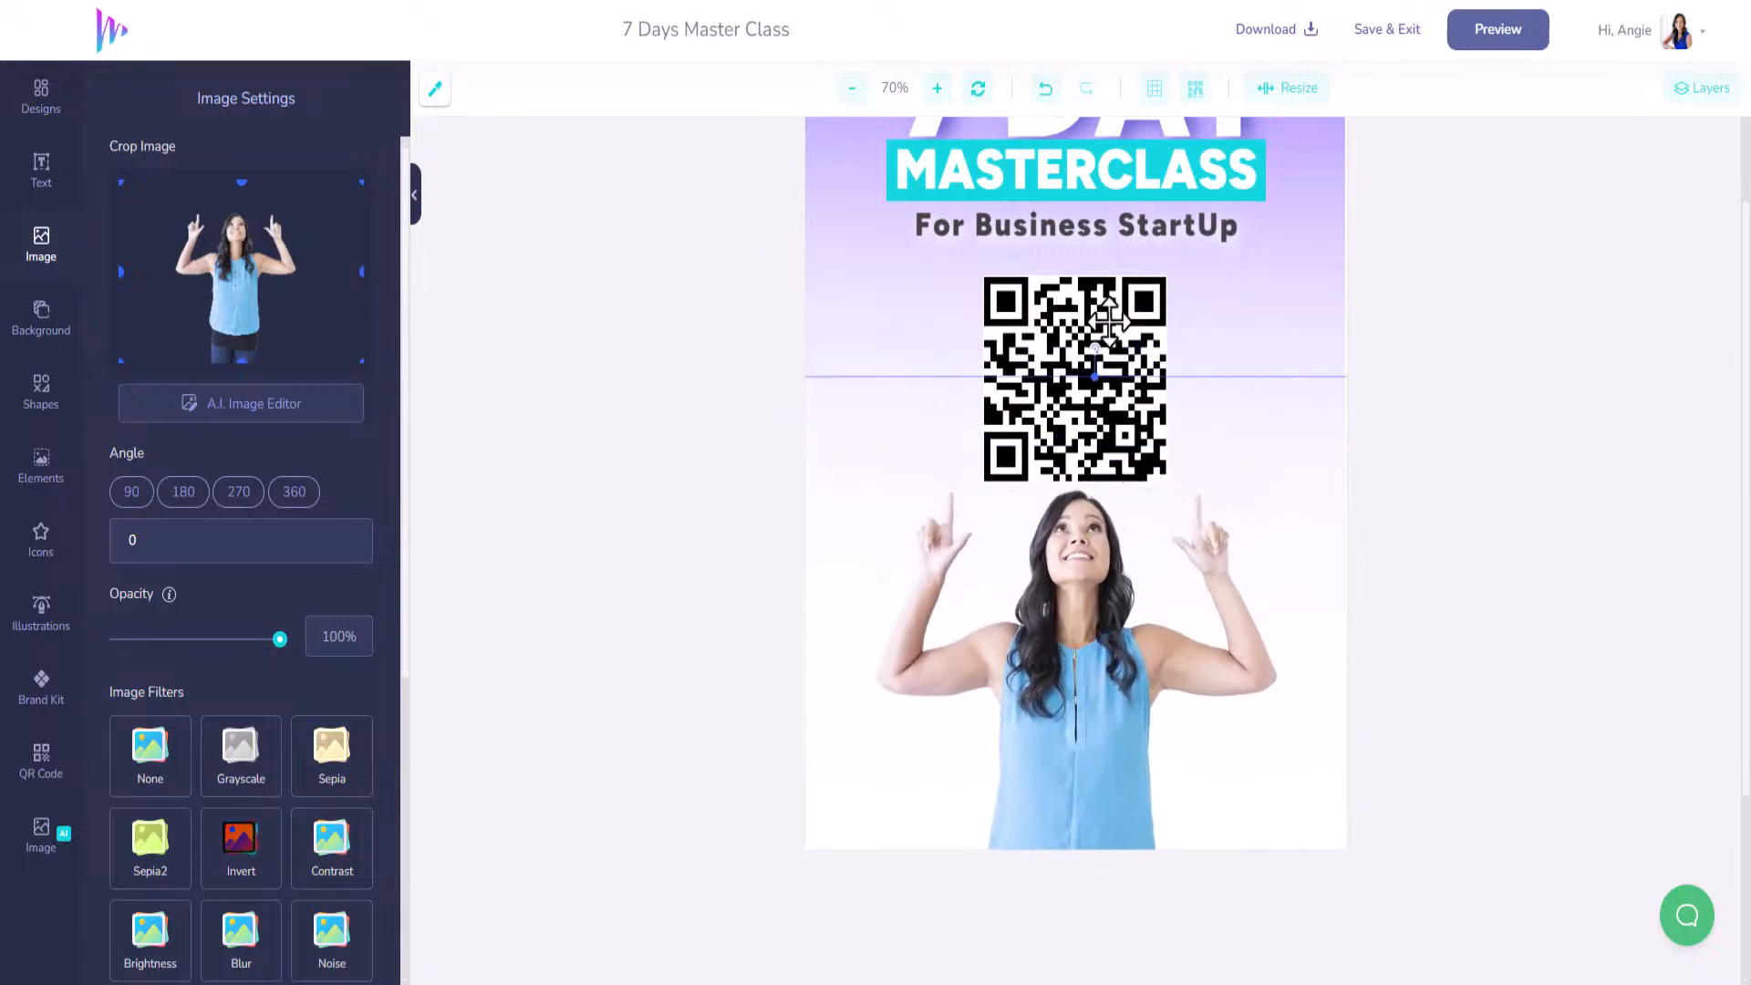
left_click_drag(1107, 302, 1106, 285)
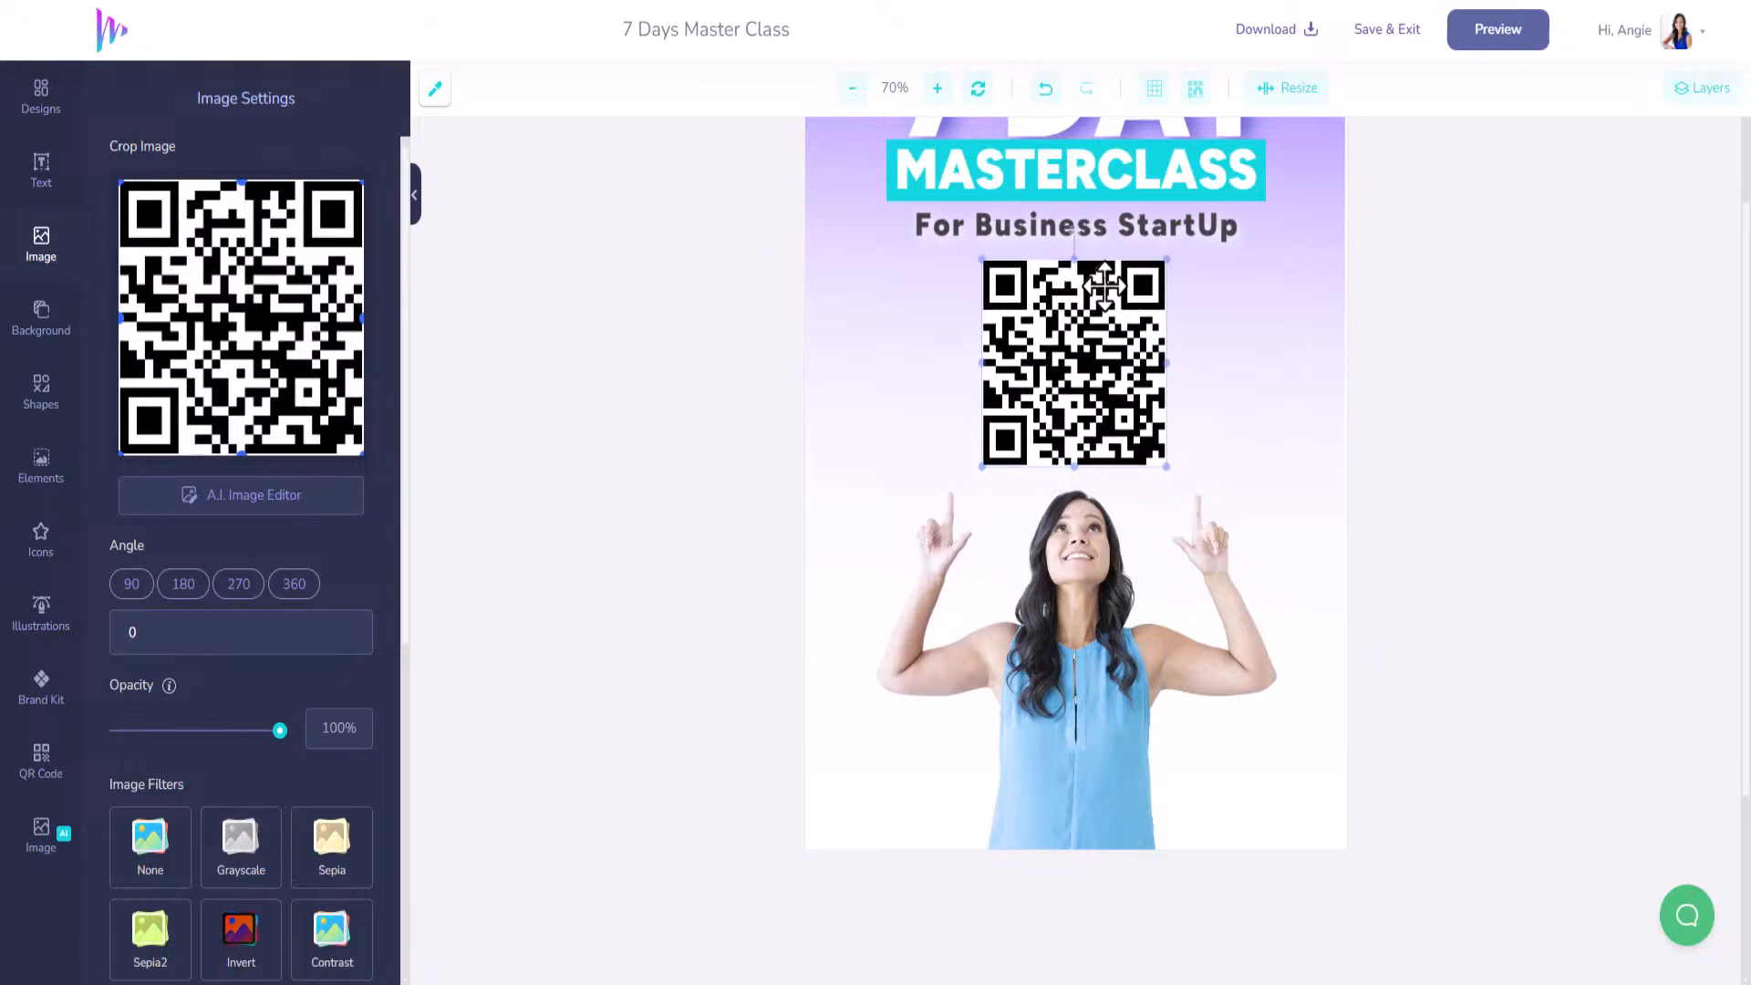
Preview the 7 Days Master Class design, save it, and exit to My Designs.
left_click(1510, 34)
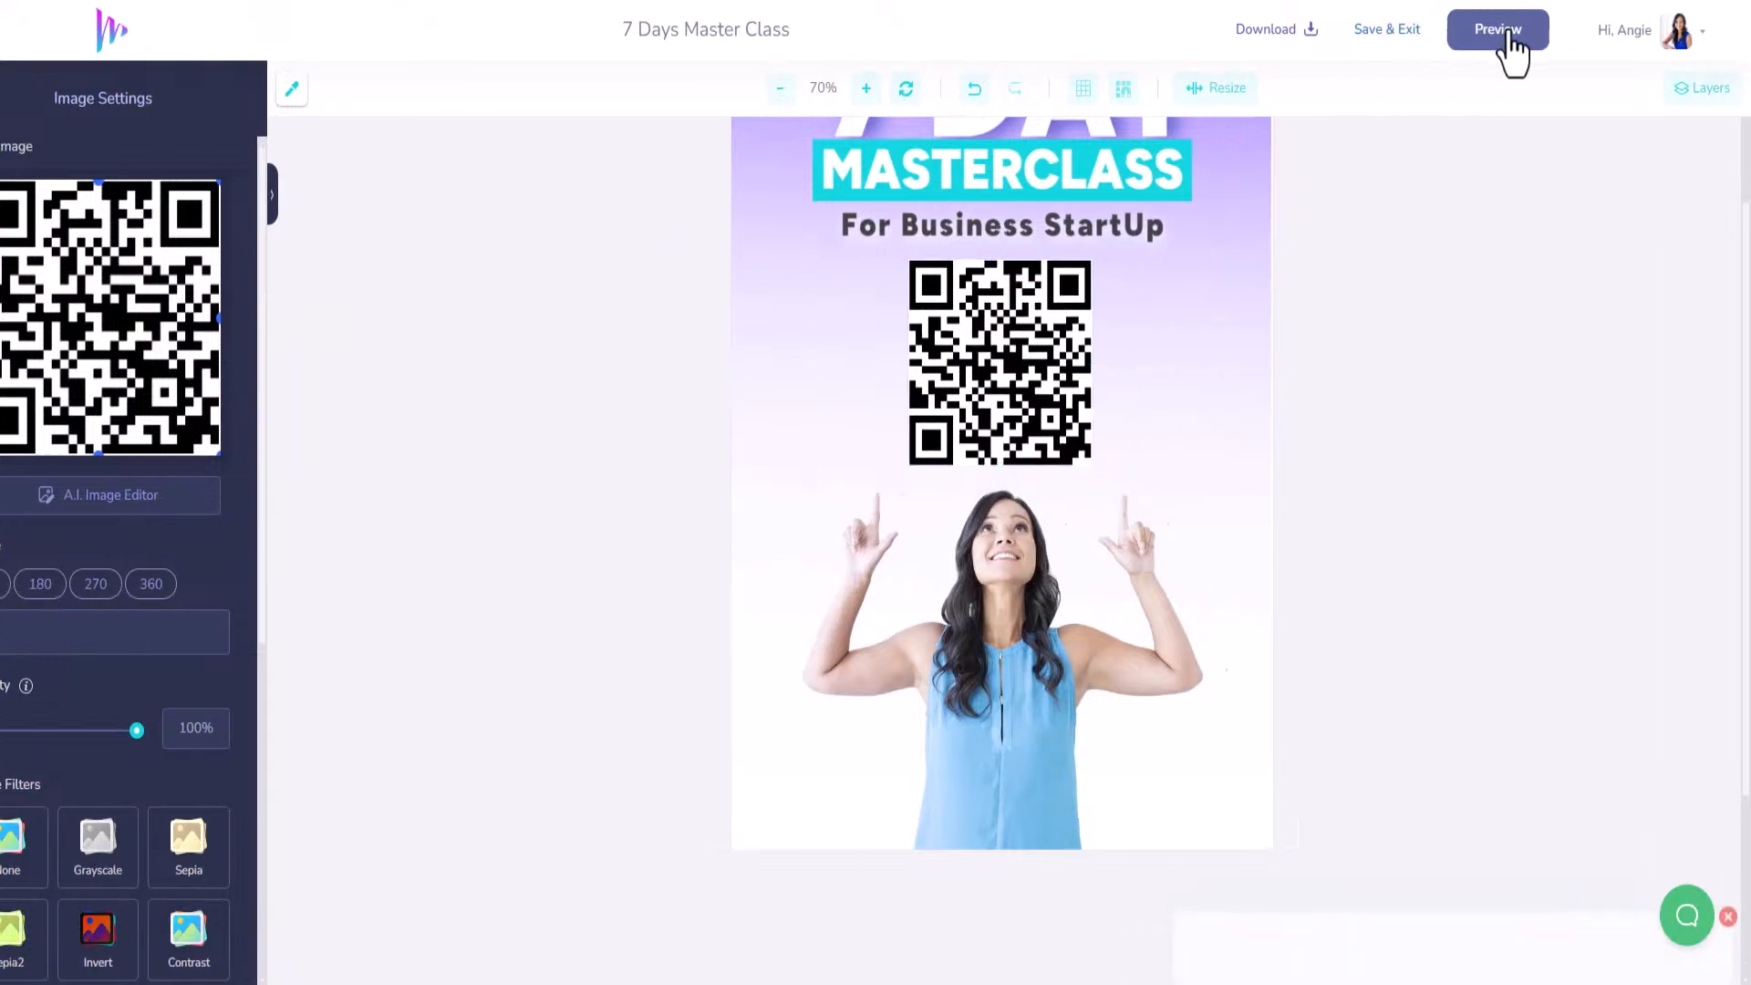
left_click(1396, 38)
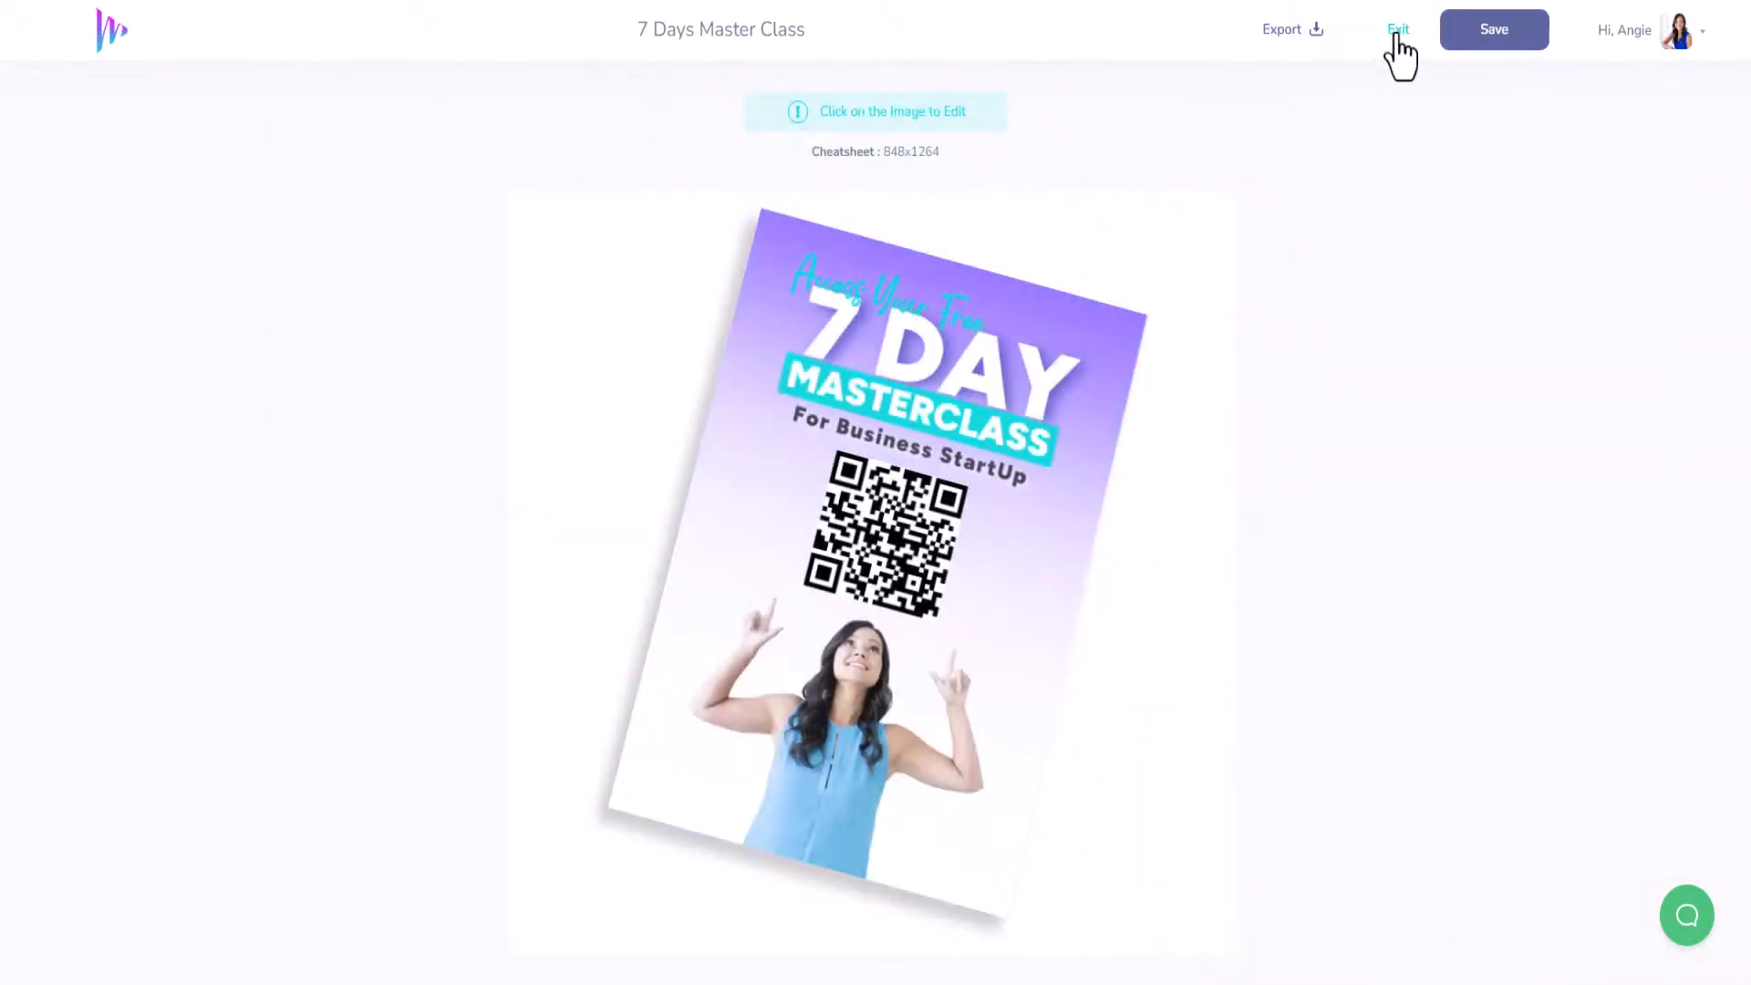
left_click(1495, 37)
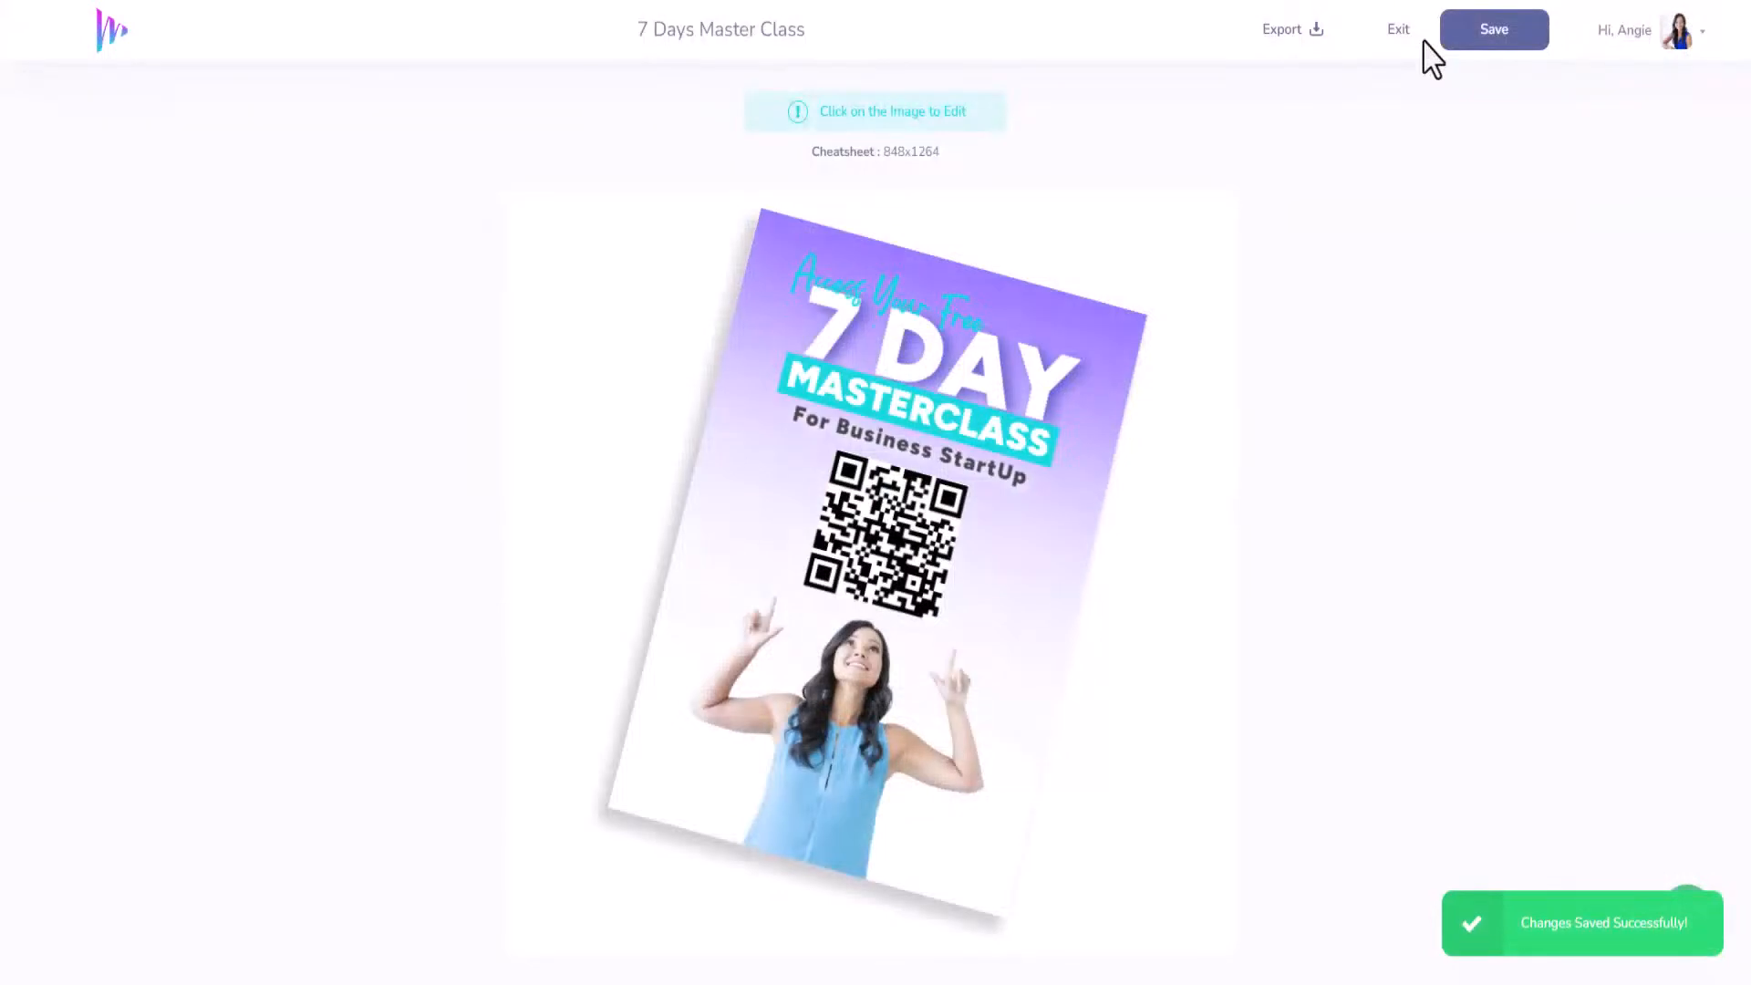
left_click(1405, 40)
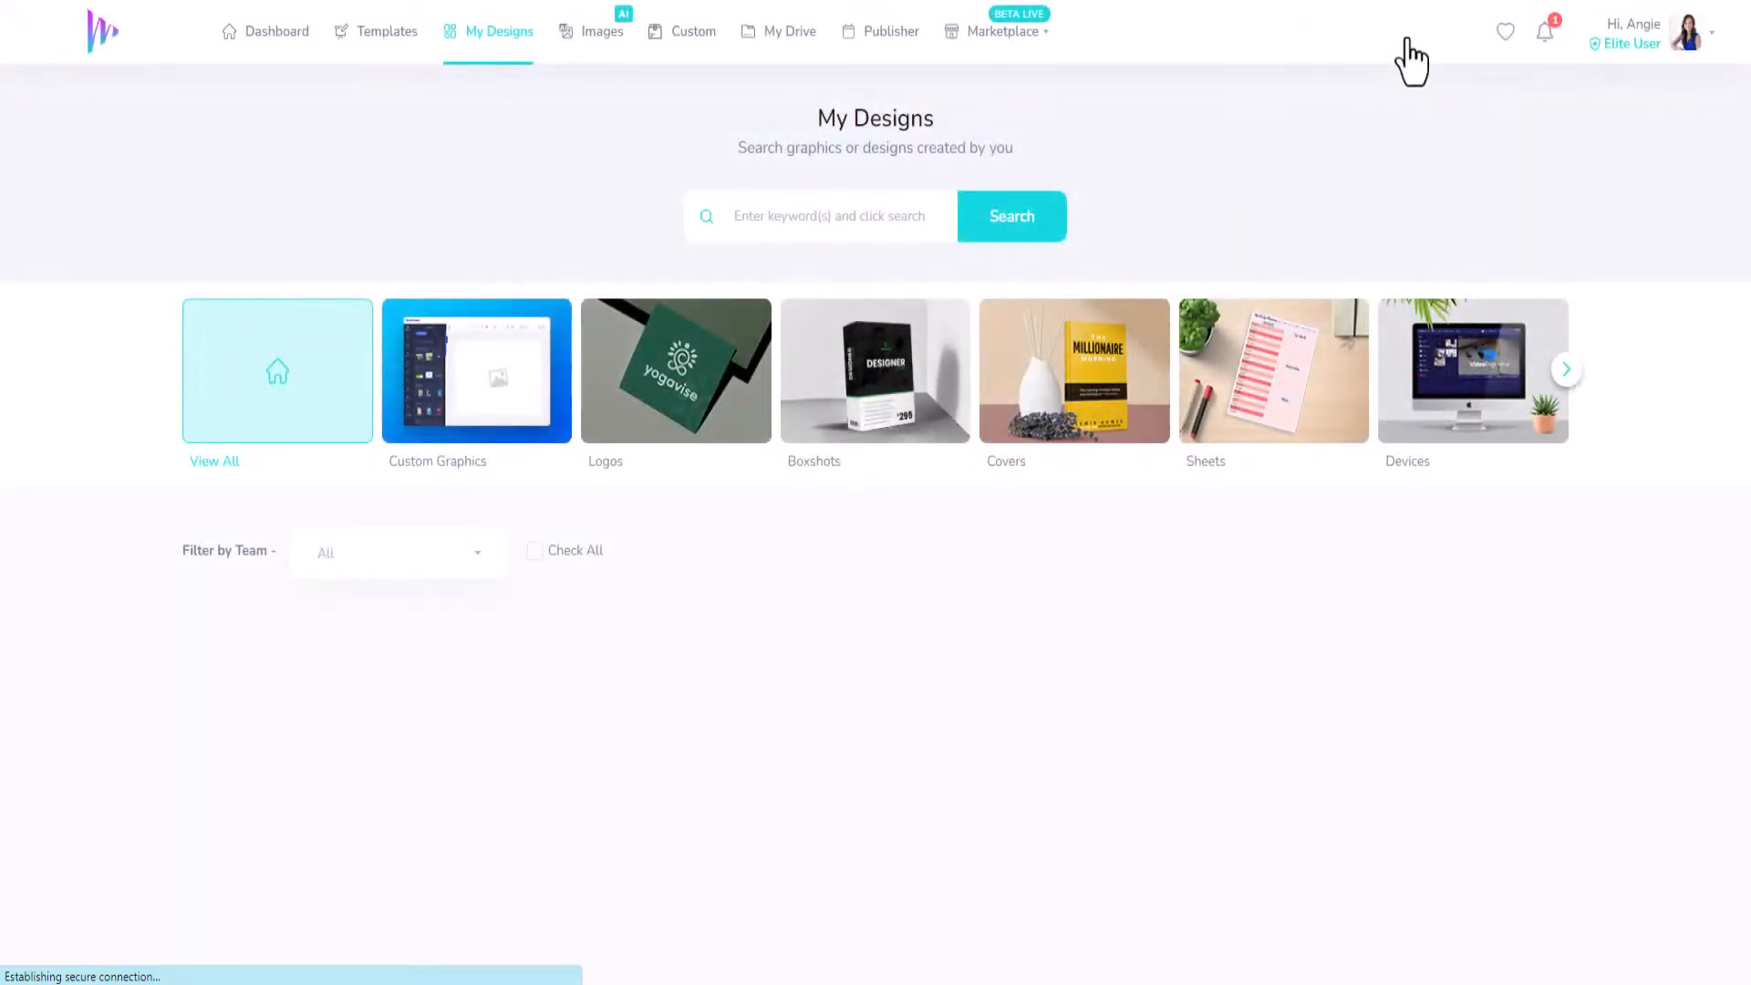
Advance the category carousel twice to reveal Socials, Infographics, Prints and Publishing.
mouse_move(665, 723)
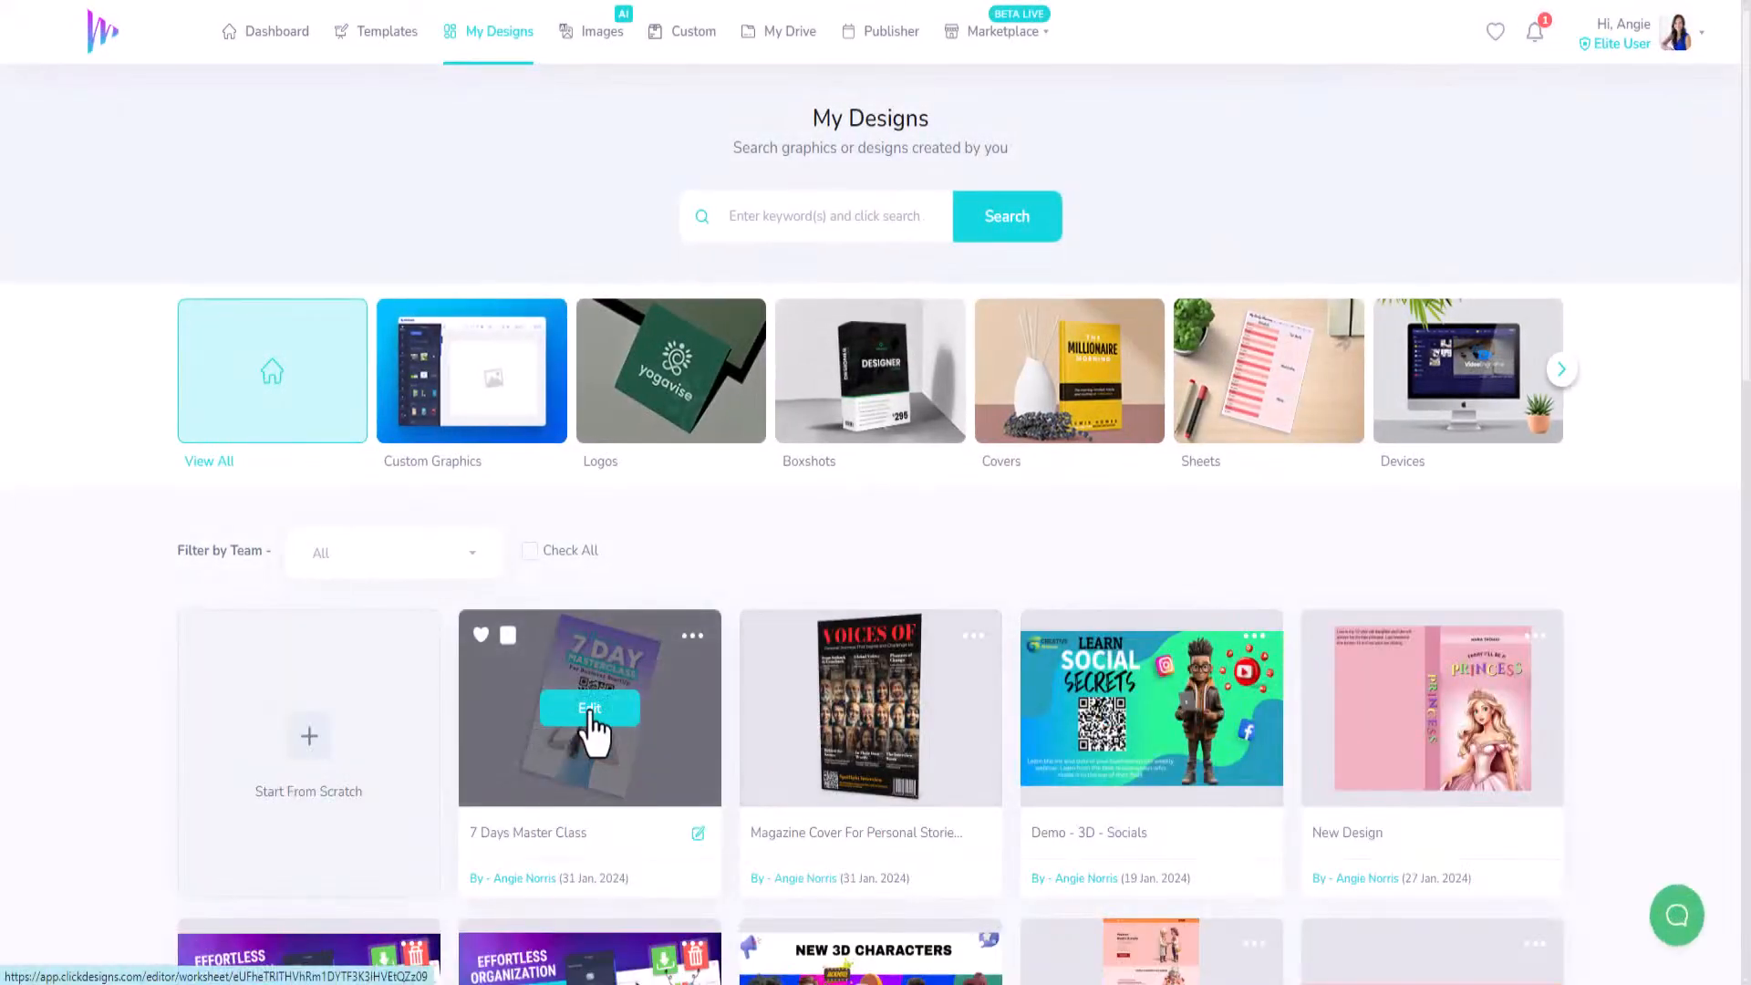
mouse_move(1172, 725)
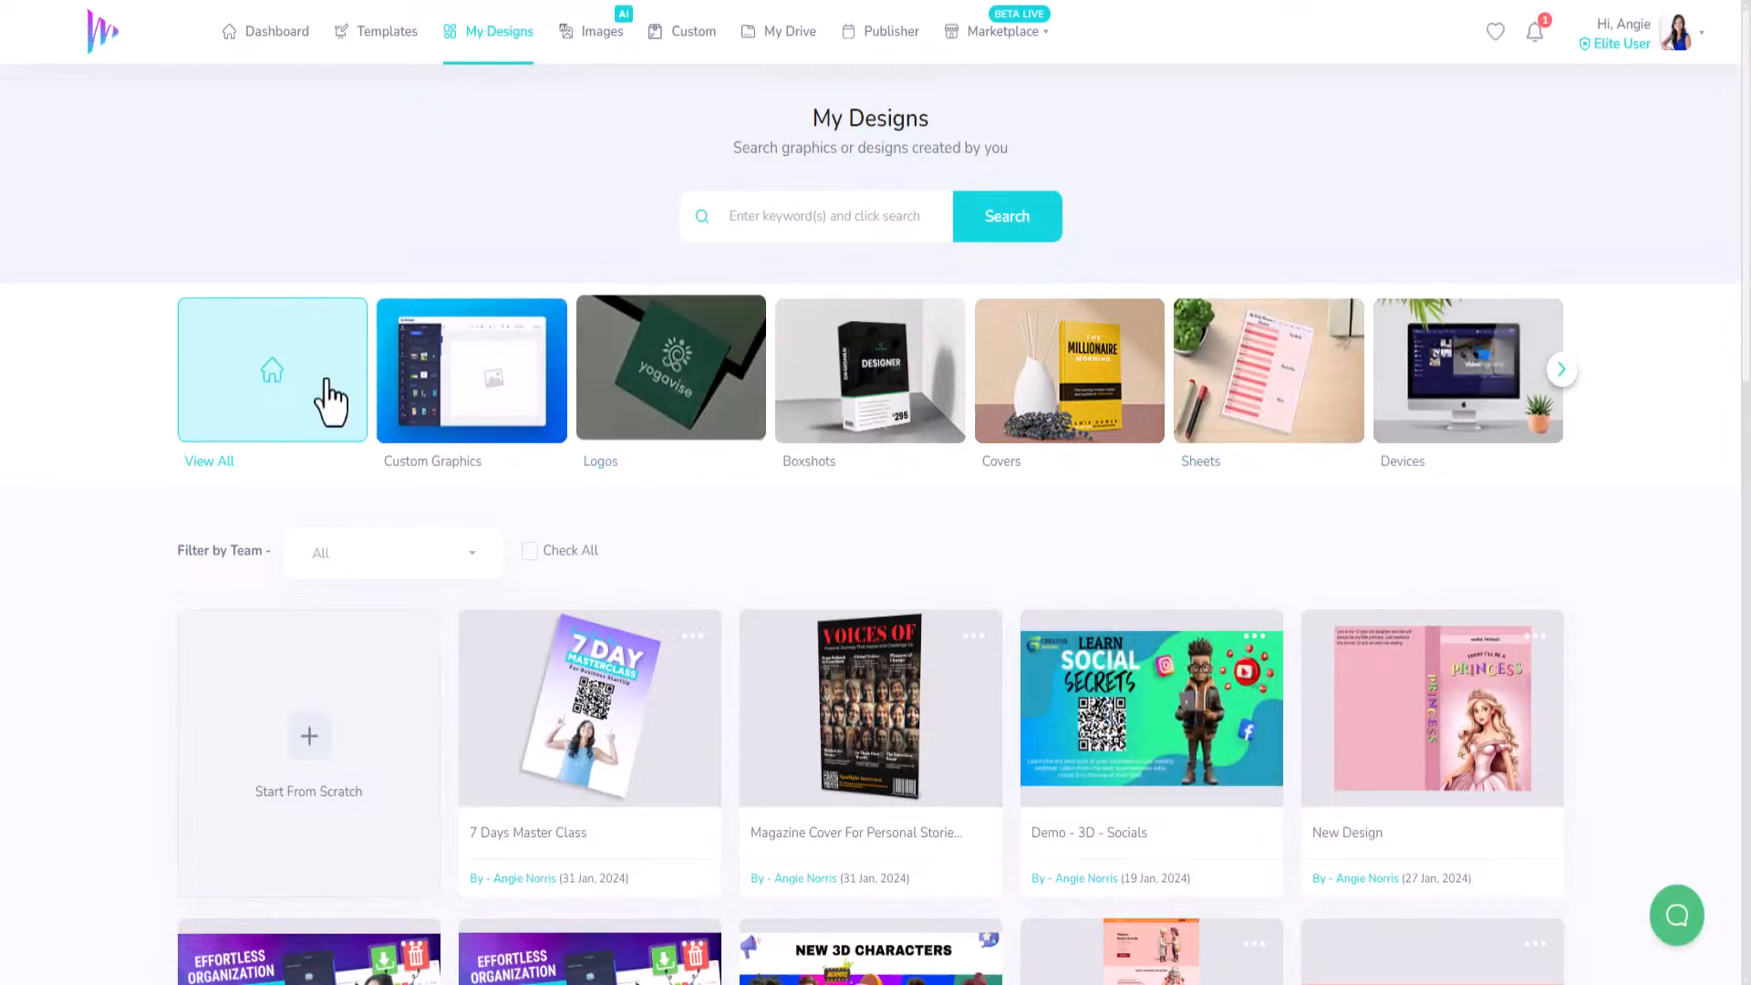
left_click(1560, 374)
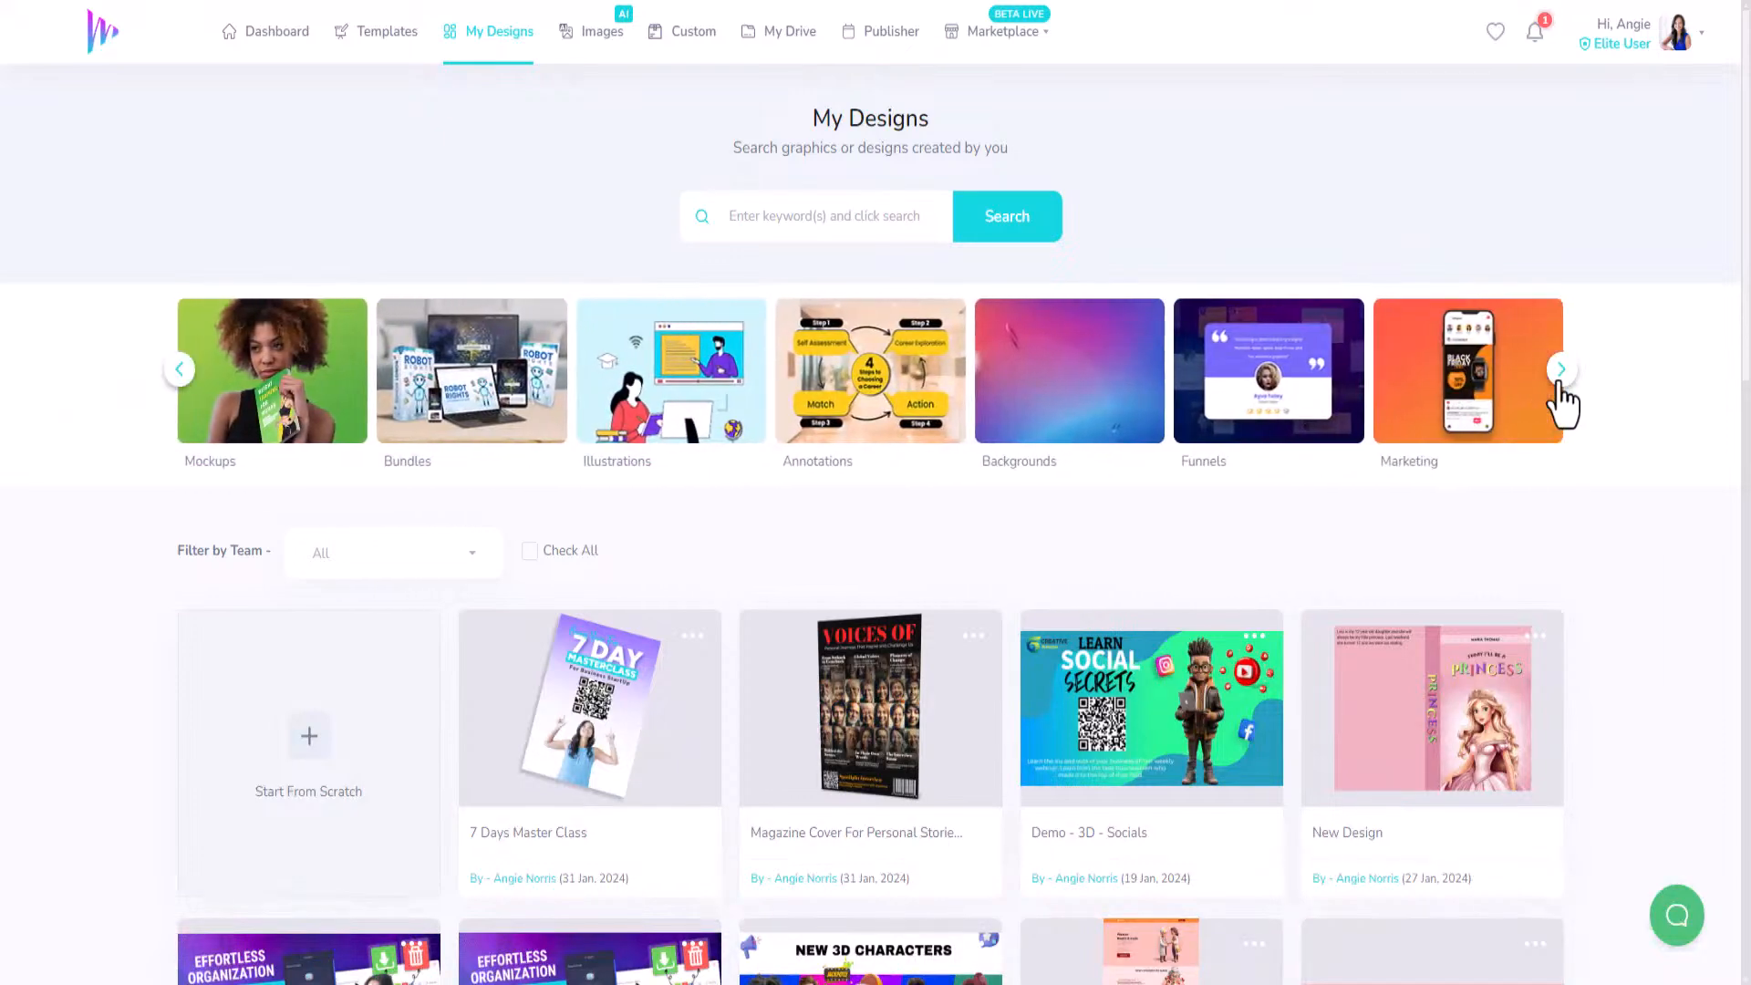
left_click(1560, 381)
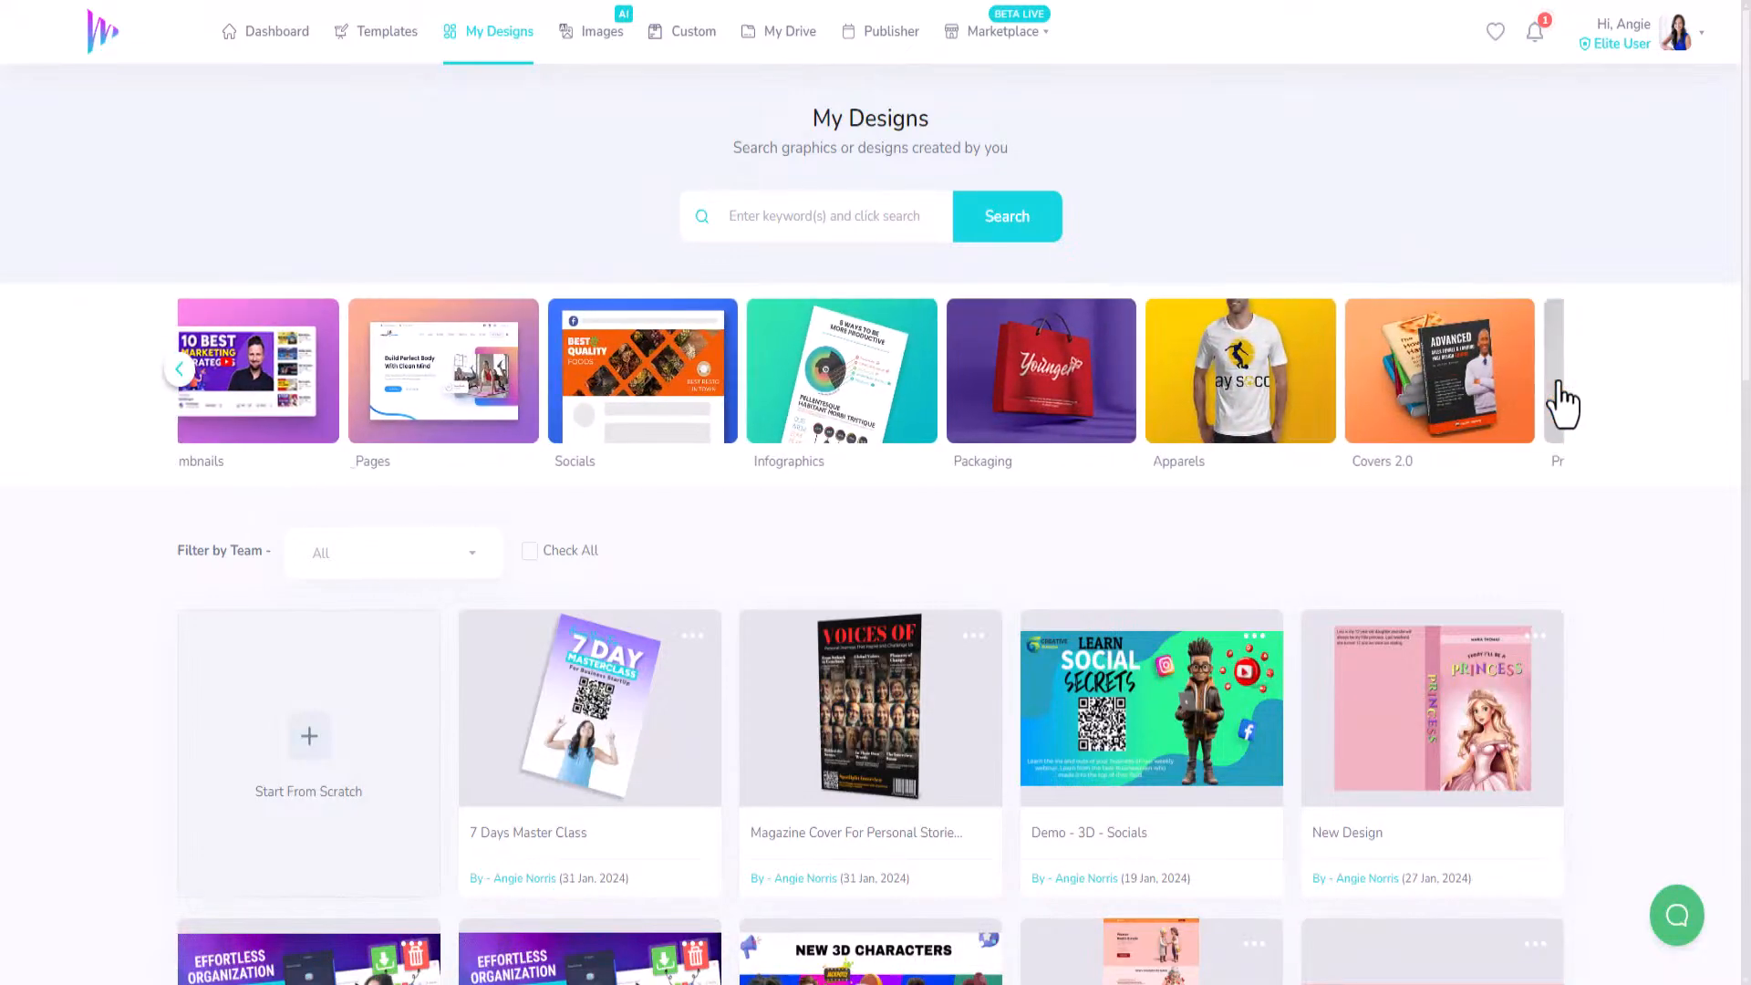
Go to Templates and page through the categories to open Prints.
left_click(382, 34)
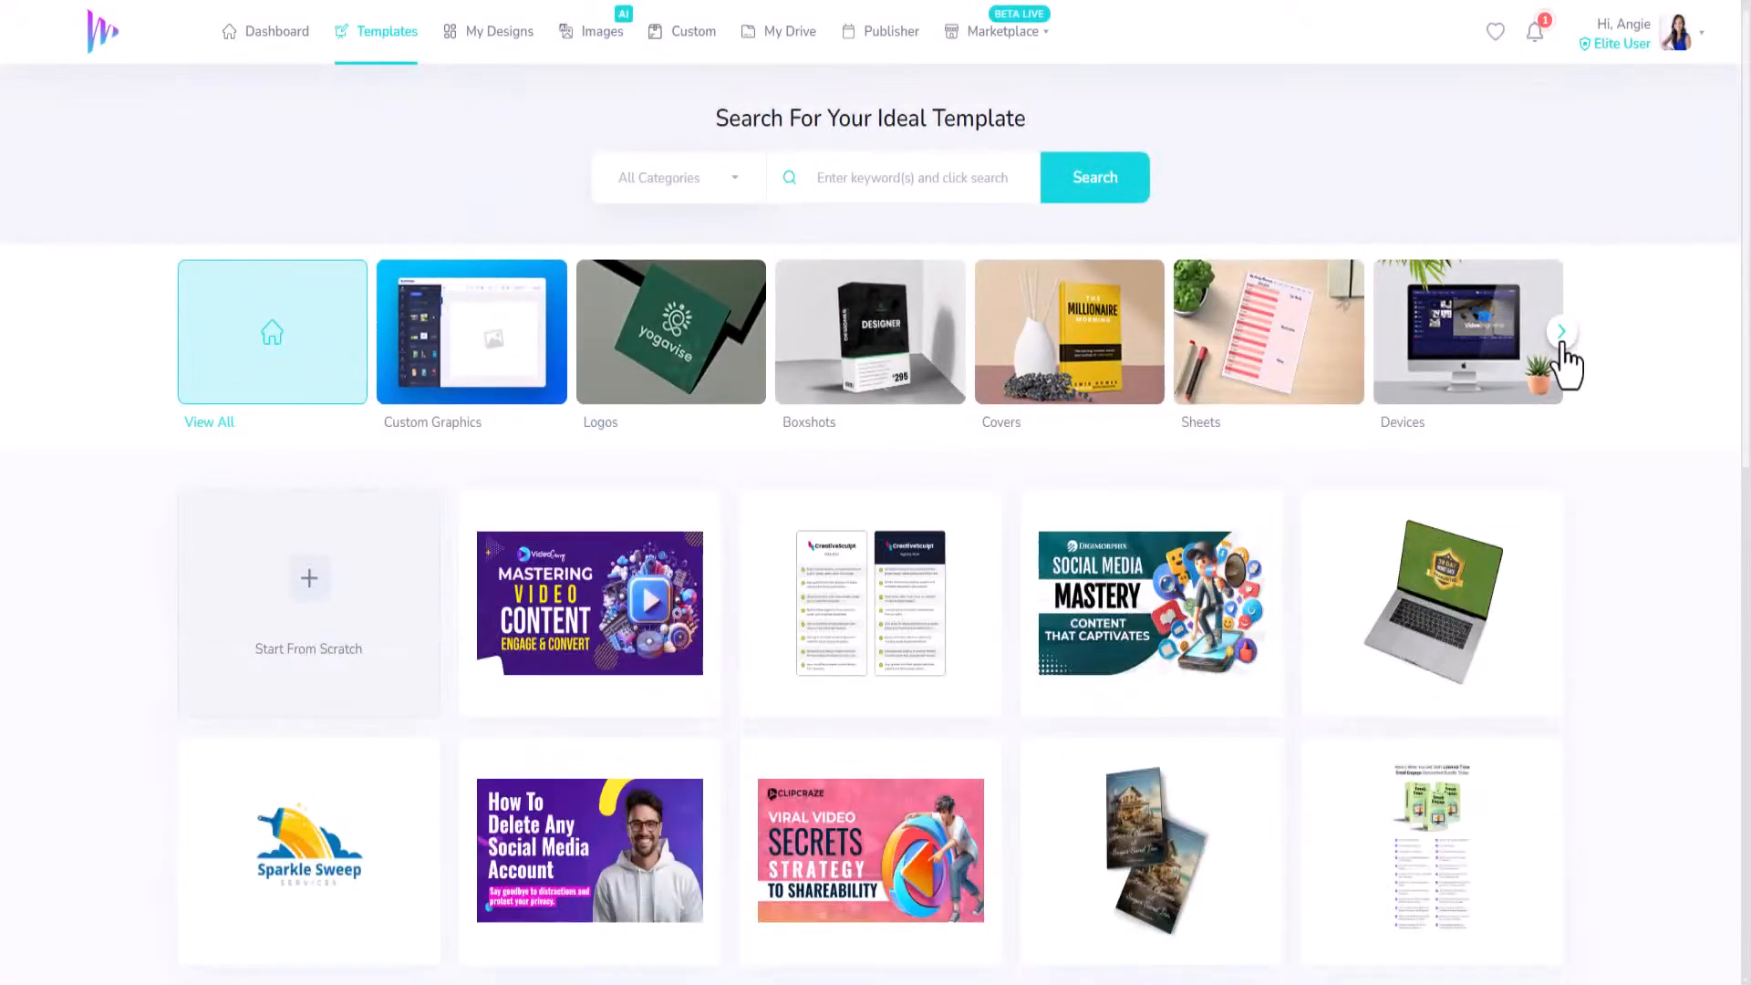
left_click(1562, 338)
left_click(1562, 333)
left_click(1561, 333)
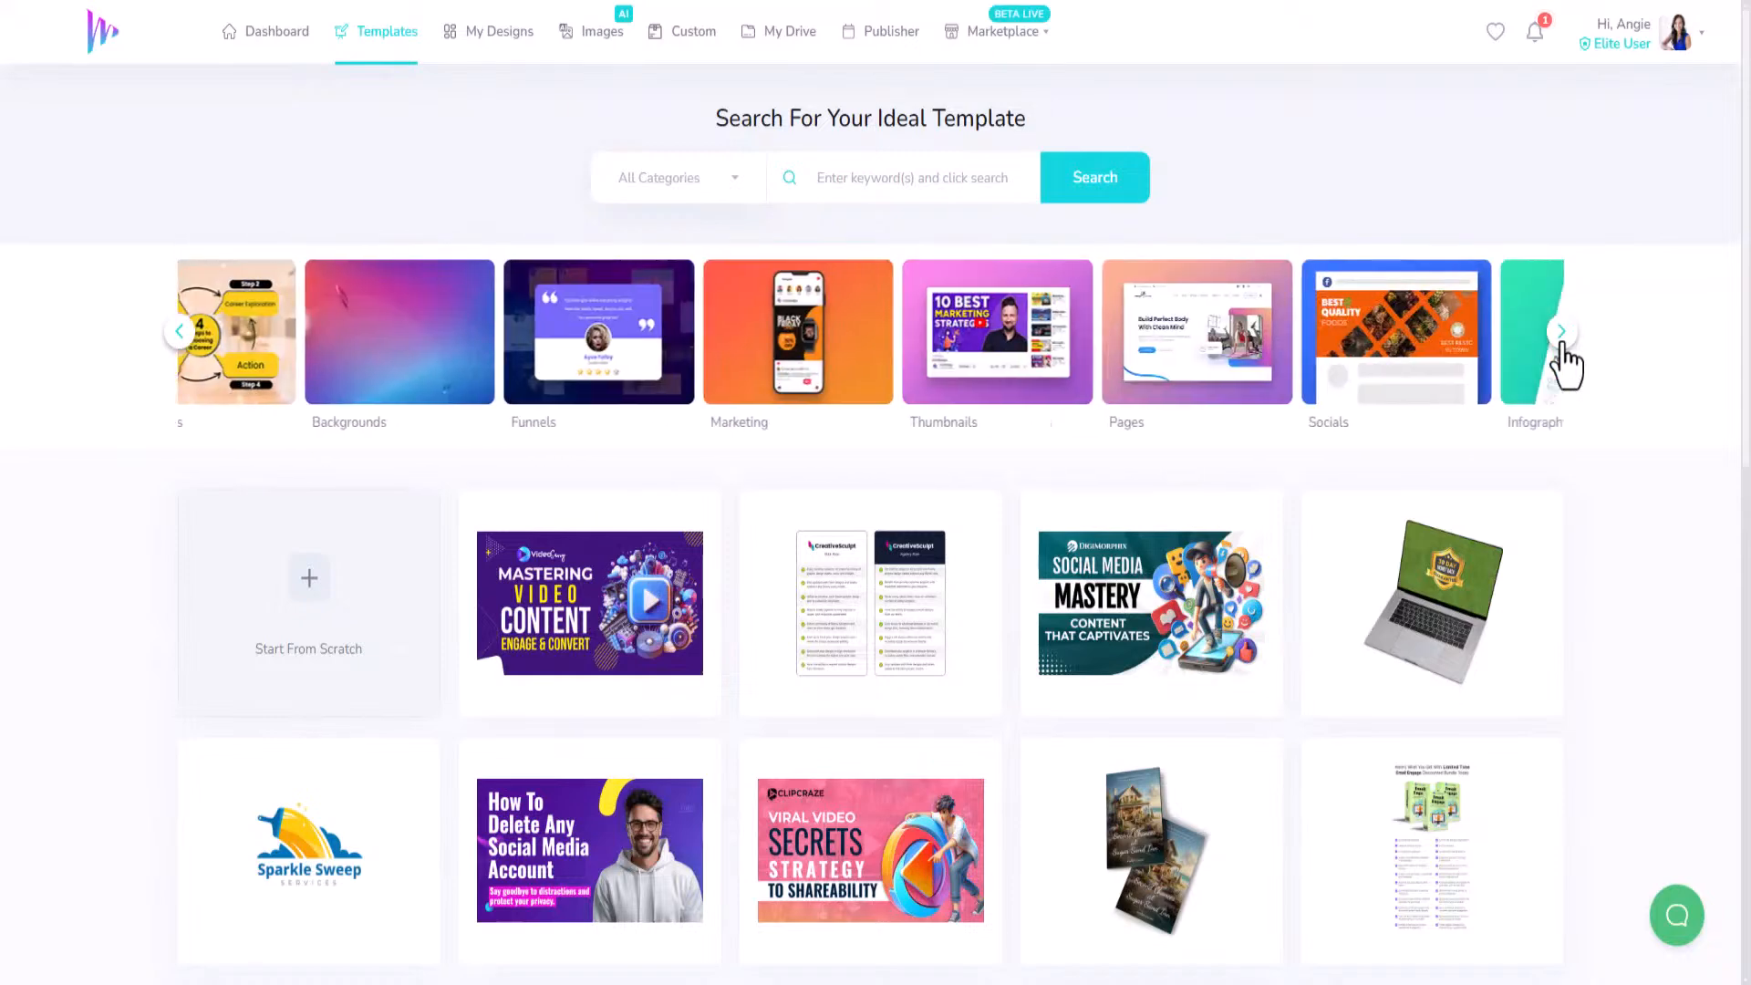
left_click(1561, 333)
left_click(1562, 333)
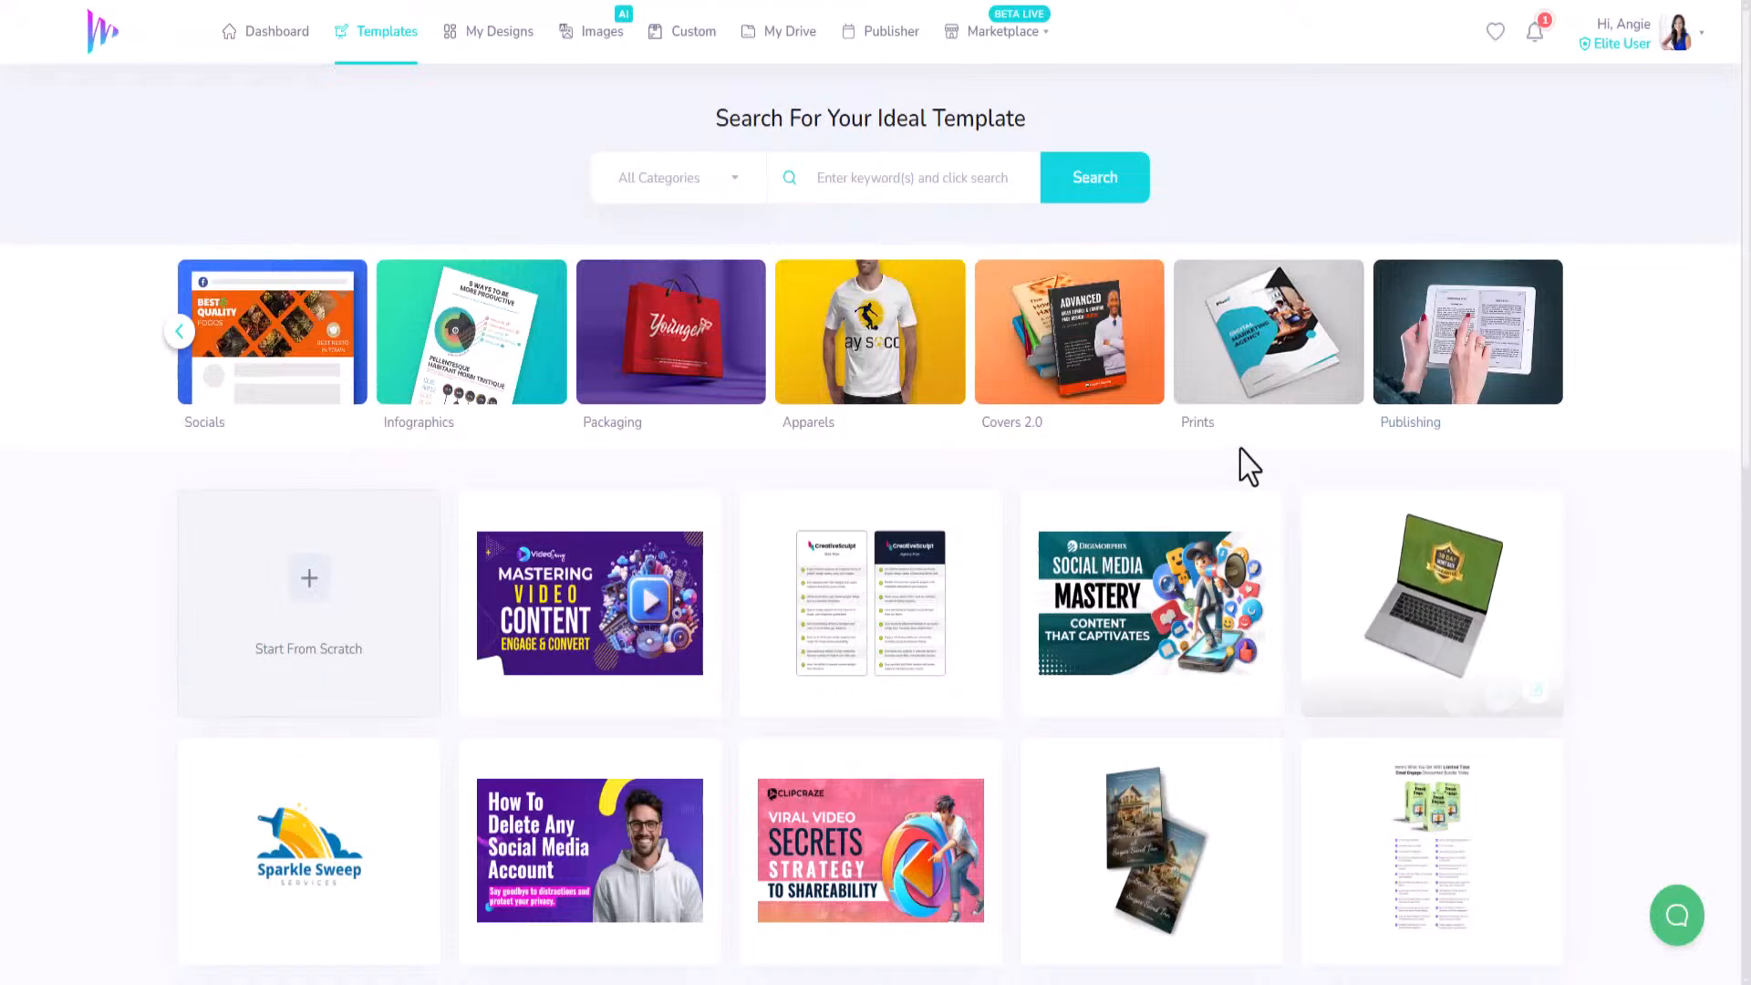
left_click(1243, 375)
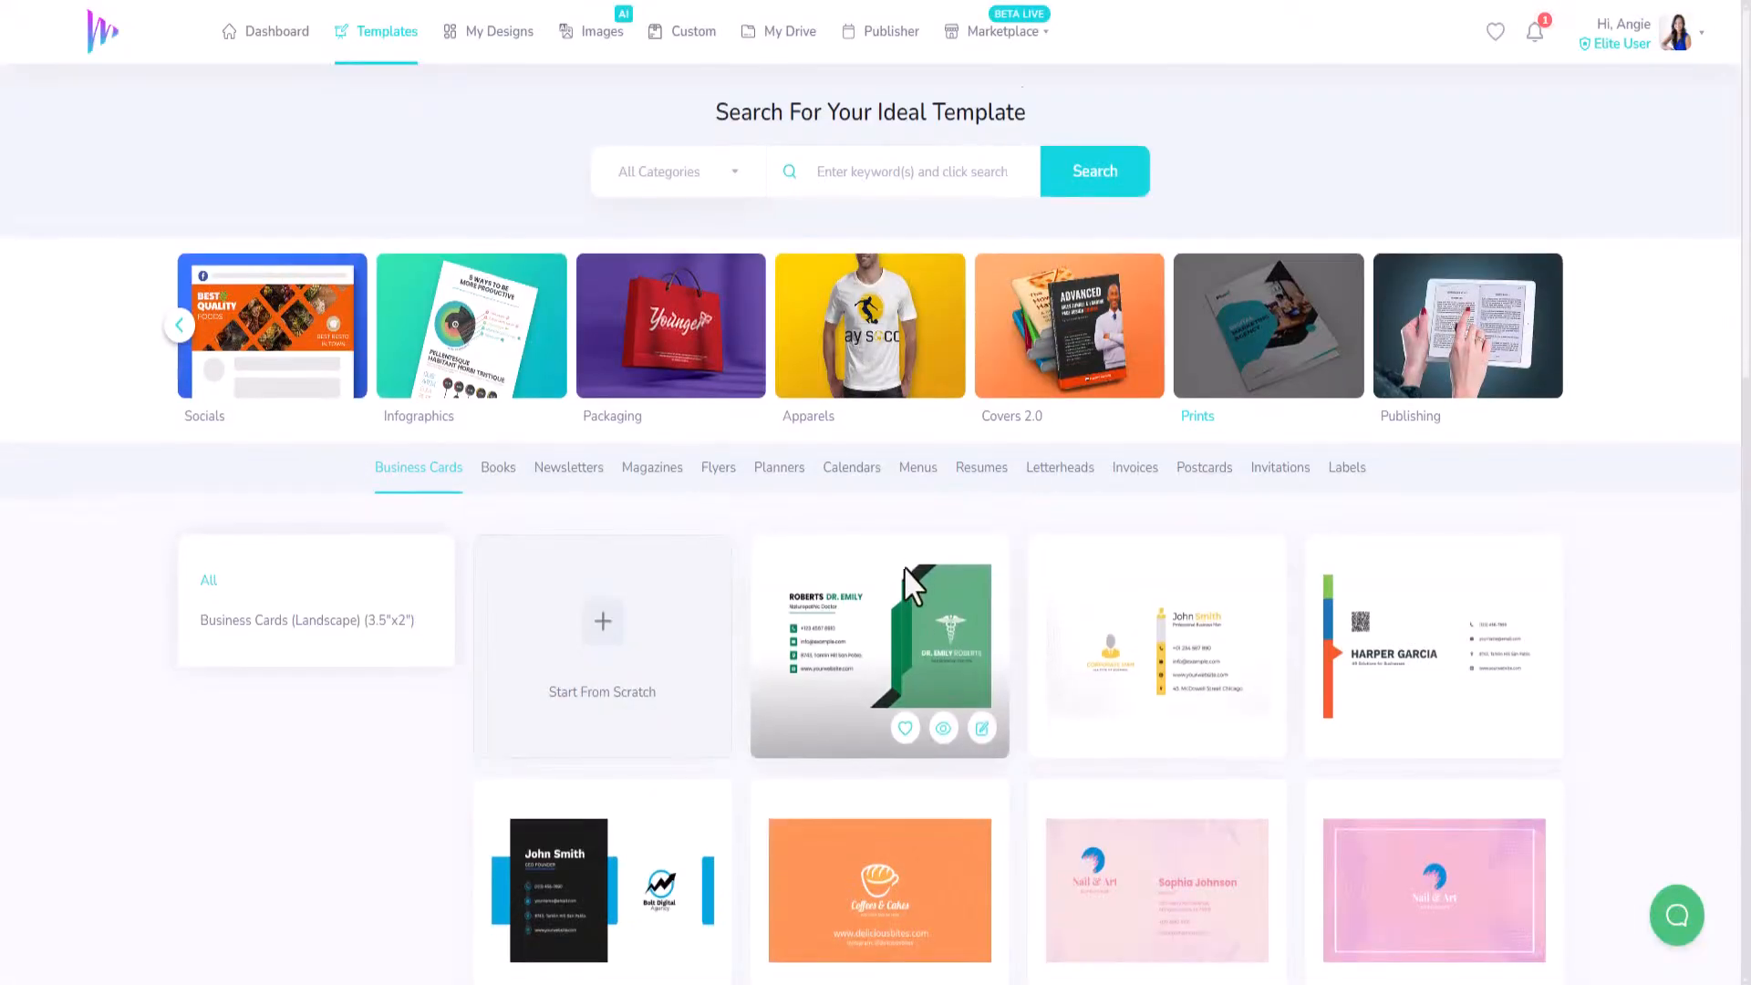
Scroll the business card templates and open the dark DJ Business Card (Back Side) for editing.
scroll(907, 570, "down", 5)
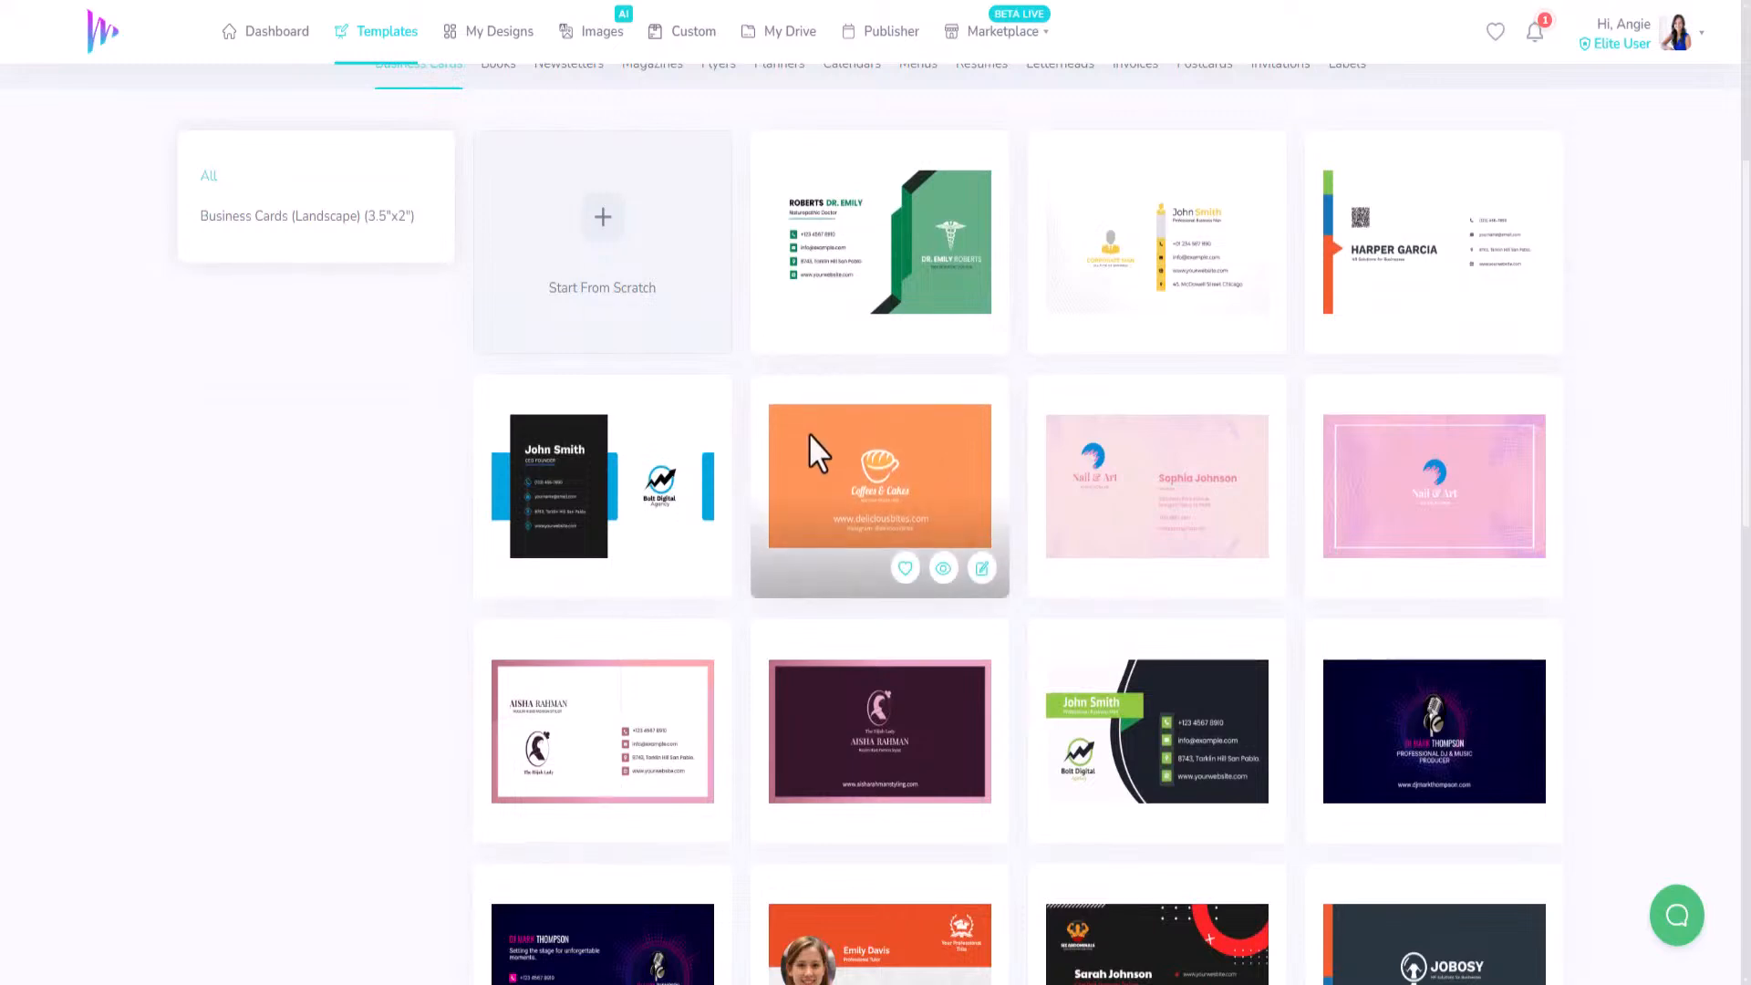
scroll(836, 538, "down", 1)
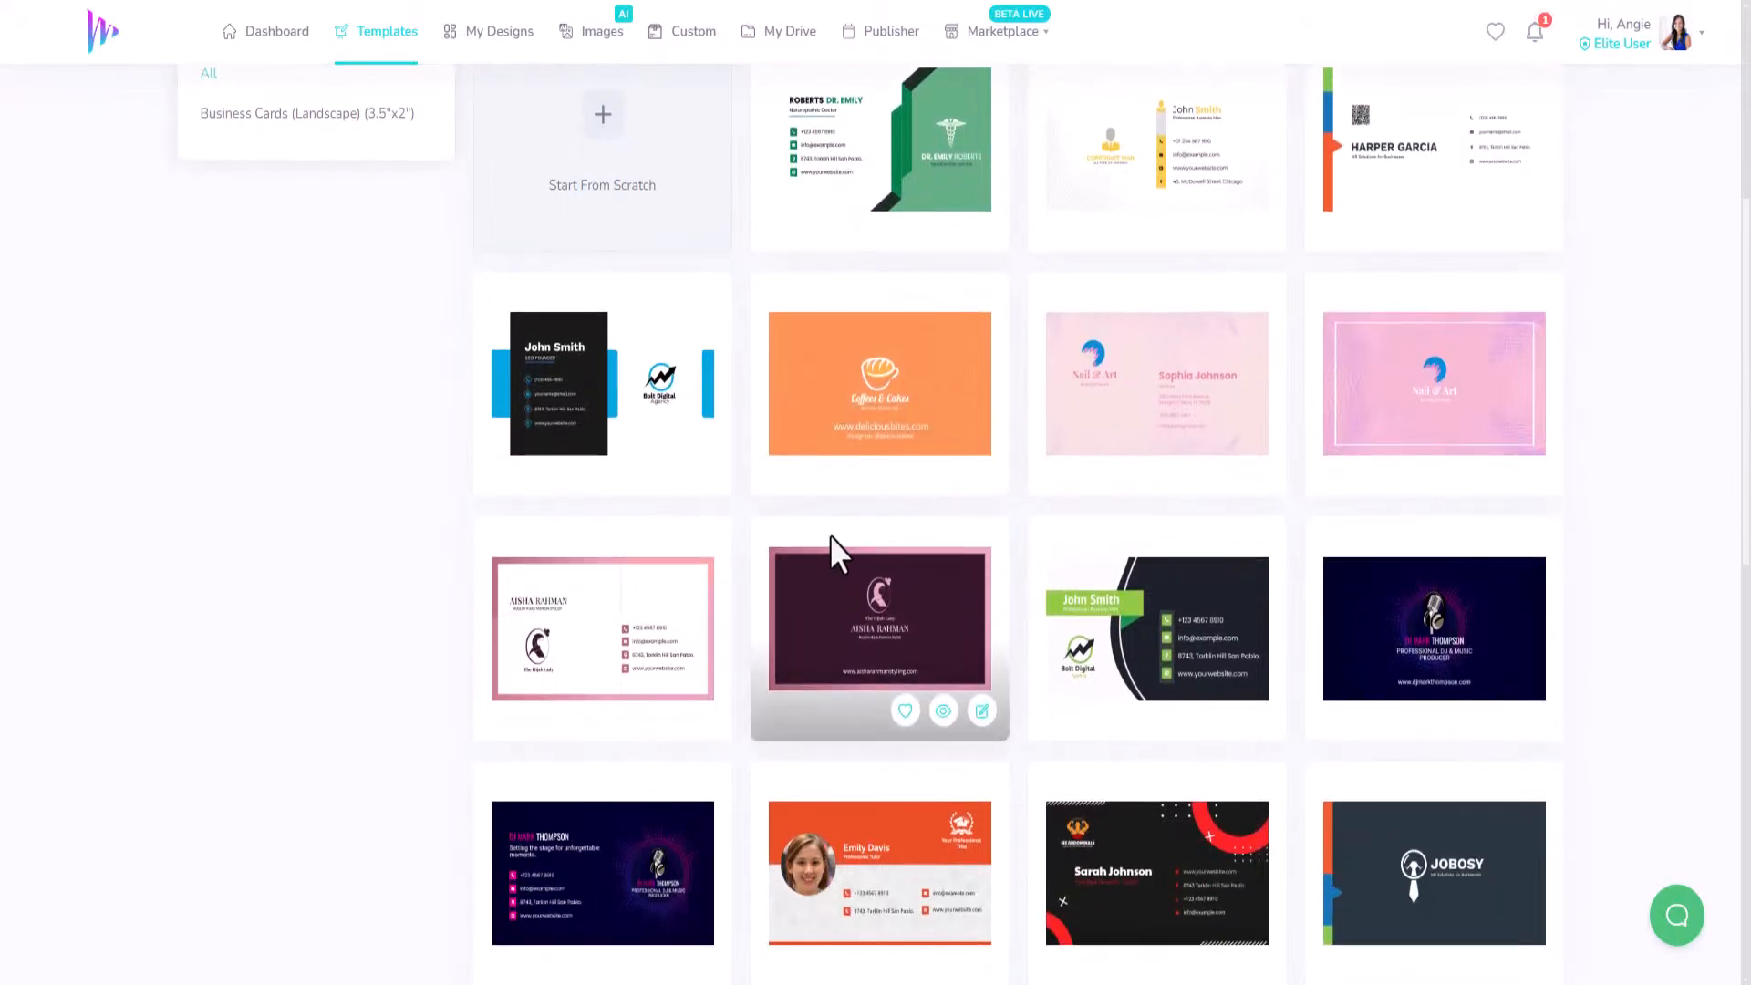
scroll(830, 535, "down", 3)
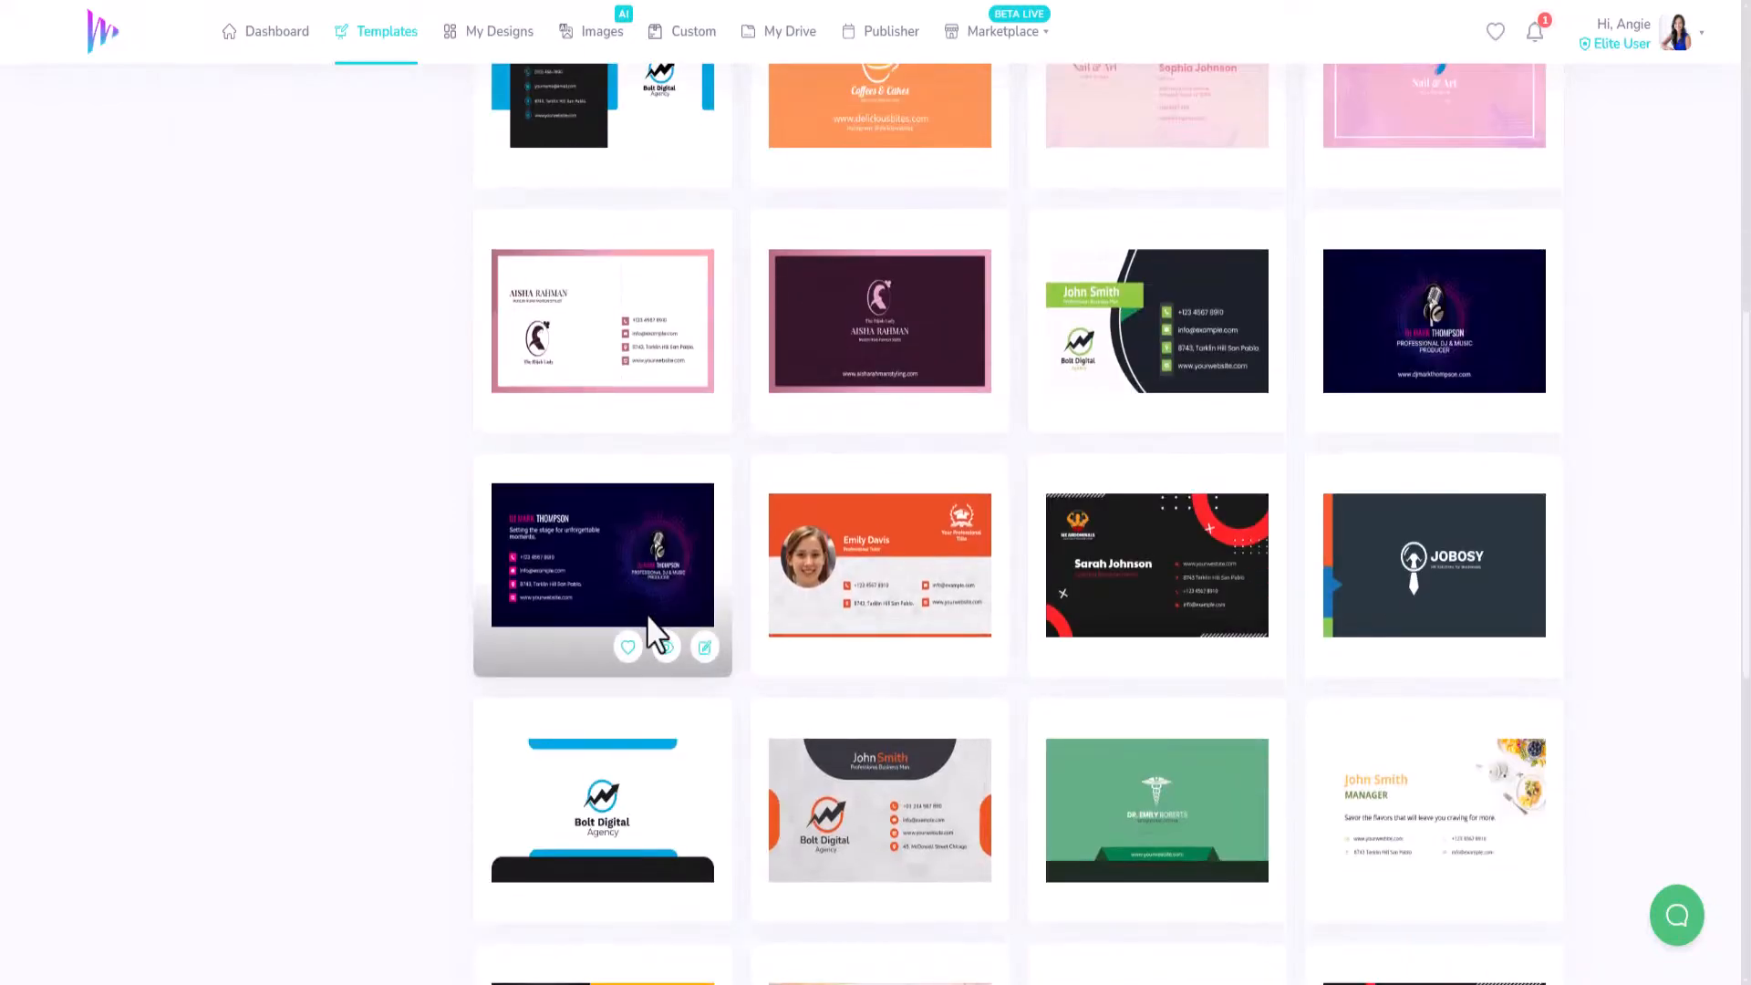
left_click(705, 648)
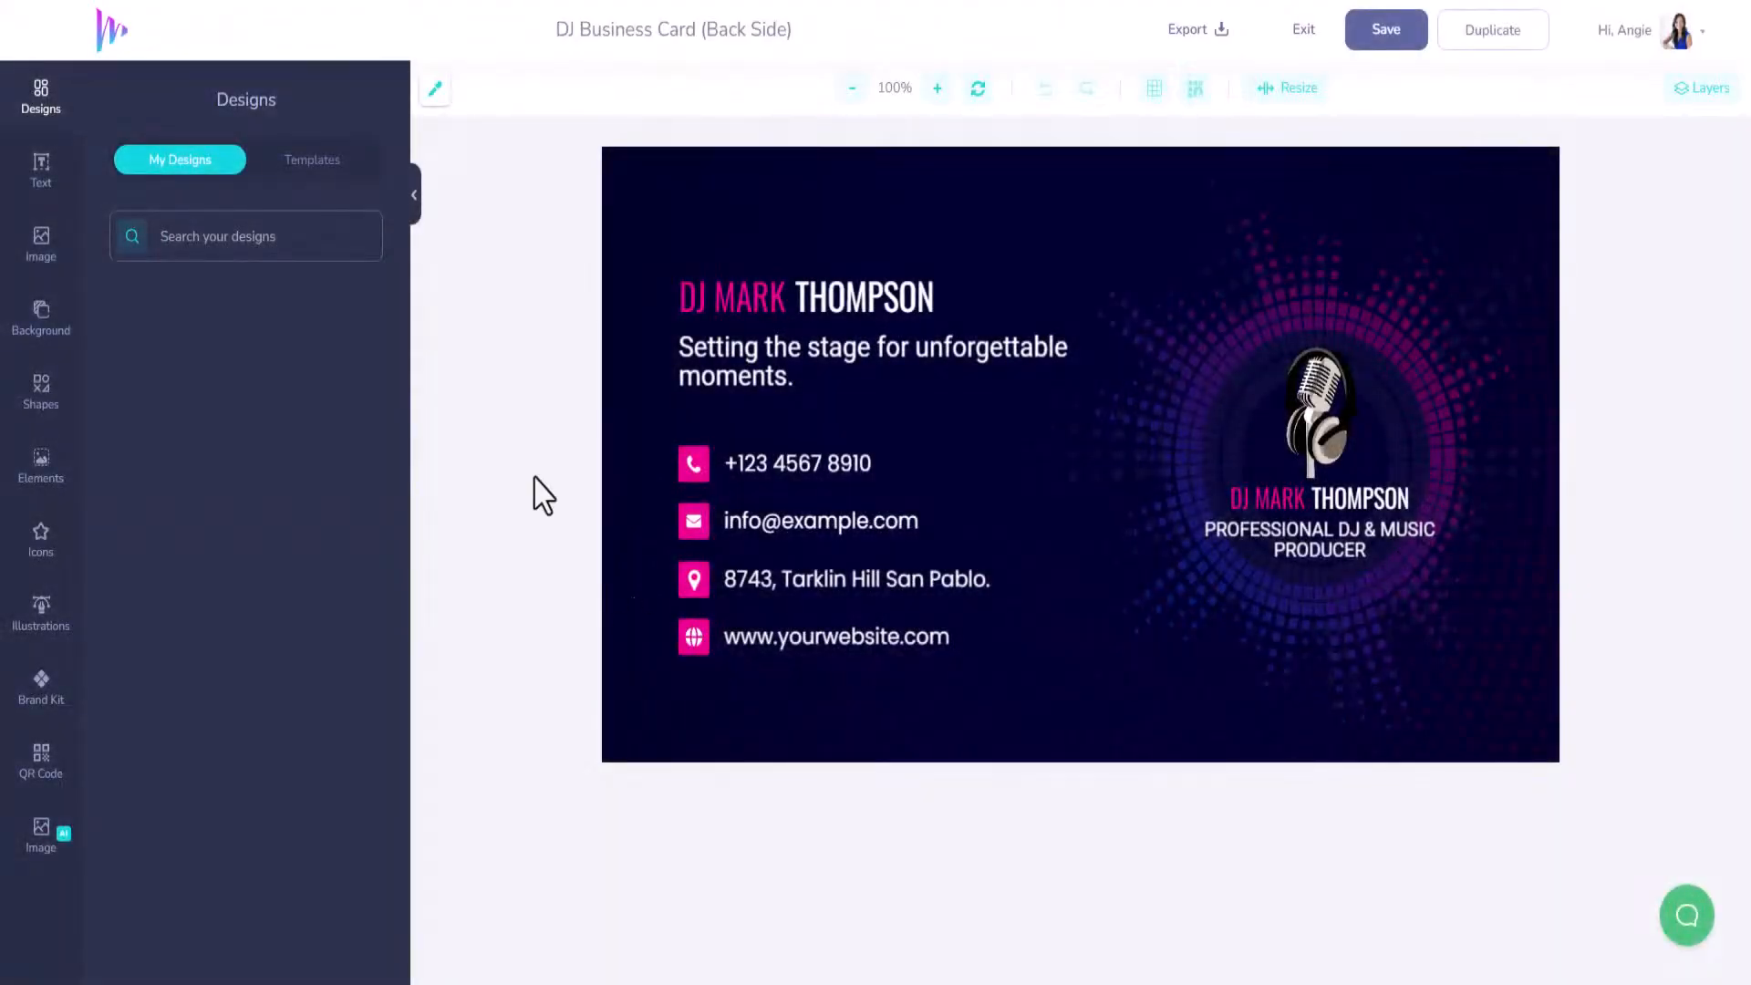
Replace the microphone graphic with the Brand Kit logo, sized and placed on the circle.
left_click(1317, 416)
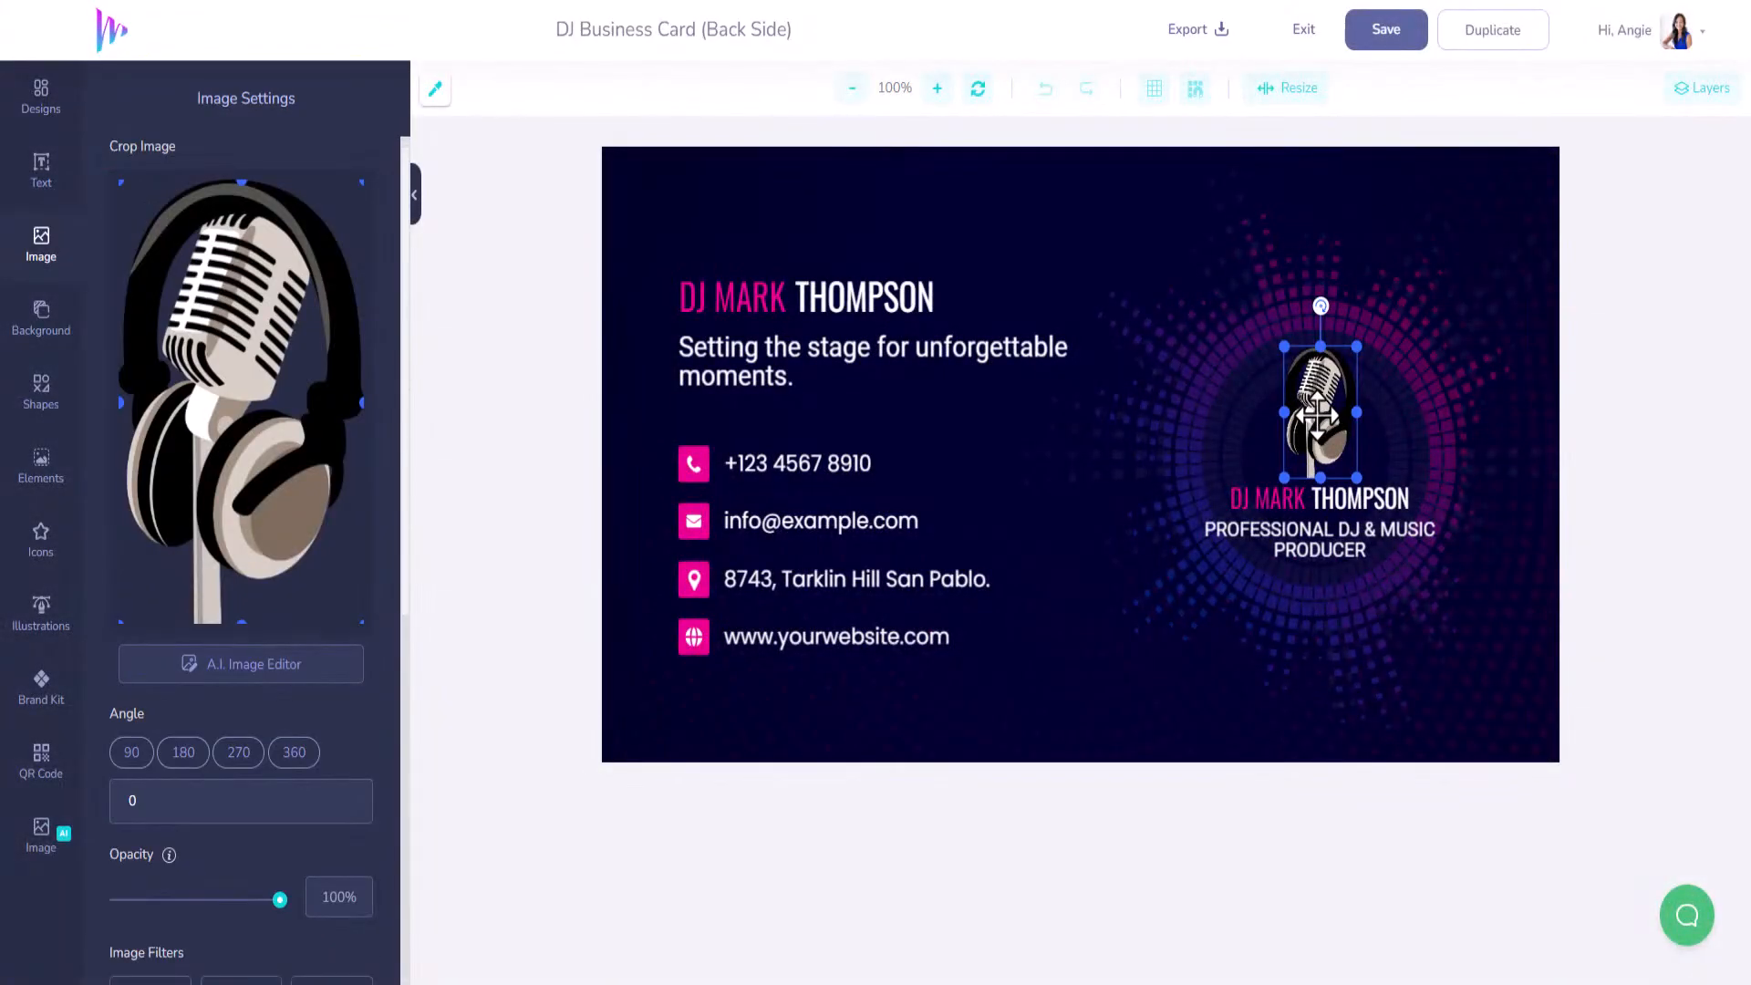
key("Delete")
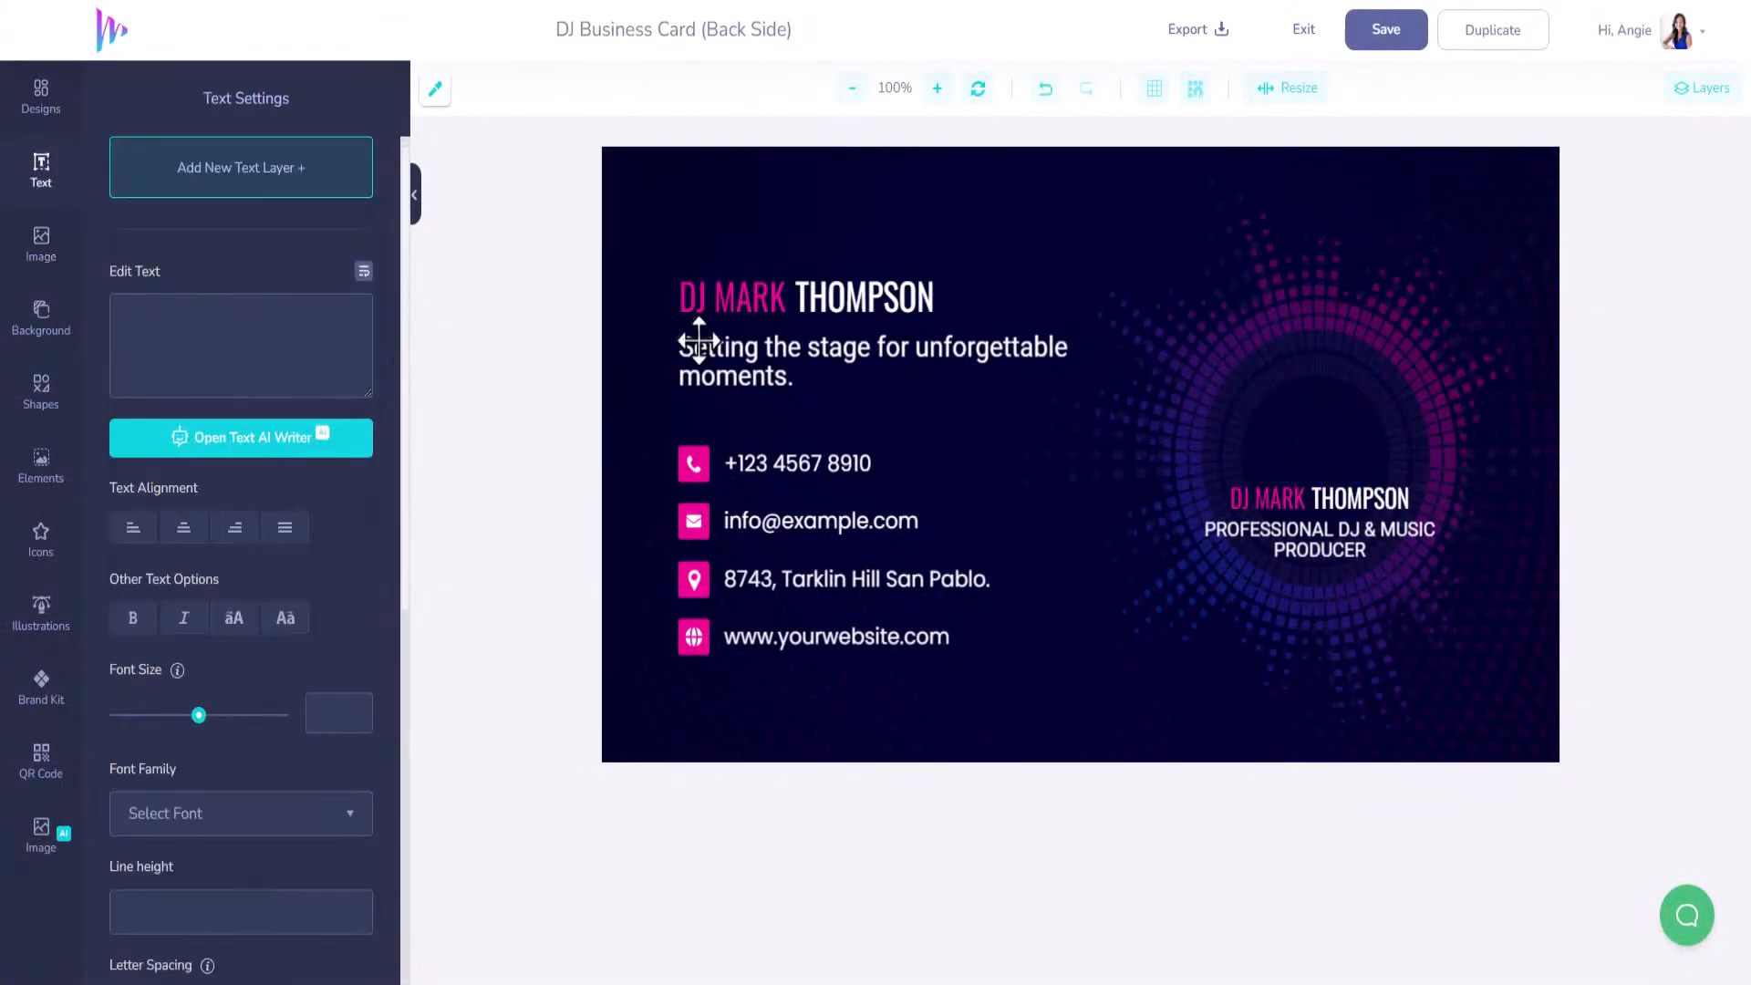
left_click(49, 695)
left_click(155, 290)
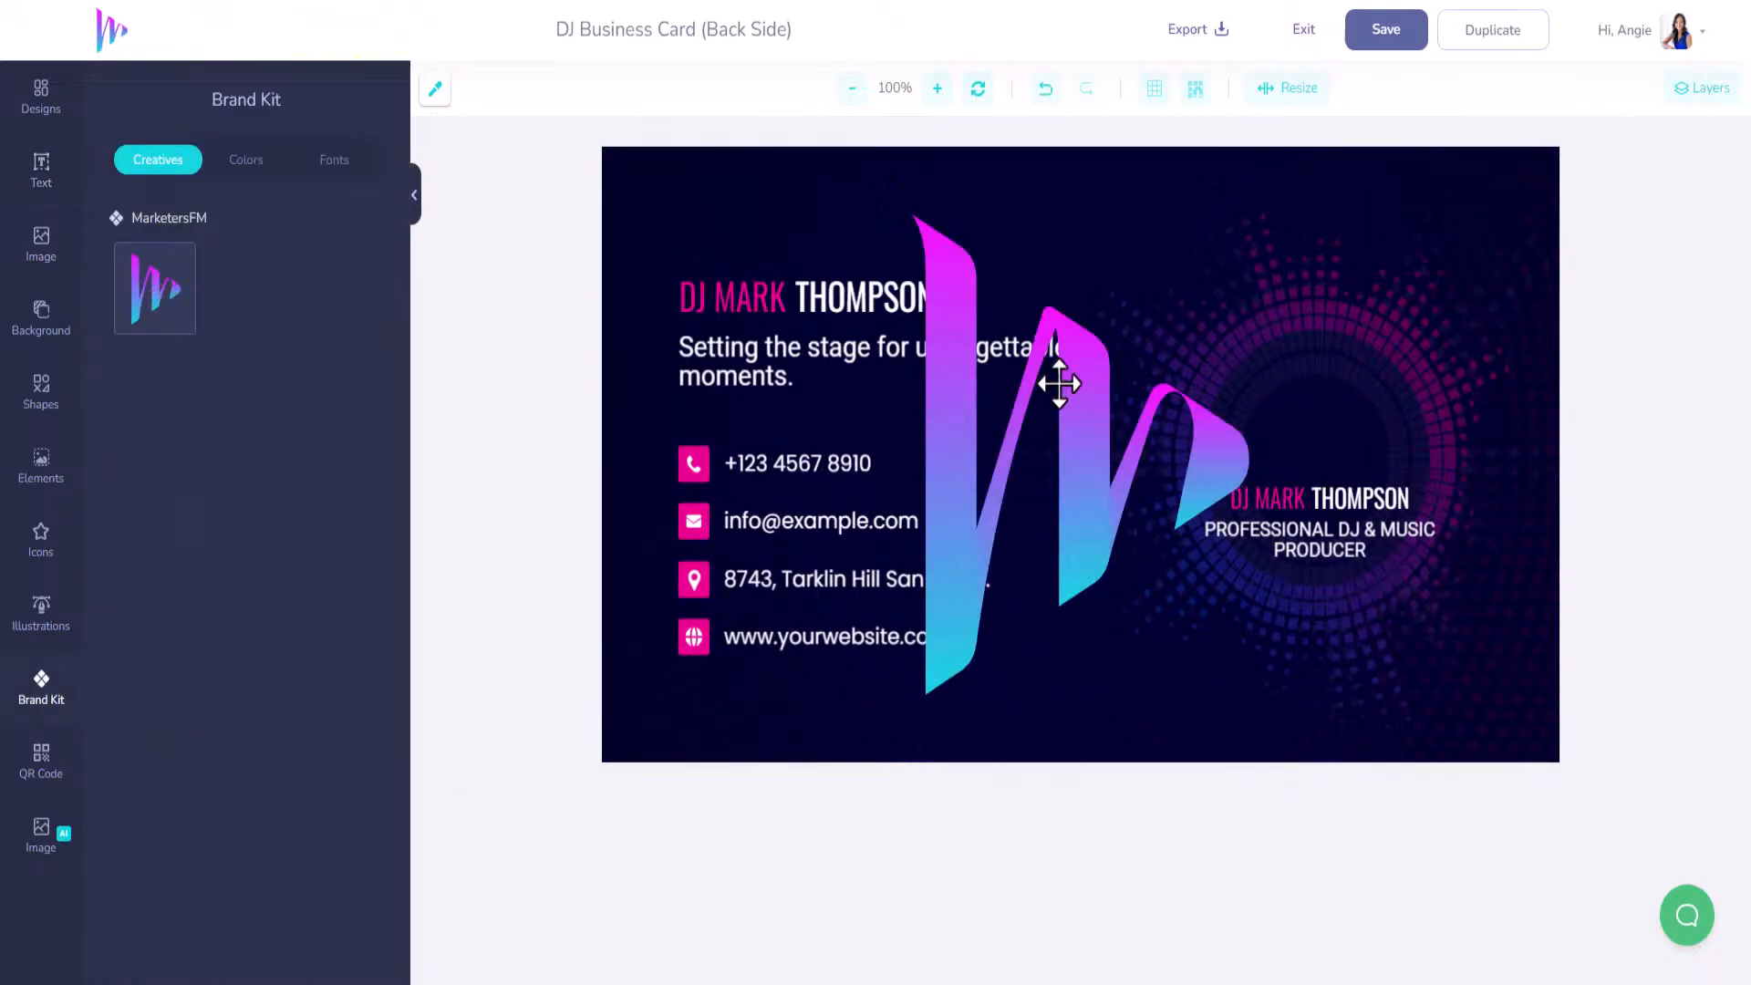
left_click(923, 192)
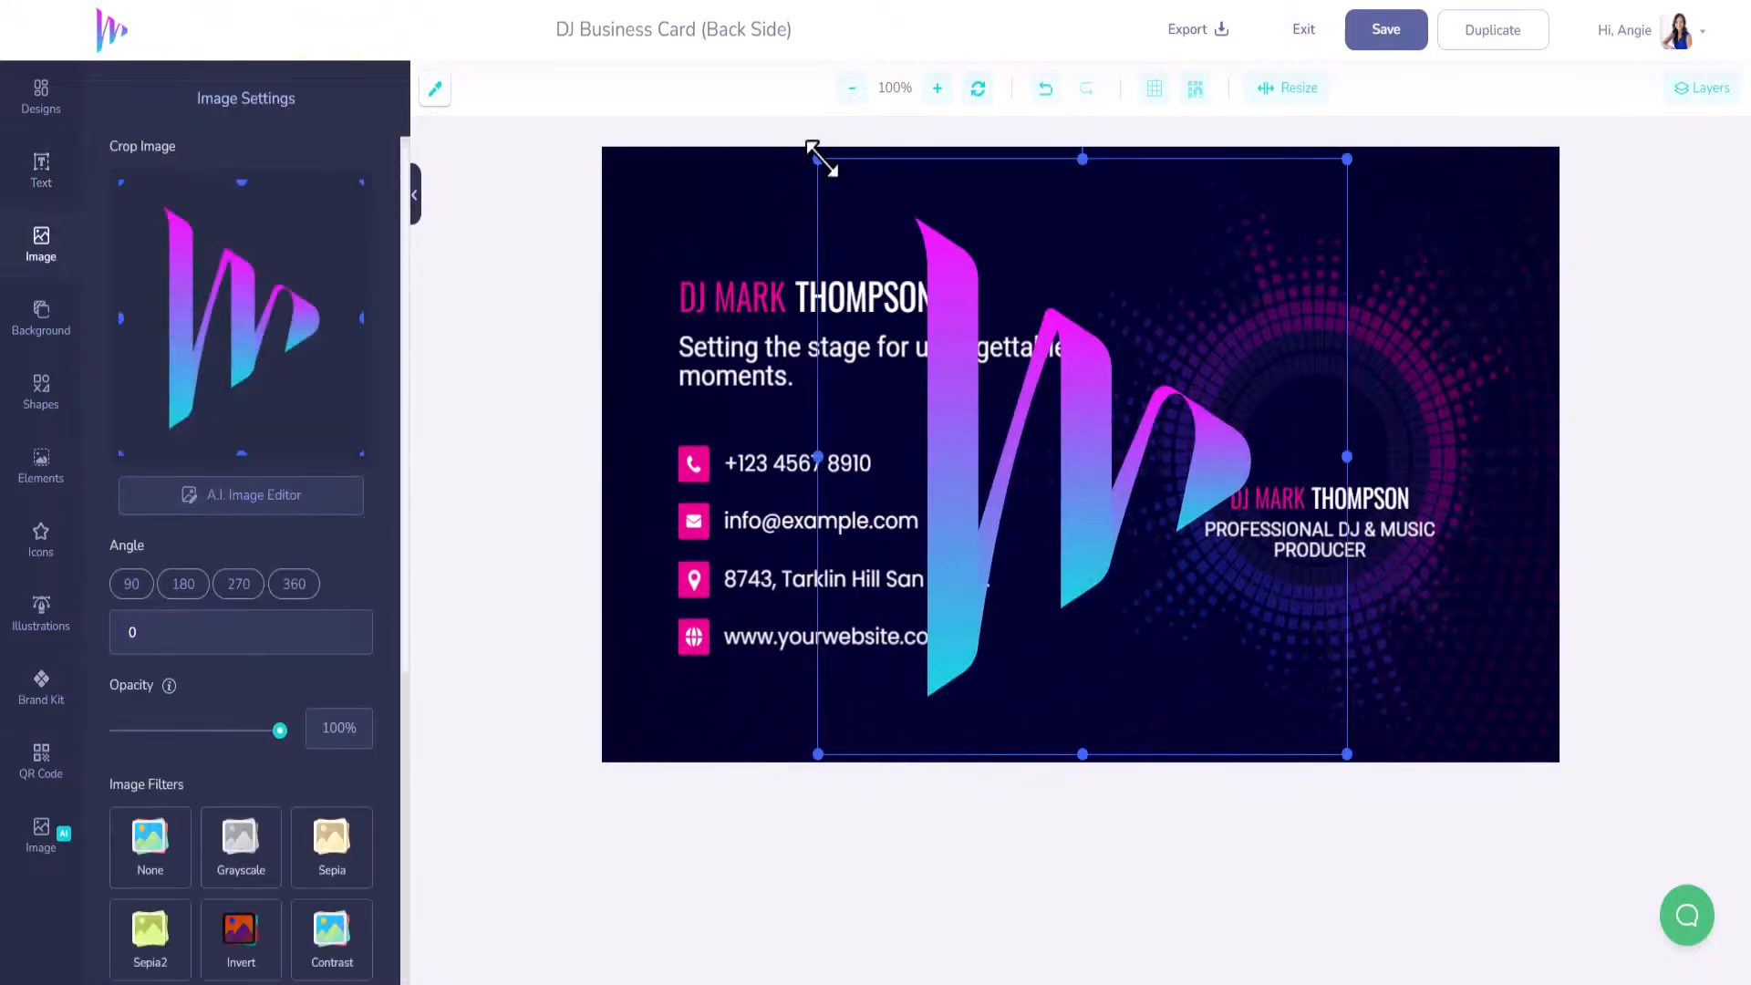
left_click_drag(818, 160, 1097, 477)
left_click_drag(1161, 636, 1275, 379)
Delete the PROFESSIONAL DJ & MUSIC PRODUCER and right-side THOMPSON texts, keeping the logo.
left_click(1337, 547)
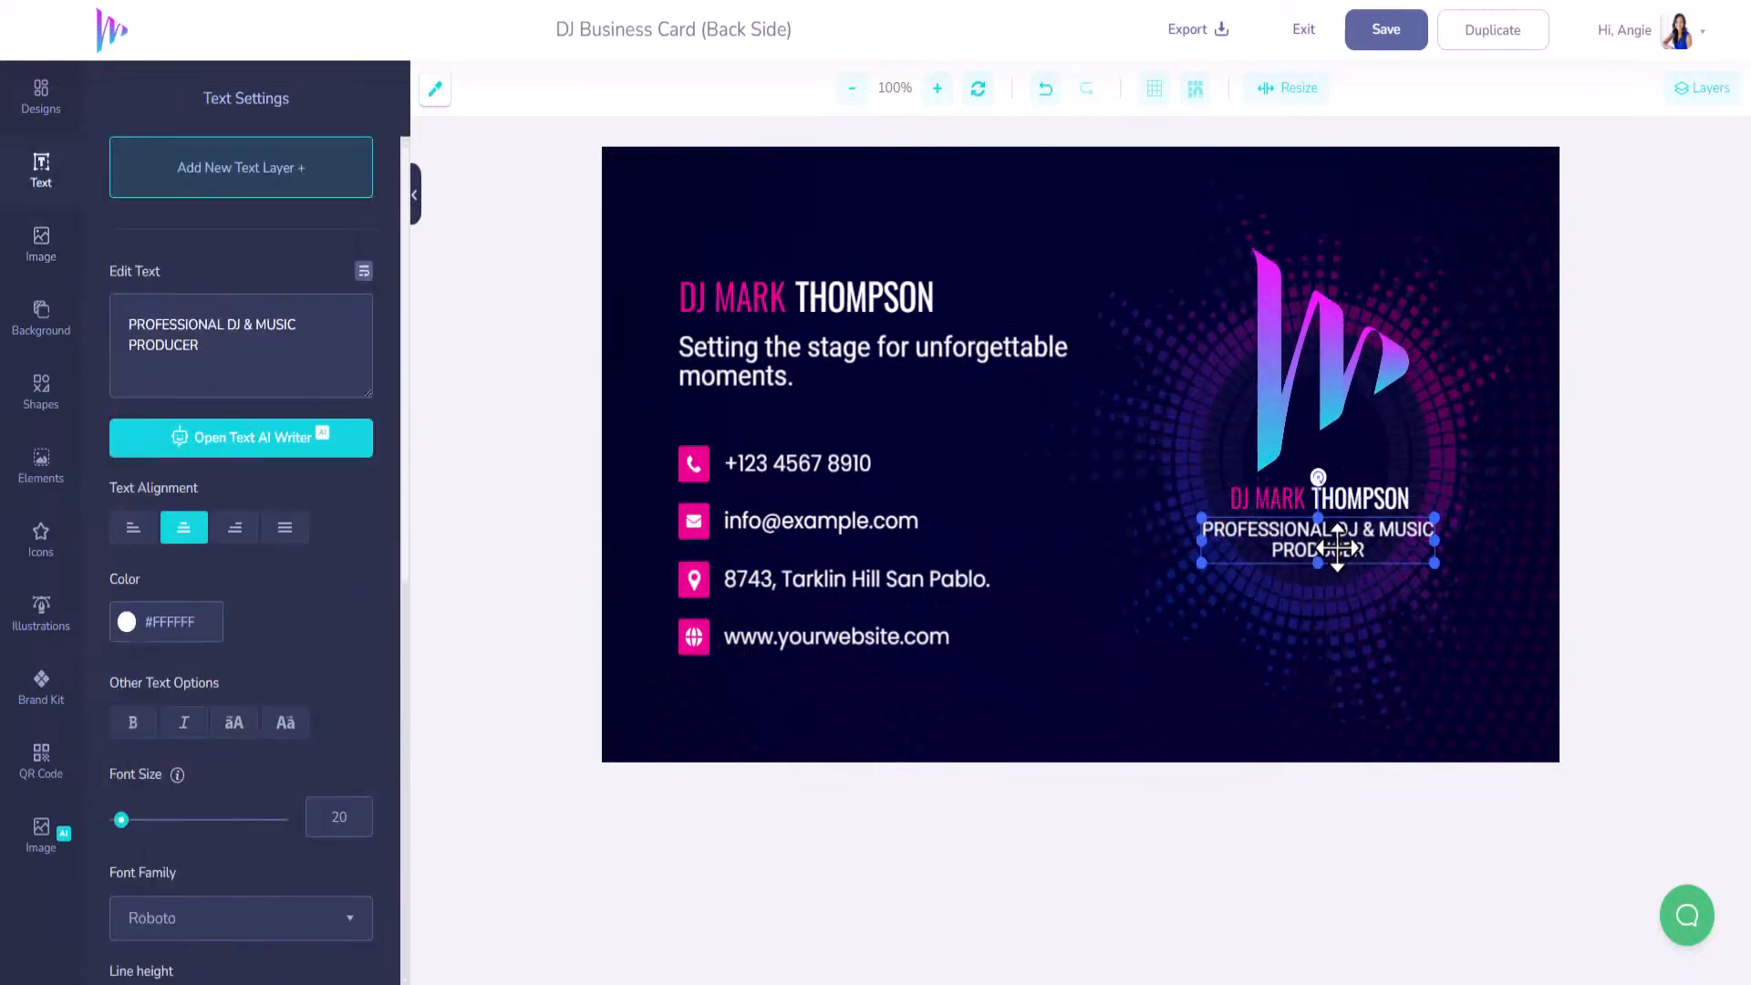
key("Delete")
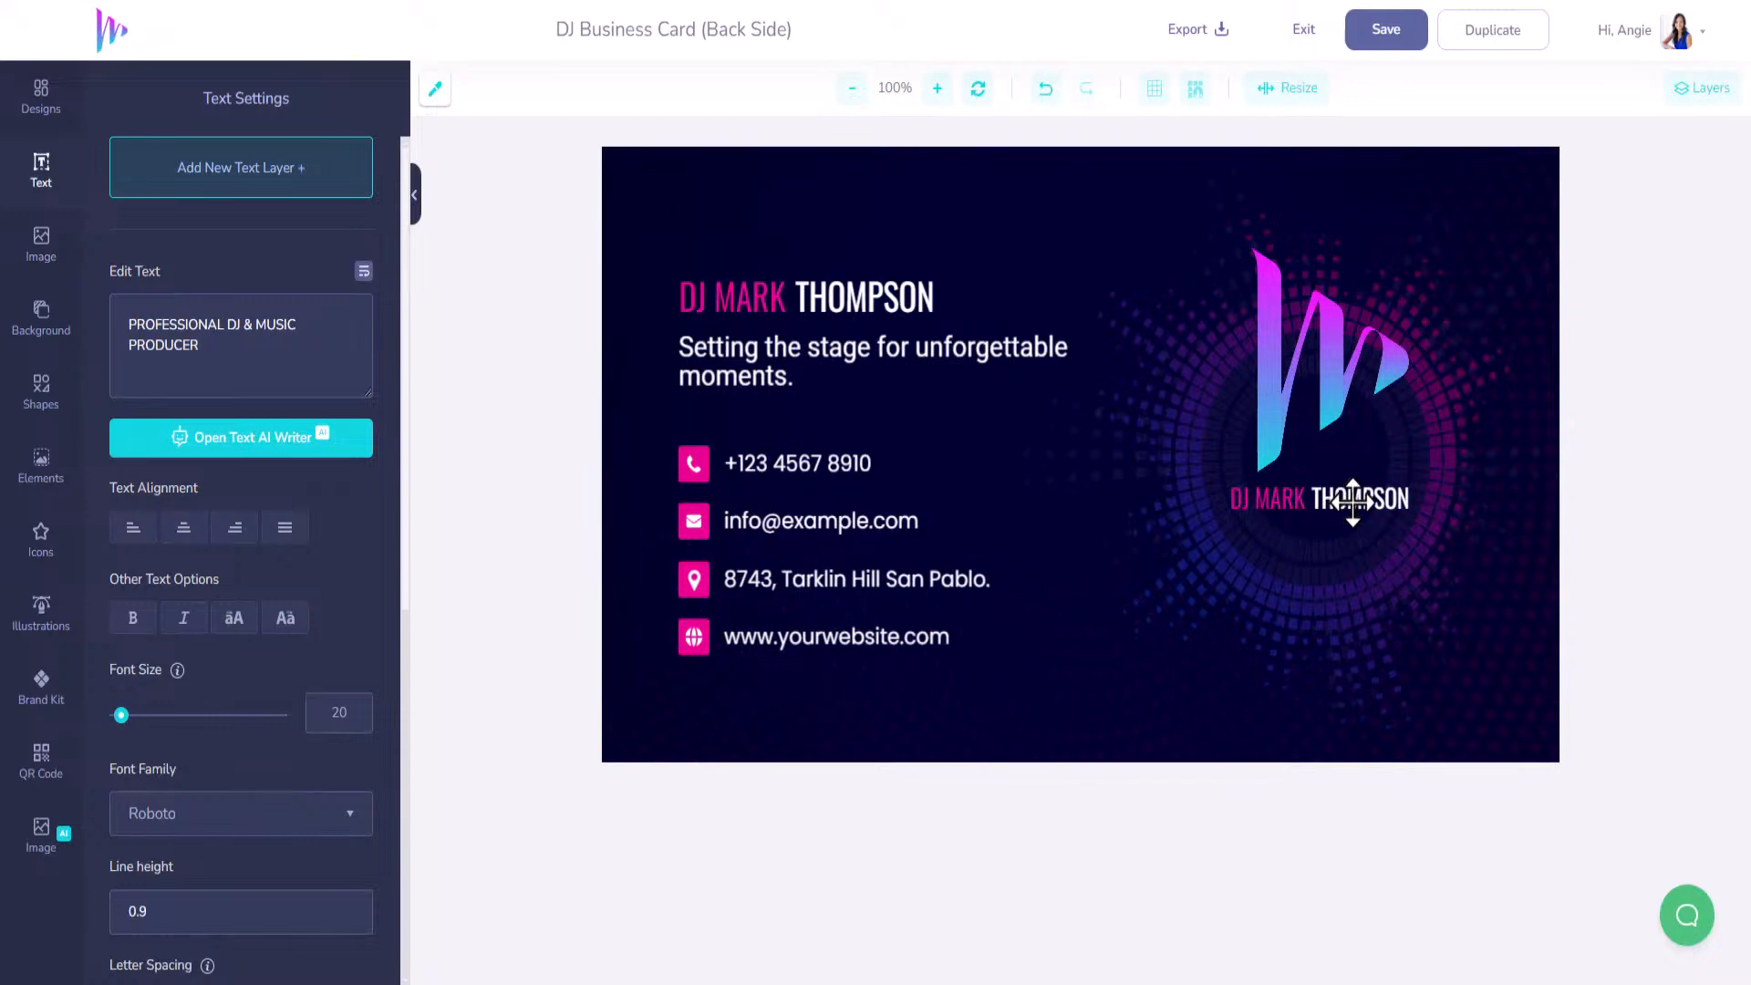
left_click(1354, 499)
key("Delete")
left_click(1293, 499)
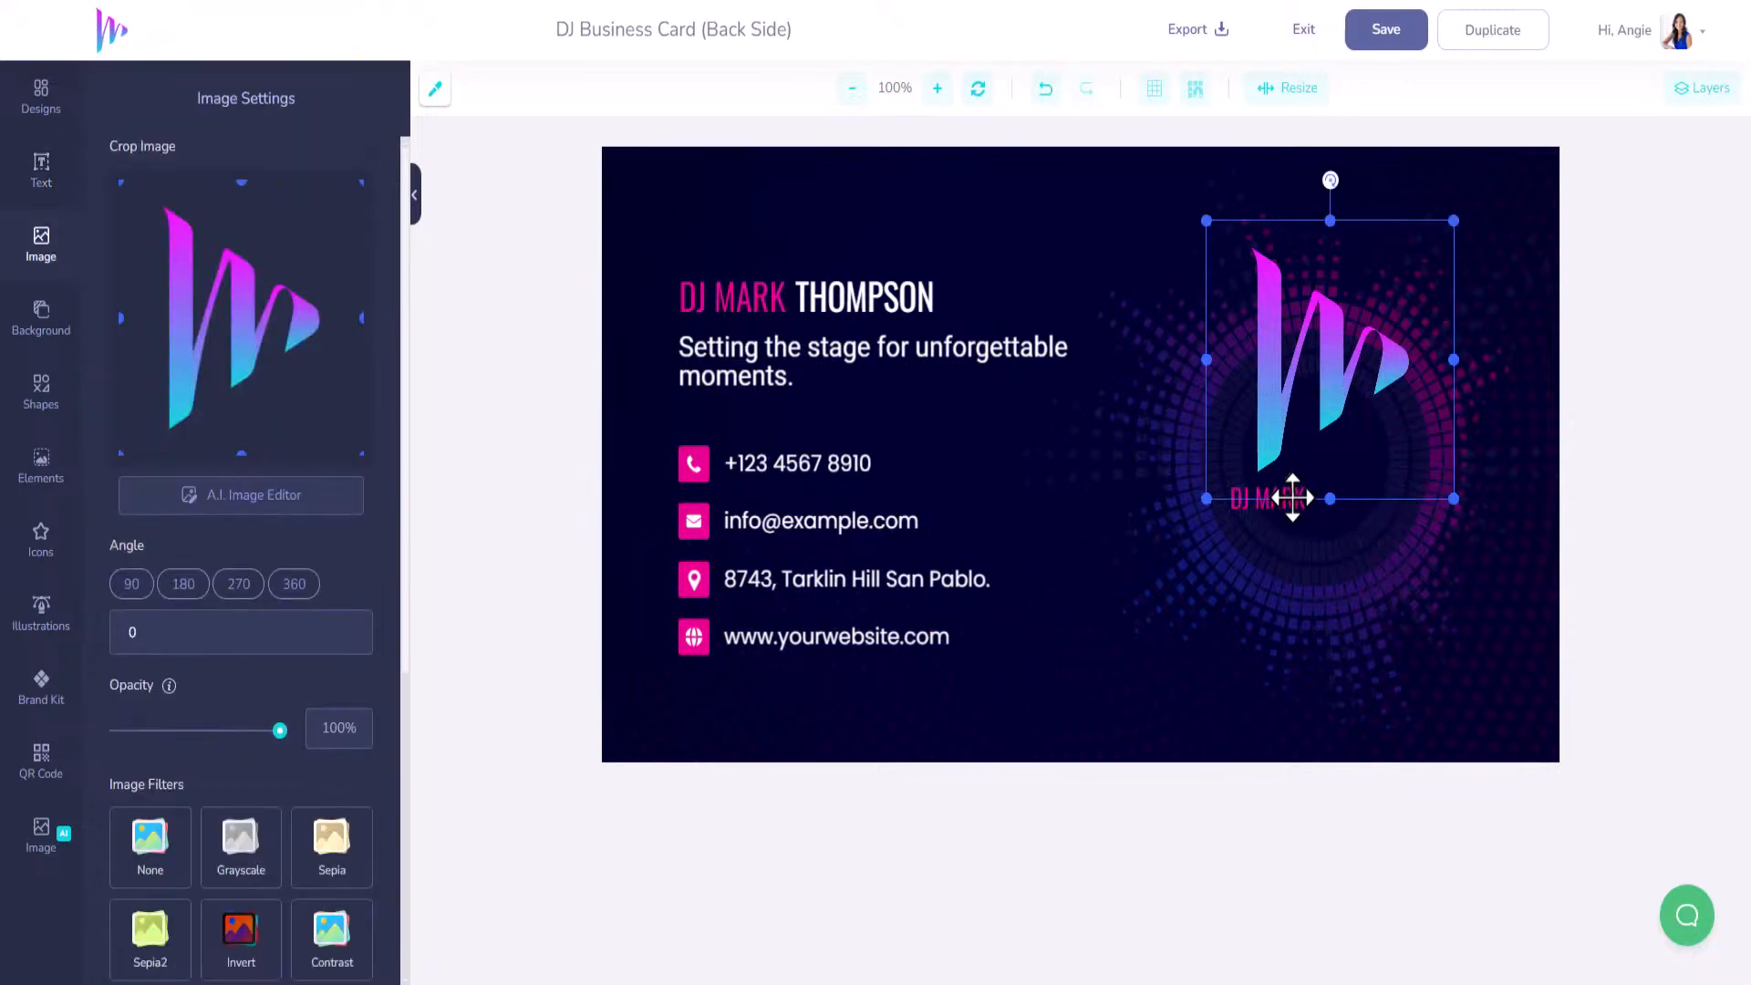
key("Delete")
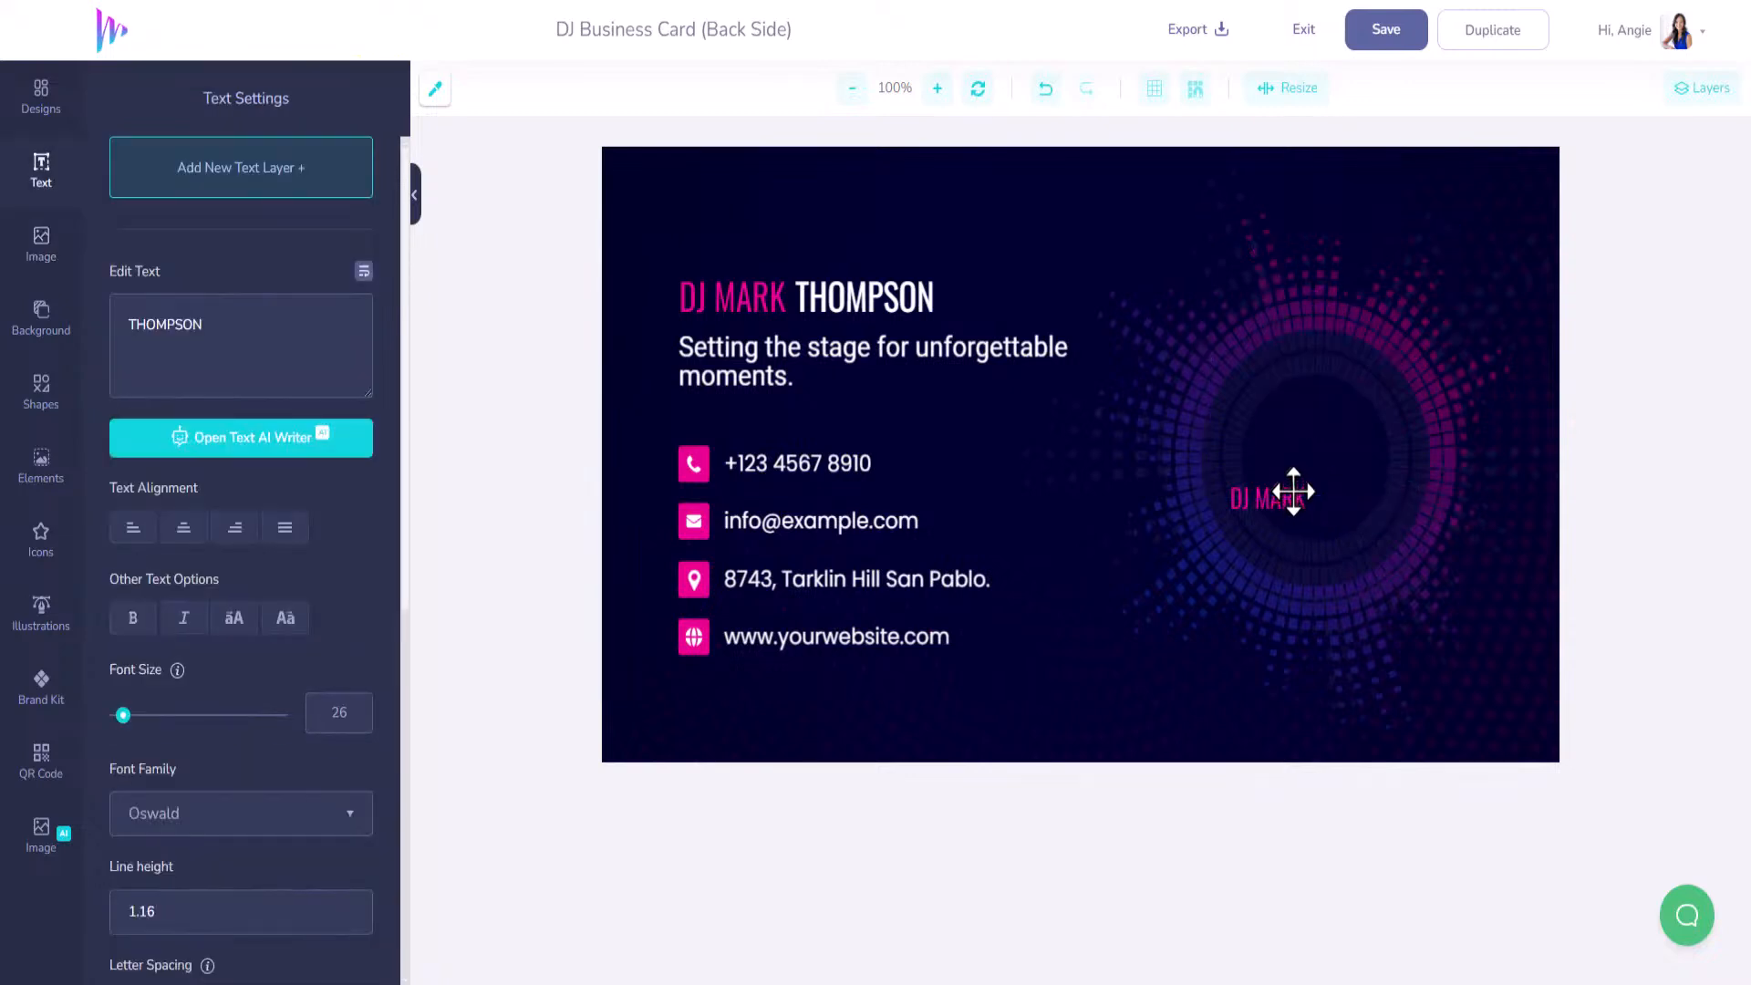
left_click(1047, 95)
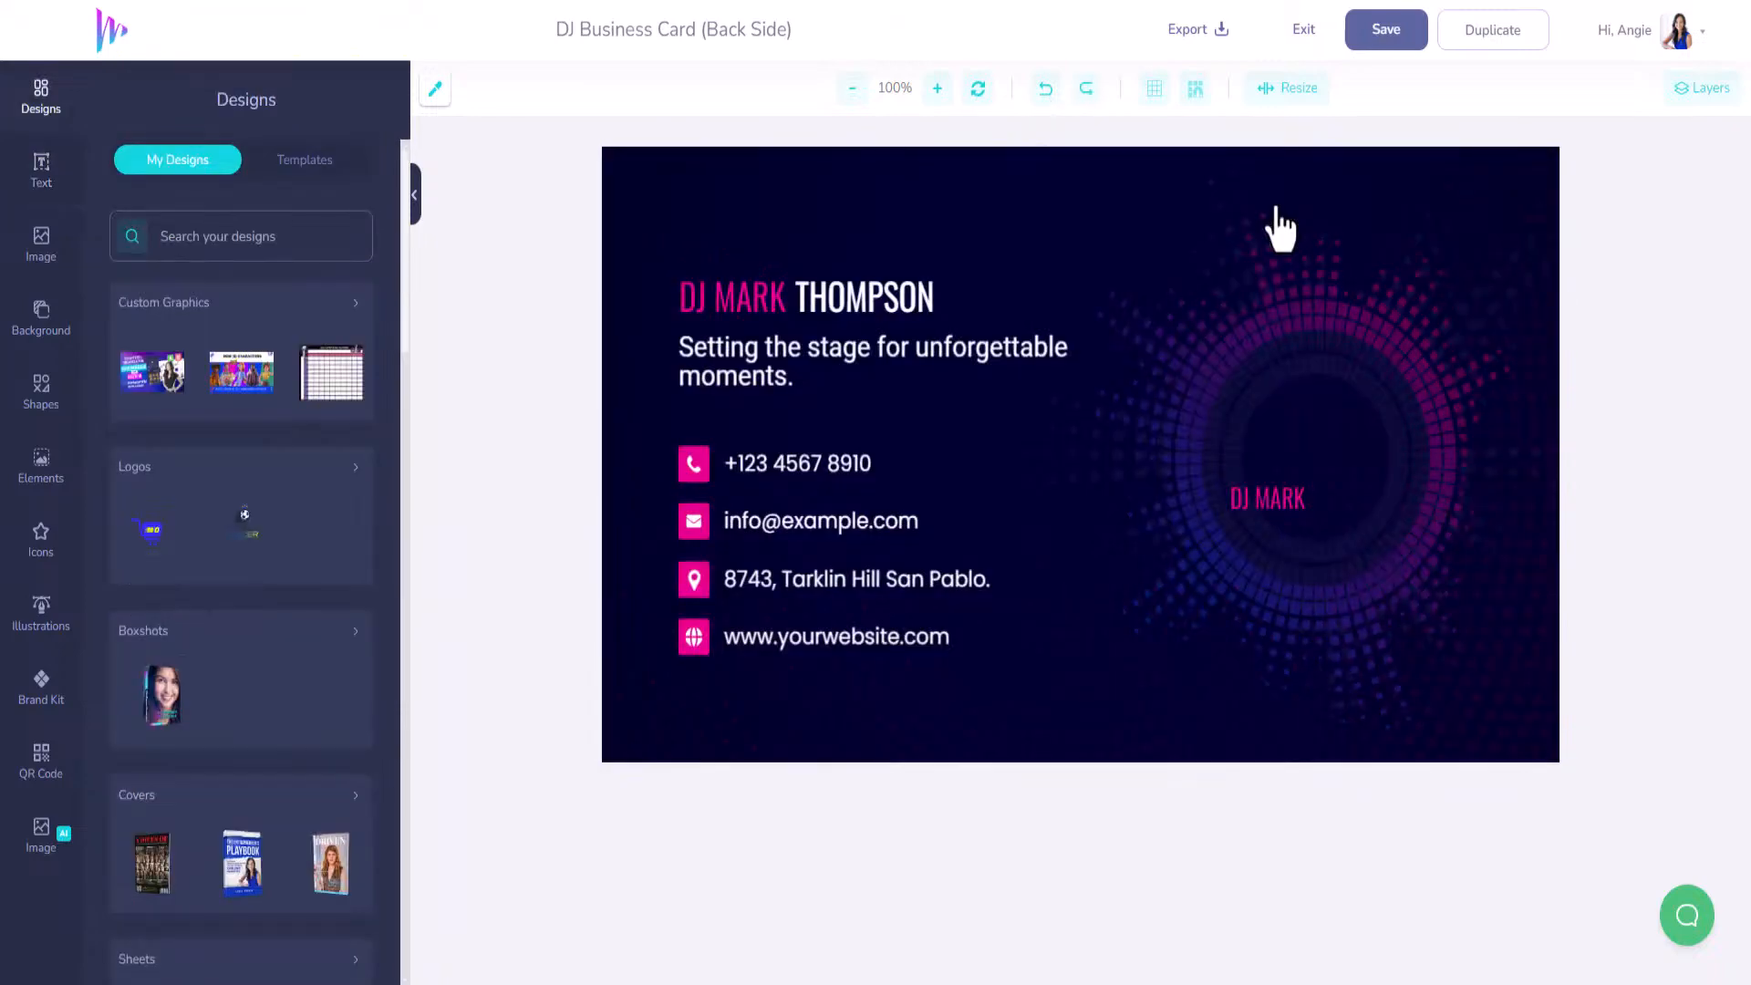
left_click(1045, 91)
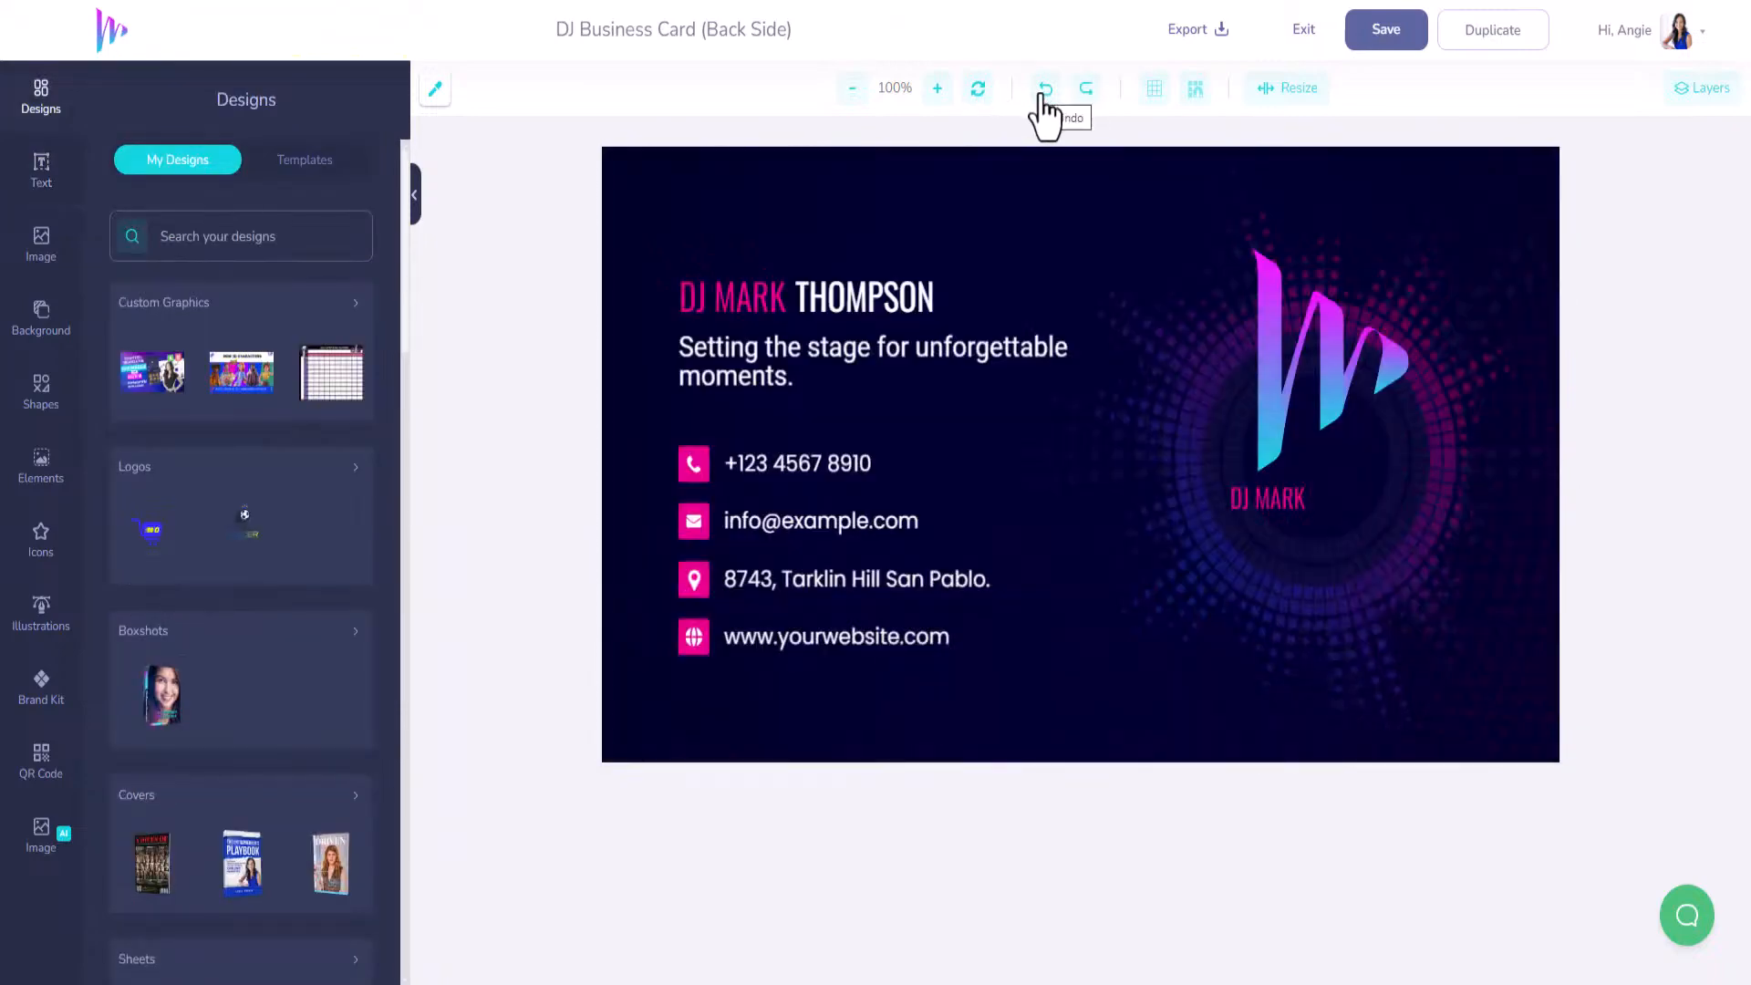
Enlarge the W logo and centre it in the glowing circle.
left_click(1273, 512)
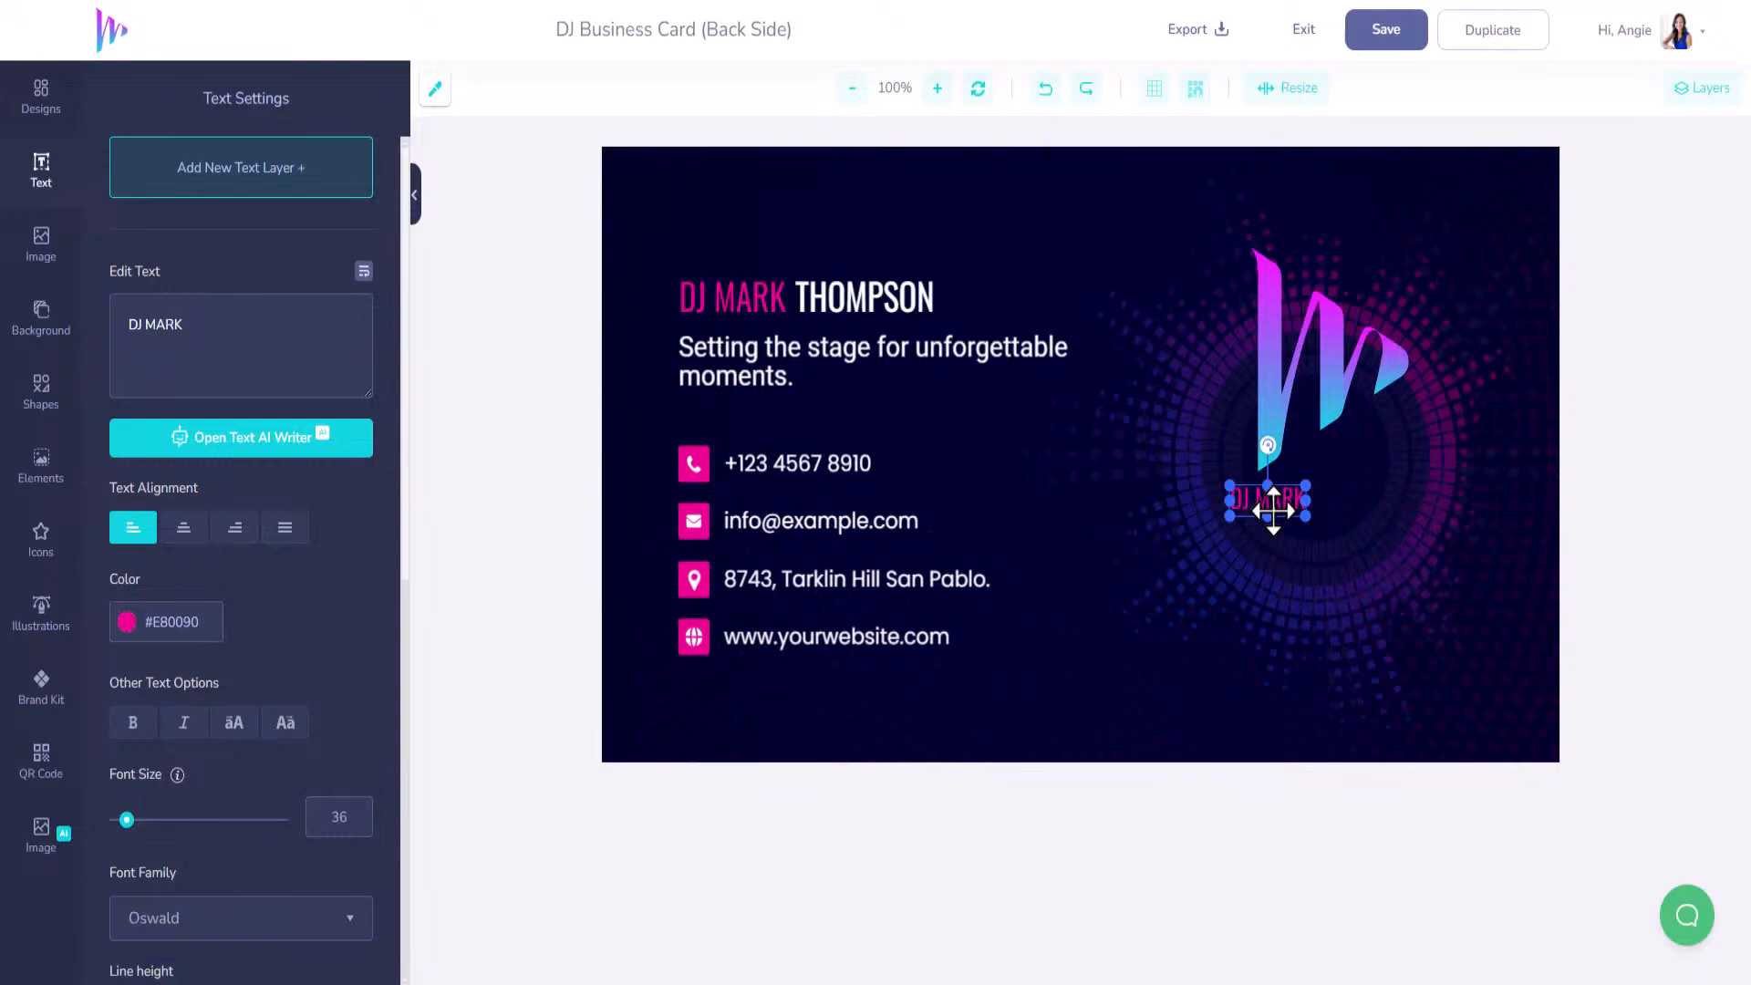
left_click_drag(1310, 391, 1341, 500)
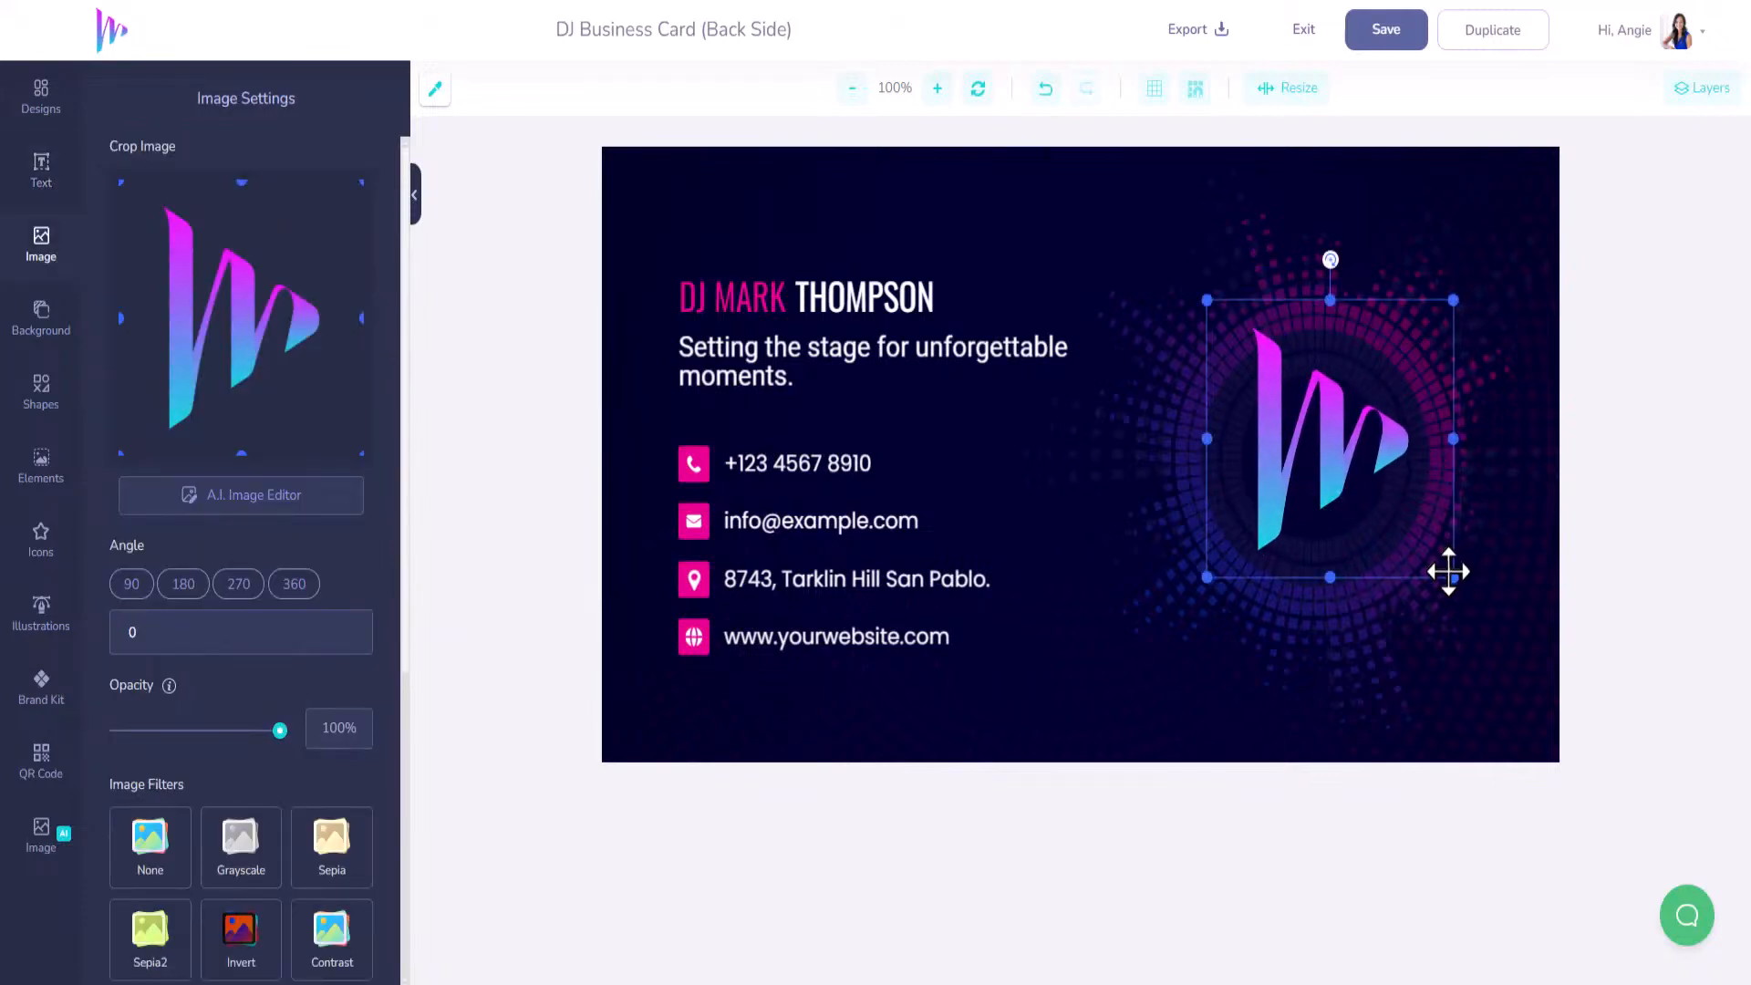
left_click_drag(1456, 580, 1478, 609)
left_click_drag(1359, 461, 1314, 469)
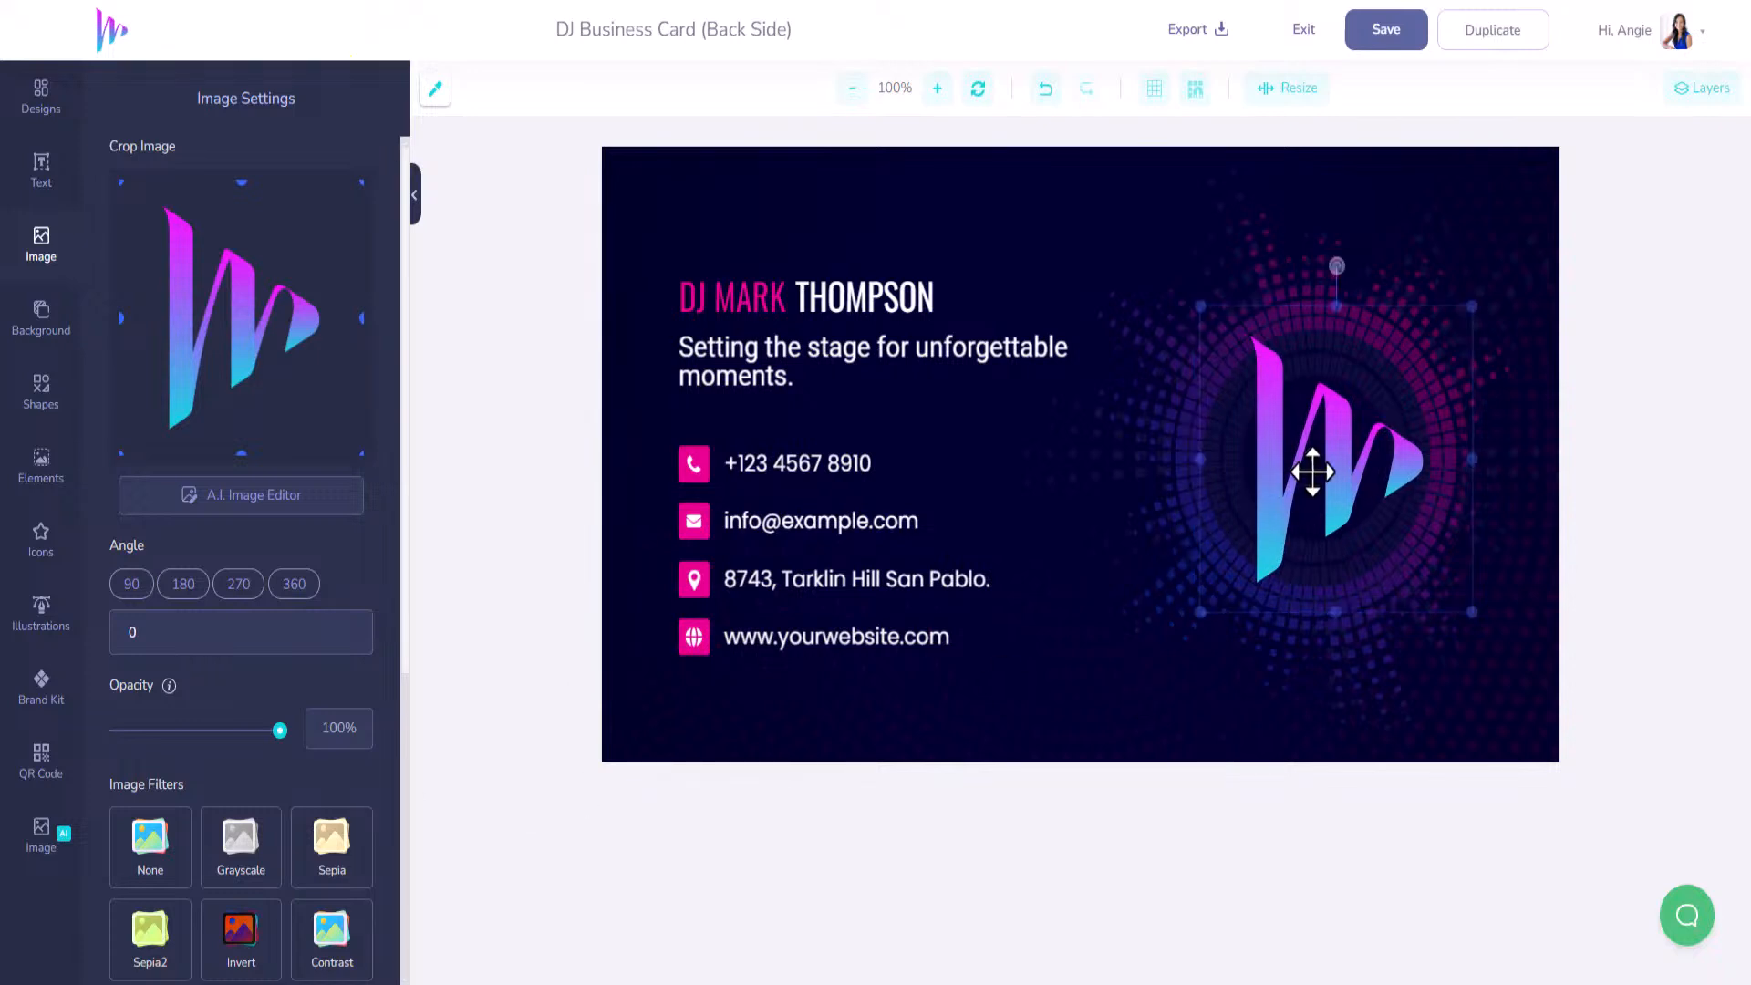
Turn on a white #FFFFFF shadow for the W logo.
scroll(214, 848, "down", 1)
scroll(214, 858, "down", 5)
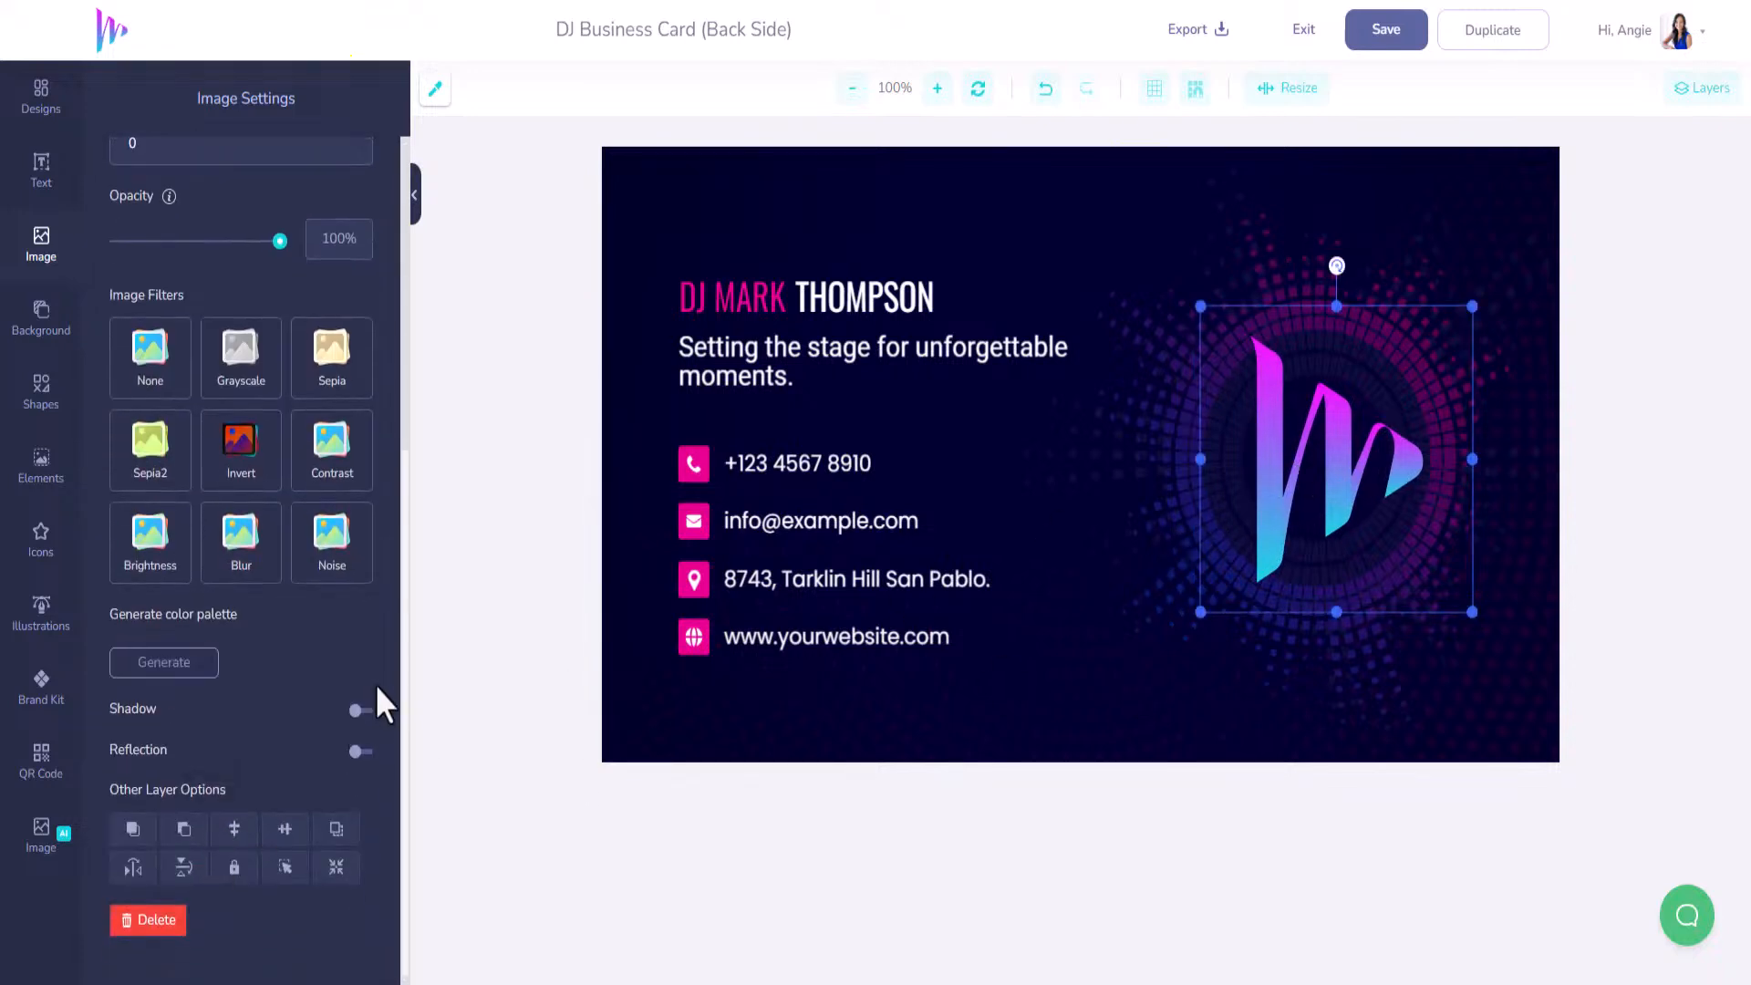
left_click(365, 716)
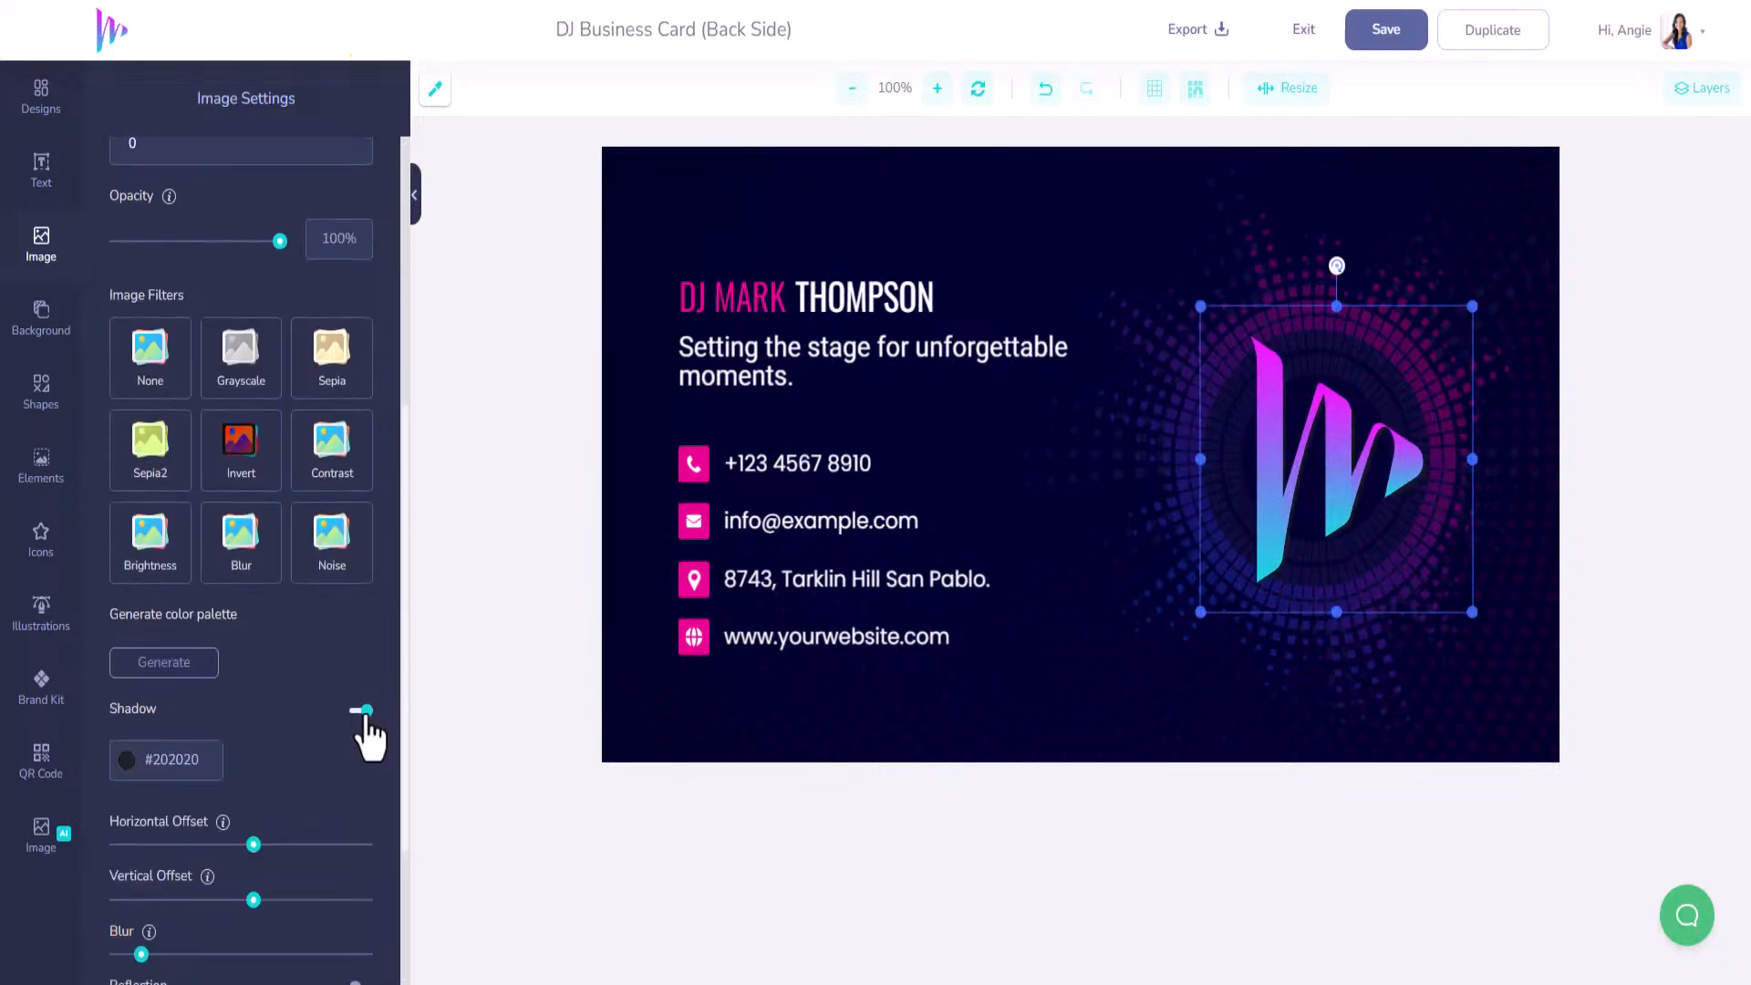
left_click(126, 765)
left_click_drag(146, 812, 98, 802)
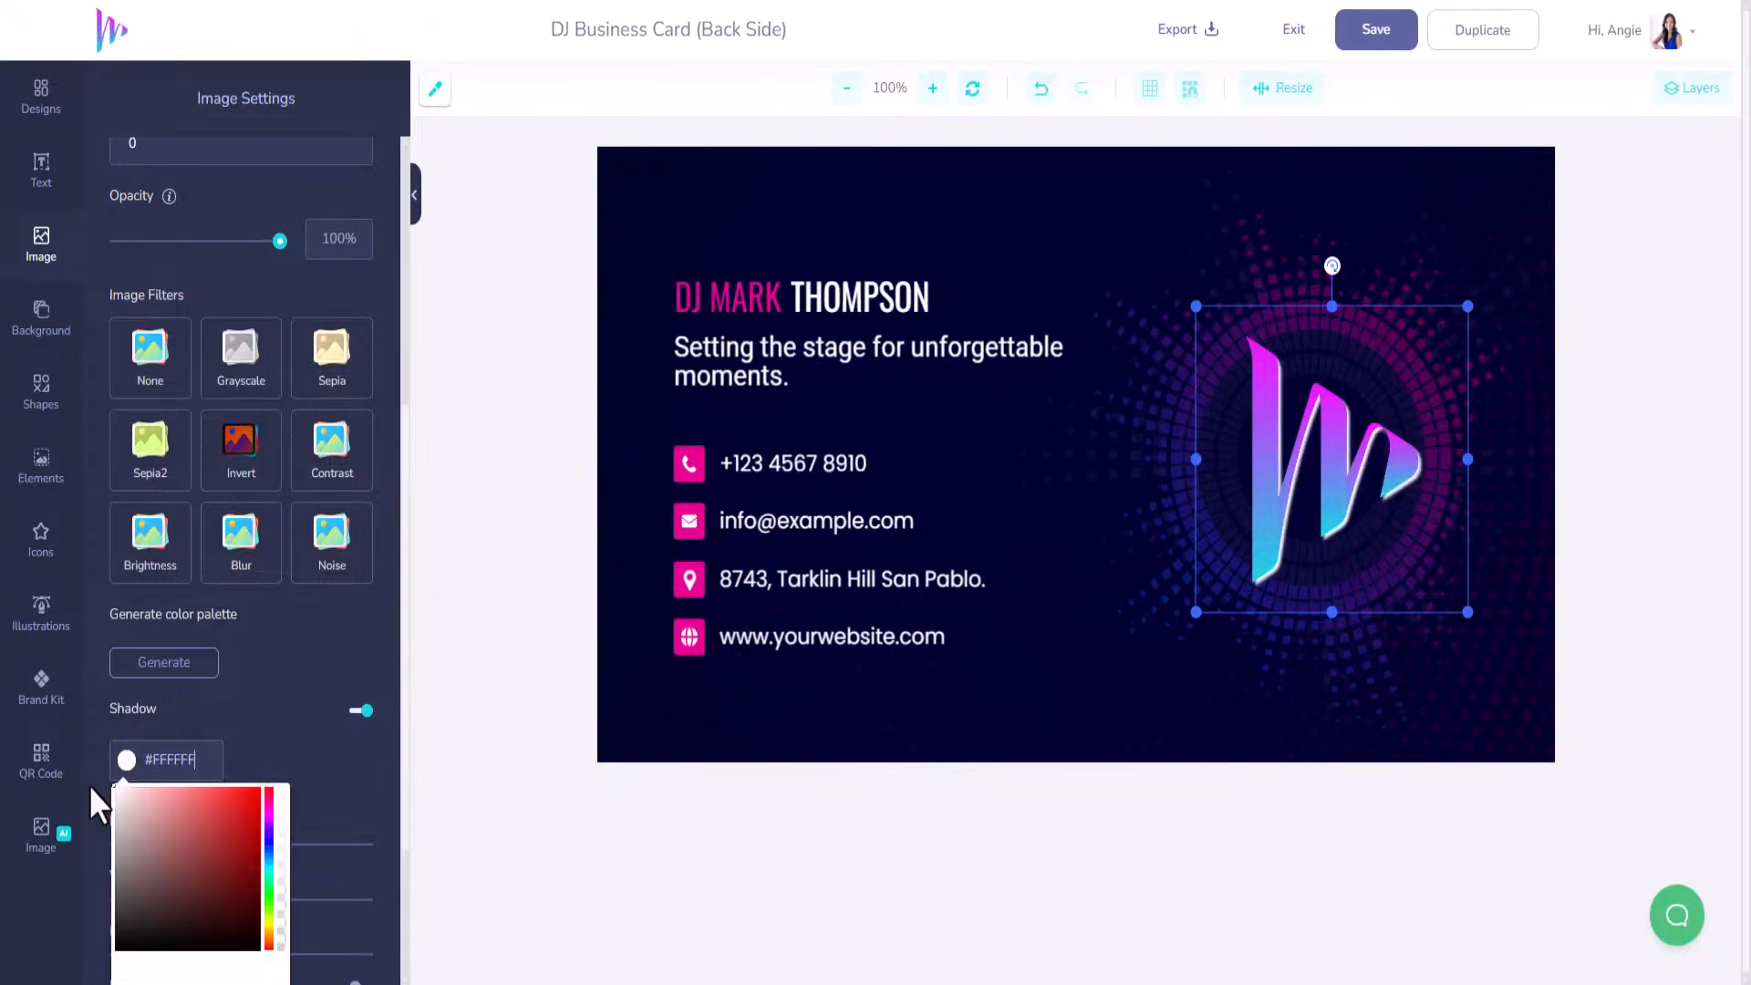
left_click(337, 789)
Raise the shadow's blur into a soft glow and lower its colour alpha to semi-transparent.
scroll(242, 875, "down", 2)
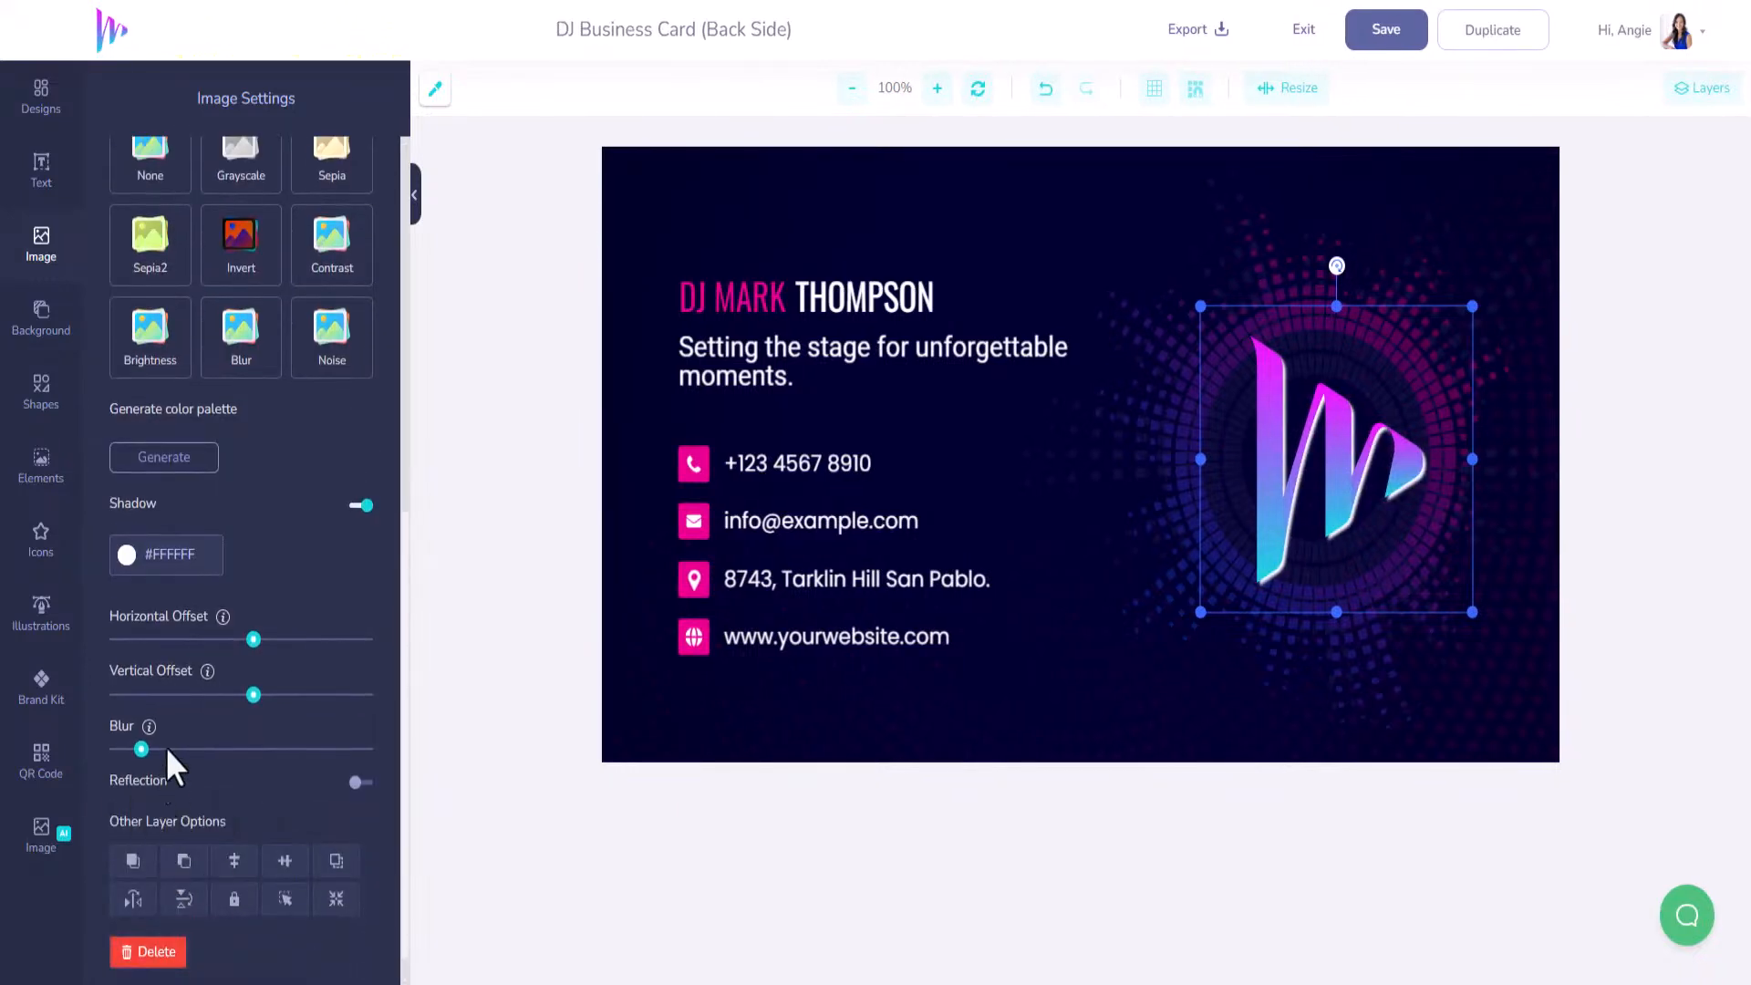
left_click_drag(141, 750, 274, 749)
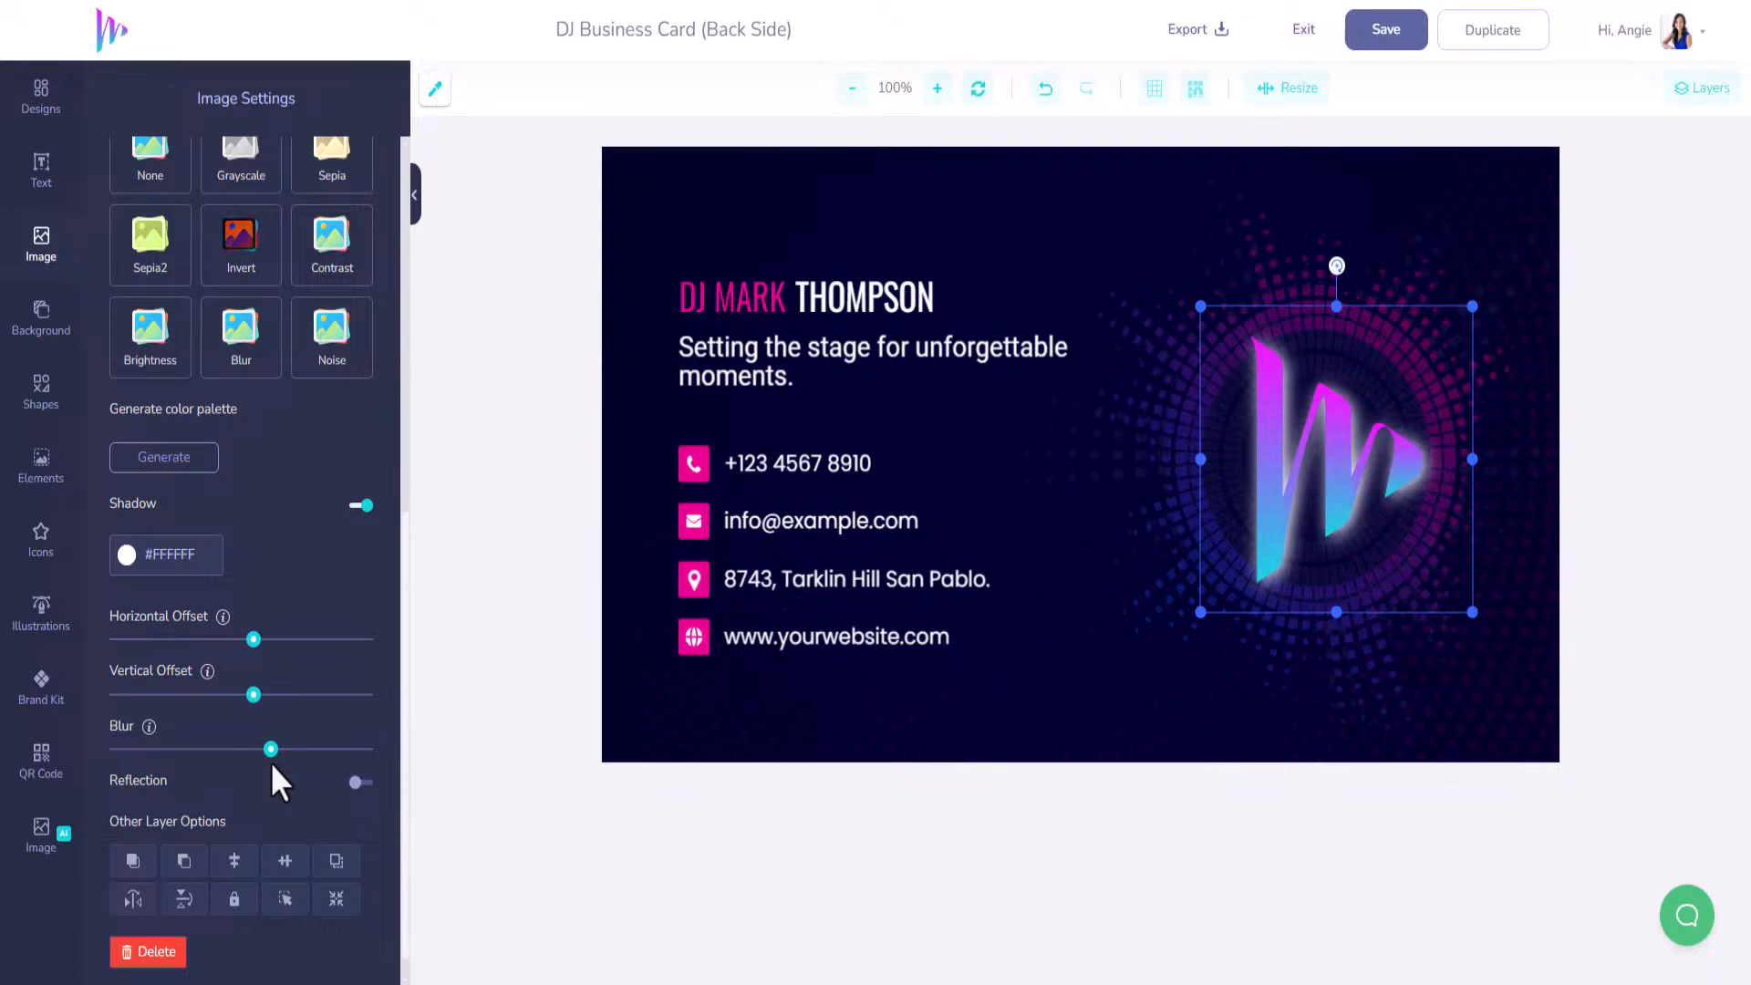
scroll(265, 776, "down", 1)
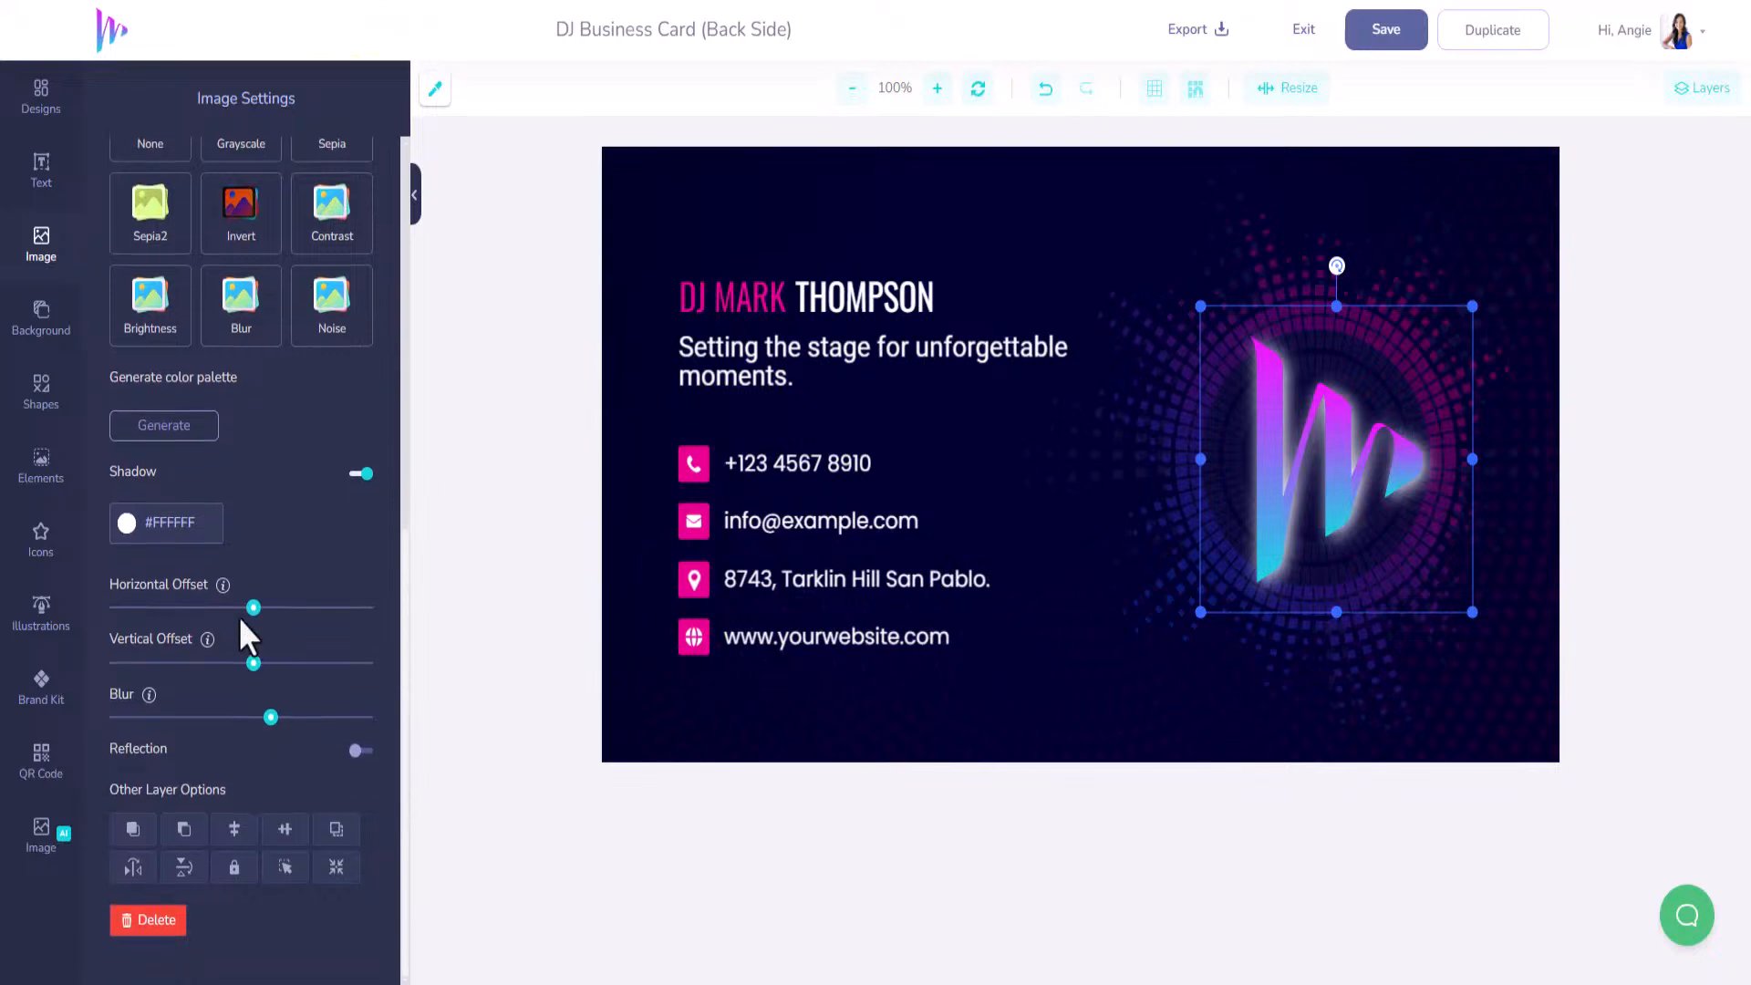
left_click(126, 538)
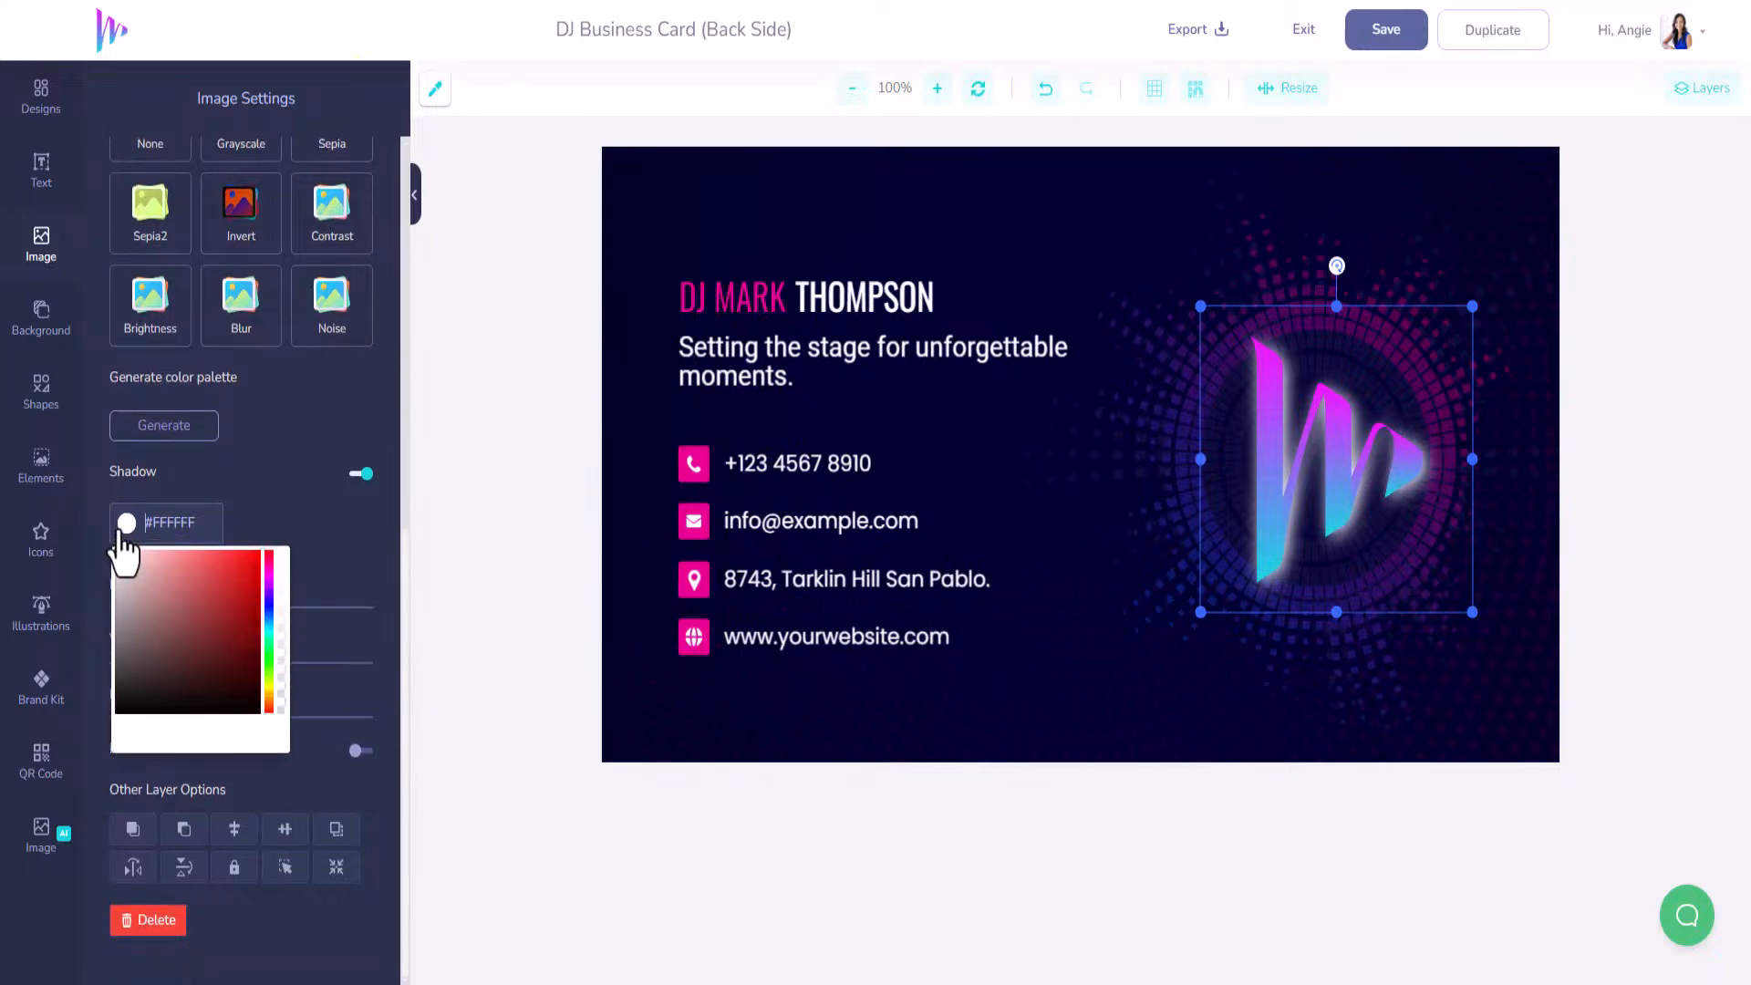
left_click(281, 626)
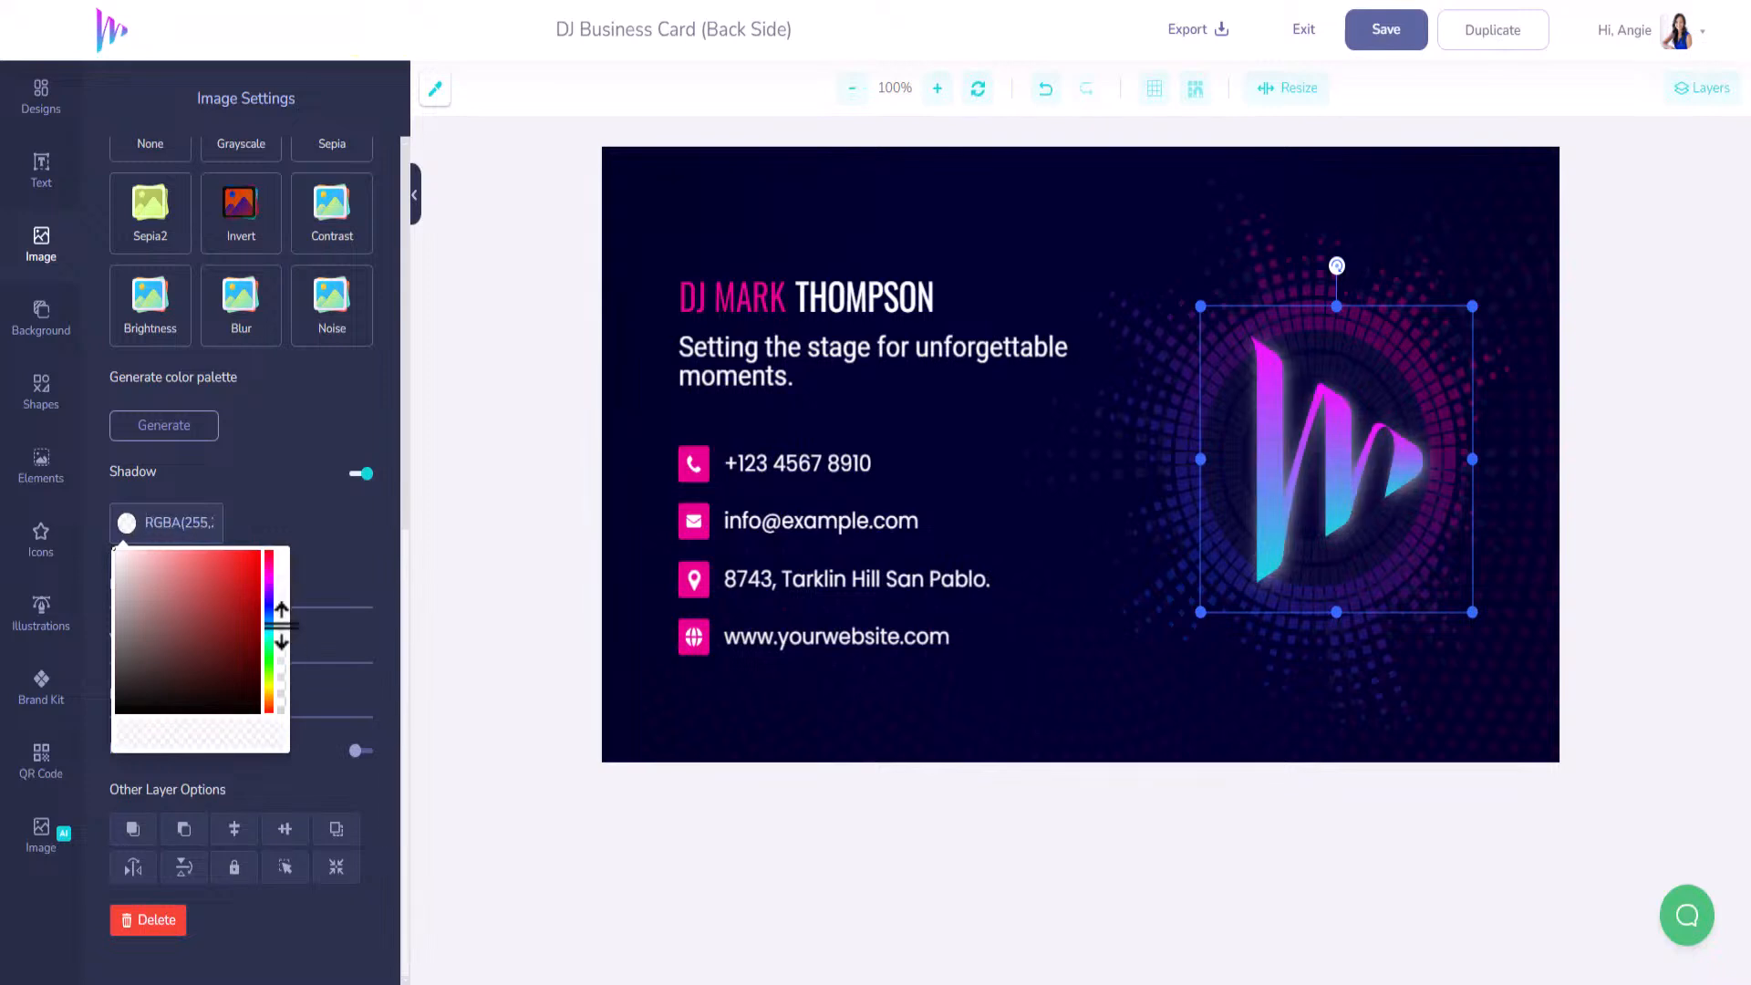
left_click_drag(281, 639, 280, 648)
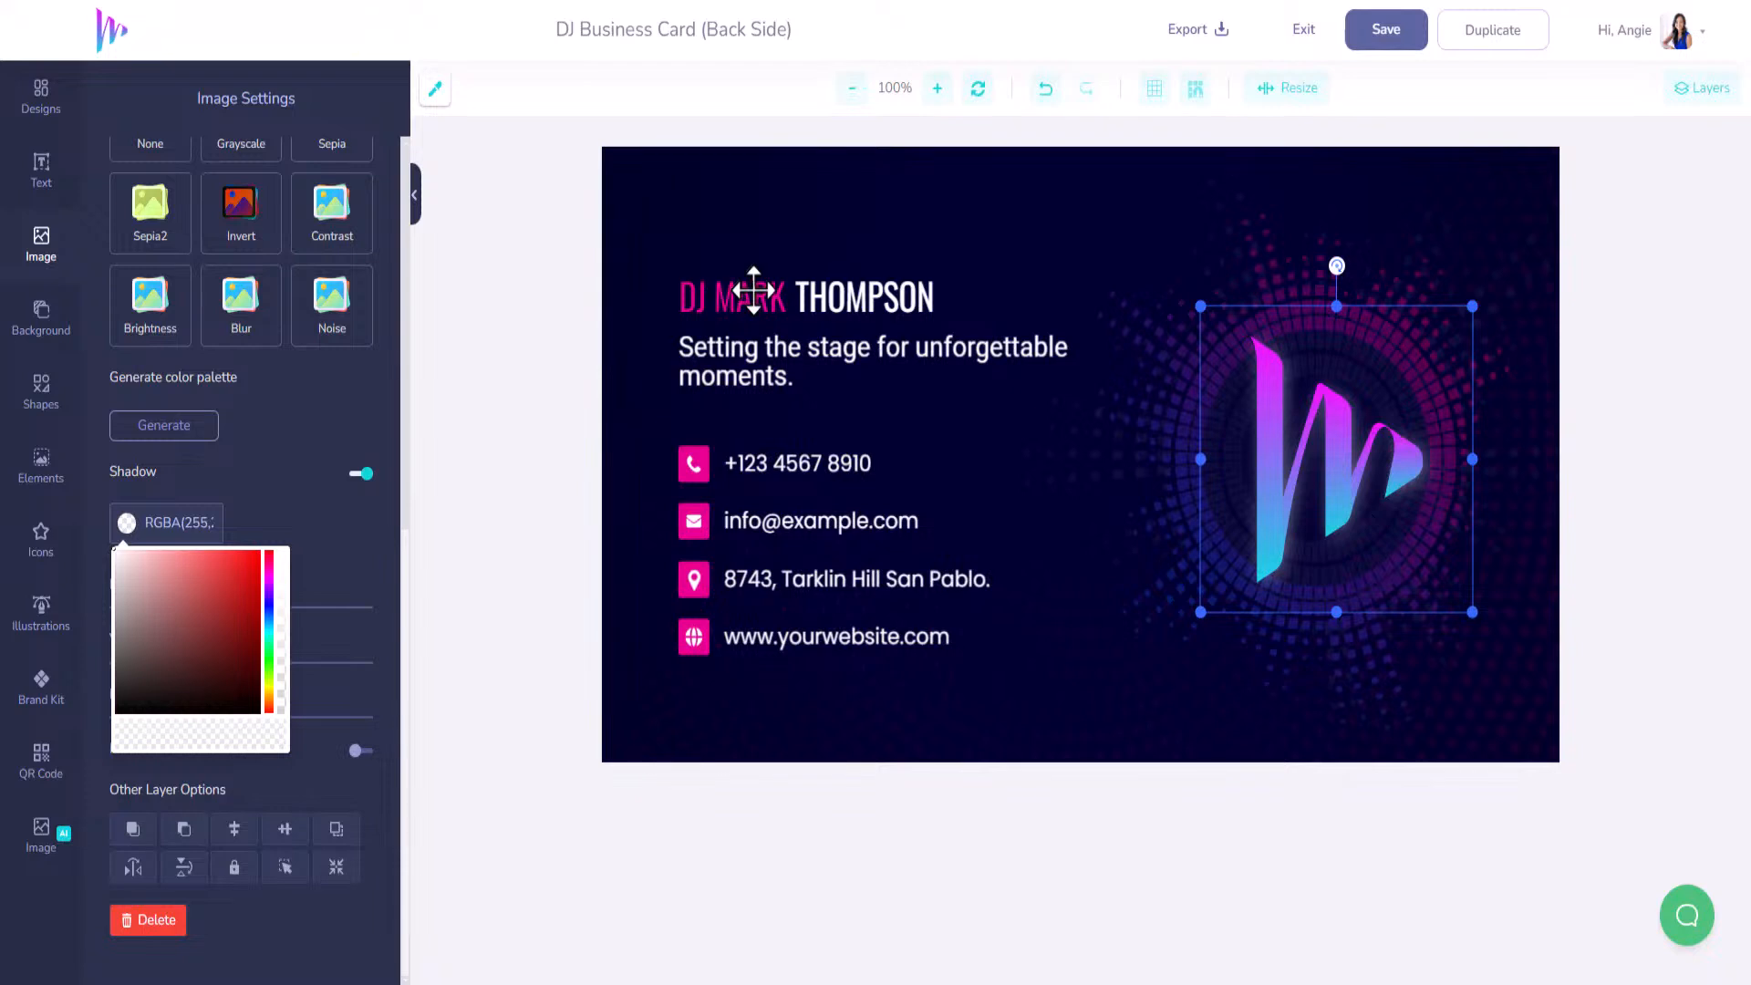
left_click(754, 290)
Replace the first name and surname with the new owner's, nudging the first name left.
scroll(207, 664, "up", 8)
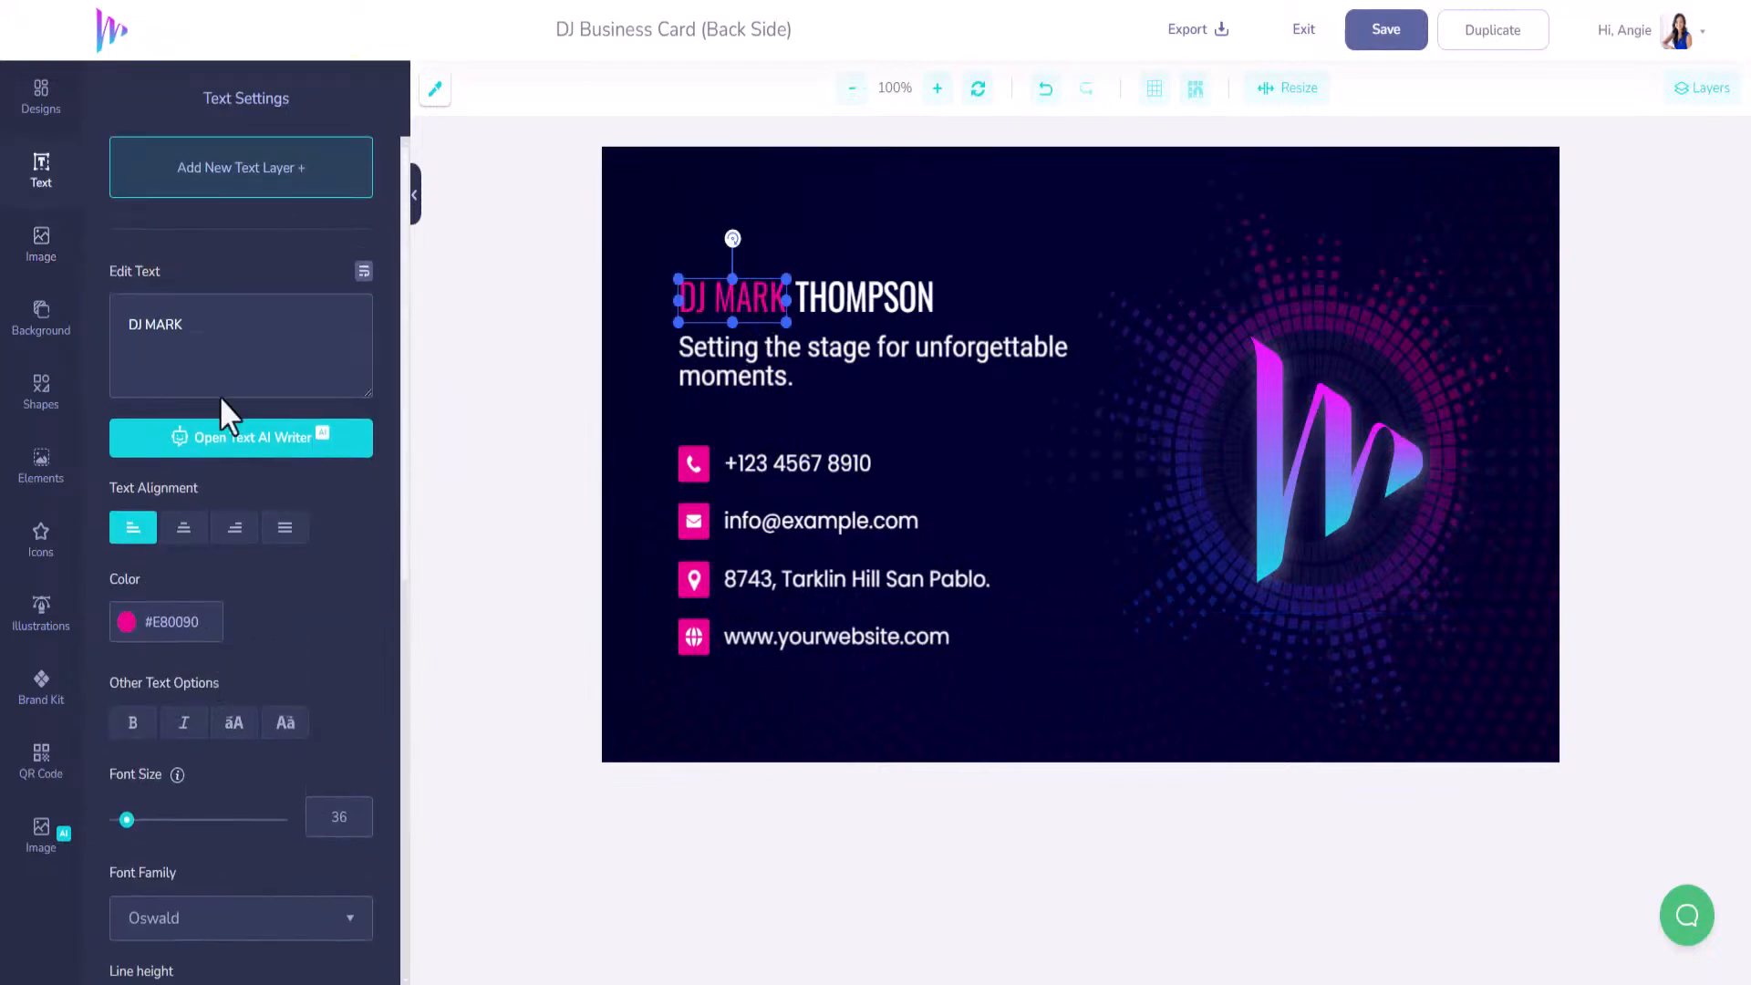
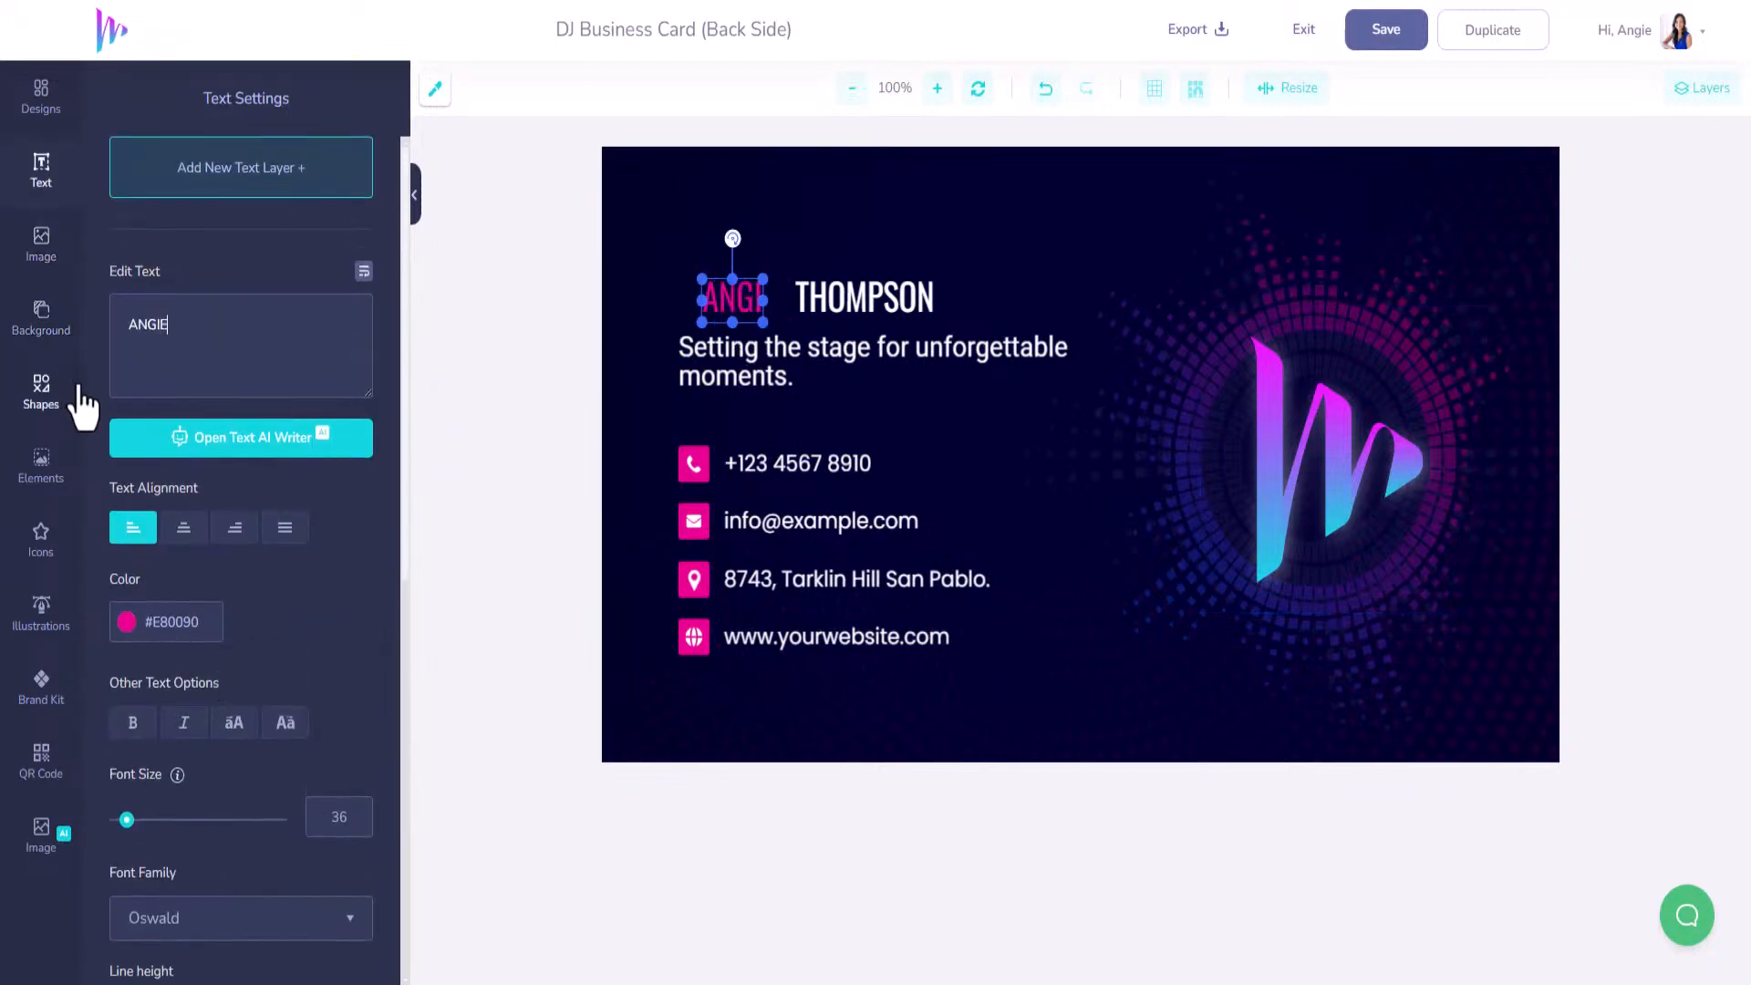
left_click(860, 298)
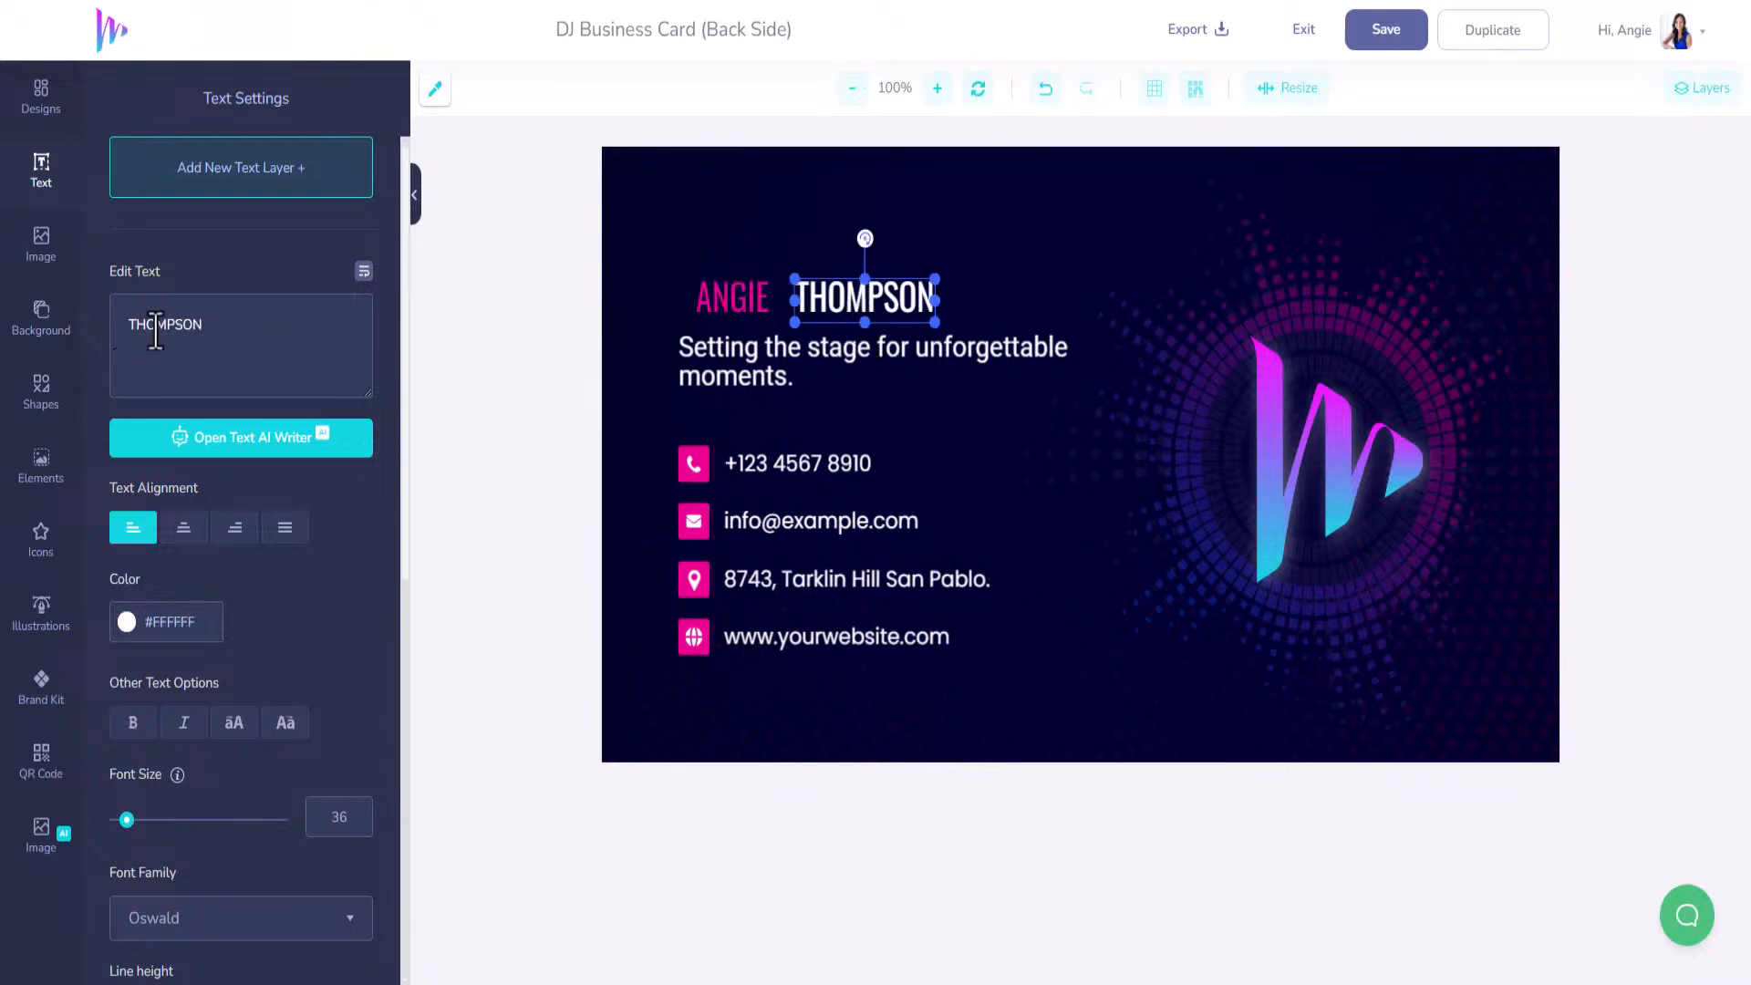
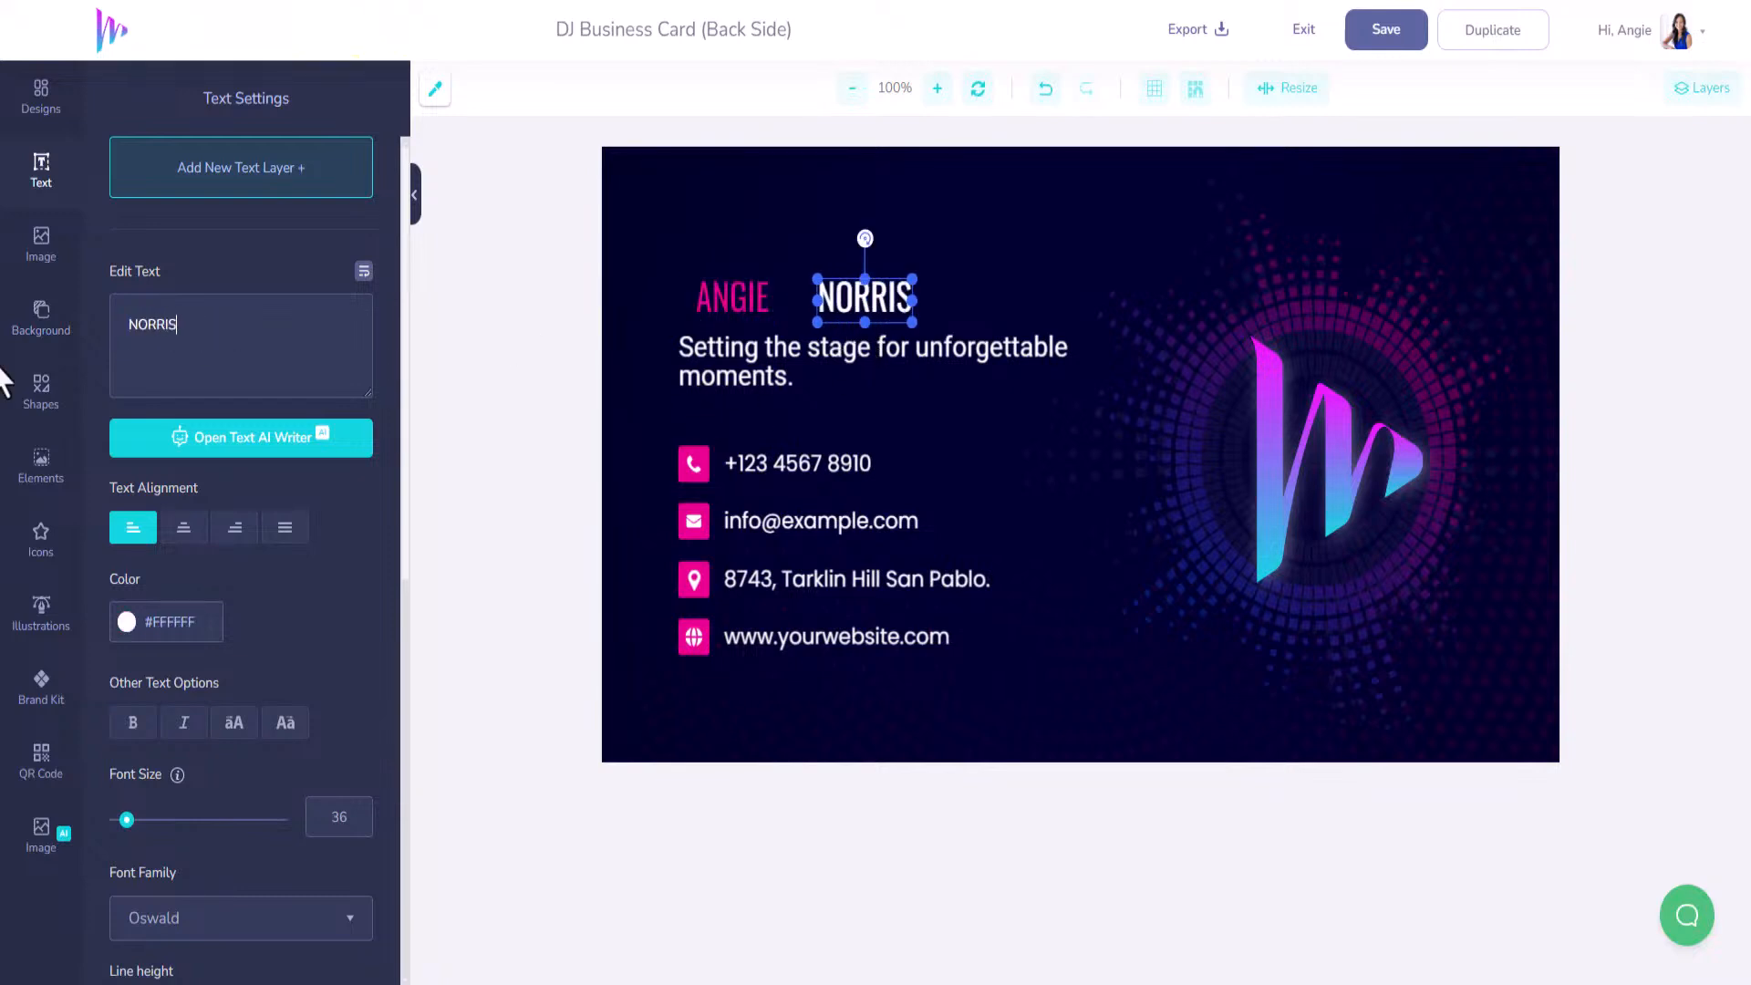
left_click_drag(747, 299, 786, 309)
Change the tagline to ADVANCED ONLINE MARKETER, move it under the name, and save.
left_click(682, 349)
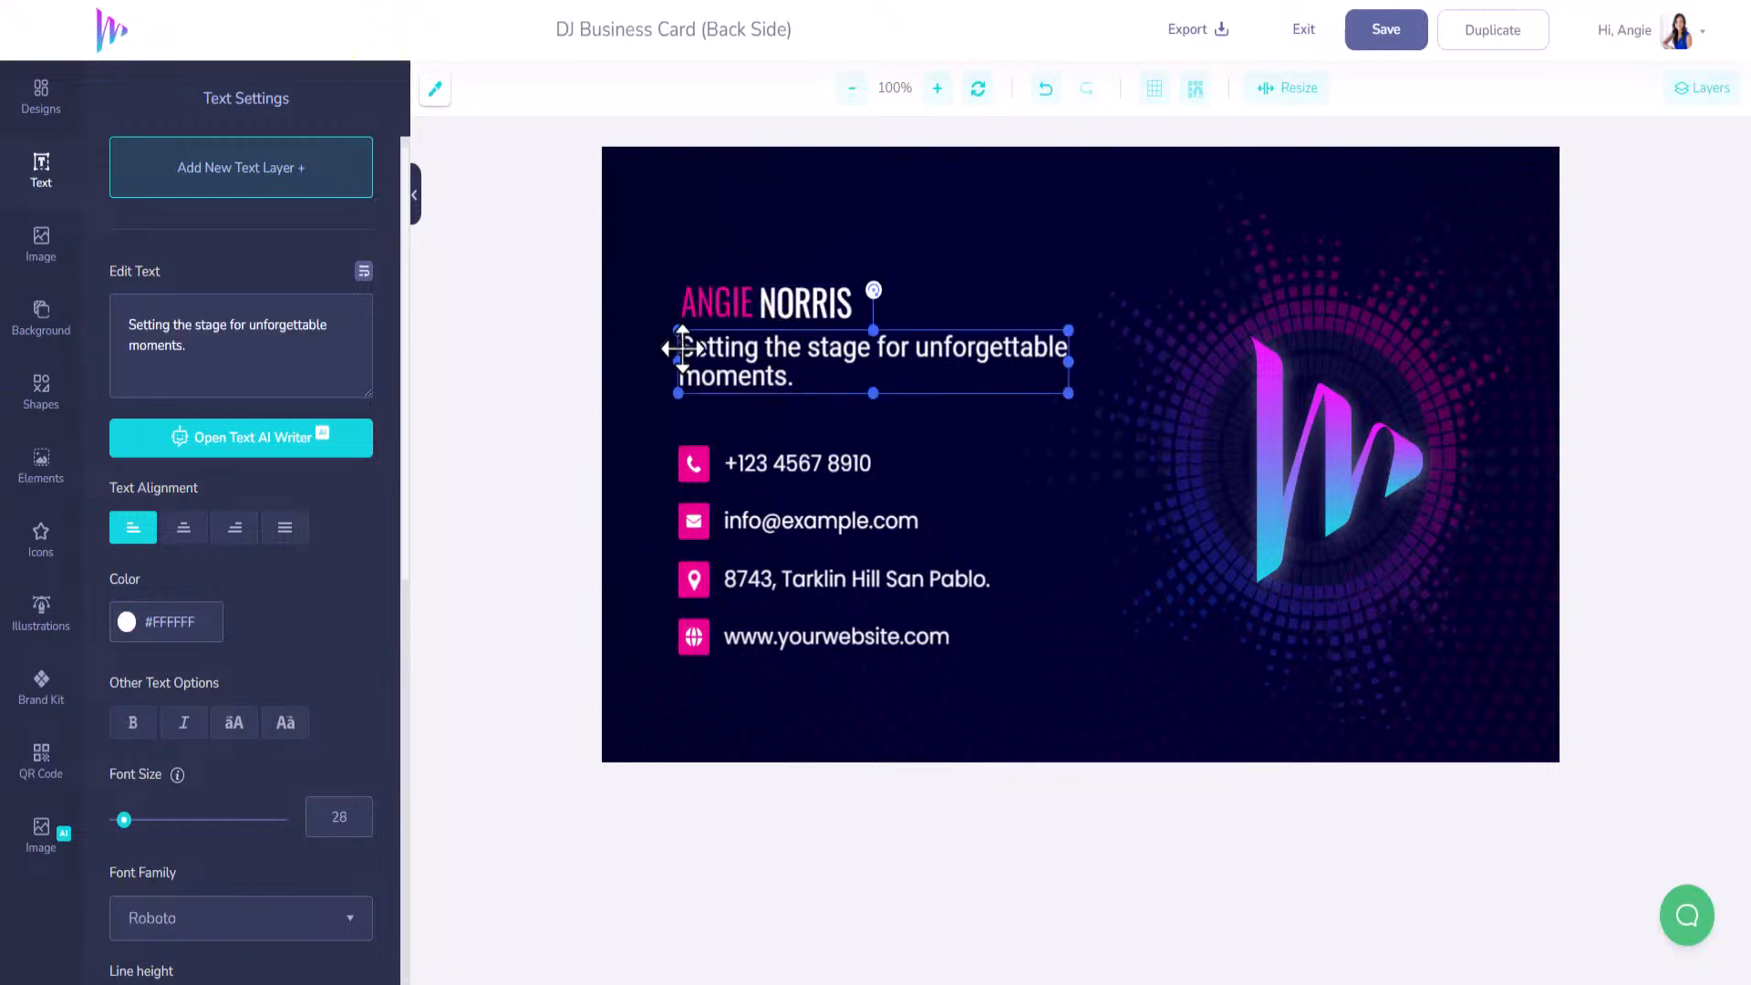
triple_click(237, 348)
type("ADV")
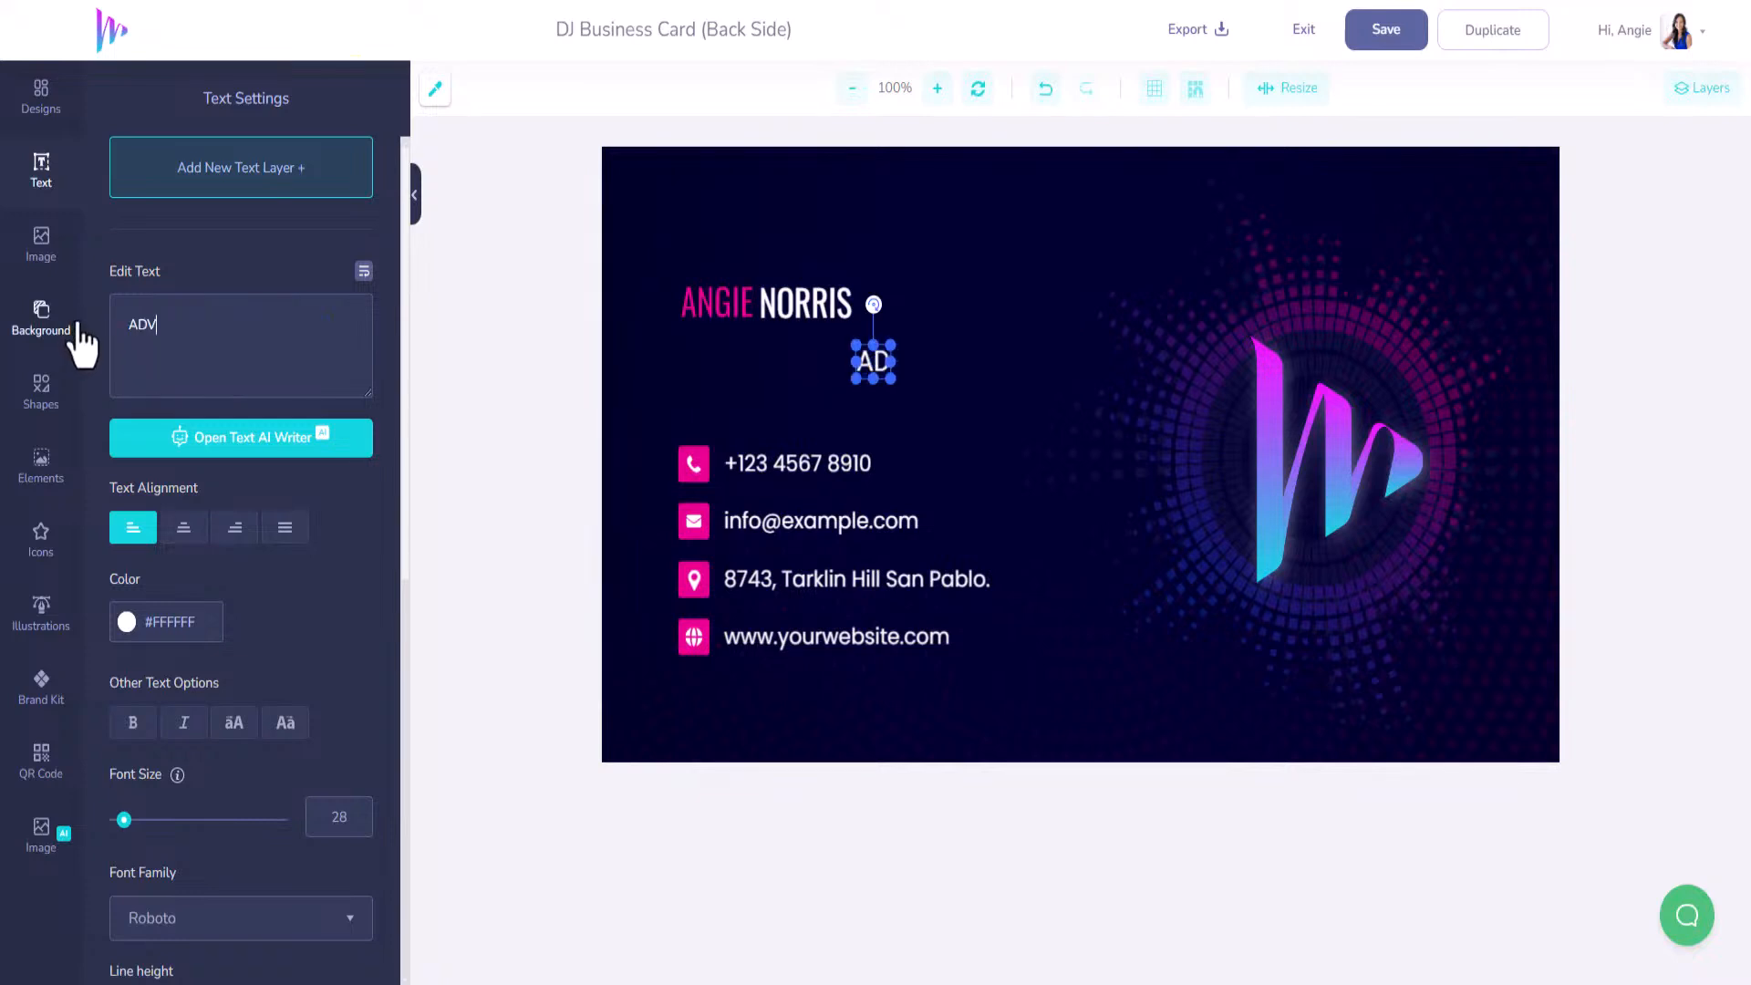
type("ANCED ONLINE M AR")
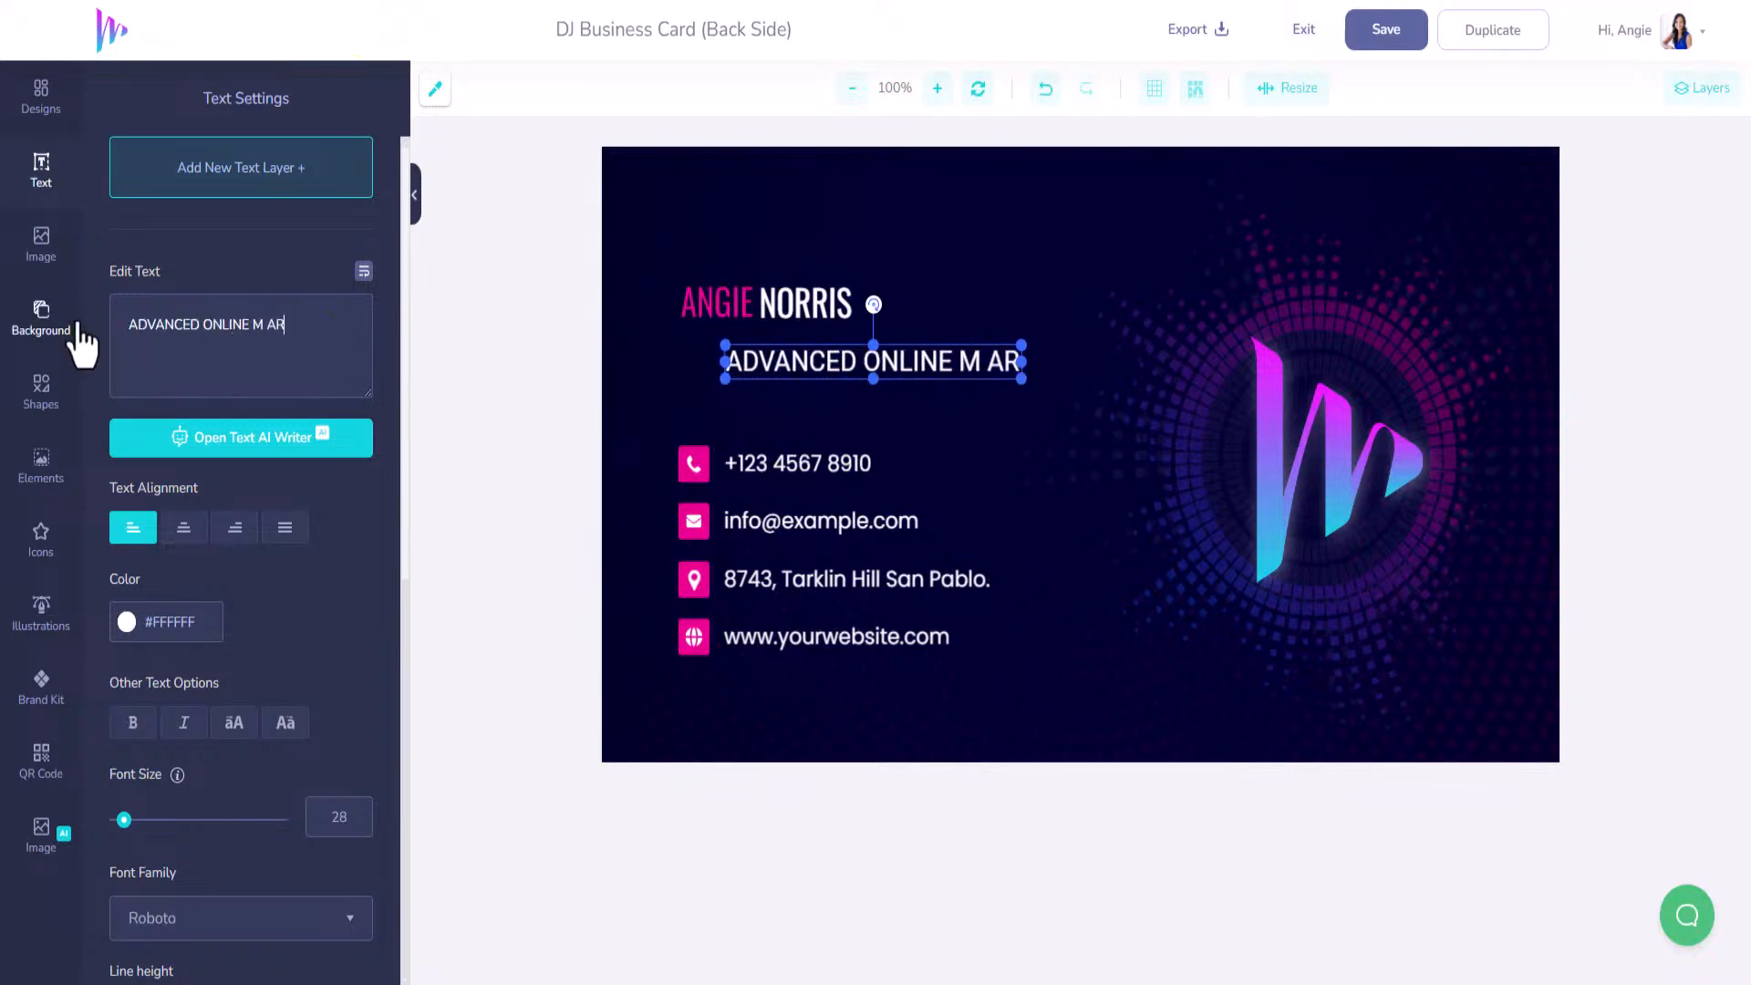
key("BackSpace")
key("BackSpace")
key("BackSpace")
type("ARKETER")
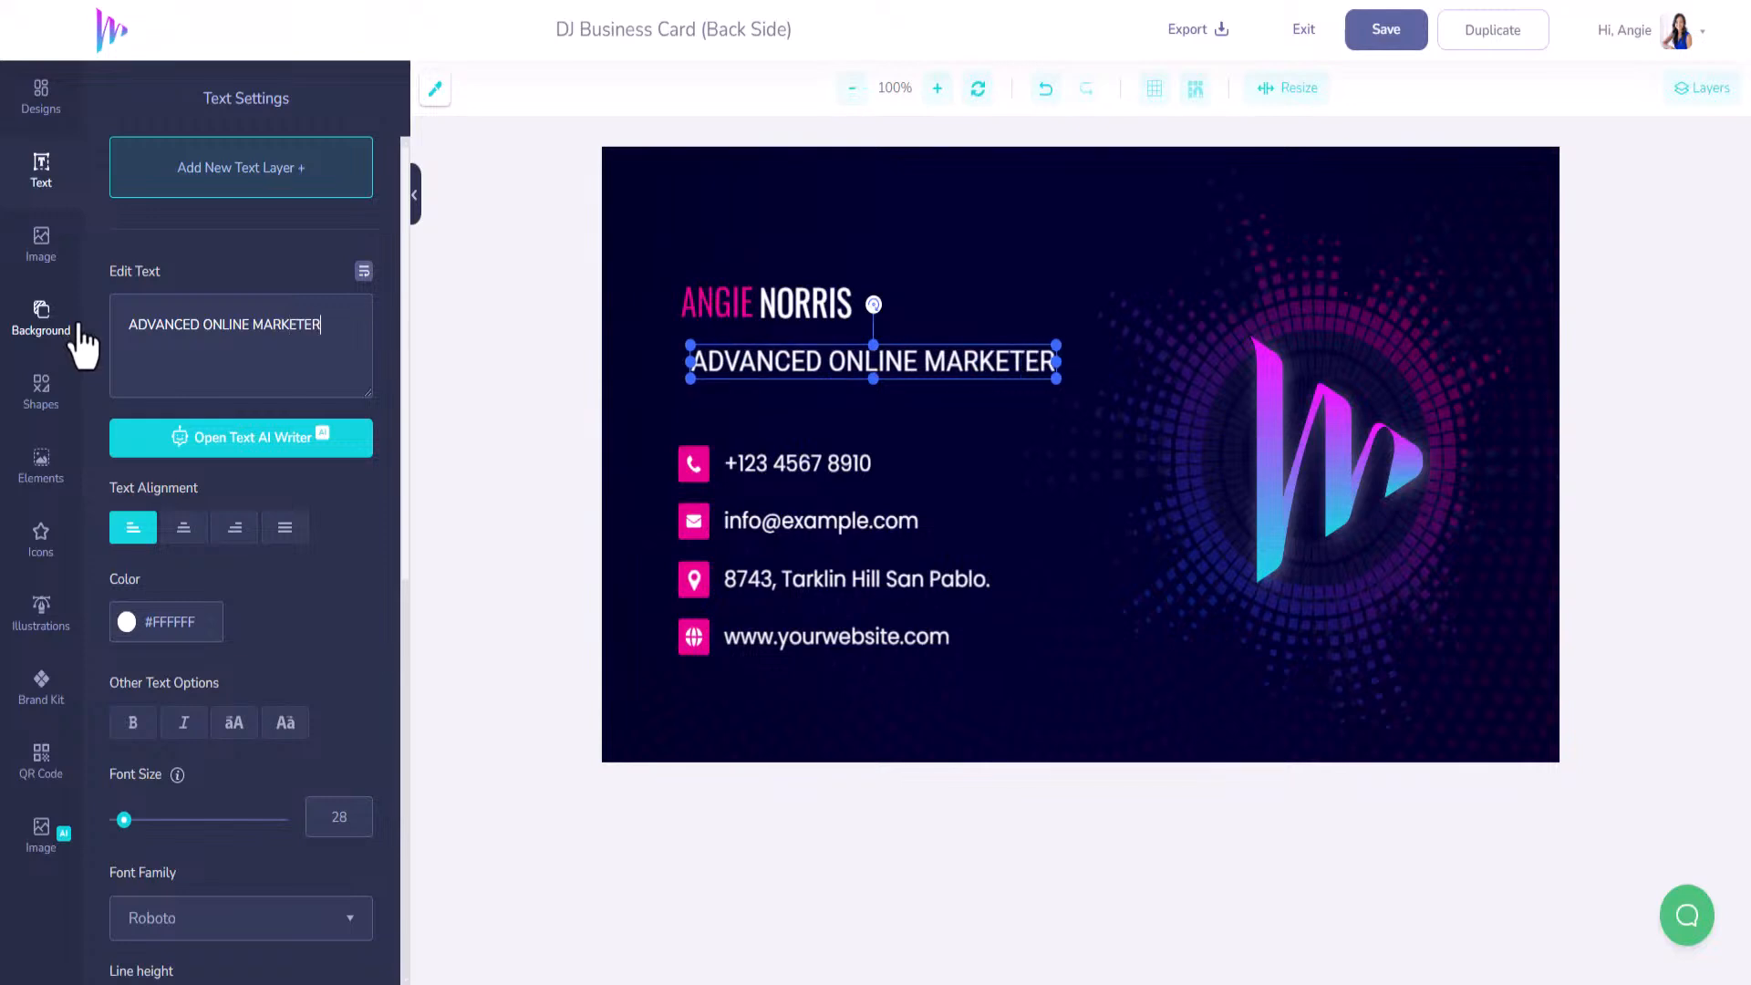
left_click_drag(763, 368, 753, 353)
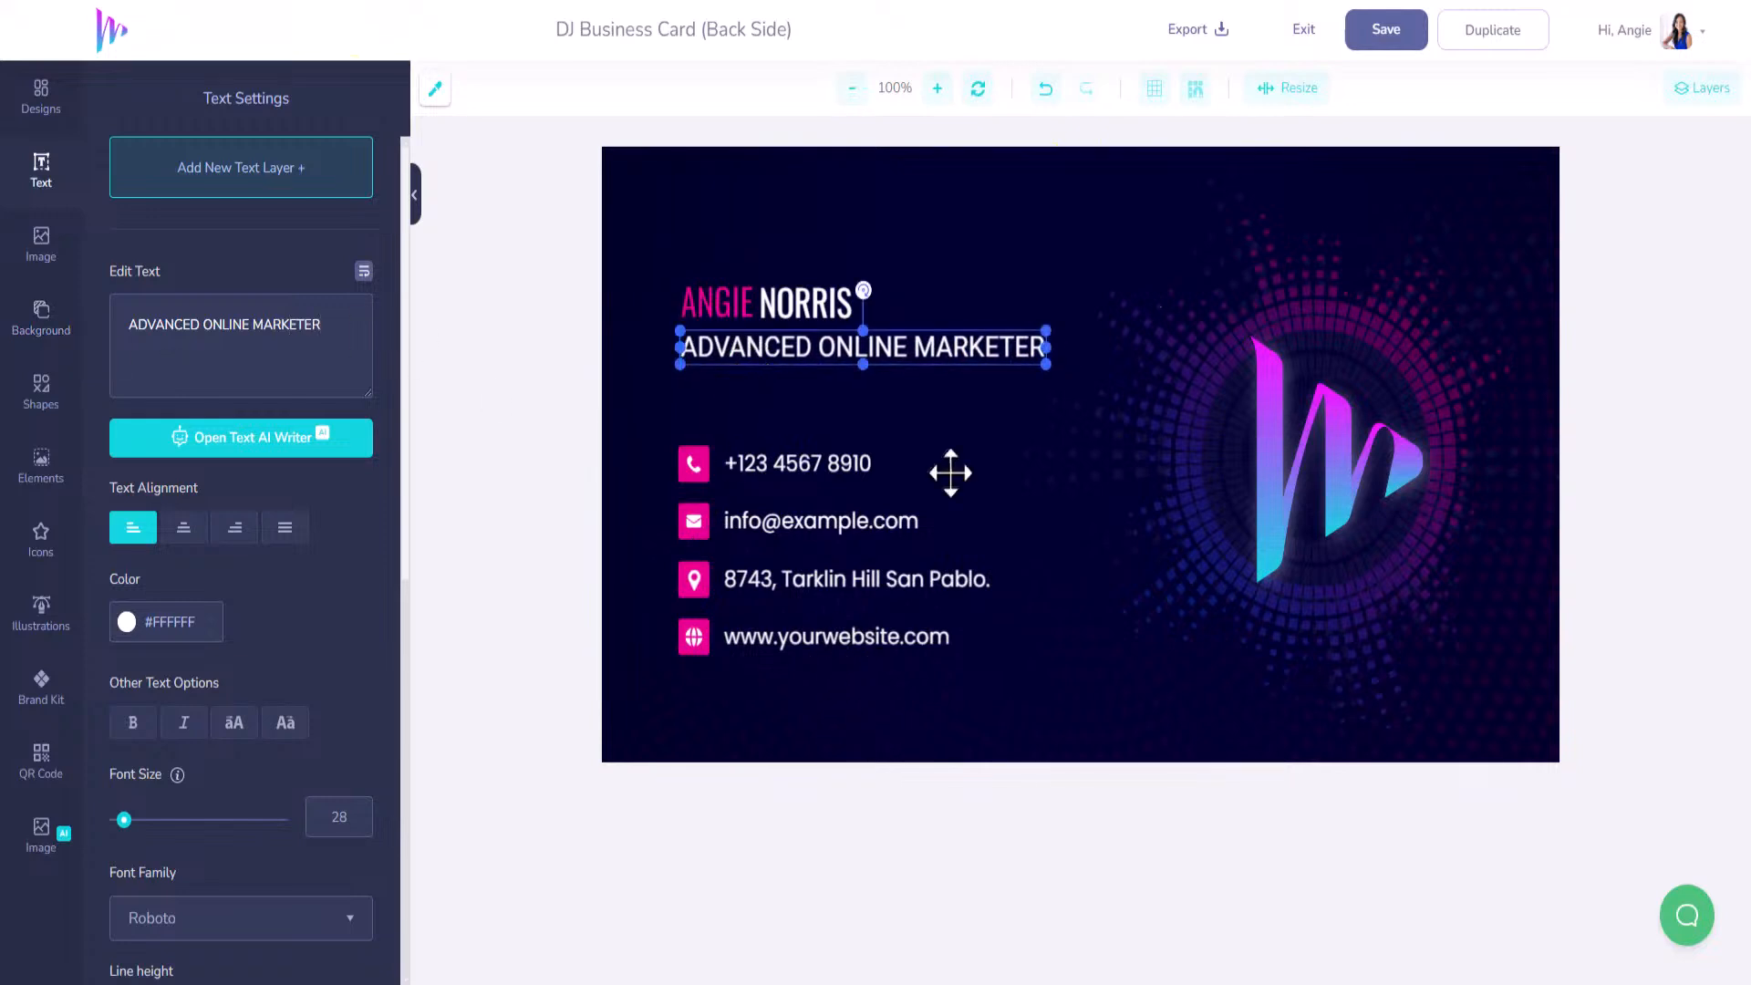
left_click(1386, 36)
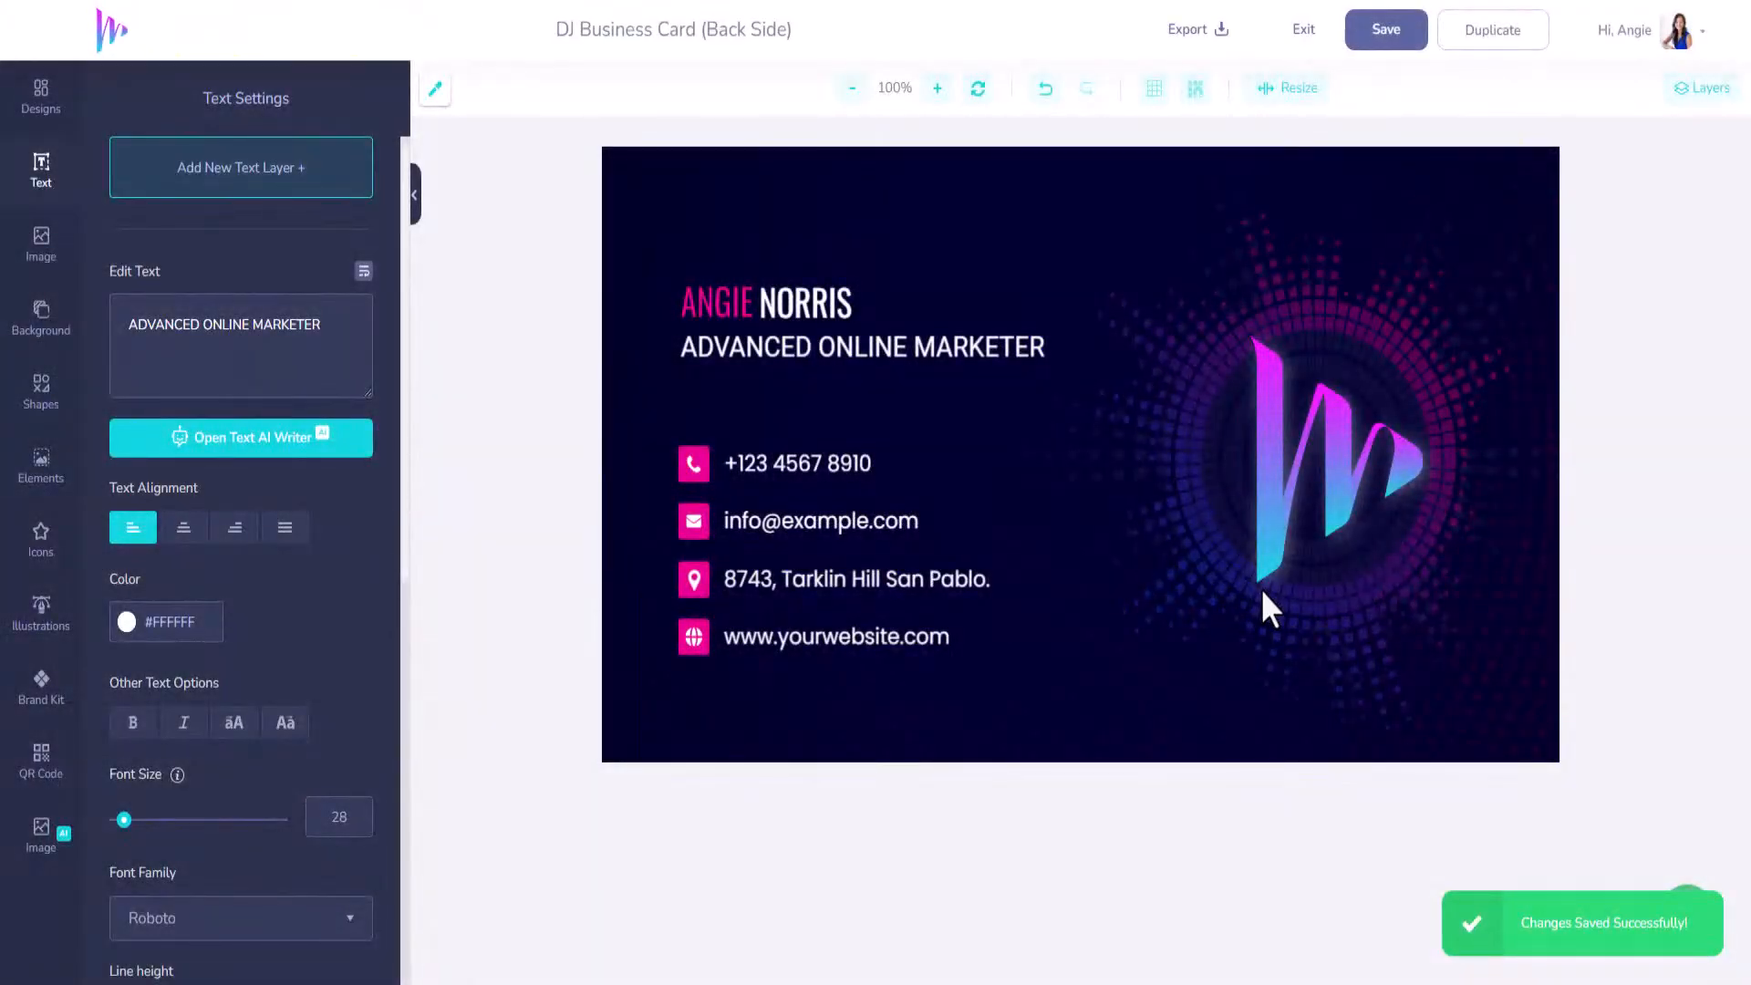
Exit the editor and browse the template library to the Prints business card templates.
left_click(1305, 34)
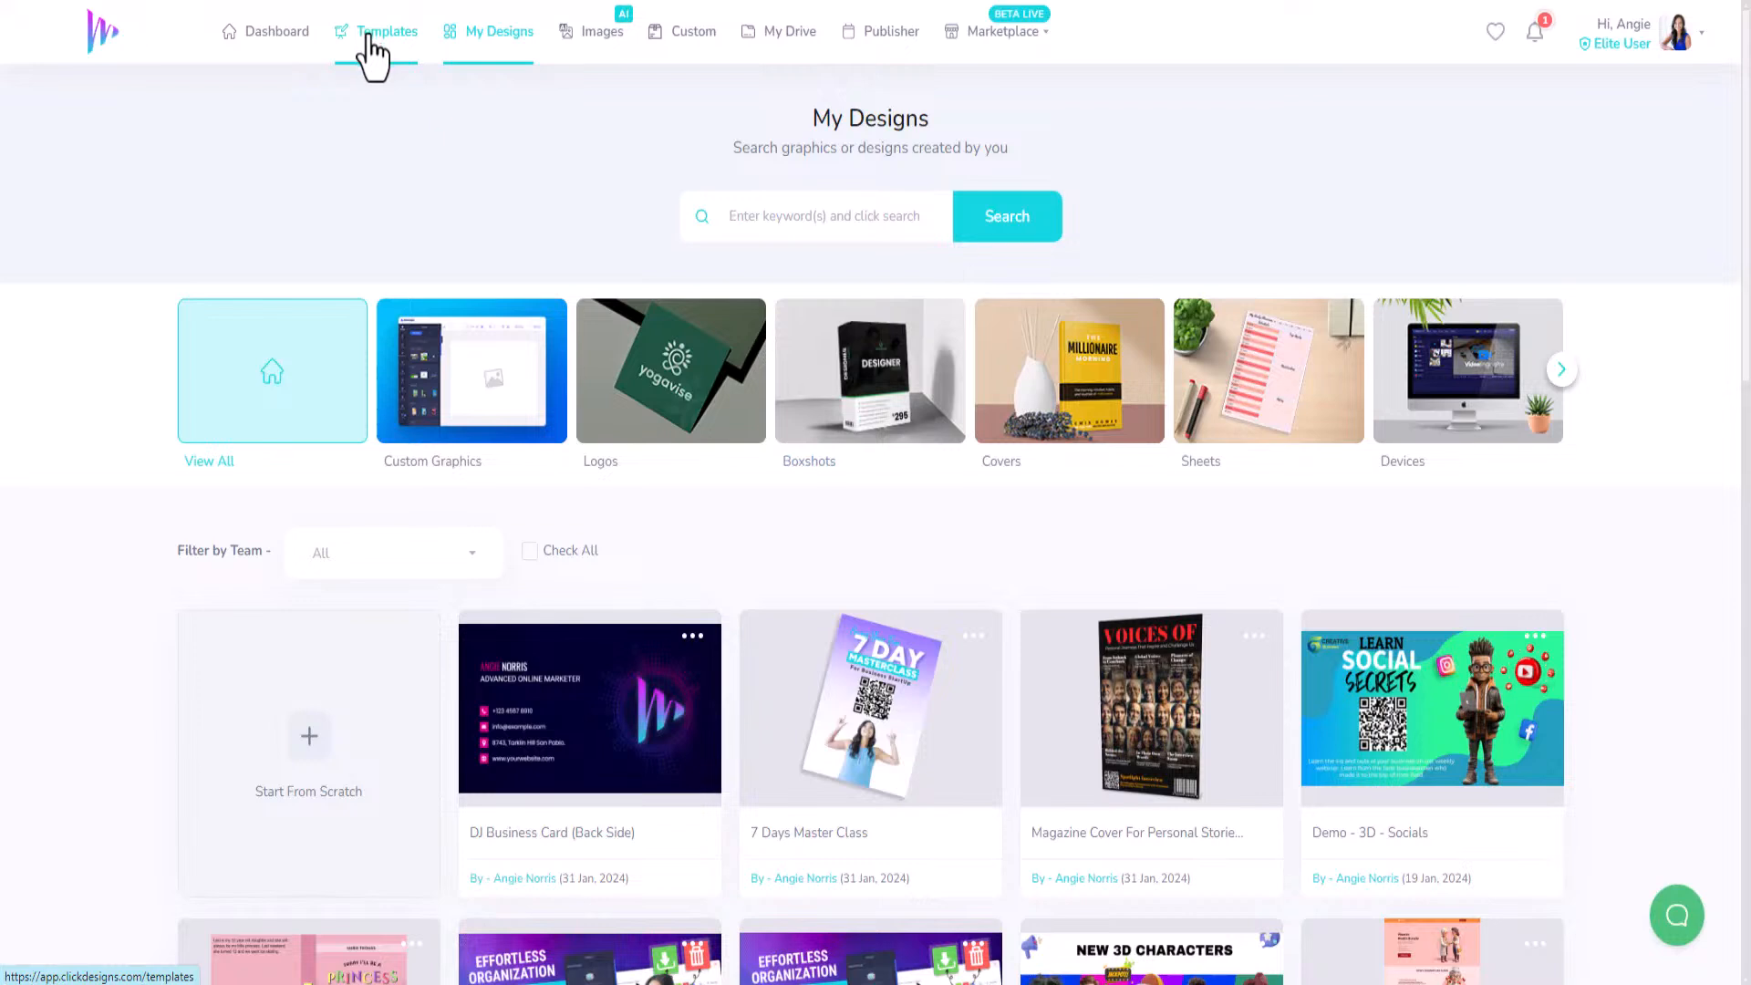
left_click(372, 37)
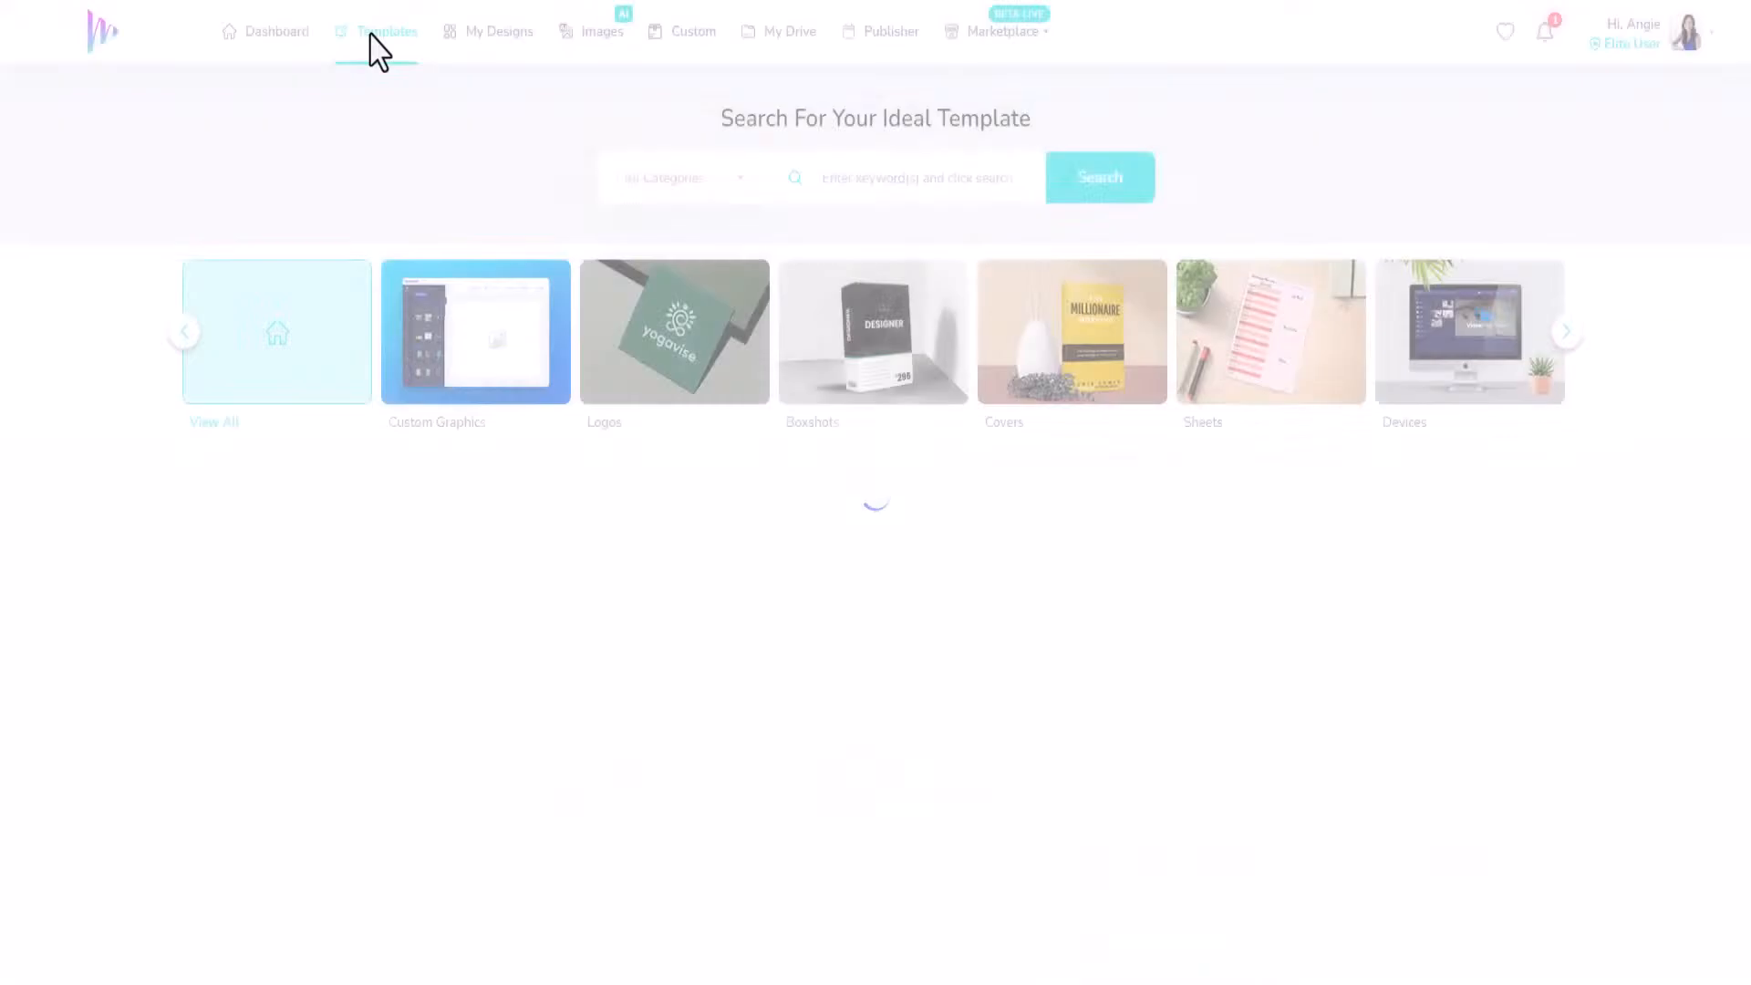
left_click(1562, 331)
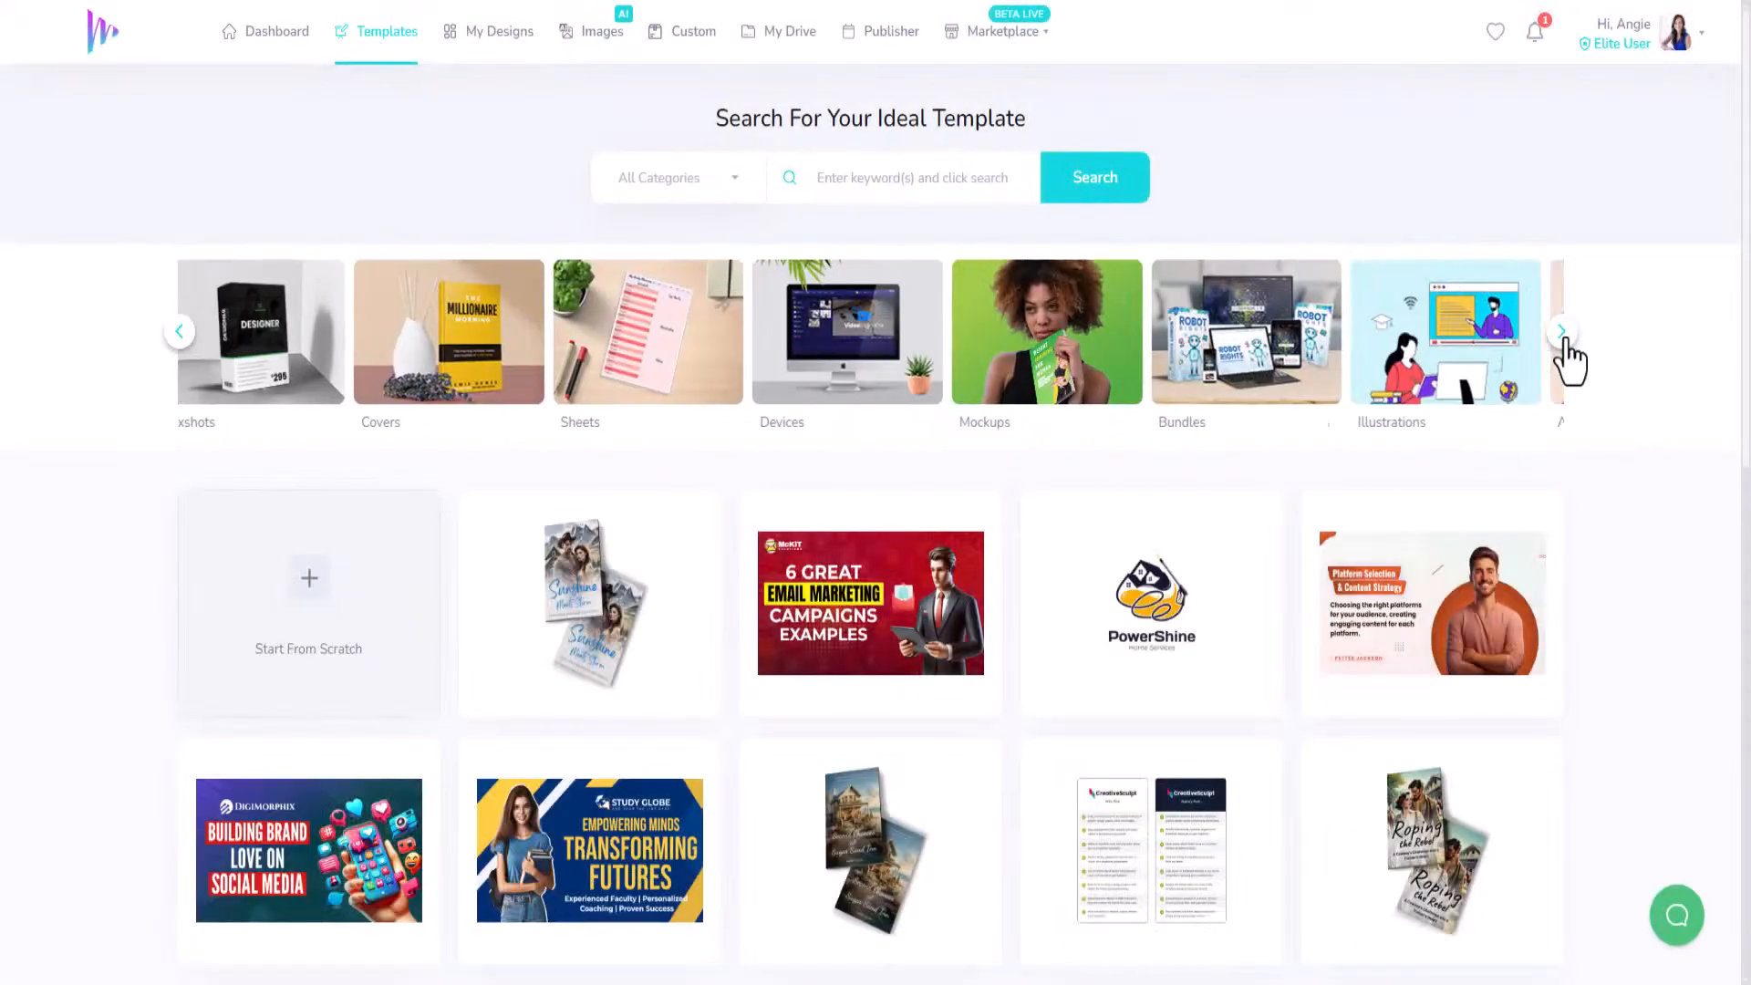
left_click(1562, 332)
left_click(1562, 331)
left_click(1562, 331)
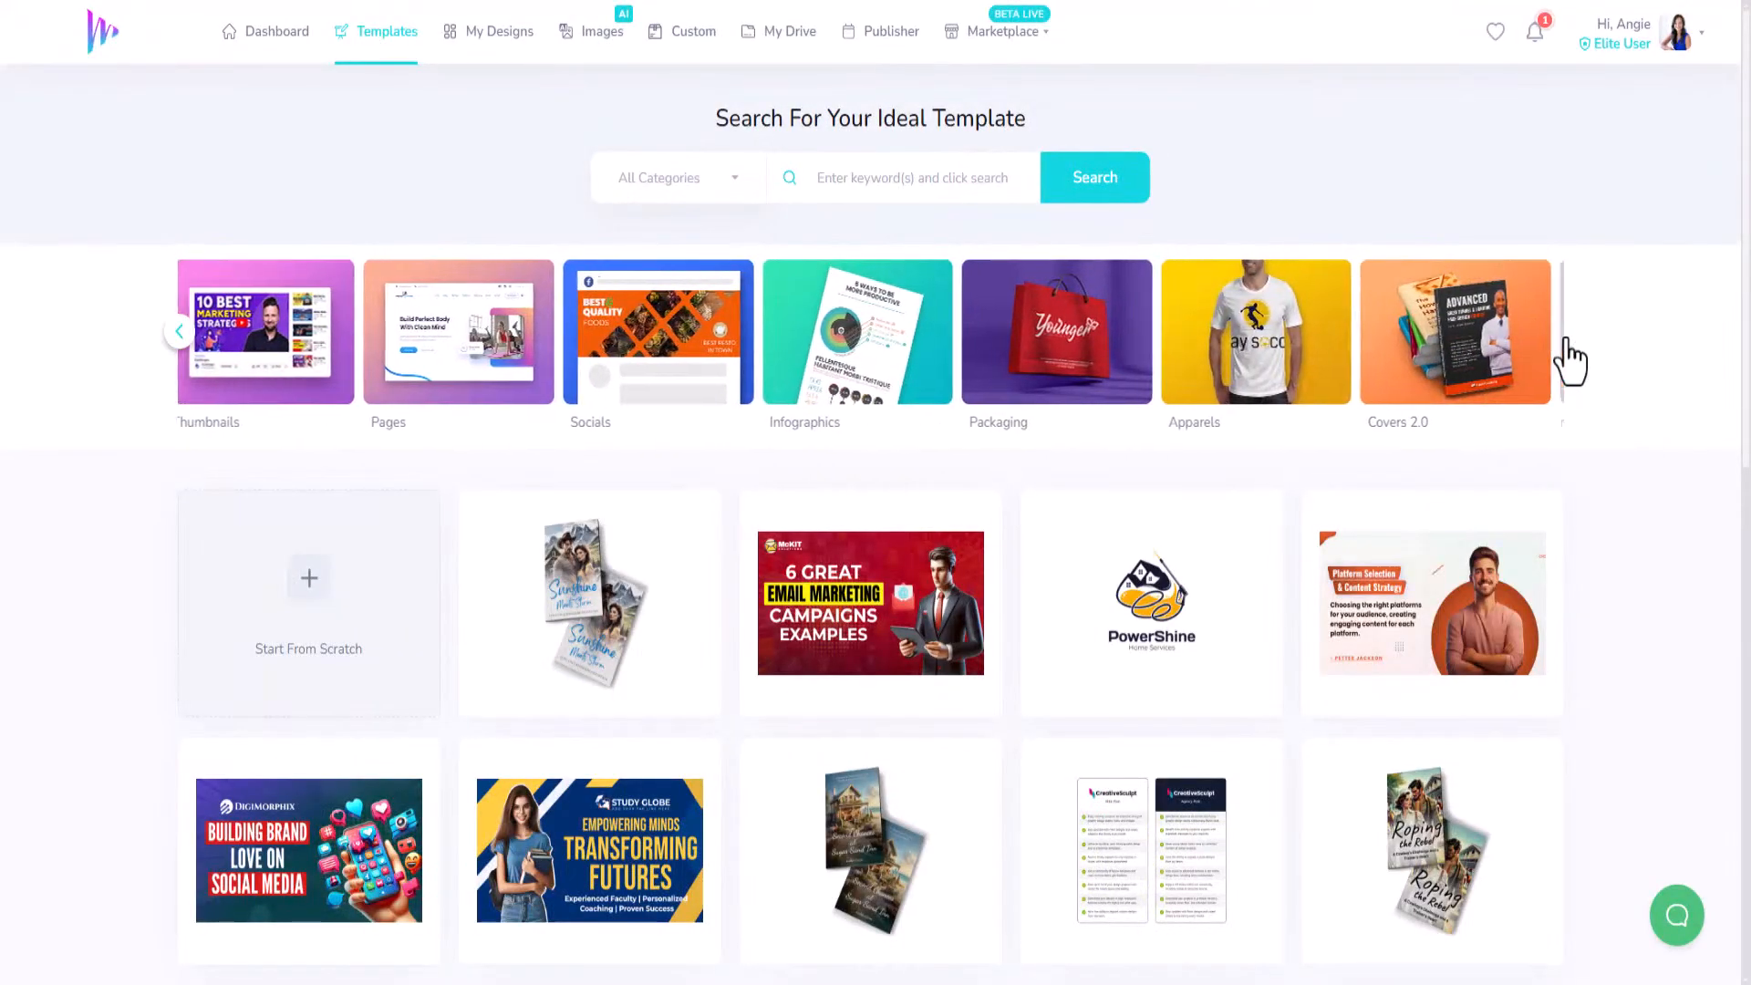
left_click(1561, 332)
left_click(1298, 338)
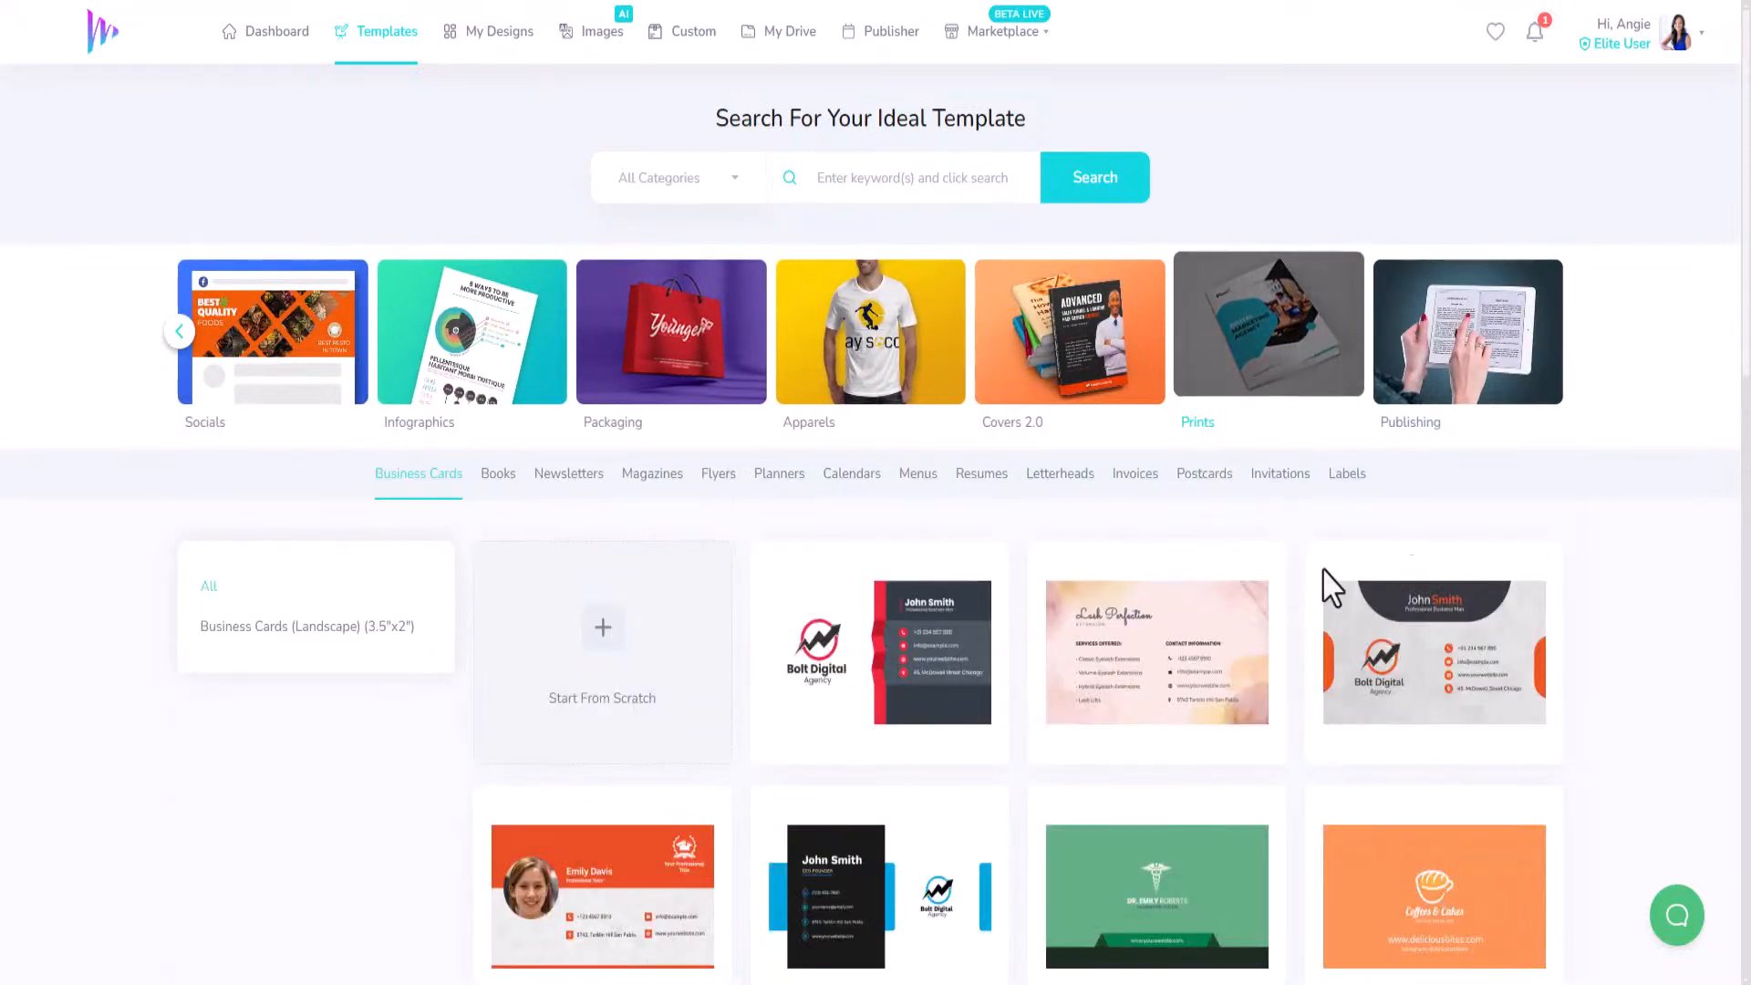
Open the dark DJ business card template for editing.
scroll(758, 727, "down", 10)
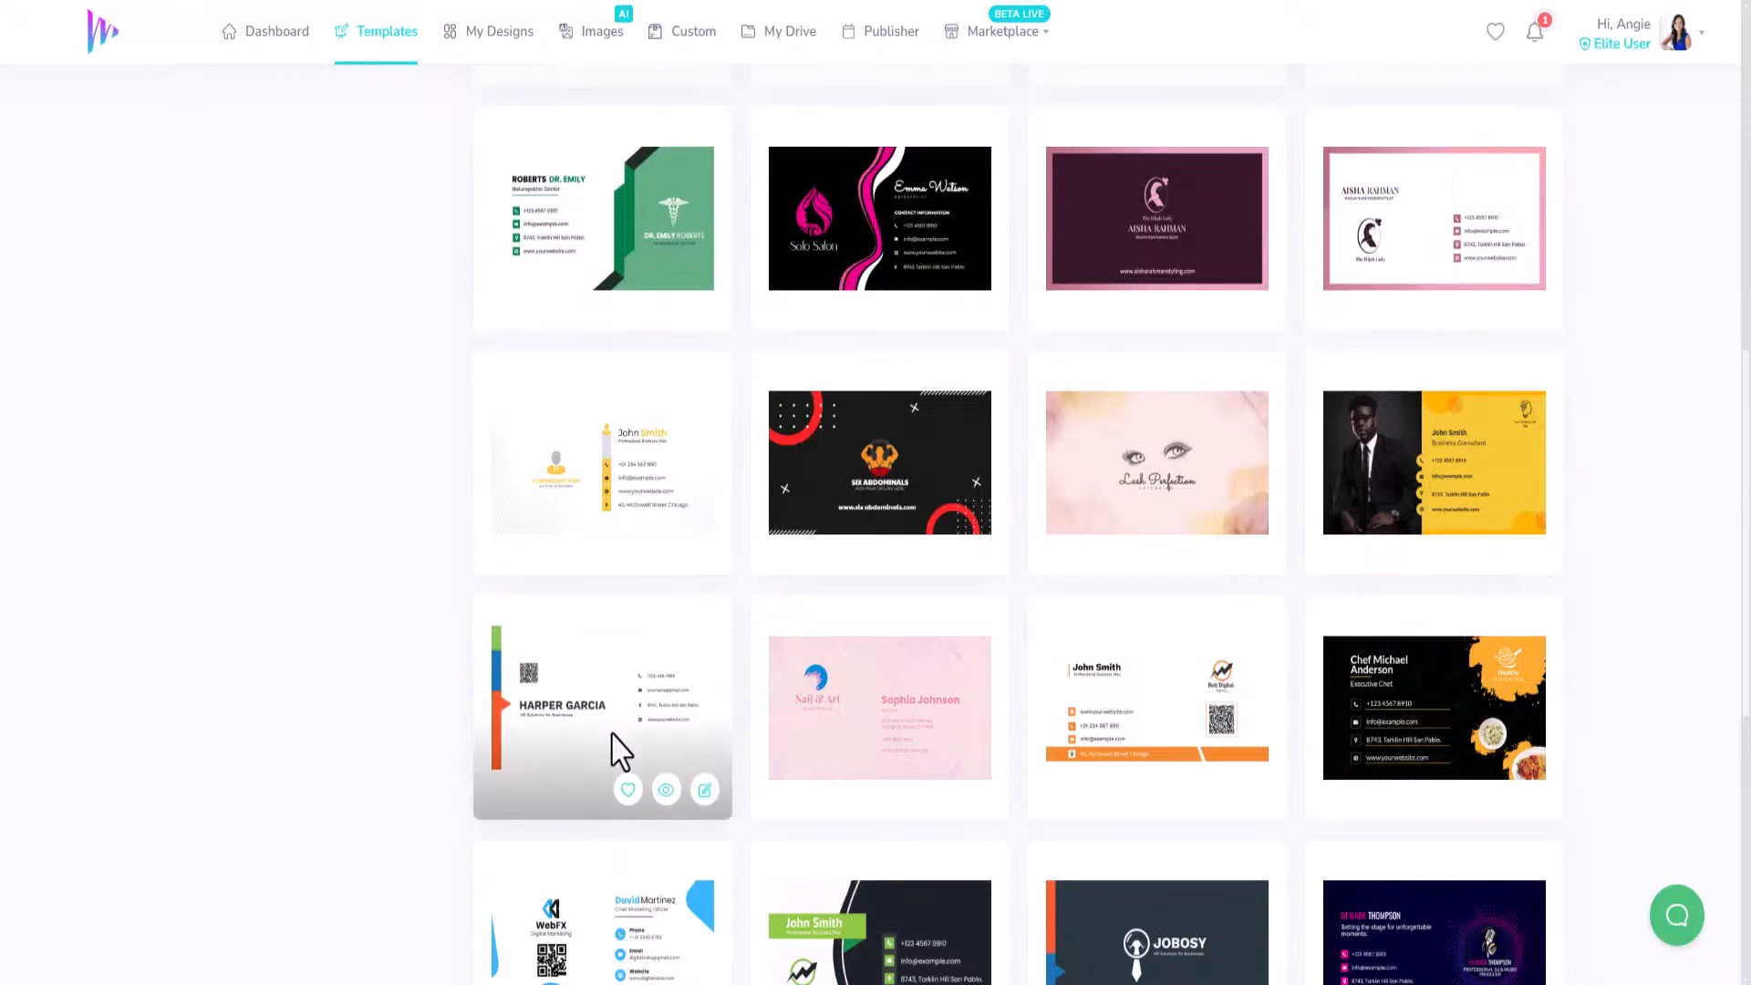
scroll(639, 738, "down", 3)
scroll(1462, 648, "down", 4)
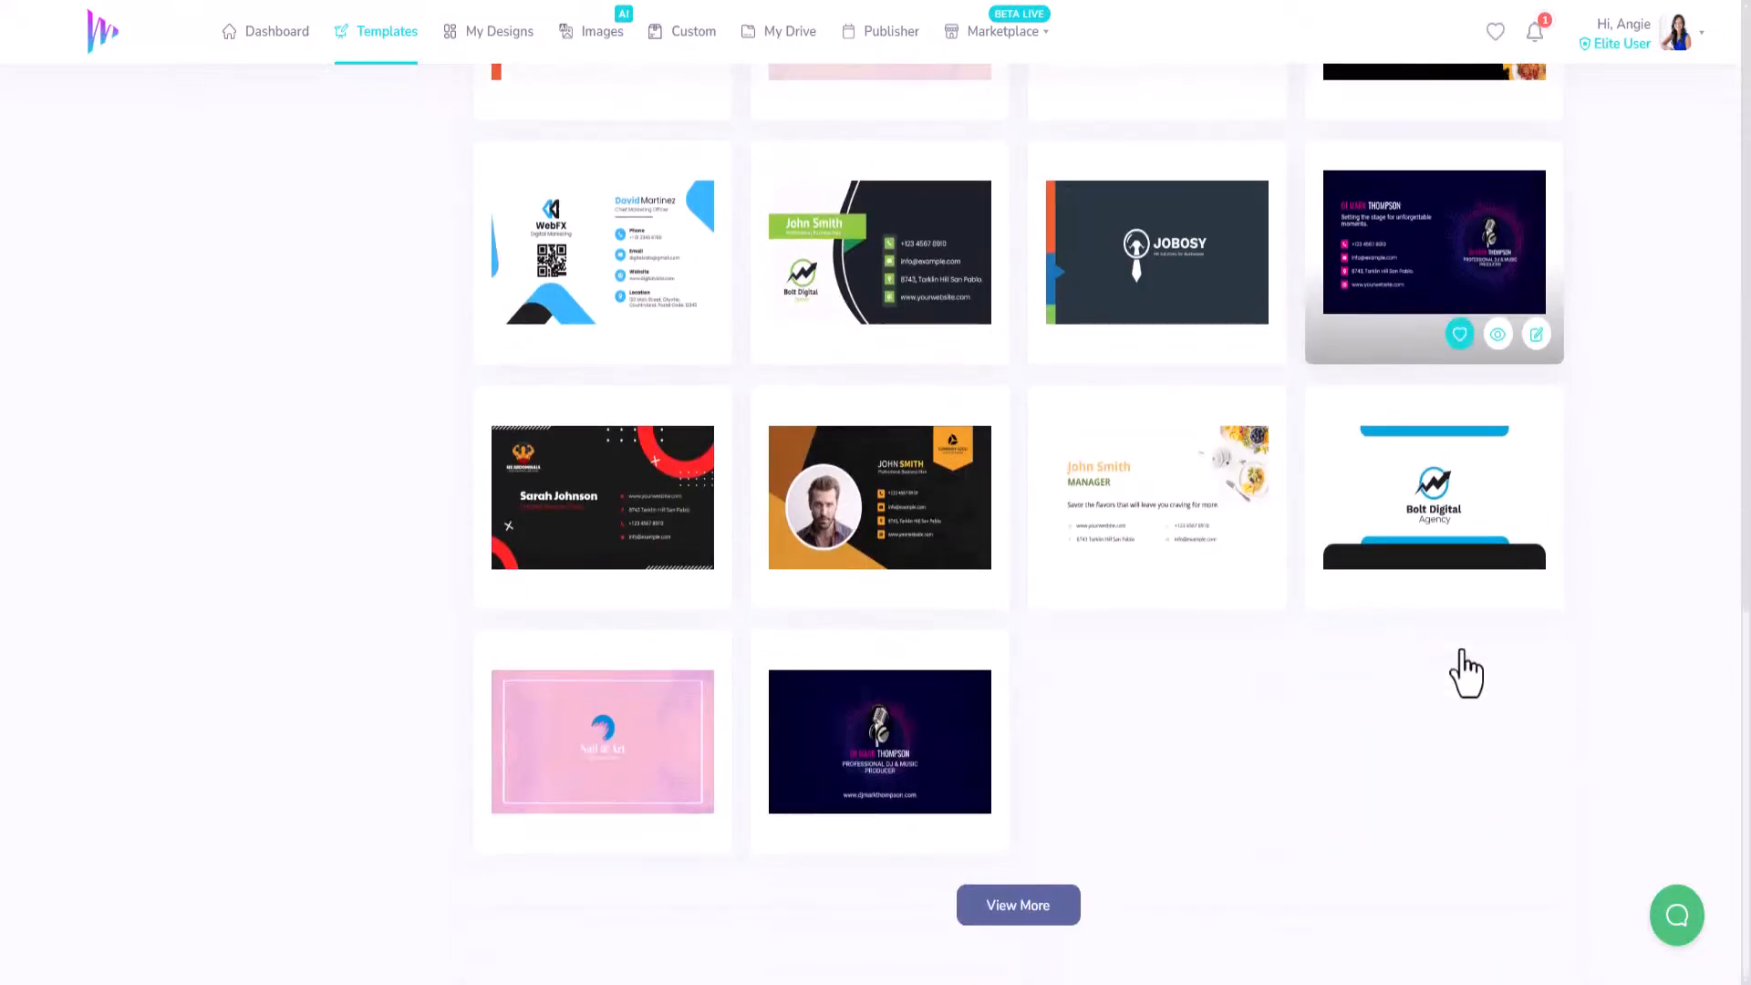
mouse_move(917, 753)
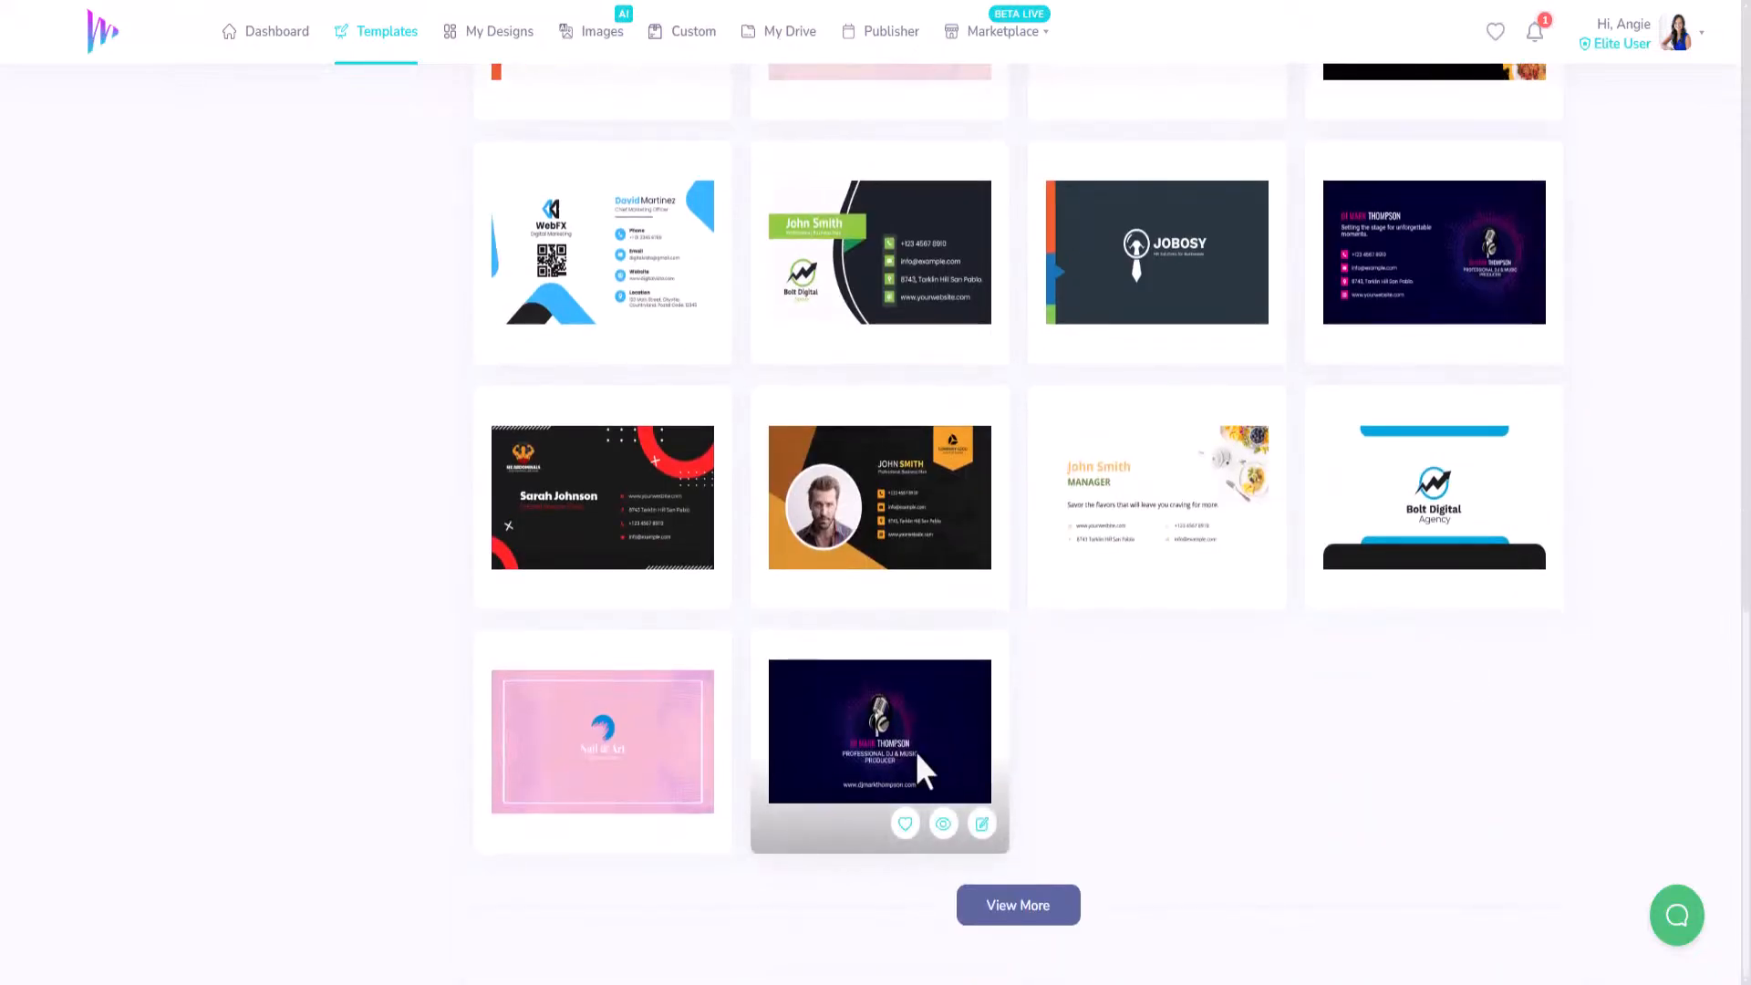
left_click(982, 825)
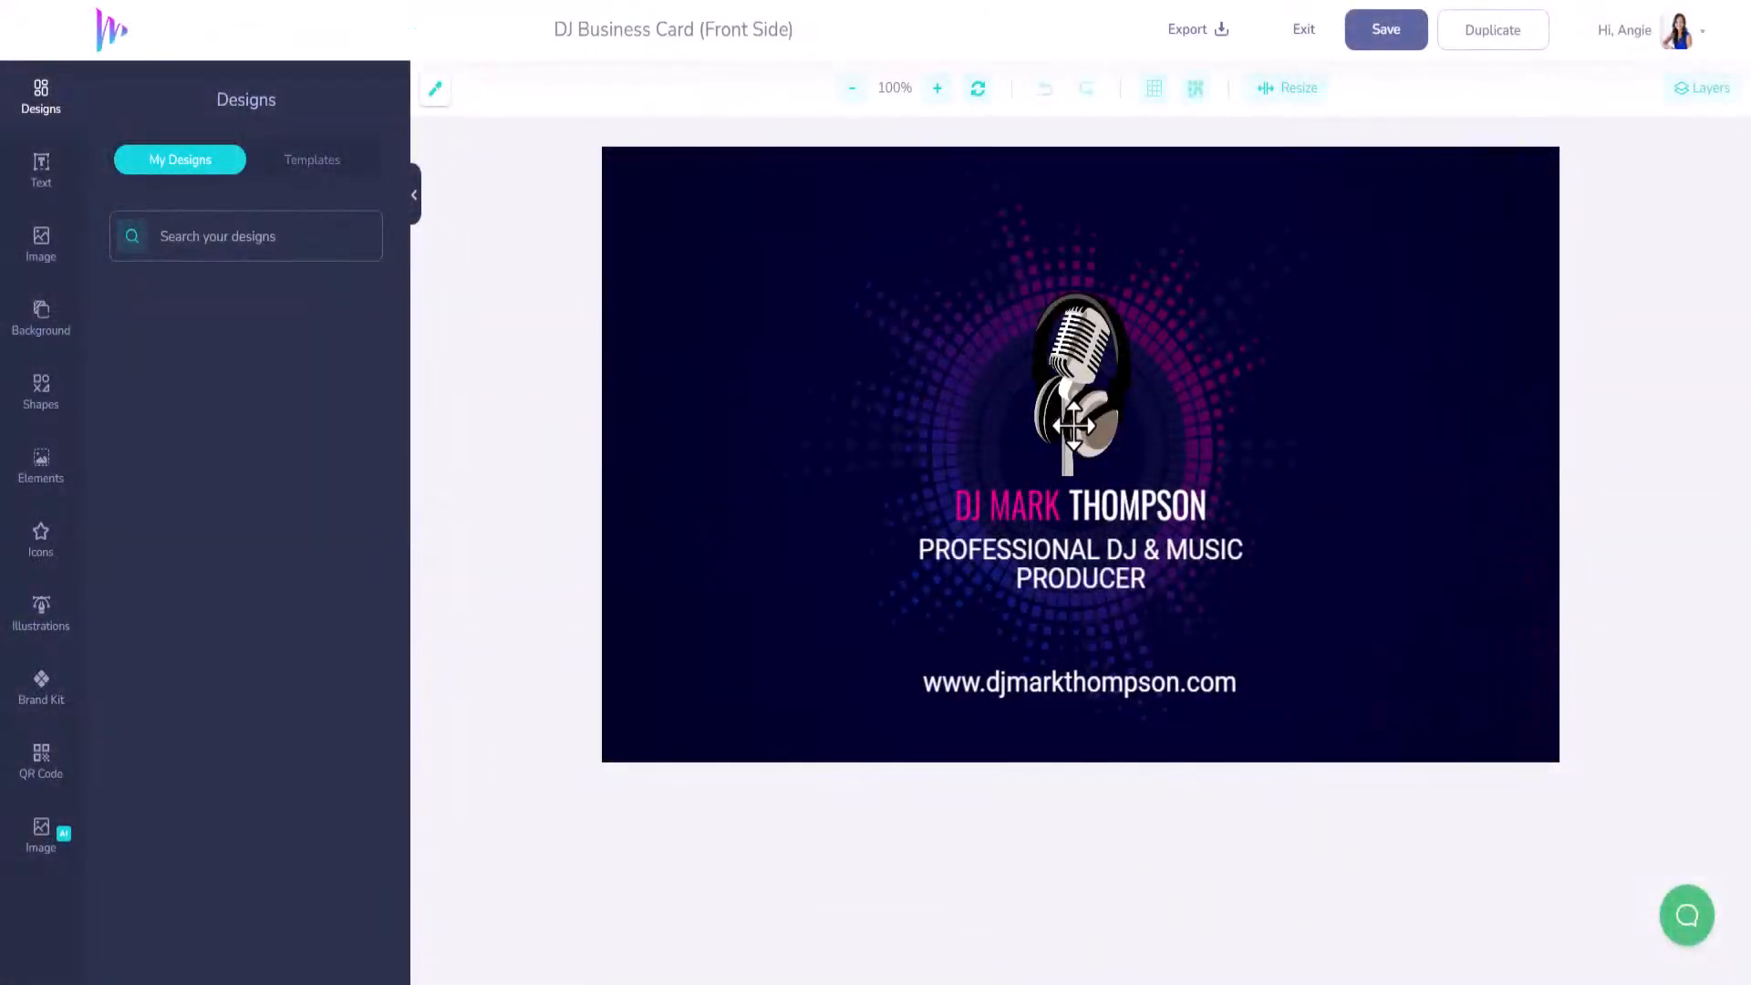
Delete the microphone image, both name texts and the PROFESSIONAL DJ & MUSIC PRODUCER subtitle.
left_click(1073, 425)
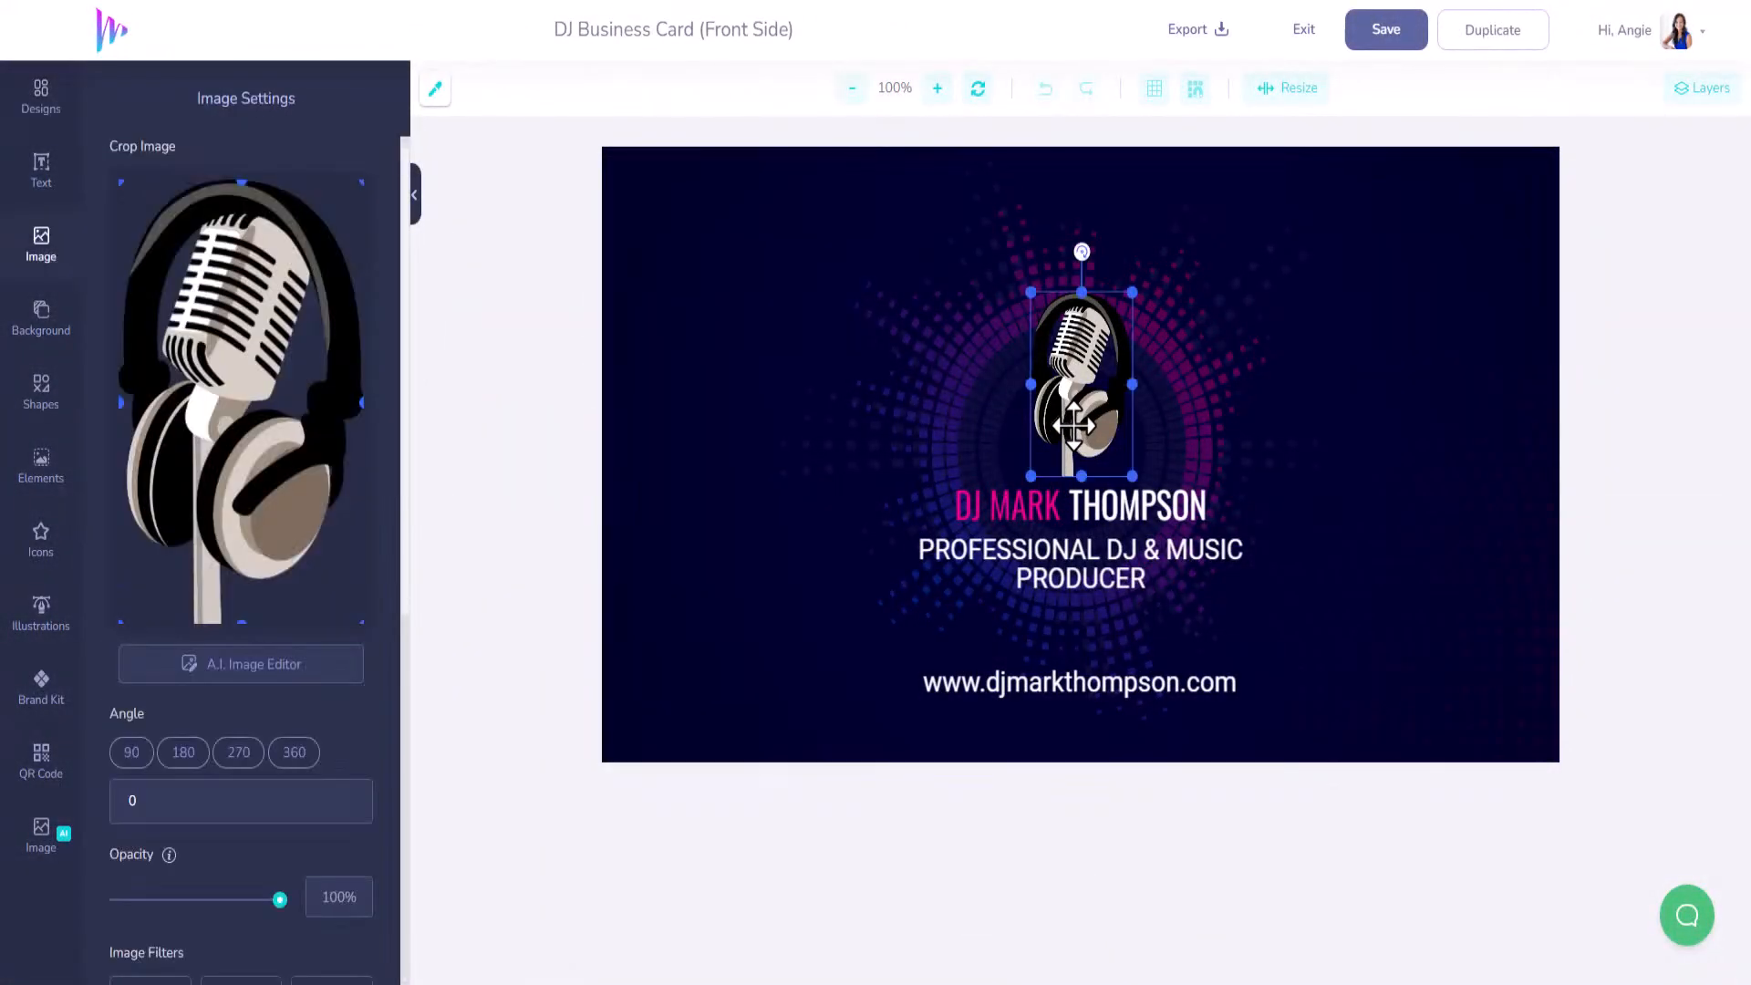
key("Delete")
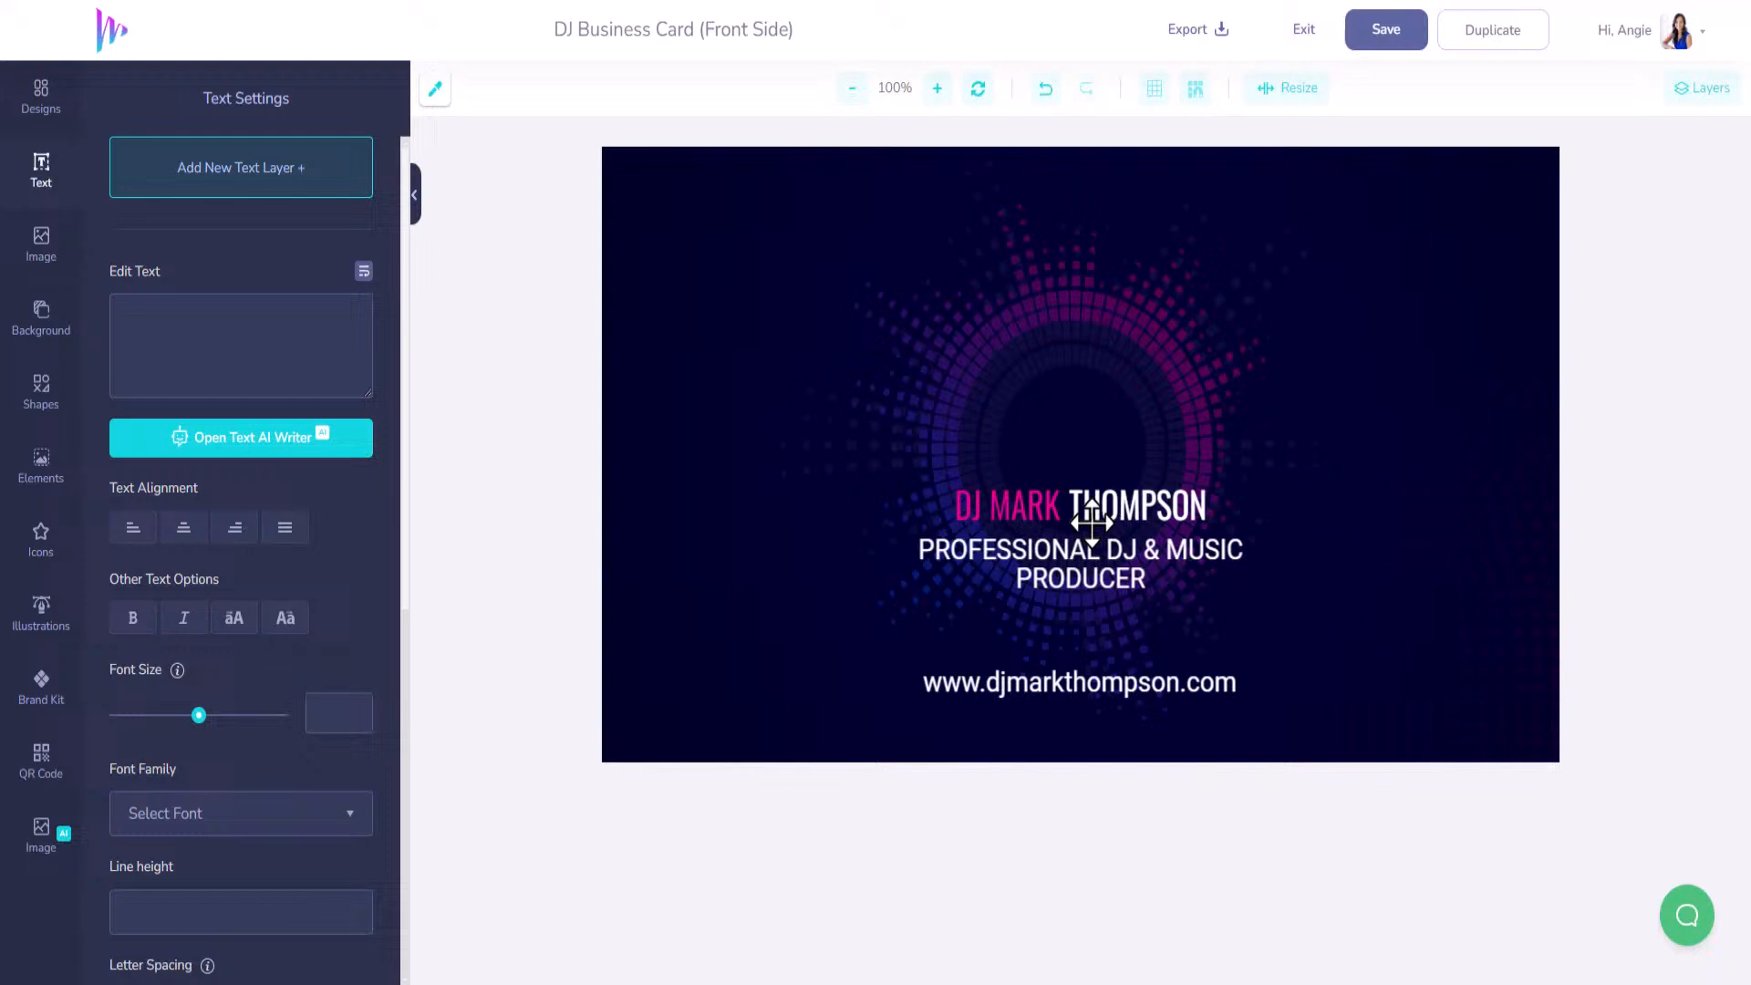
left_click(1040, 513)
key("Delete")
left_click(1115, 508)
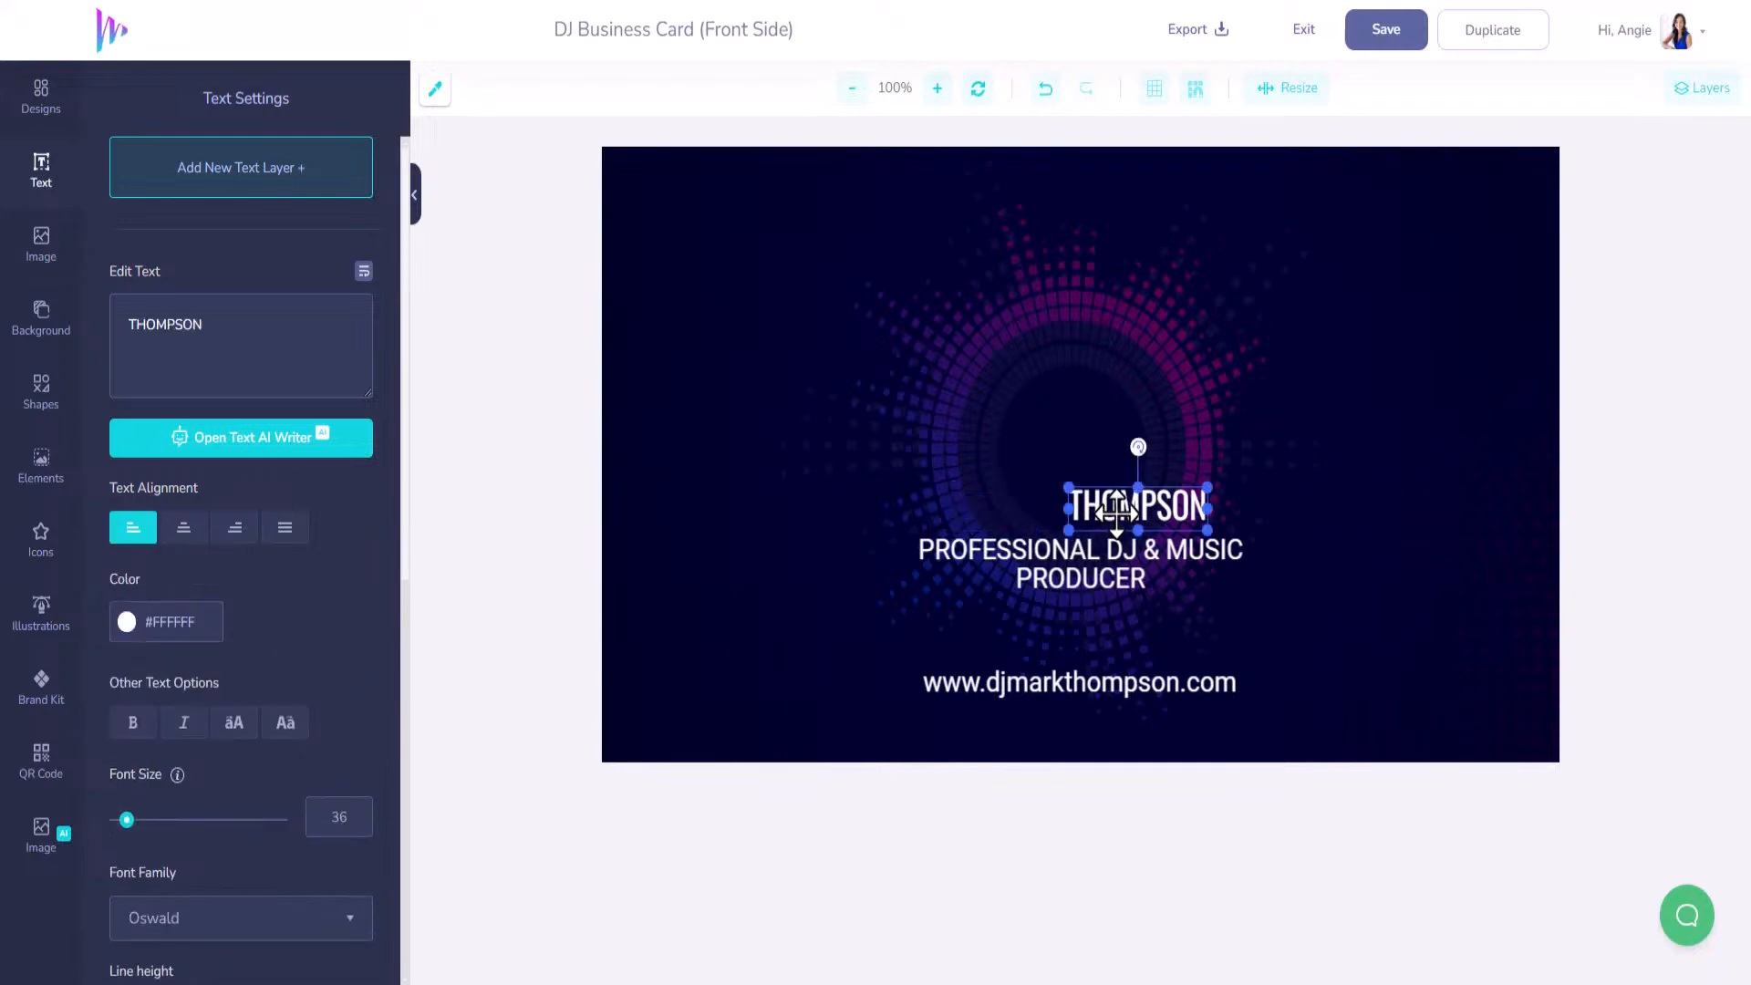
key("Delete")
left_click(1114, 545)
key("Delete")
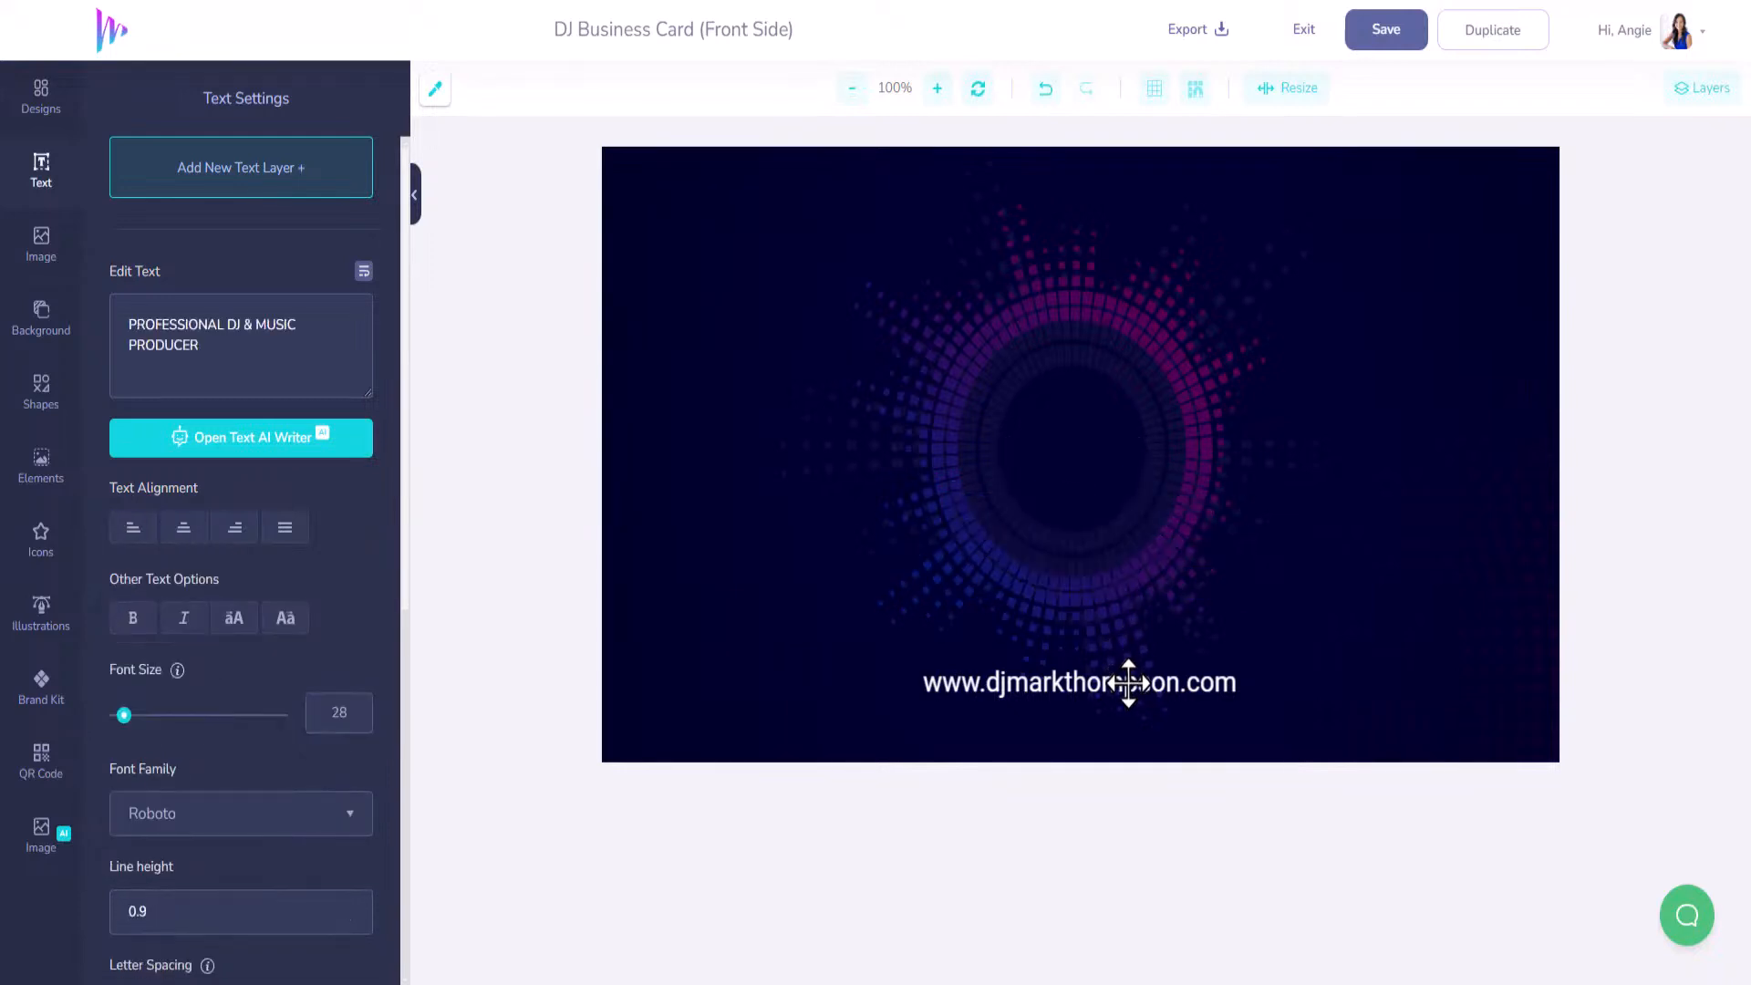
Replace the card's web address with the new owner's website domain.
left_click(1128, 683)
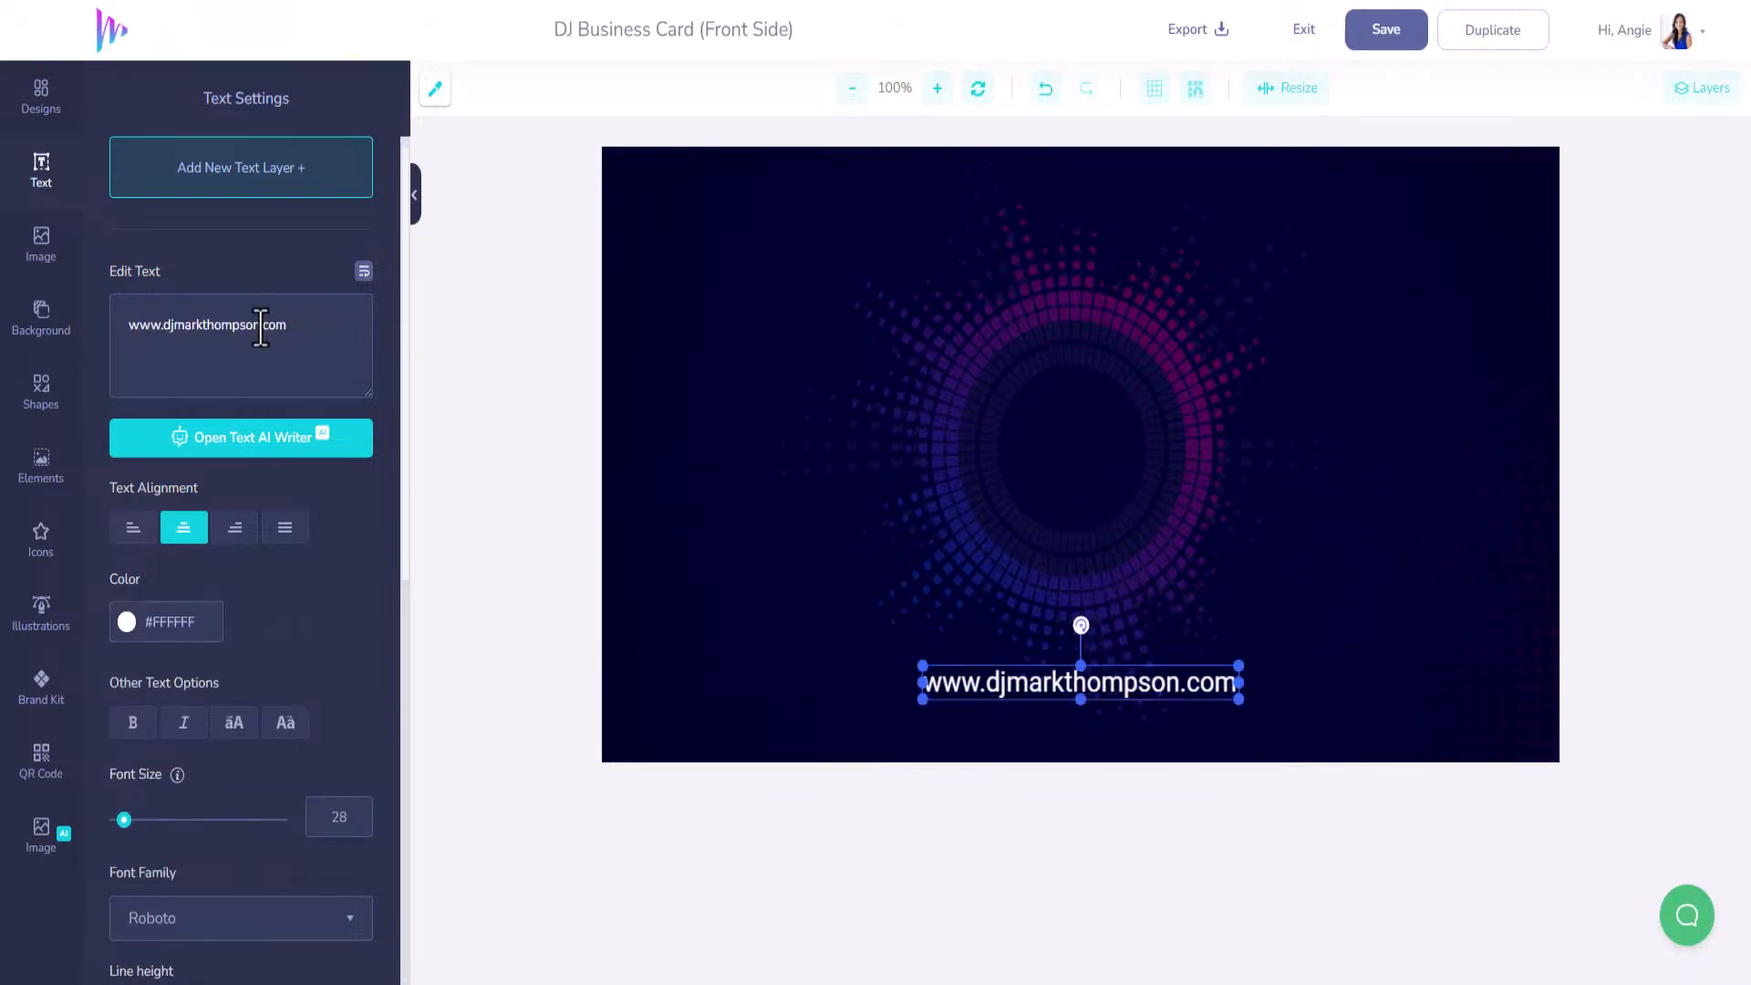
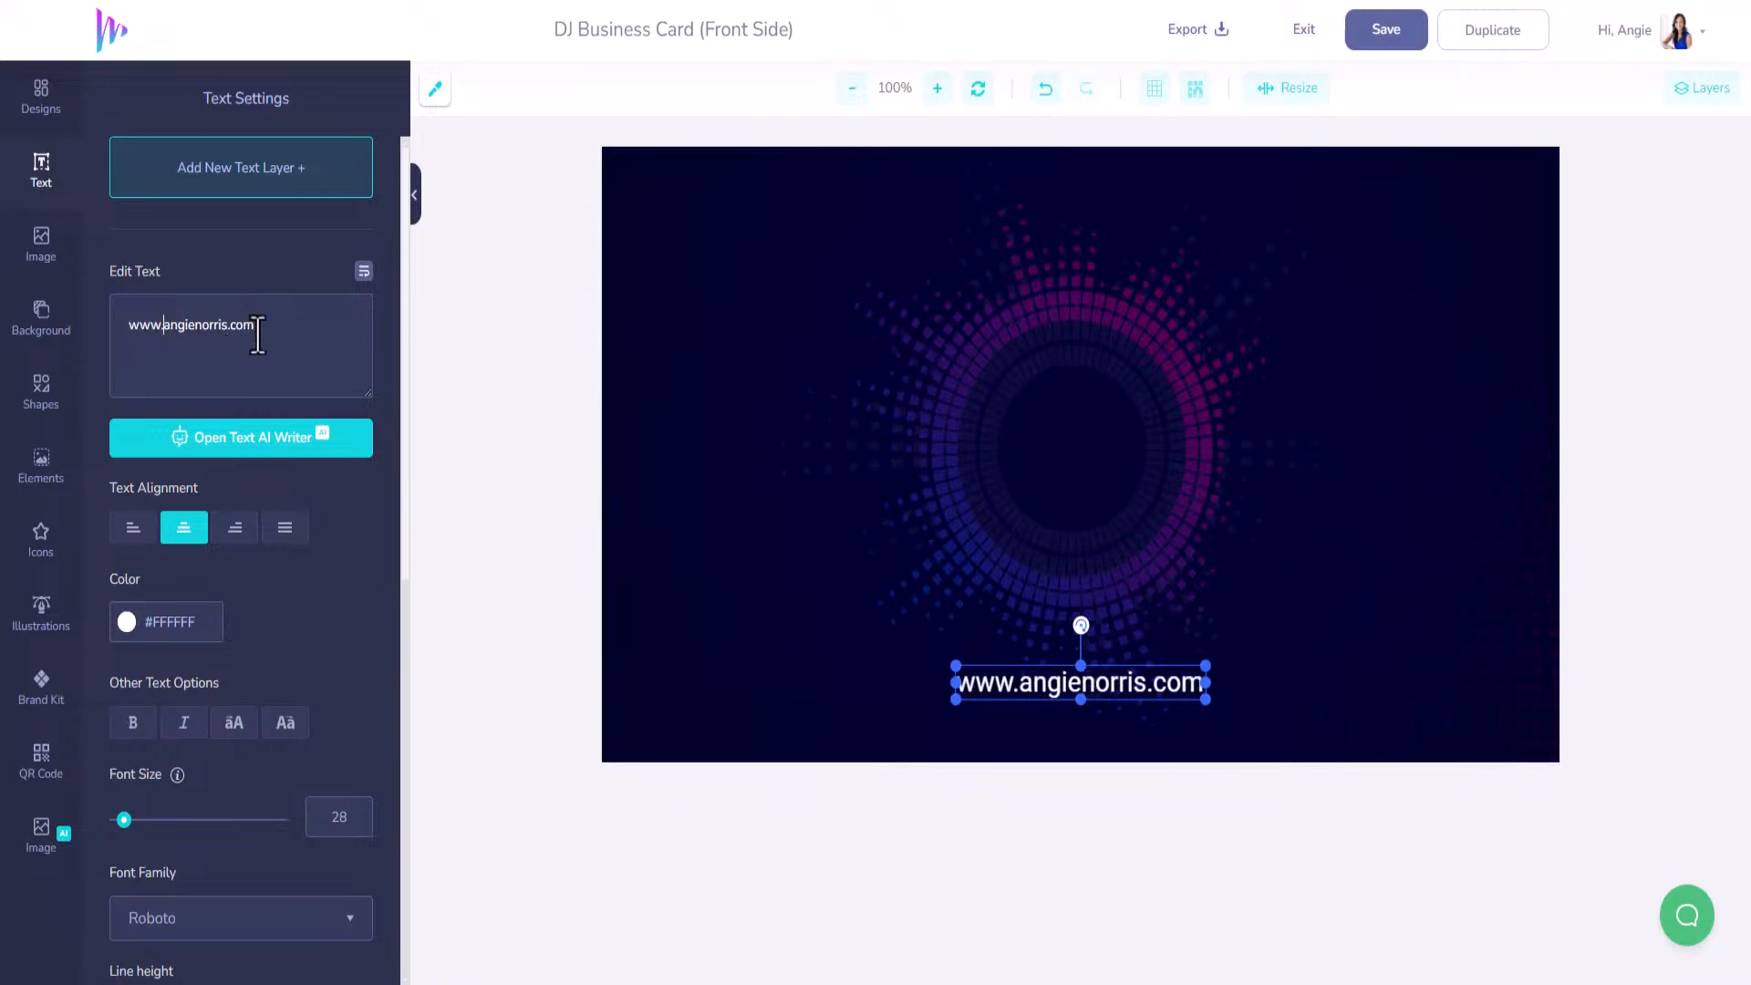
left_click(41, 762)
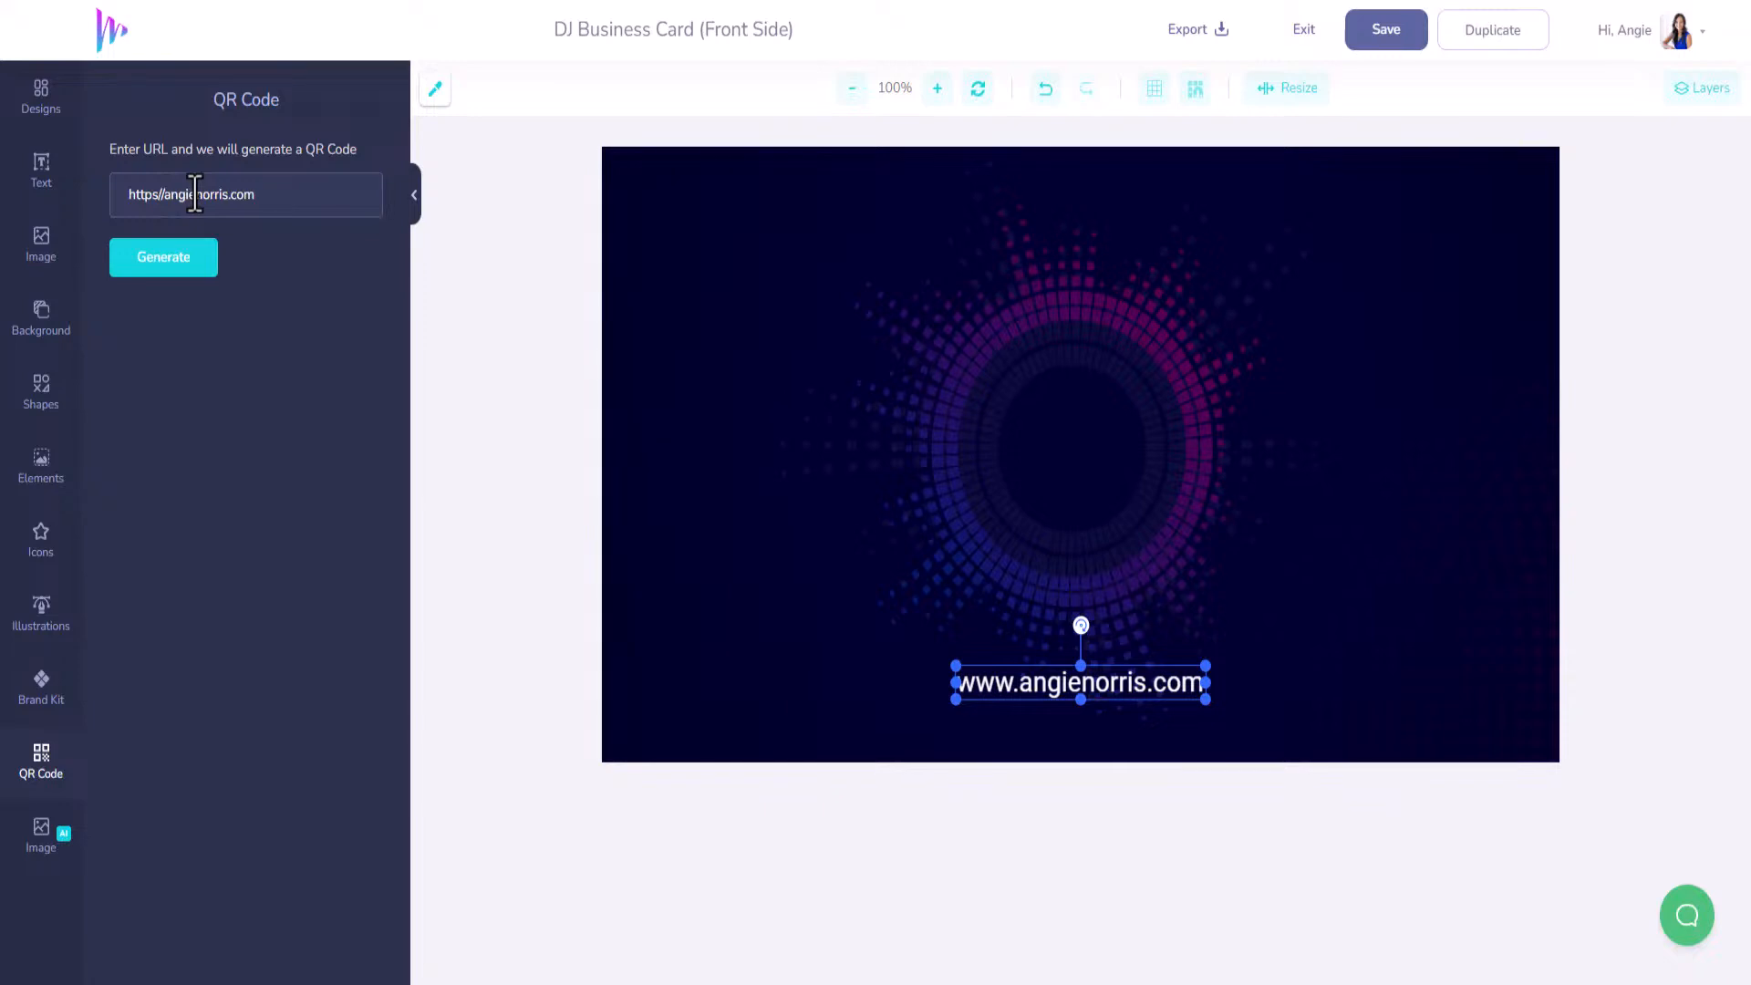
Generate a website QR code and size it, centred just above the web address.
left_click(178, 262)
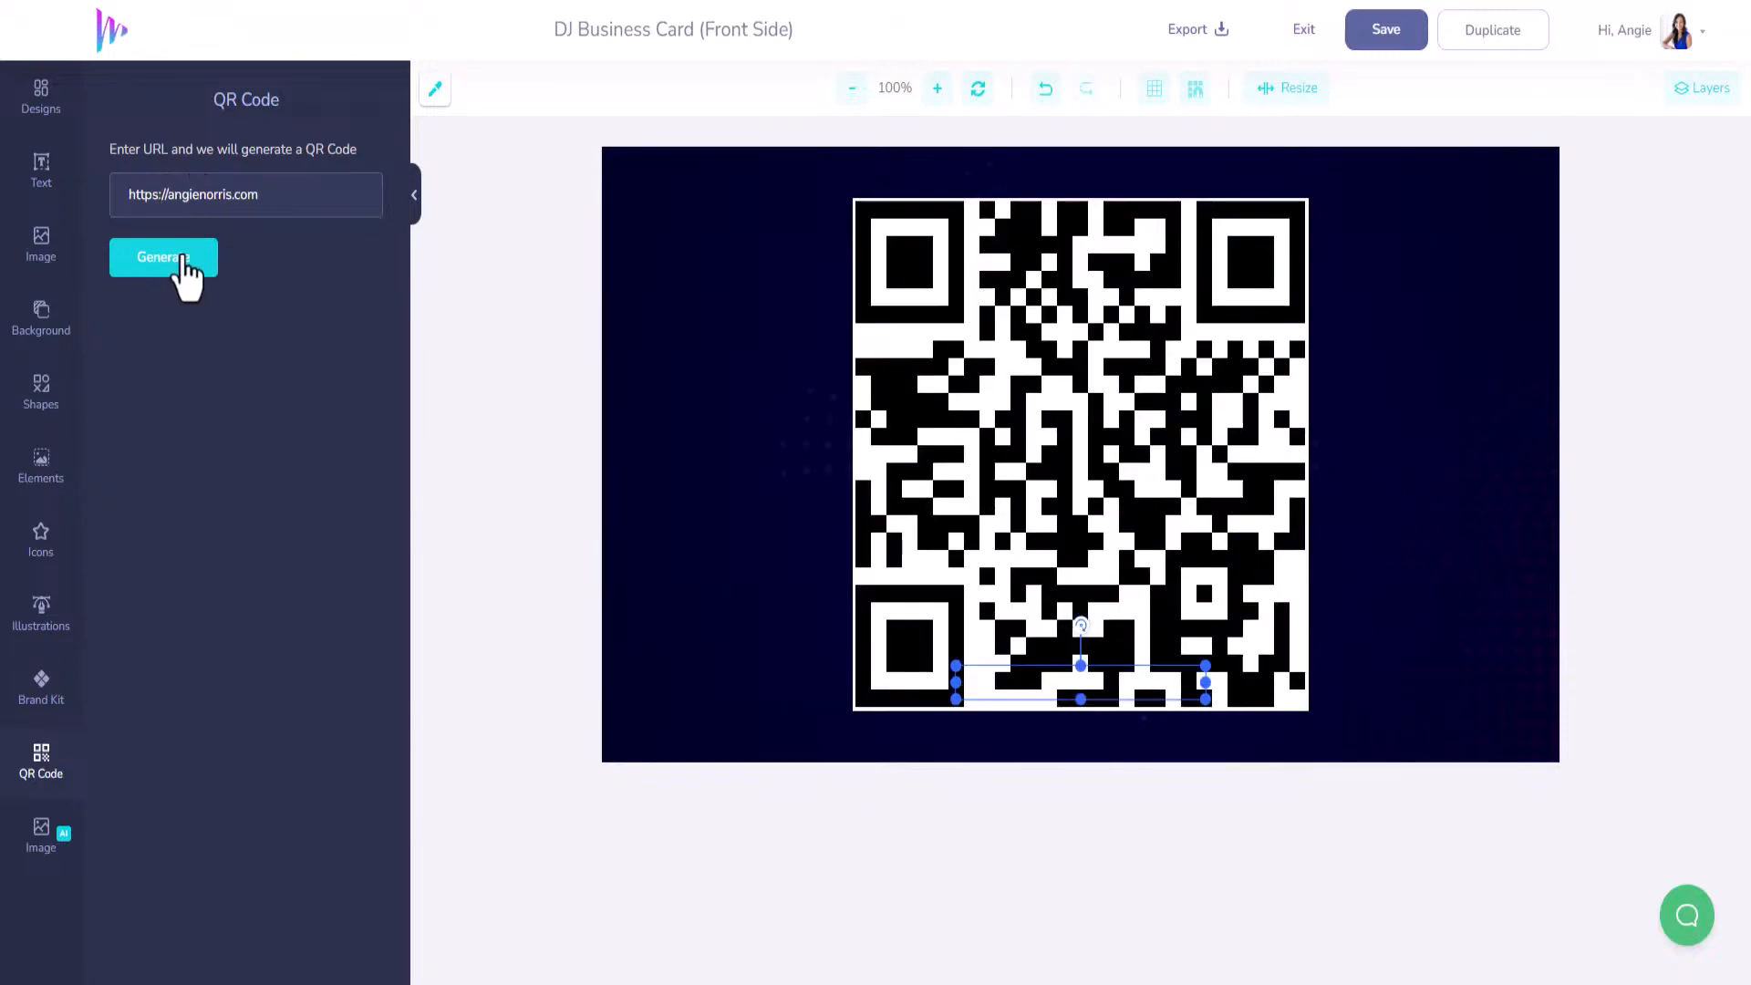
left_click(1179, 298)
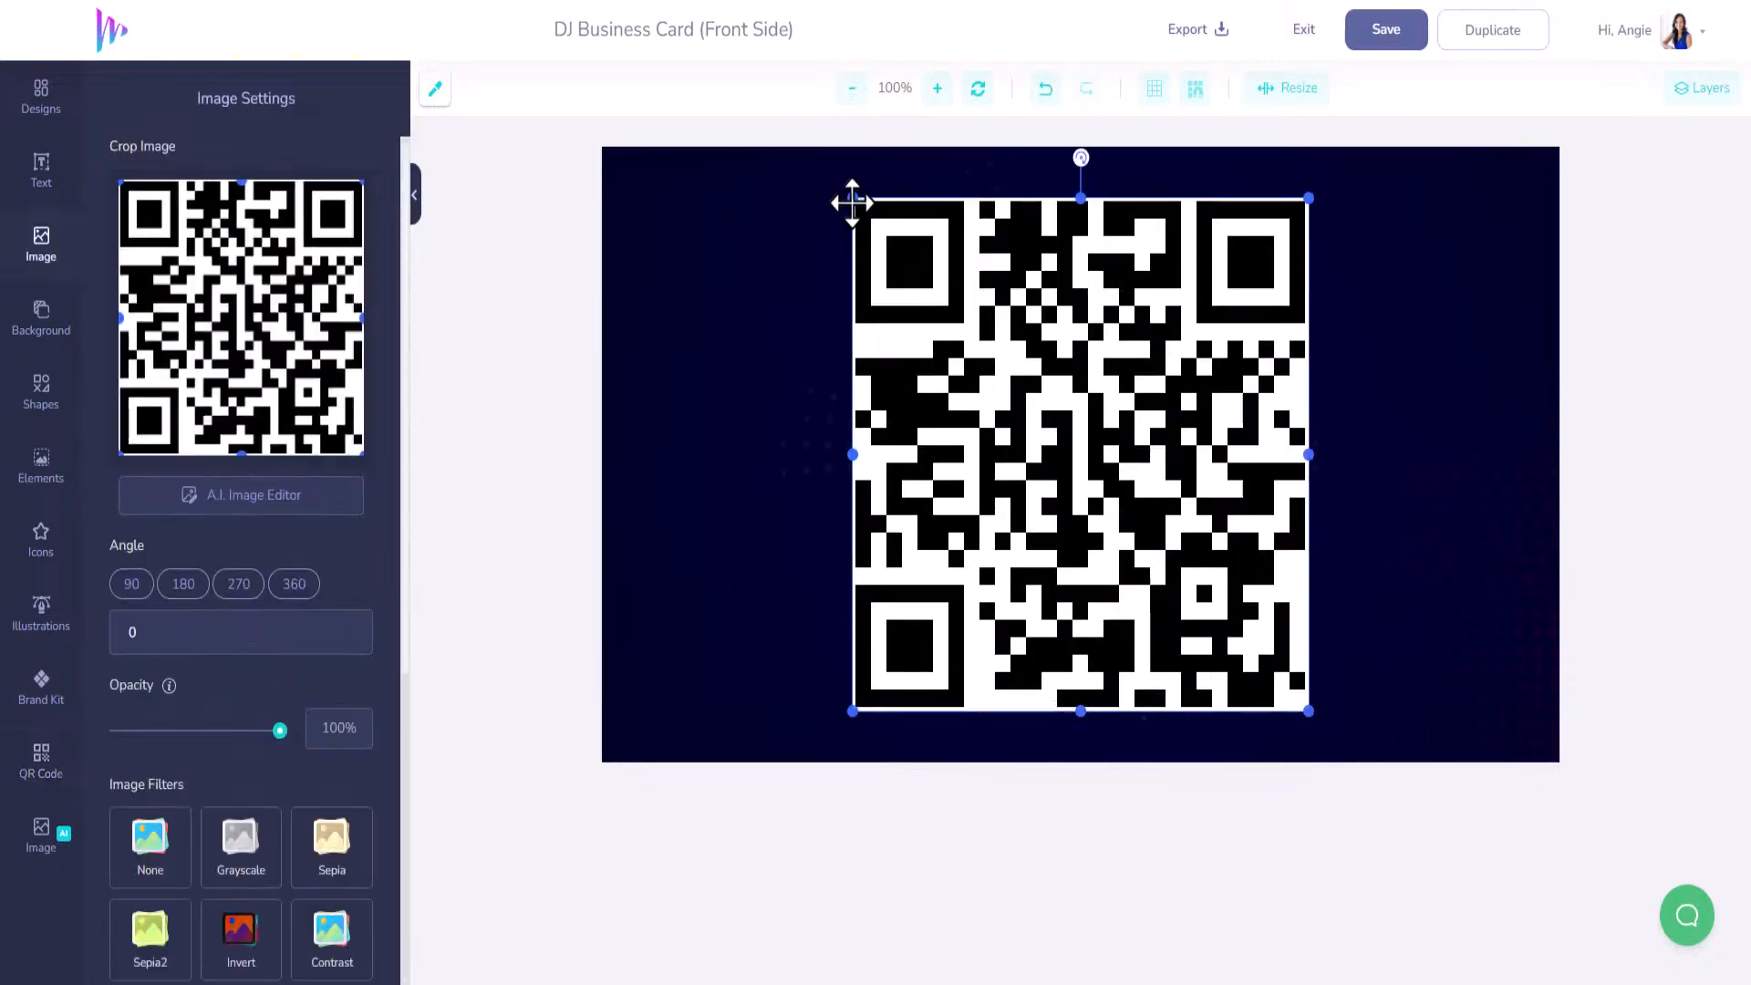
left_click_drag(853, 201, 1137, 501)
left_click_drag(1184, 613, 987, 369)
left_click_drag(1111, 463, 1185, 547)
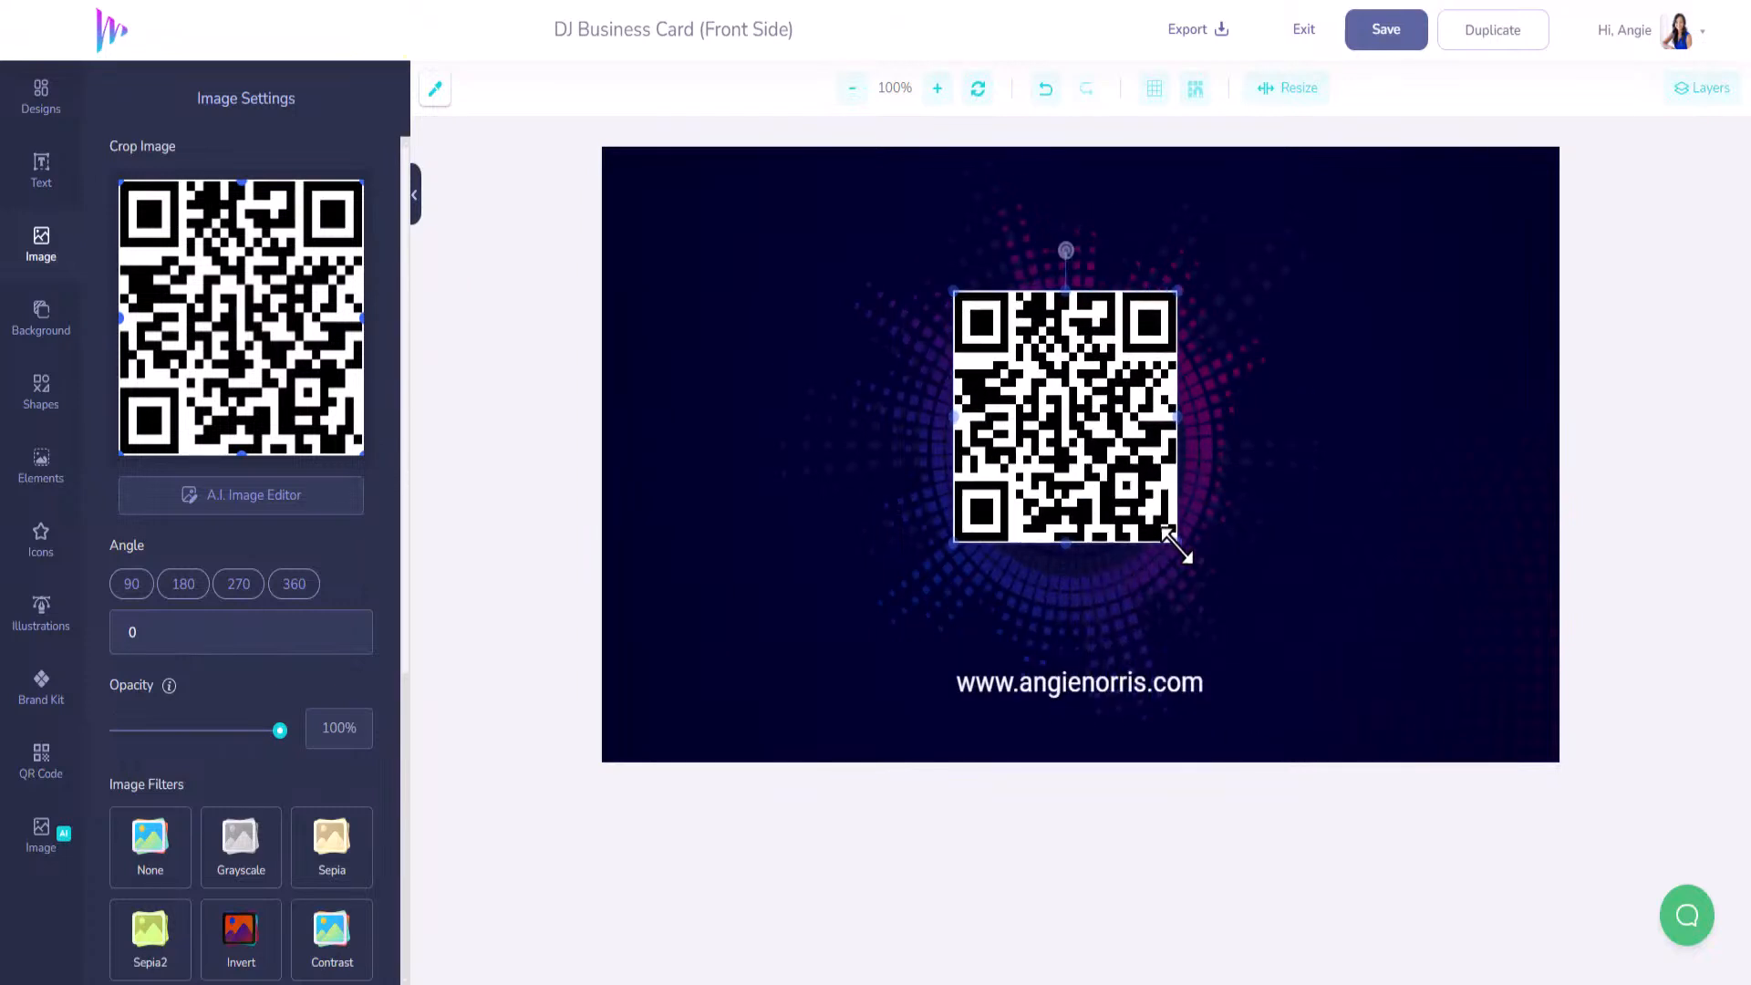
left_click_drag(1107, 412, 1108, 444)
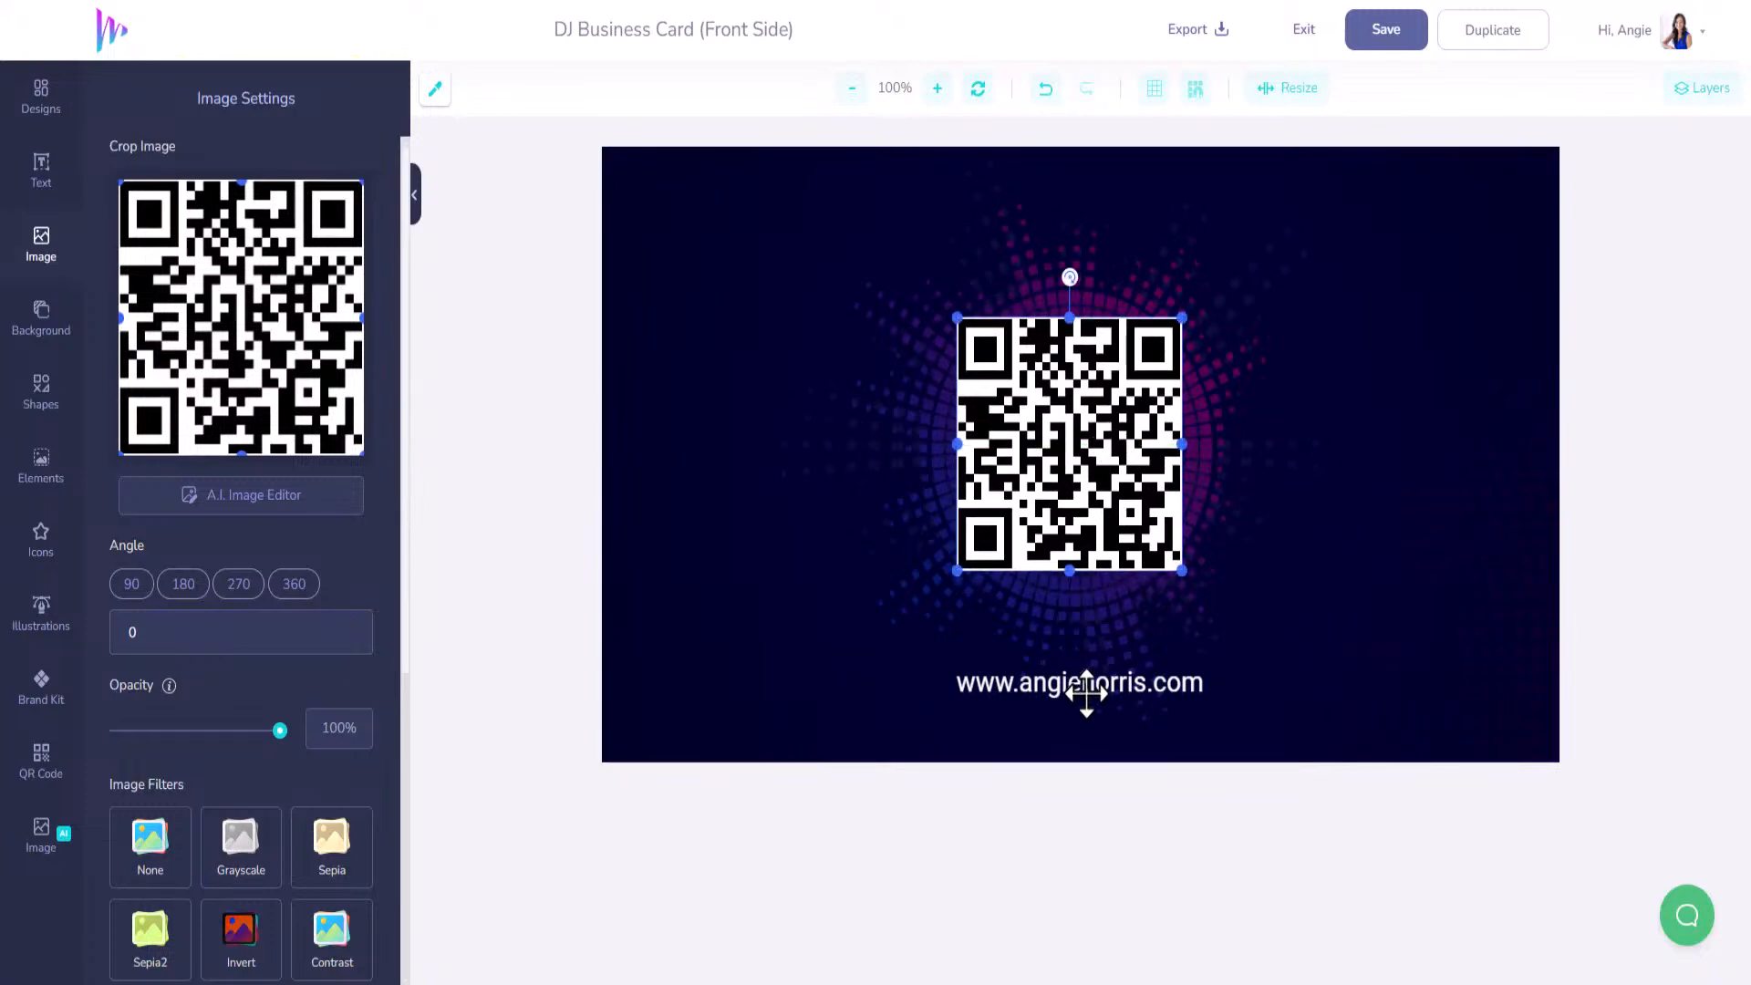
left_click(1086, 693)
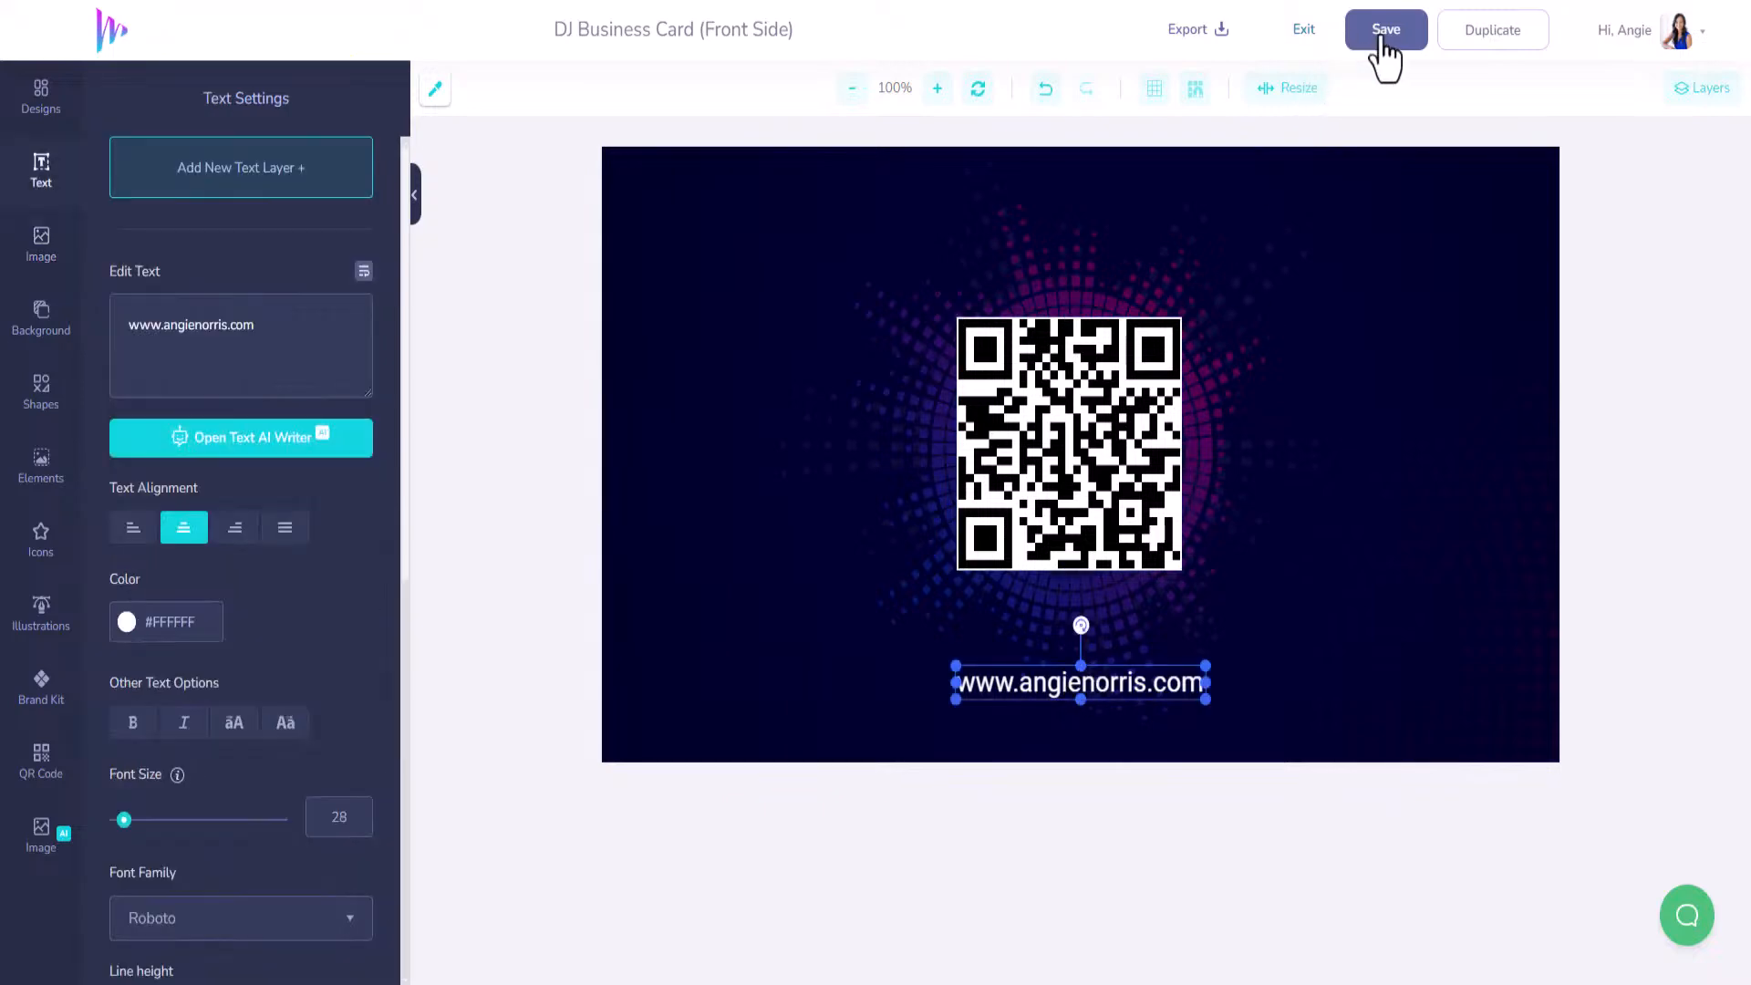
Save the business card and exit the editor to My Designs.
left_click(1384, 40)
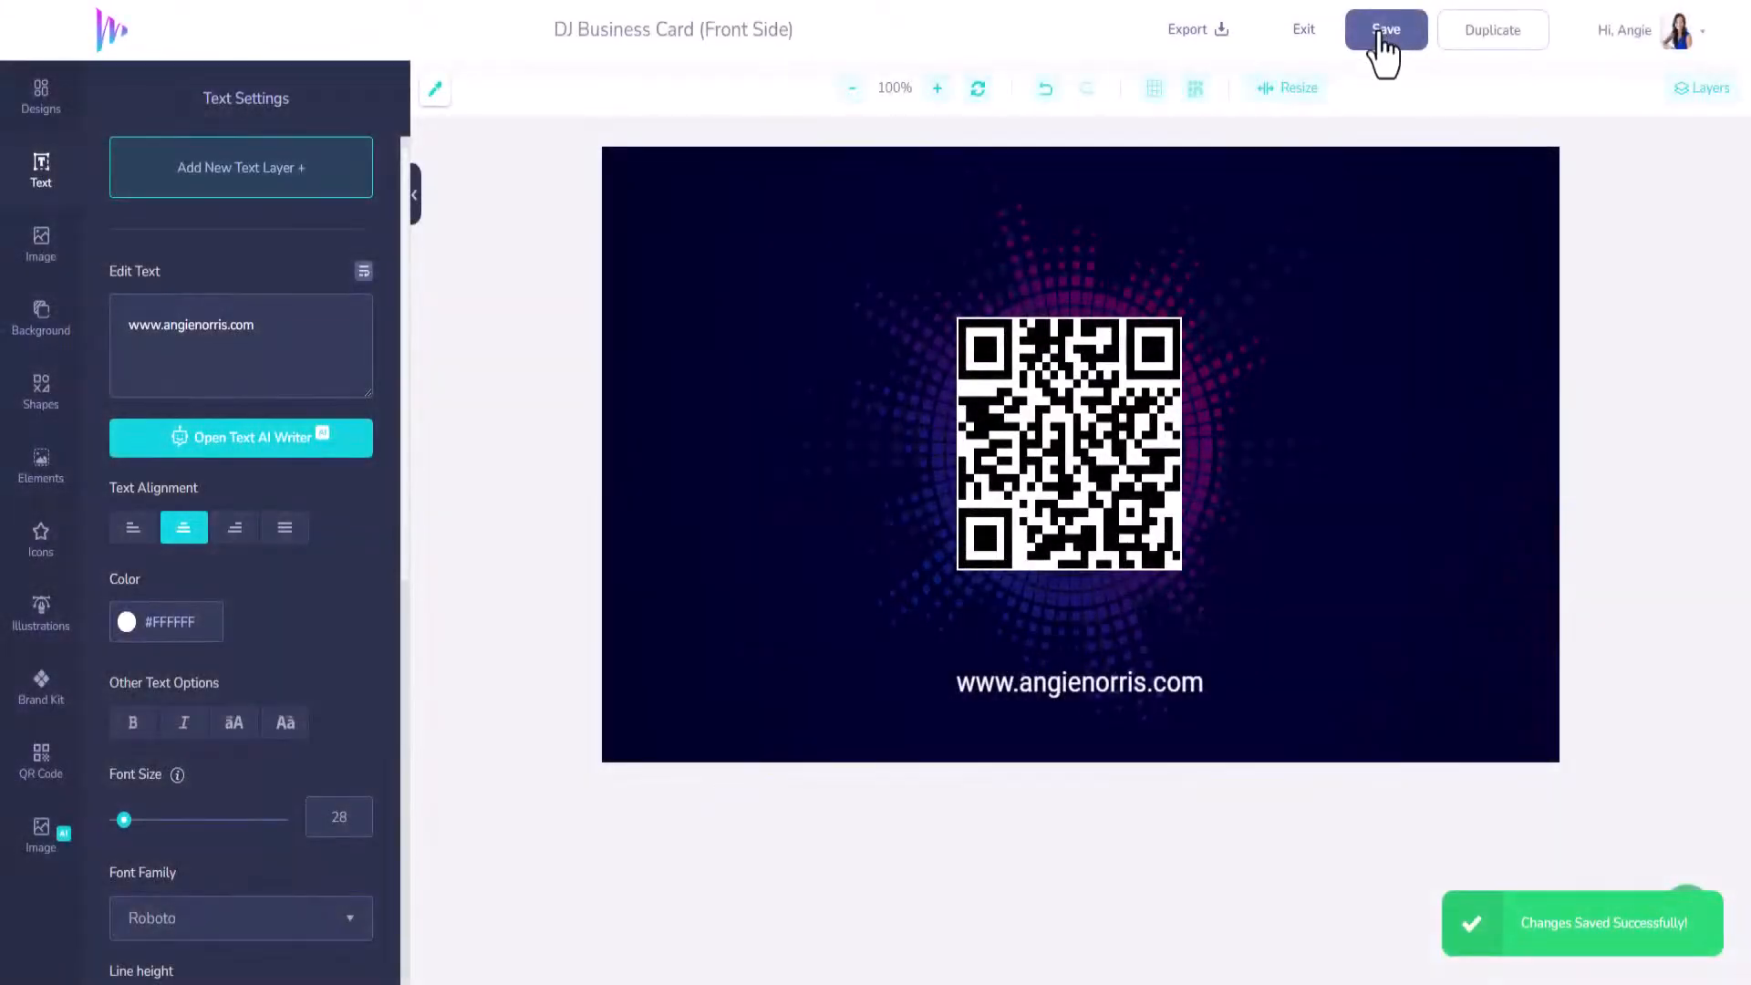
left_click(1306, 41)
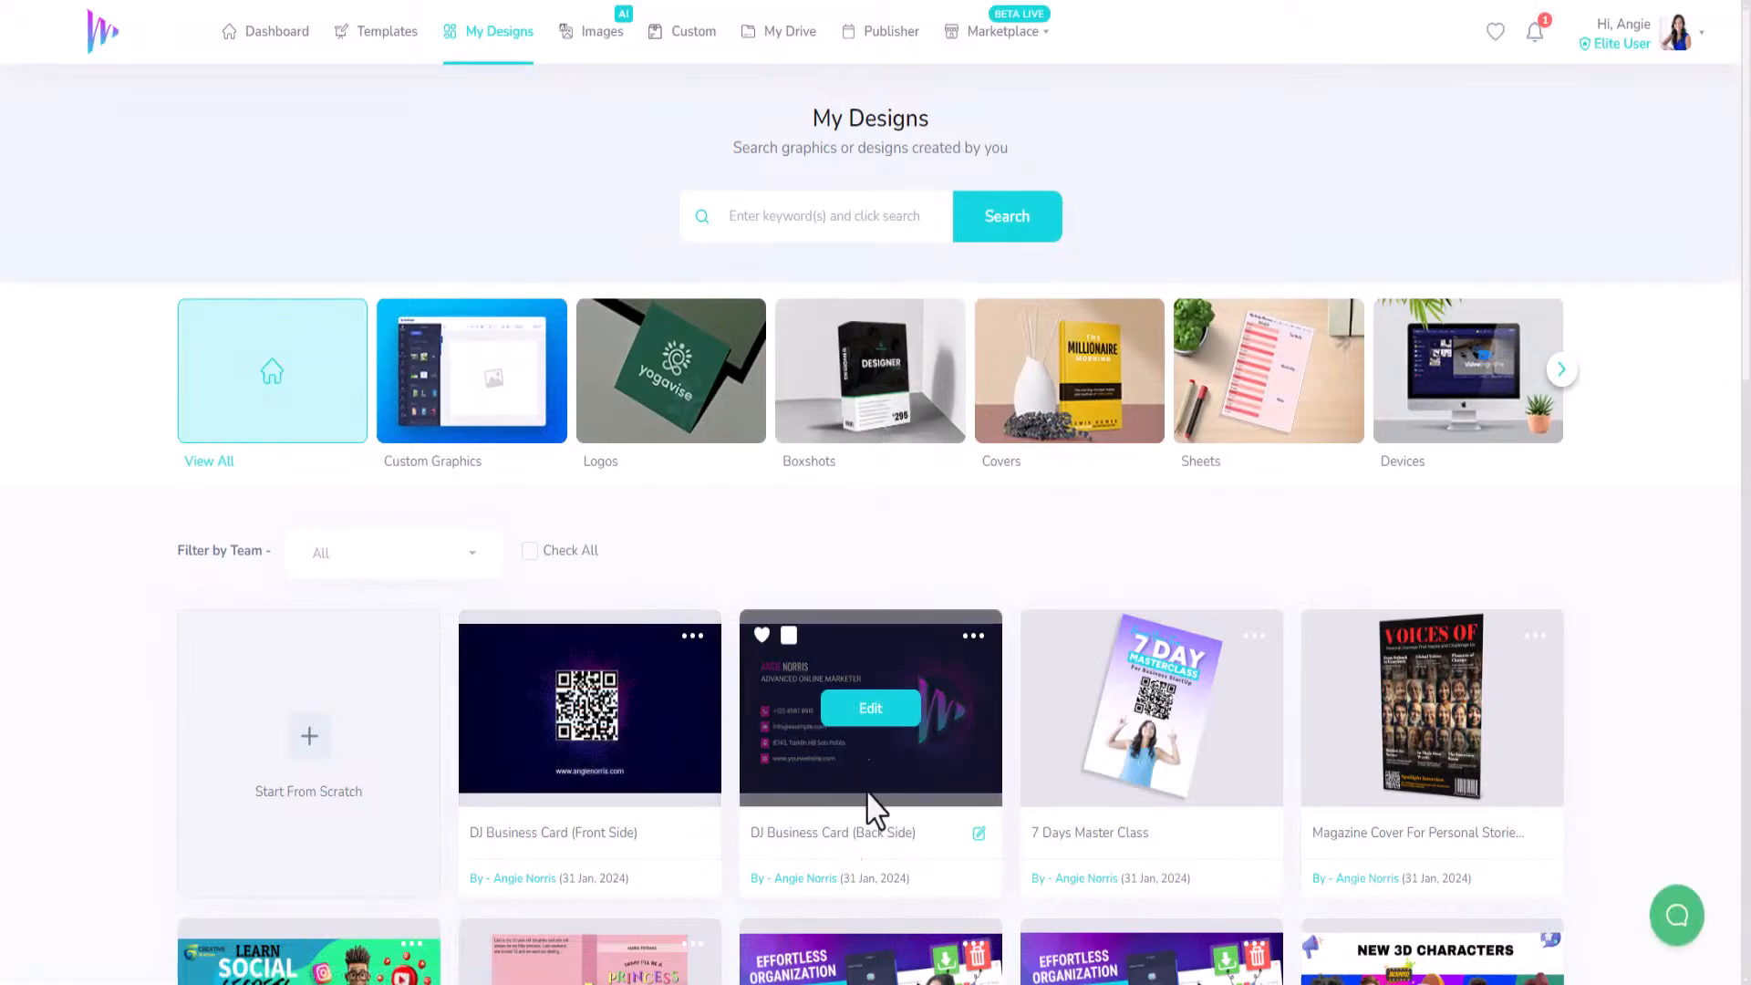
scroll(868, 715, "down", 5)
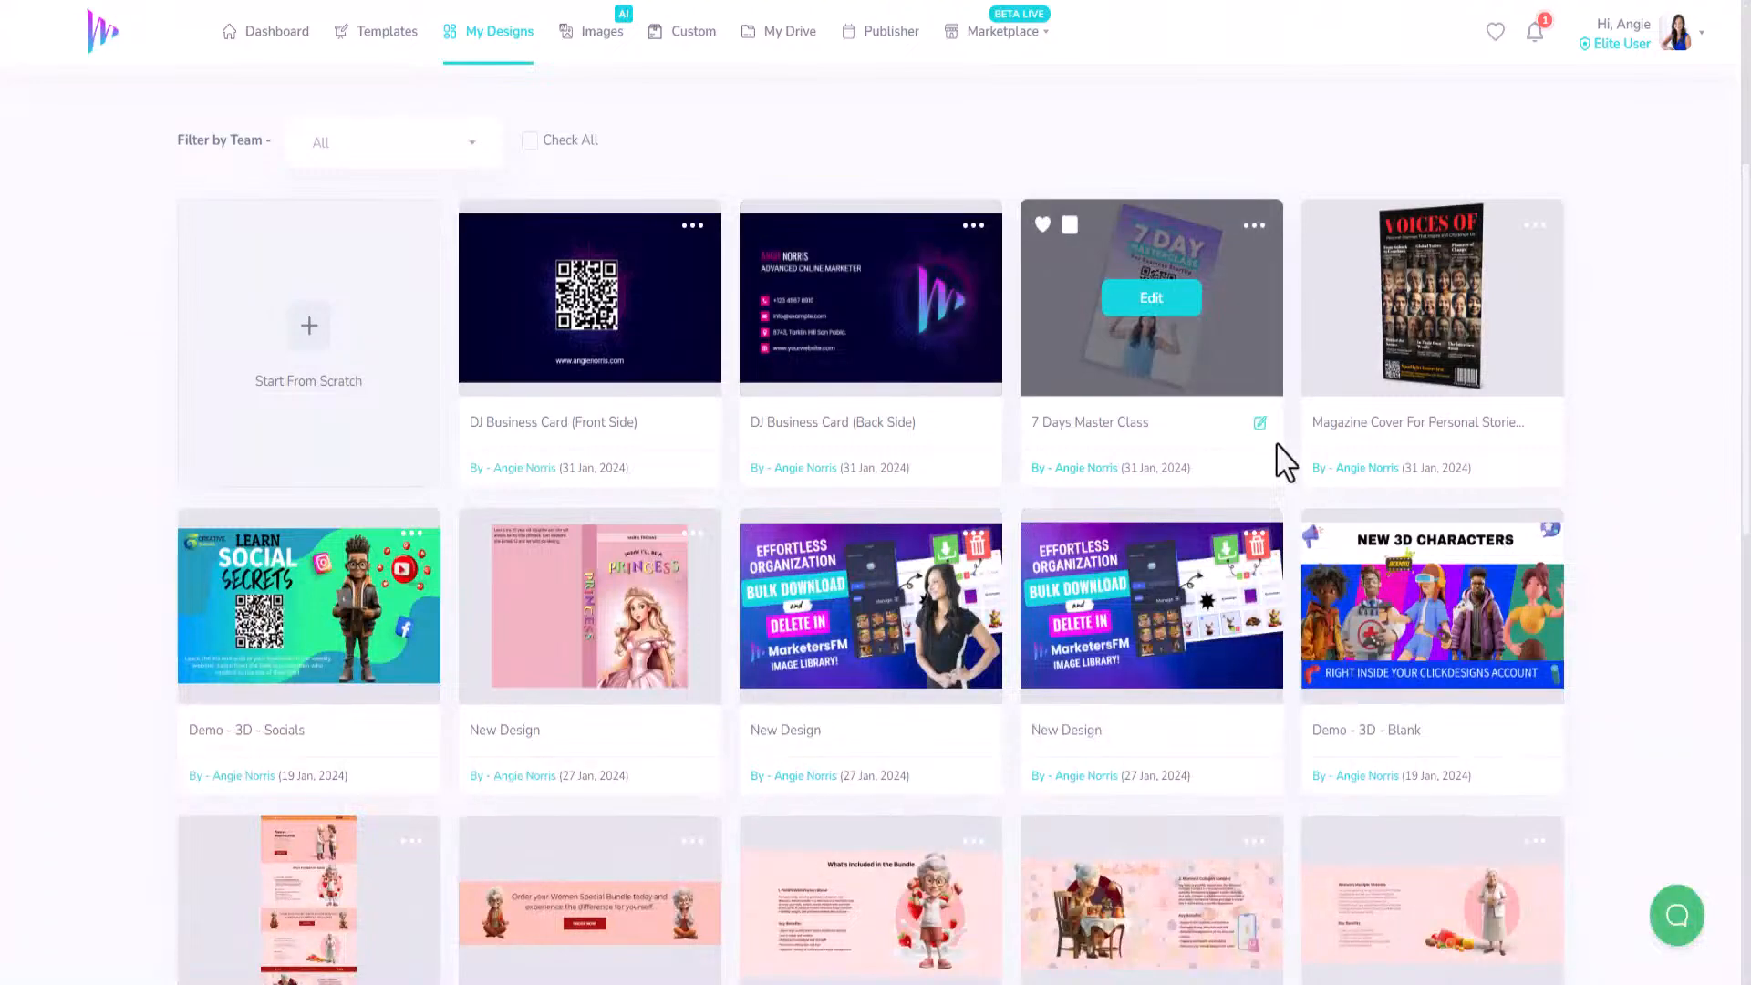
scroll(1179, 626, "up", 5)
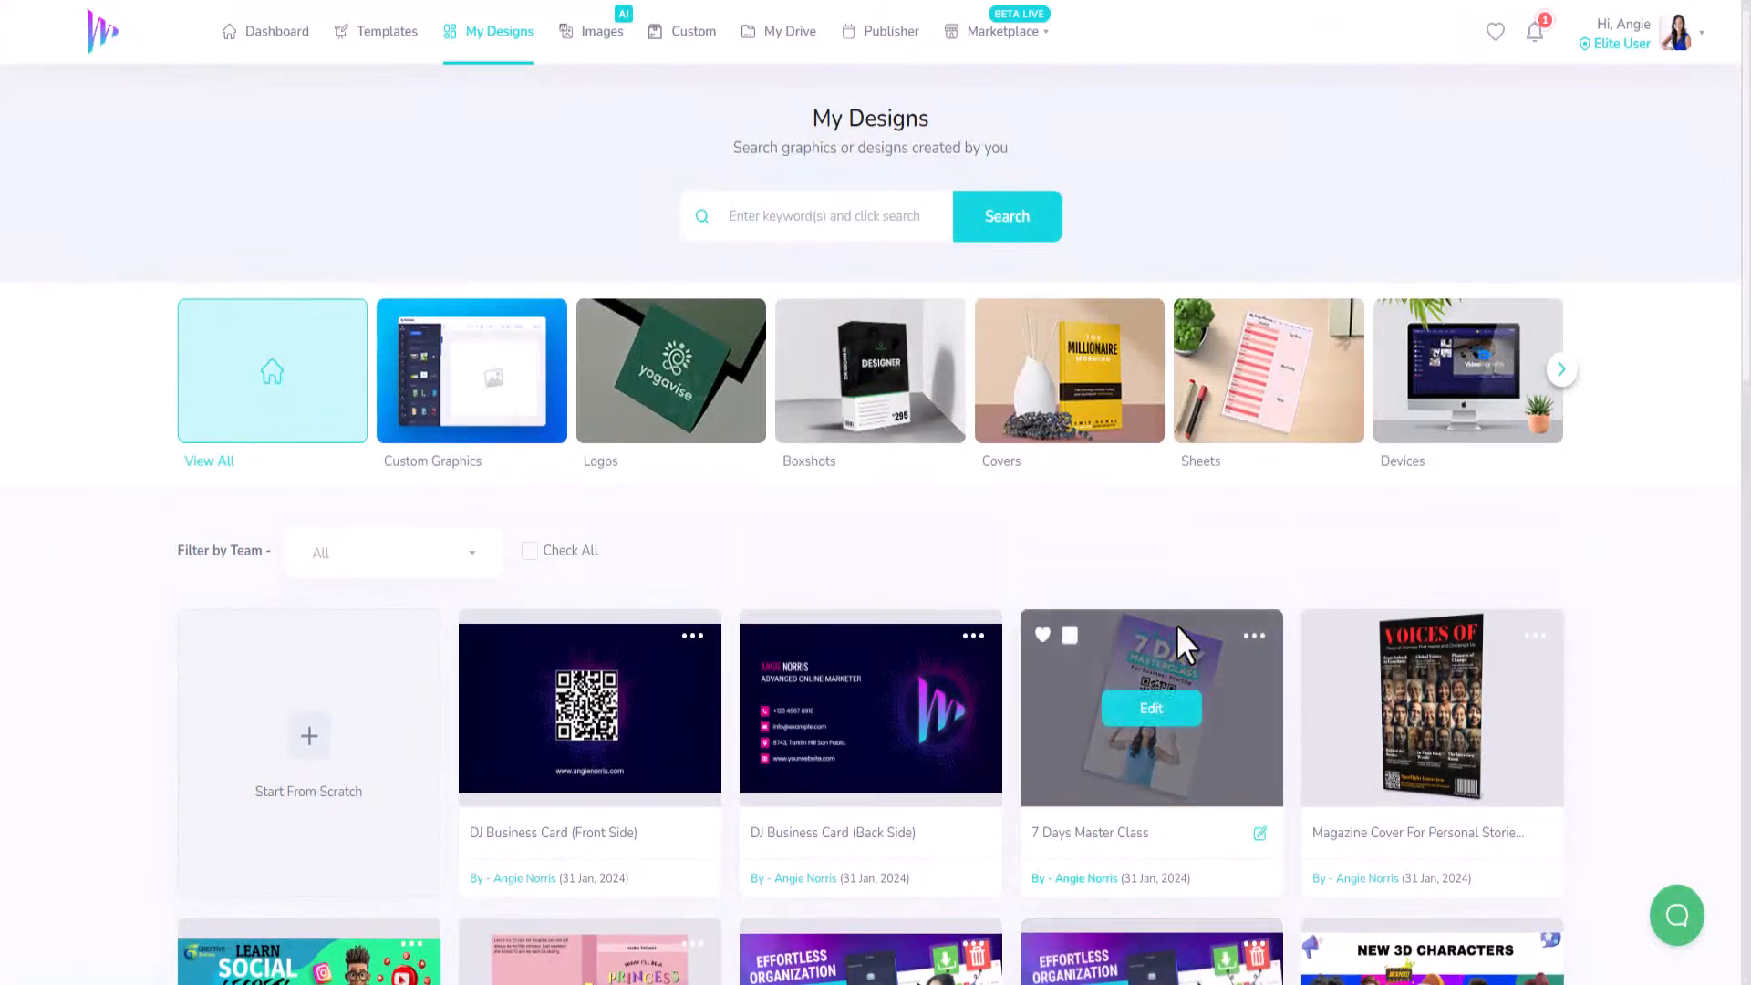
Page through the design categories and show the Marketing designs.
left_click(1562, 370)
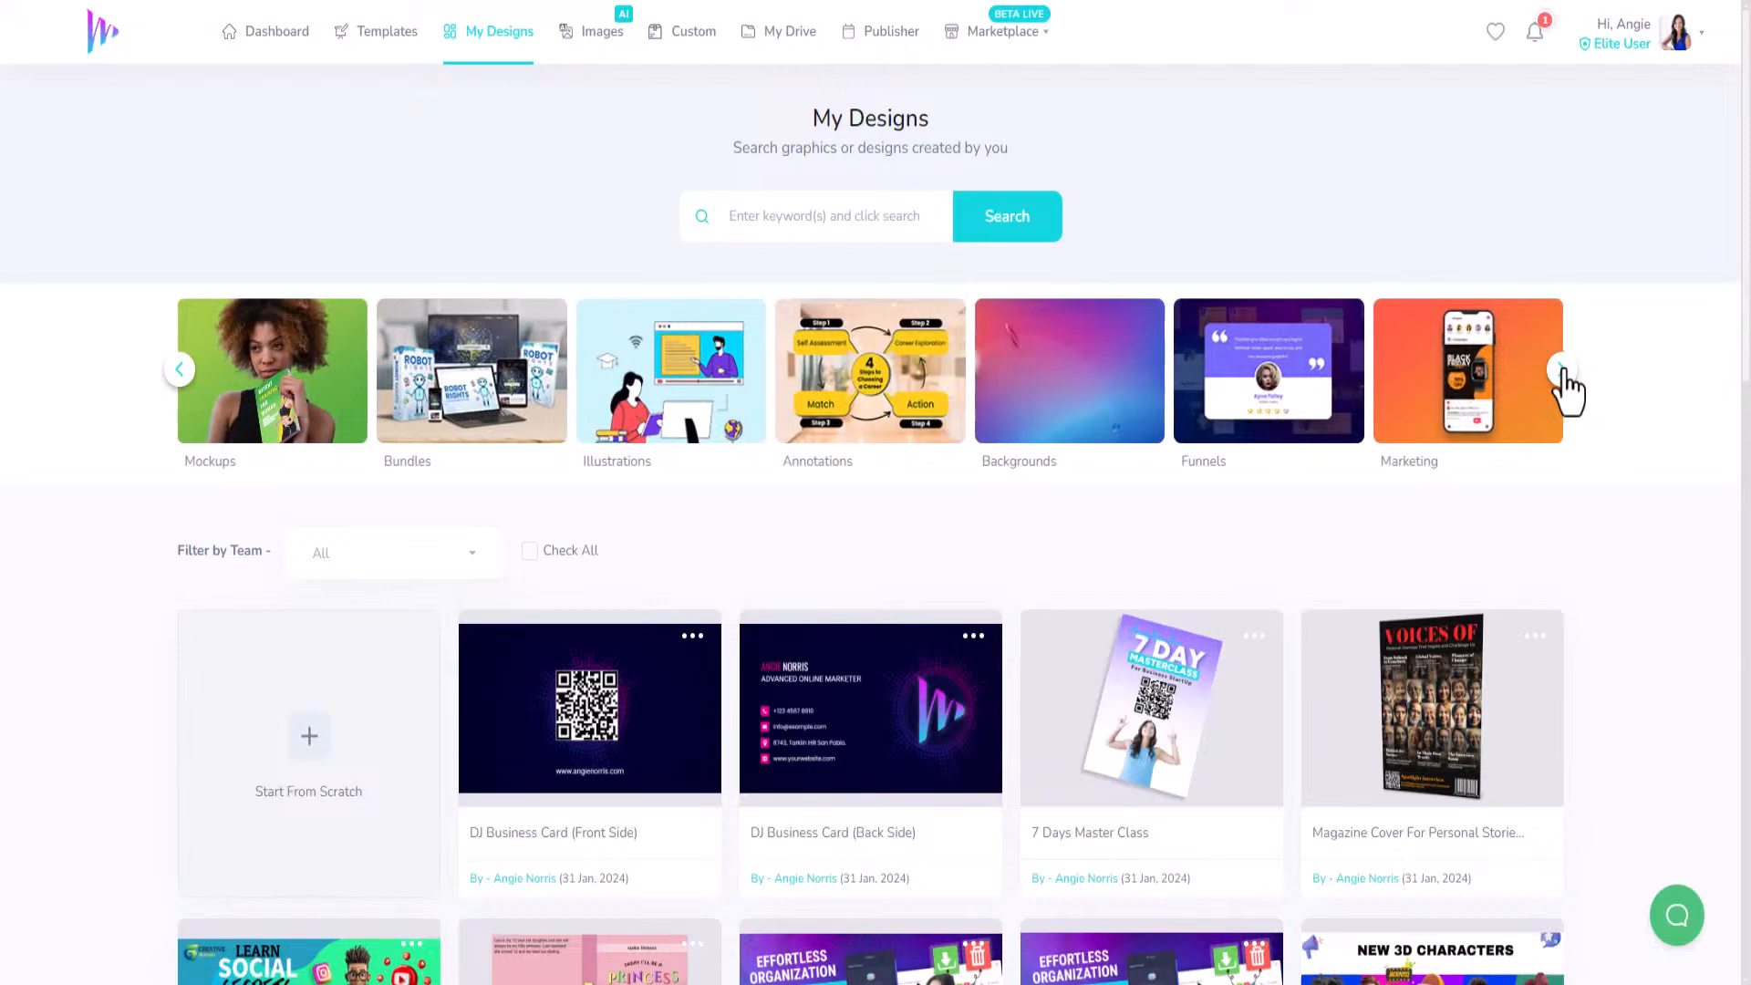
left_click(1564, 370)
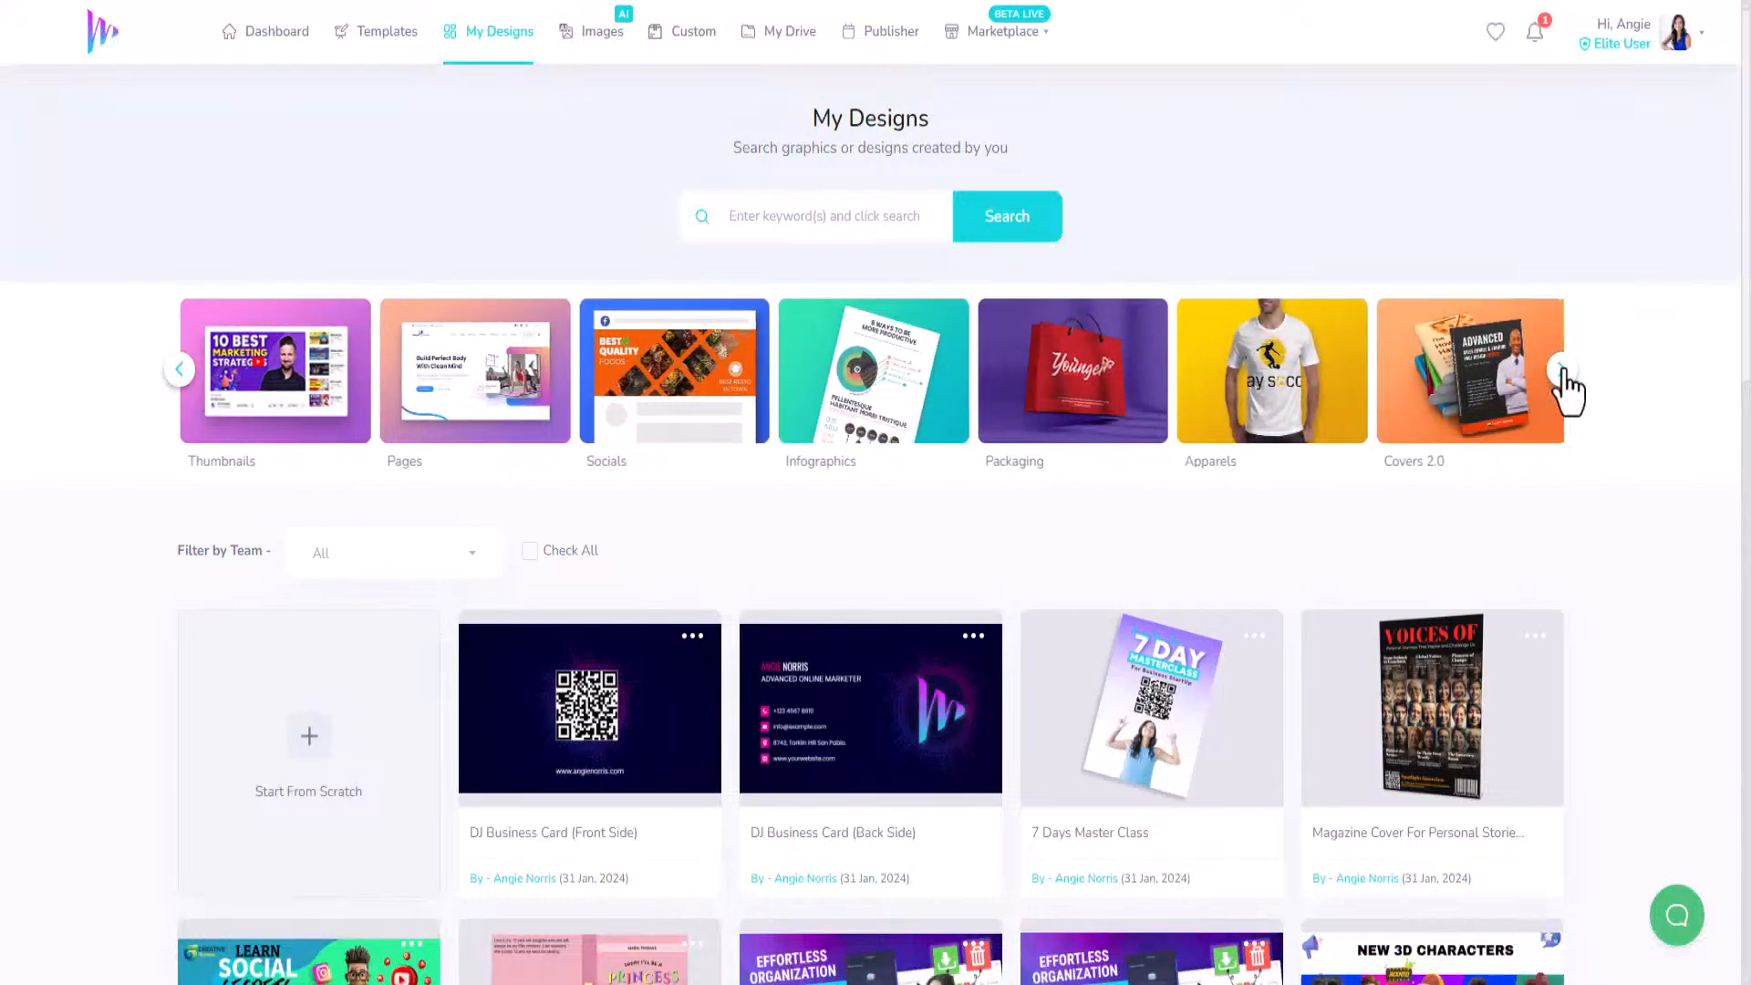
left_click(180, 373)
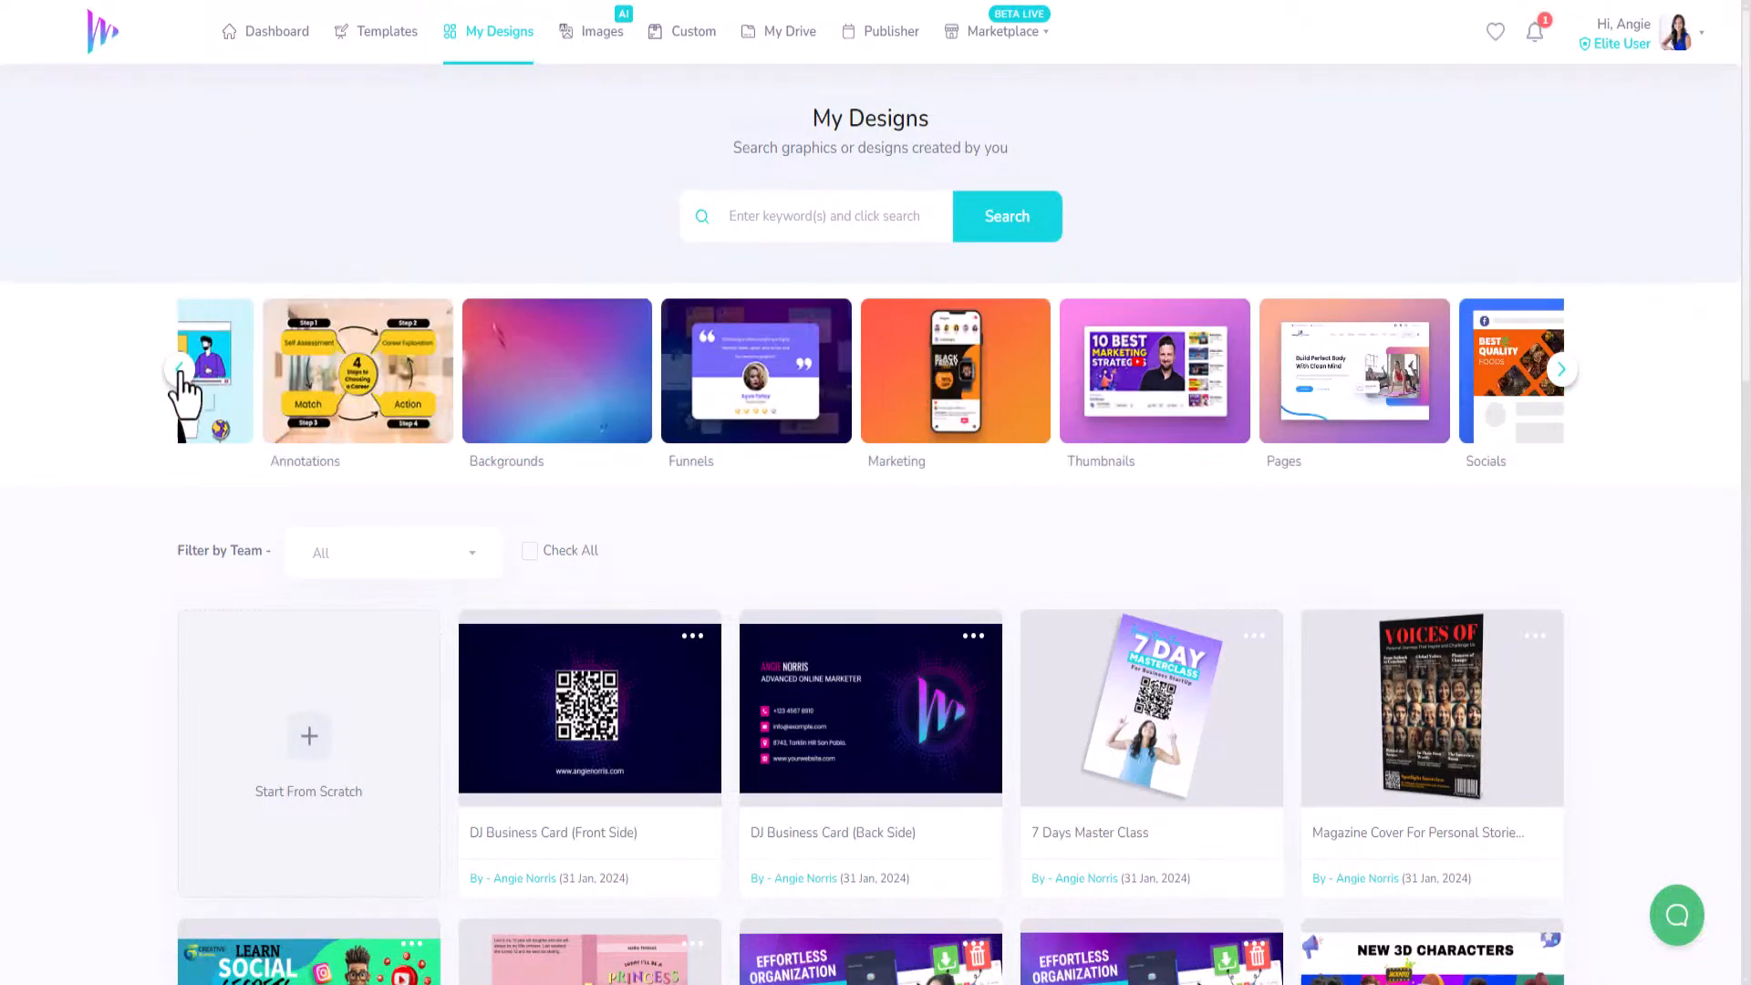
left_click(1446, 371)
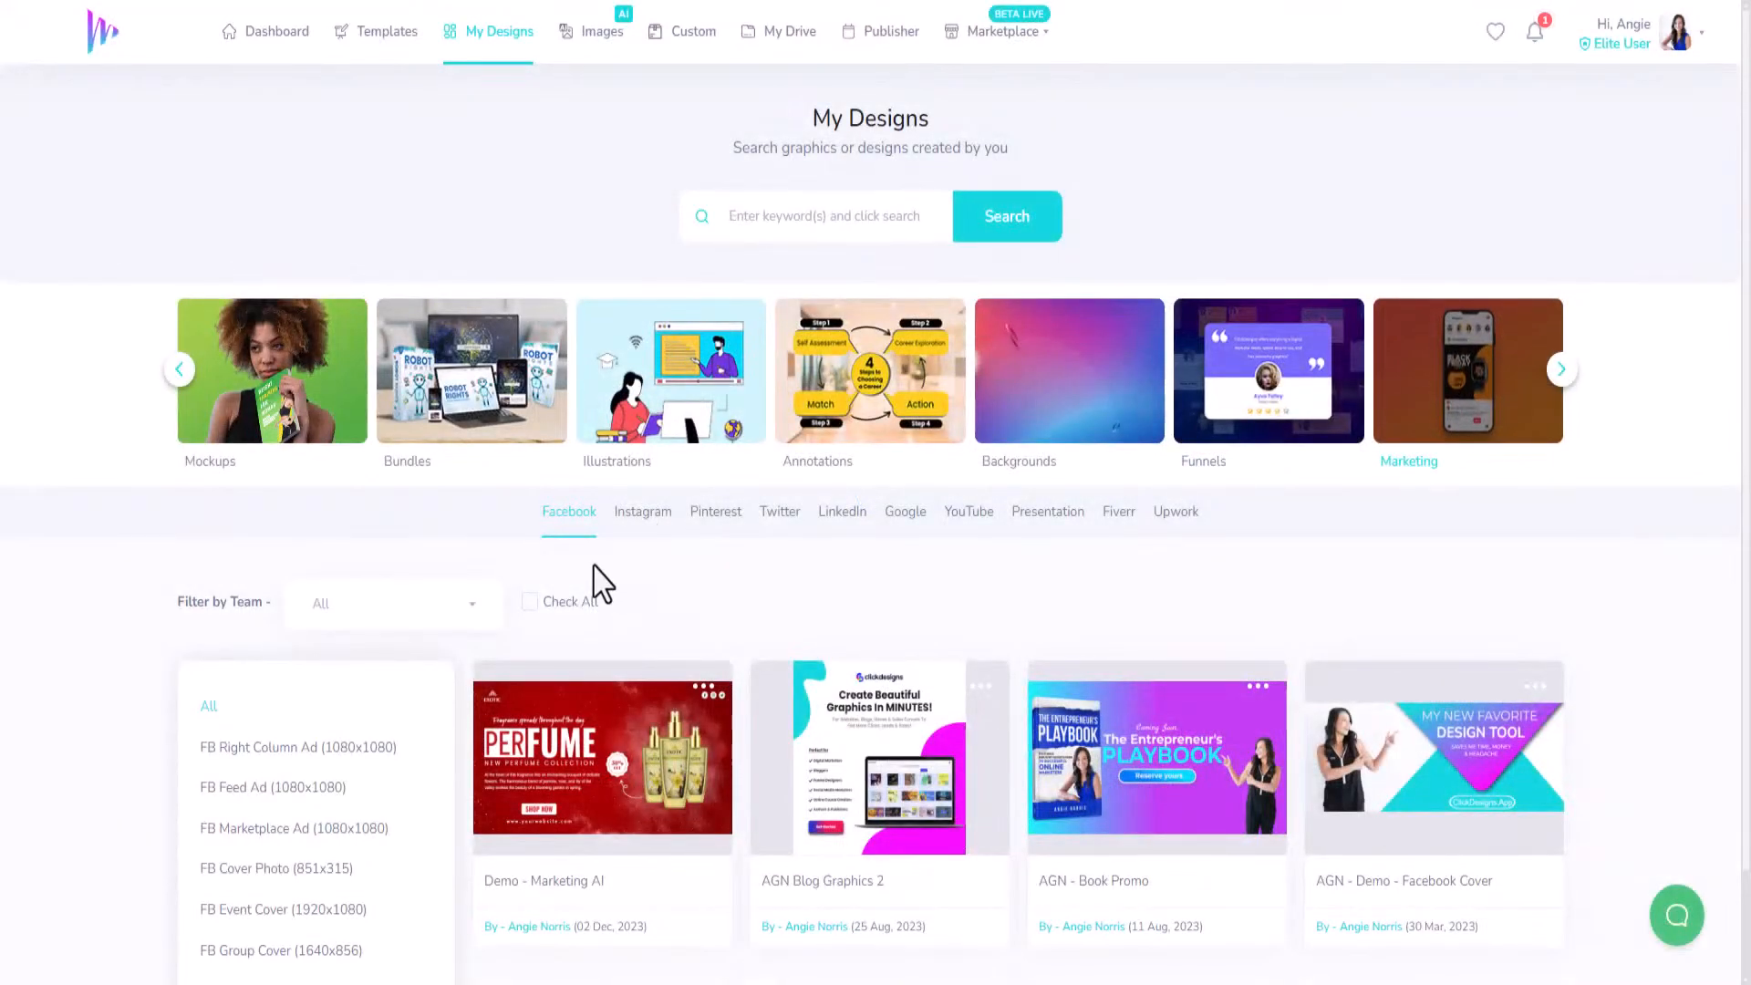
scroll(598, 570, "down", 1)
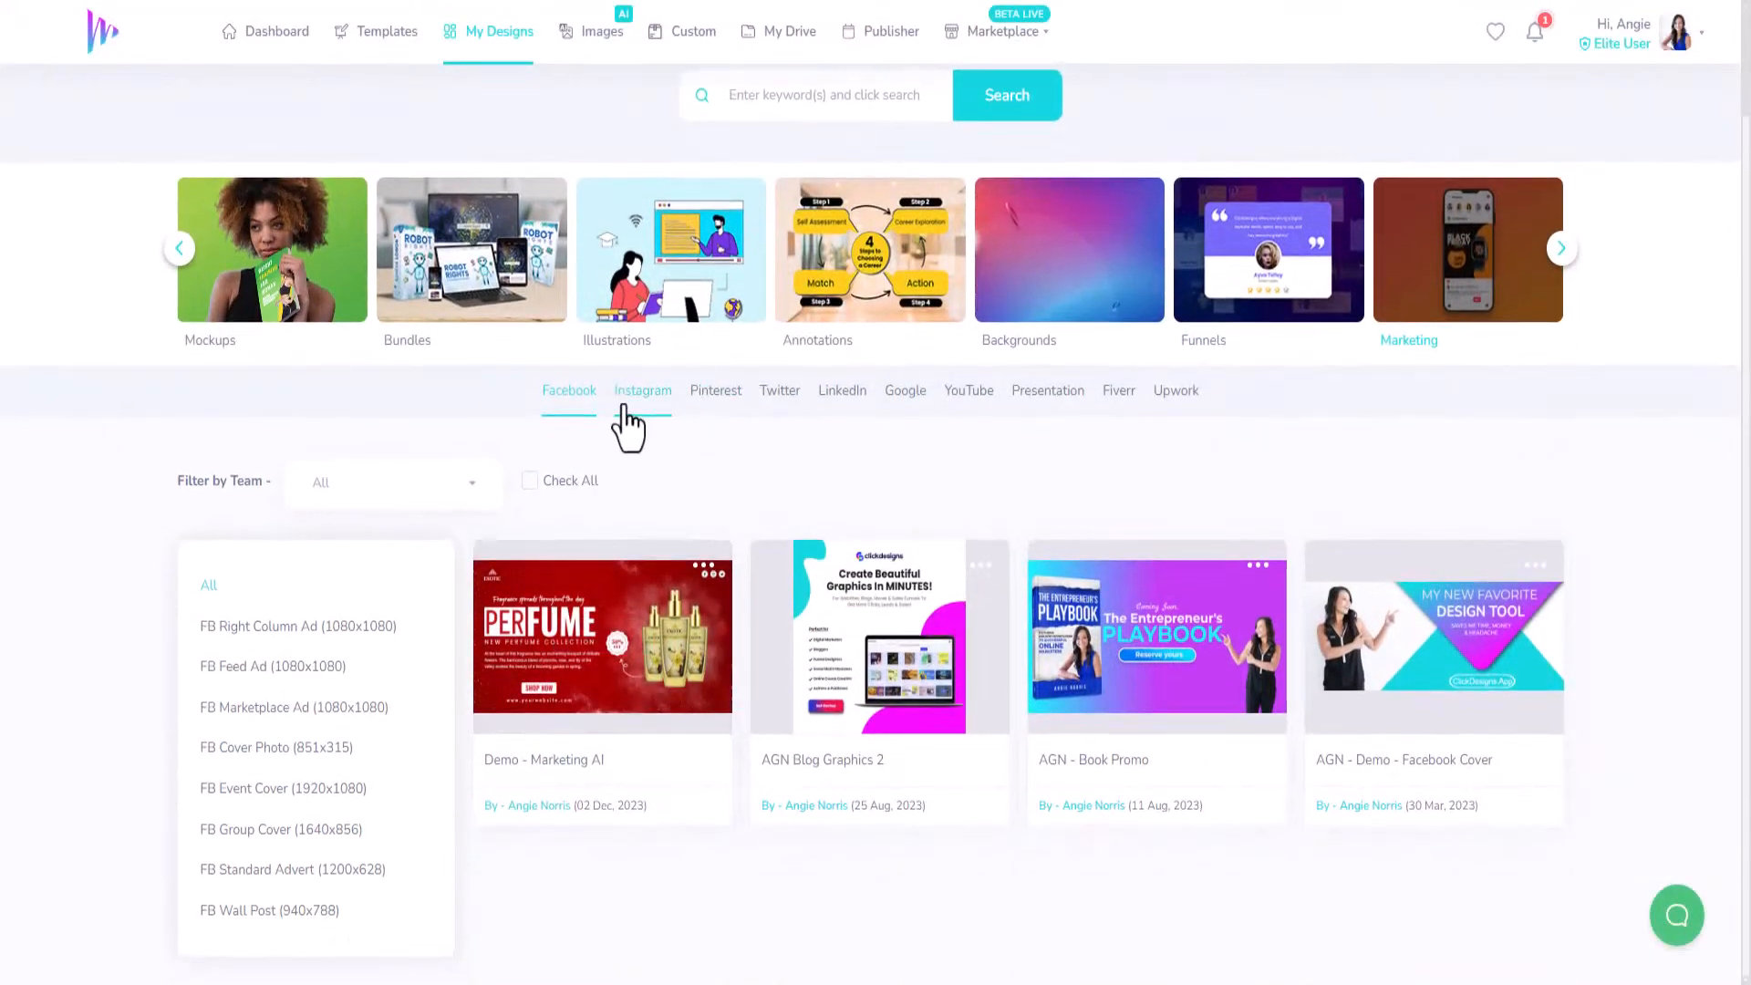
mouse_move(898, 639)
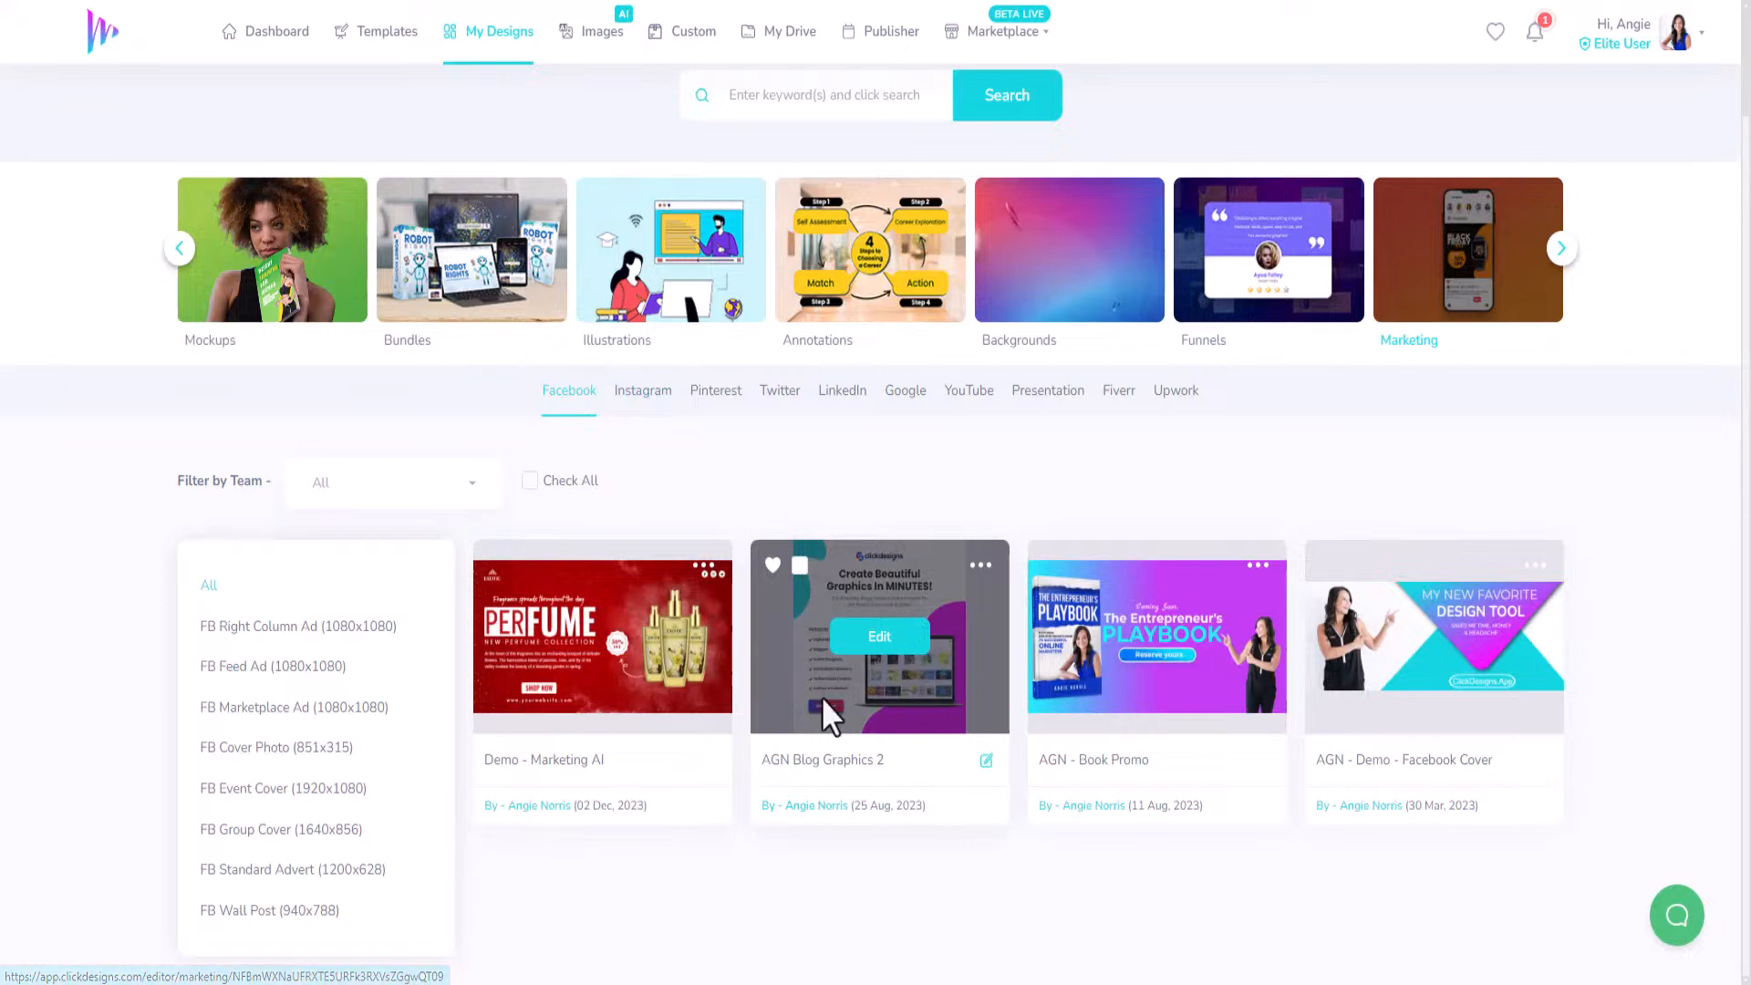
Open AGN Blog Graphics 2 in the editor and zoom out to 80%.
left_click(896, 644)
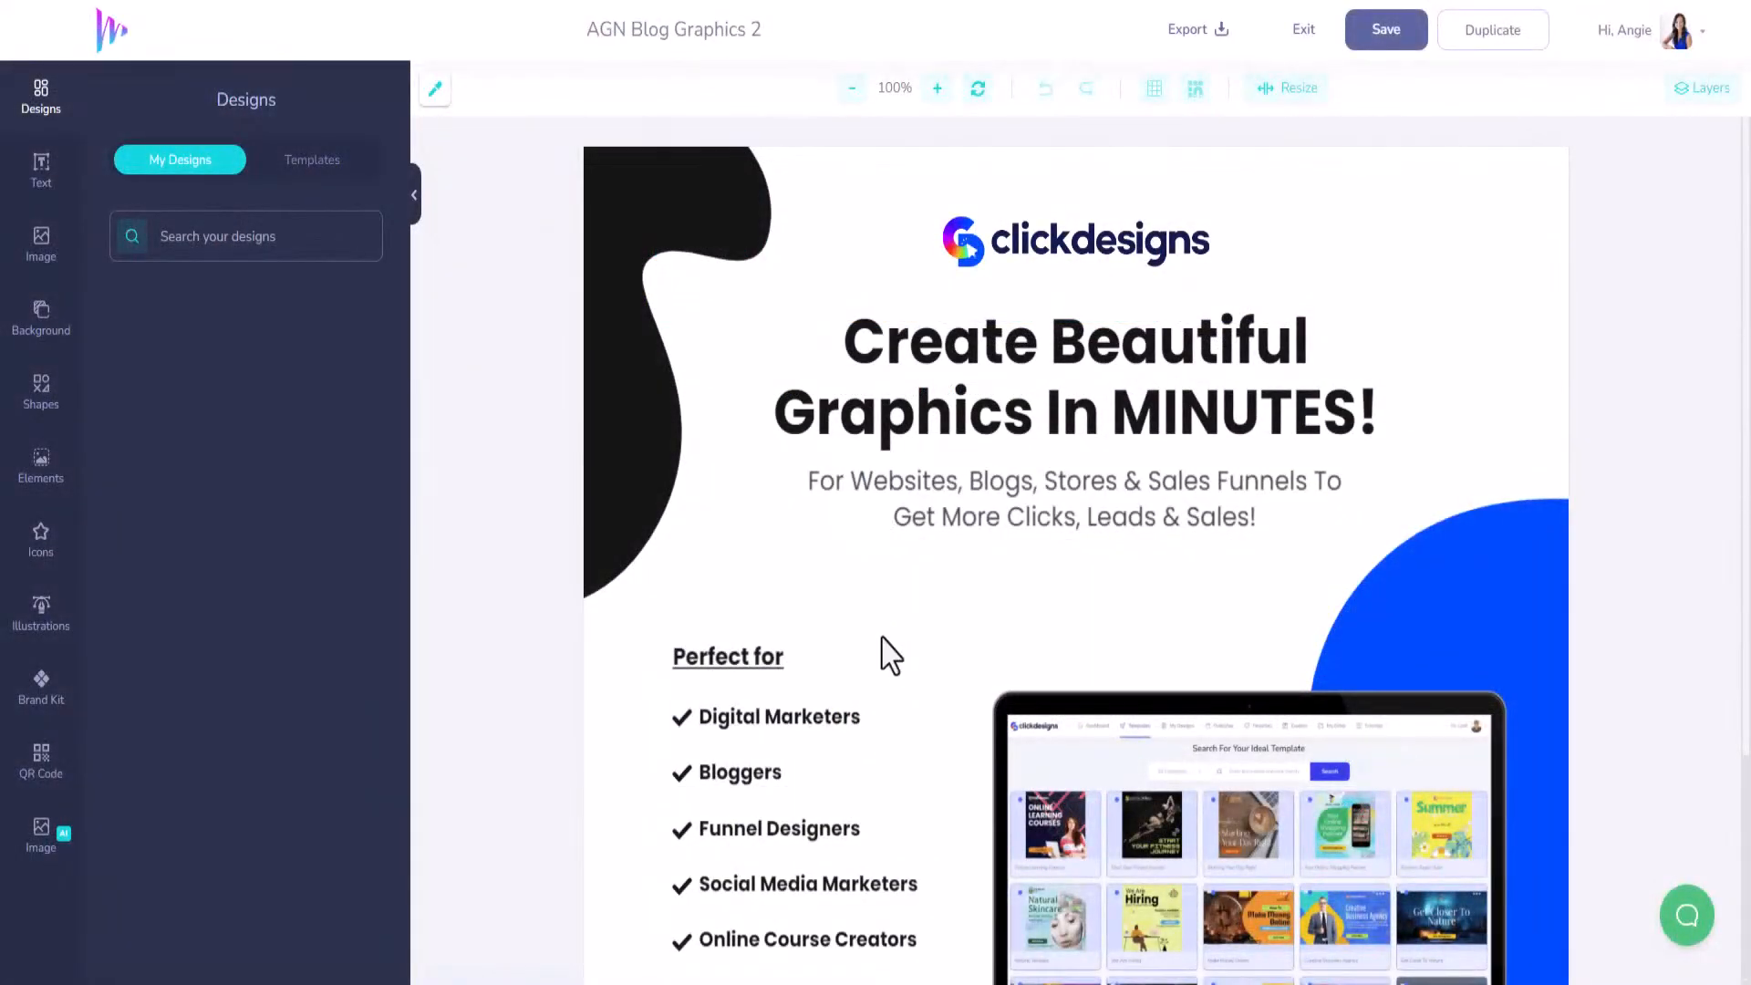
scroll(939, 548, "down", 3)
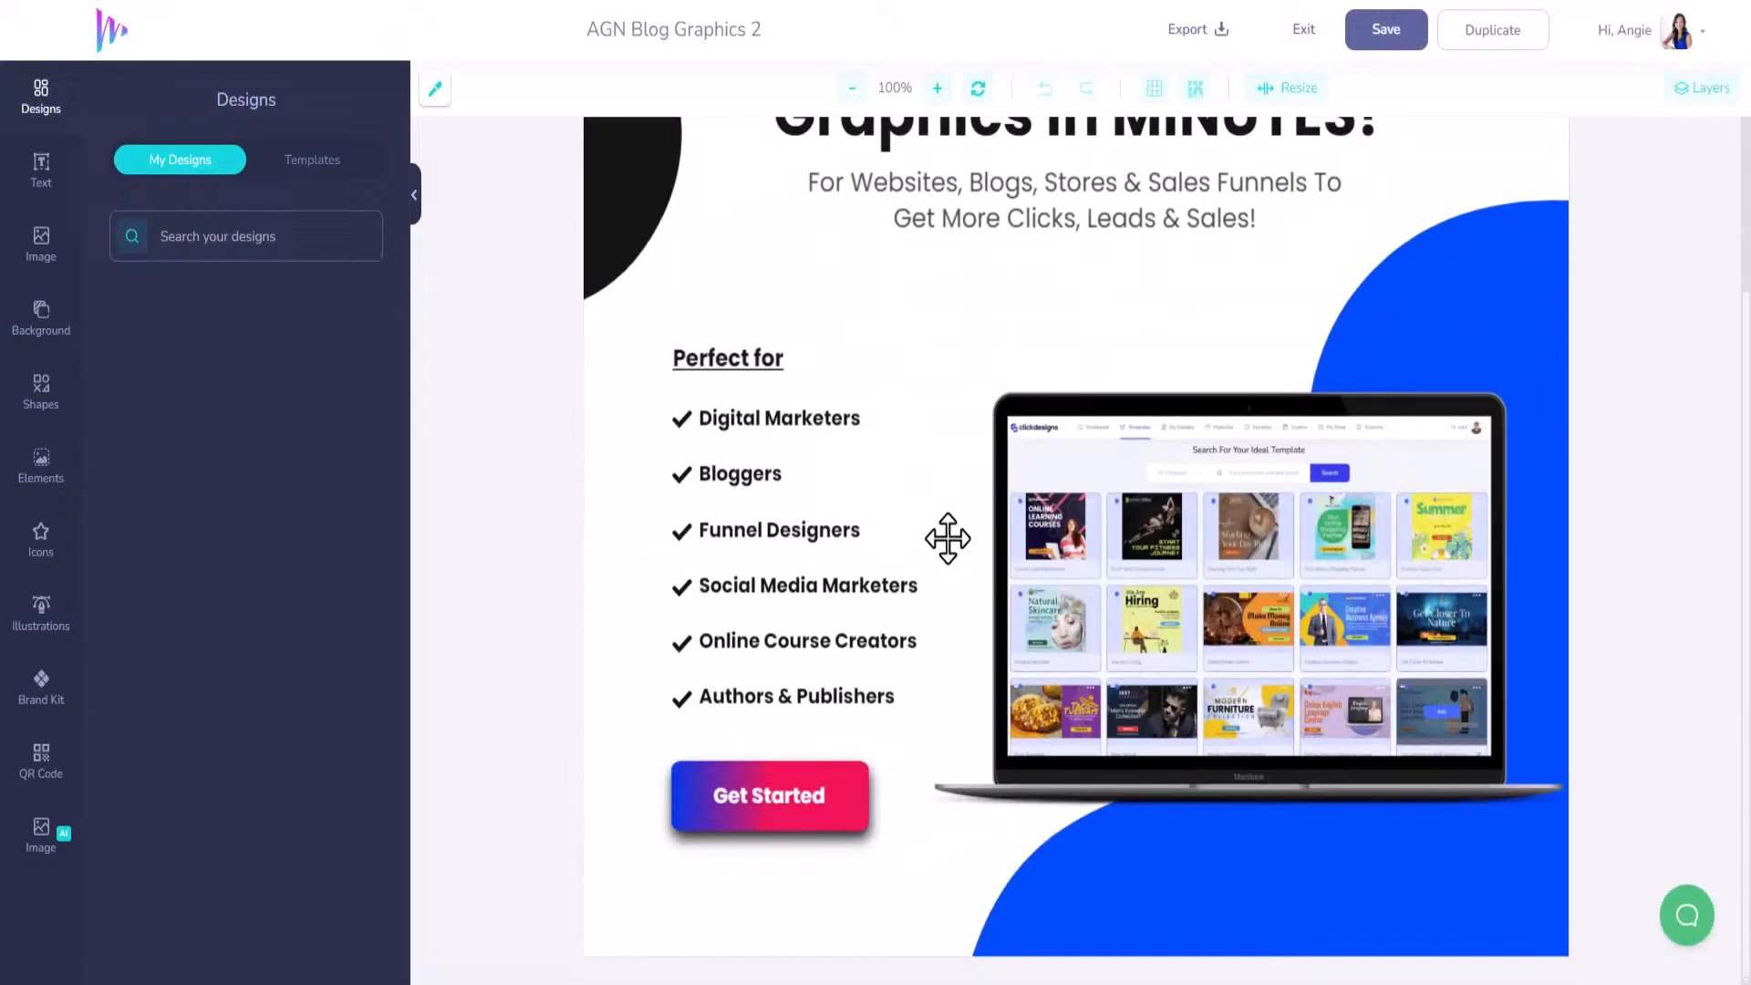
left_click(852, 89)
left_click(852, 88)
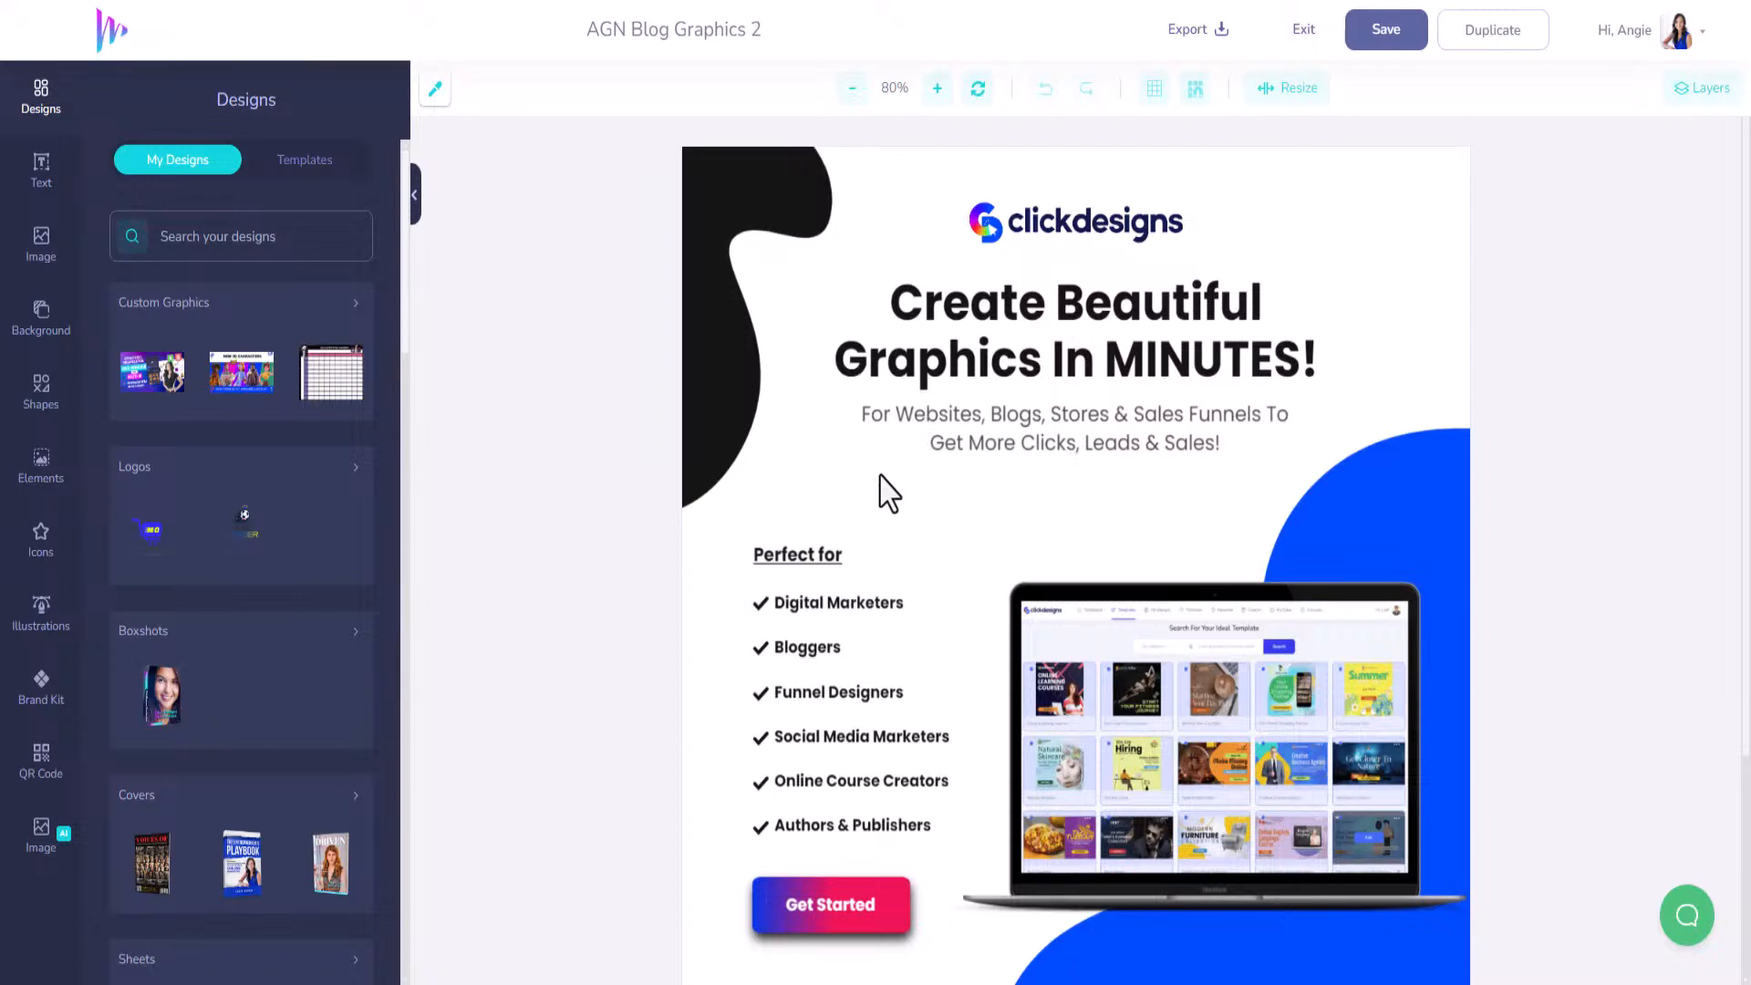
left_click(43, 767)
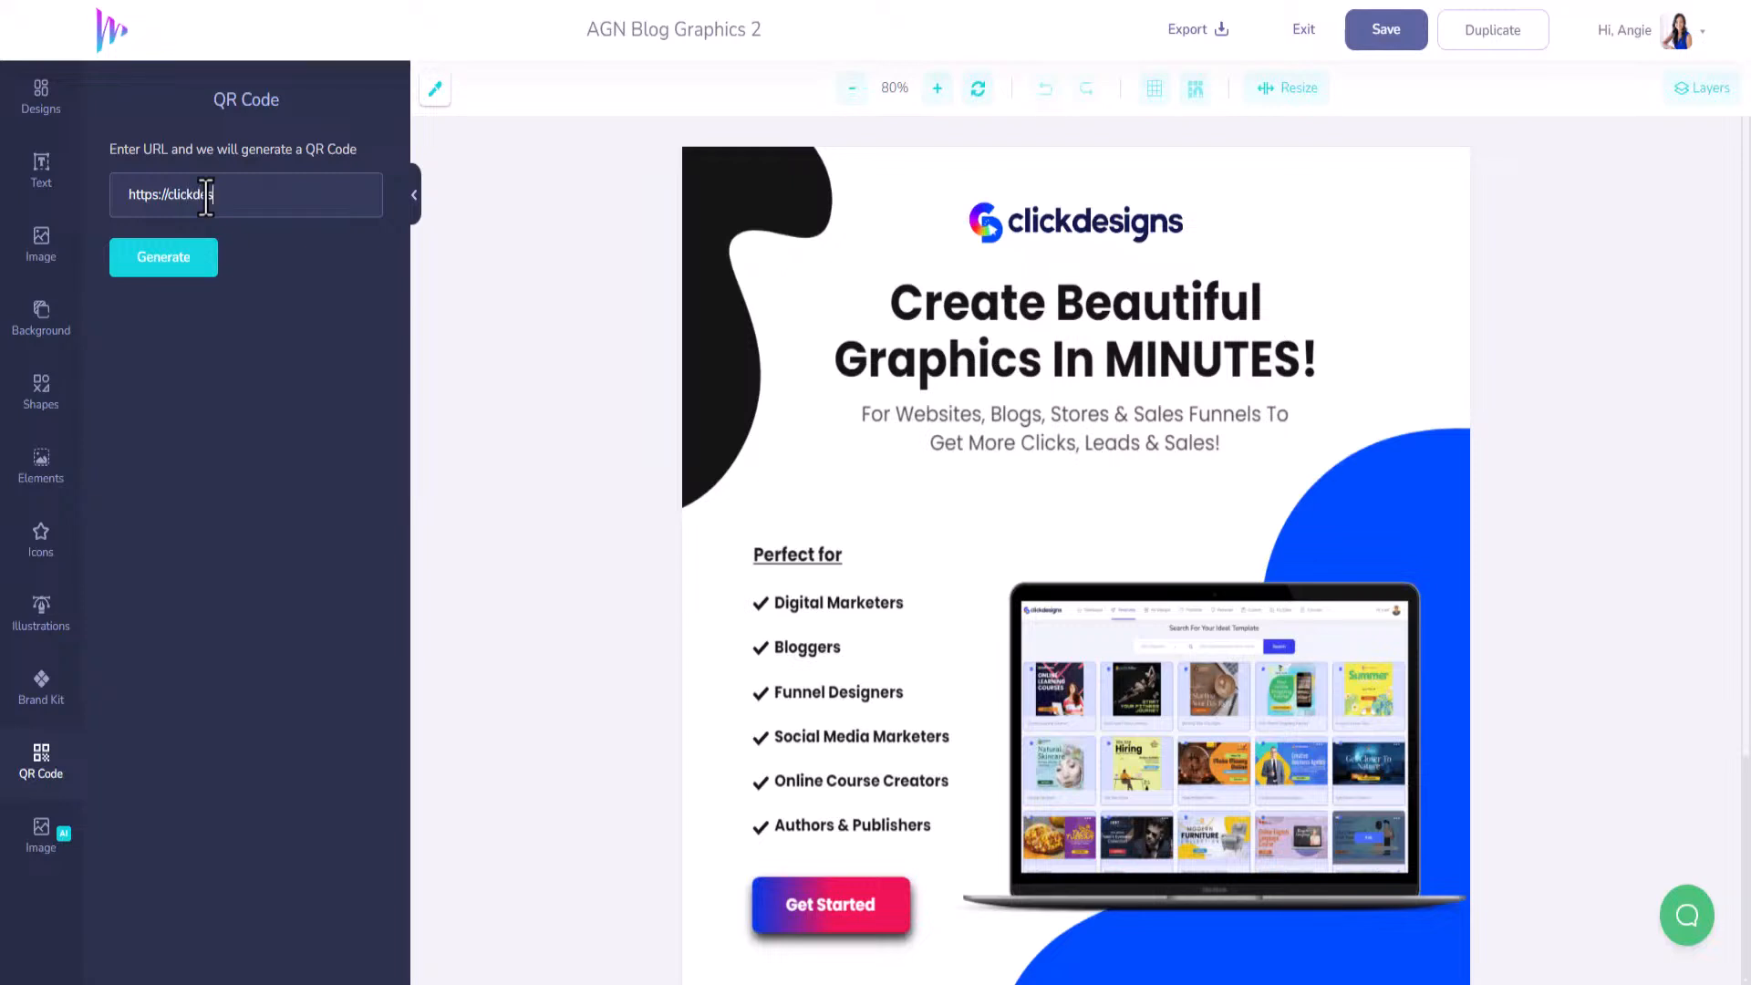
Generate a QR code from the URL, shrink it, and place it top right.
left_click(164, 263)
left_click(1081, 502)
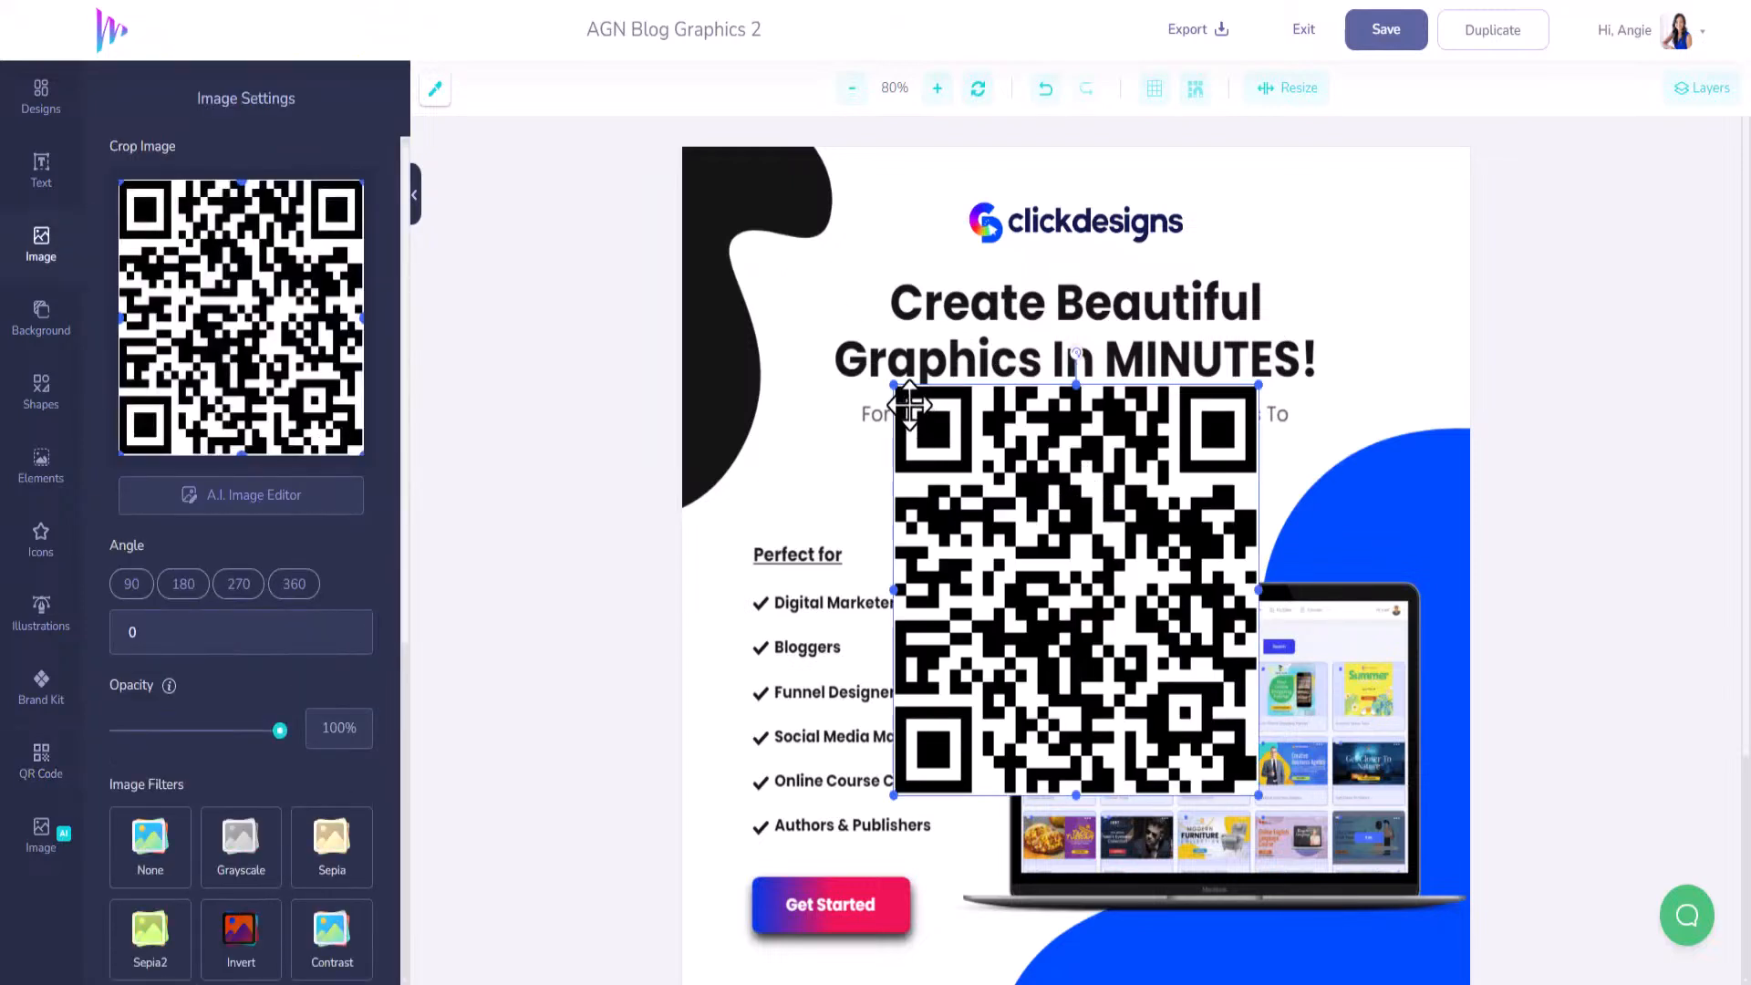
left_click_drag(896, 388, 1064, 575)
left_click_drag(1123, 642, 1304, 254)
Shift the logo, headline and subtitle left together to clear the QR code.
left_click(1048, 231)
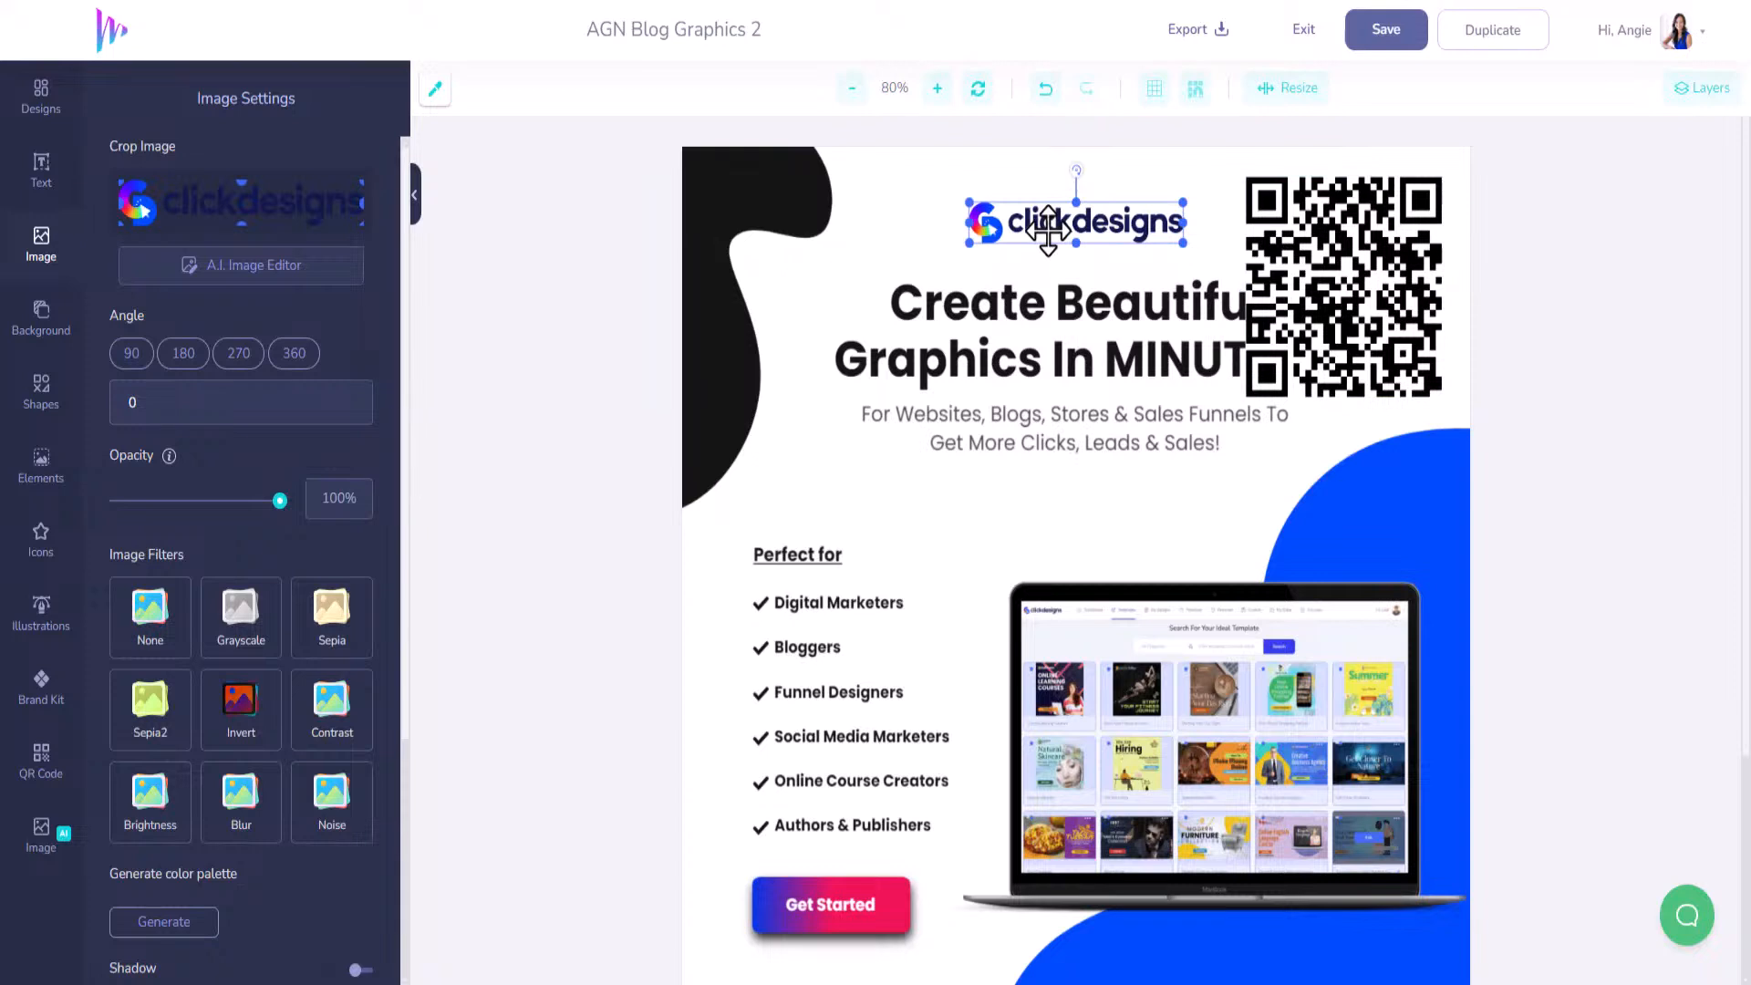
left_click(1054, 294, "shift")
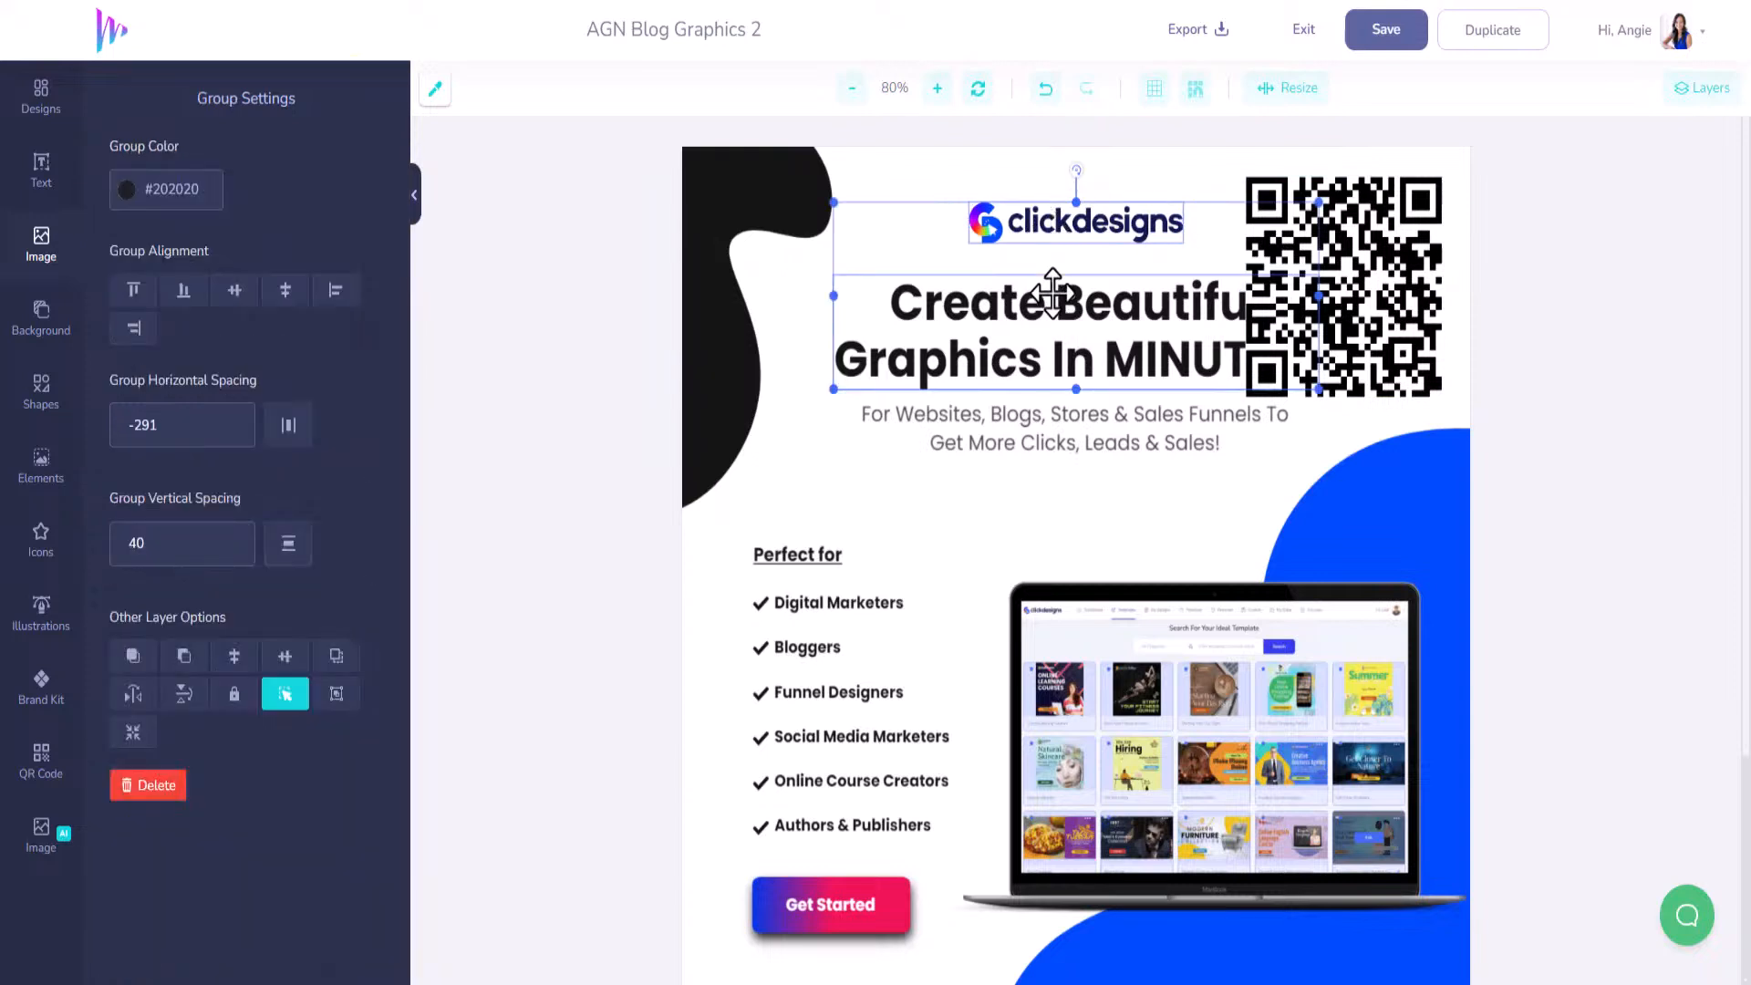
left_click(1069, 417, "shift")
left_click_drag(1091, 398, 1012, 384)
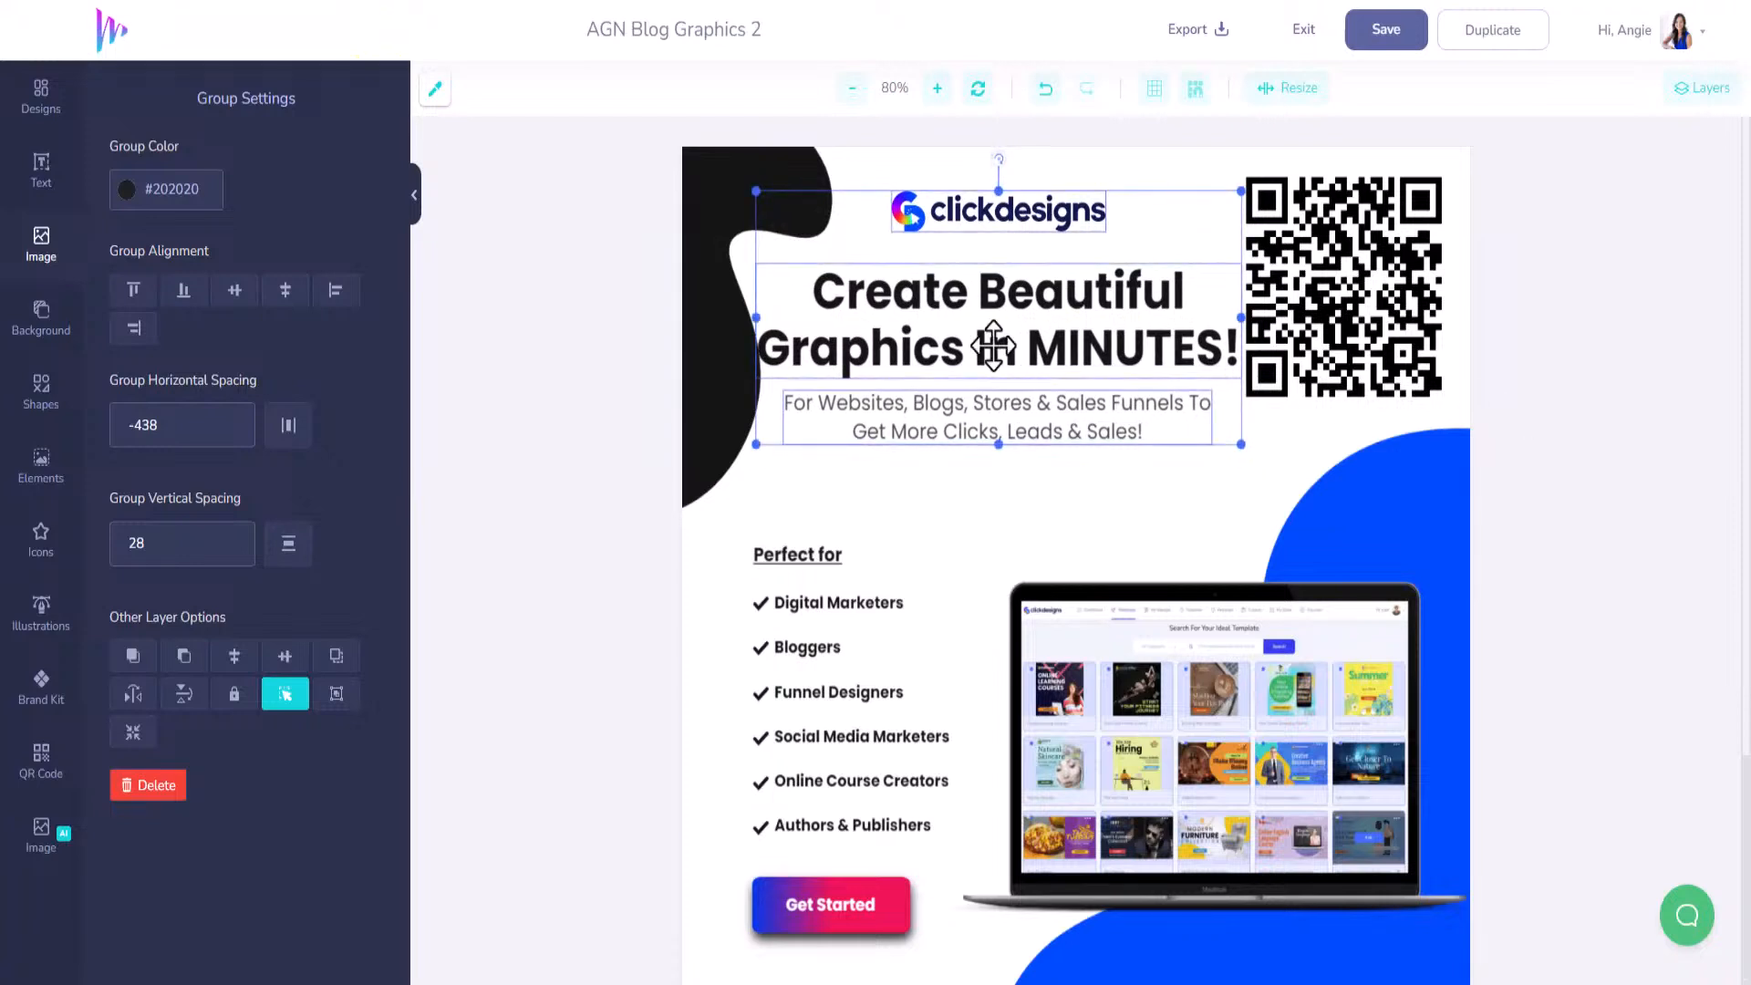
left_click(834, 575)
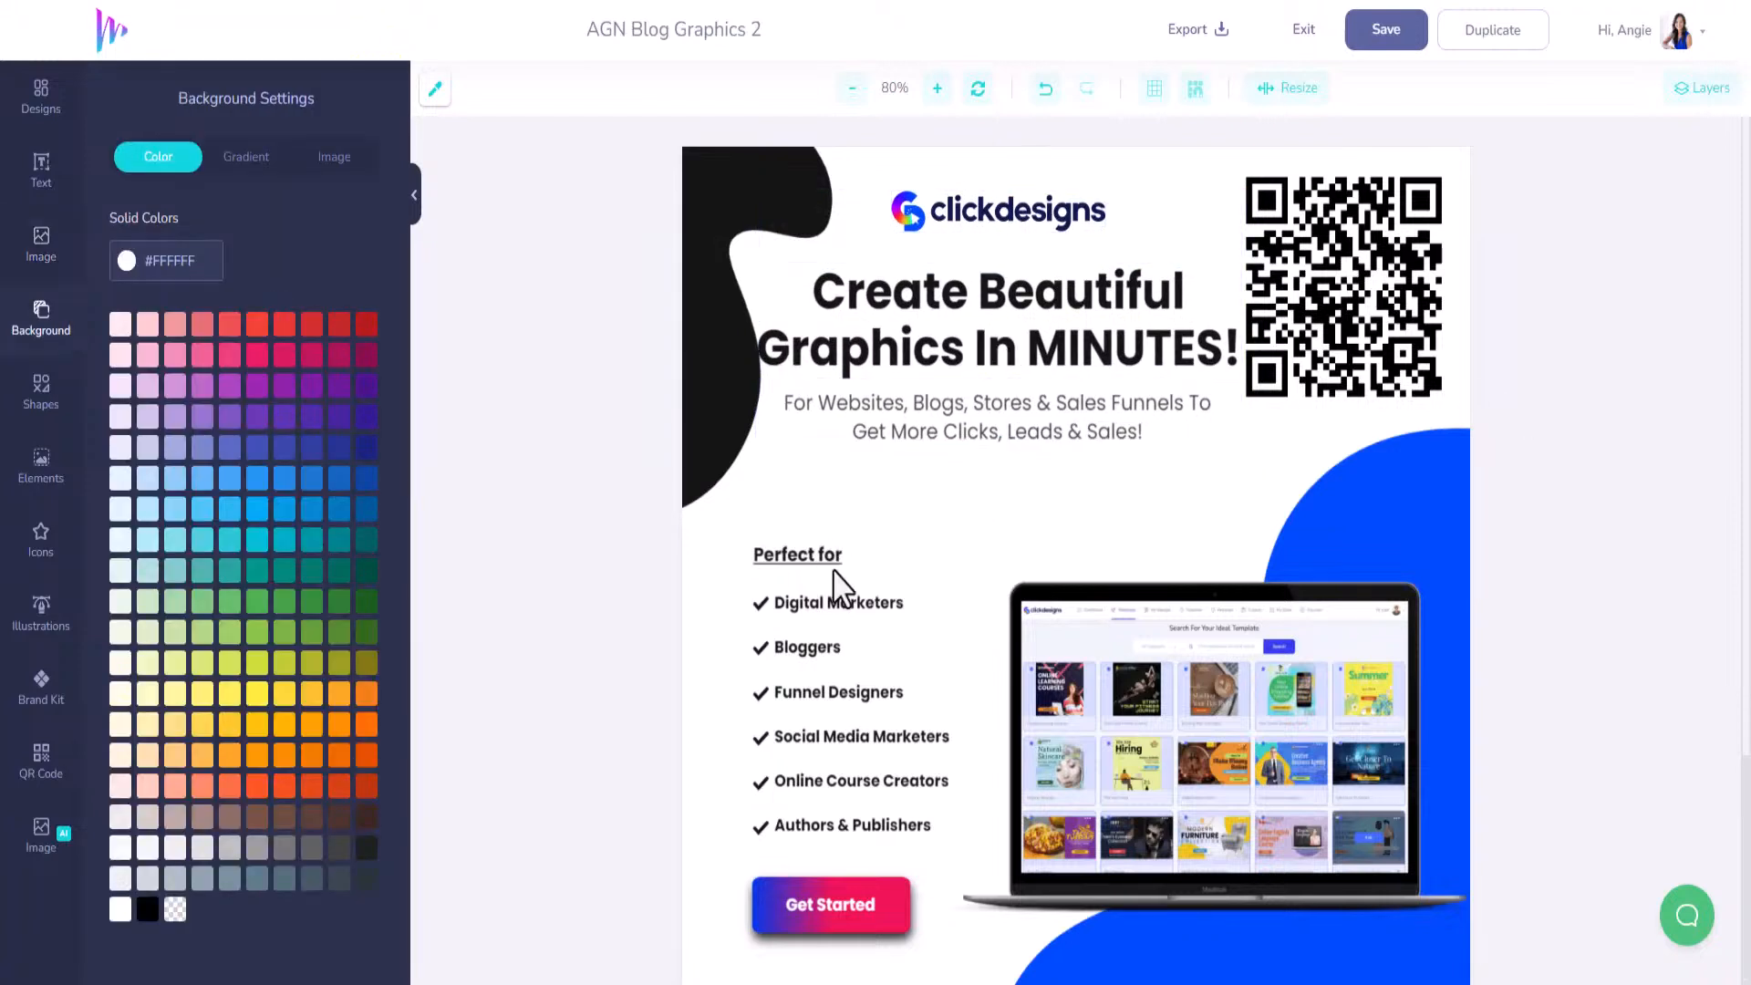
Shrink the headline to font size 50, realign it and the subtitle, and save.
left_click(924, 367)
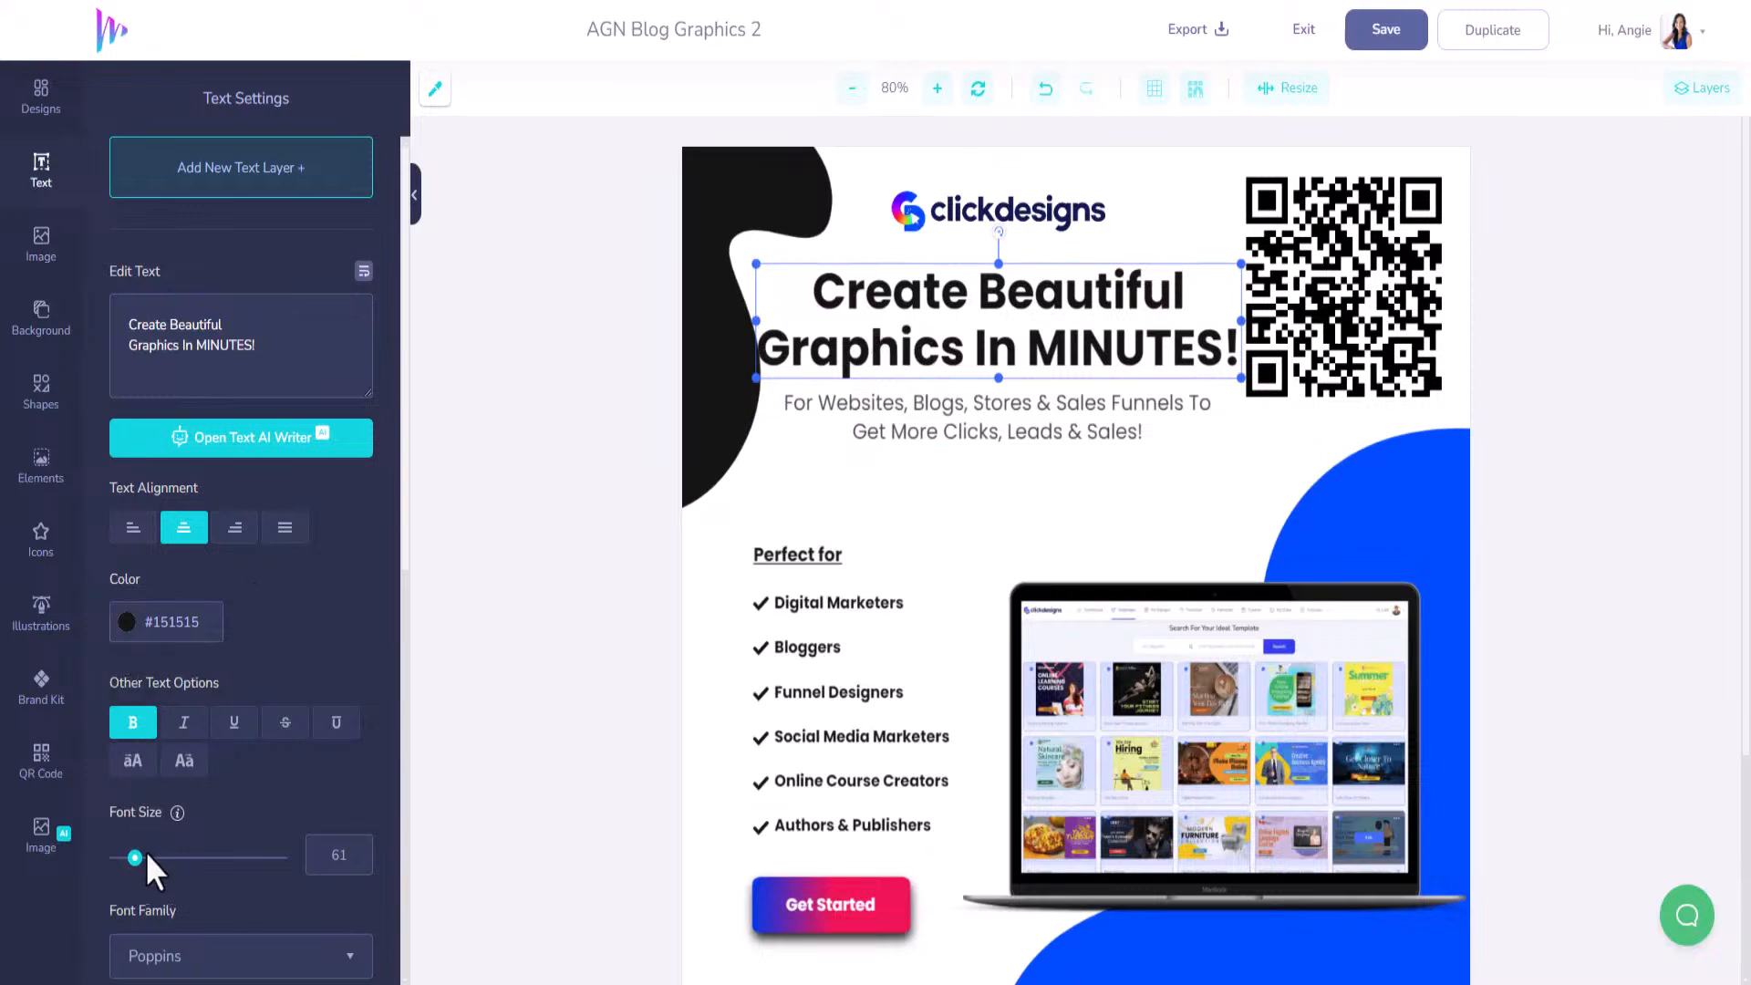
left_click_drag(134, 857, 132, 857)
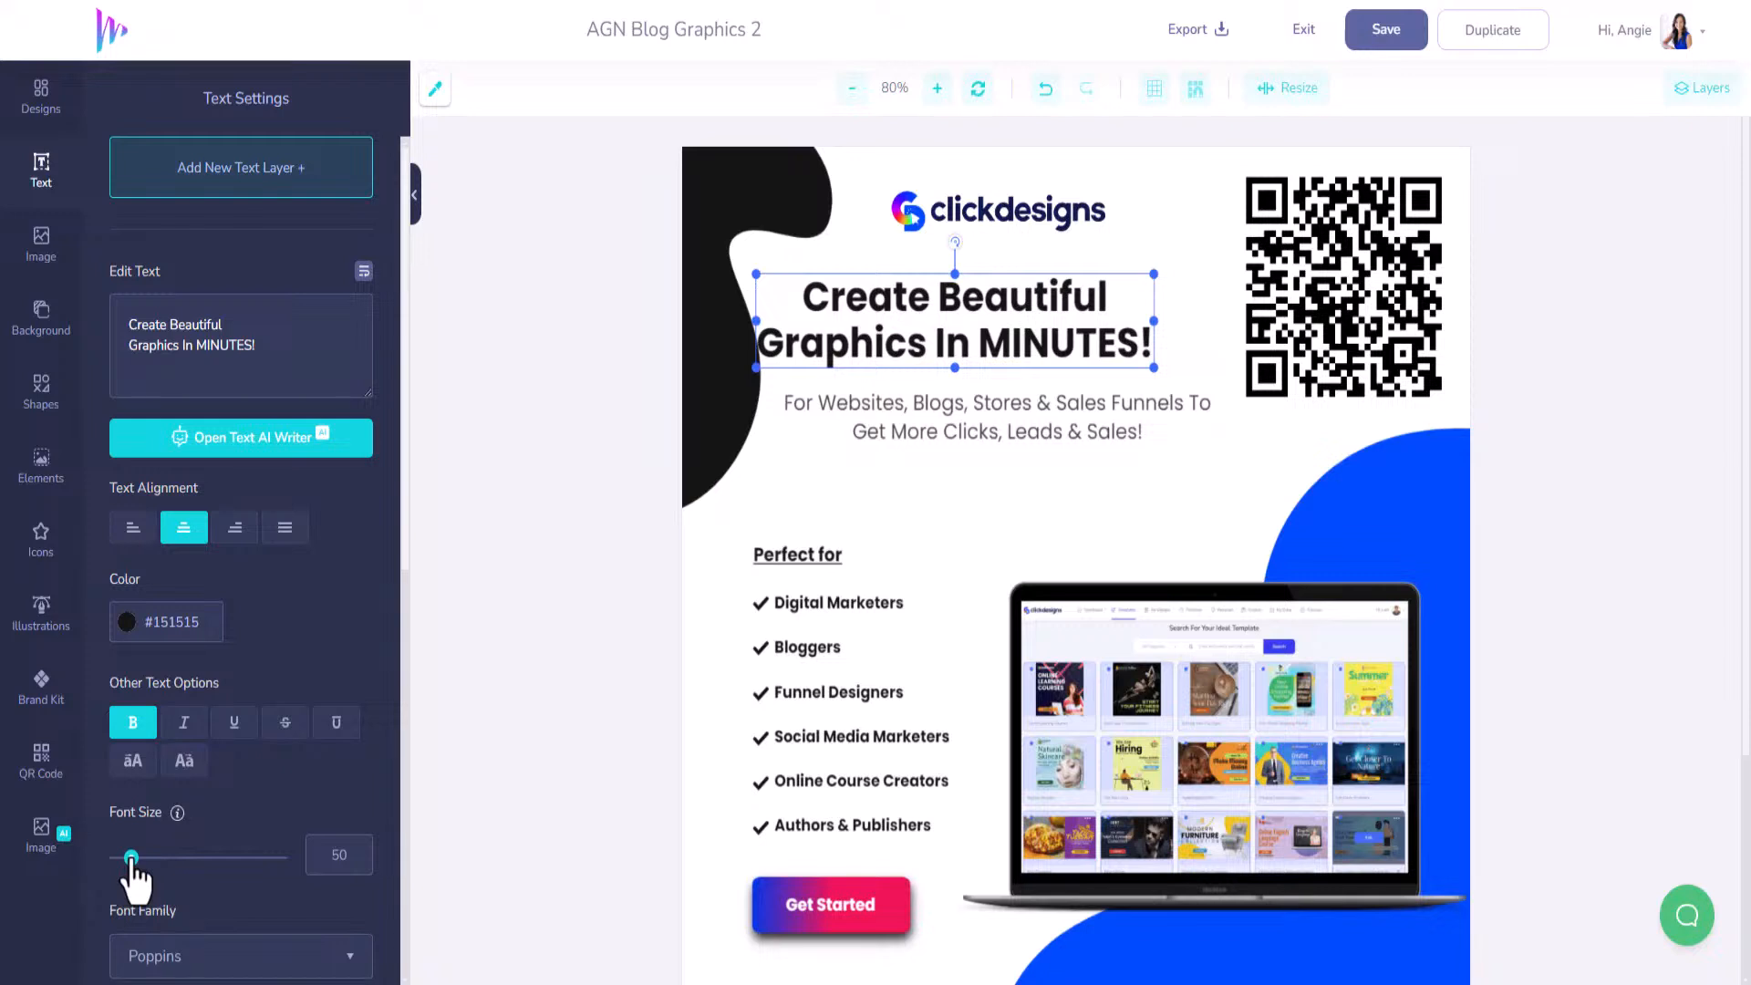
left_click_drag(955, 320, 999, 306)
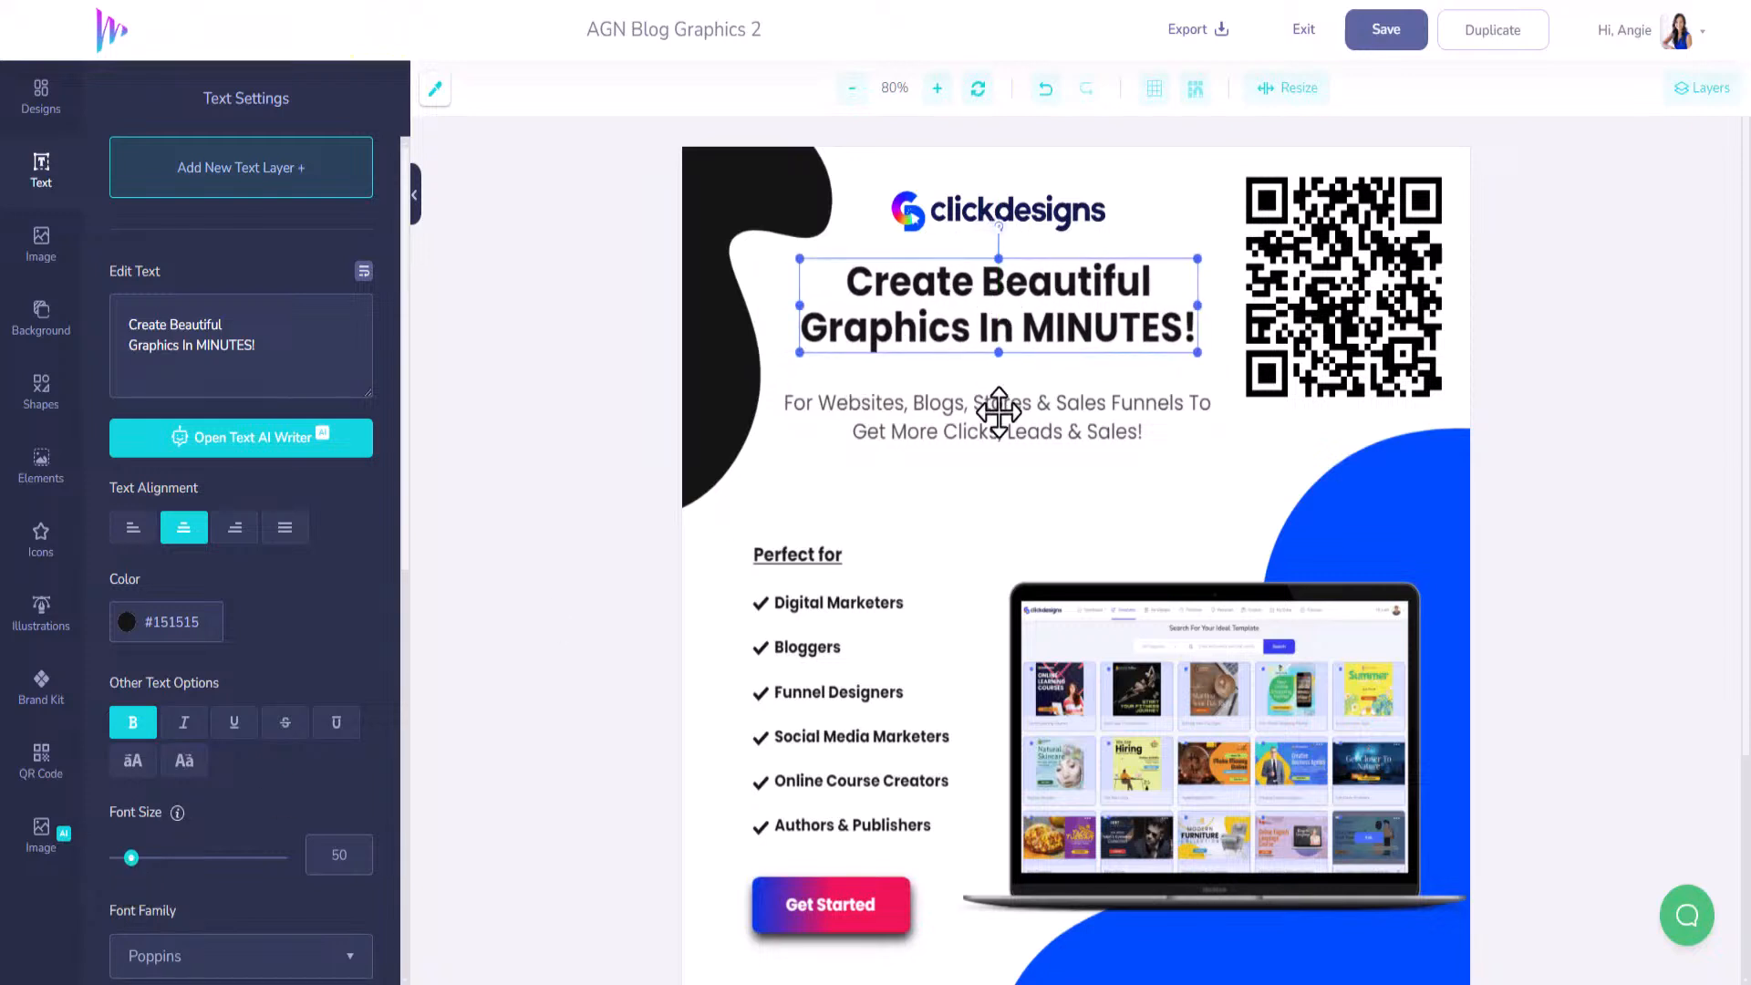
left_click_drag(998, 412, 999, 404)
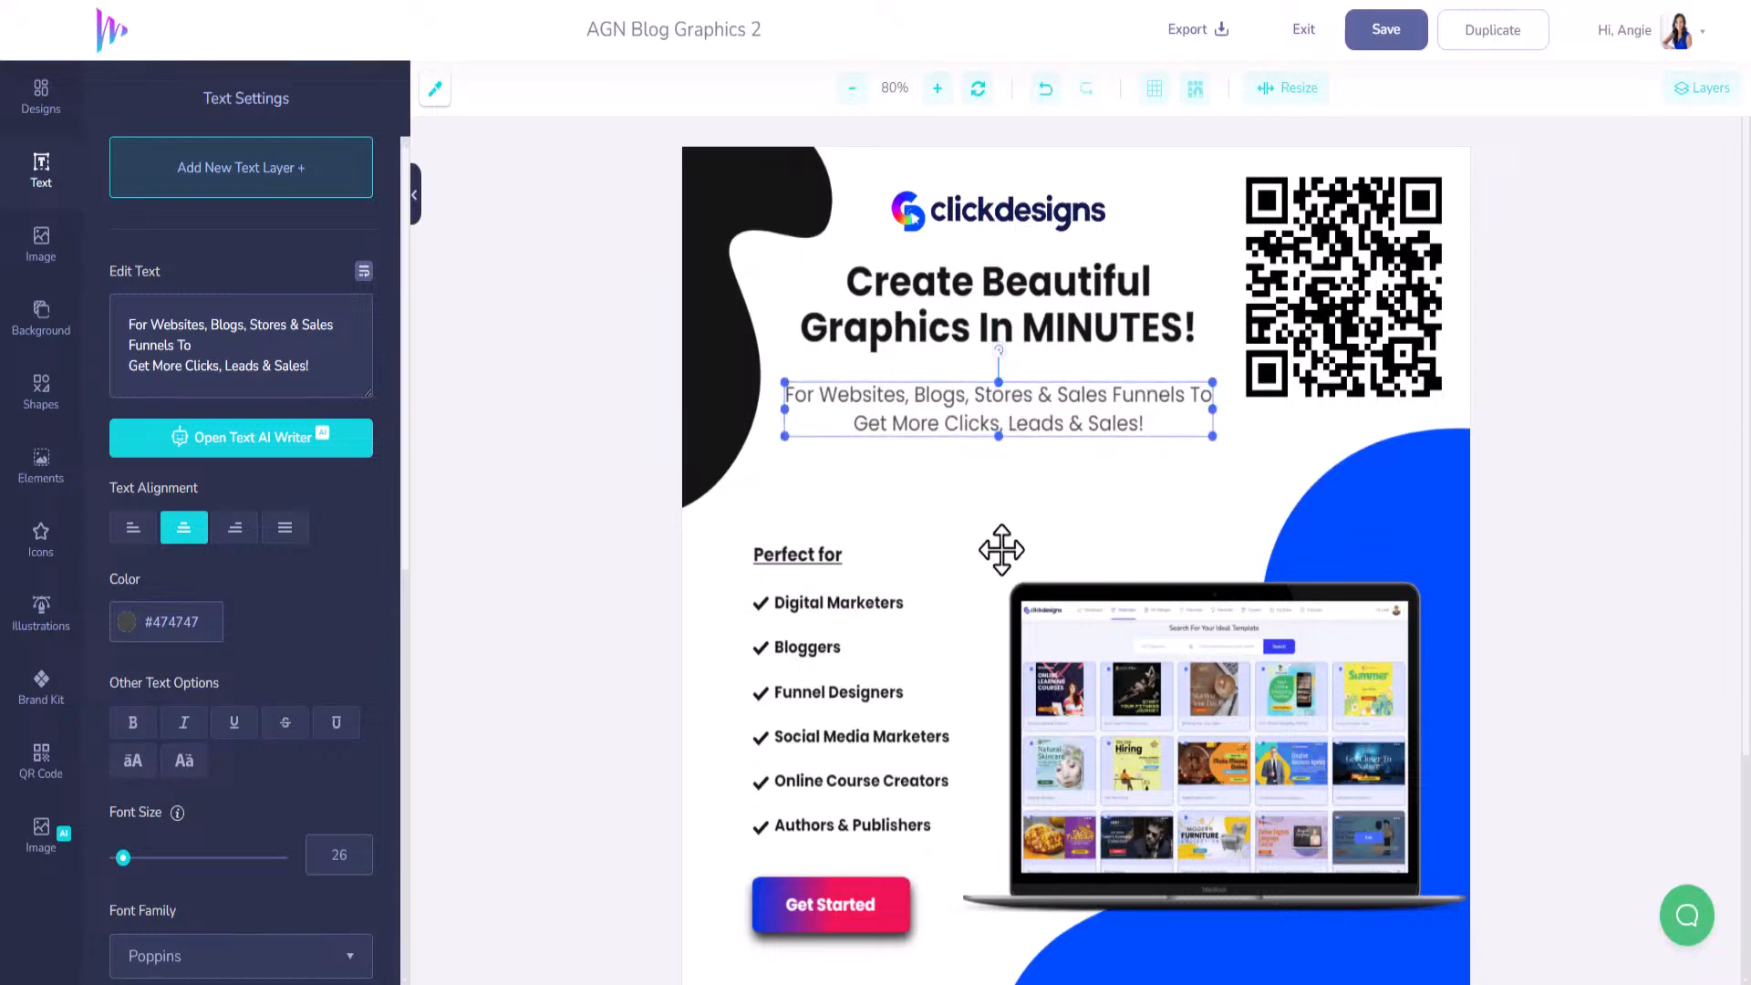
left_click(1363, 36)
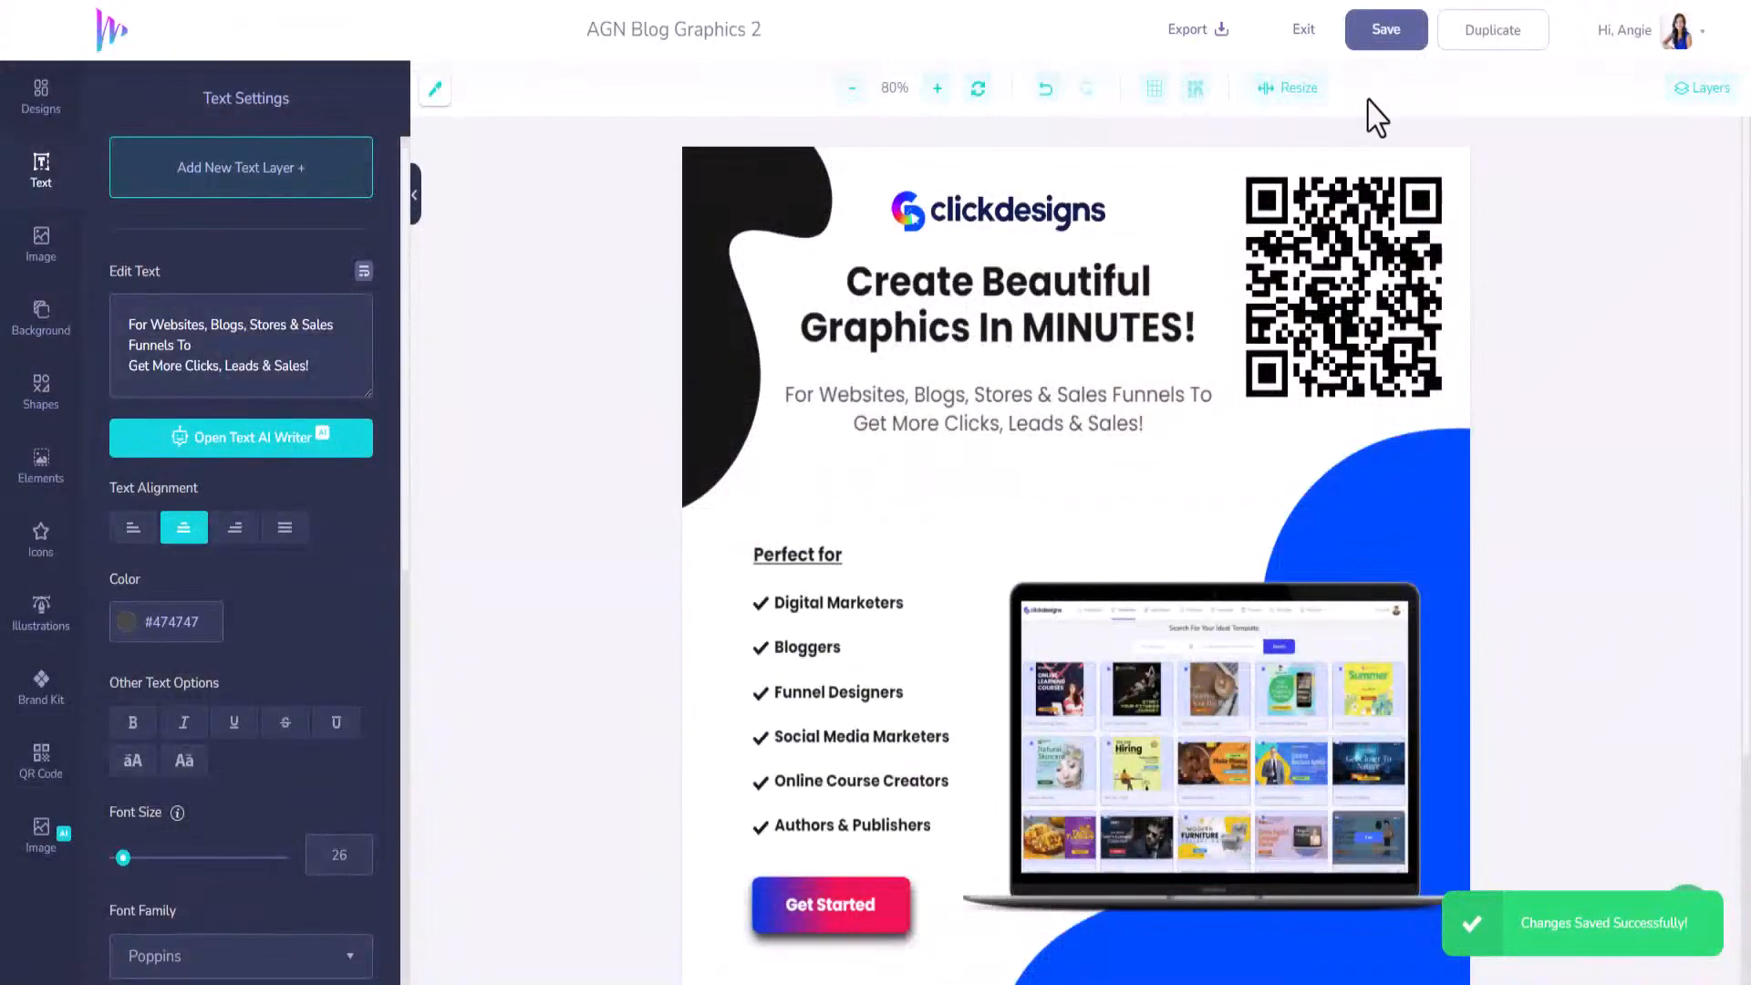
Exit to My Designs, where AGN Blog Graphics 2 now leads the list.
left_click(1310, 35)
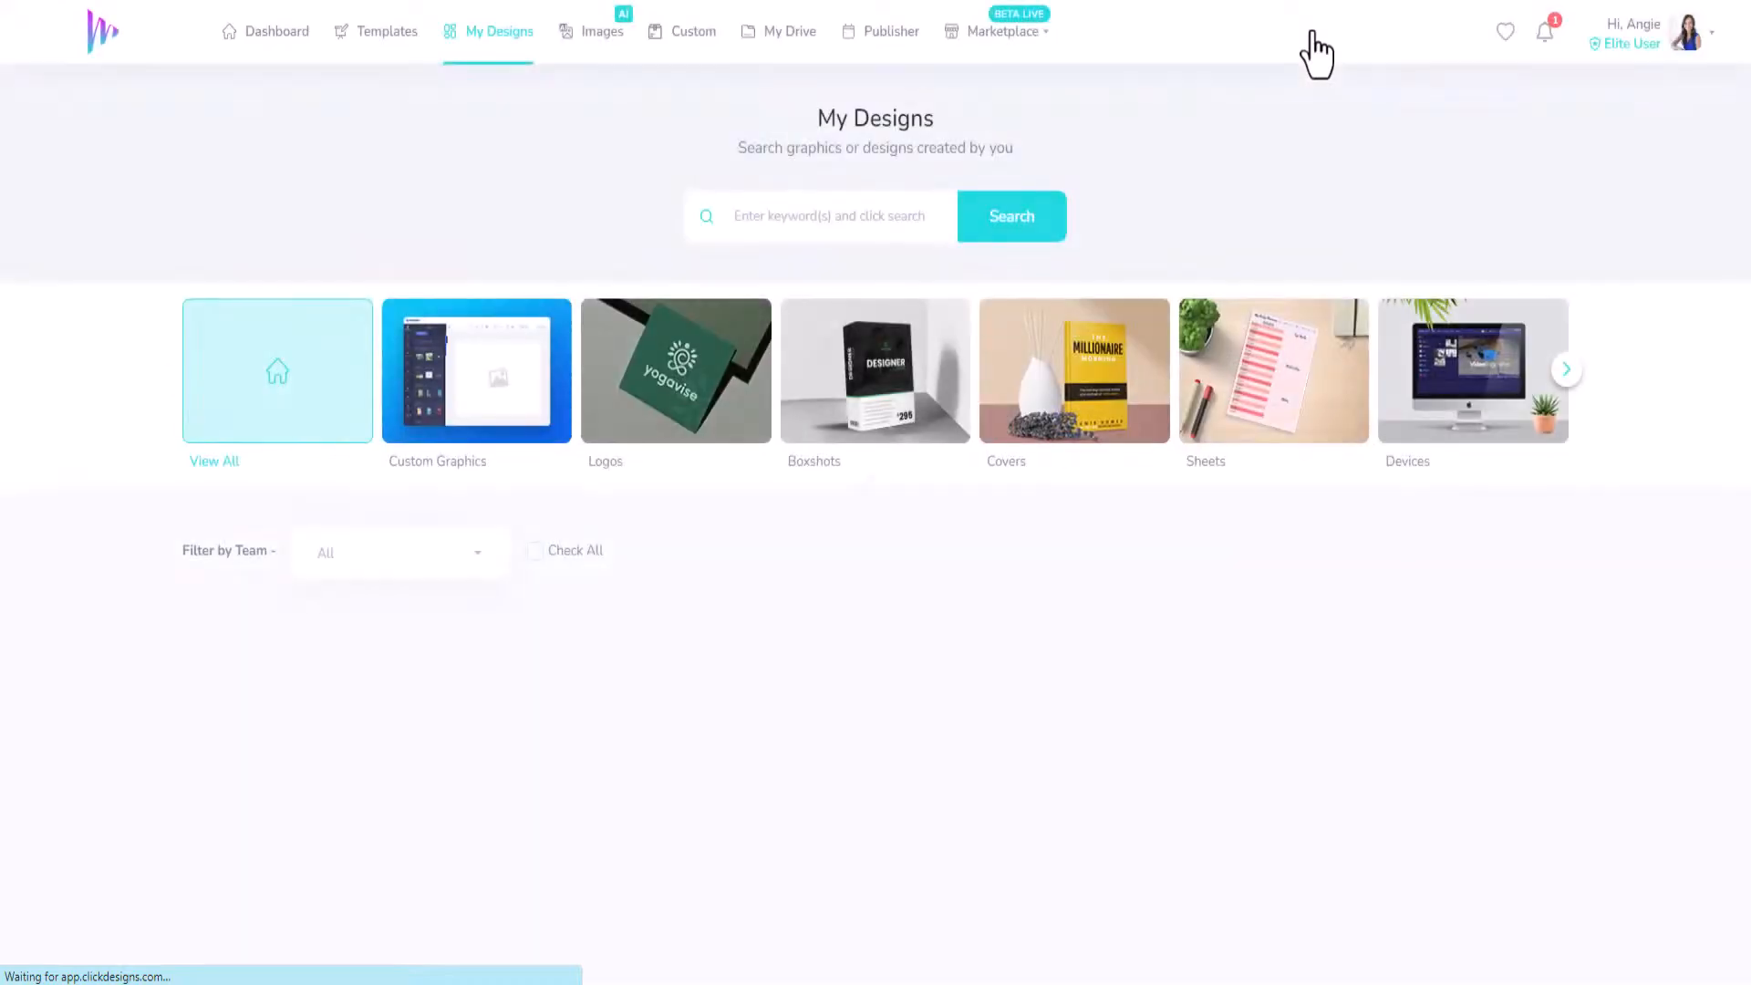
scroll(778, 450, "down", 3)
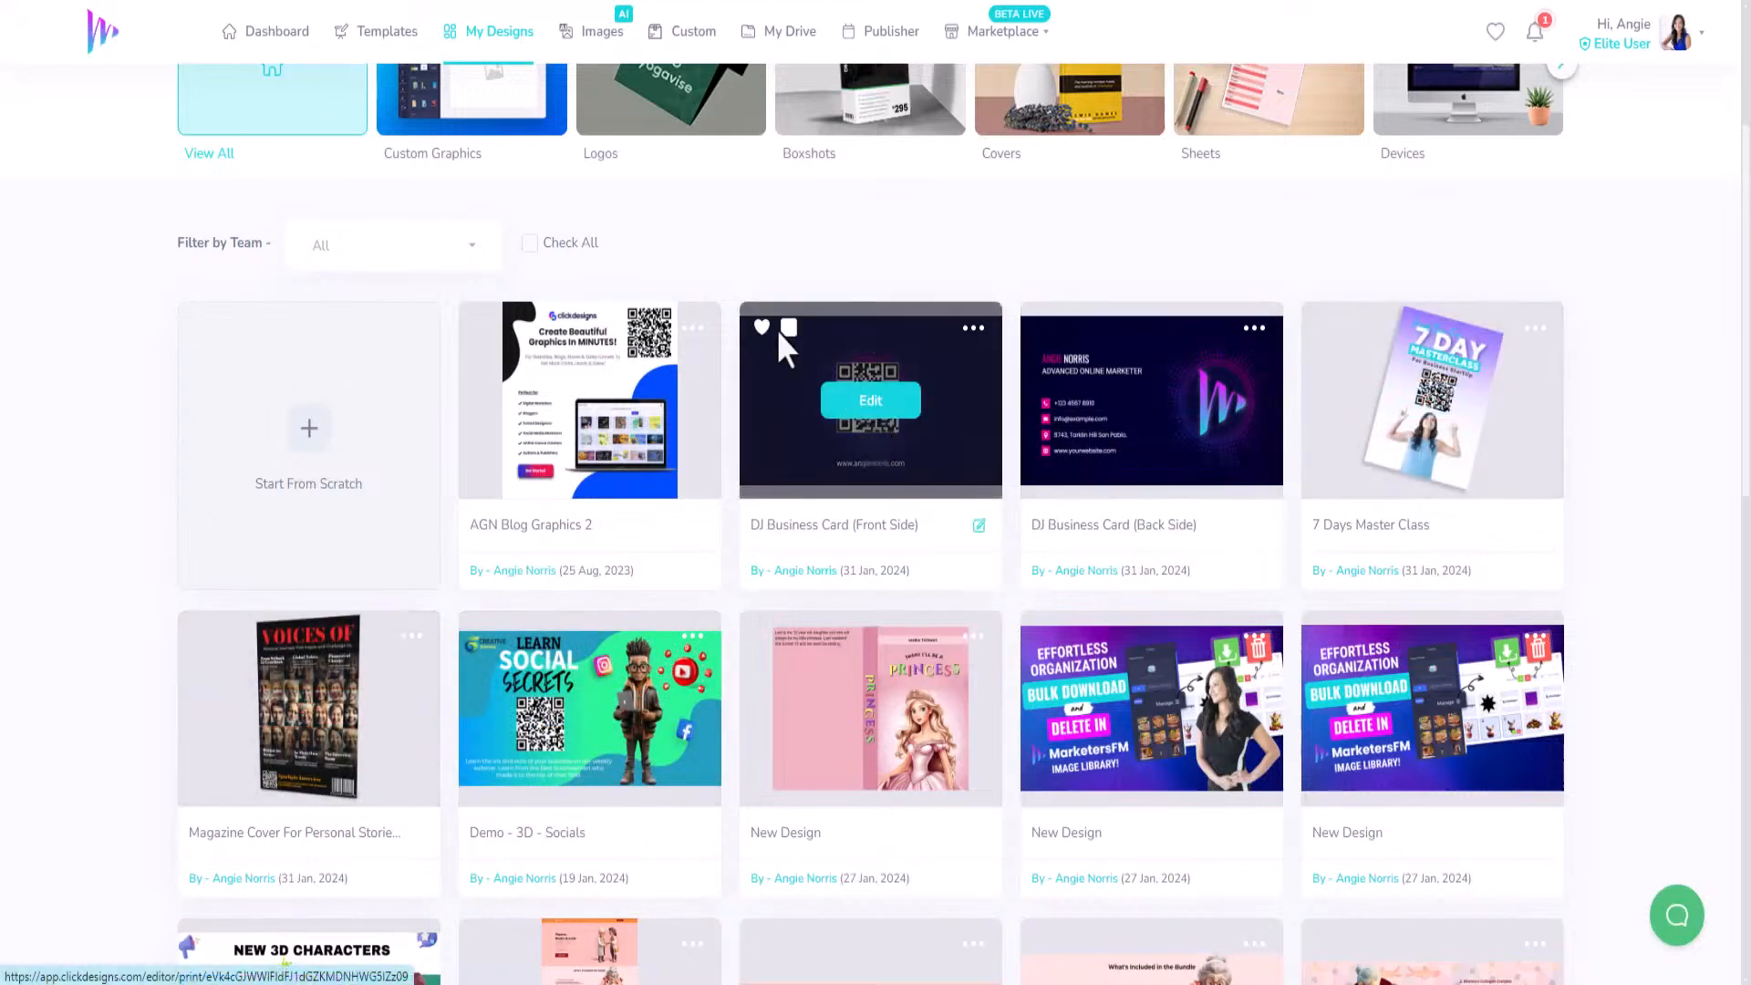
scroll(566, 438, "up", 3)
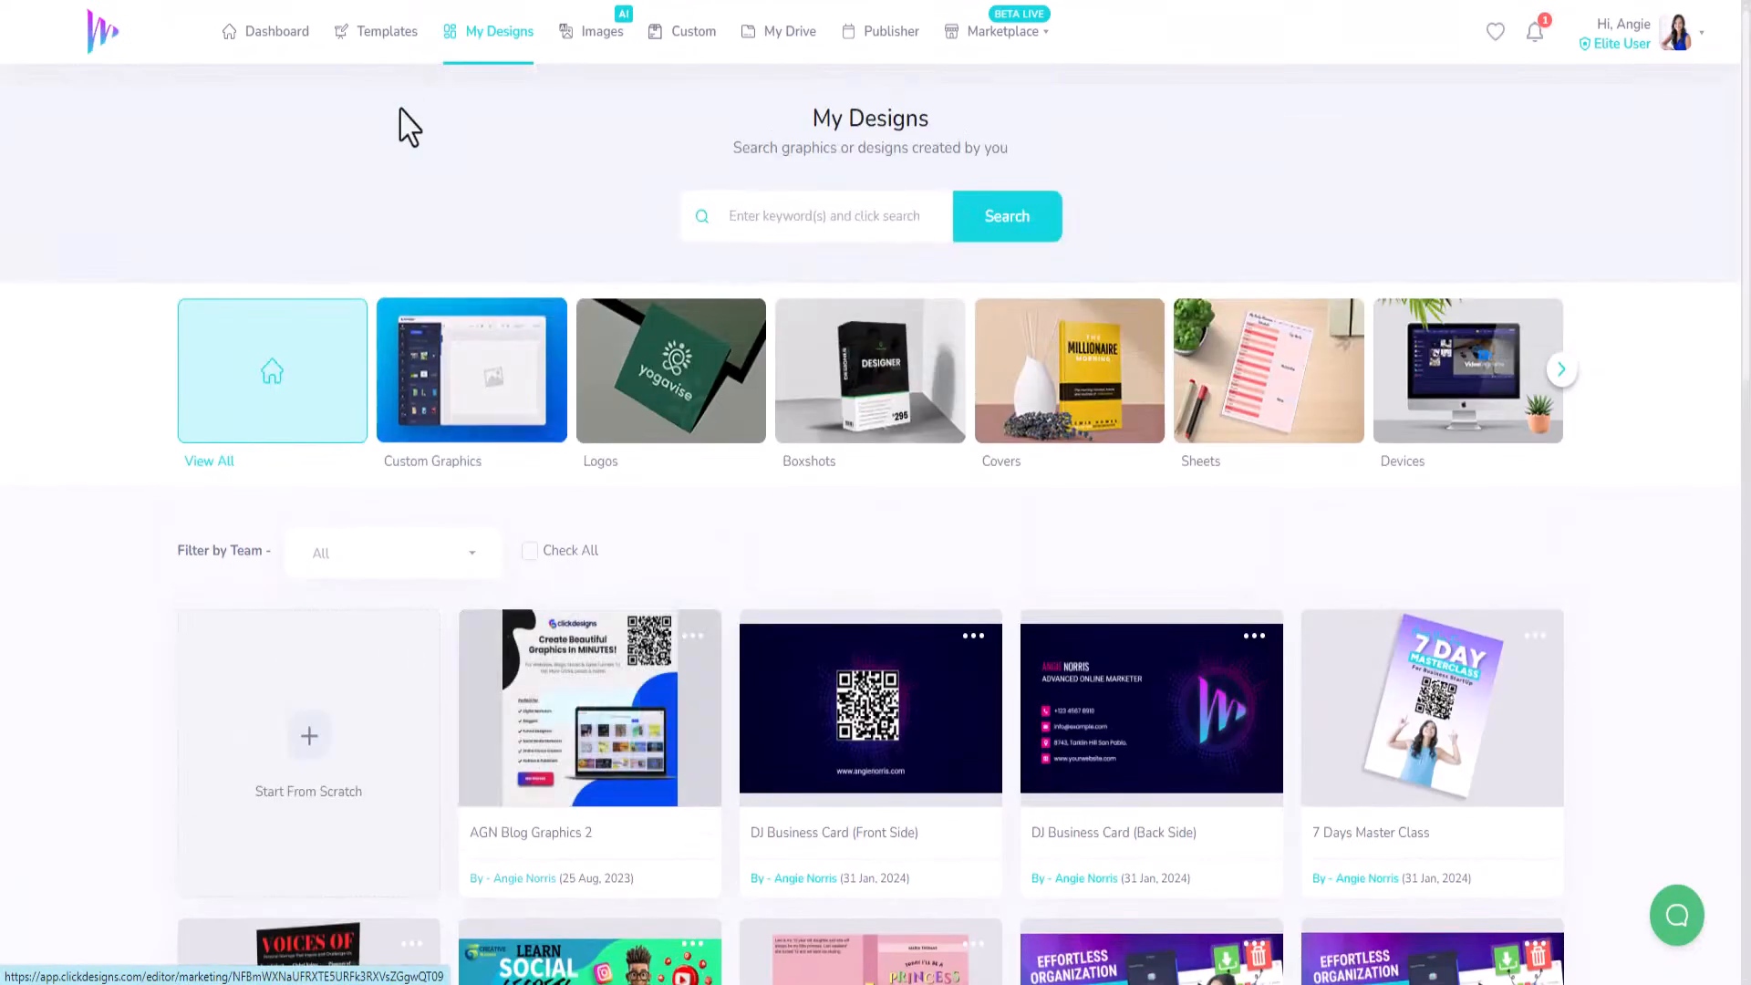
Open the template gallery and go to the Marketing template category.
left_click(382, 55)
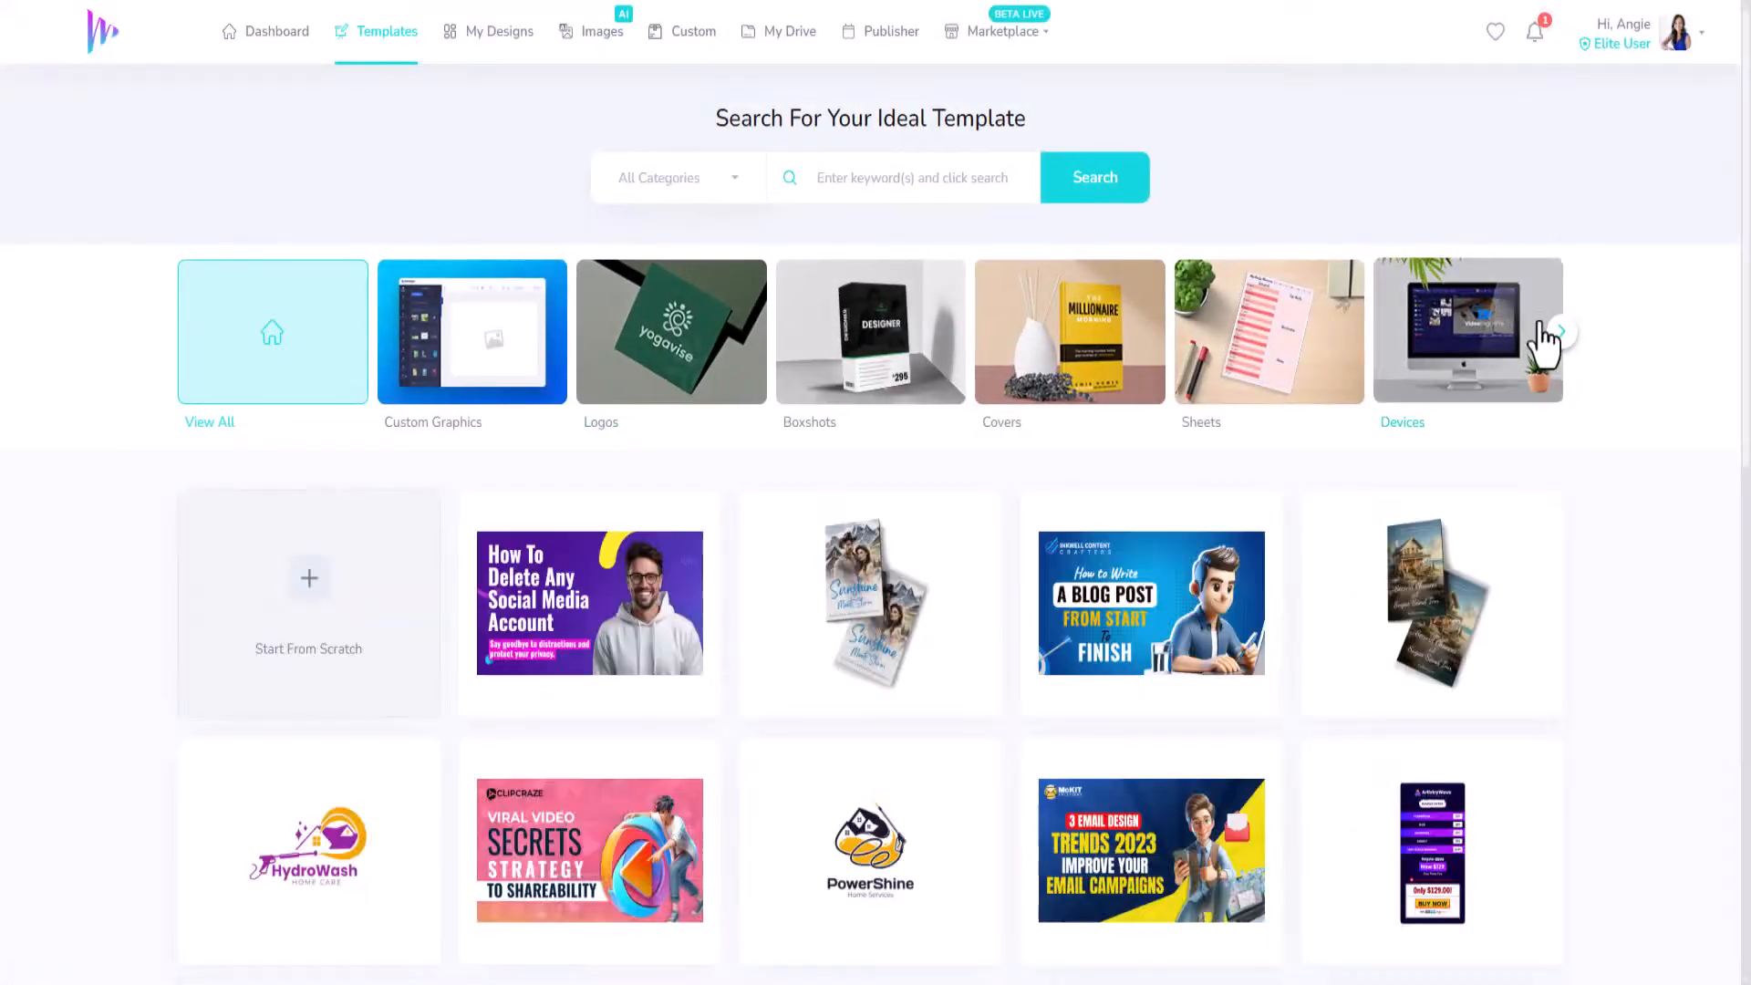
left_click(1561, 333)
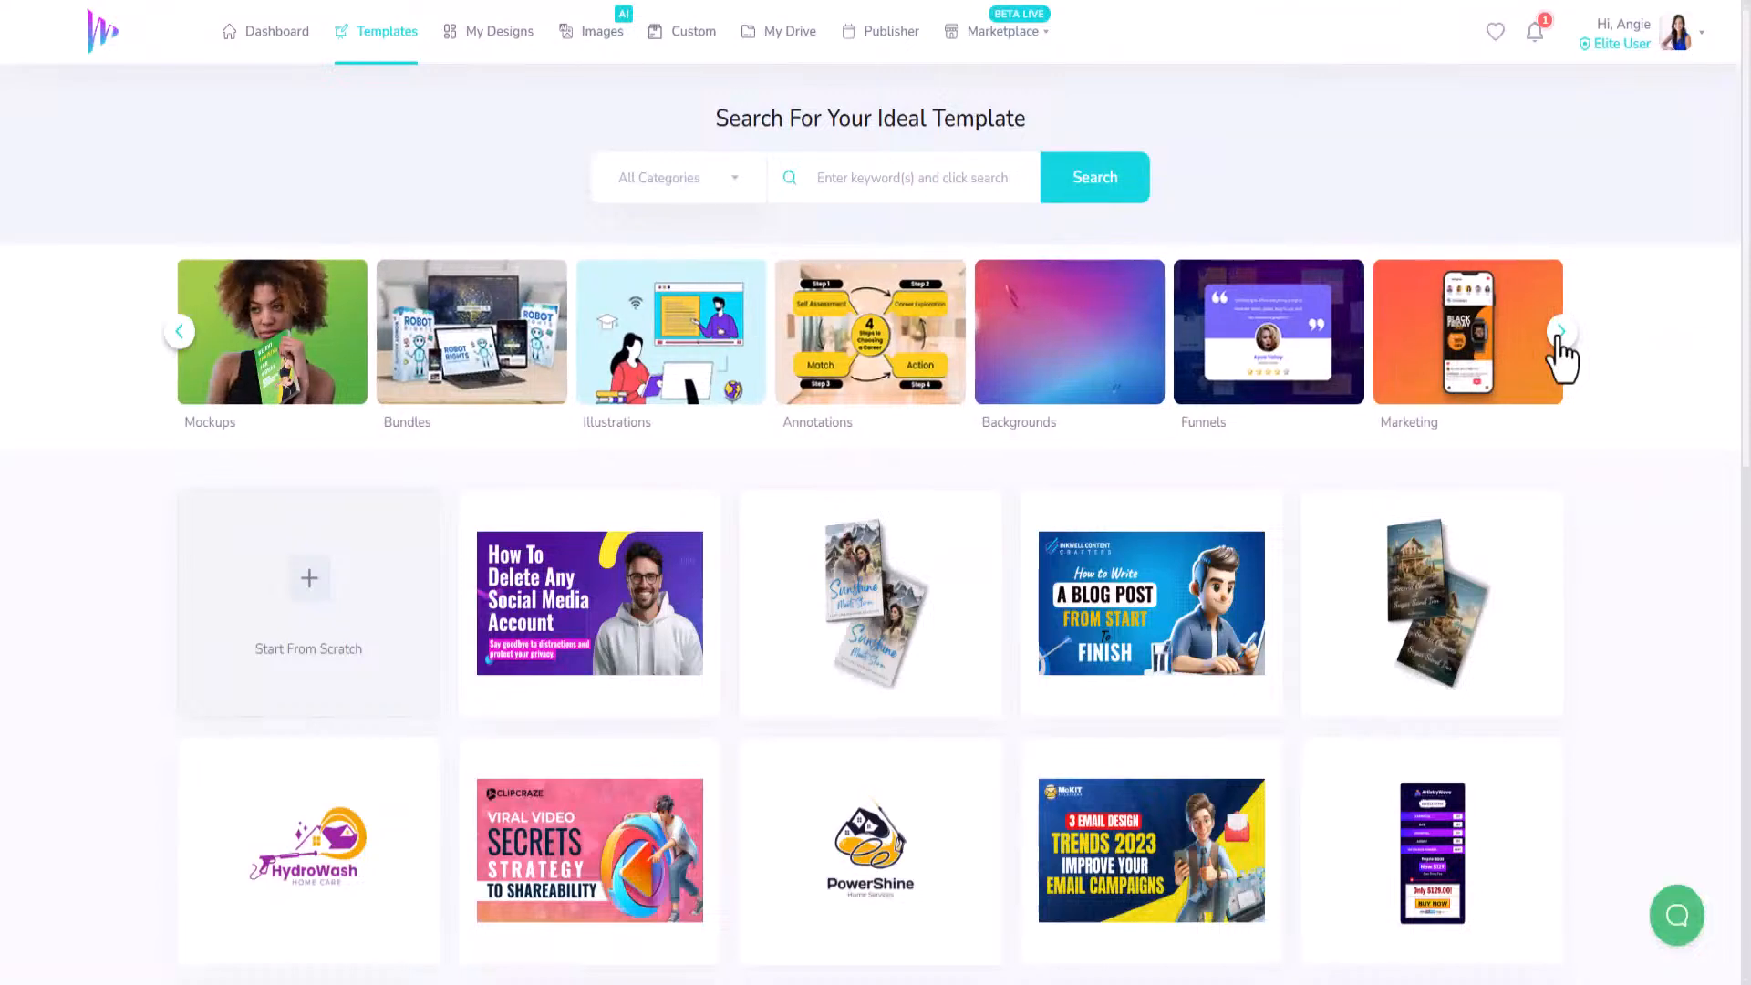
left_click(1560, 333)
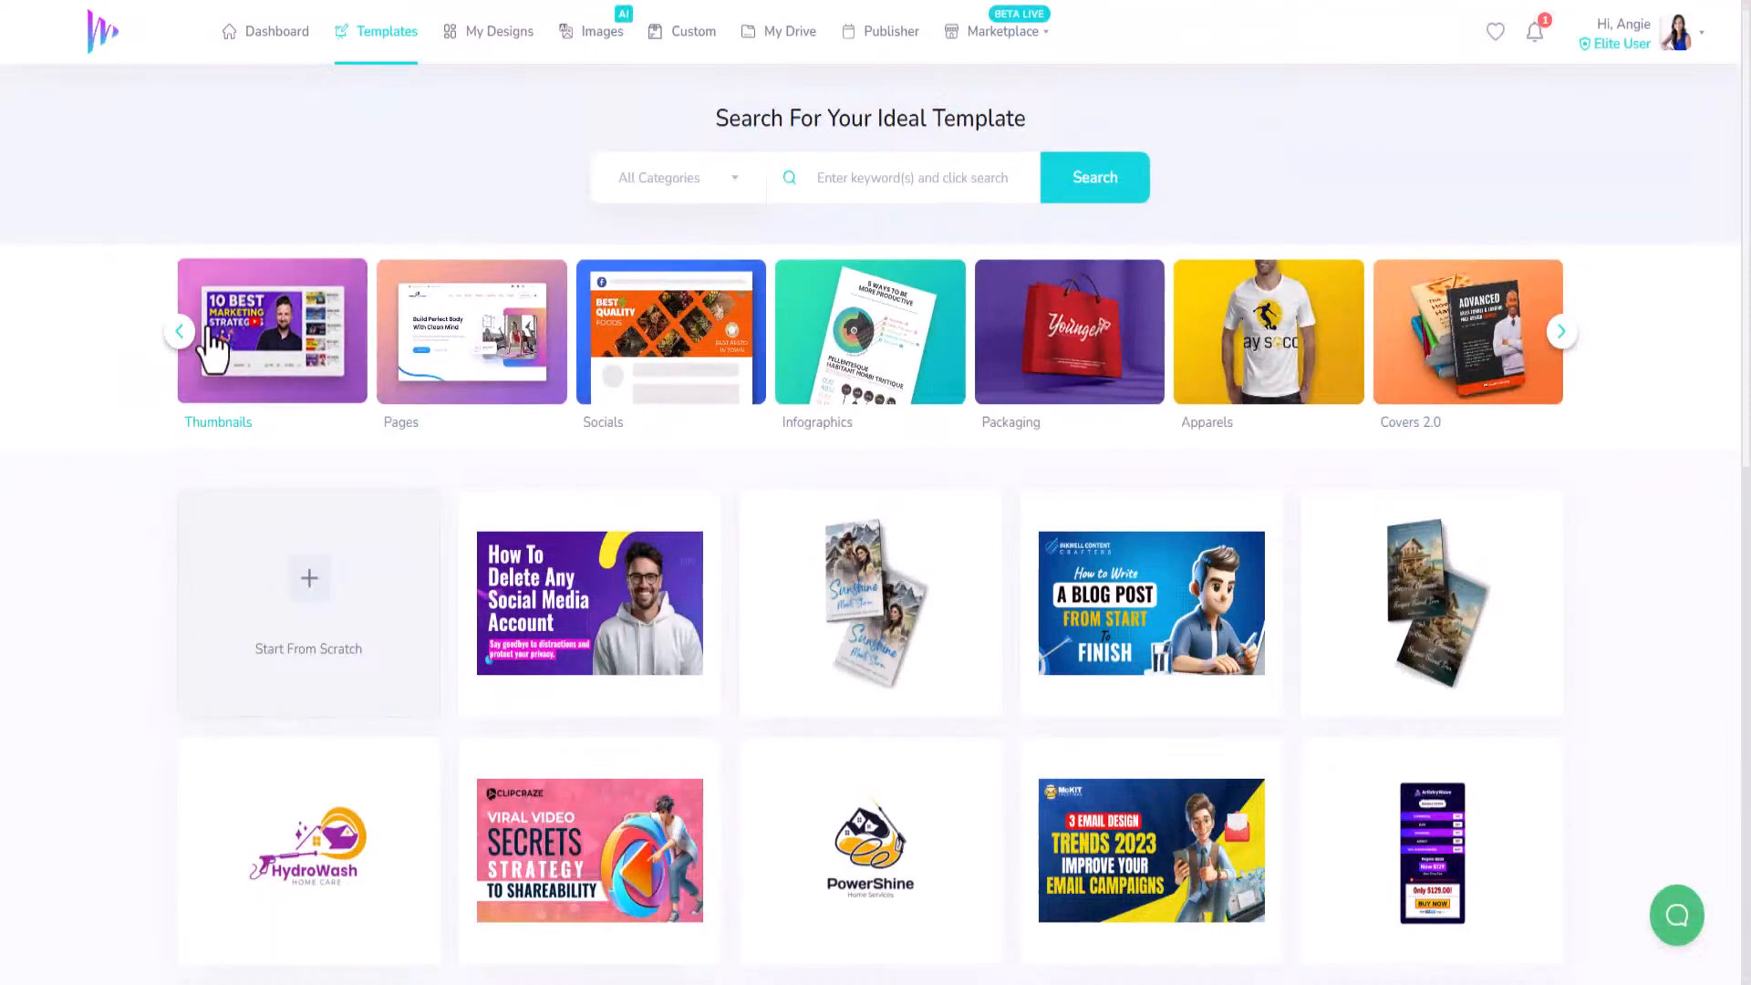
left_click(180, 333)
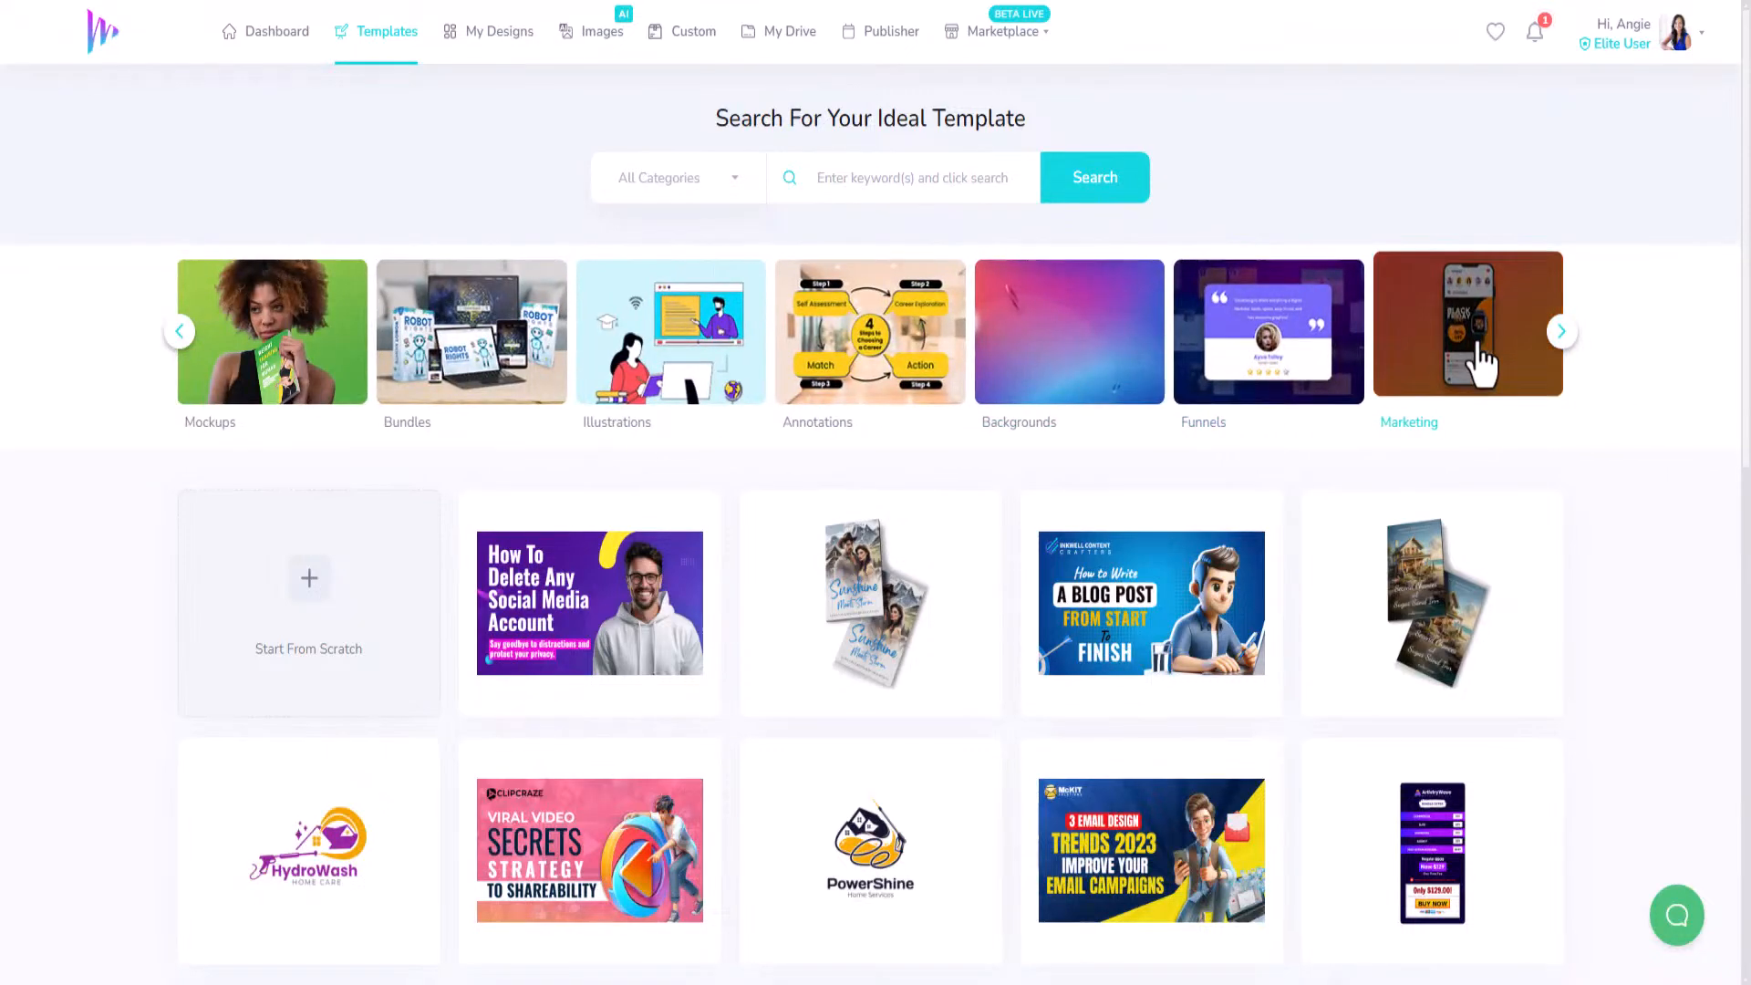
left_click(1478, 352)
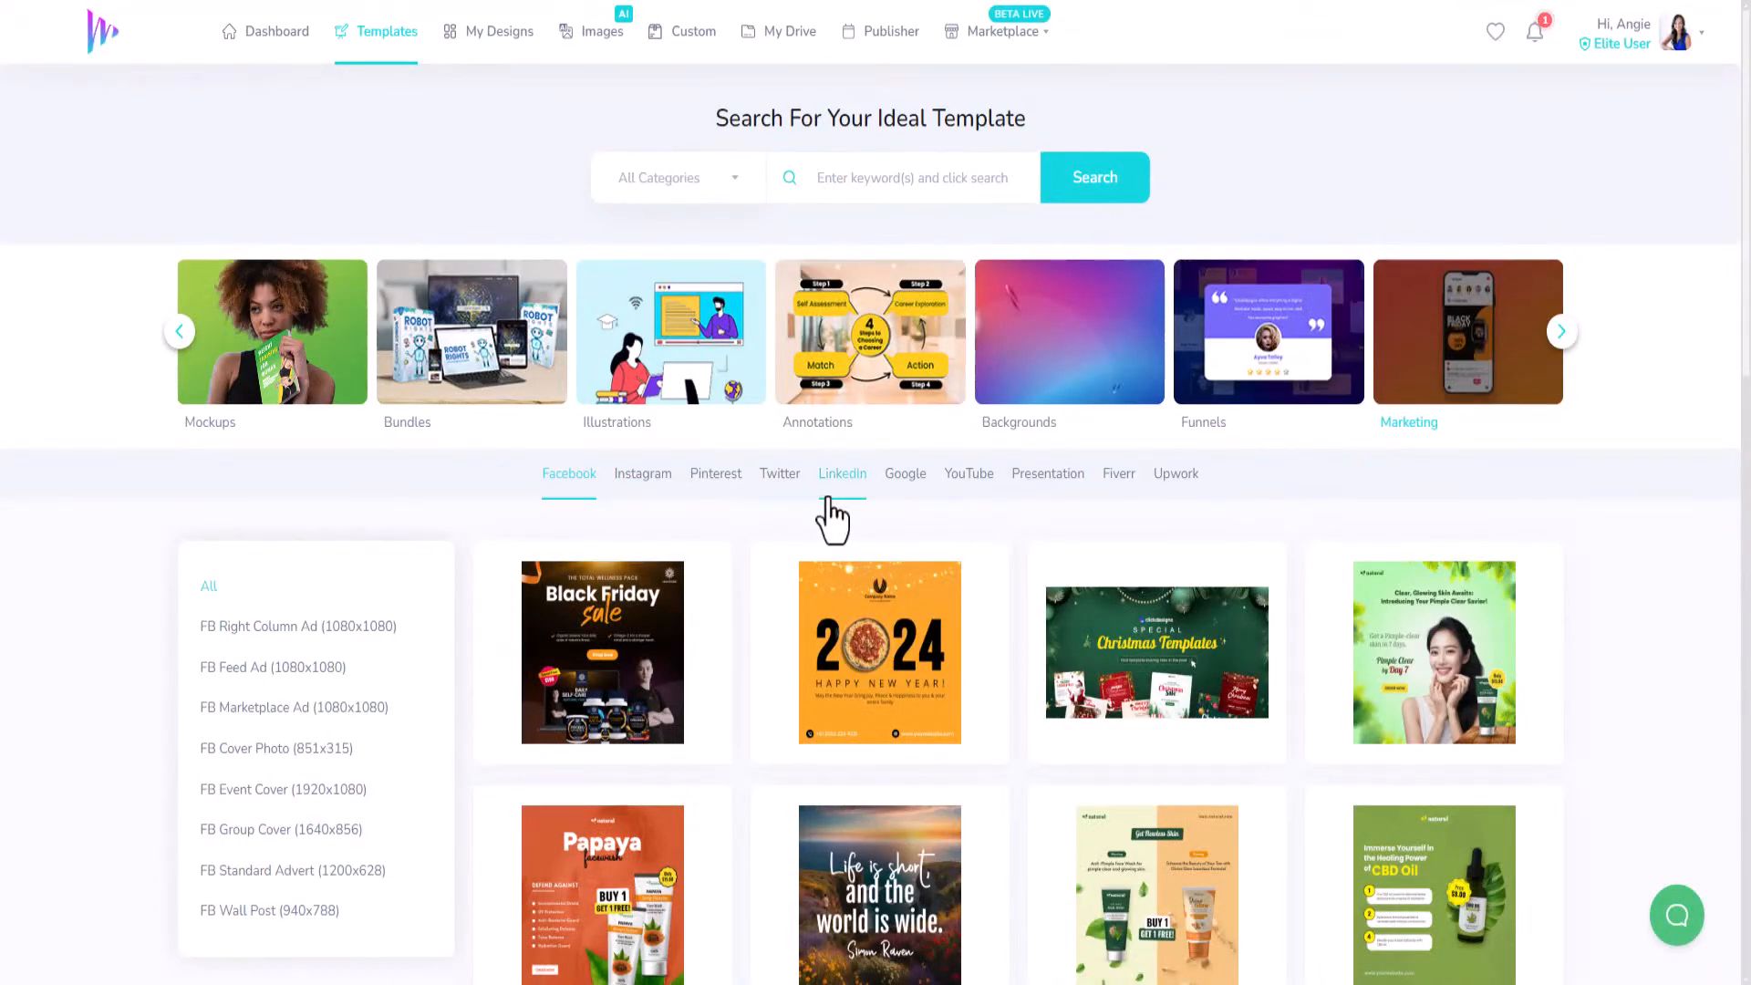
Filter to FB Marketplace Ad (1080x1080) designs and scroll down to the Cyber Monday template.
scroll(548, 528, "down", 4)
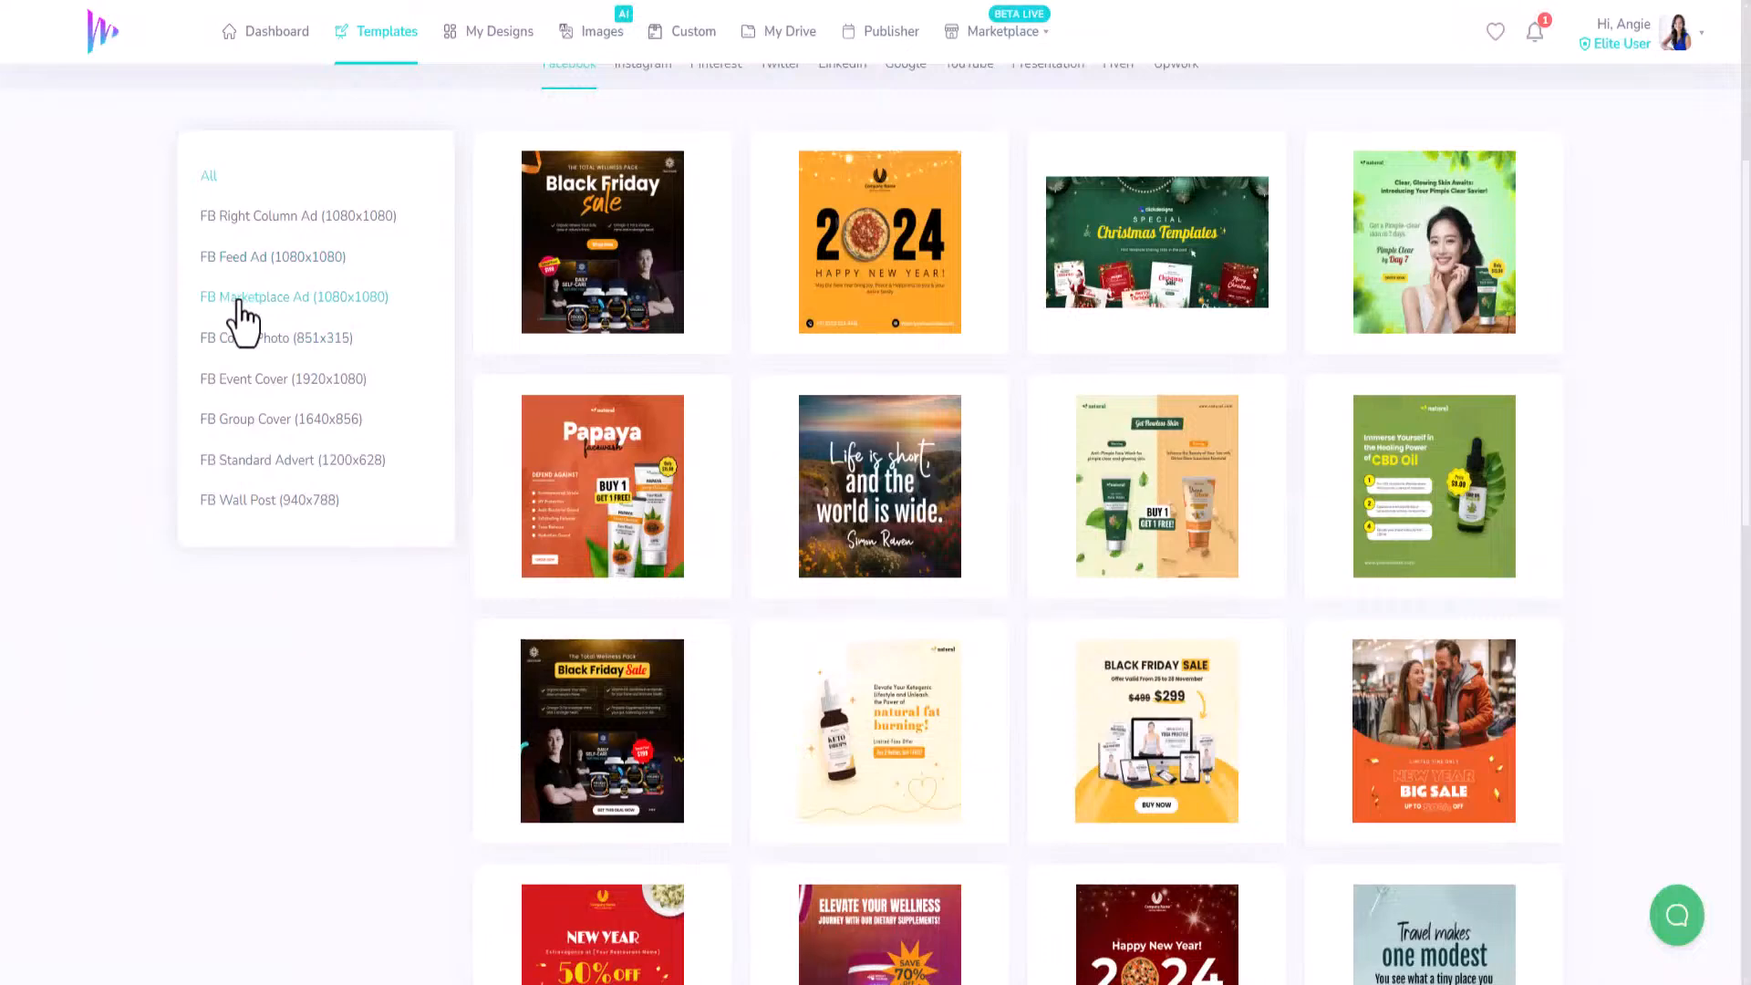
left_click(262, 461)
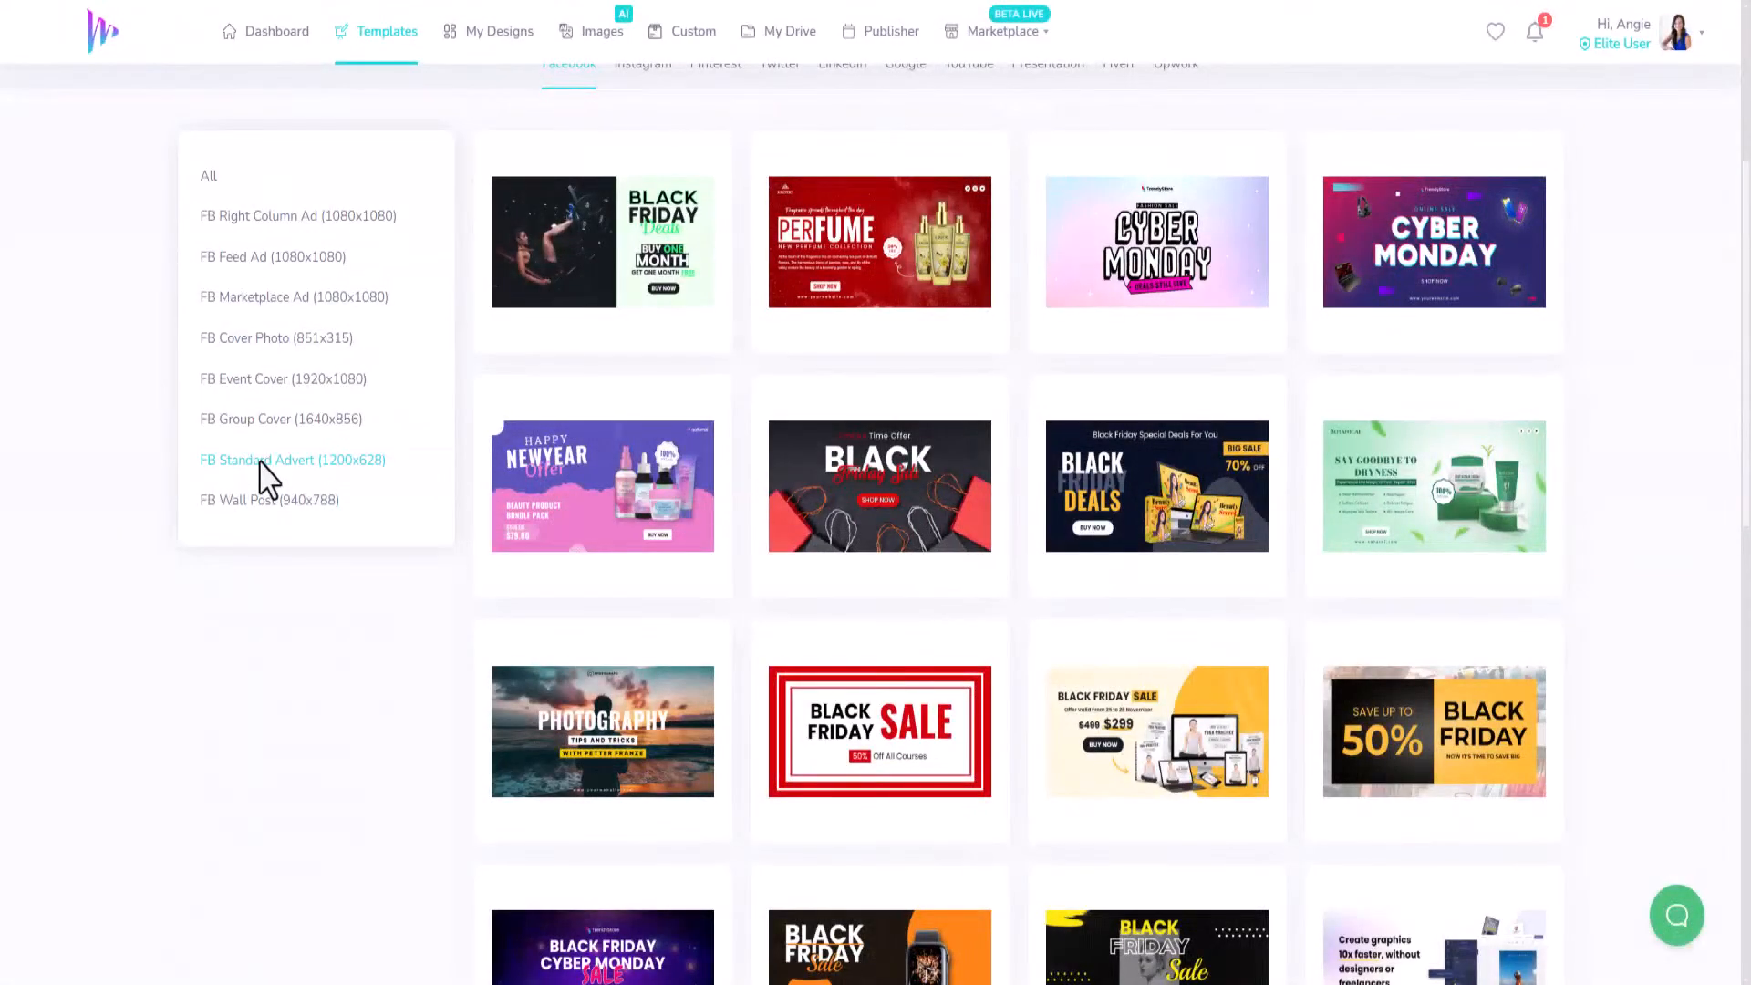
left_click(279, 308)
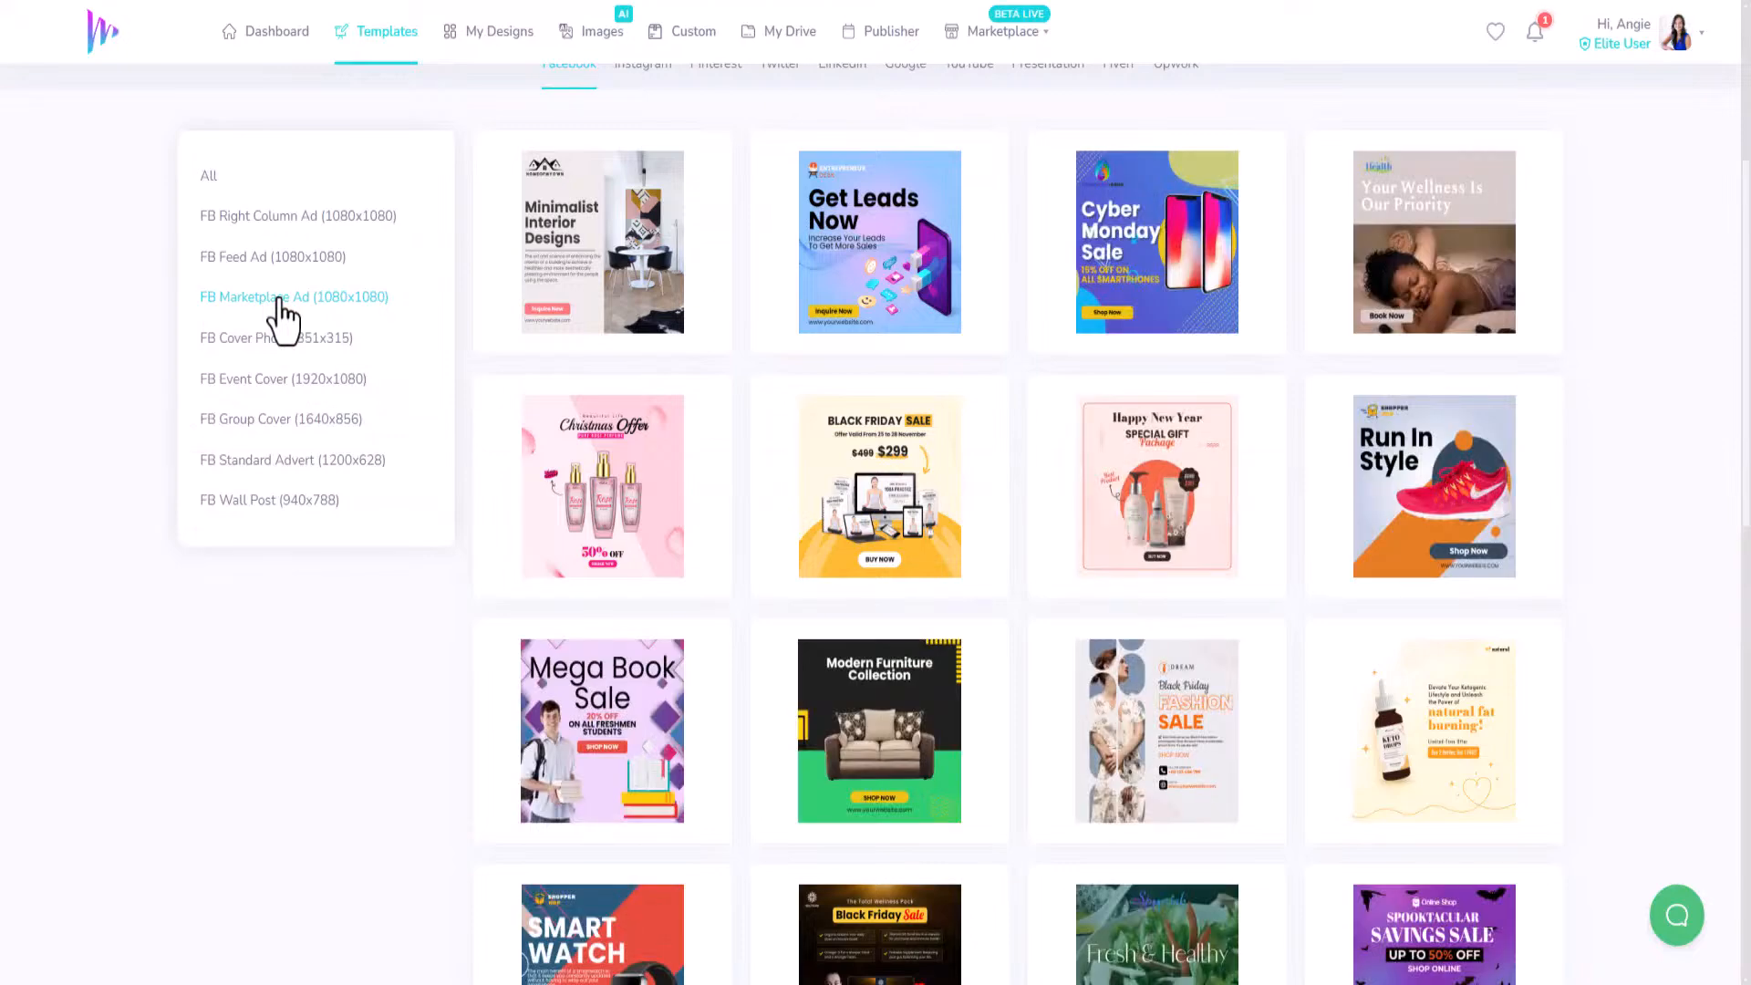
mouse_move(1213, 595)
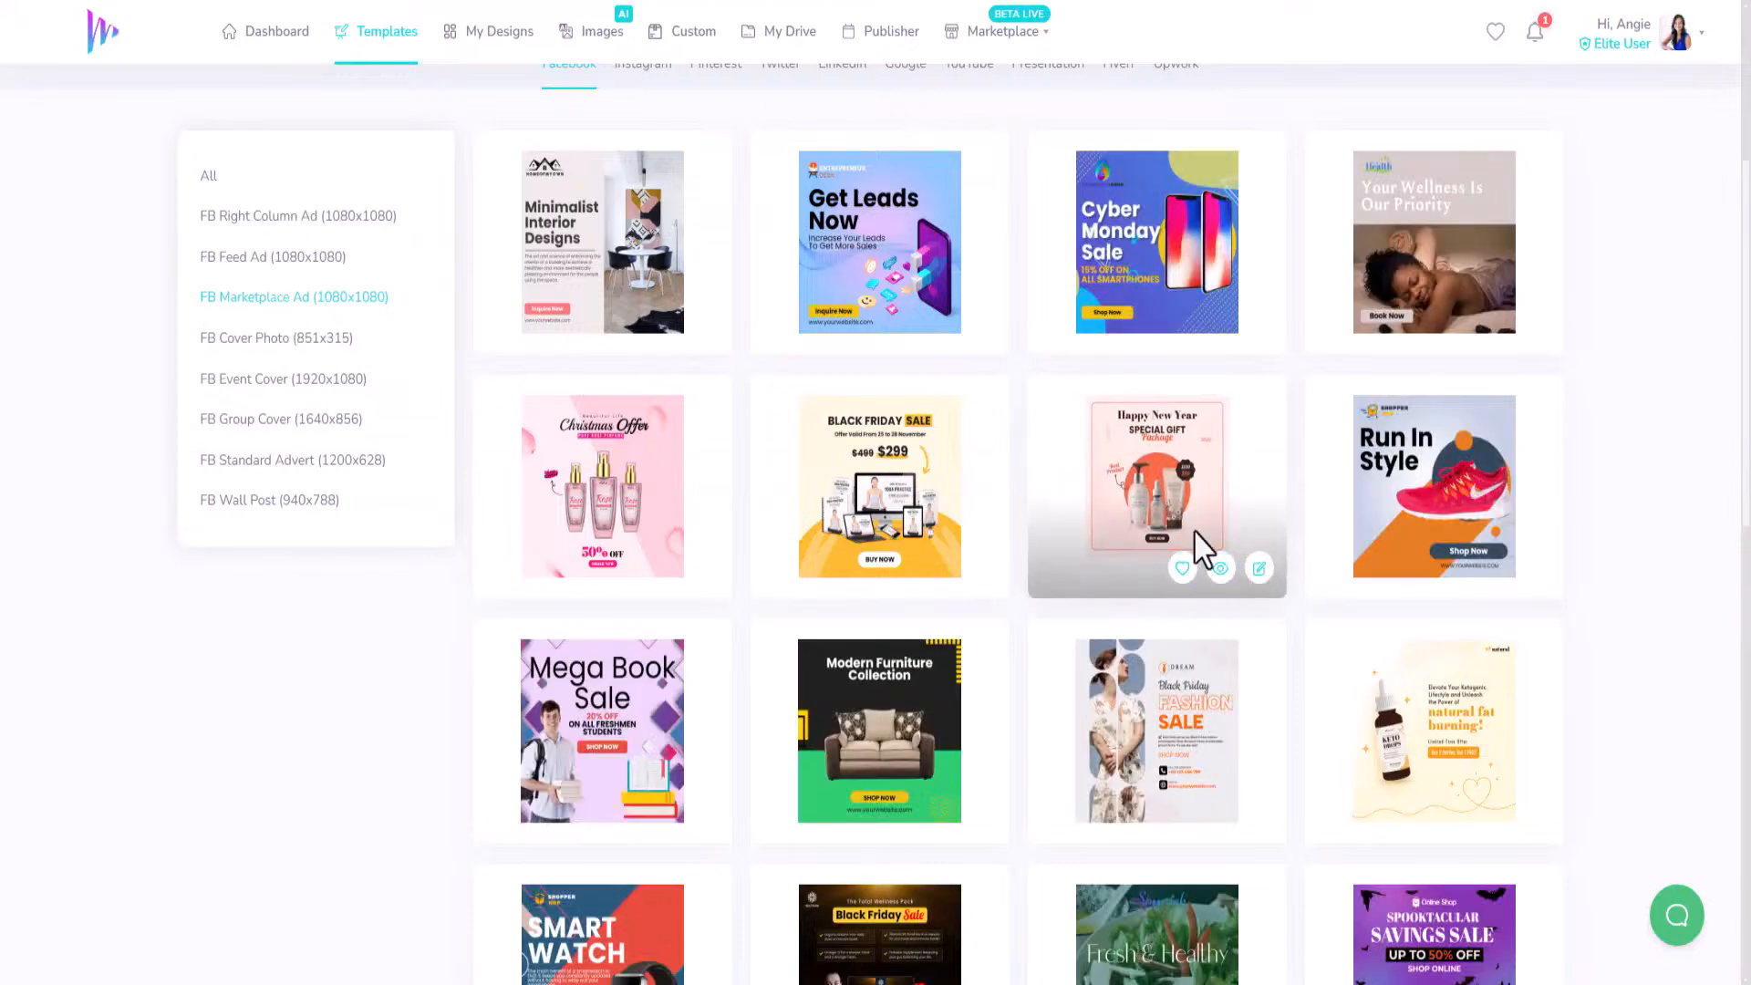
scroll(1048, 614, "down", 5)
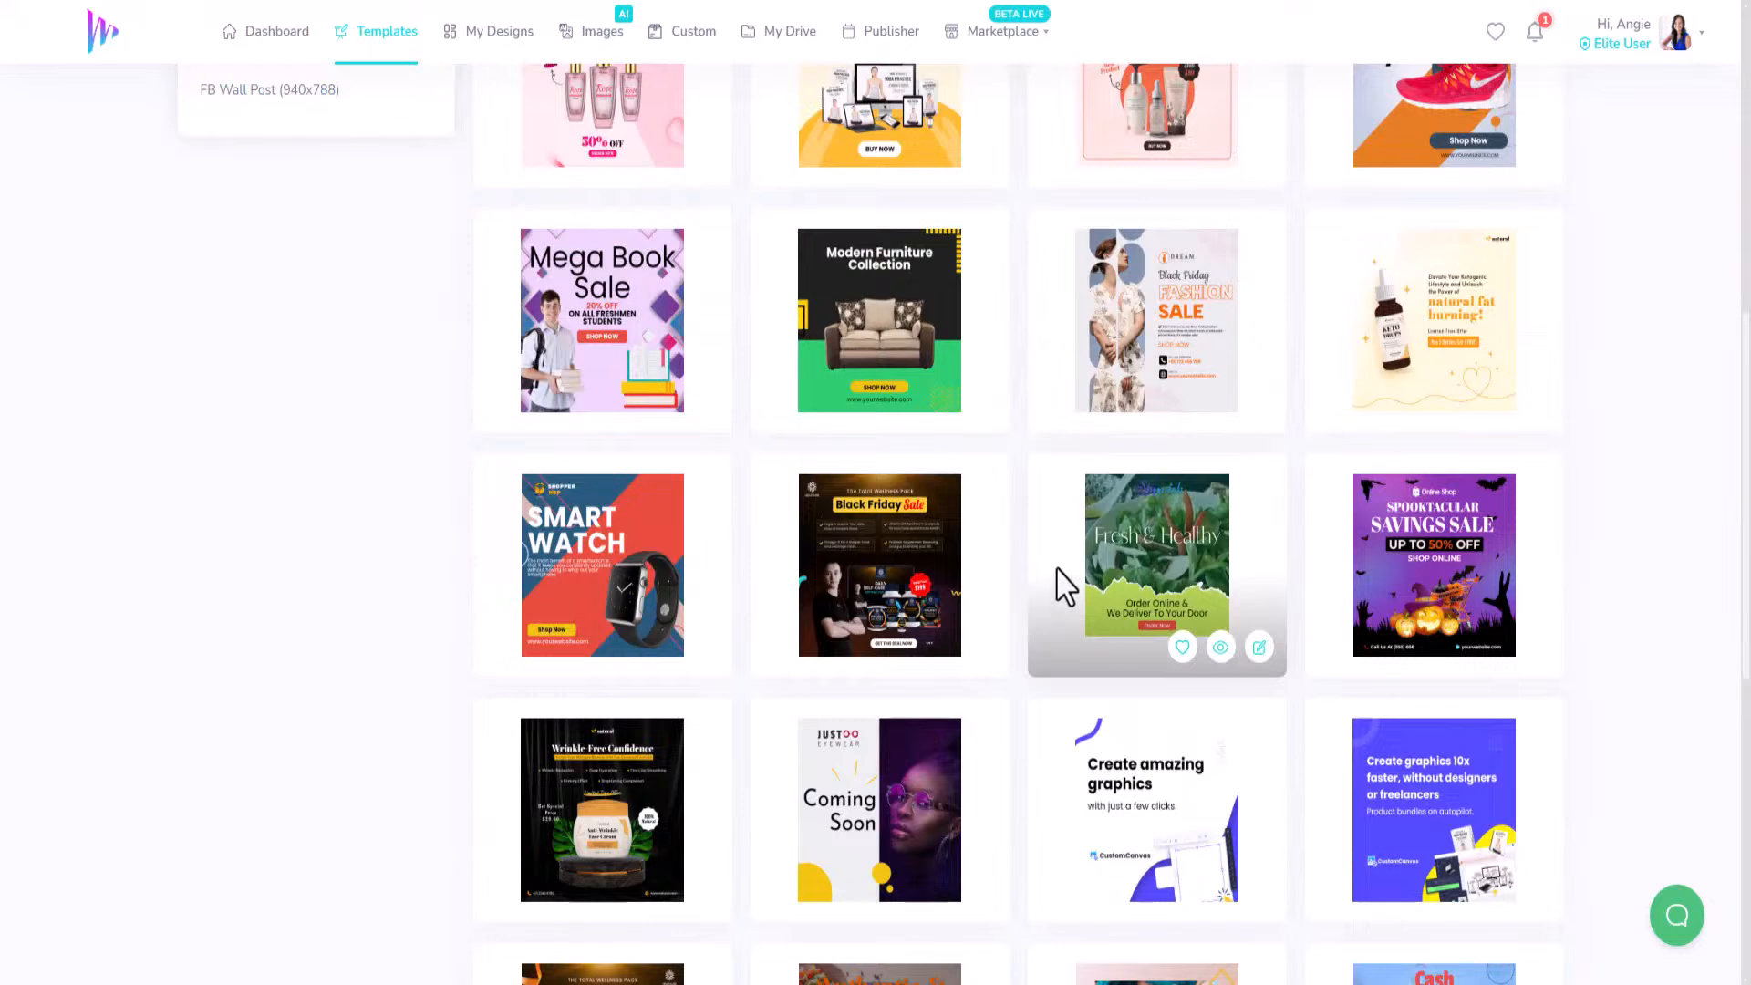
scroll(1061, 587, "down", 6)
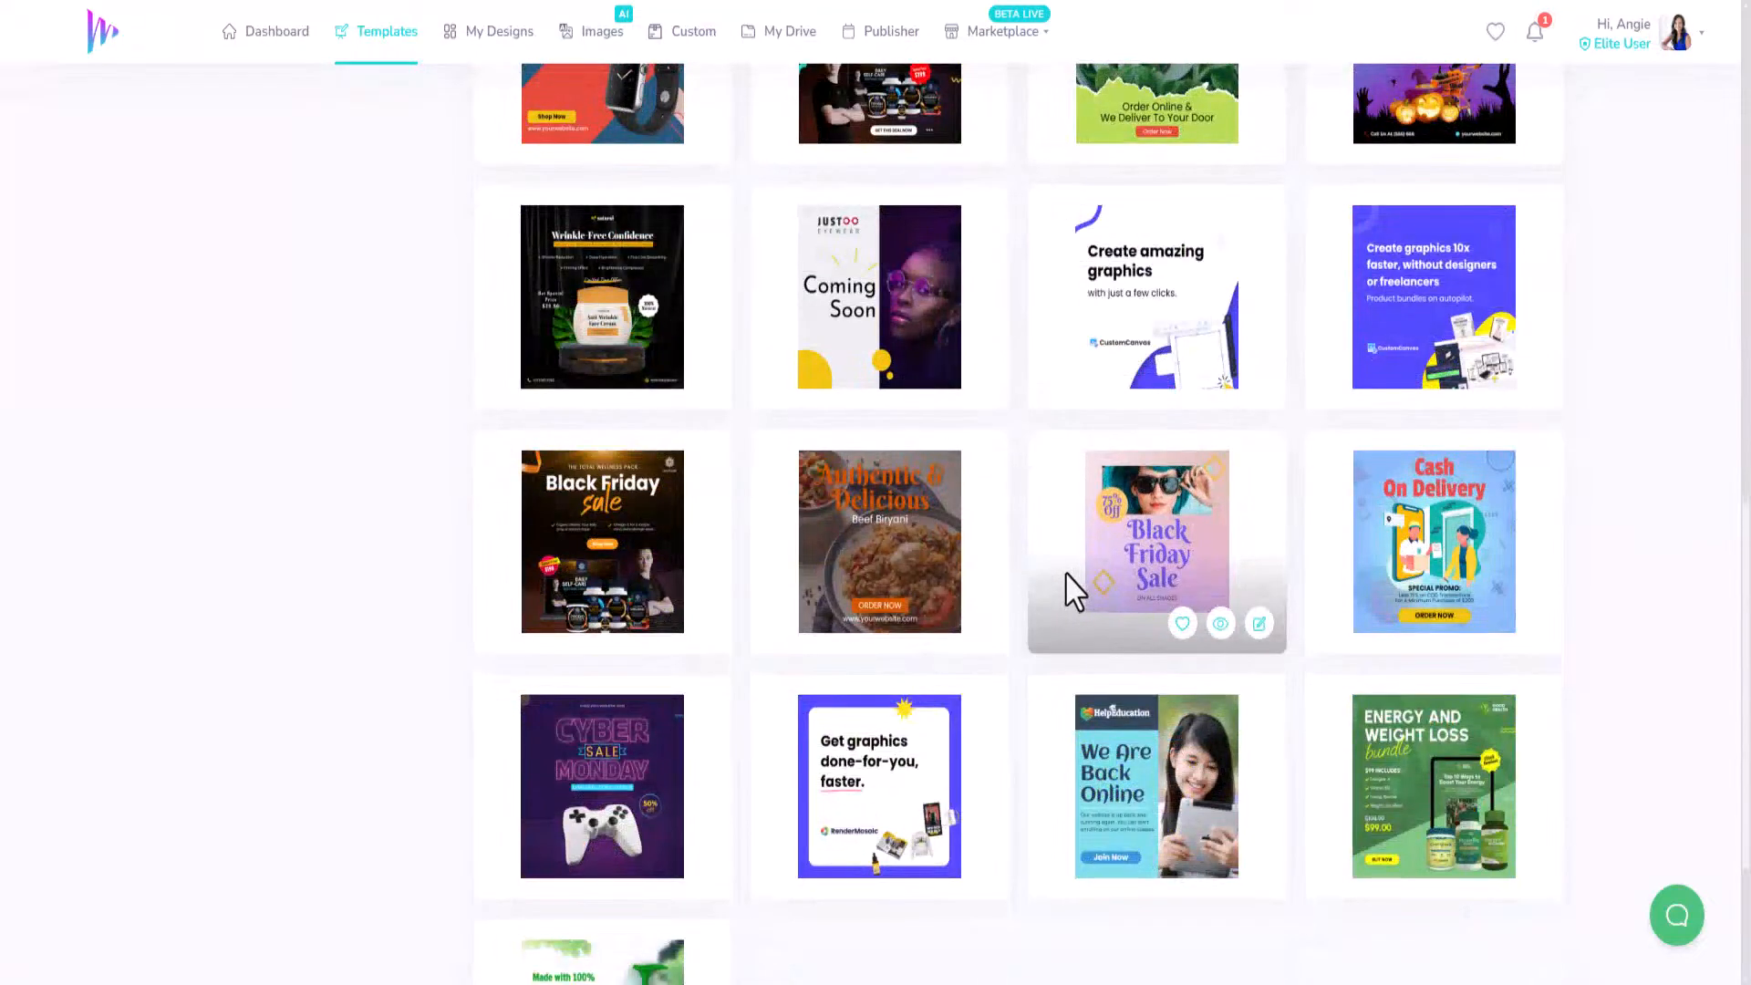
scroll(1031, 593, "down", 3)
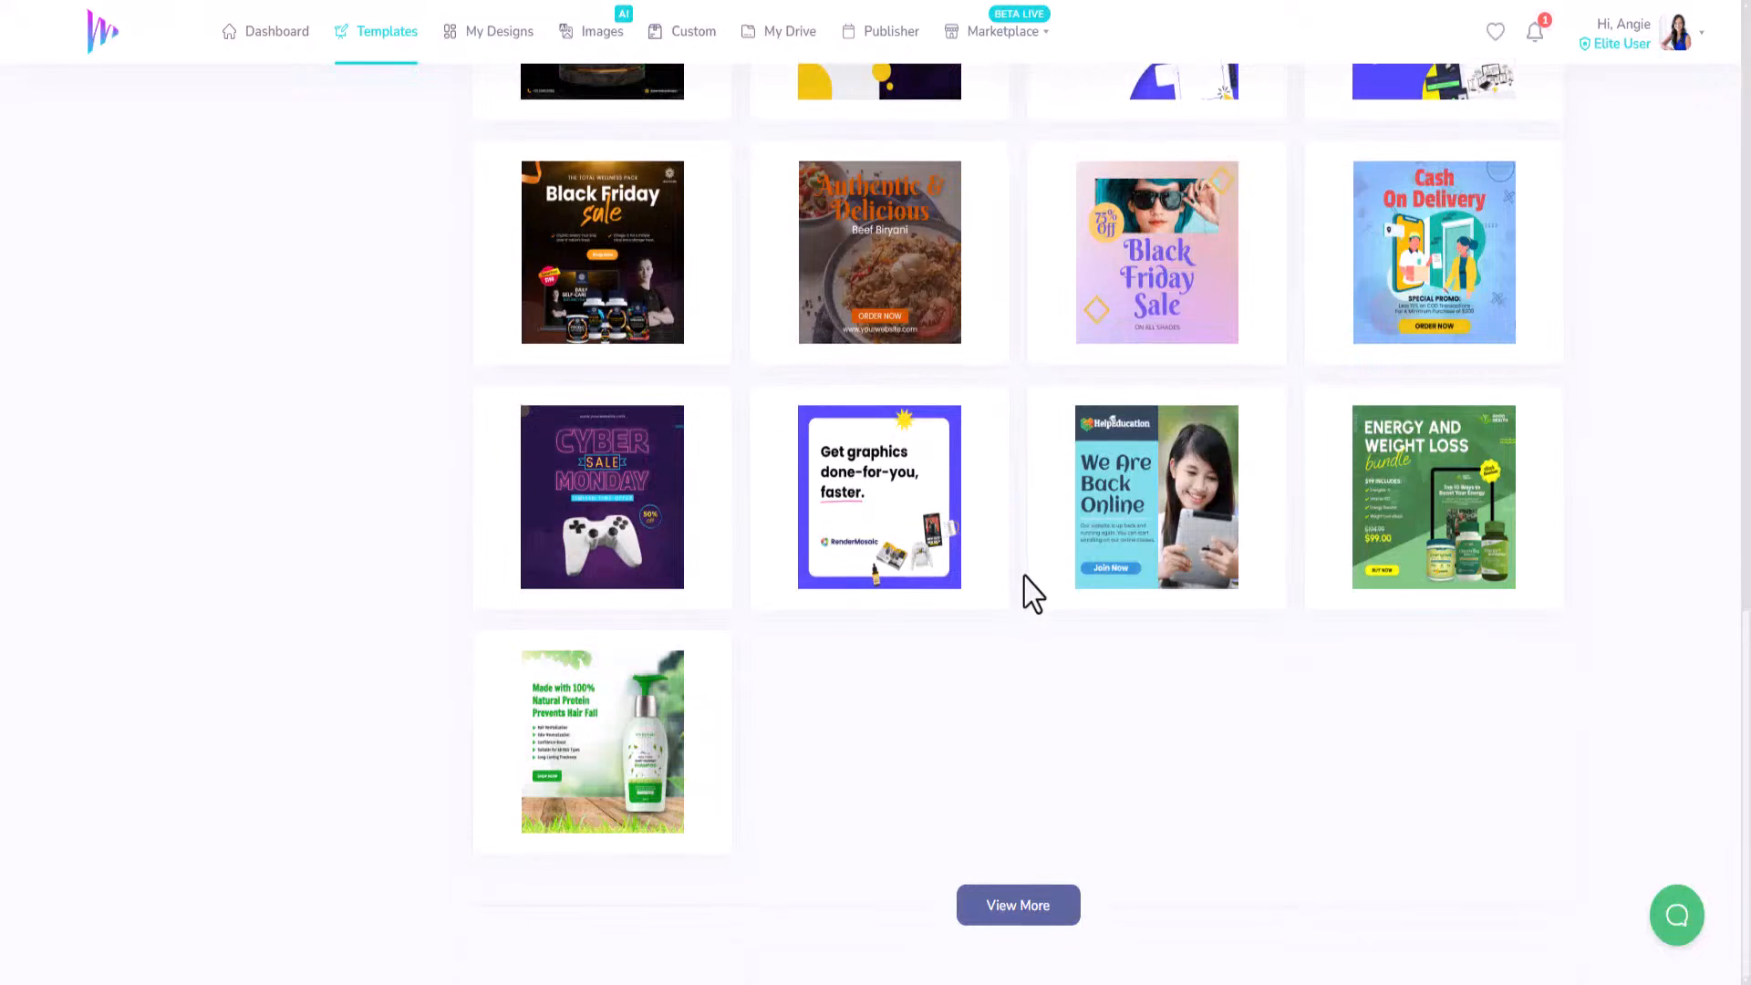
mouse_move(621, 498)
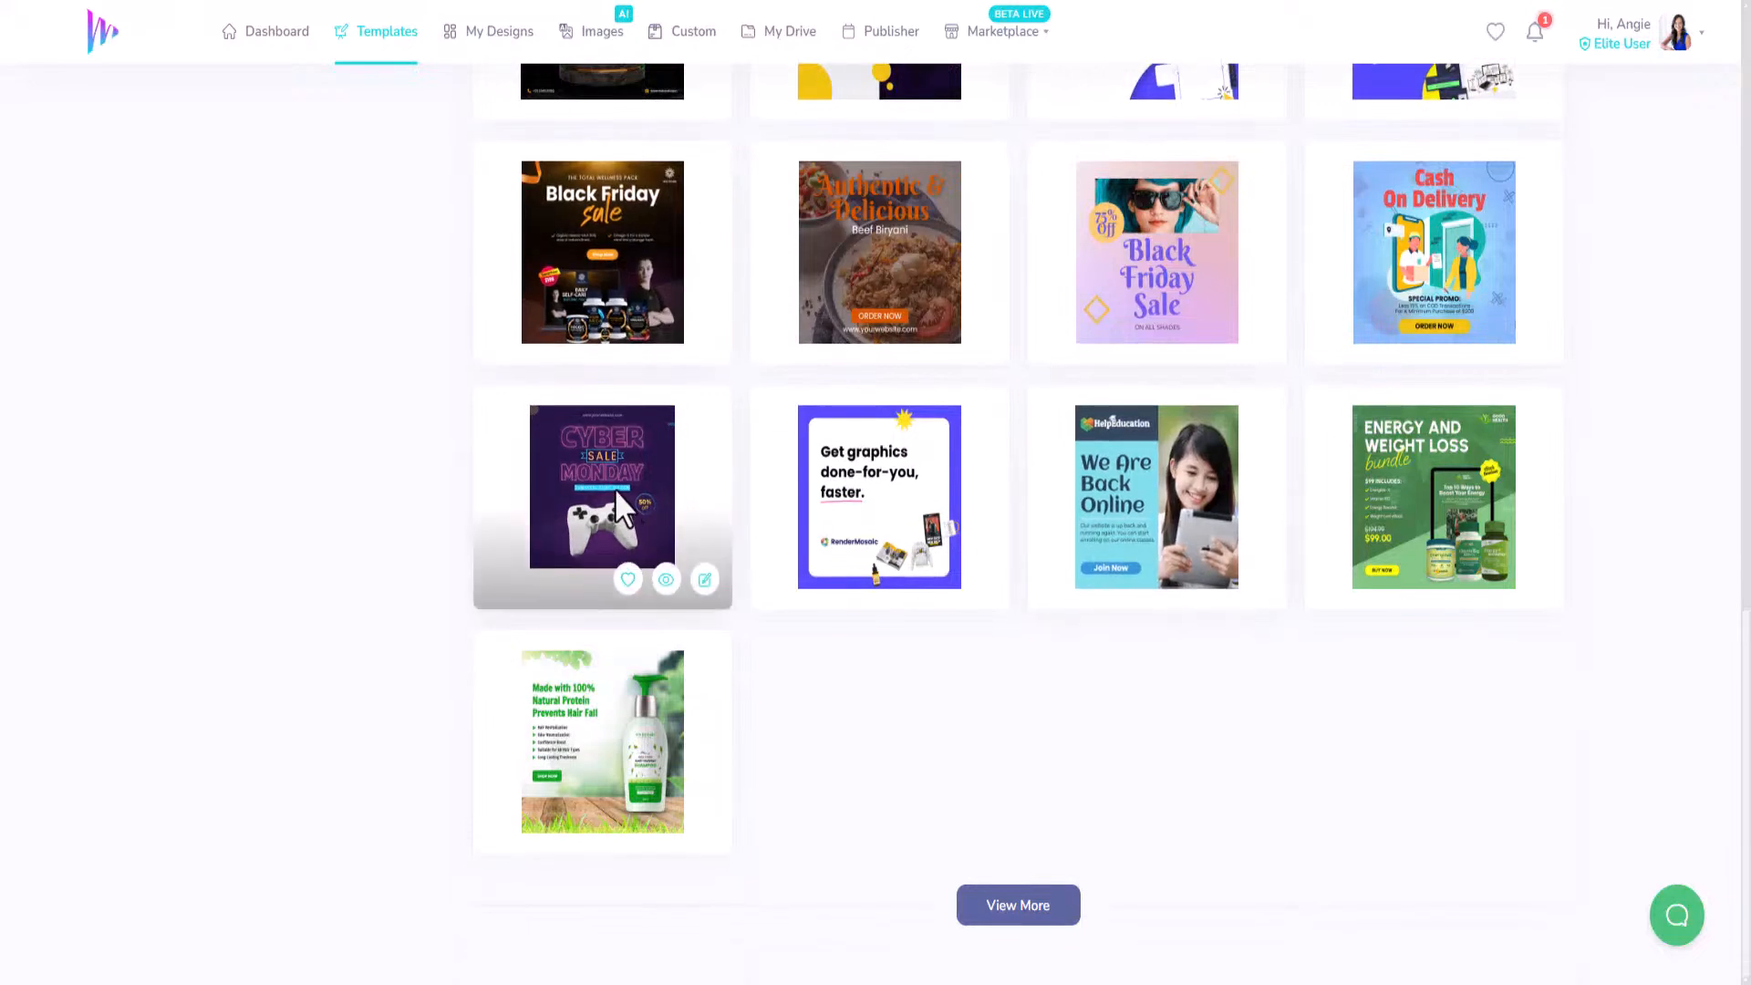
left_click(699, 580)
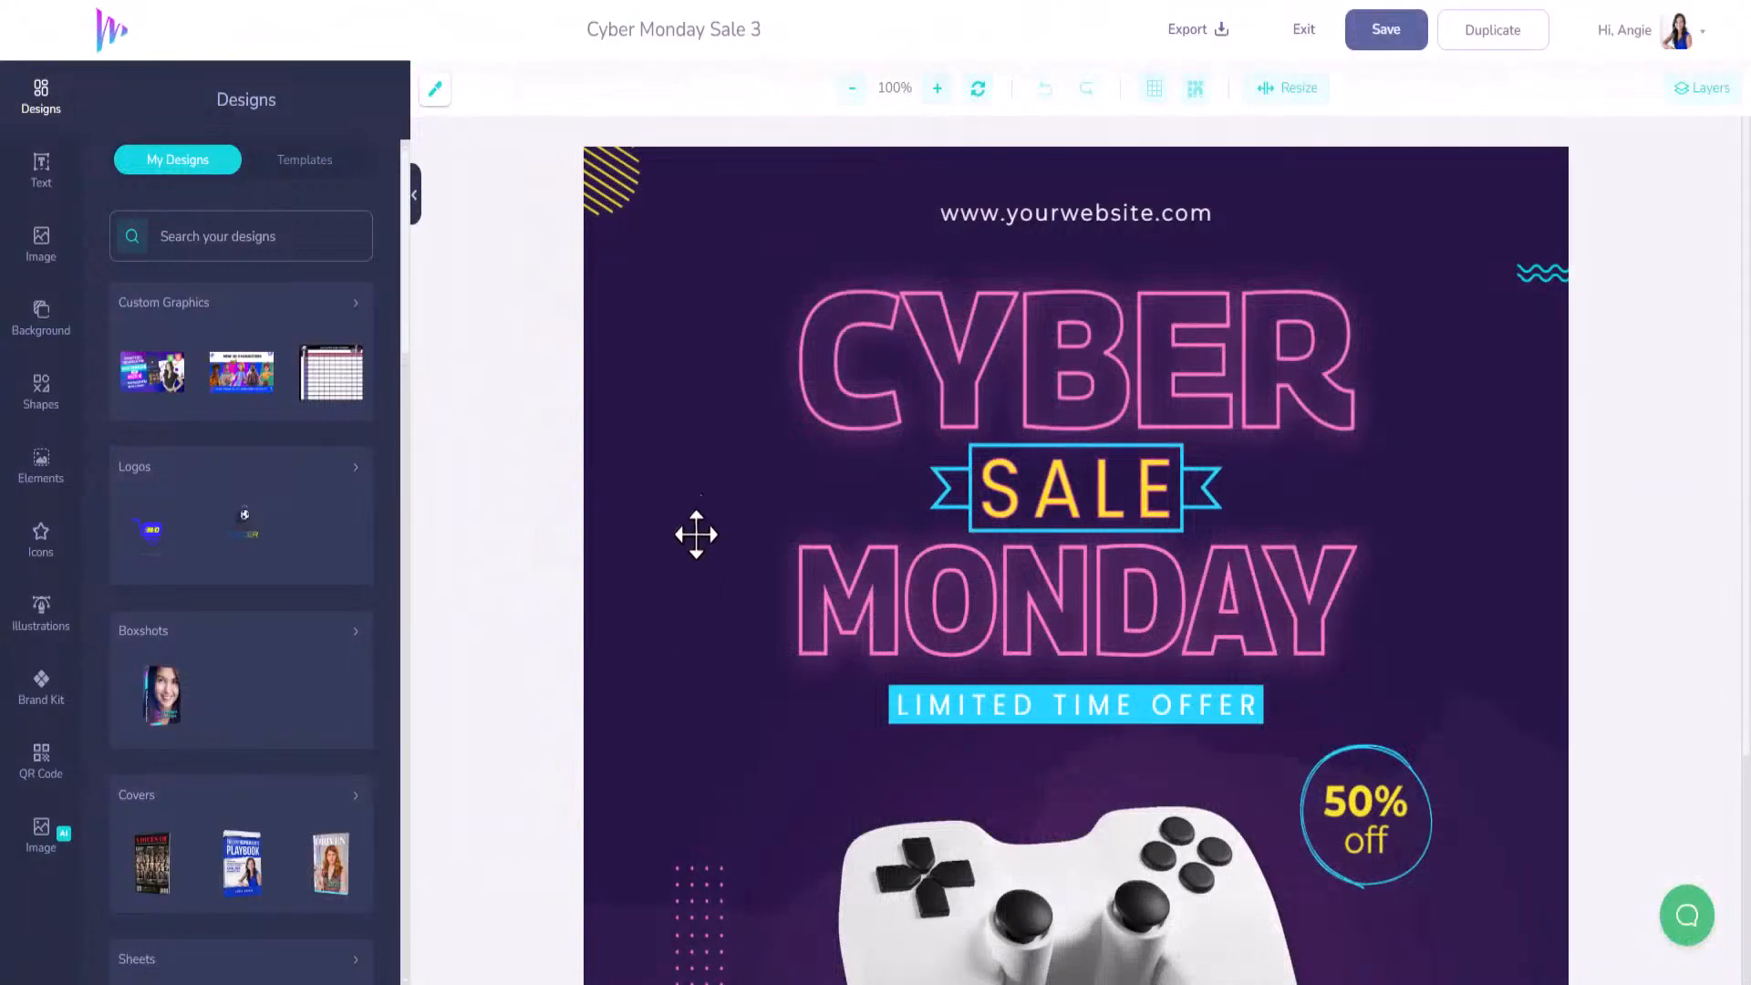
left_click(1003, 208)
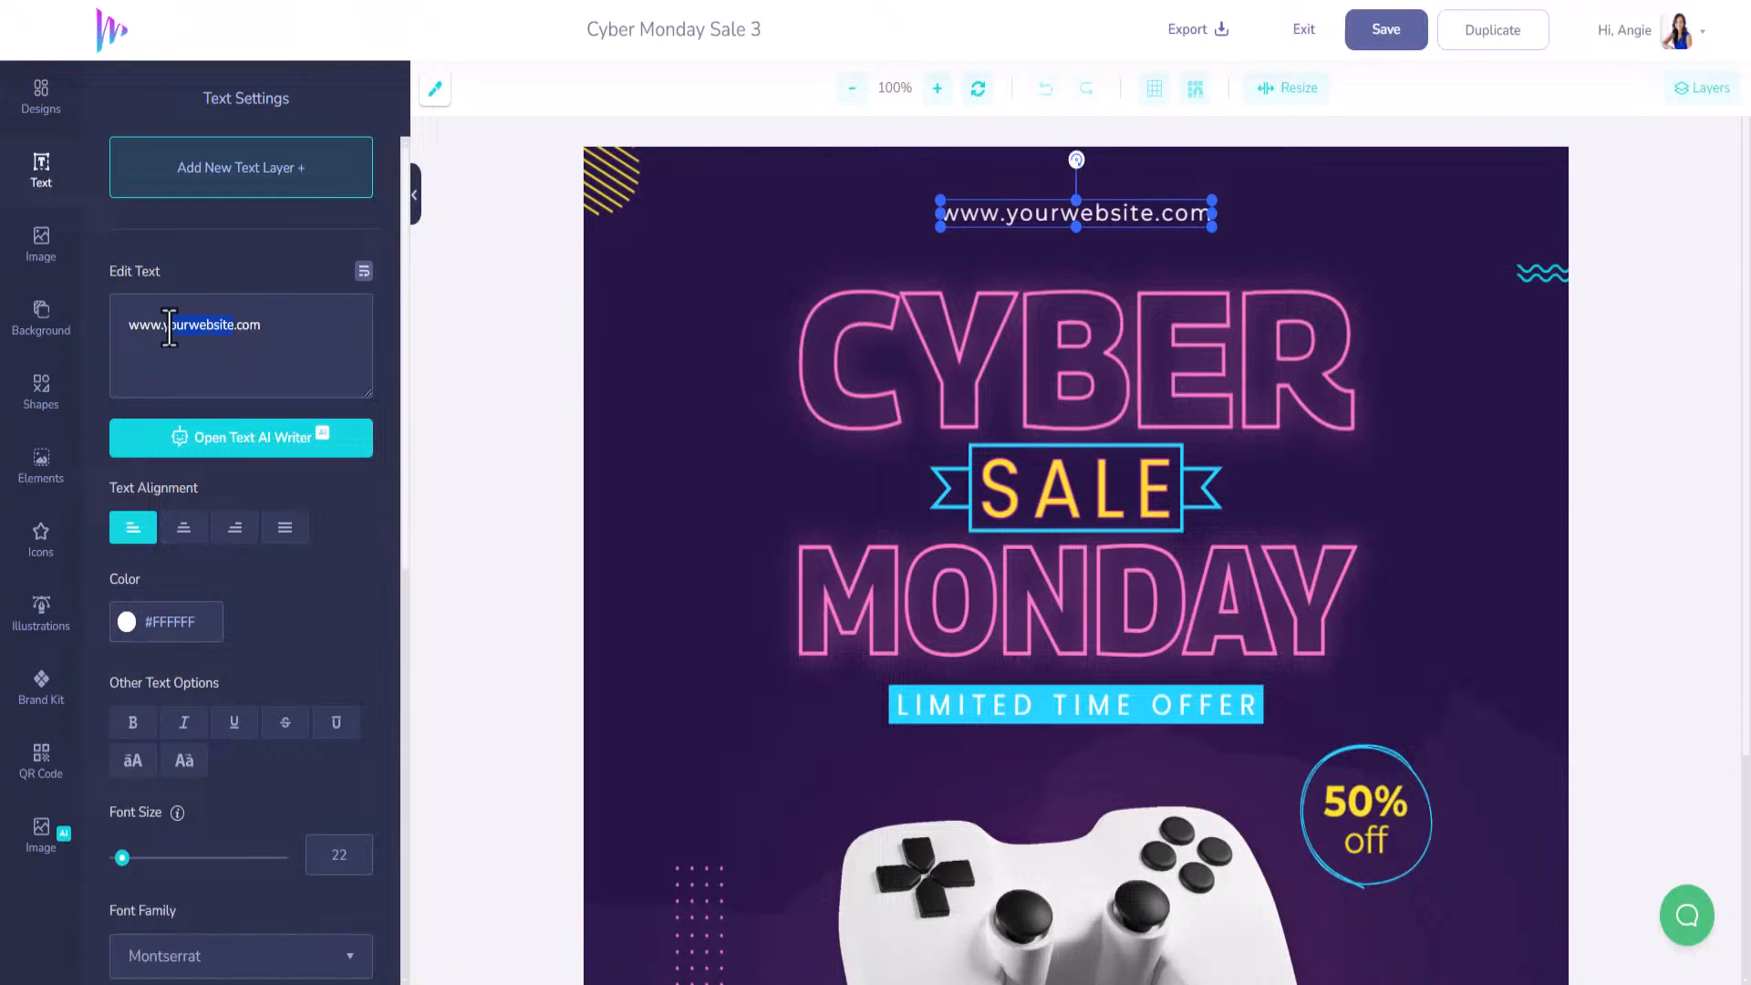
type("lenge")
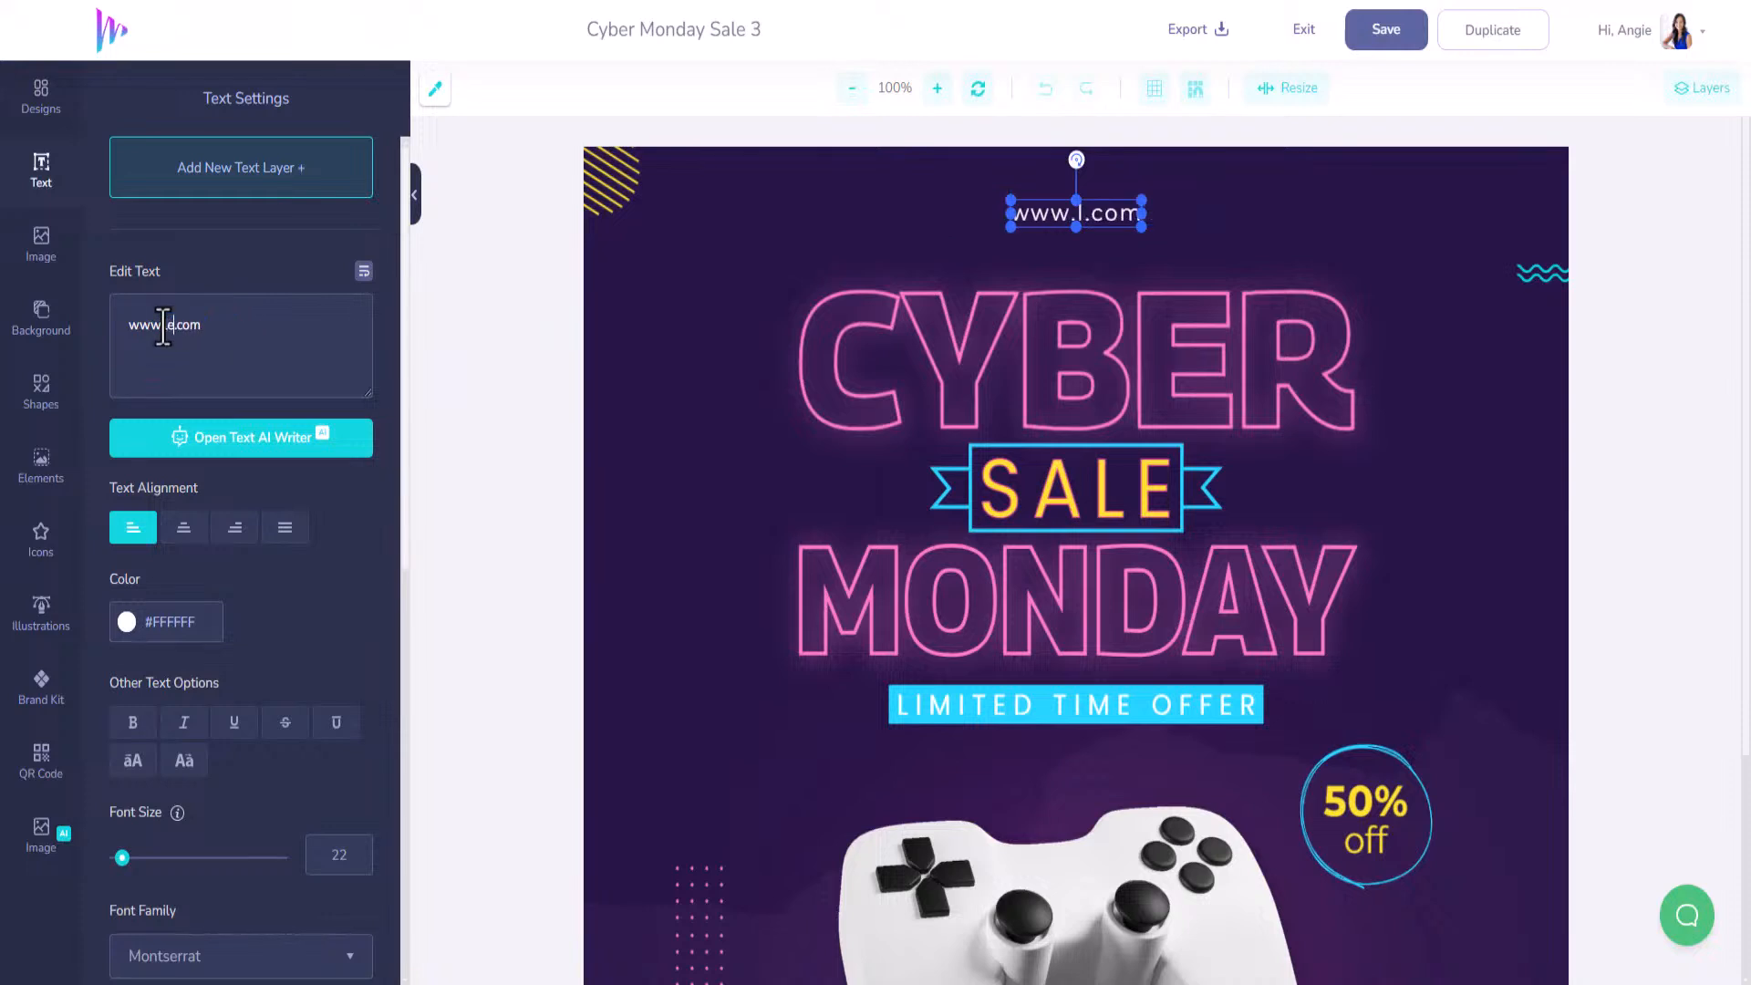
key("BackSpace")
key("BackSpace")
type("endaryonli")
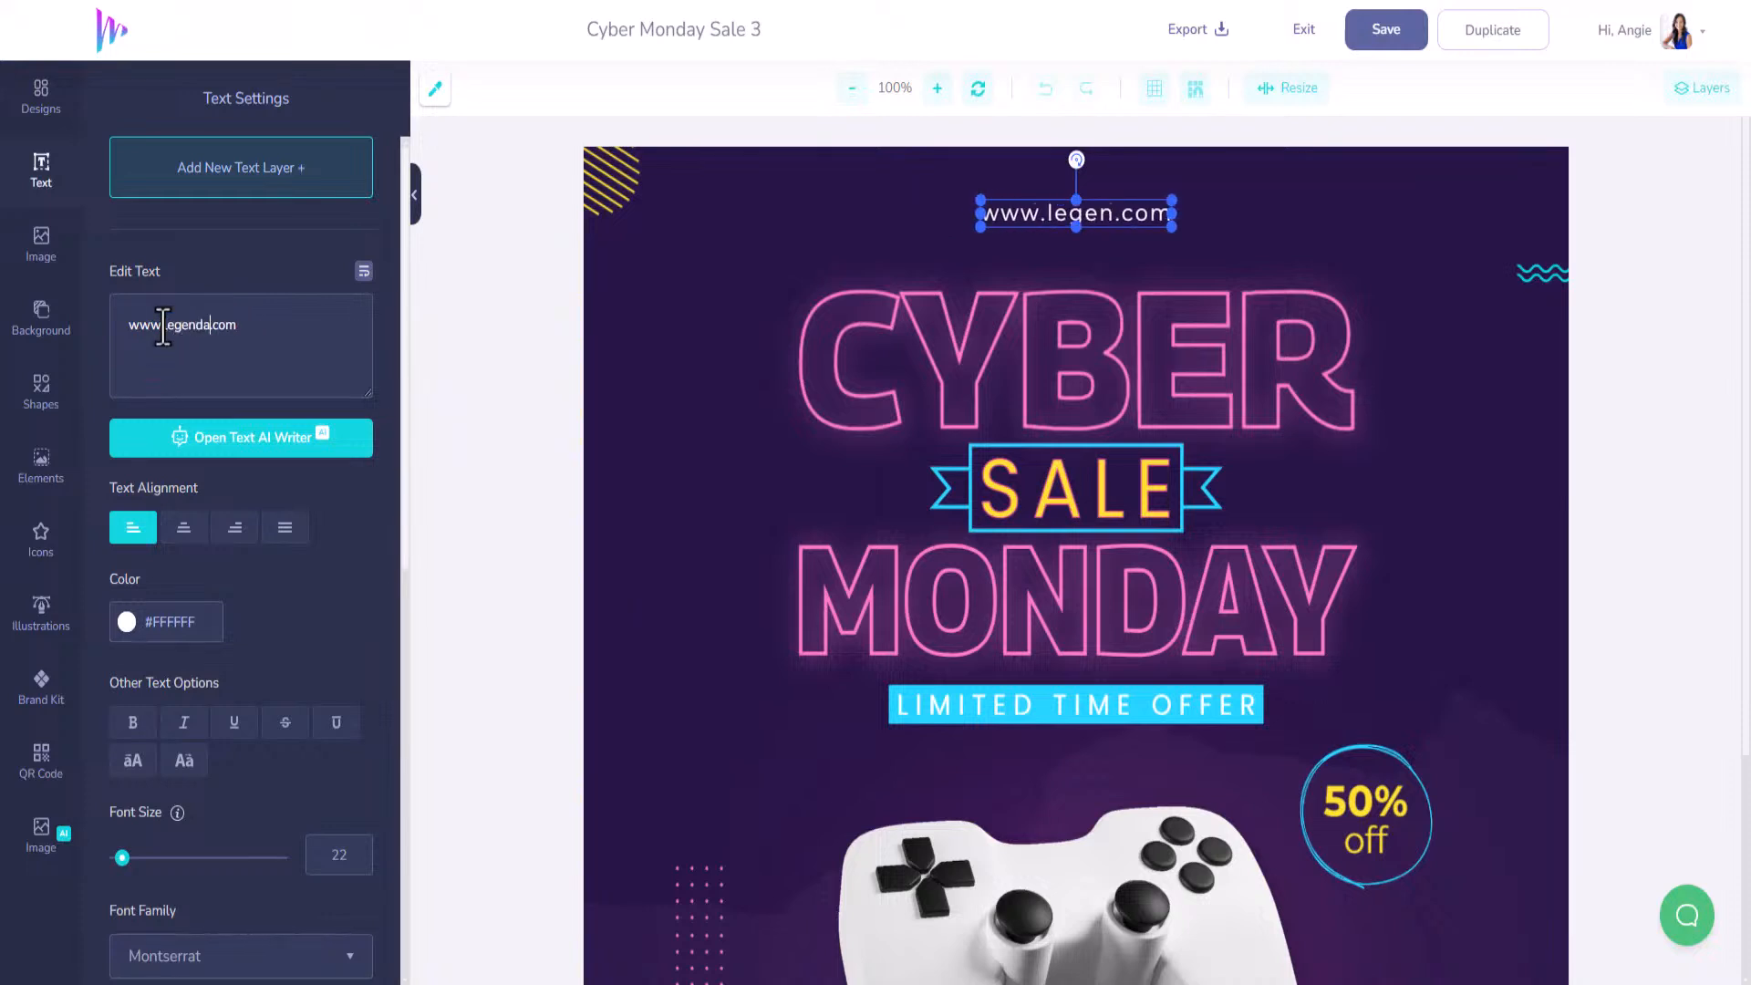
type("nefinds")
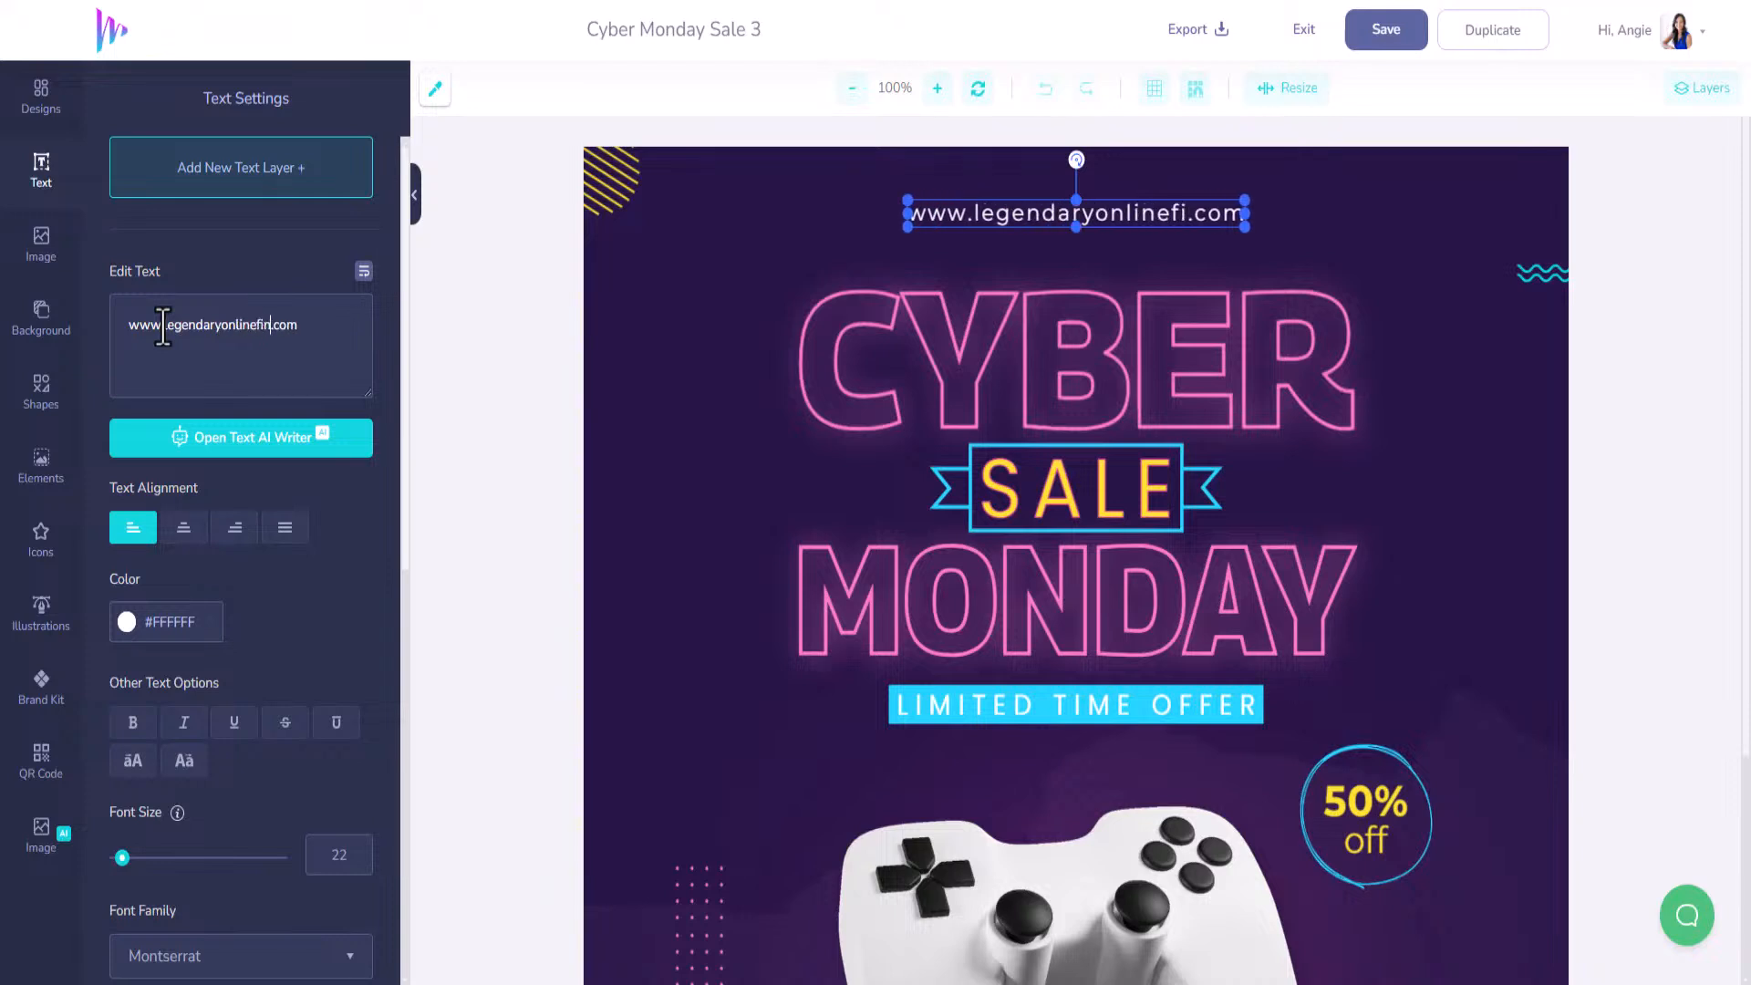
left_click_drag(331, 330, 101, 346)
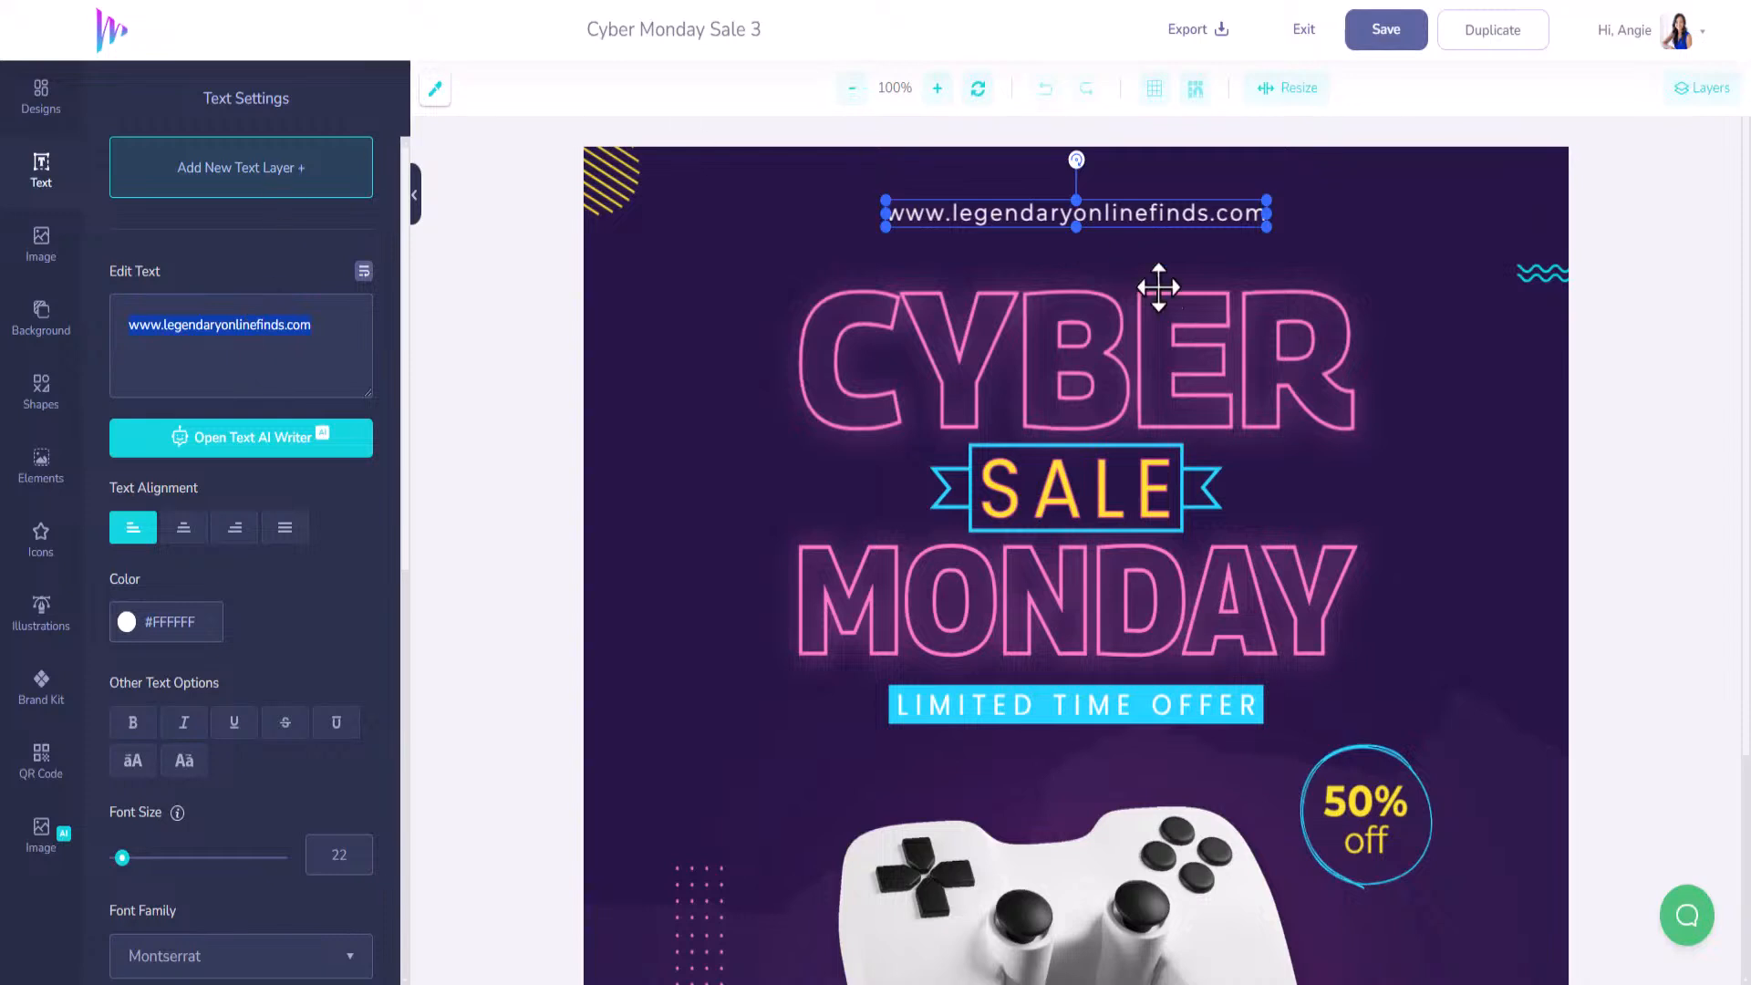
scroll(1062, 552, "down", 3)
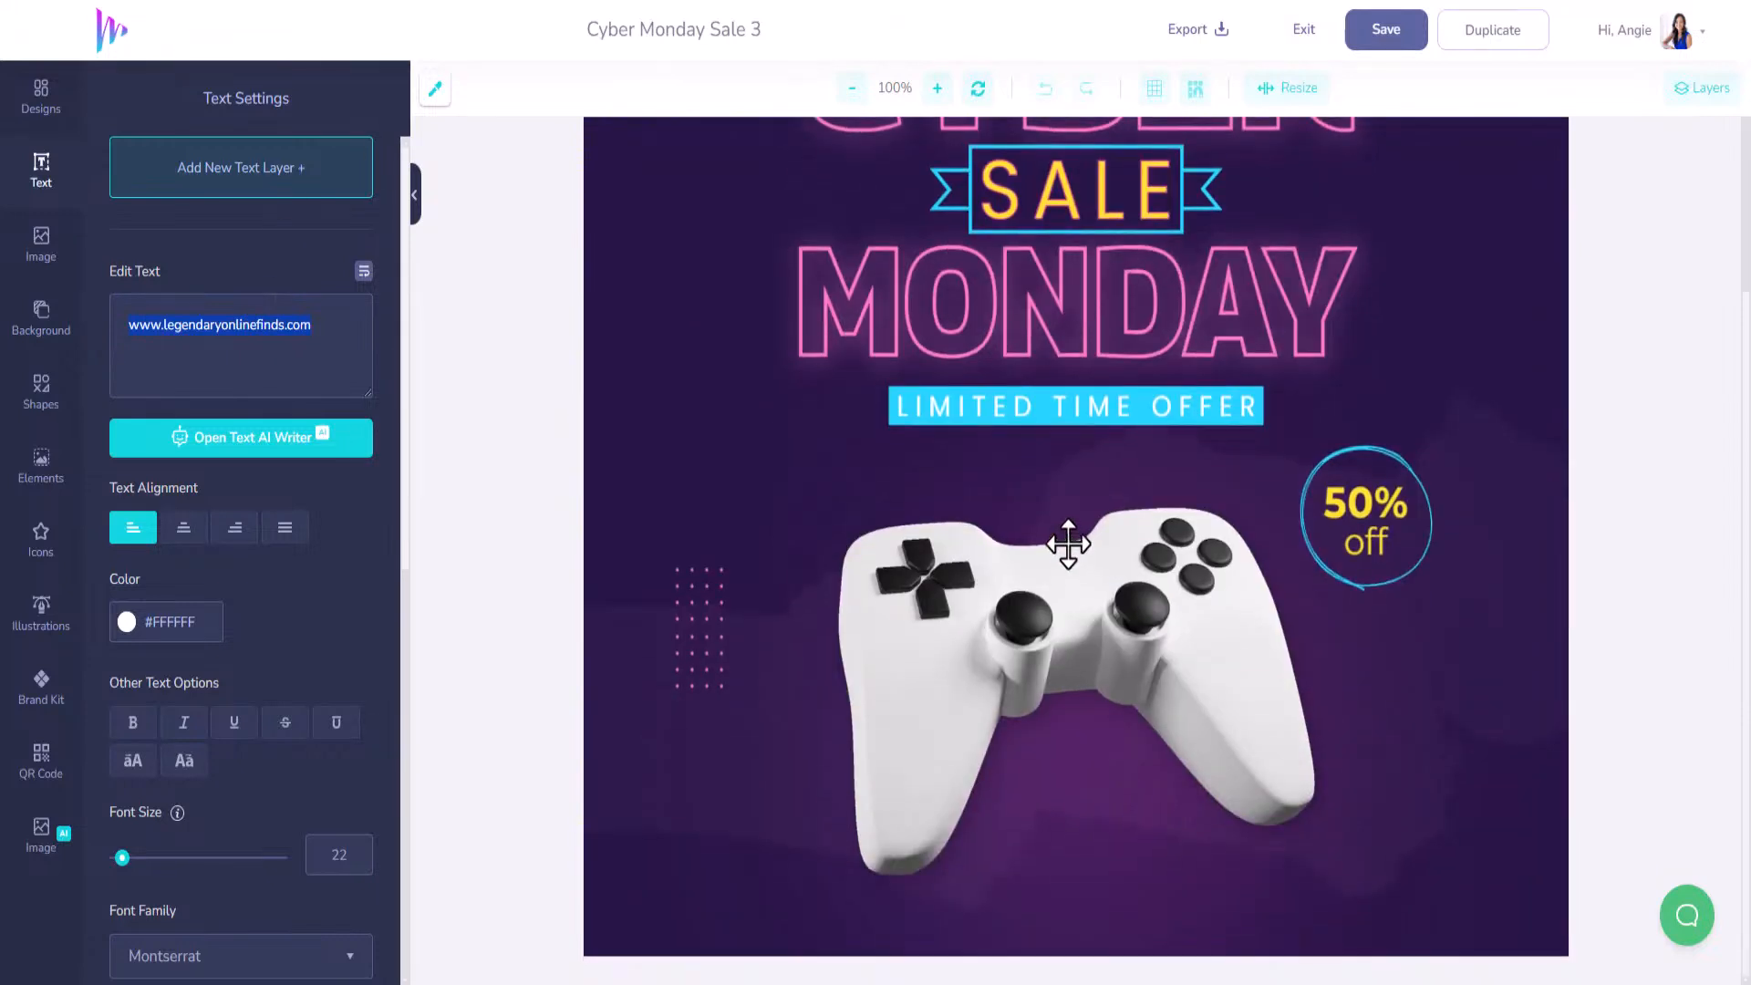
Move the game controller up-left, with one pink dot grid above and one below it.
left_click(1085, 593)
left_click_drag(1085, 593, 885, 532)
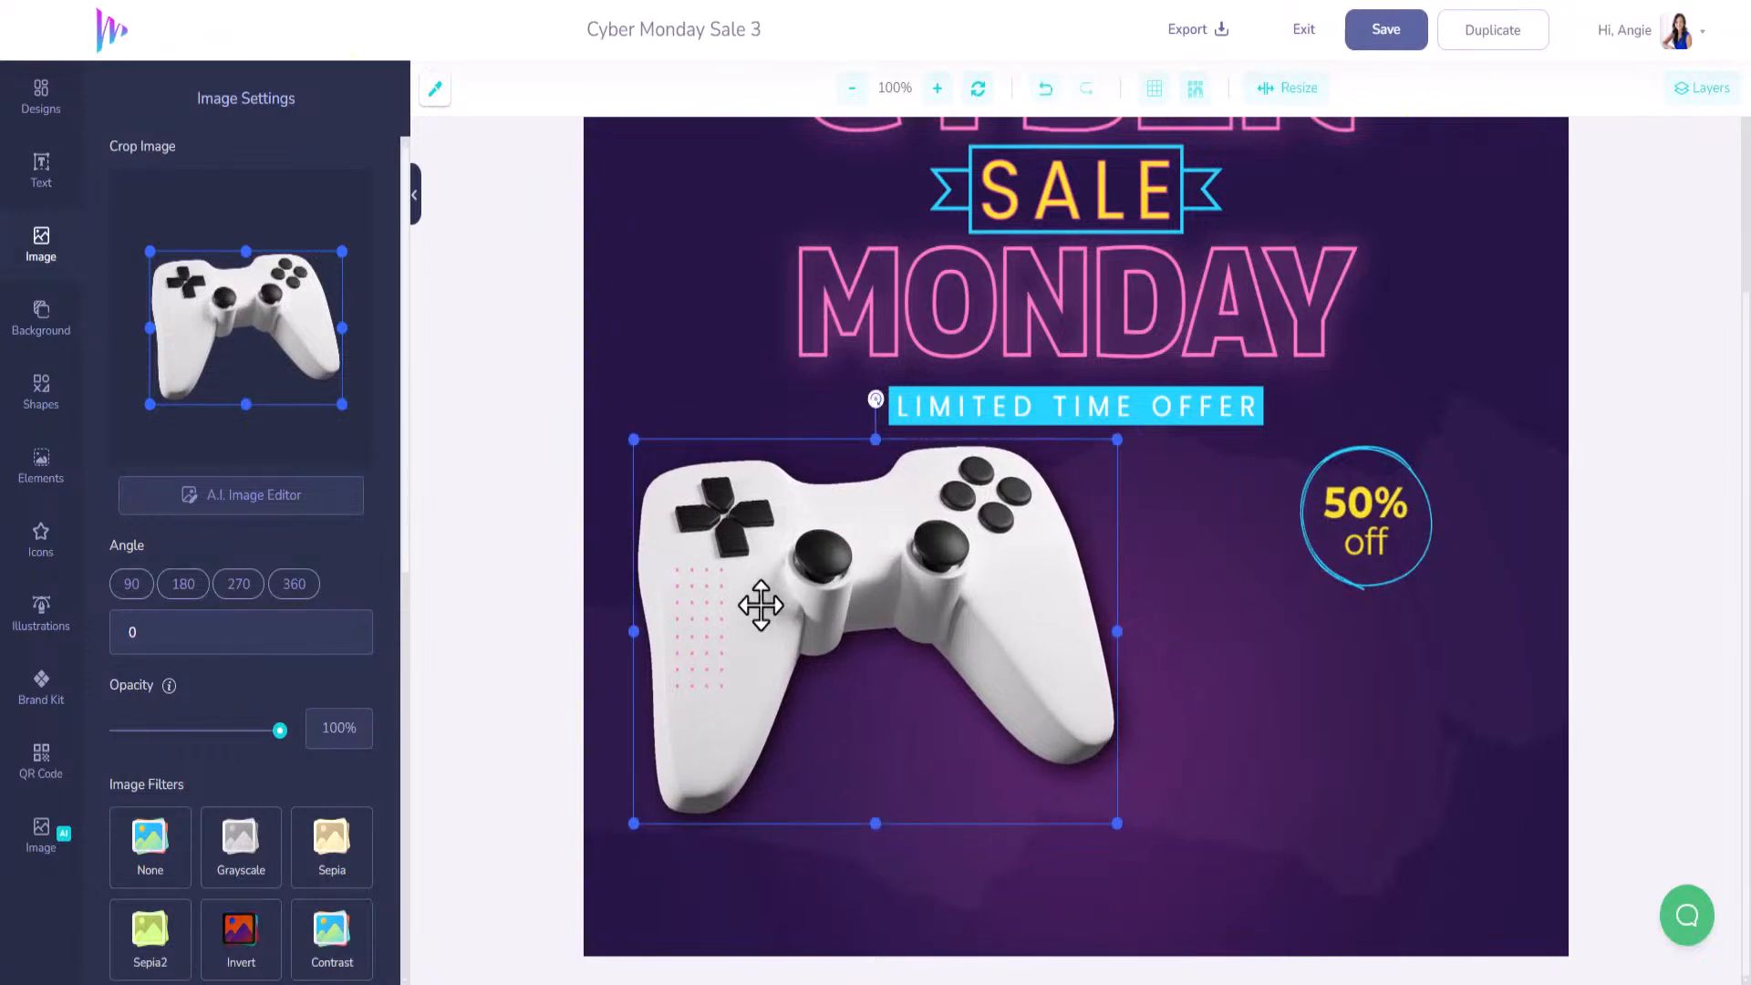
left_click(704, 602)
left_click_drag(708, 645, 688, 375)
left_click_drag(705, 676, 664, 877)
Move the 50% off text and its circle up to the top right beside MONDAY.
left_click(1371, 497)
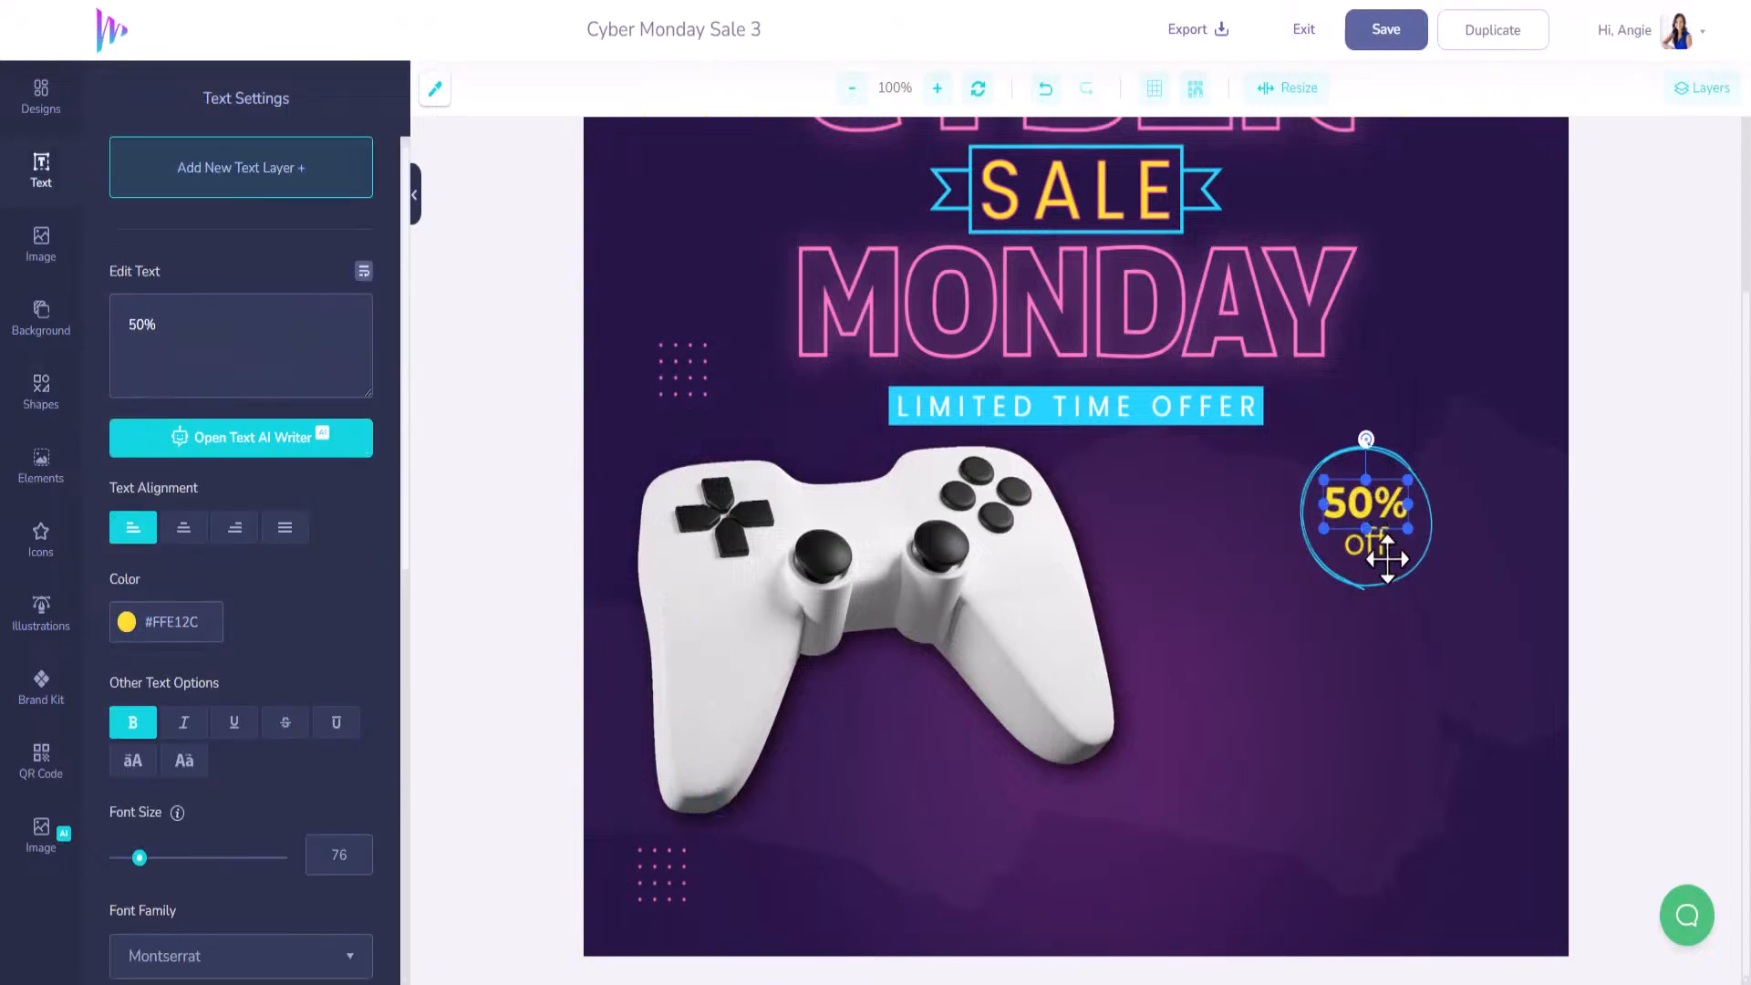
left_click(1373, 547, "shift")
left_click(1385, 582, "shift")
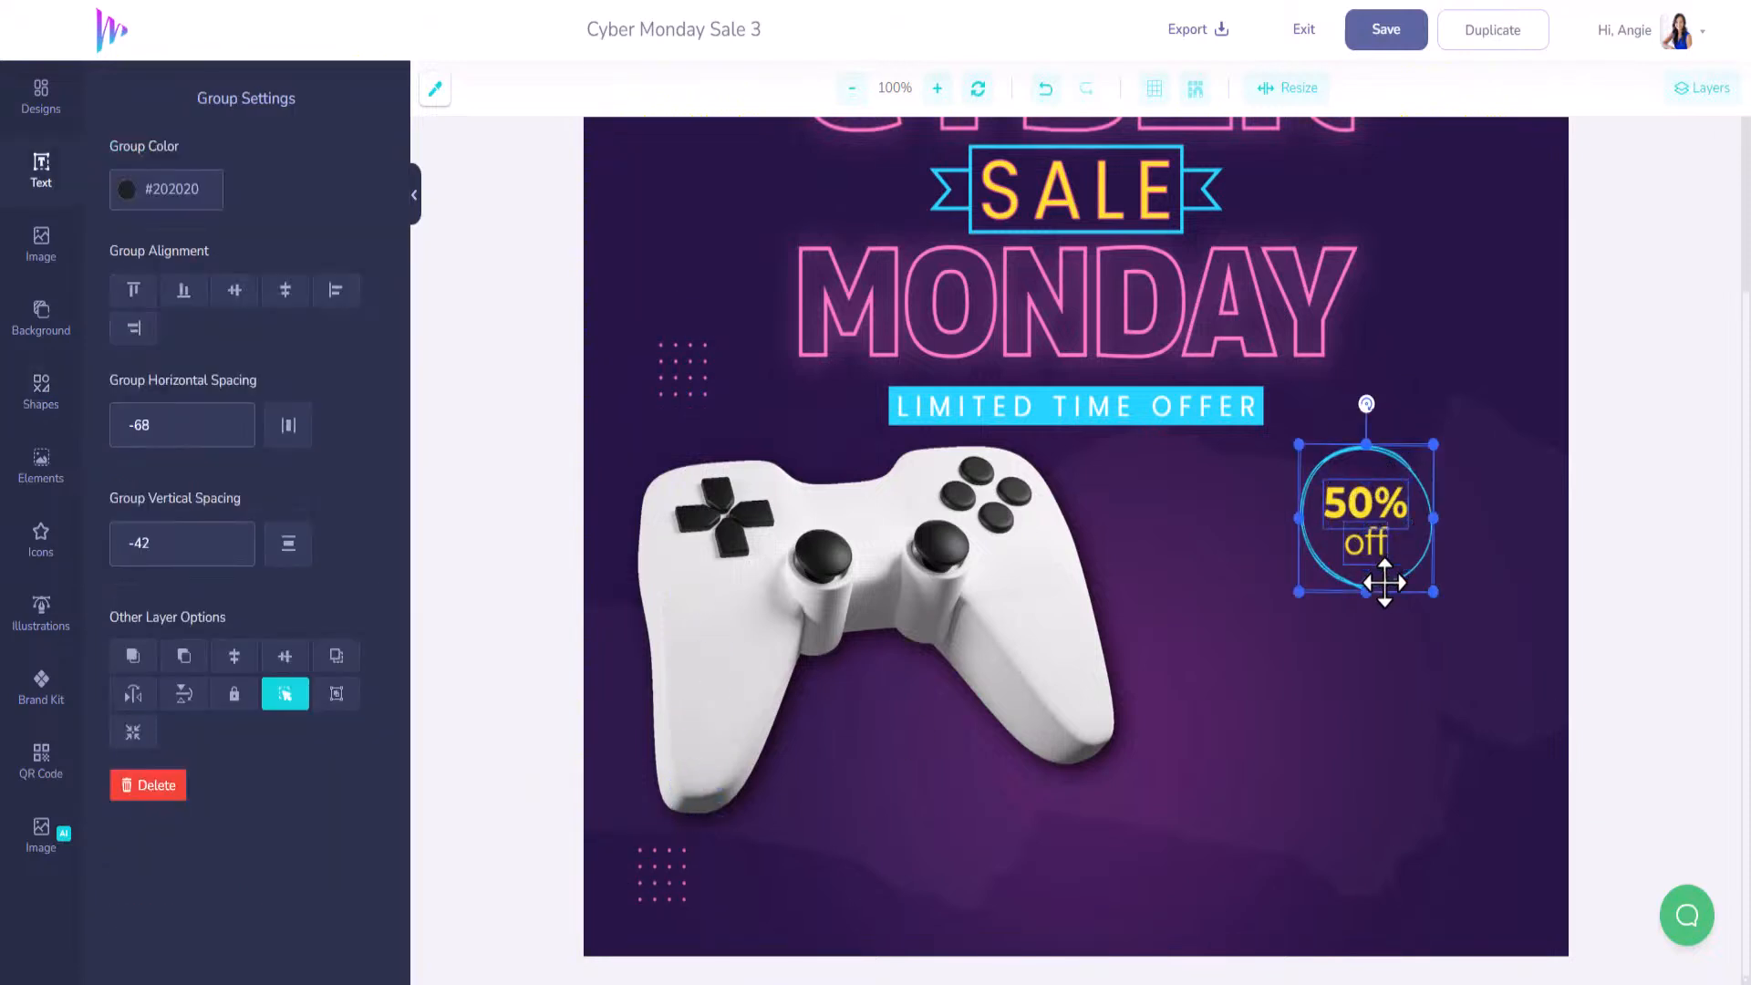
left_click(1382, 584, "shift")
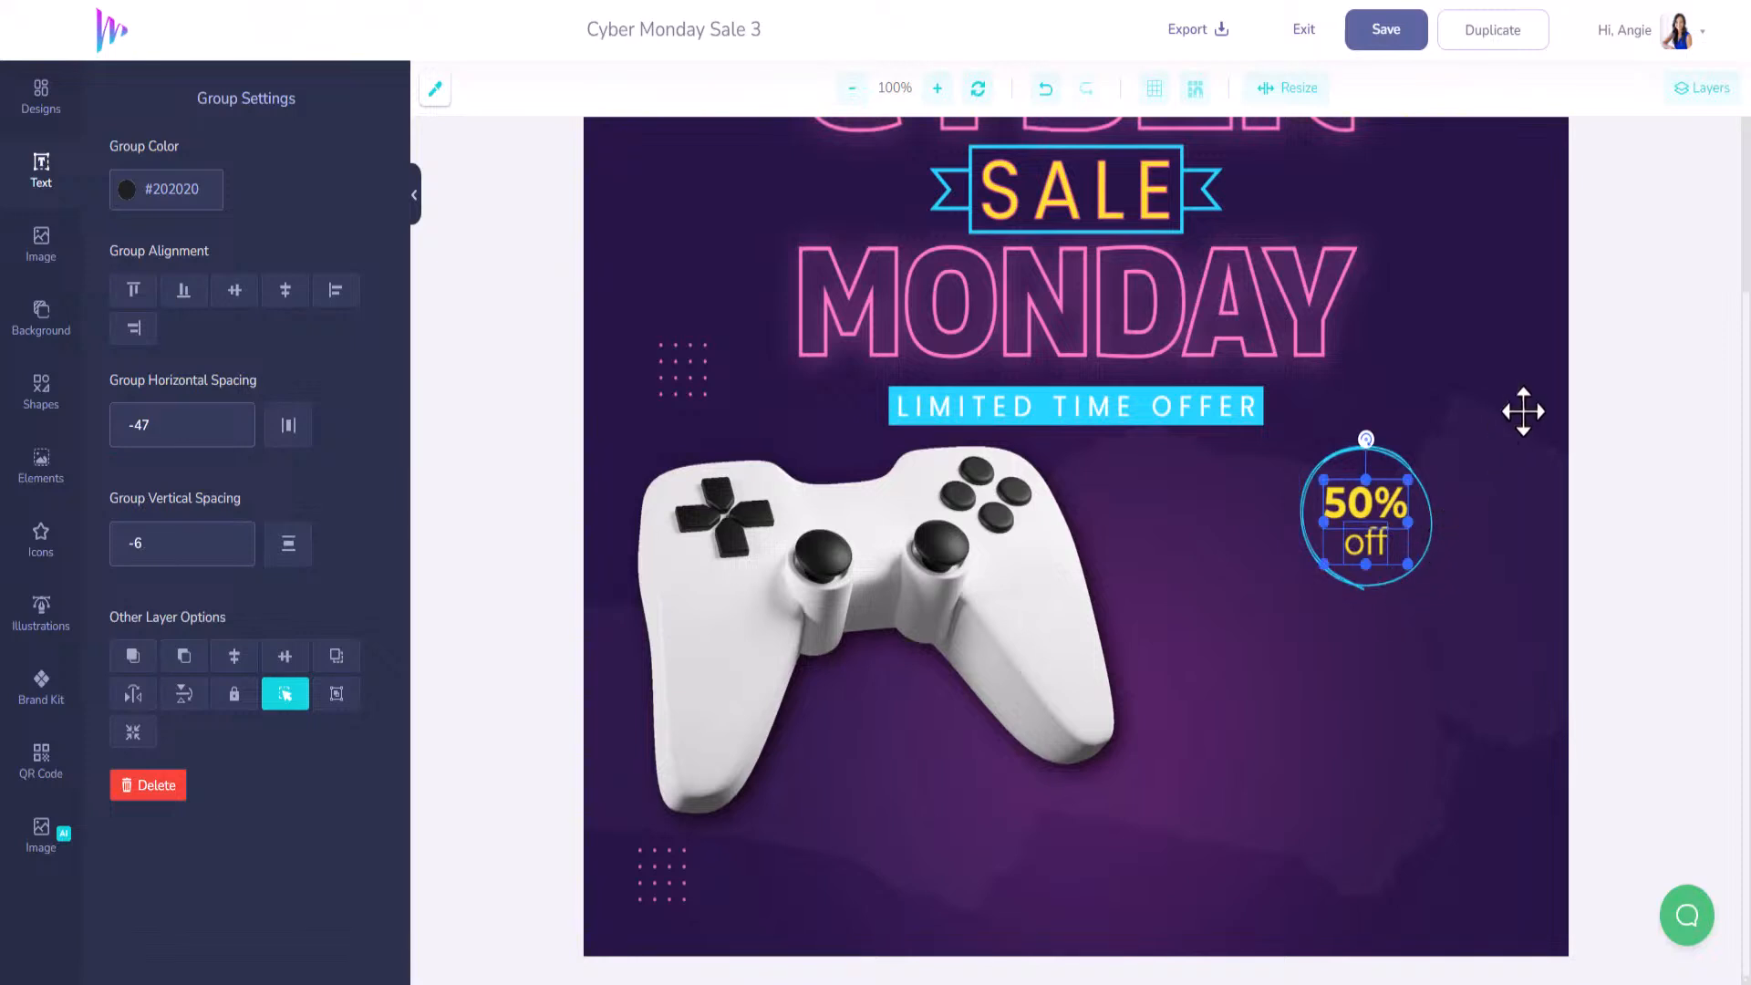
left_click_drag(1384, 505, 1475, 379)
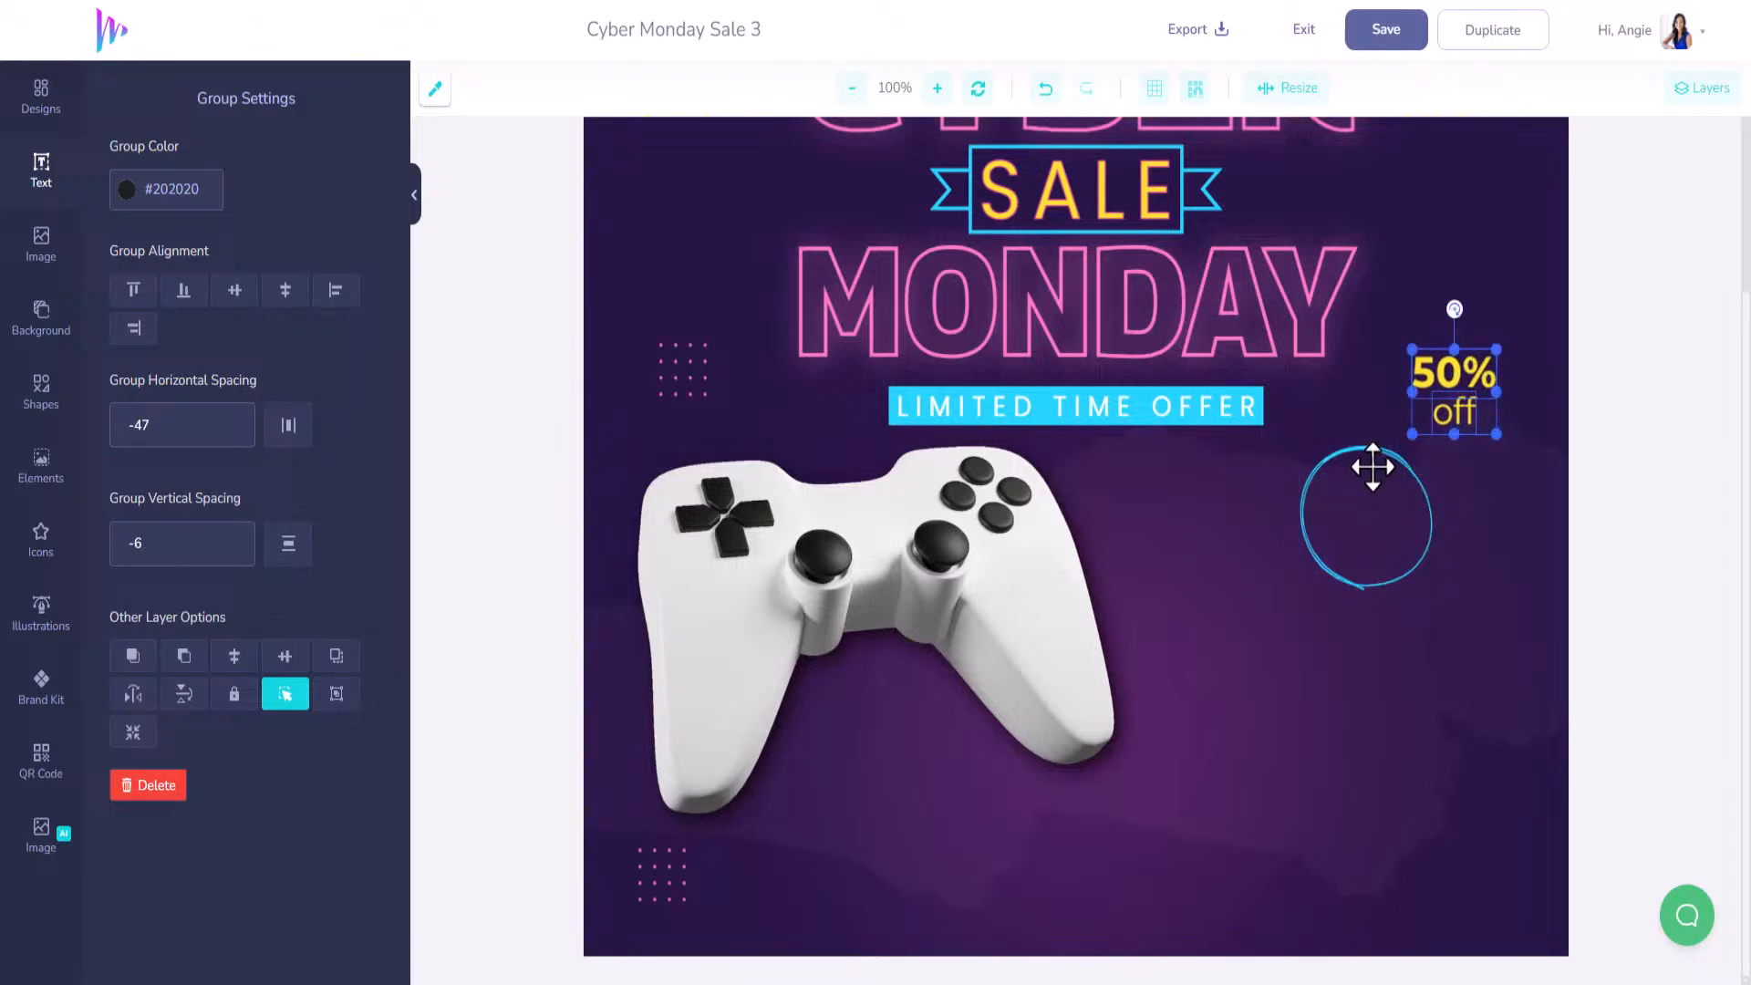
left_click_drag(1373, 448, 1458, 319)
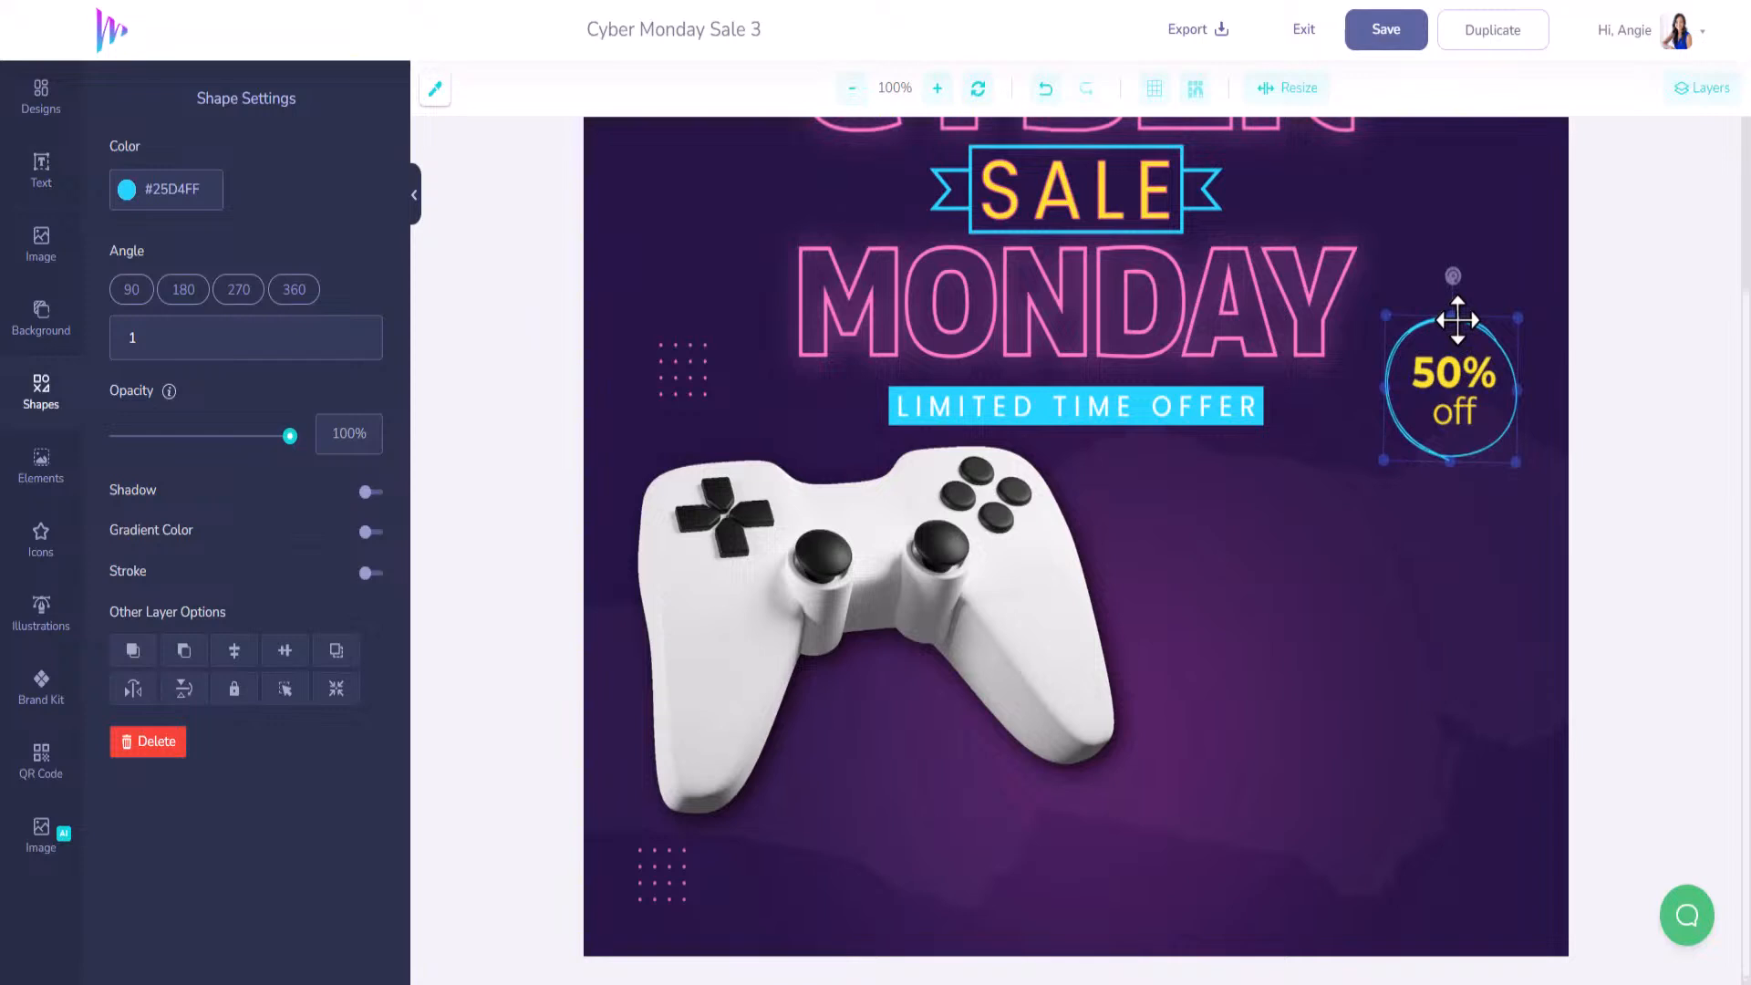
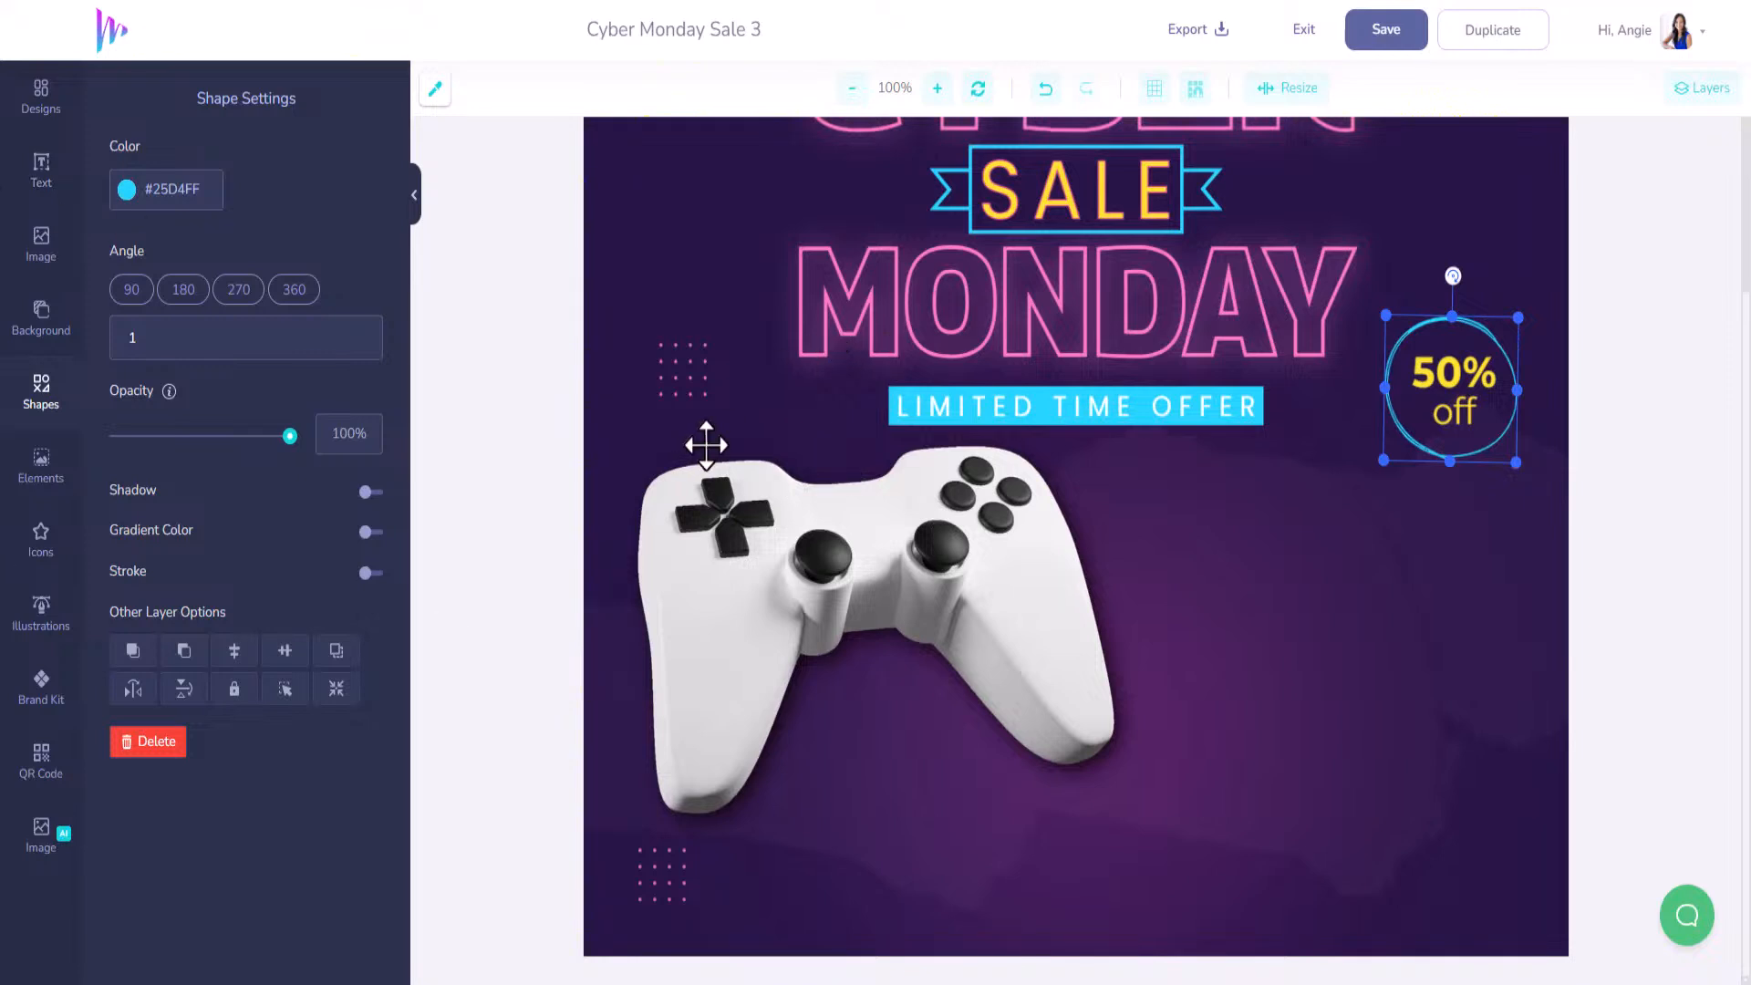
left_click(46, 760)
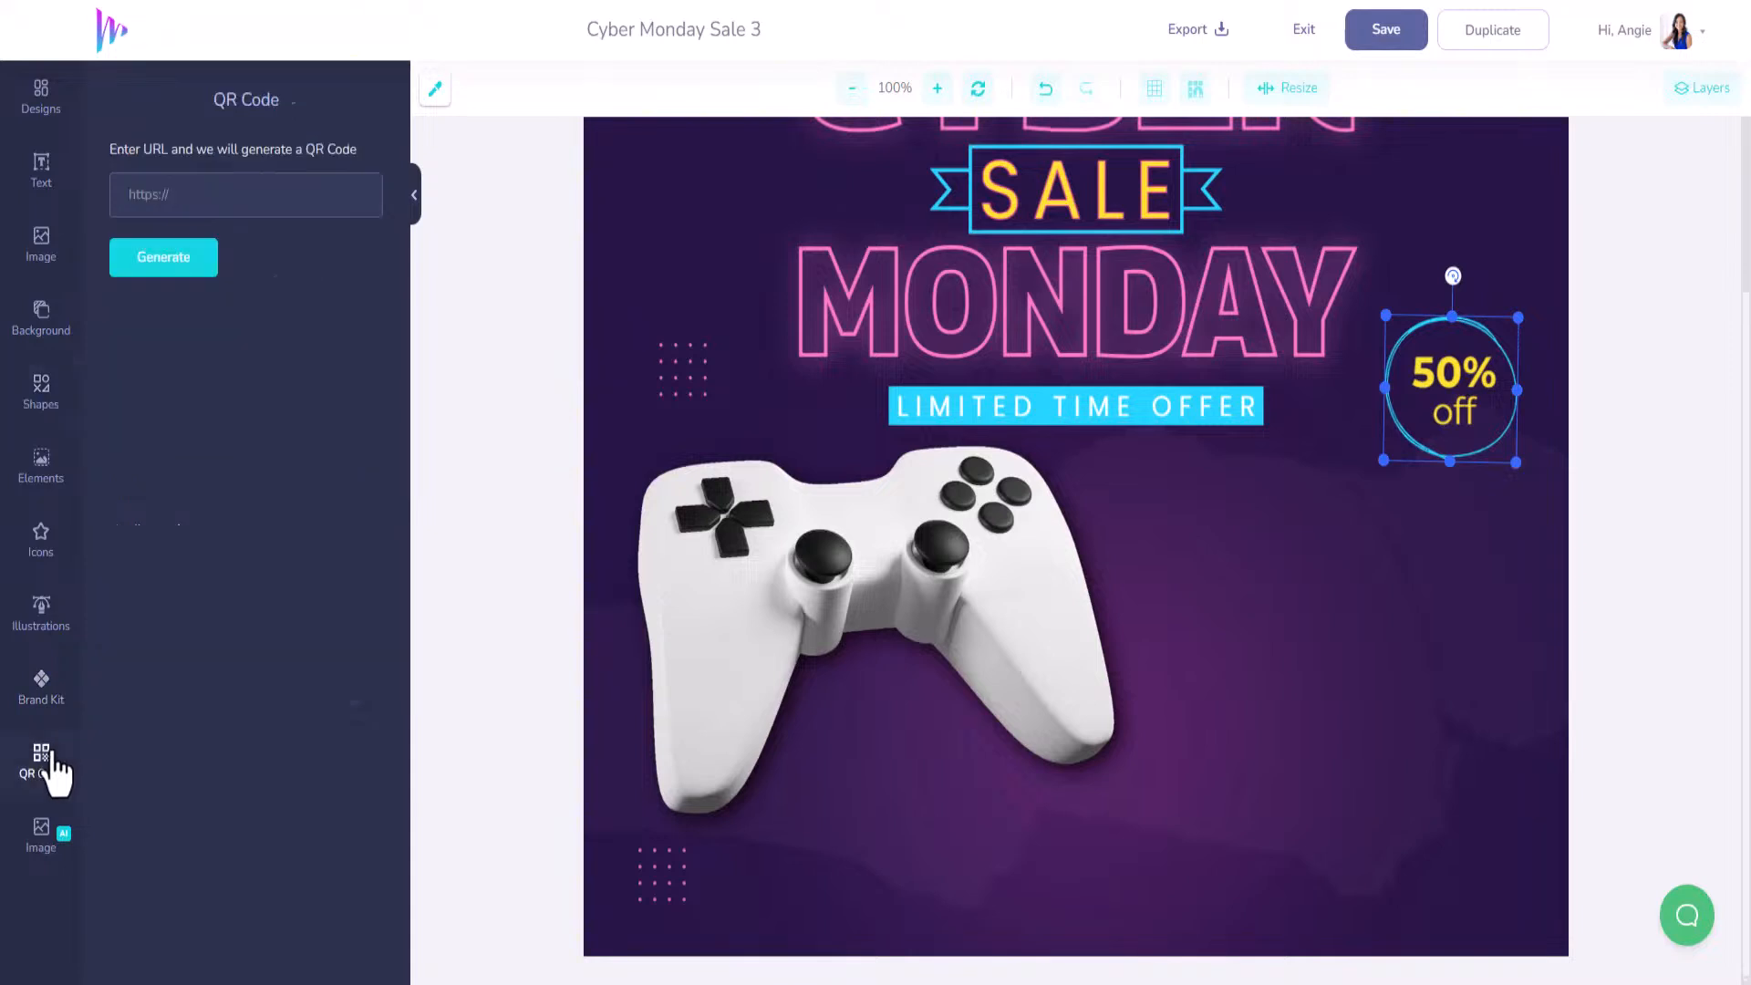
left_click(206, 194)
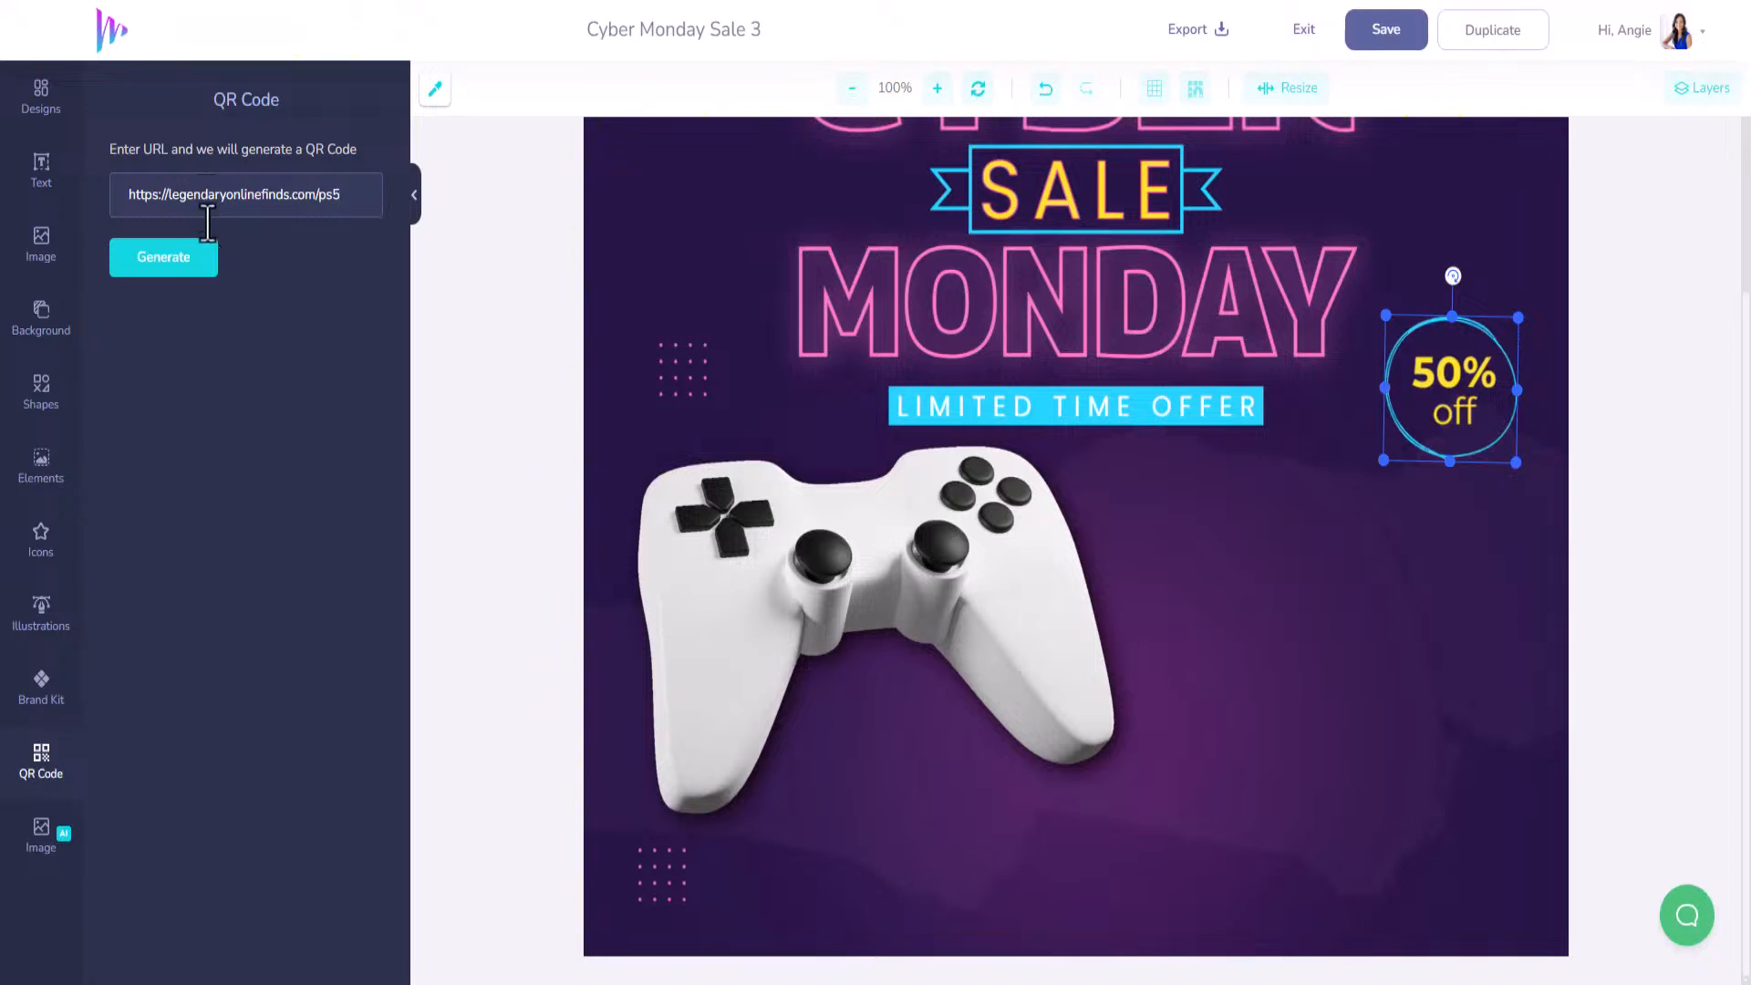
left_click(194, 274)
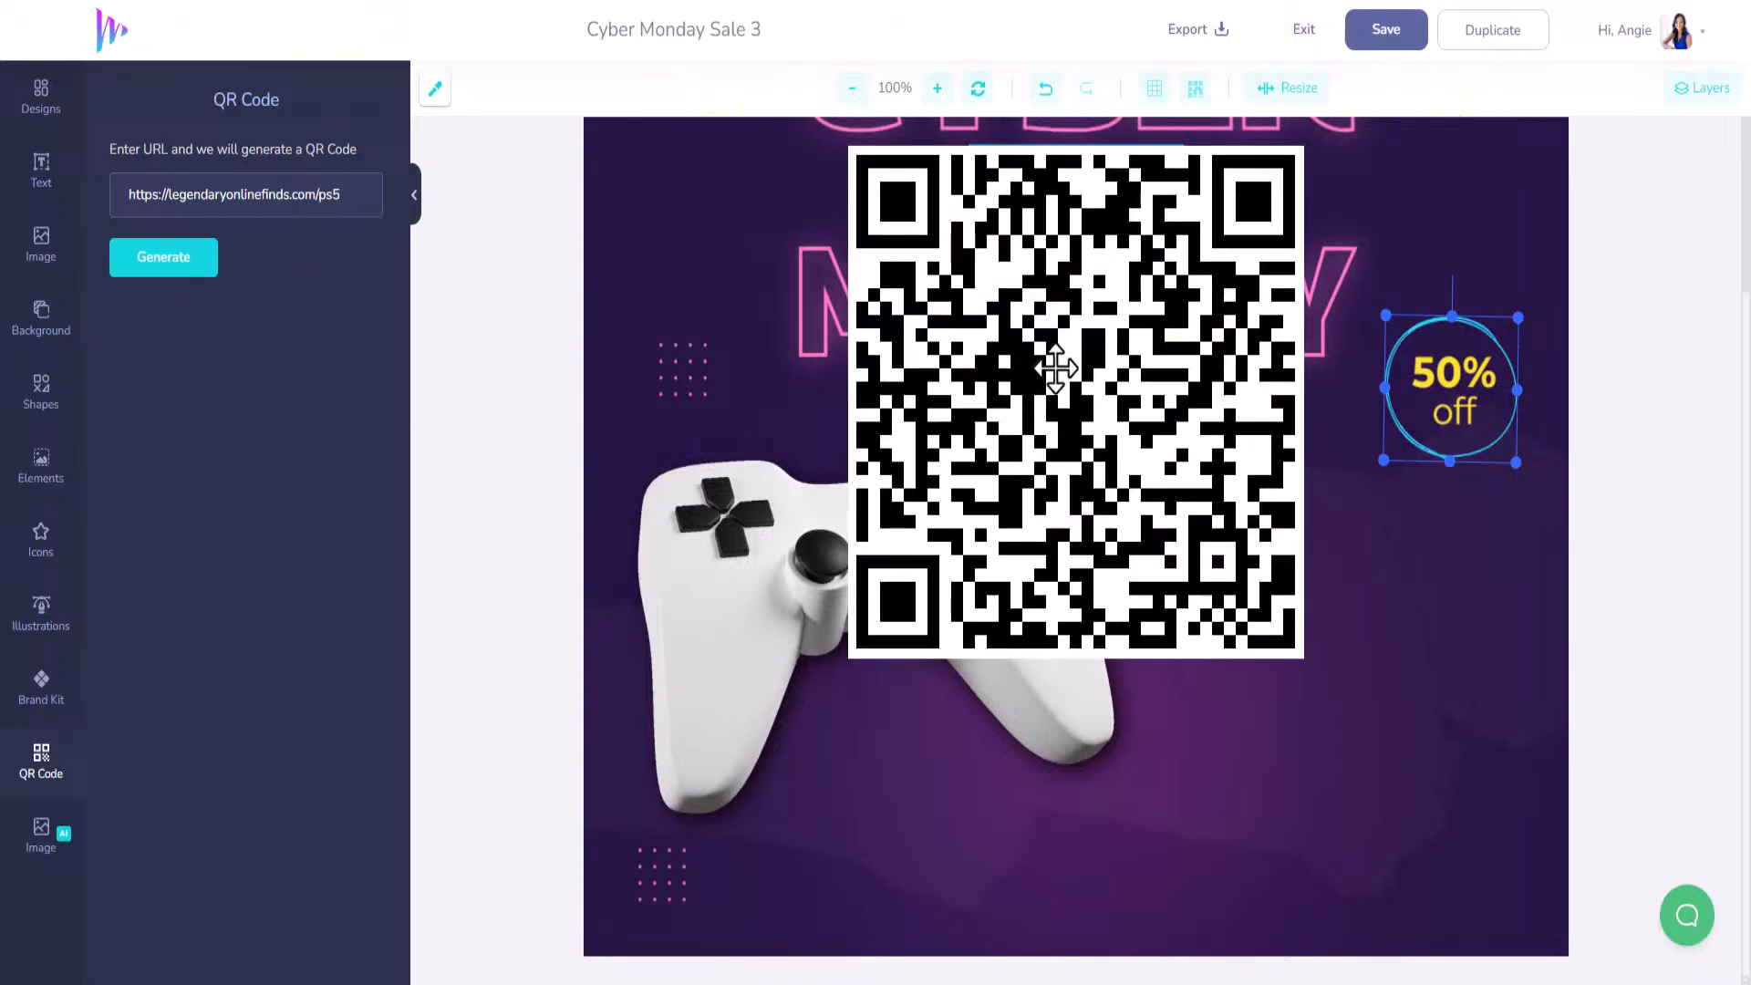
Shrink the QR code into the lower-right corner and move the gamepad lower.
left_click_drag(1055, 371, 1302, 633)
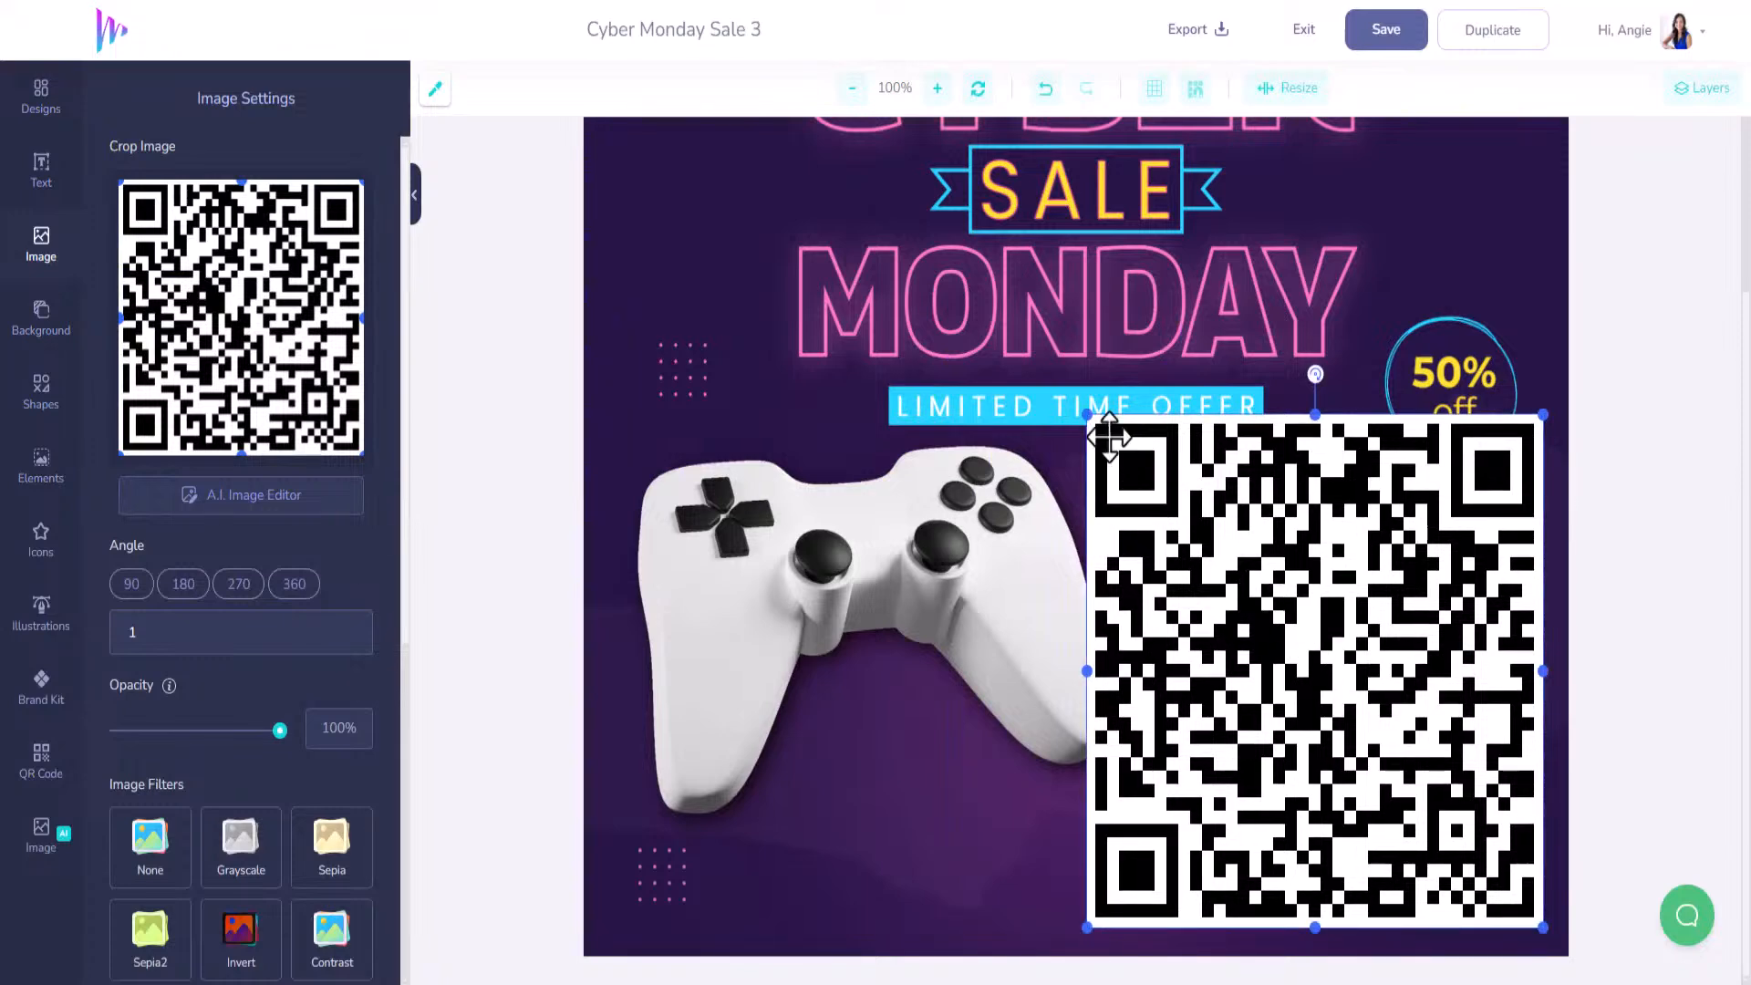
left_click_drag(1084, 409, 1173, 524)
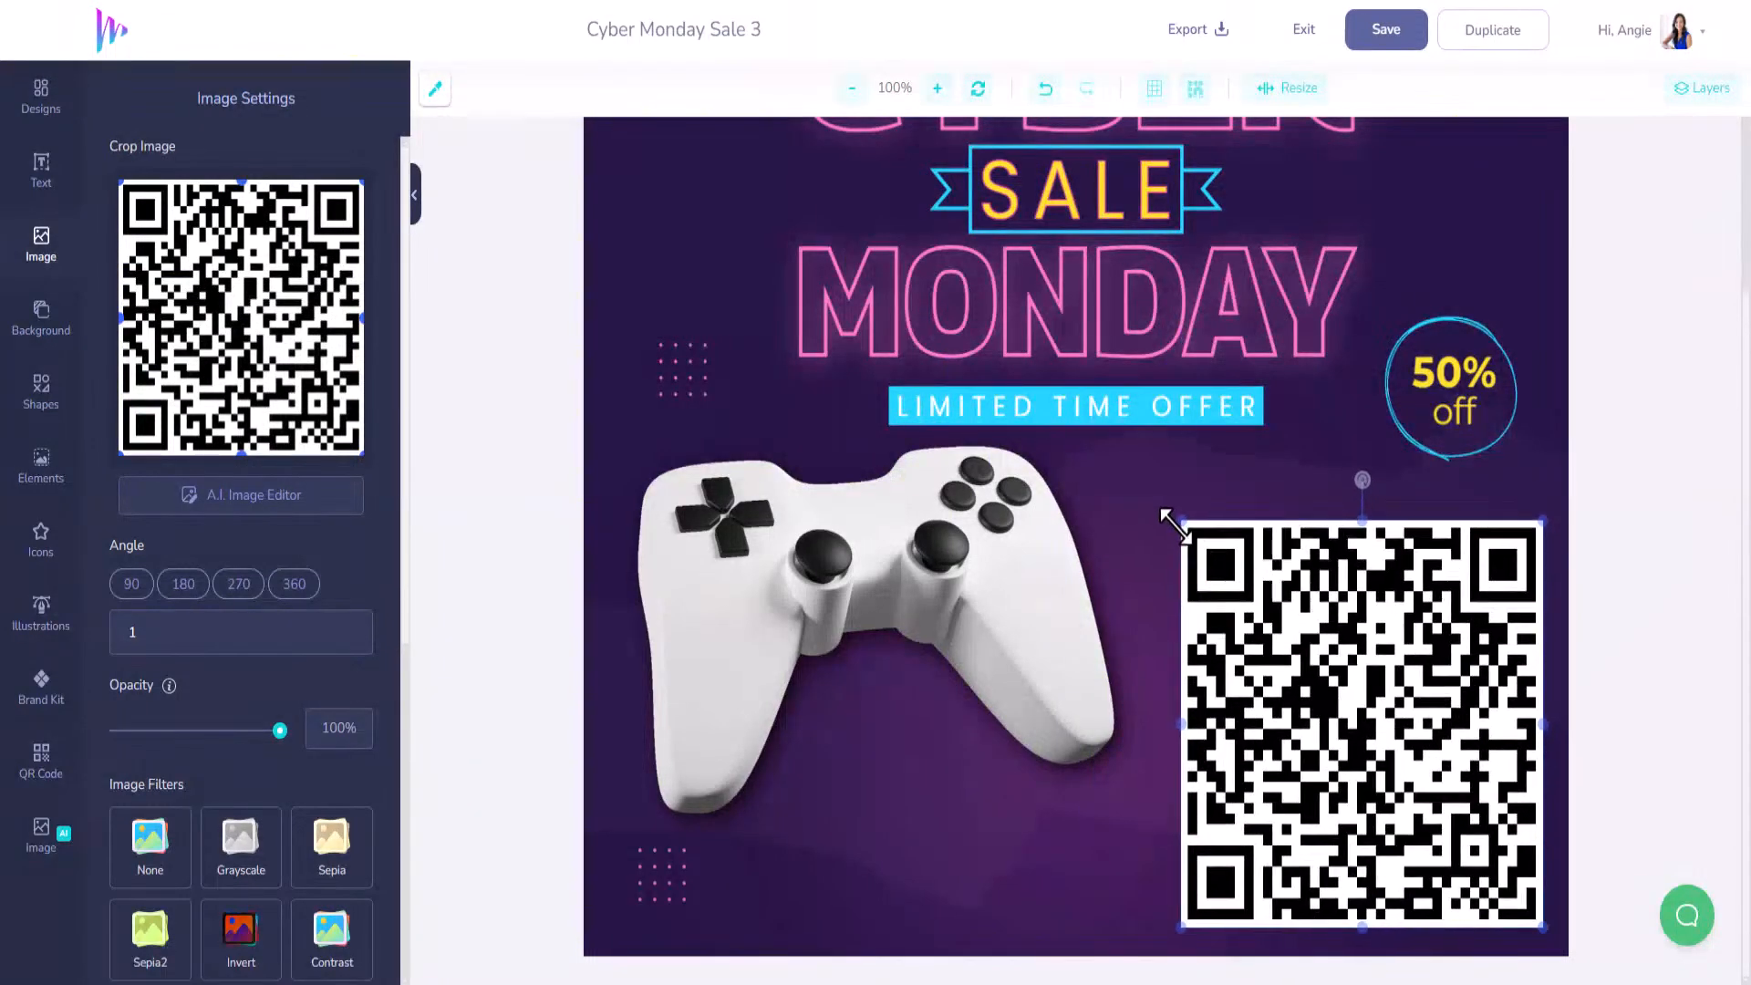
left_click_drag(1330, 673, 1324, 648)
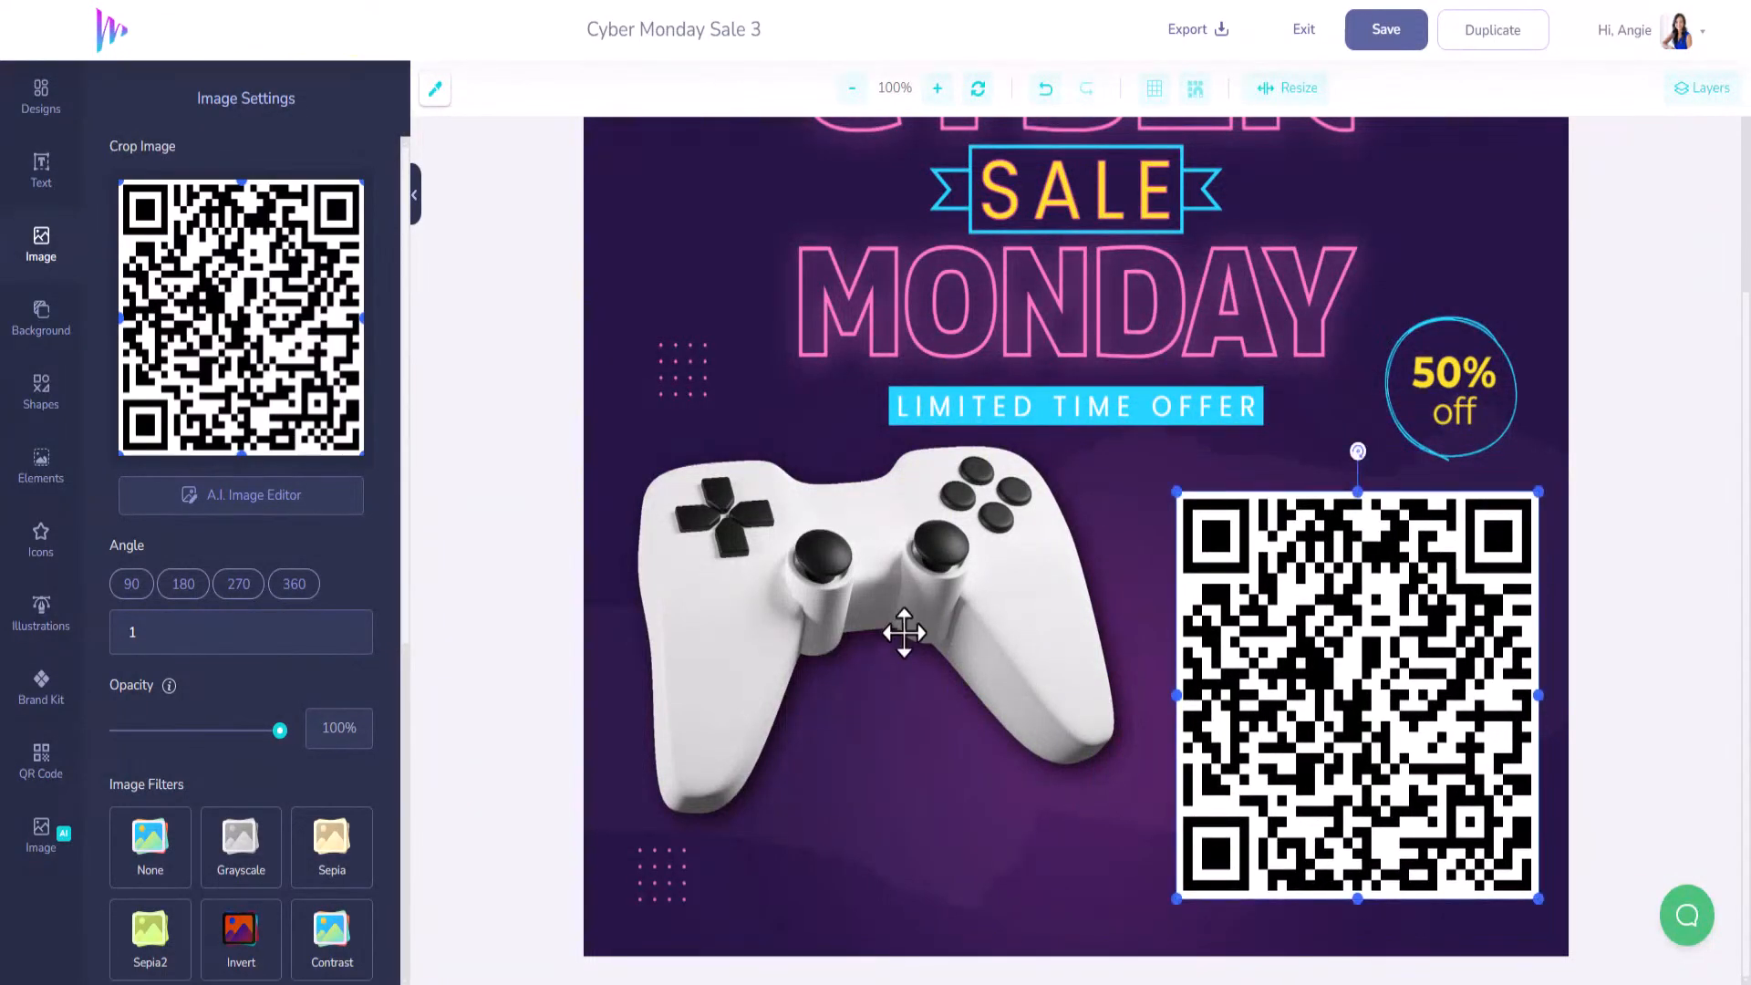
left_click_drag(973, 610, 977, 688)
Save the Cyber Monday Sale 3 design and exit to My Designs.
left_click(1334, 652)
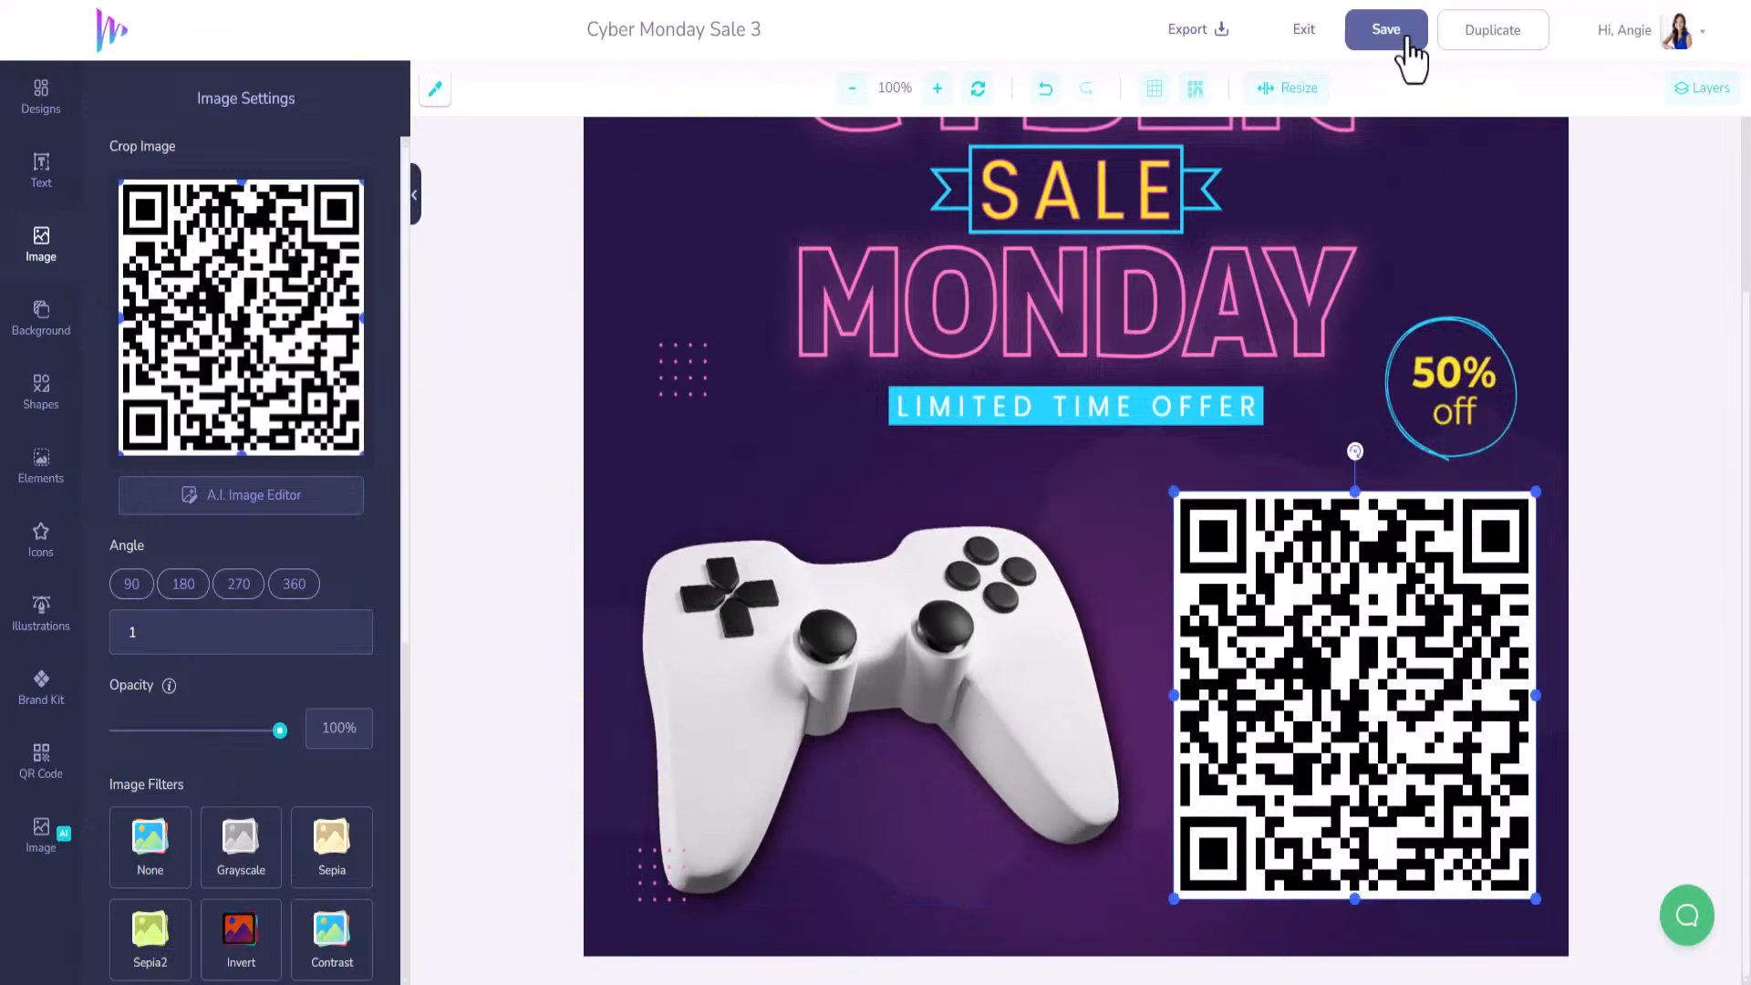
left_click(1410, 43)
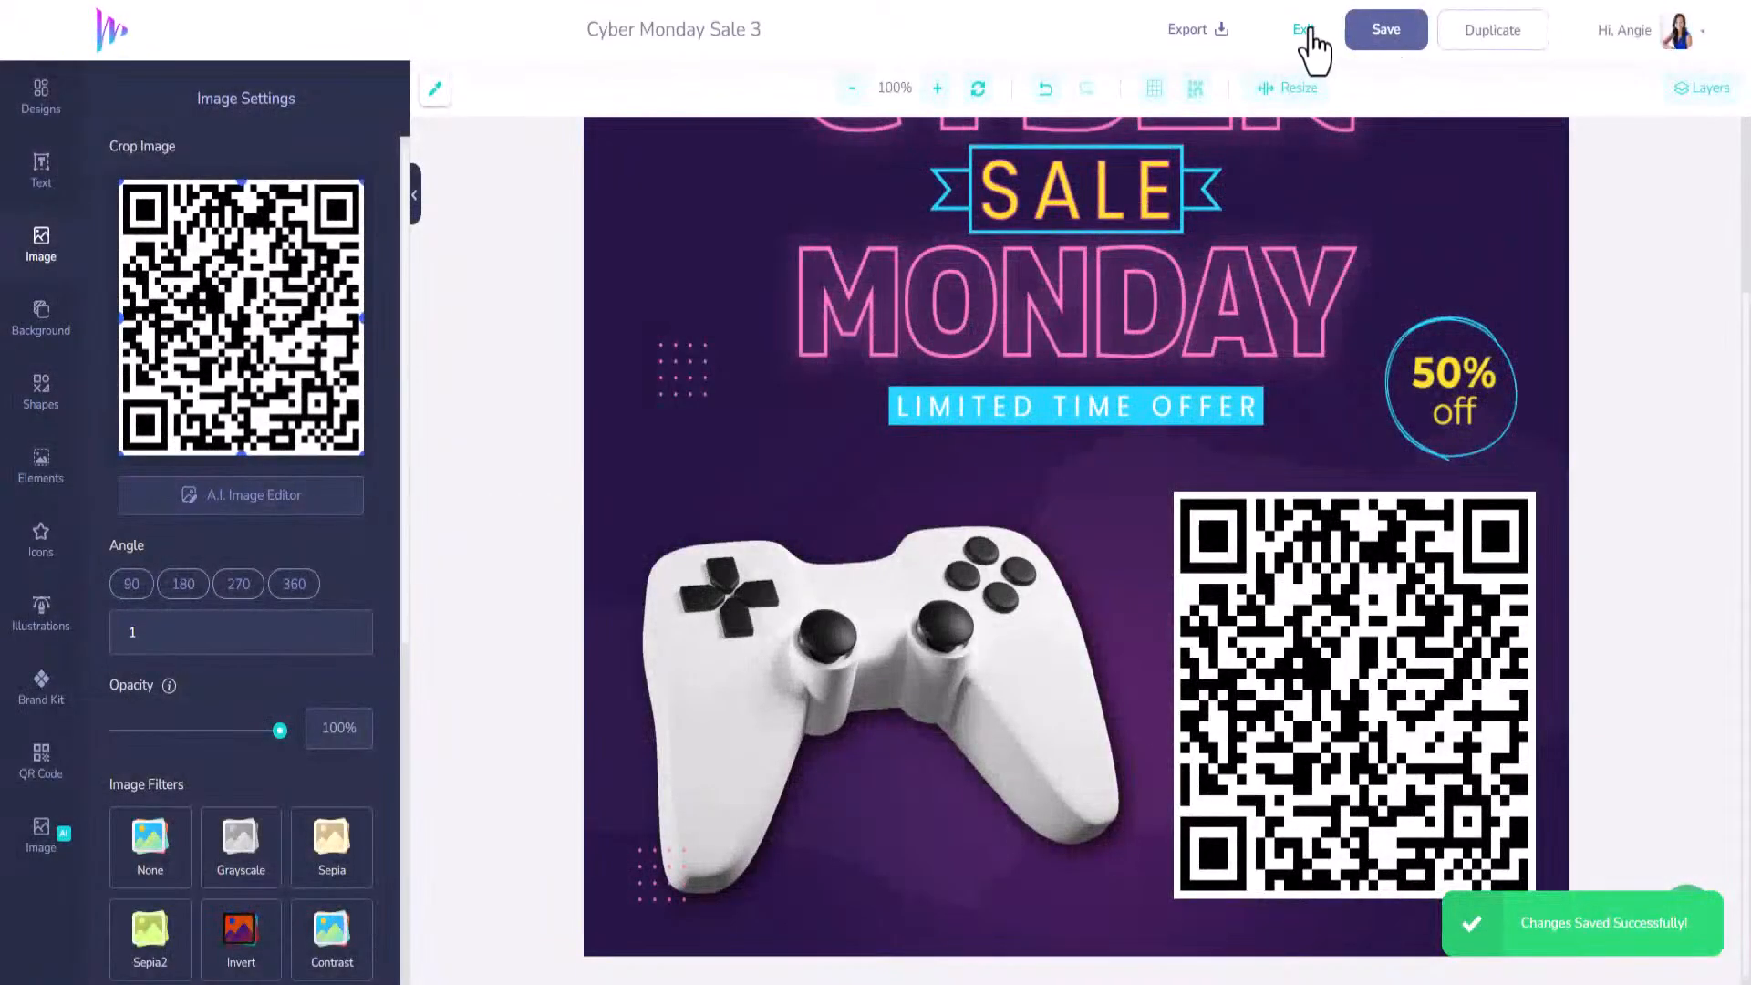
left_click(1309, 32)
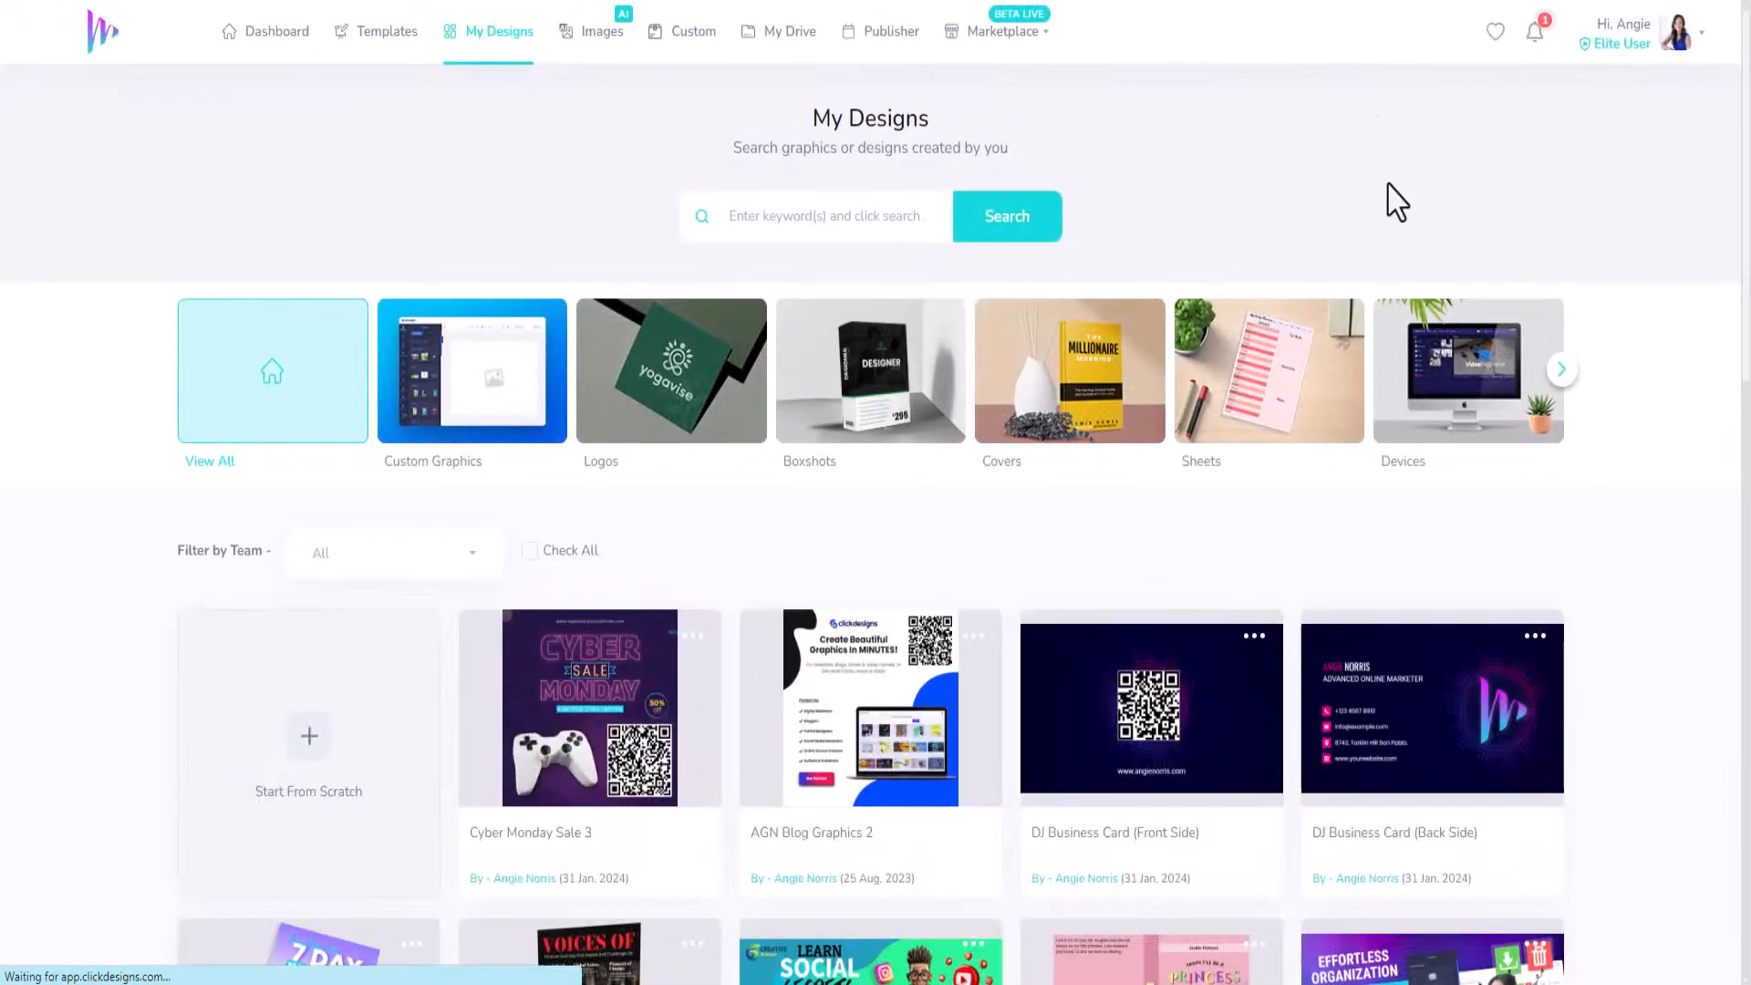
scroll(1157, 557, "down", 4)
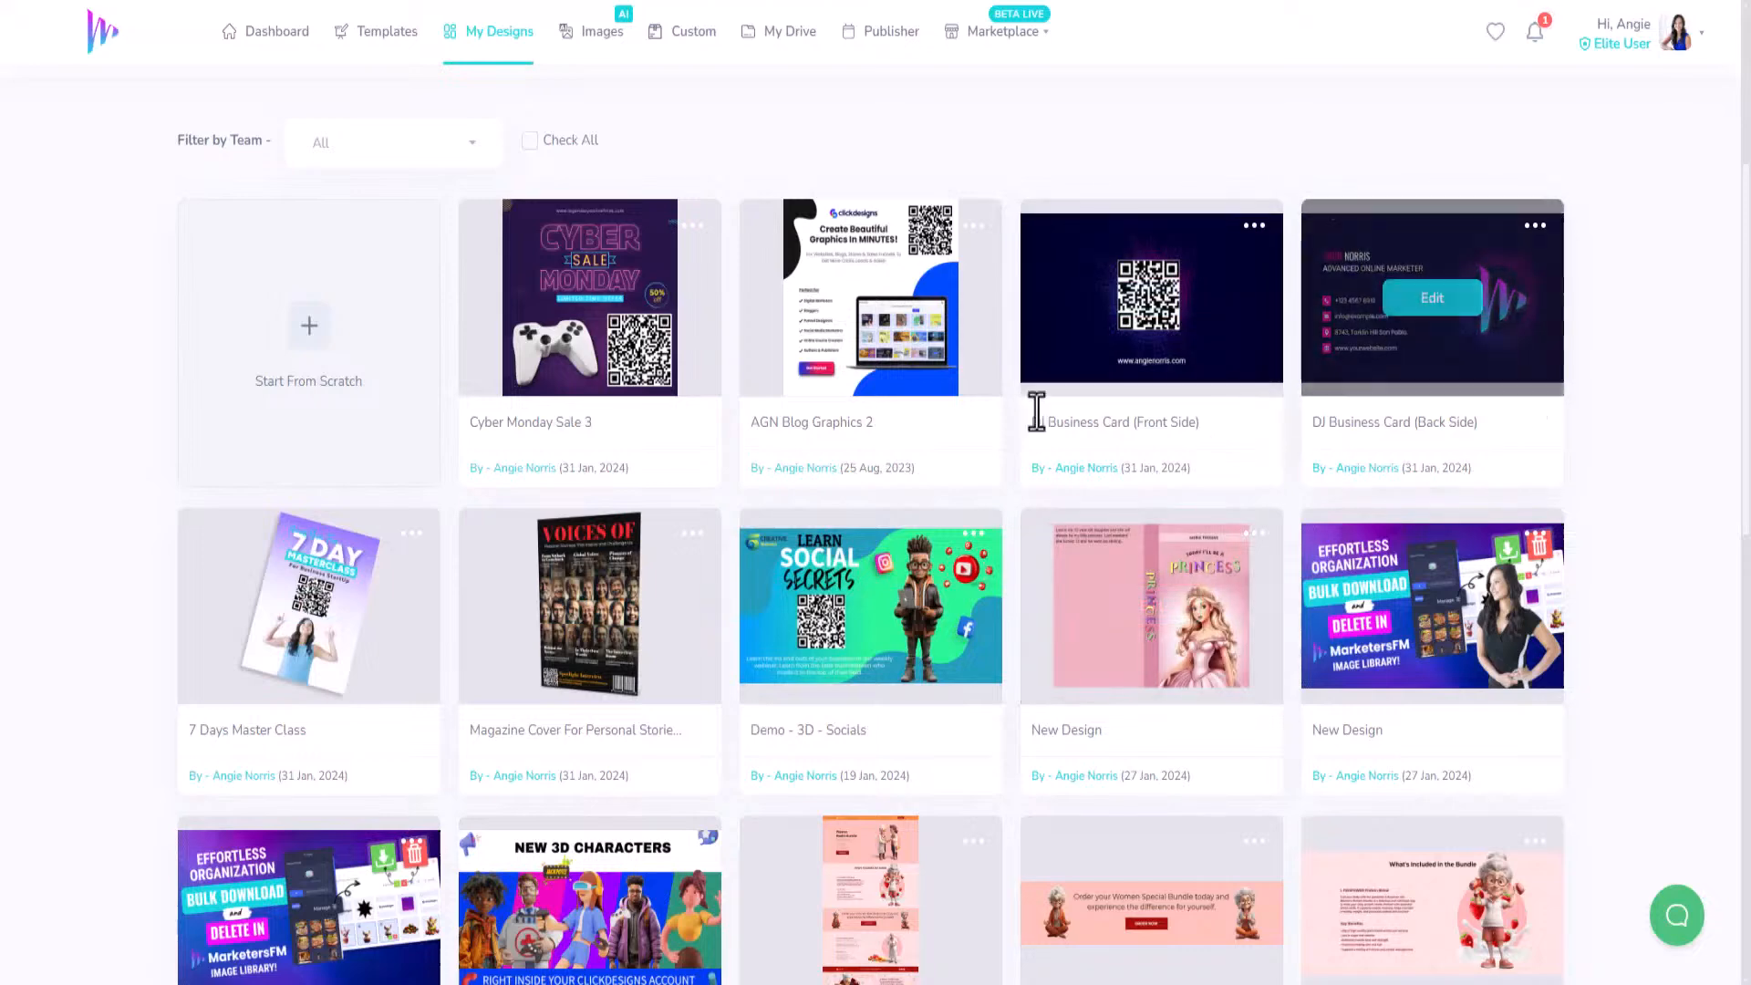
scroll(1293, 729, "up", 2)
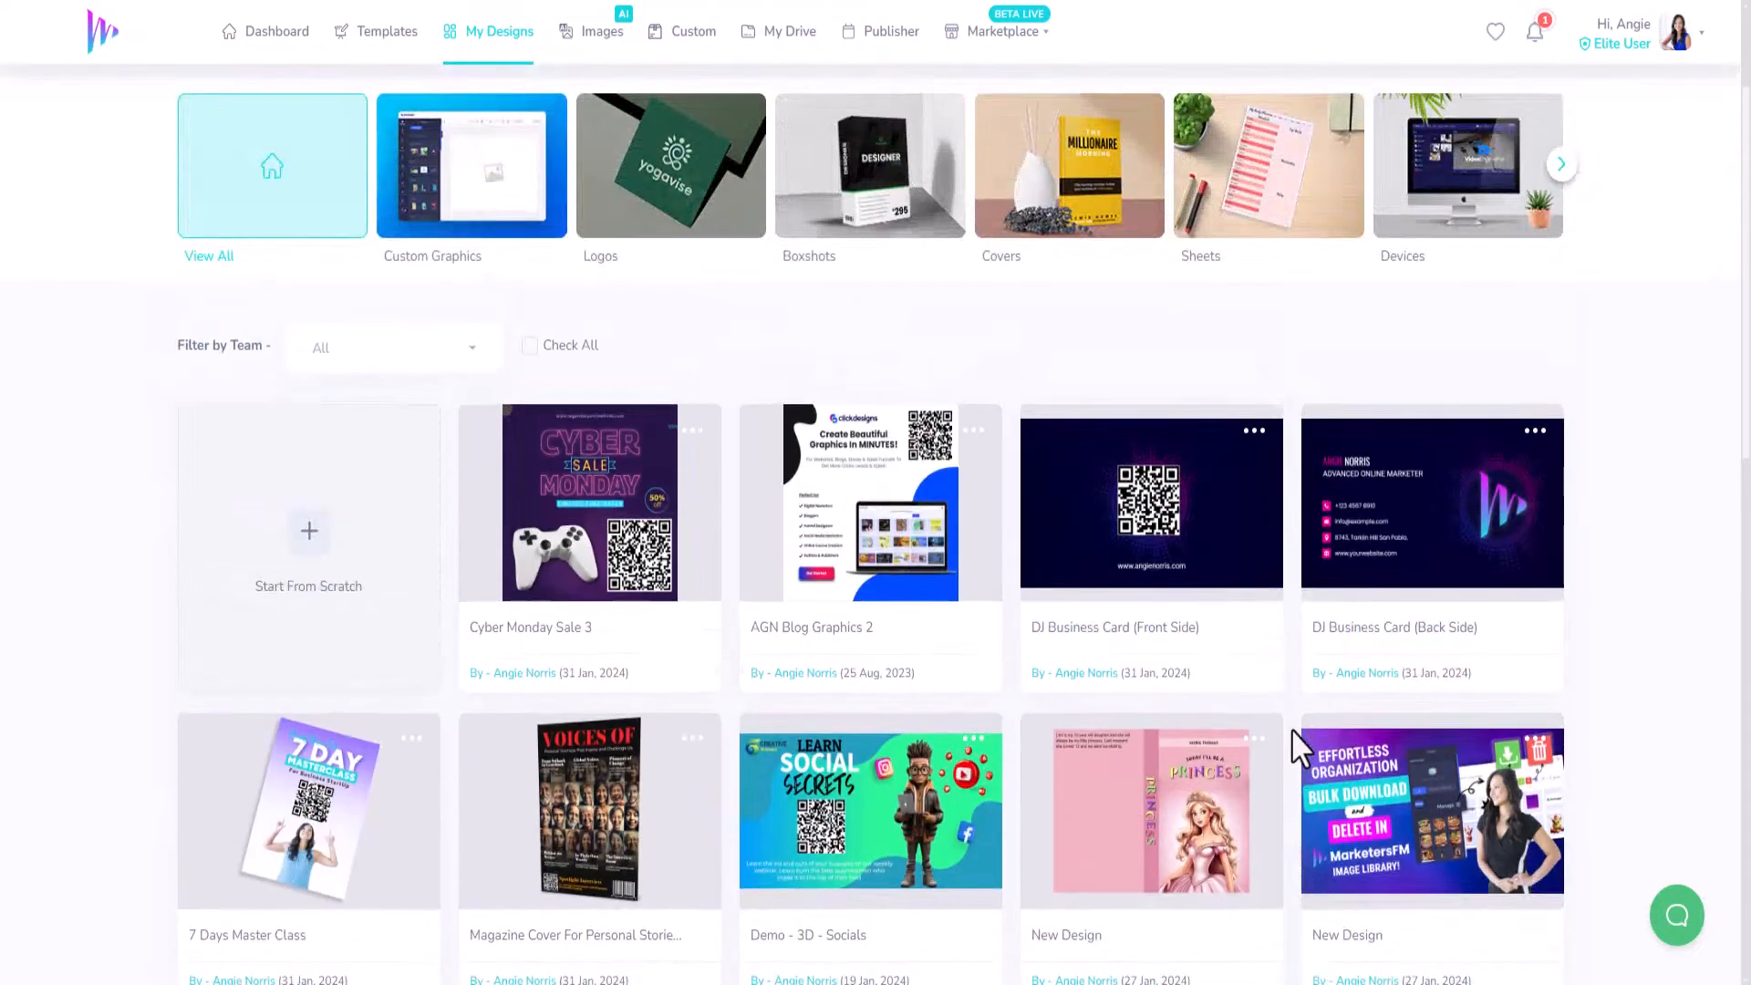
Go to Templates and page the category carousel to open Apparels.
left_click(397, 36)
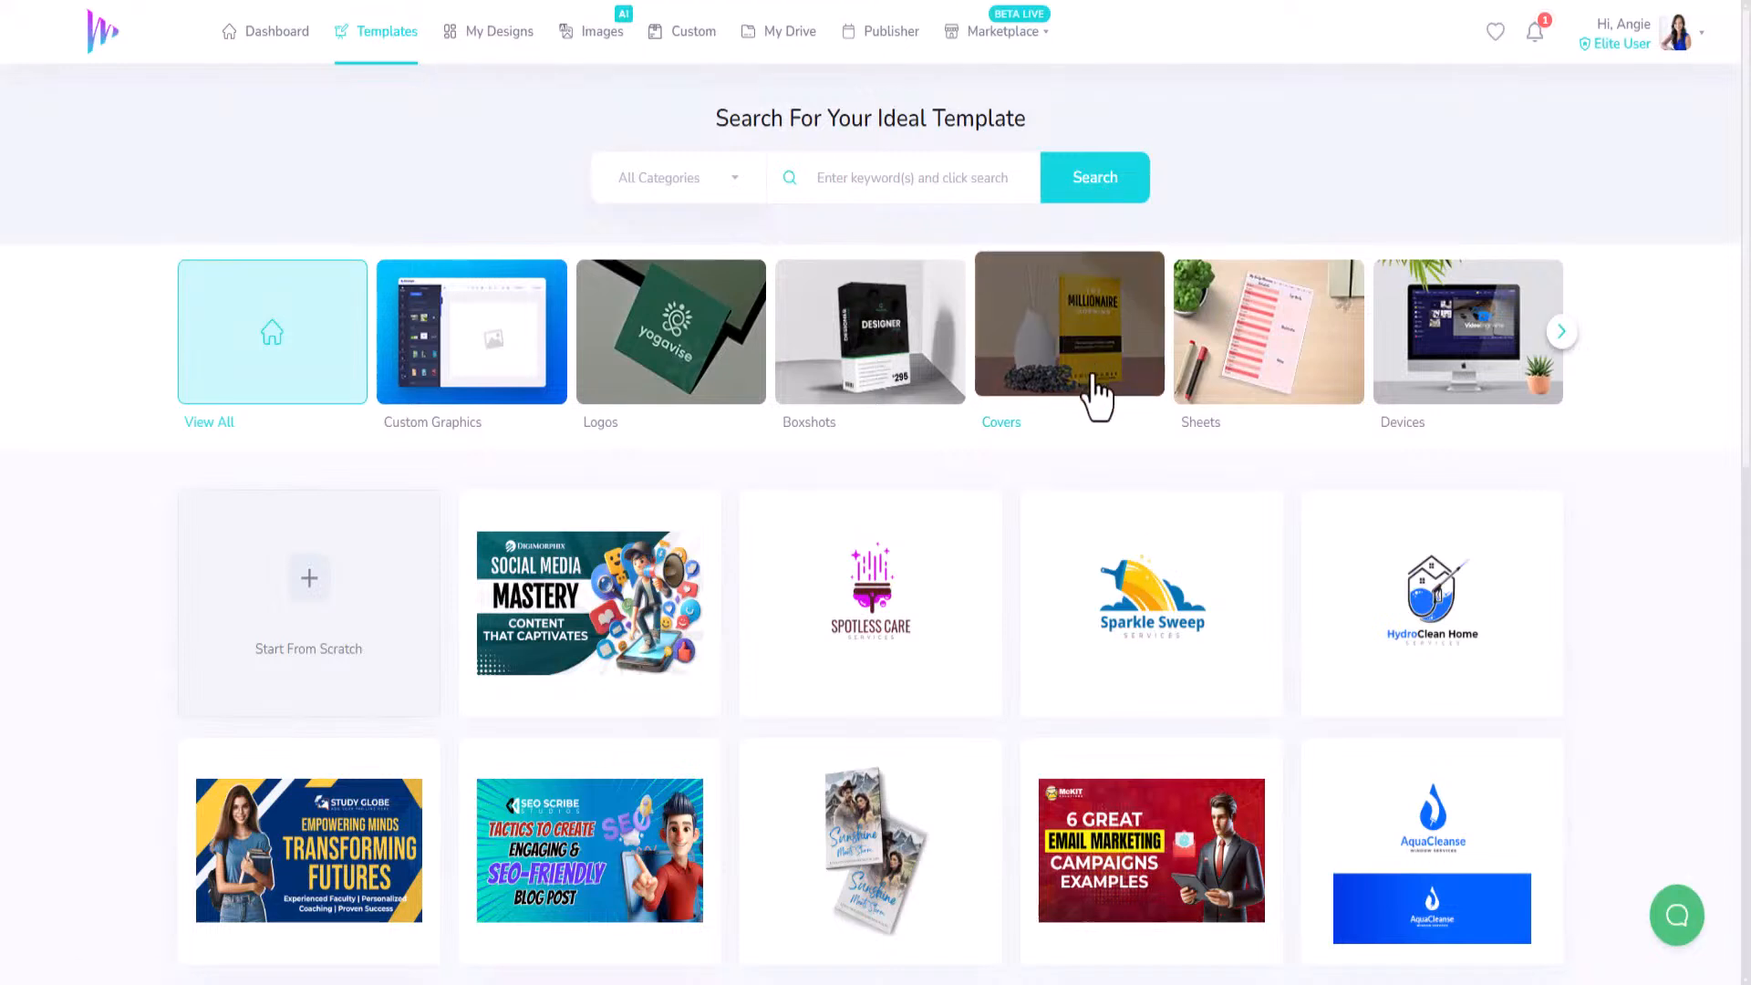
scroll(1093, 374, "down", 4)
scroll(1091, 368, "up", 4)
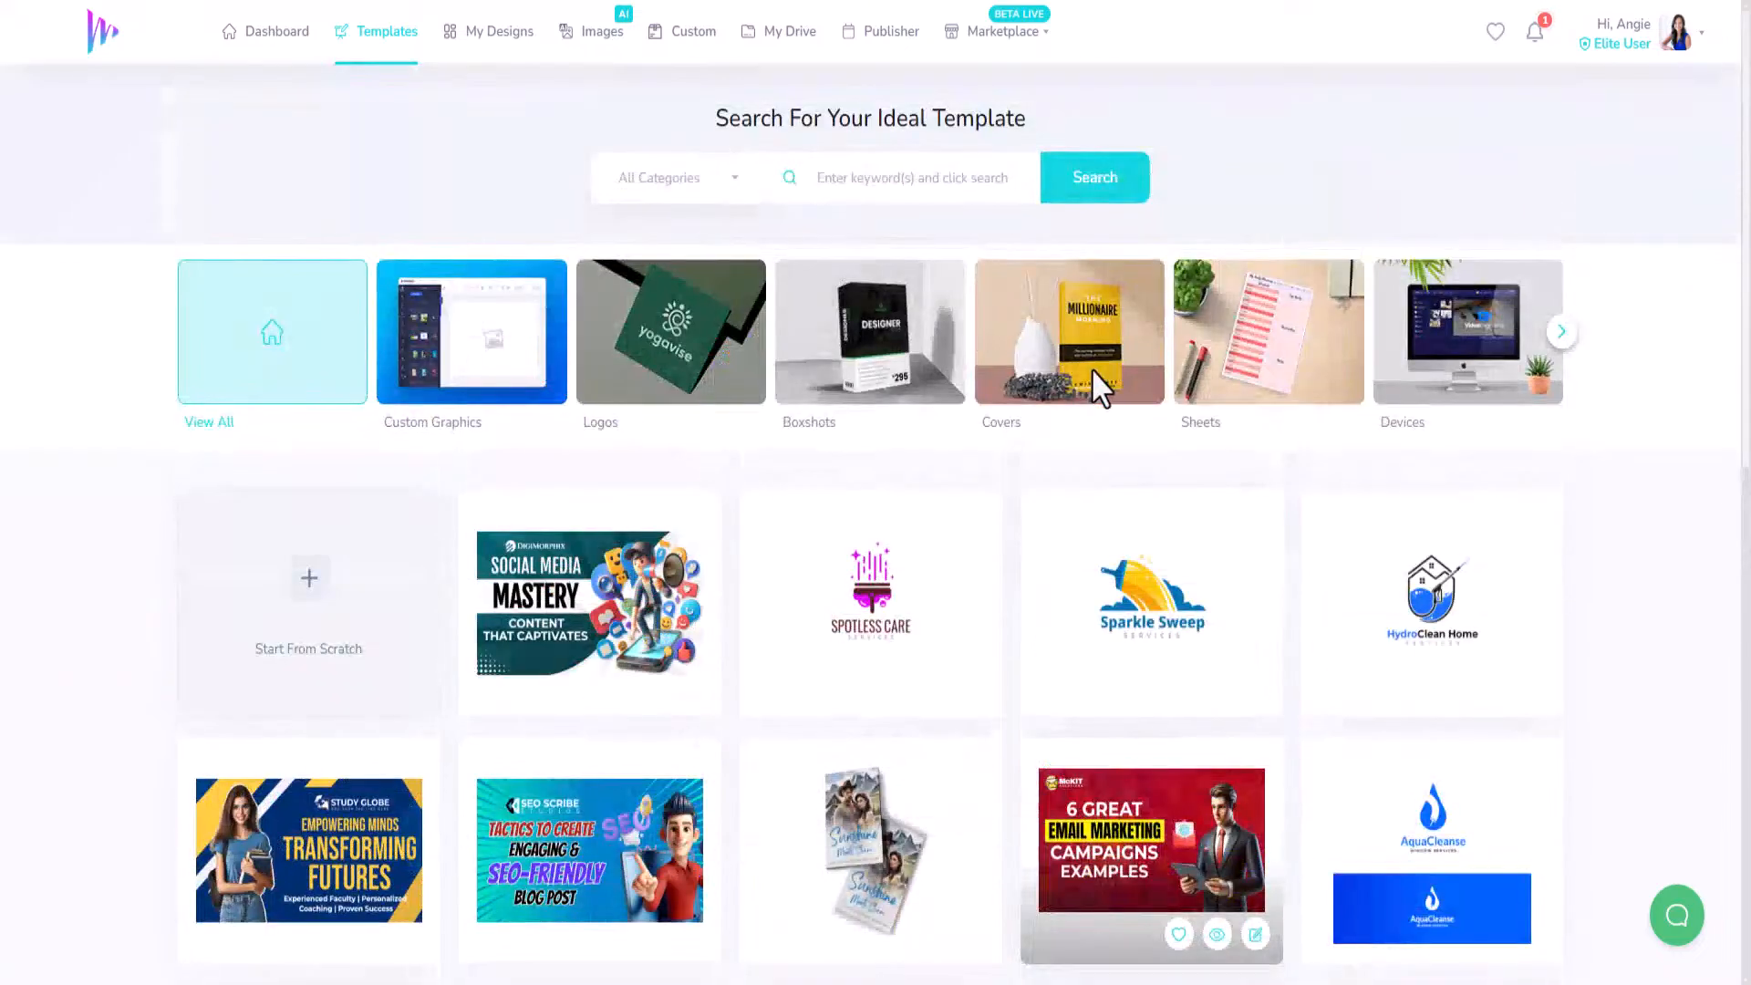
left_click(1562, 332)
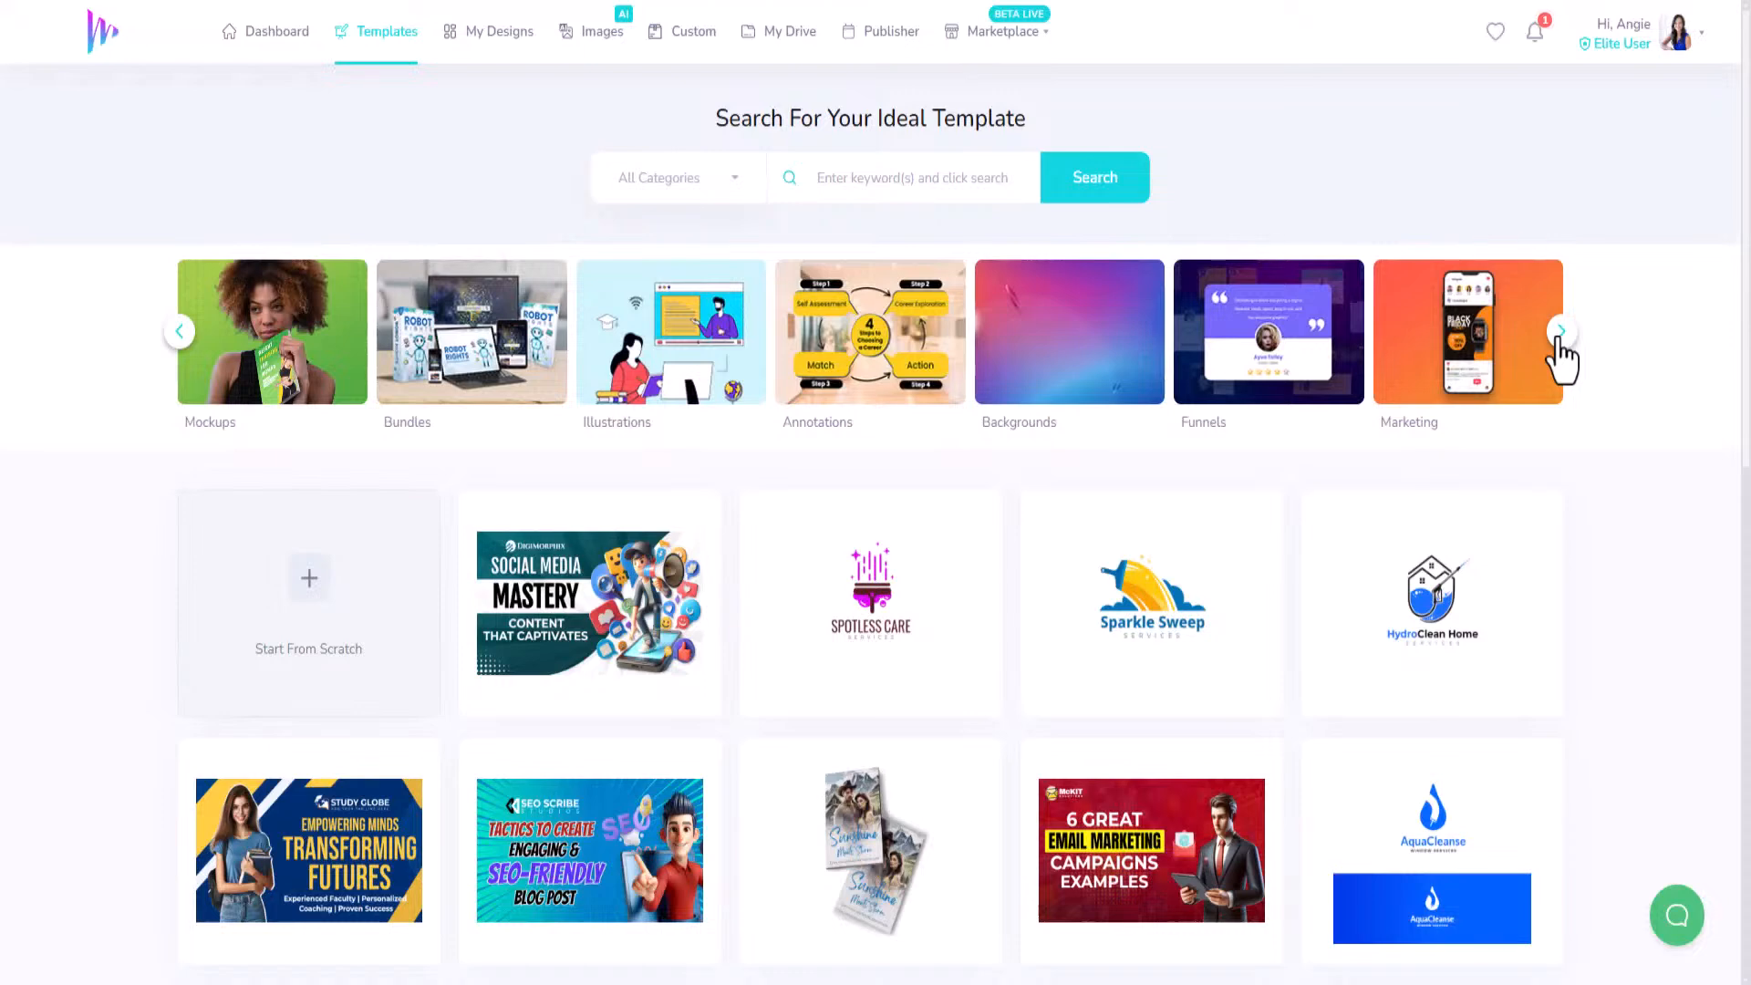
left_click(1561, 334)
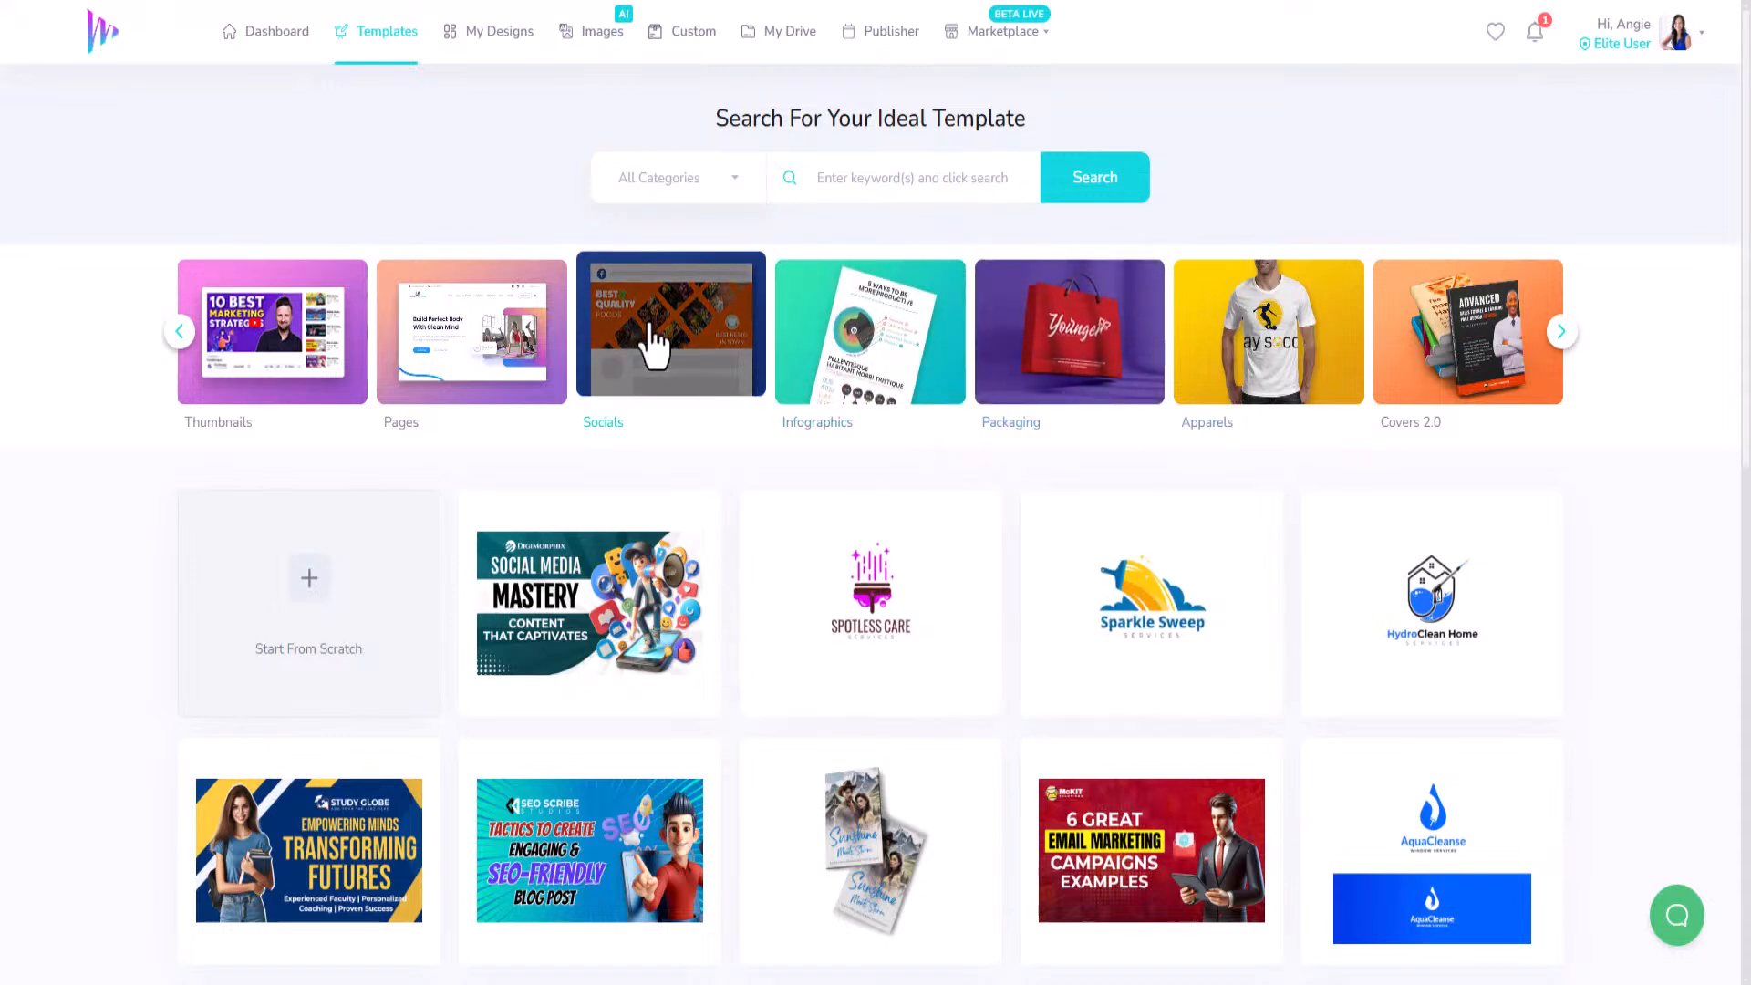
left_click(1561, 336)
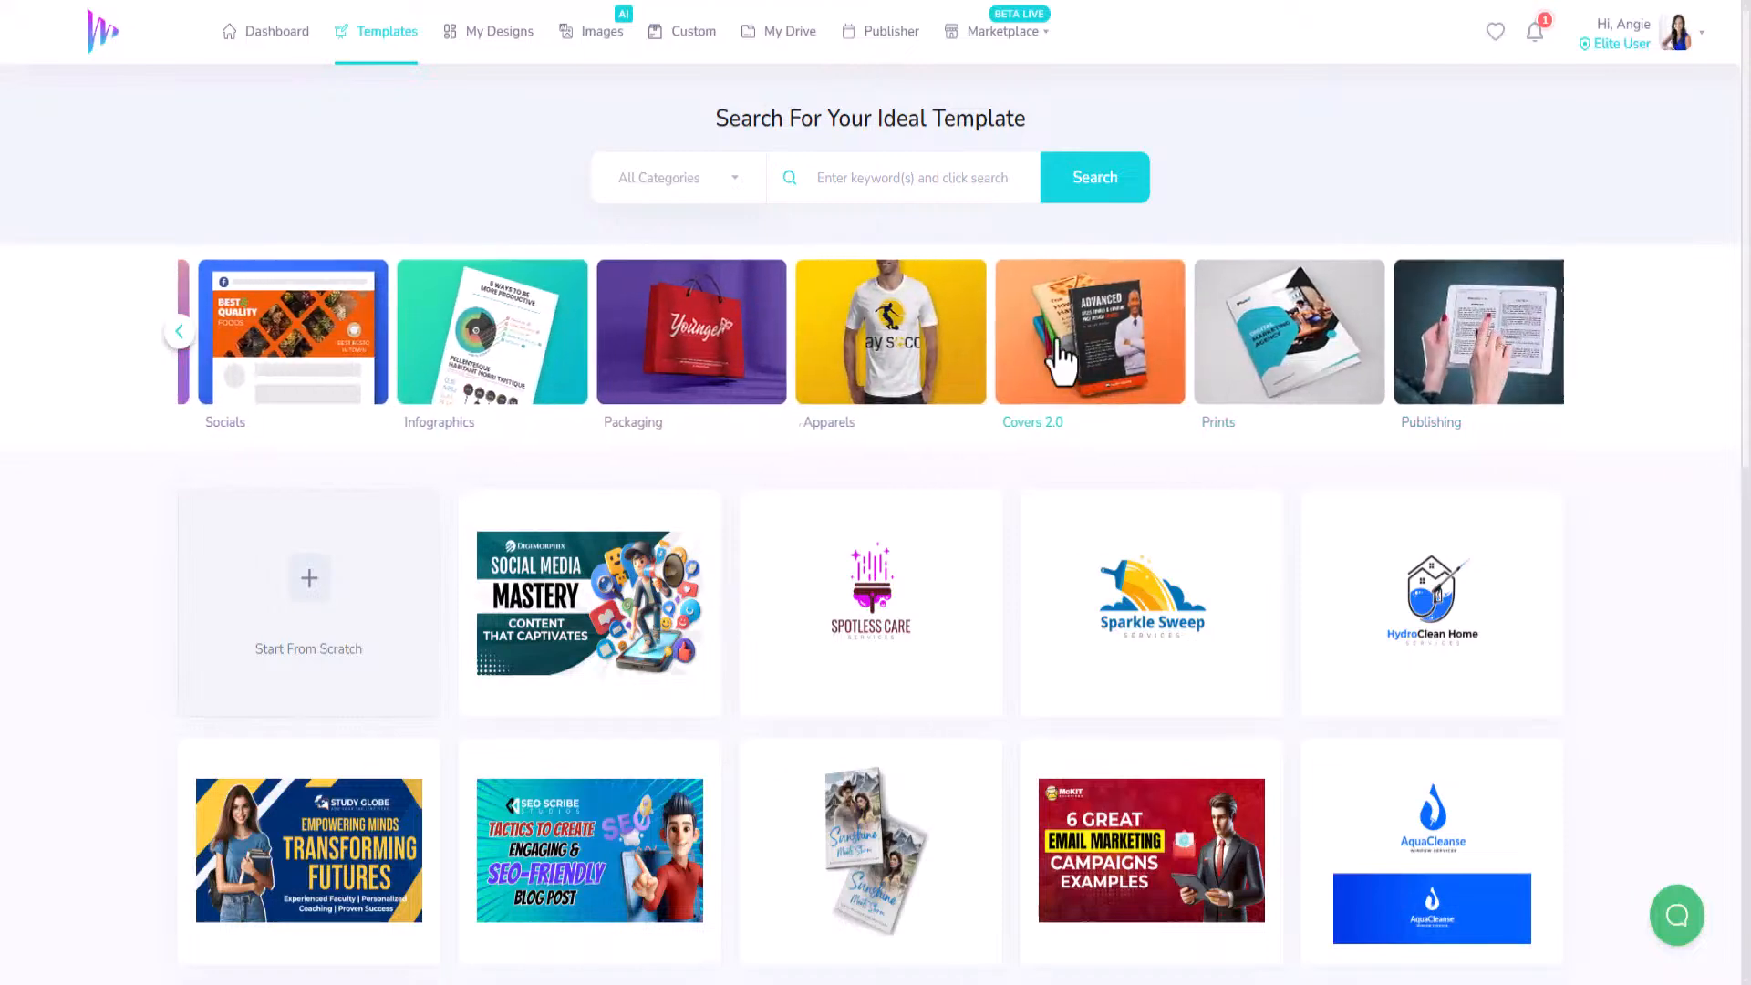
left_click(883, 358)
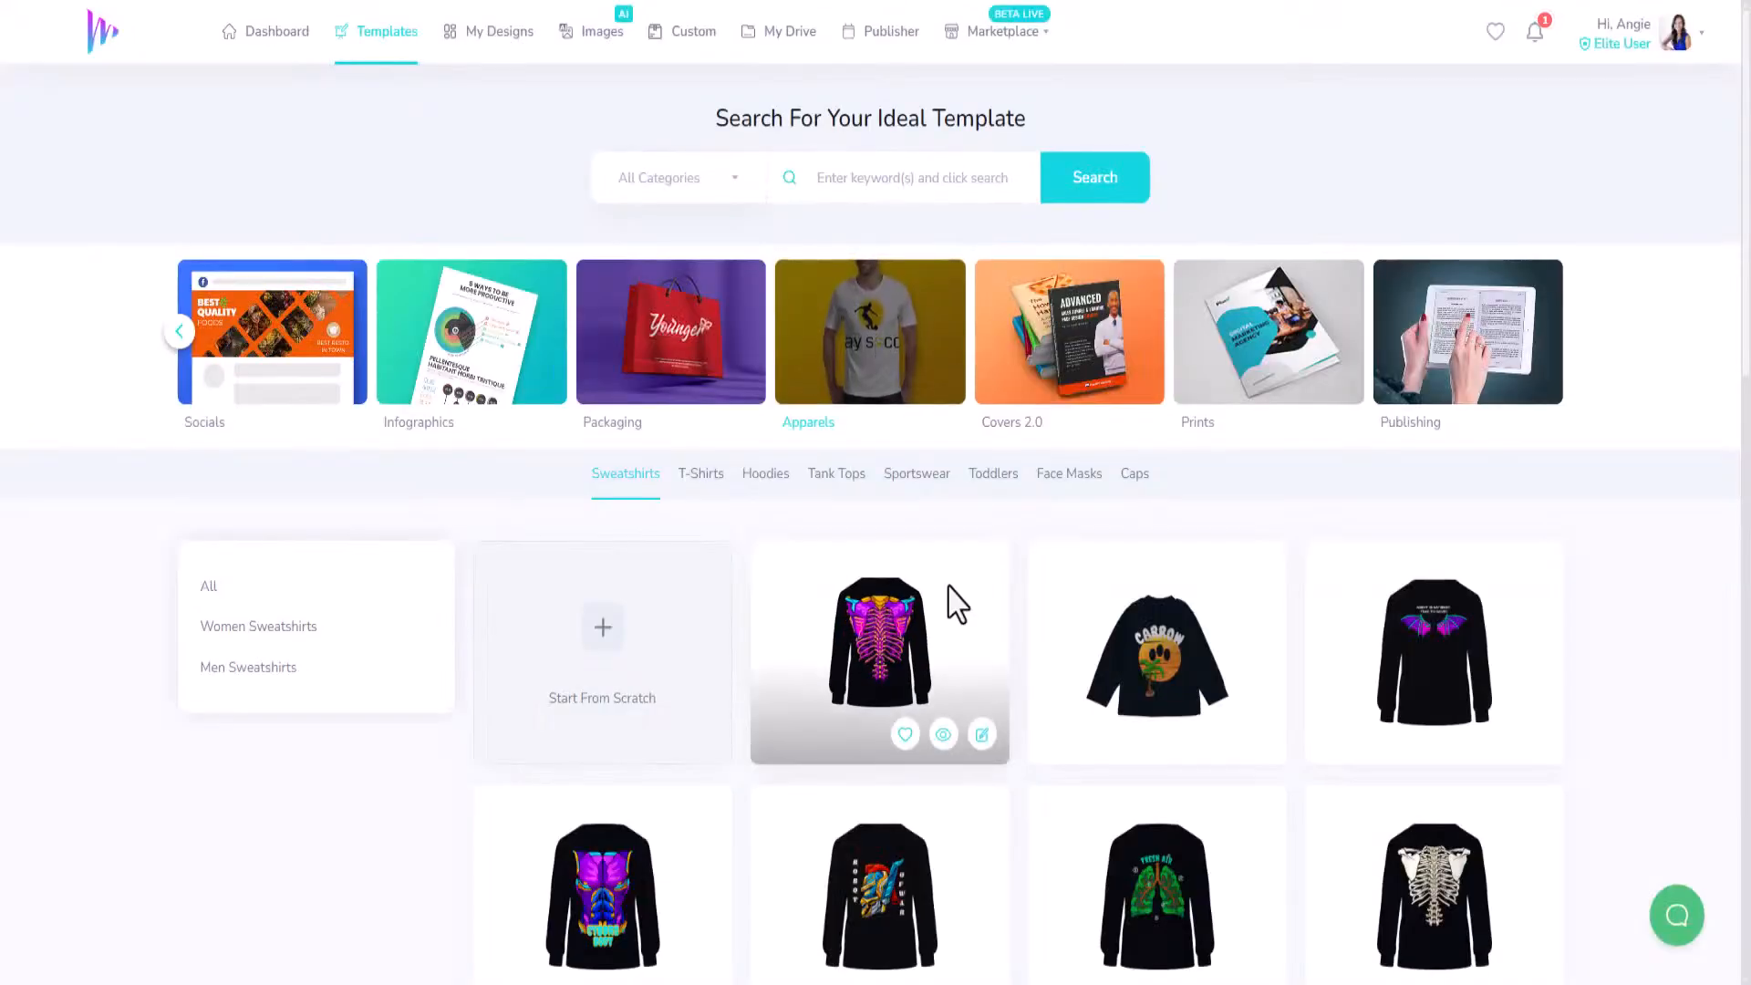
Show the T-Shirts templates and scroll through them.
scroll(953, 602, "down", 4)
scroll(938, 672, "up", 4)
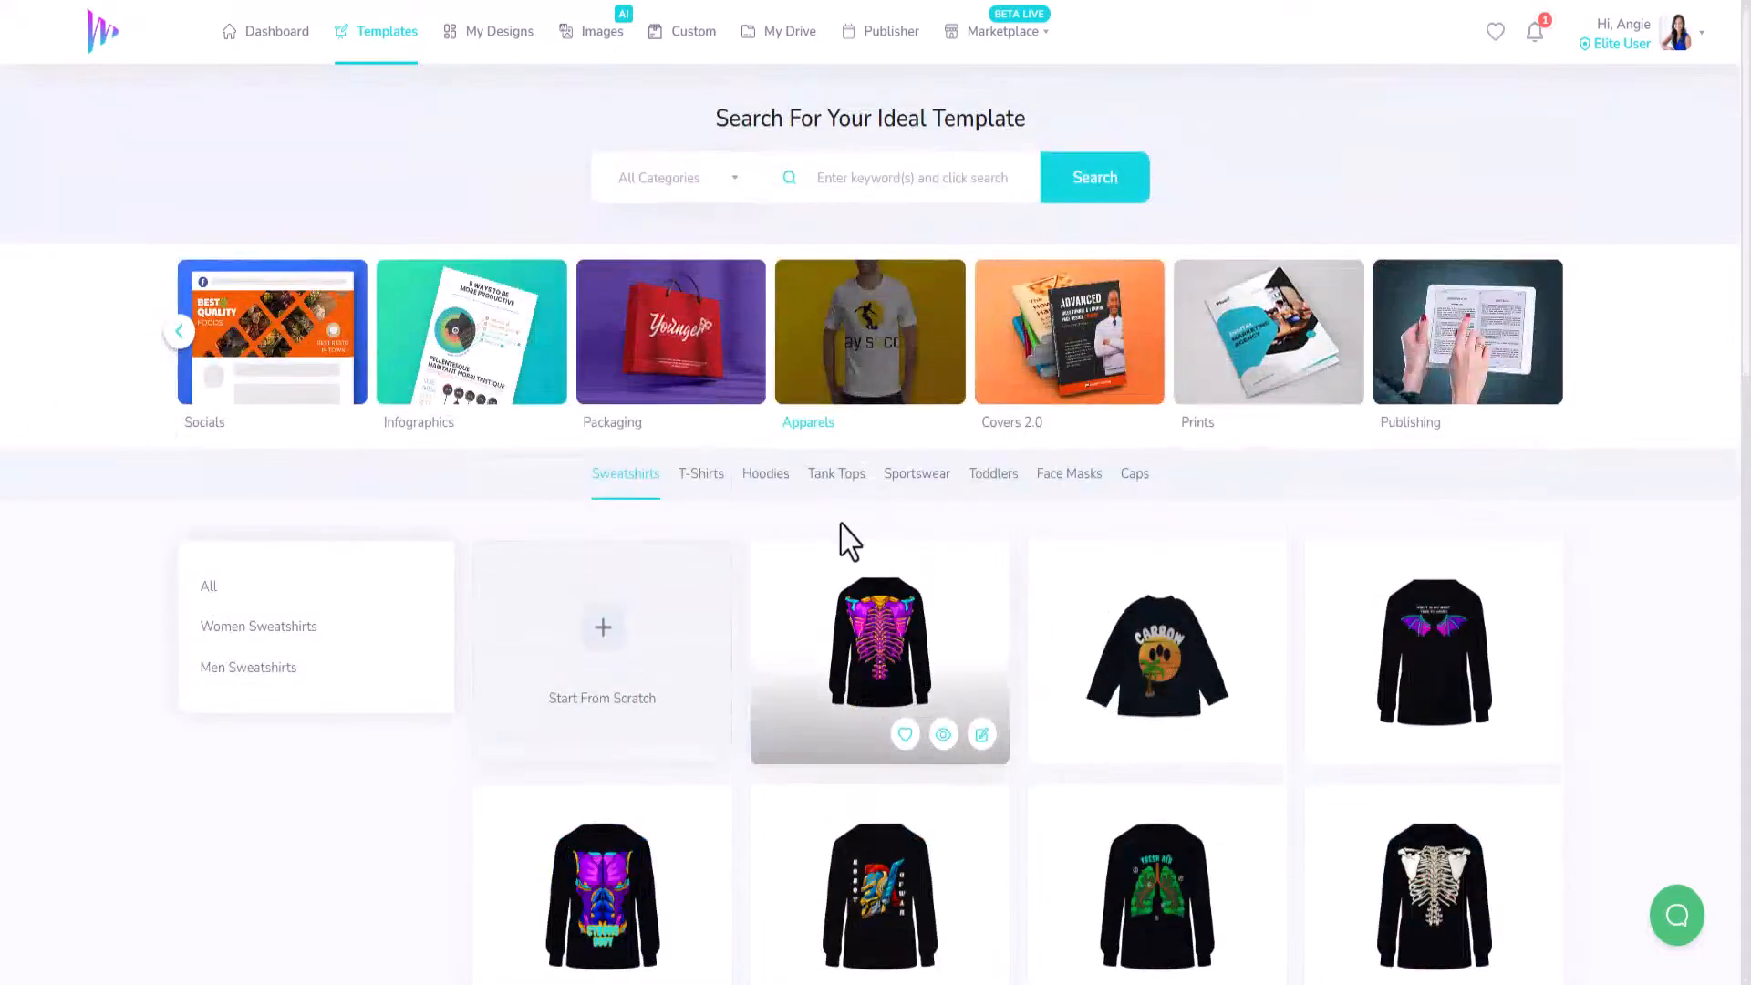
left_click(697, 482)
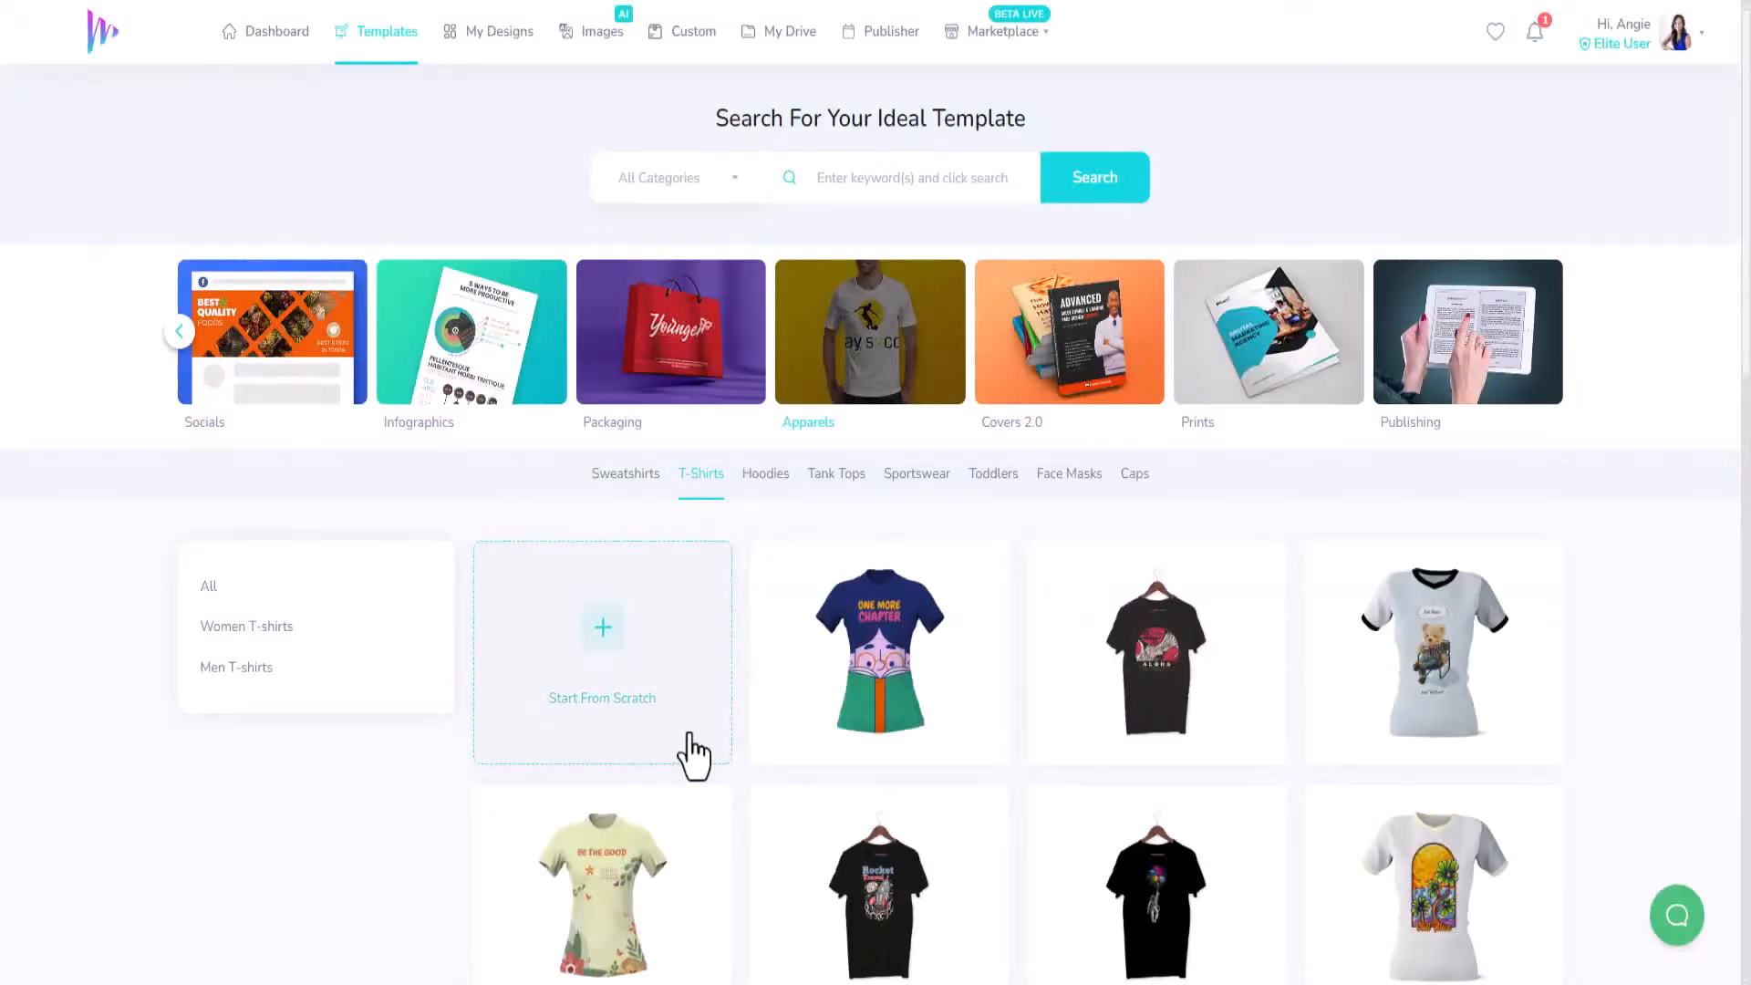
scroll(694, 753, "down", 1)
scroll(693, 753, "down", 4)
scroll(689, 744, "down", 6)
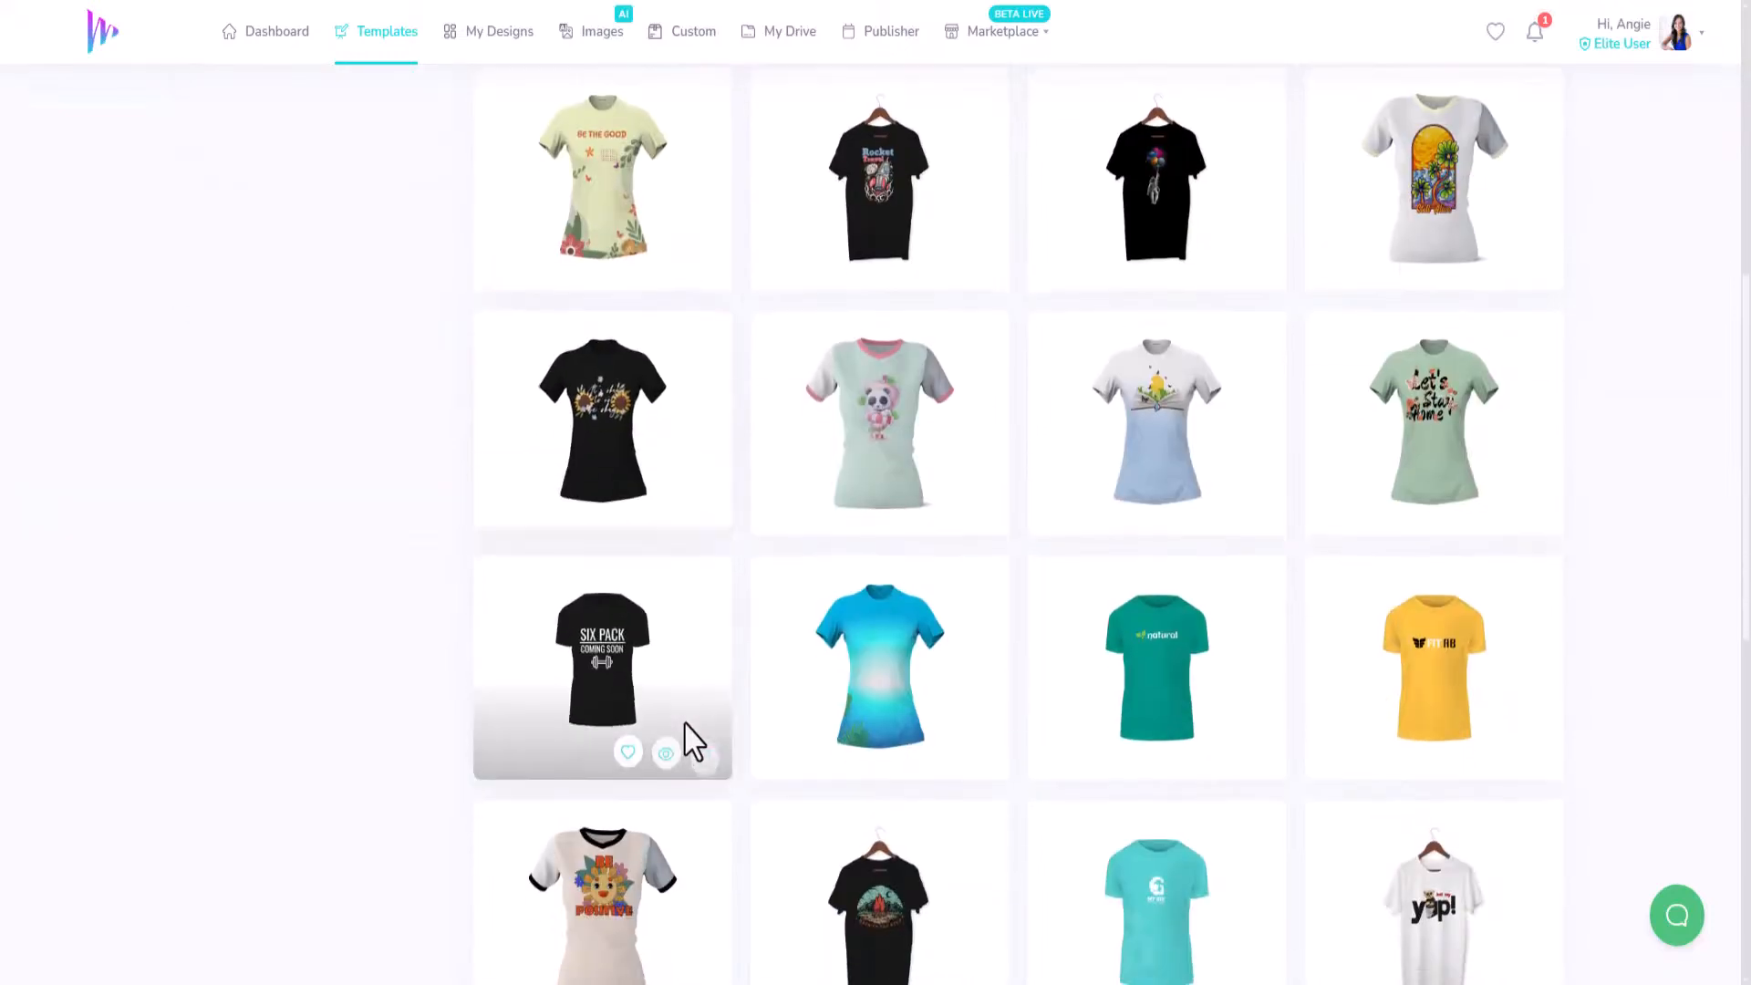
scroll(691, 739, "down", 4)
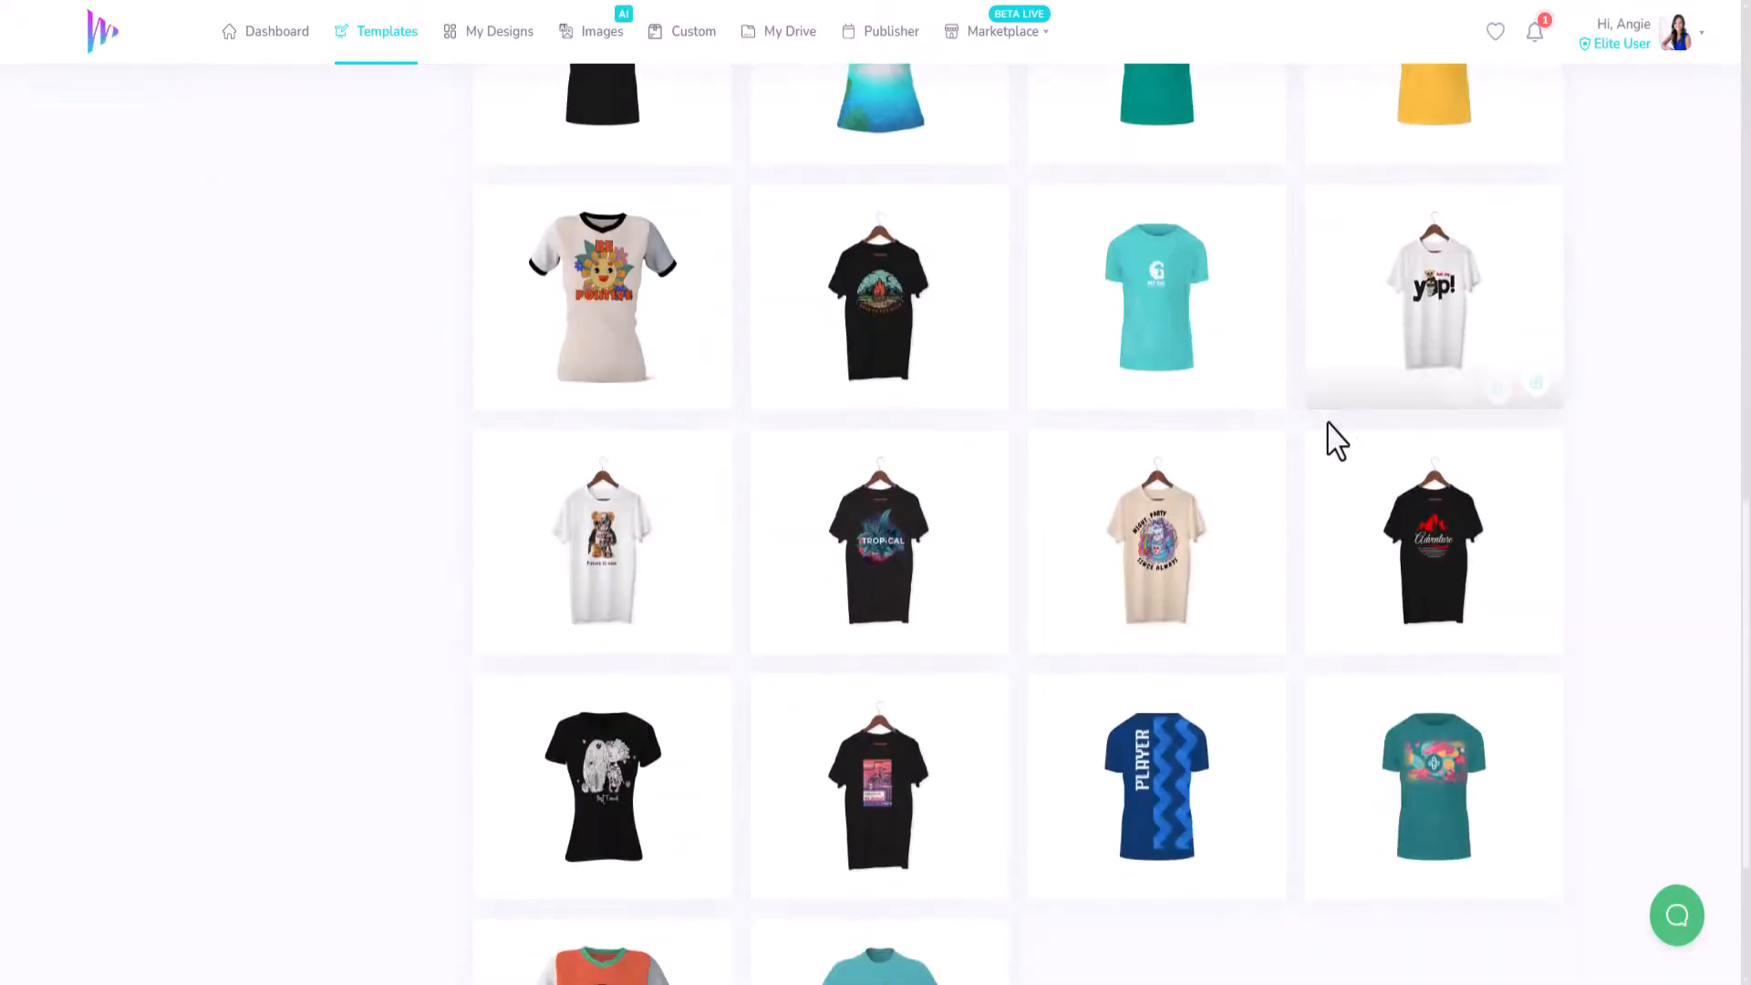
Open the teddy bear 'yup!' T-shirt mockup and edit its front image.
left_click(1537, 380)
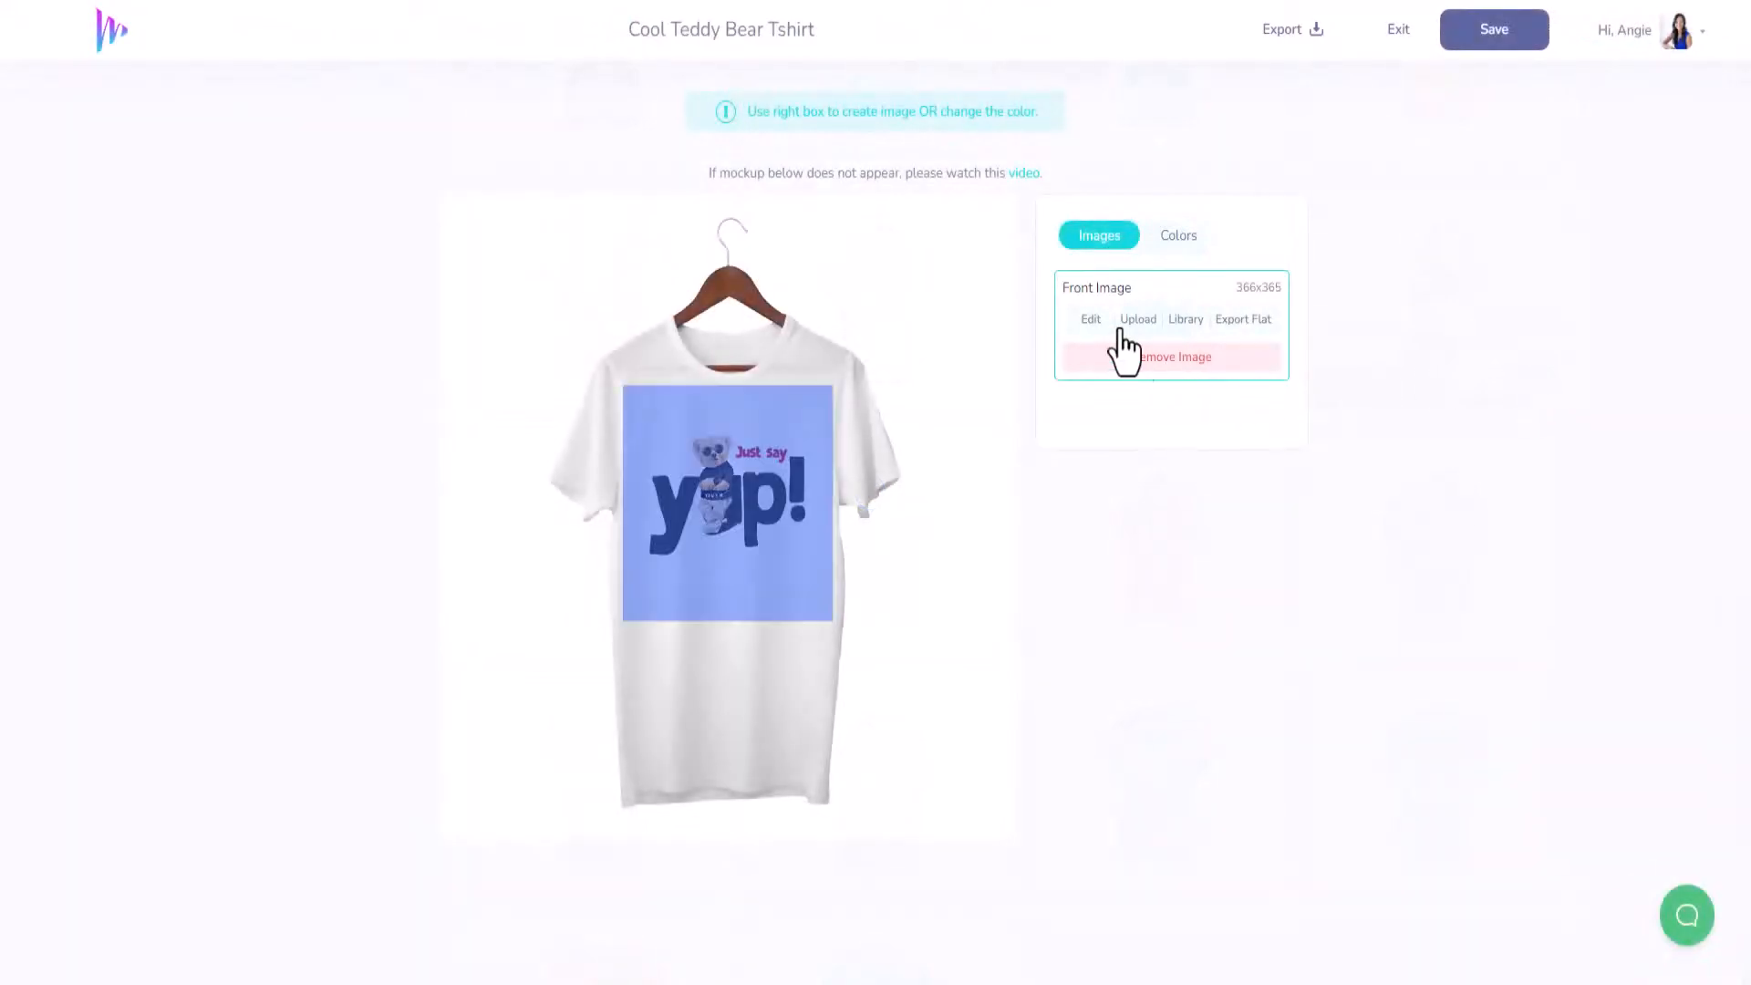
left_click(1090, 321)
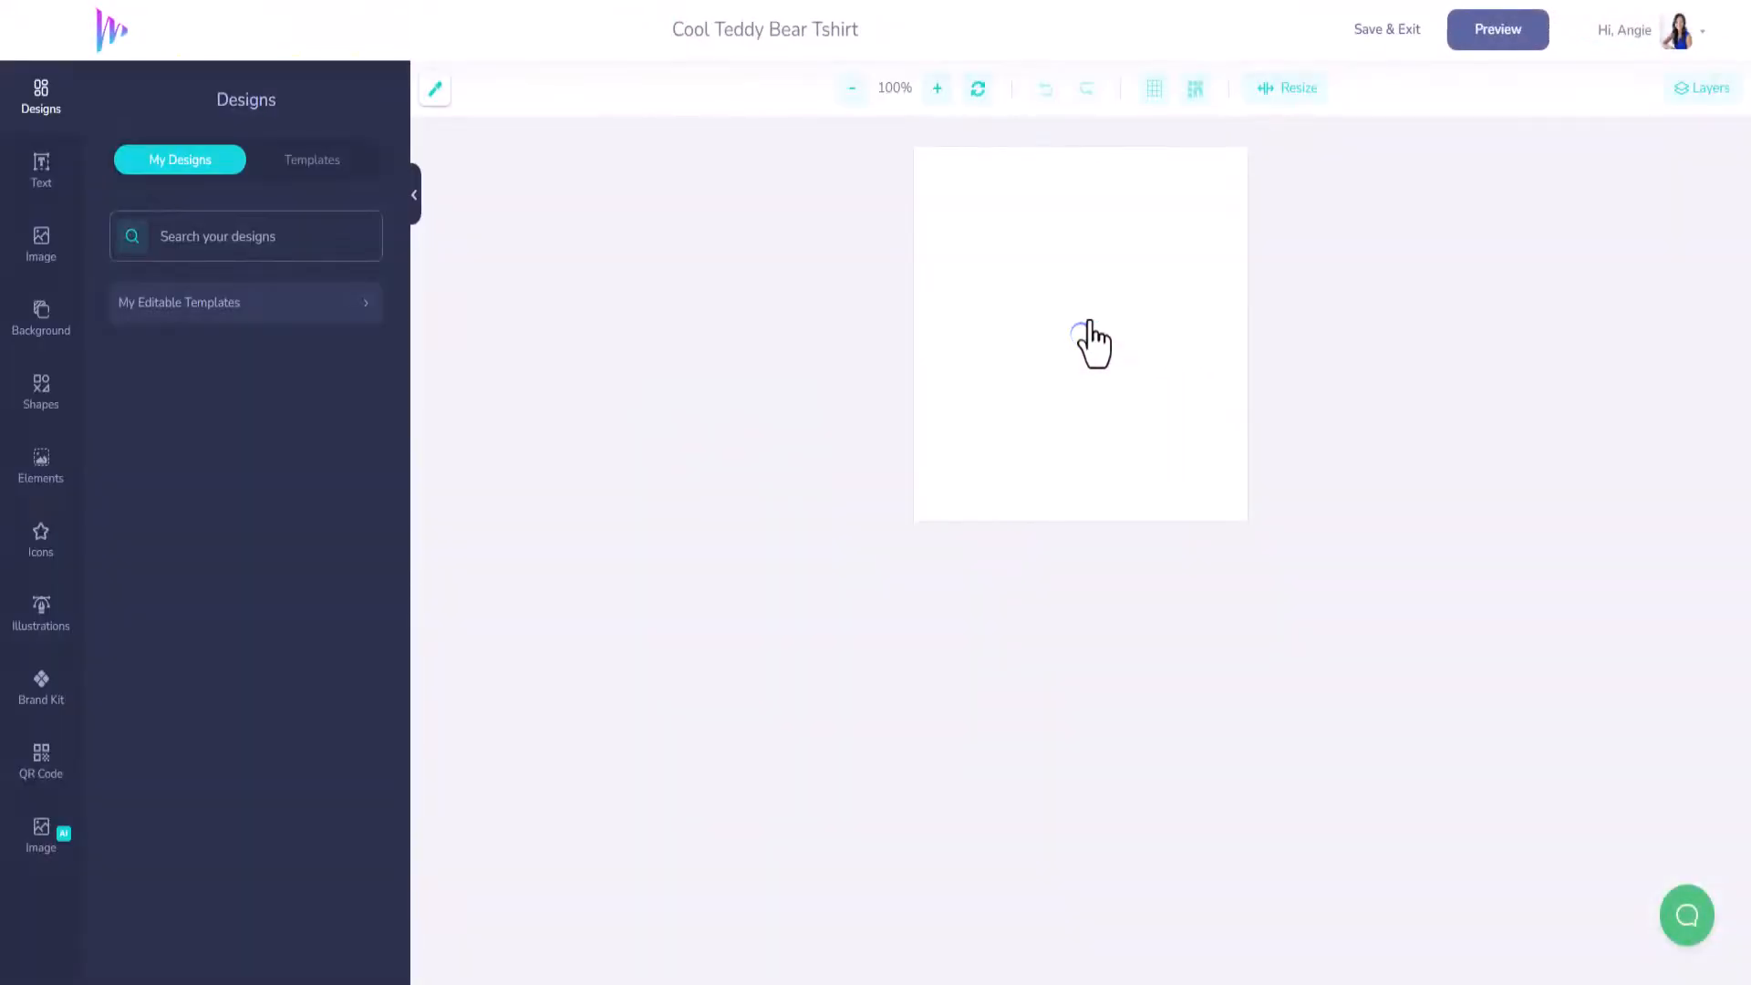
left_click(1100, 324)
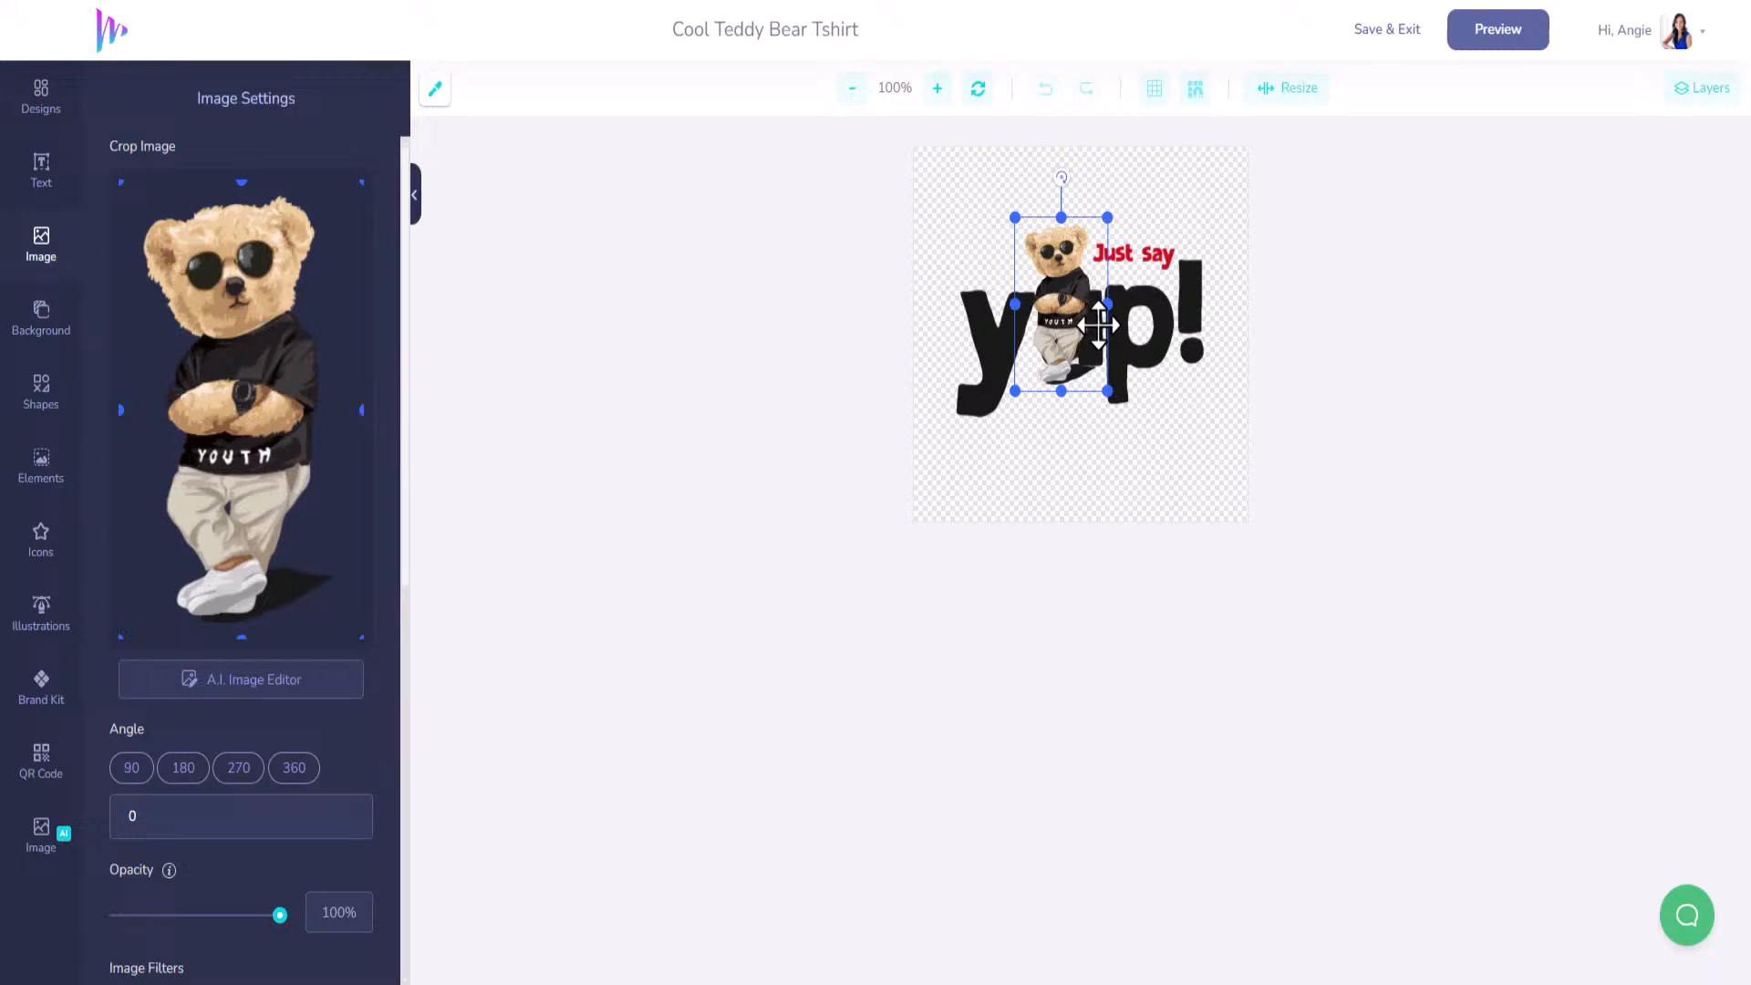
left_click(1134, 326)
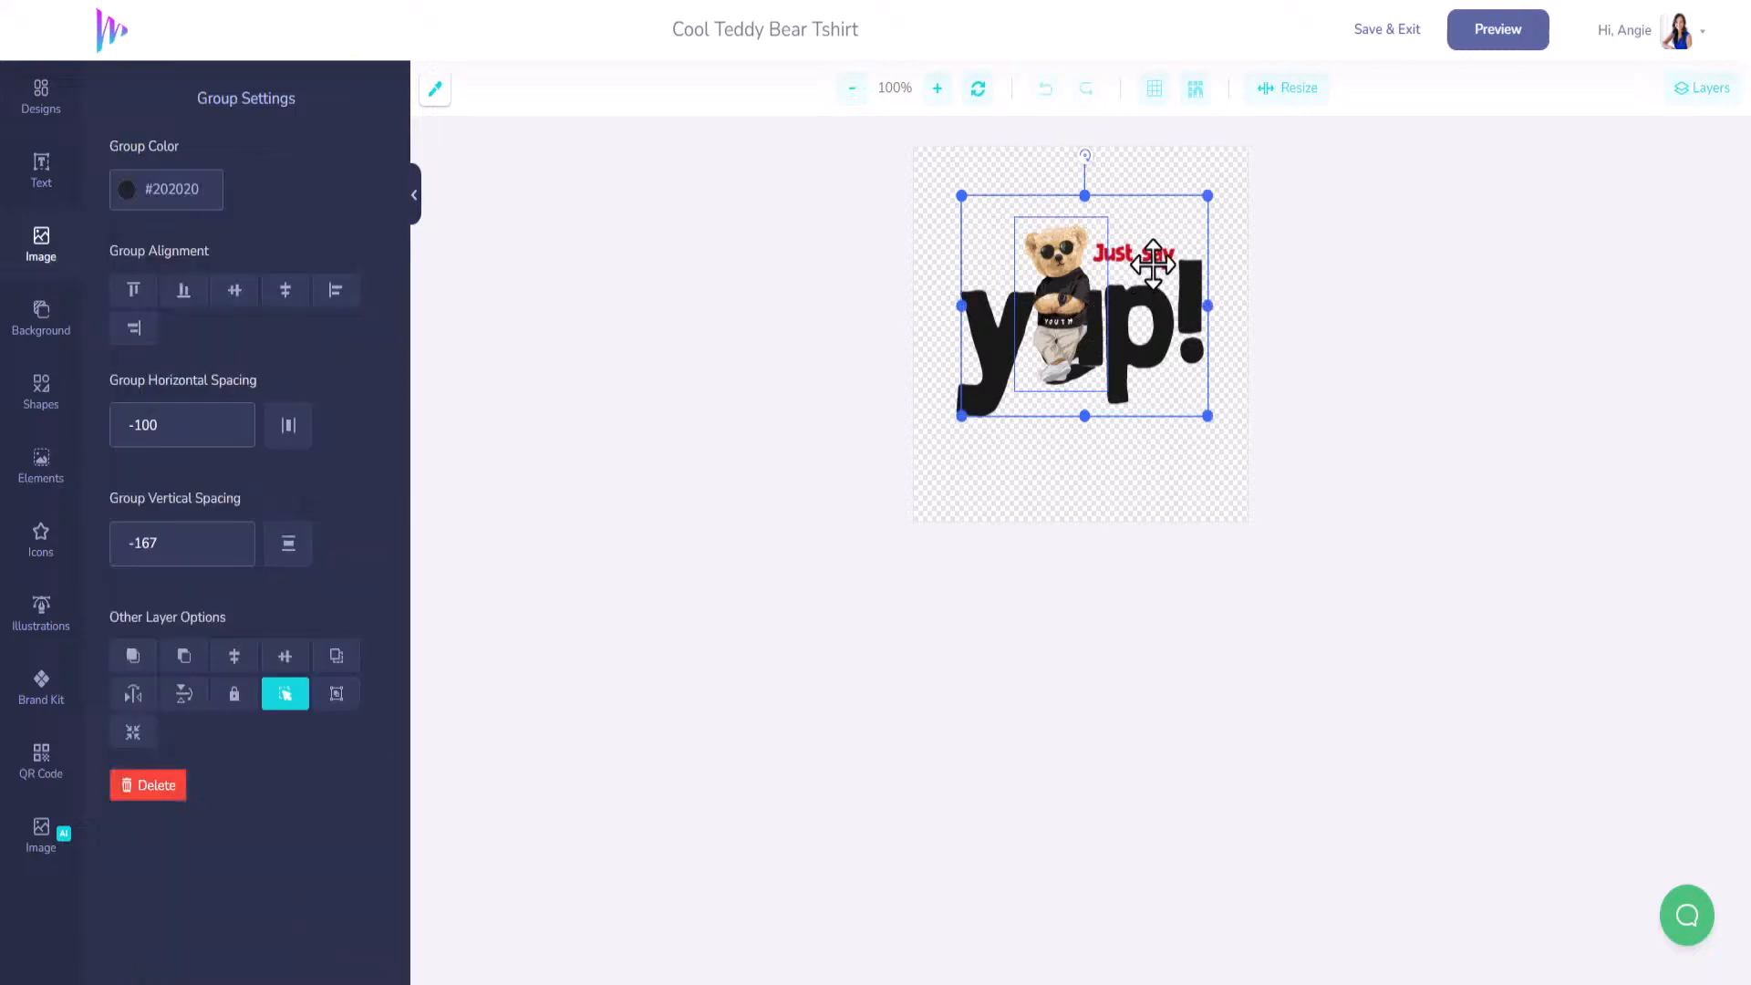
left_click_drag(1142, 325, 1144, 262)
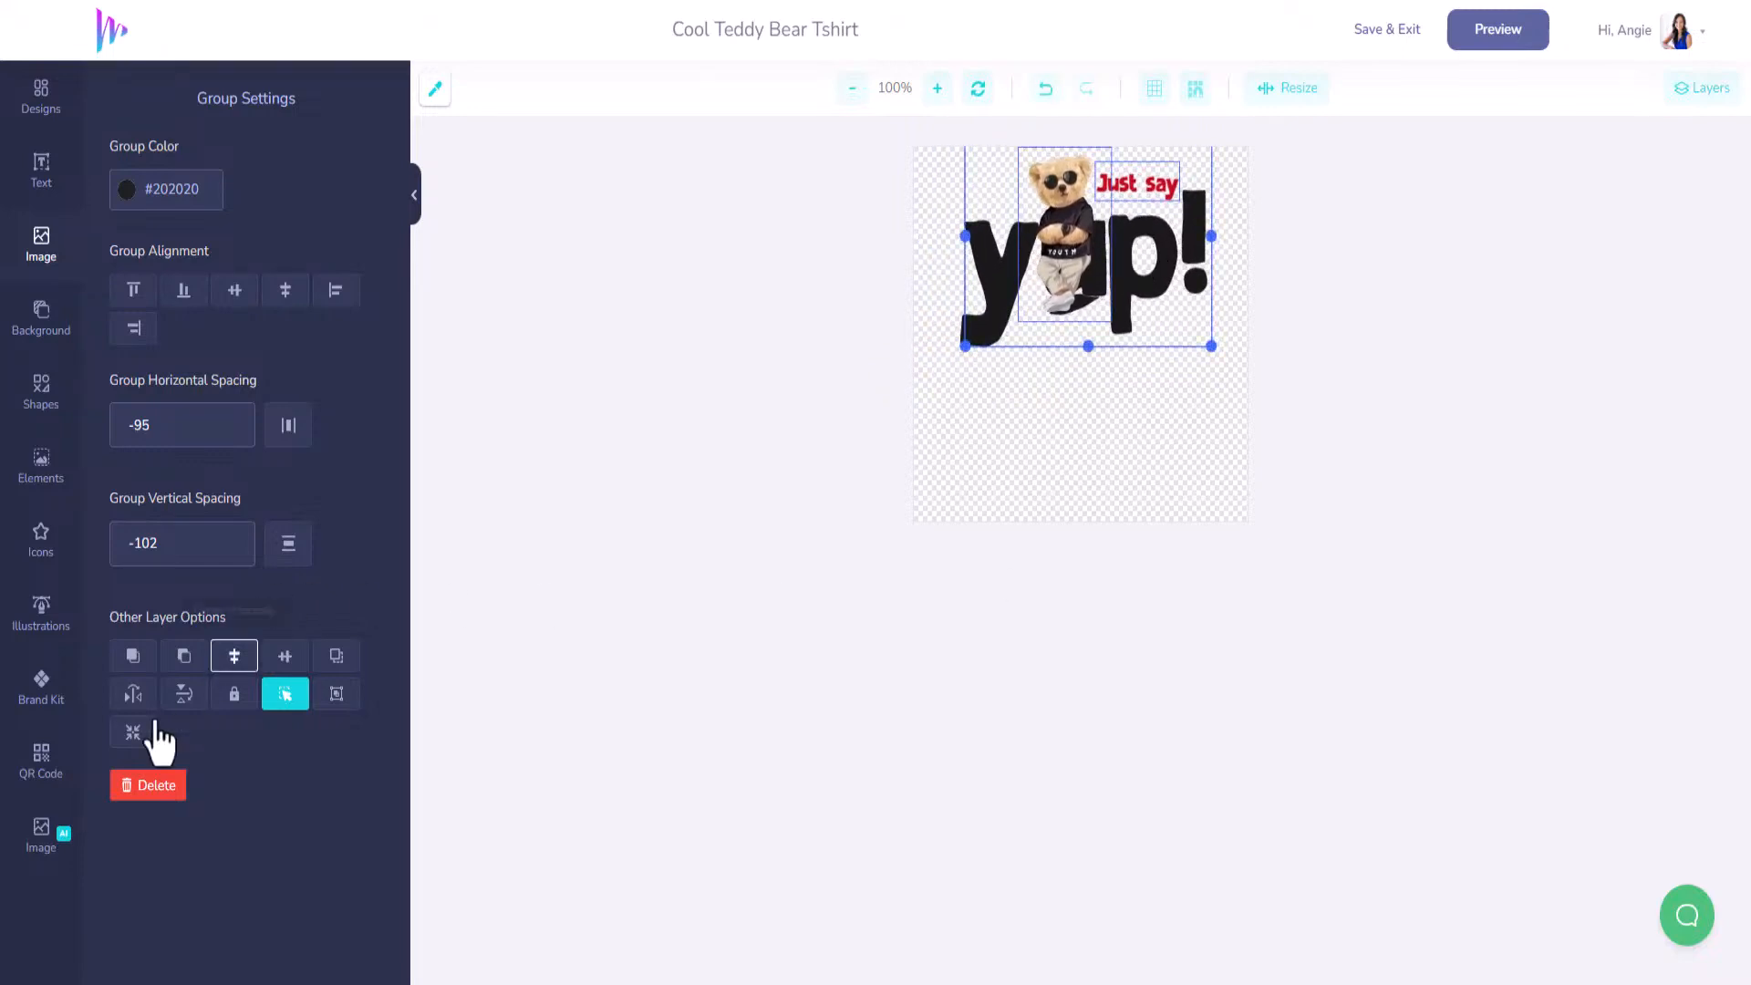
left_click(41, 759)
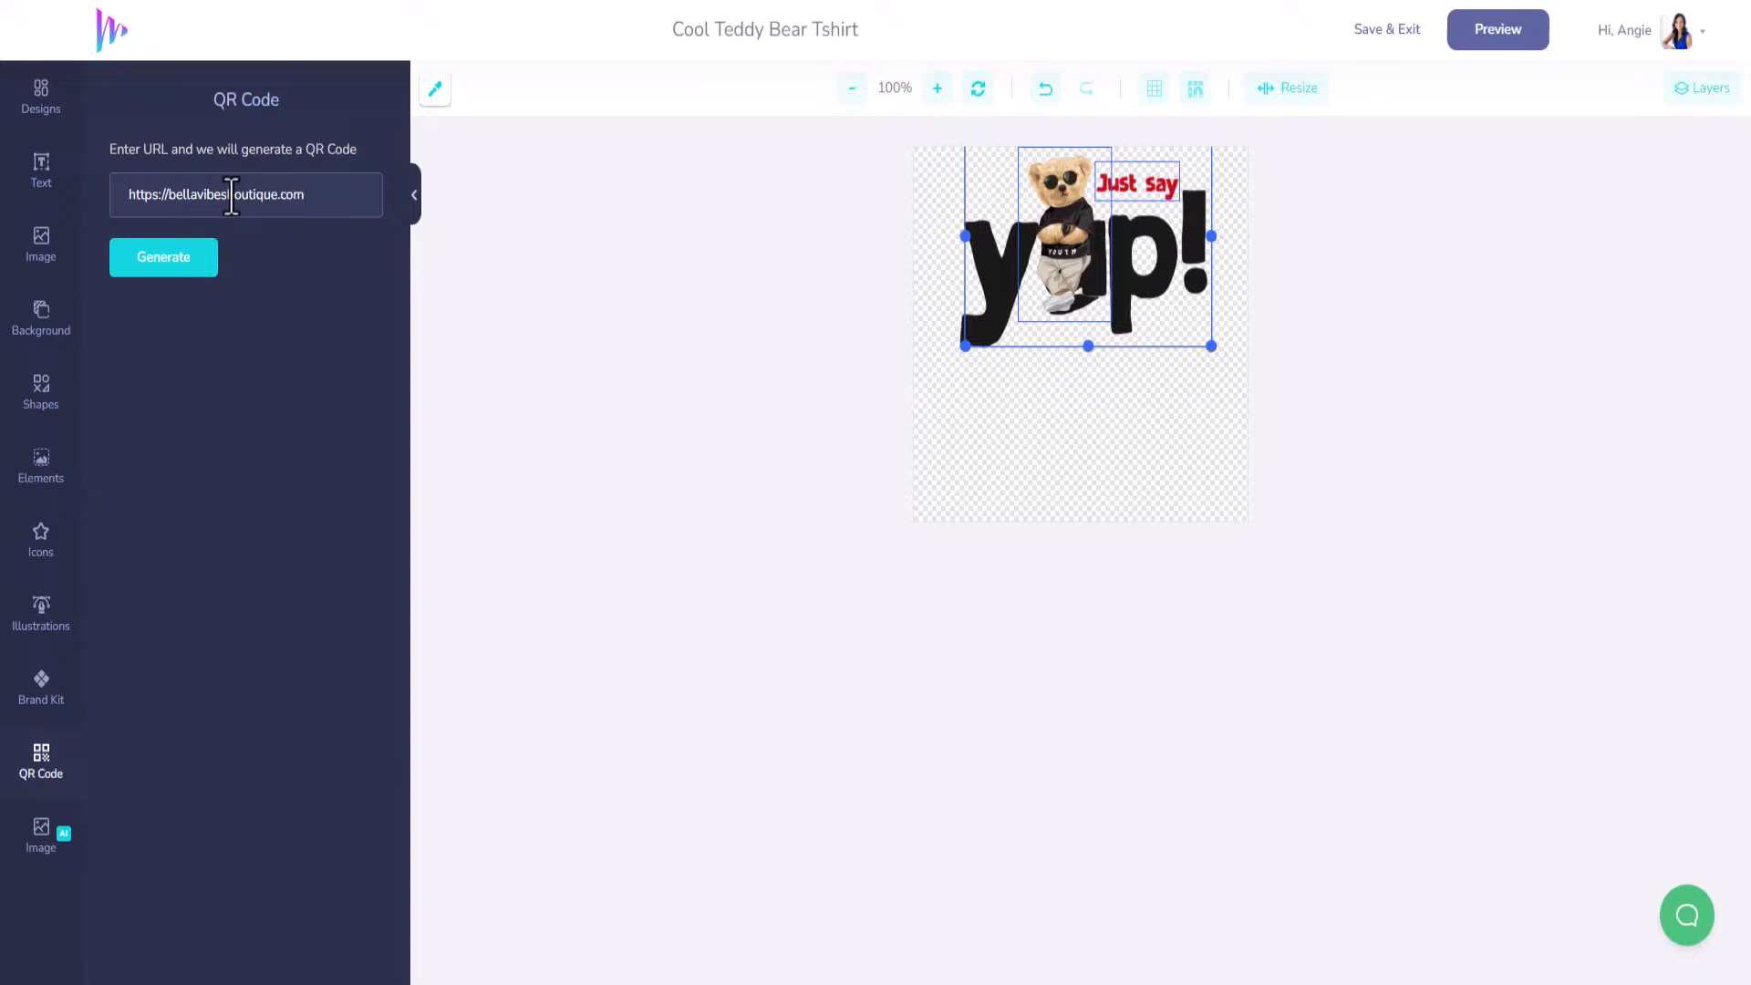
Generate the bellavibesboutique.com QR code and shrink it below the yup! lettering.
left_click(195, 269)
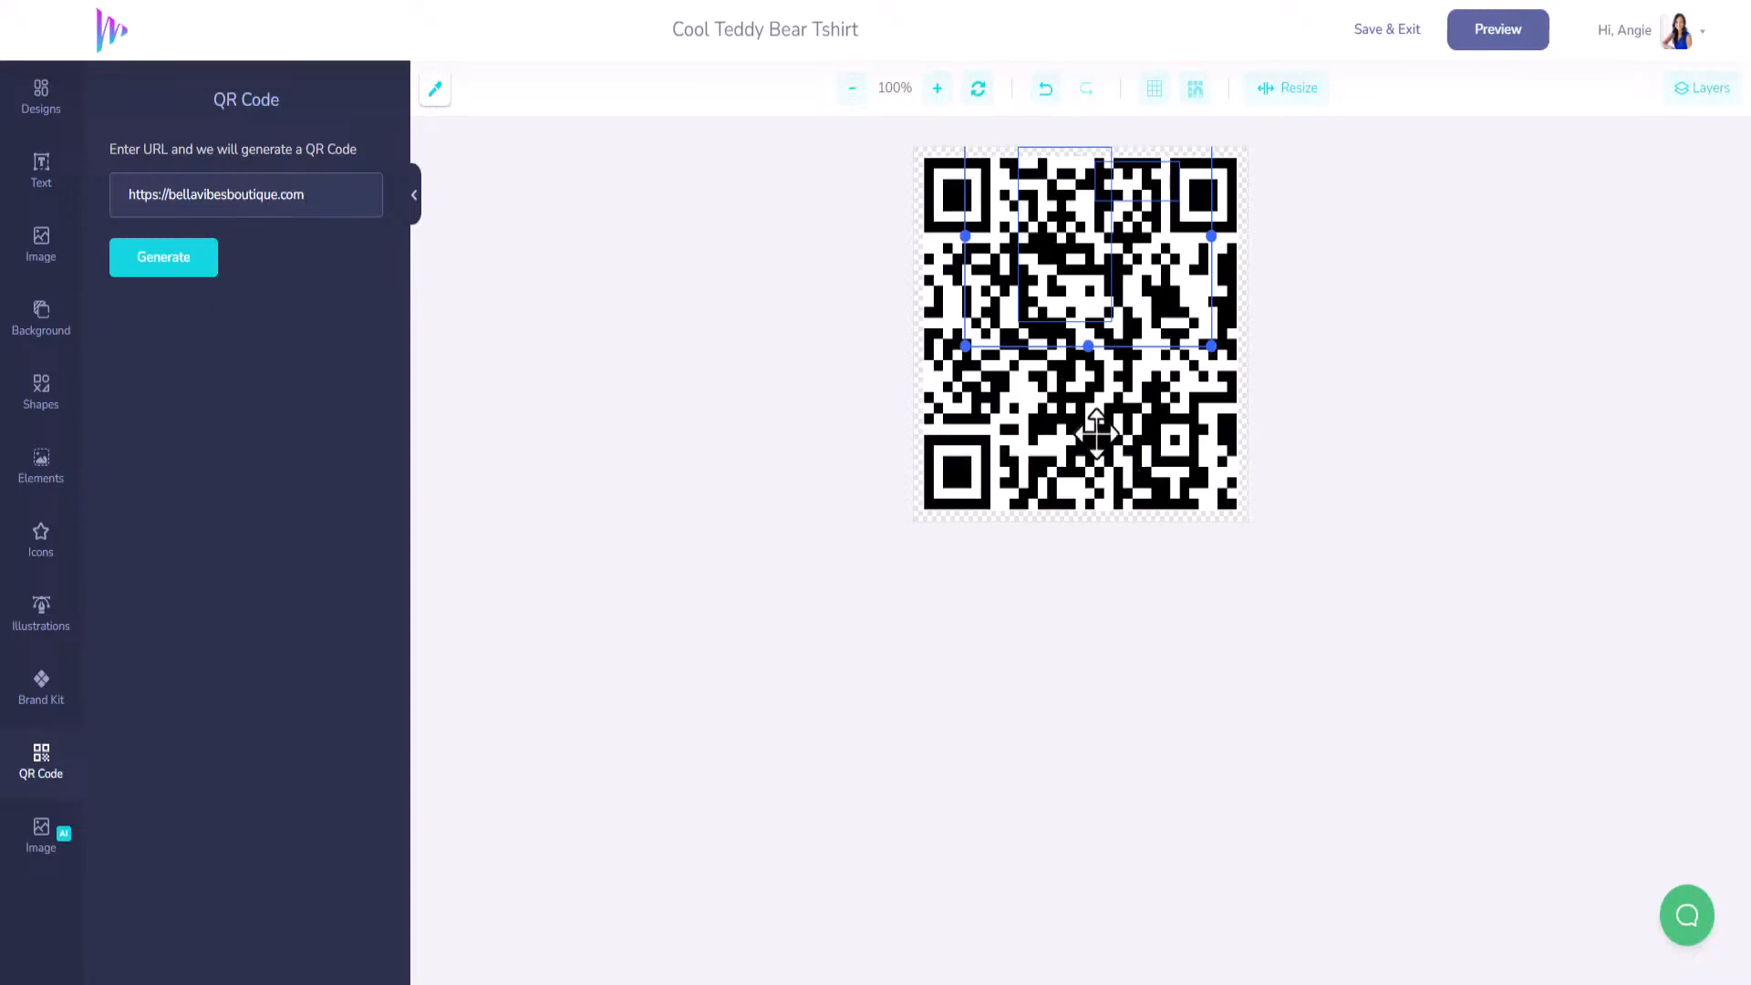
left_click_drag(1038, 365, 1038, 400)
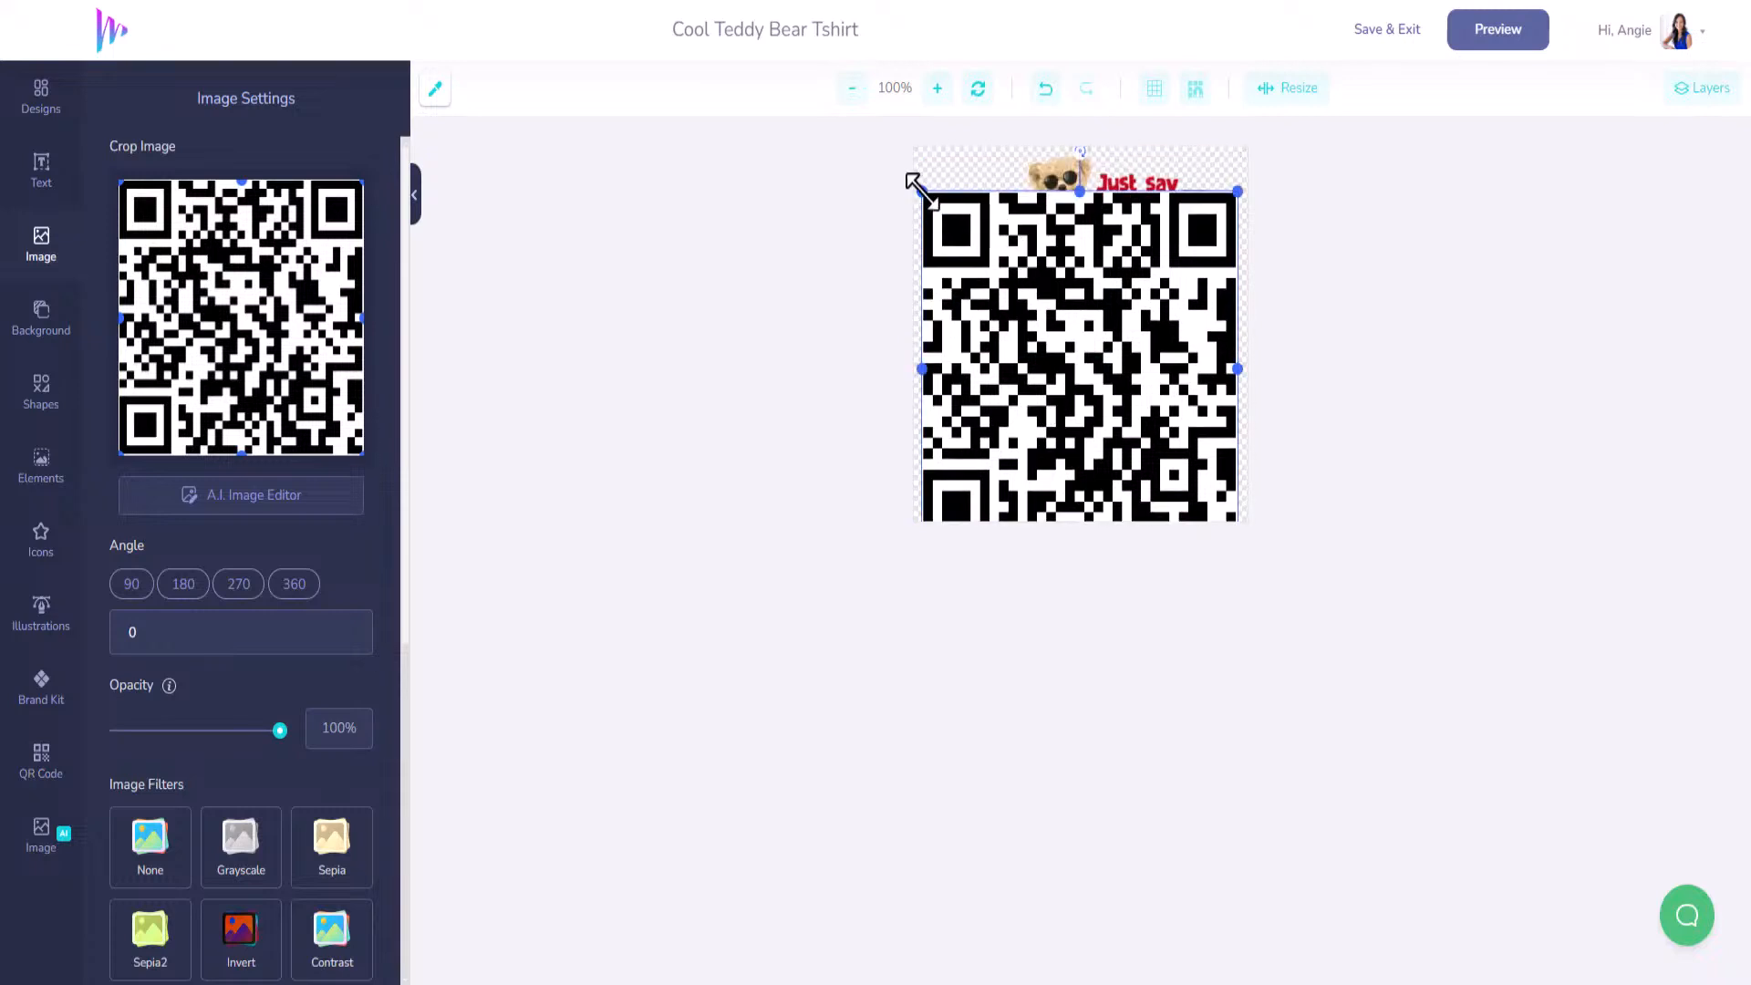
left_click_drag(919, 186, 1062, 355)
left_click_drag(1154, 399, 1102, 383)
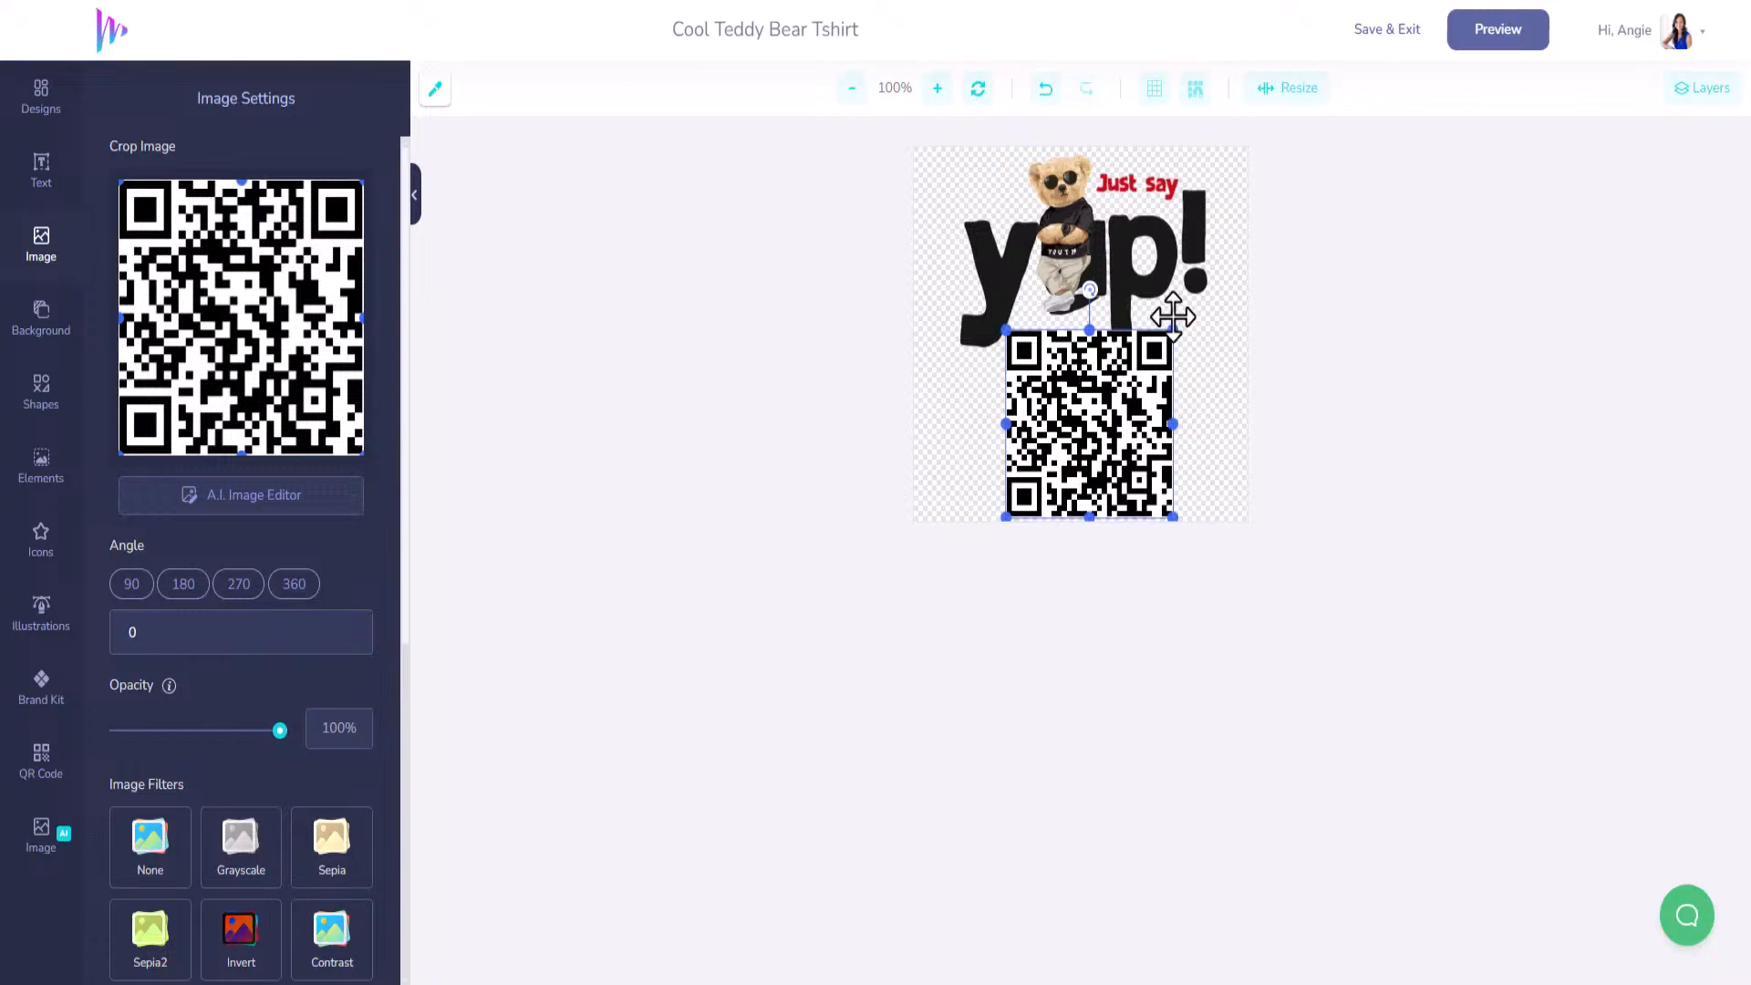
left_click_drag(1173, 330, 1134, 374)
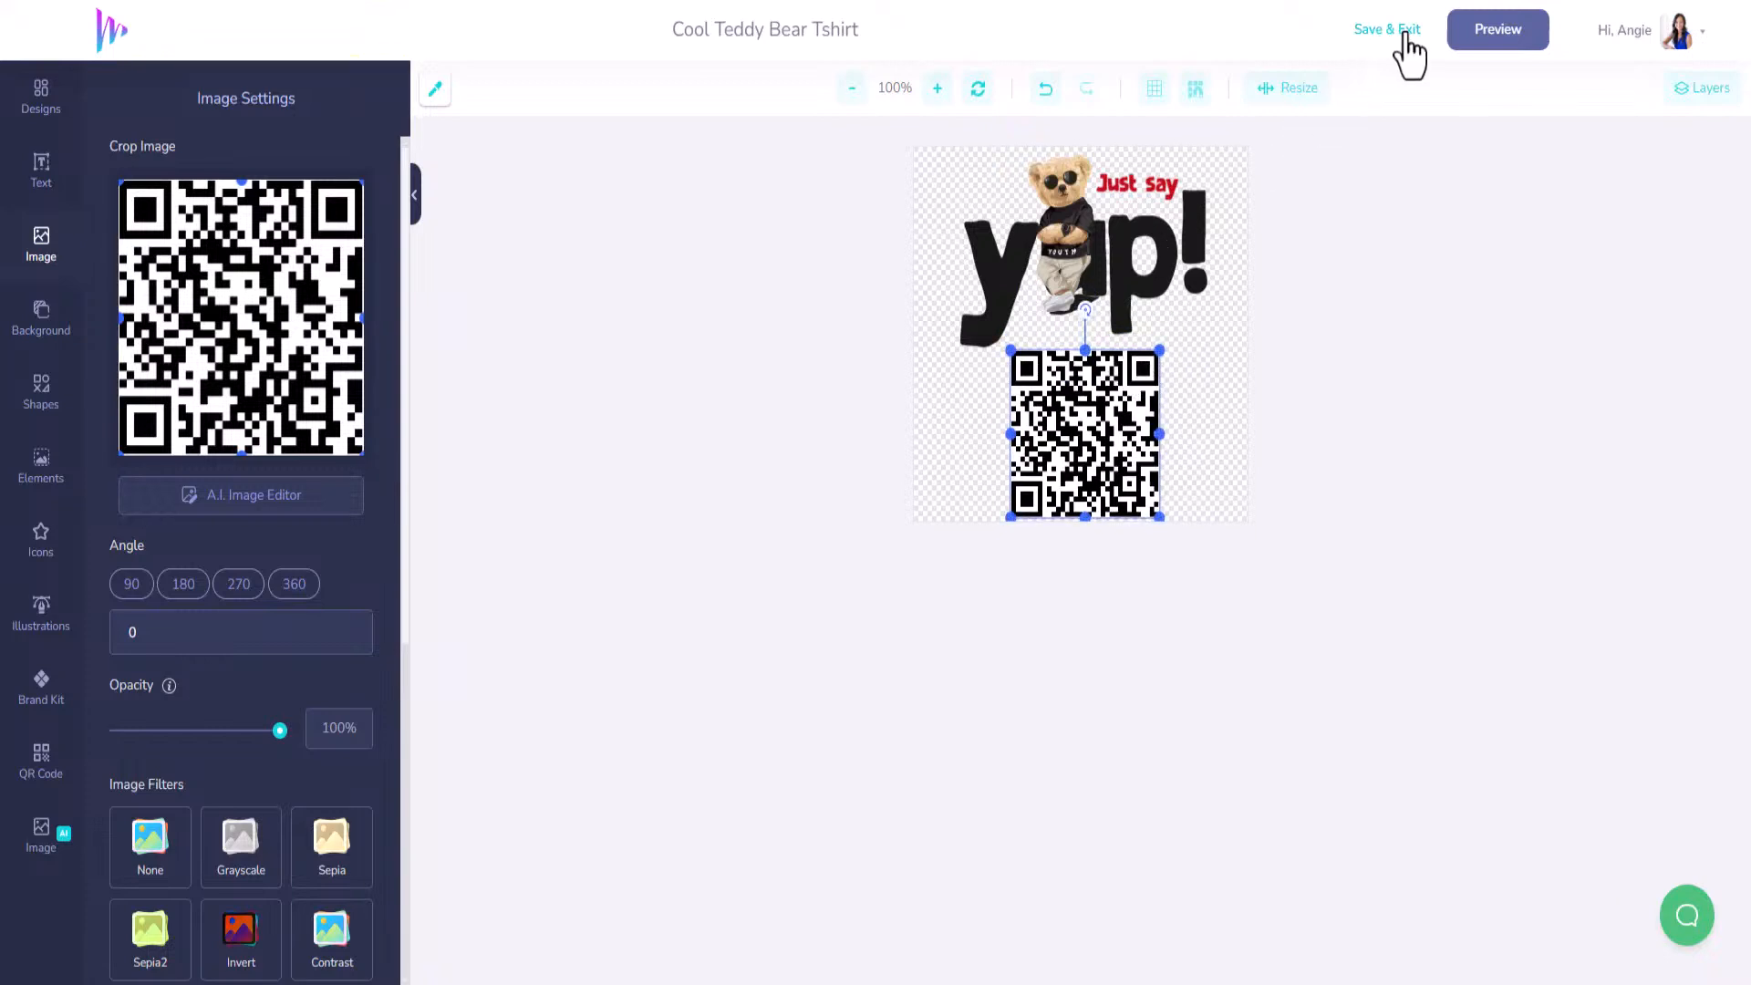
Preview the design, then save it to view the T-shirt mockup.
left_click(1484, 36)
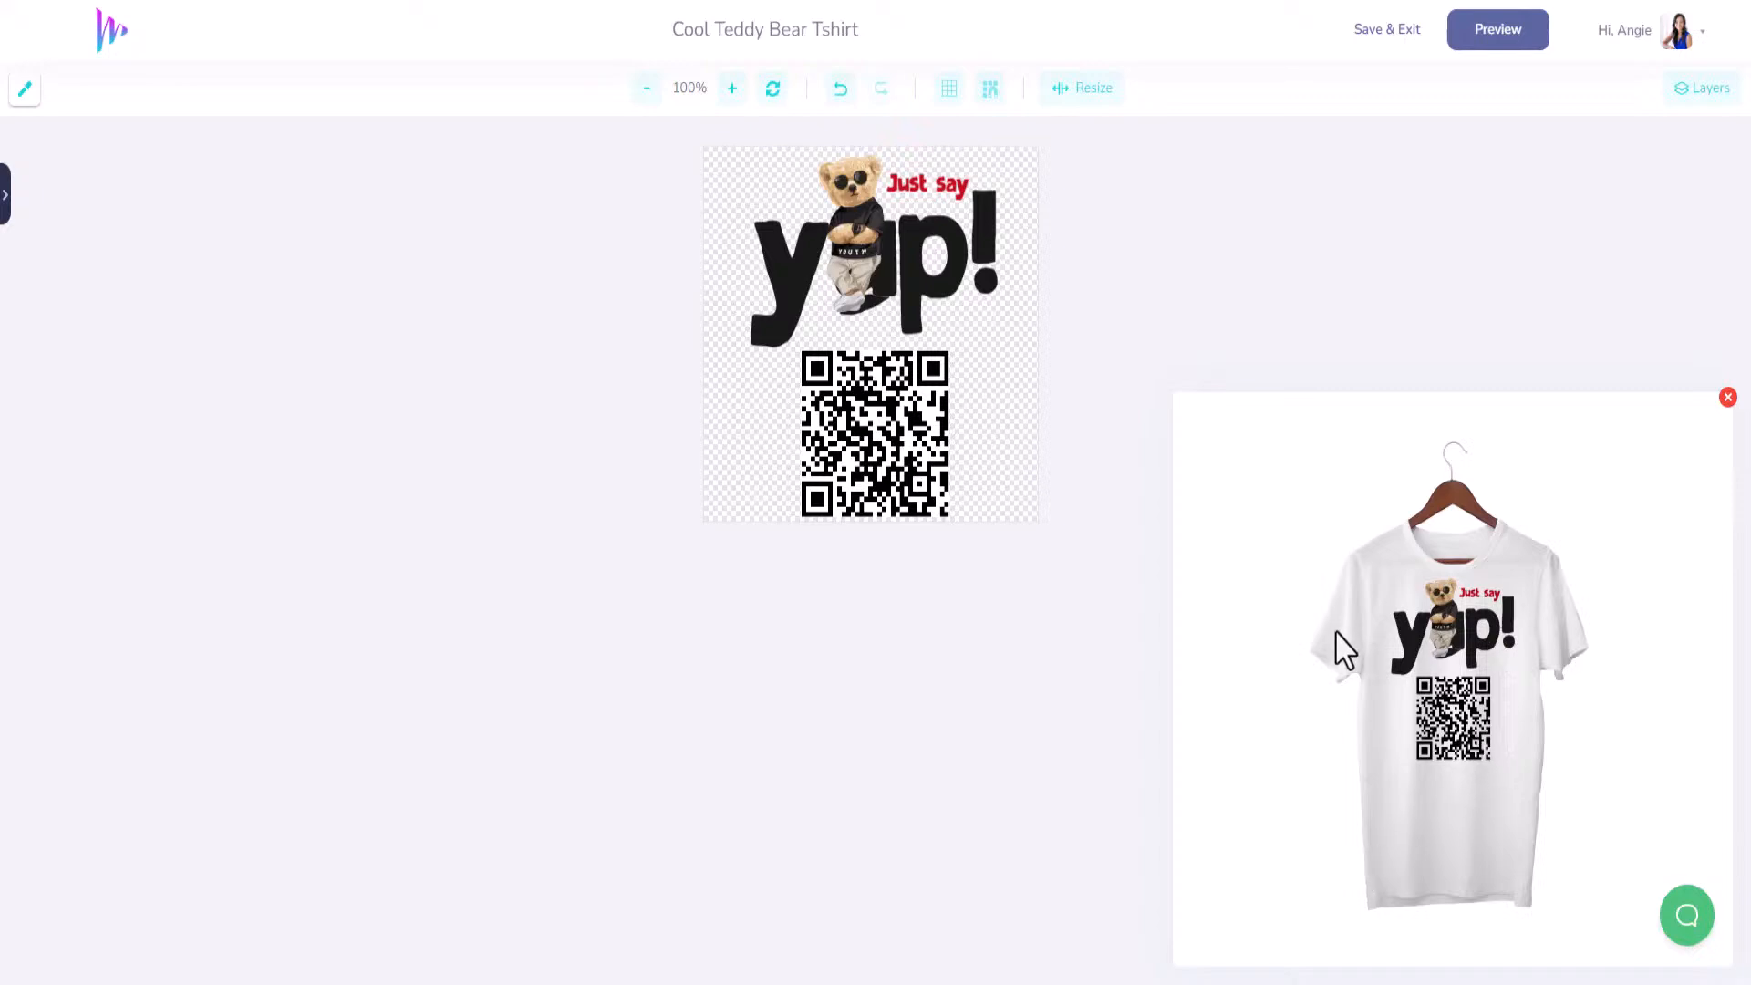
left_click(1373, 43)
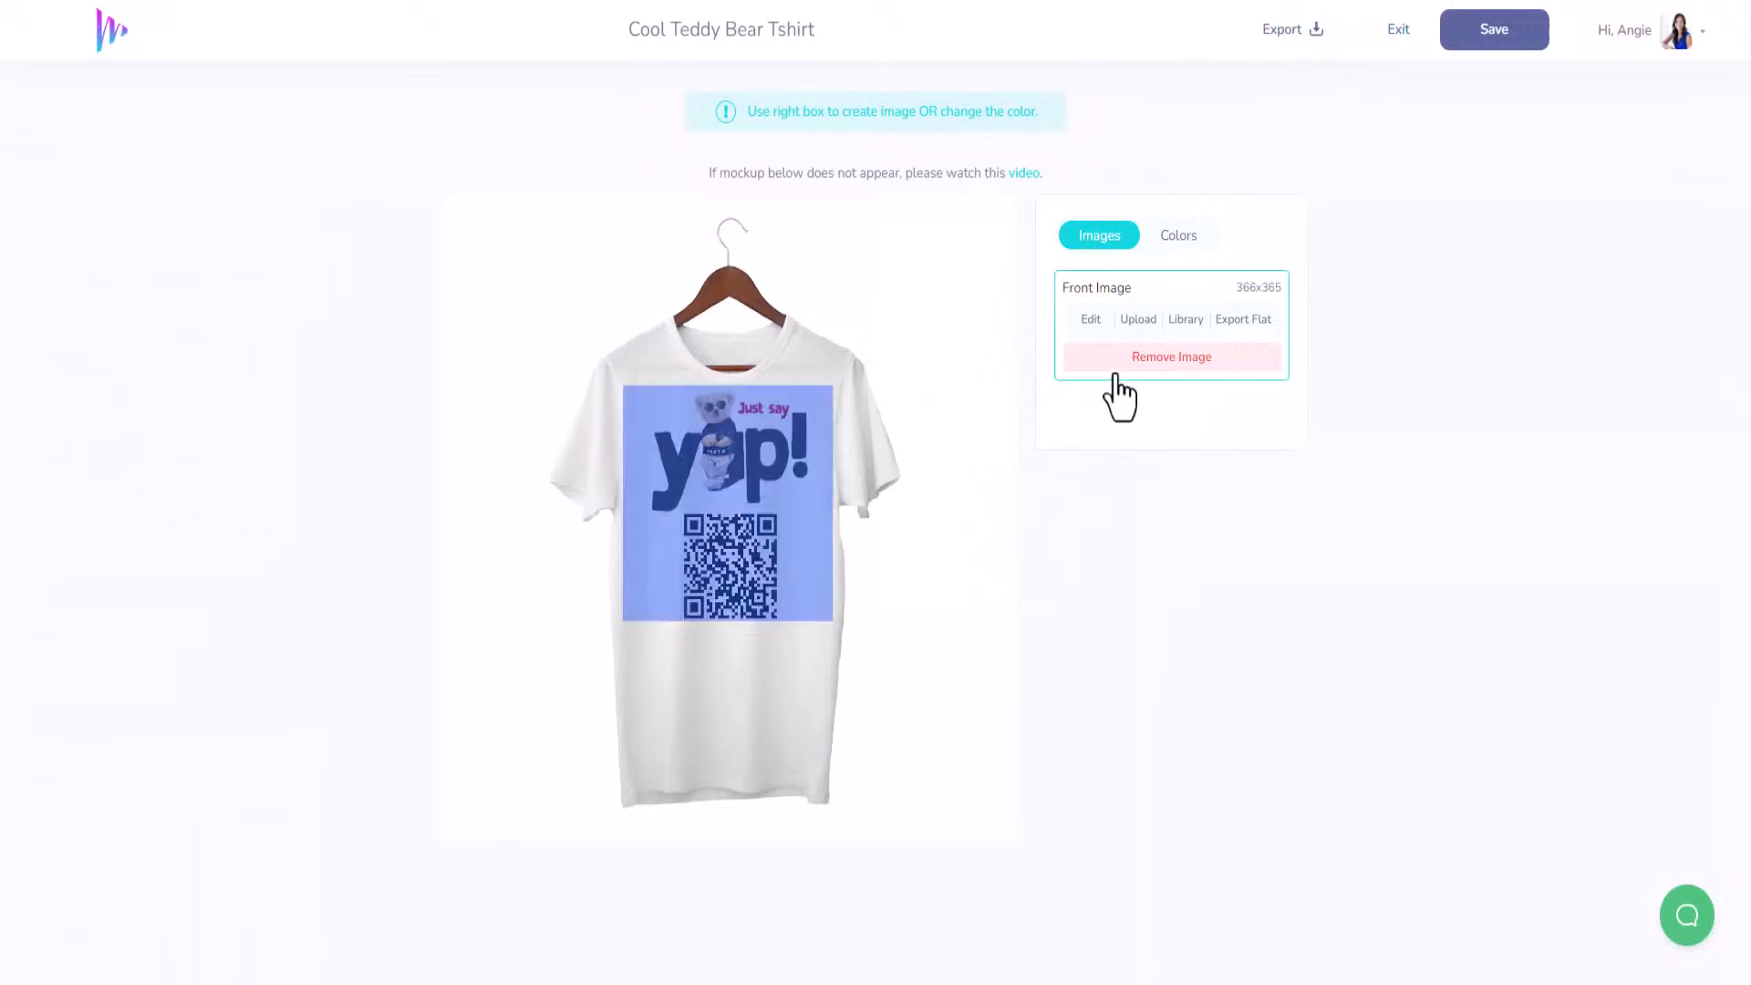
Reopen the front image and place the bear at lower left beside the QR code.
left_click(1093, 321)
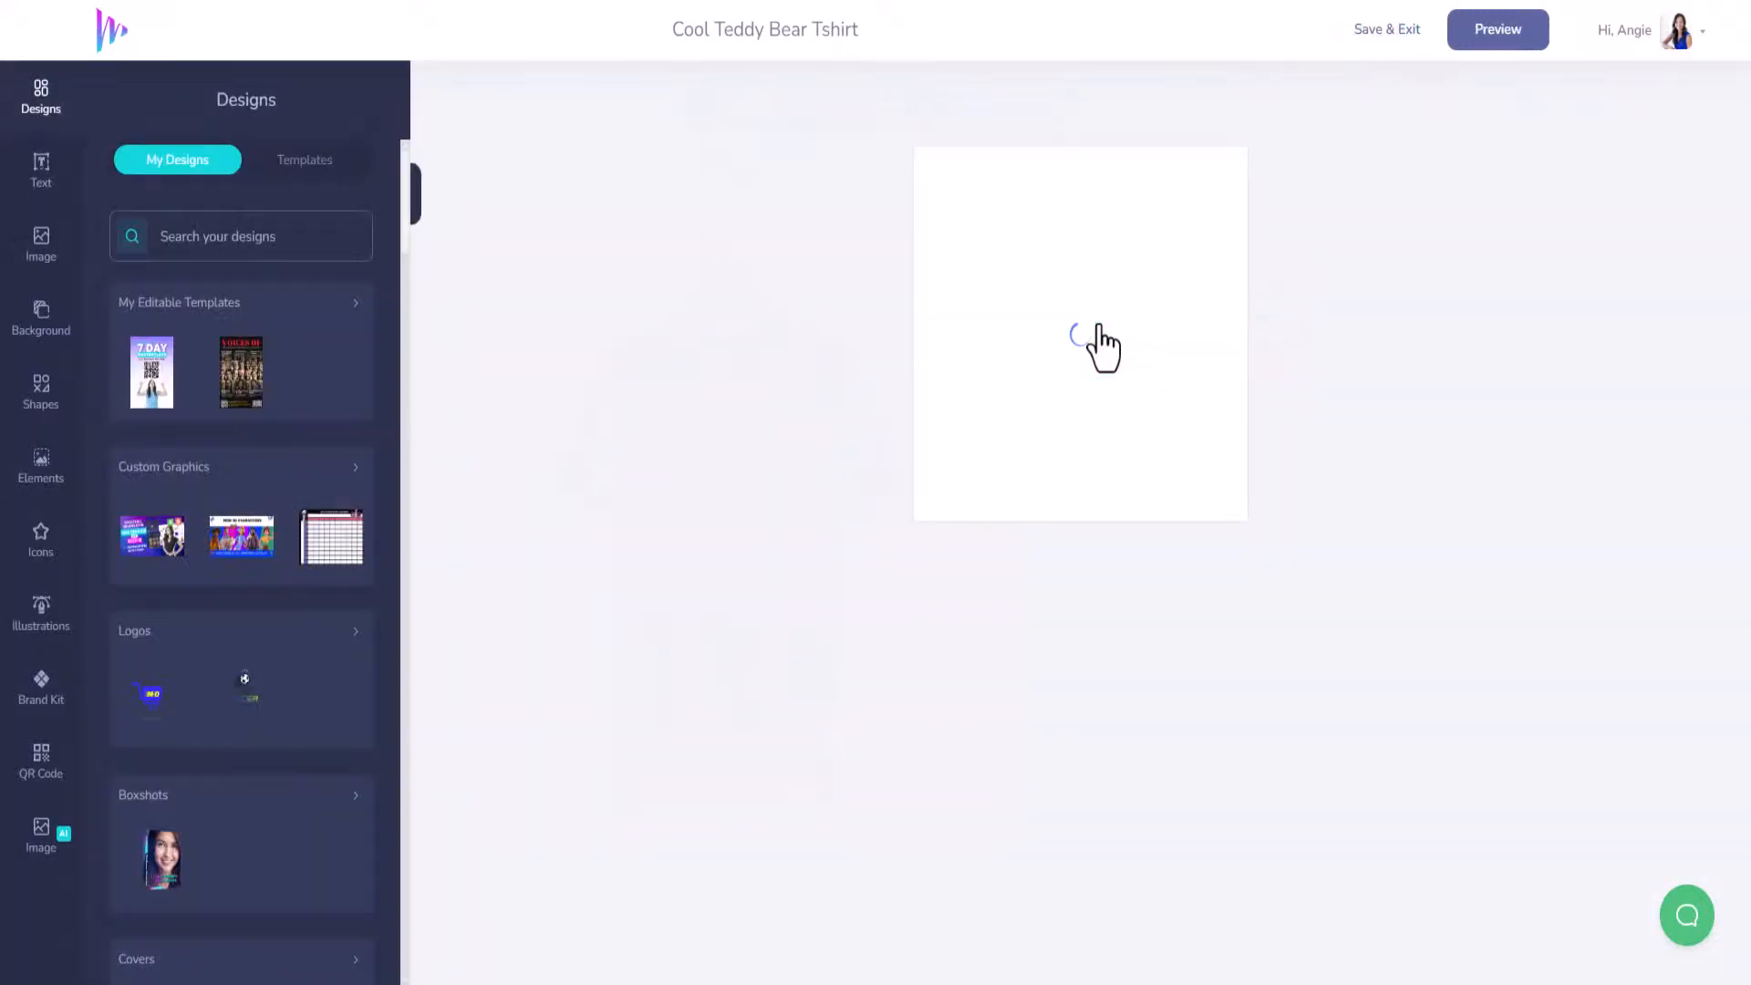
left_click_drag(1072, 245, 977, 436)
left_click_drag(1149, 432, 1177, 411)
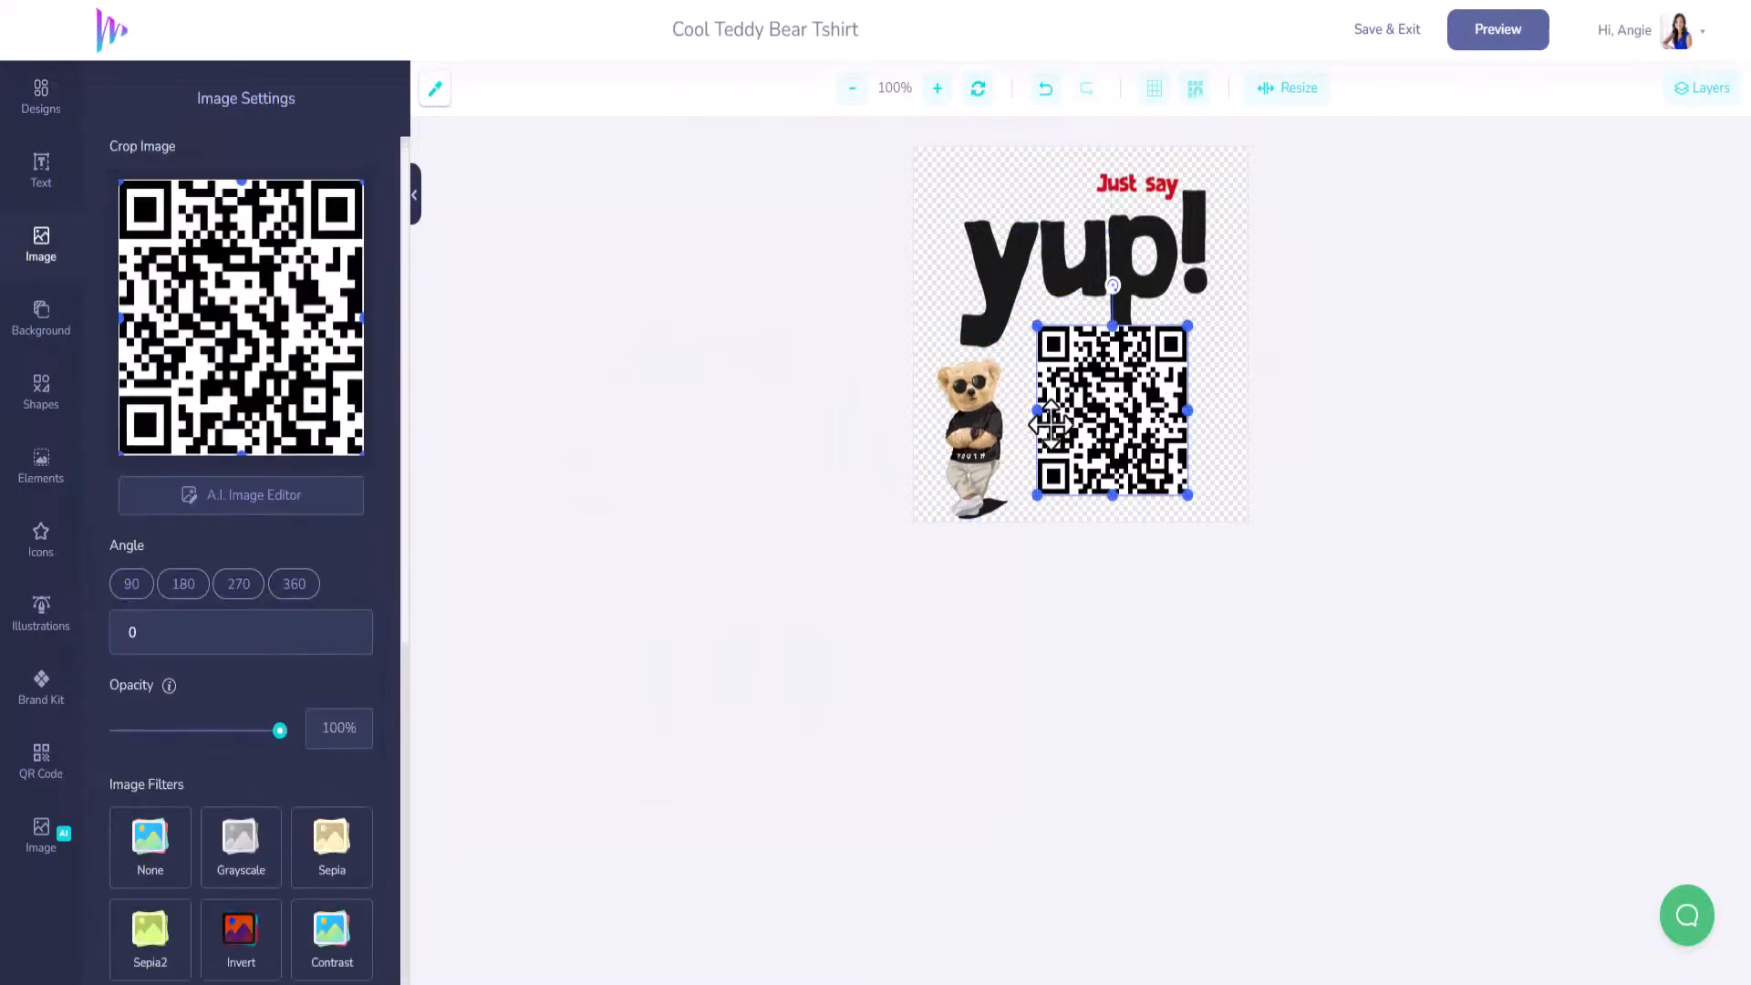
left_click_drag(985, 424, 1014, 413)
Move 'Just say' left above the y, then save and return to the mockup.
left_click(1125, 244)
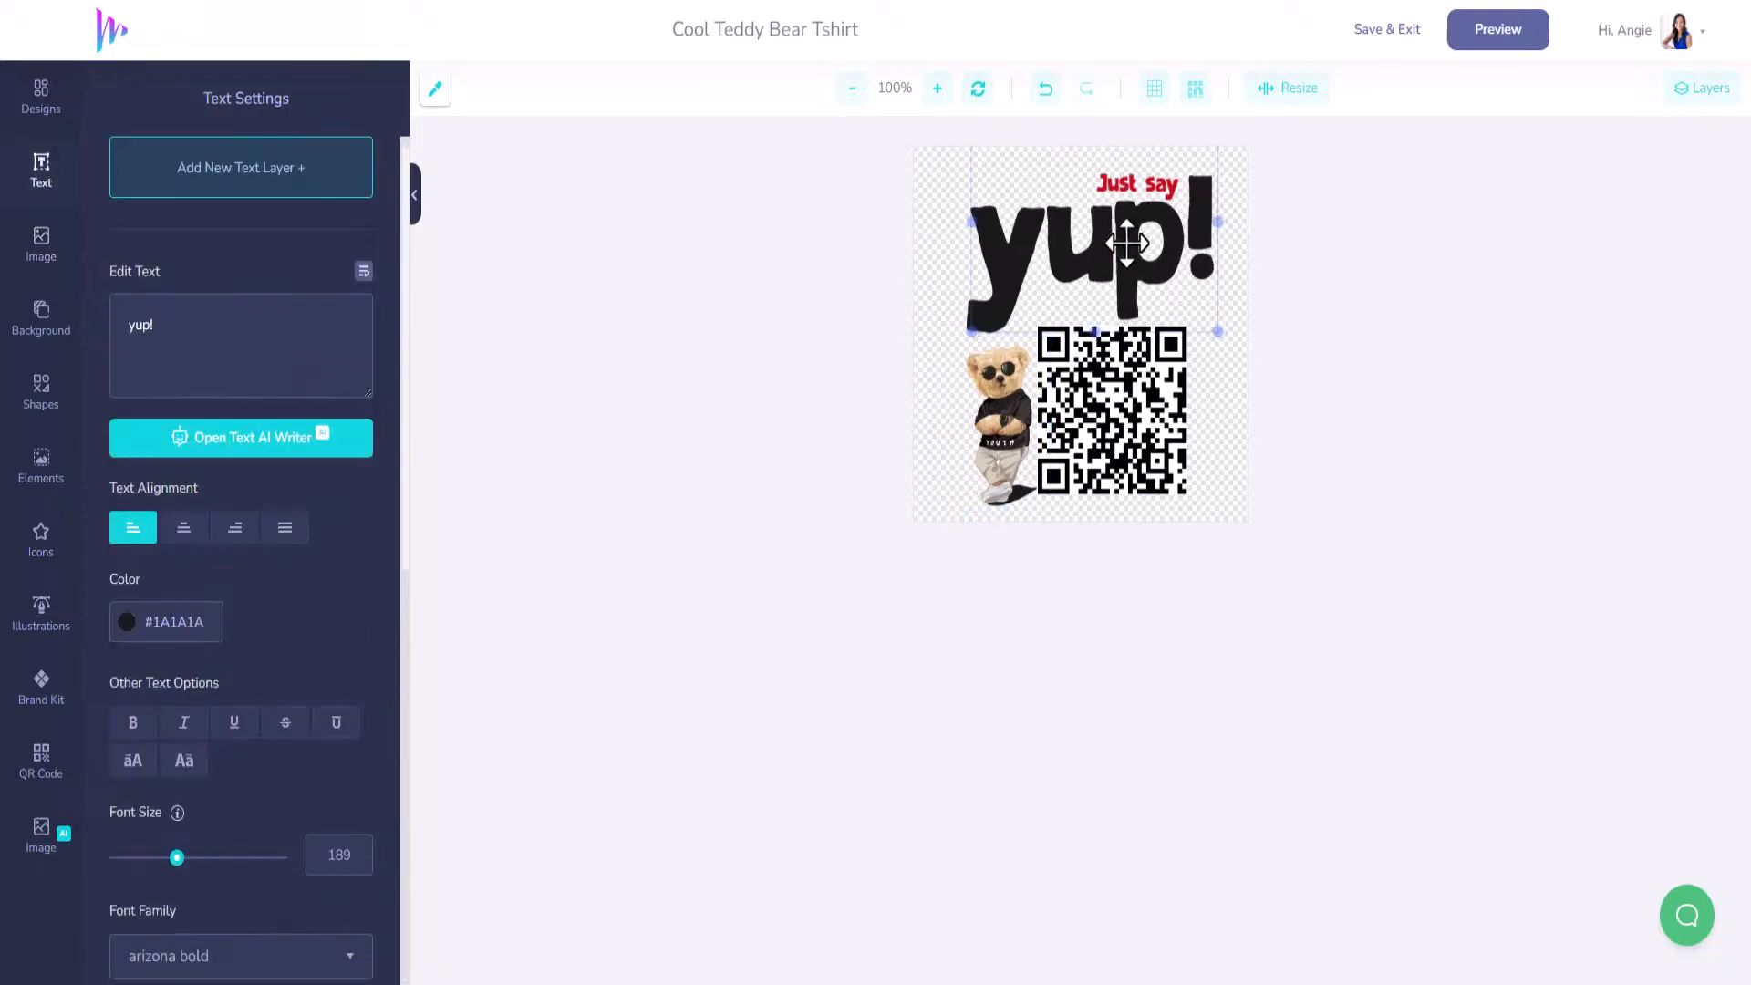
left_click(1140, 186)
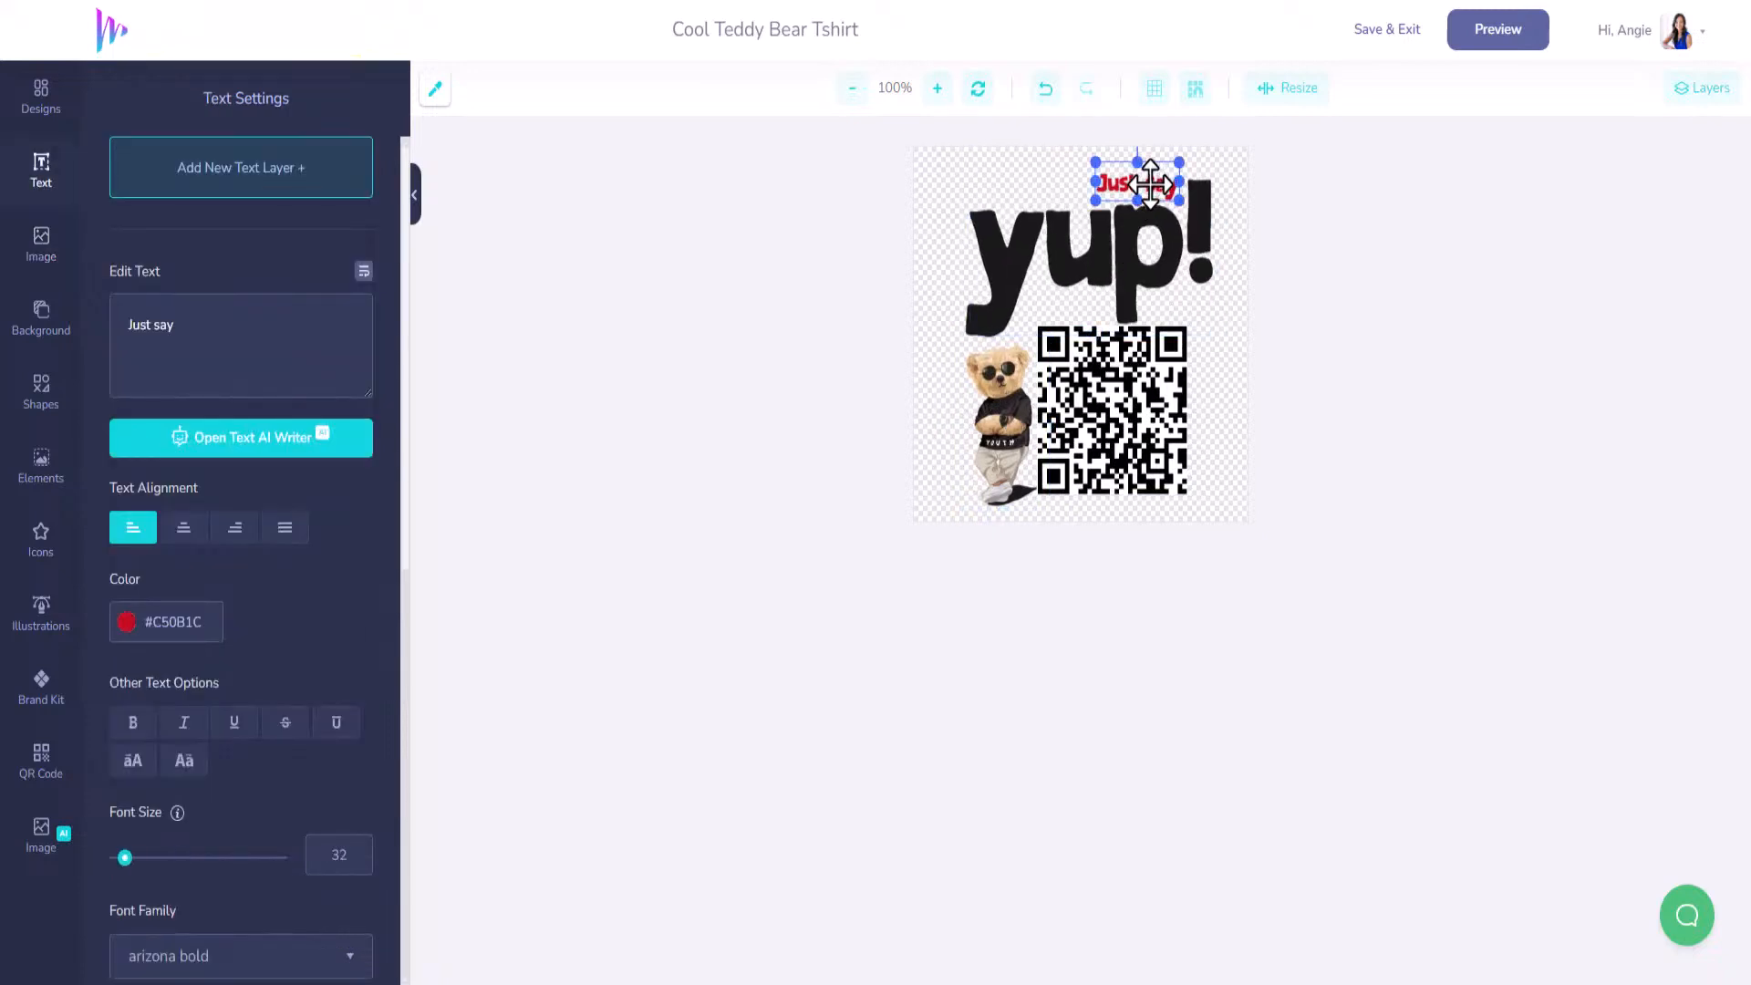
left_click_drag(1098, 192, 1026, 202)
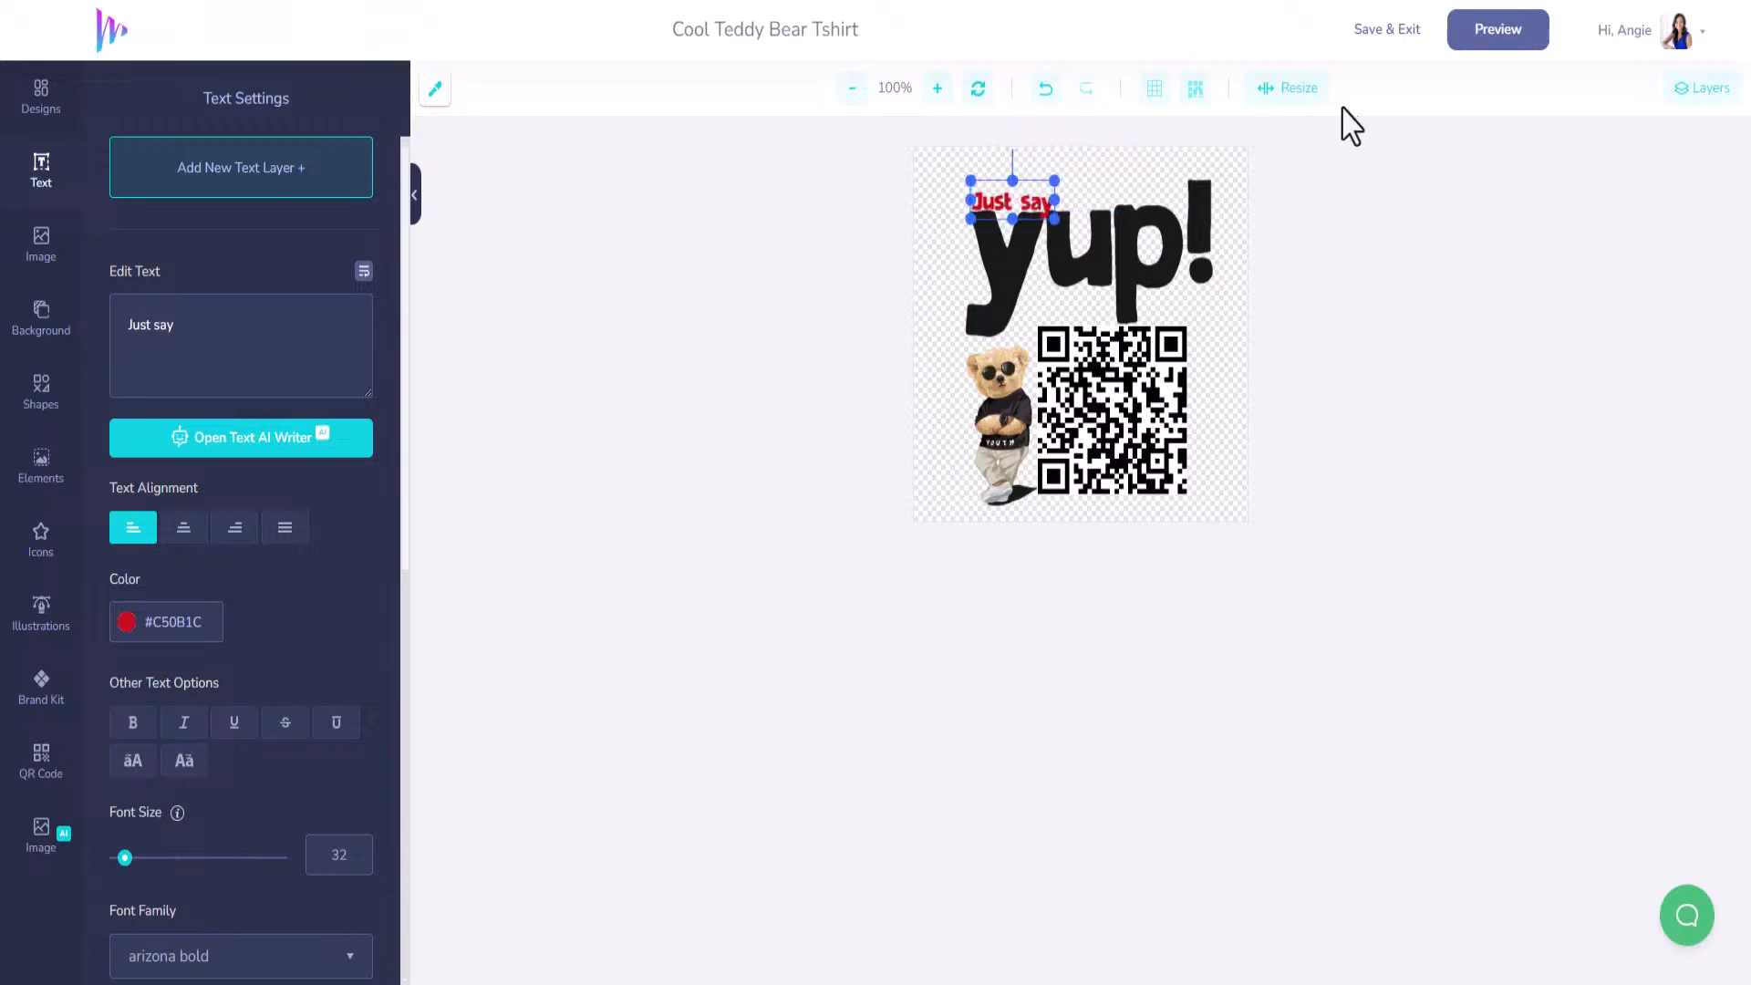
left_click(1411, 38)
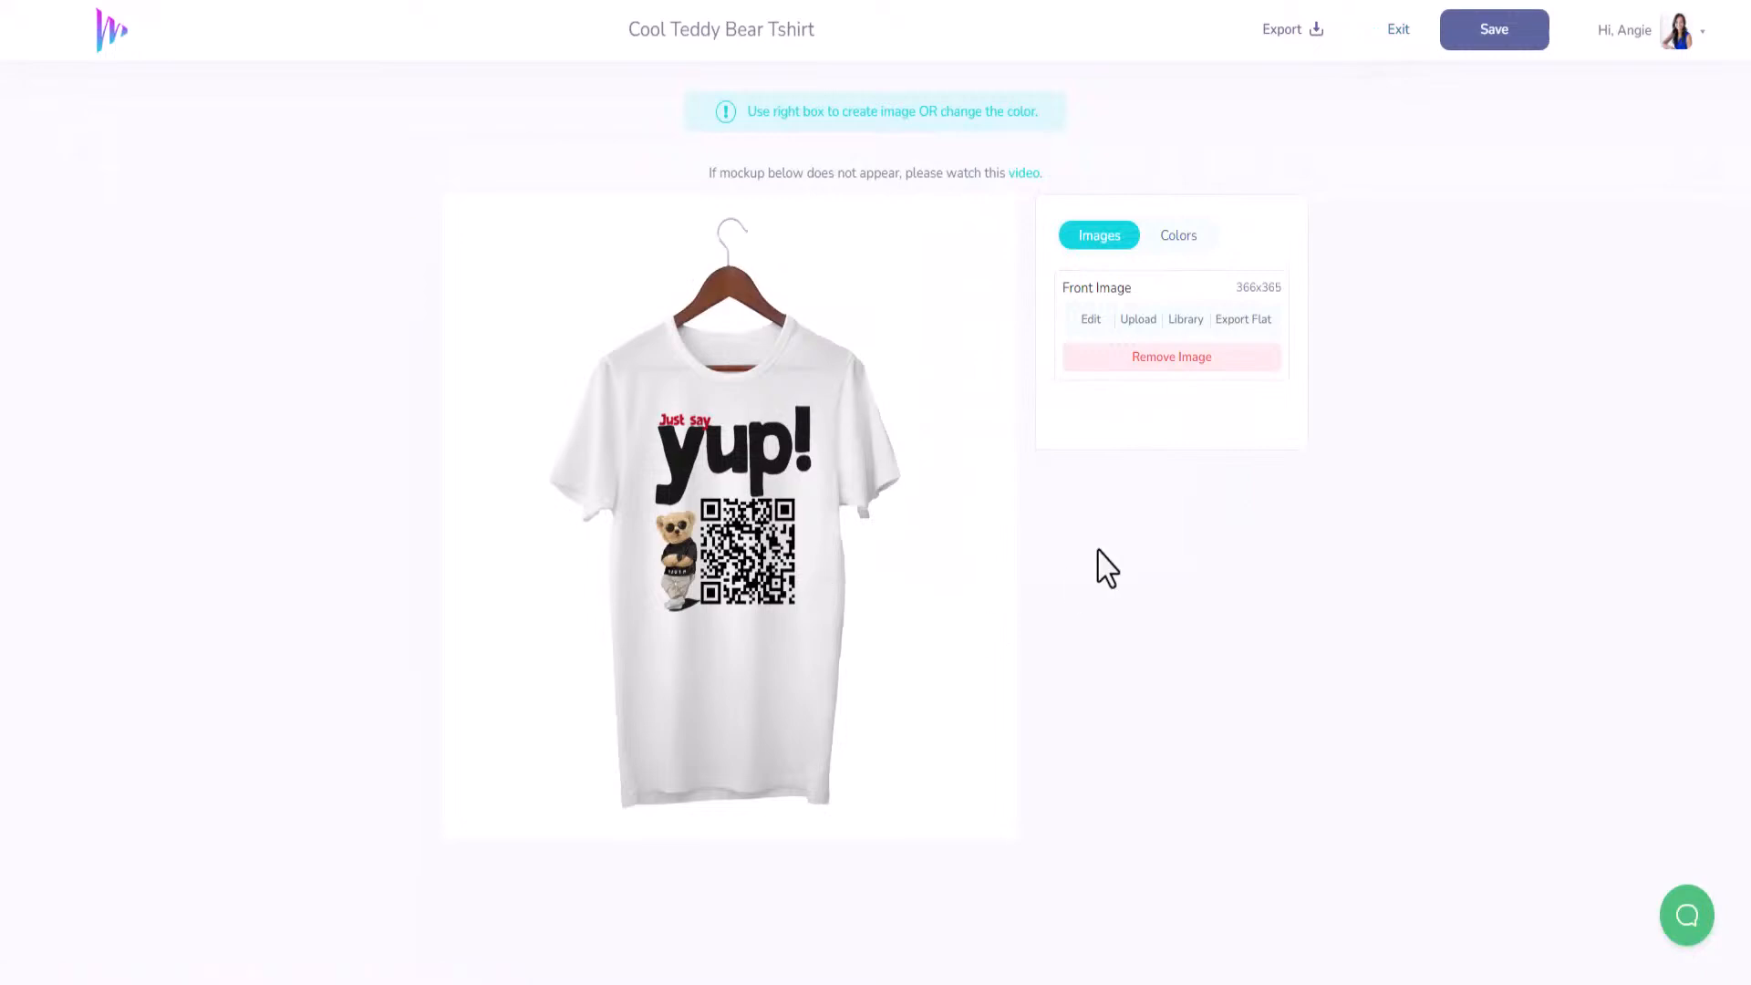
Save the Cool Teddy Bear Tshirt mockup and exit to My Designs.
left_click(1485, 29)
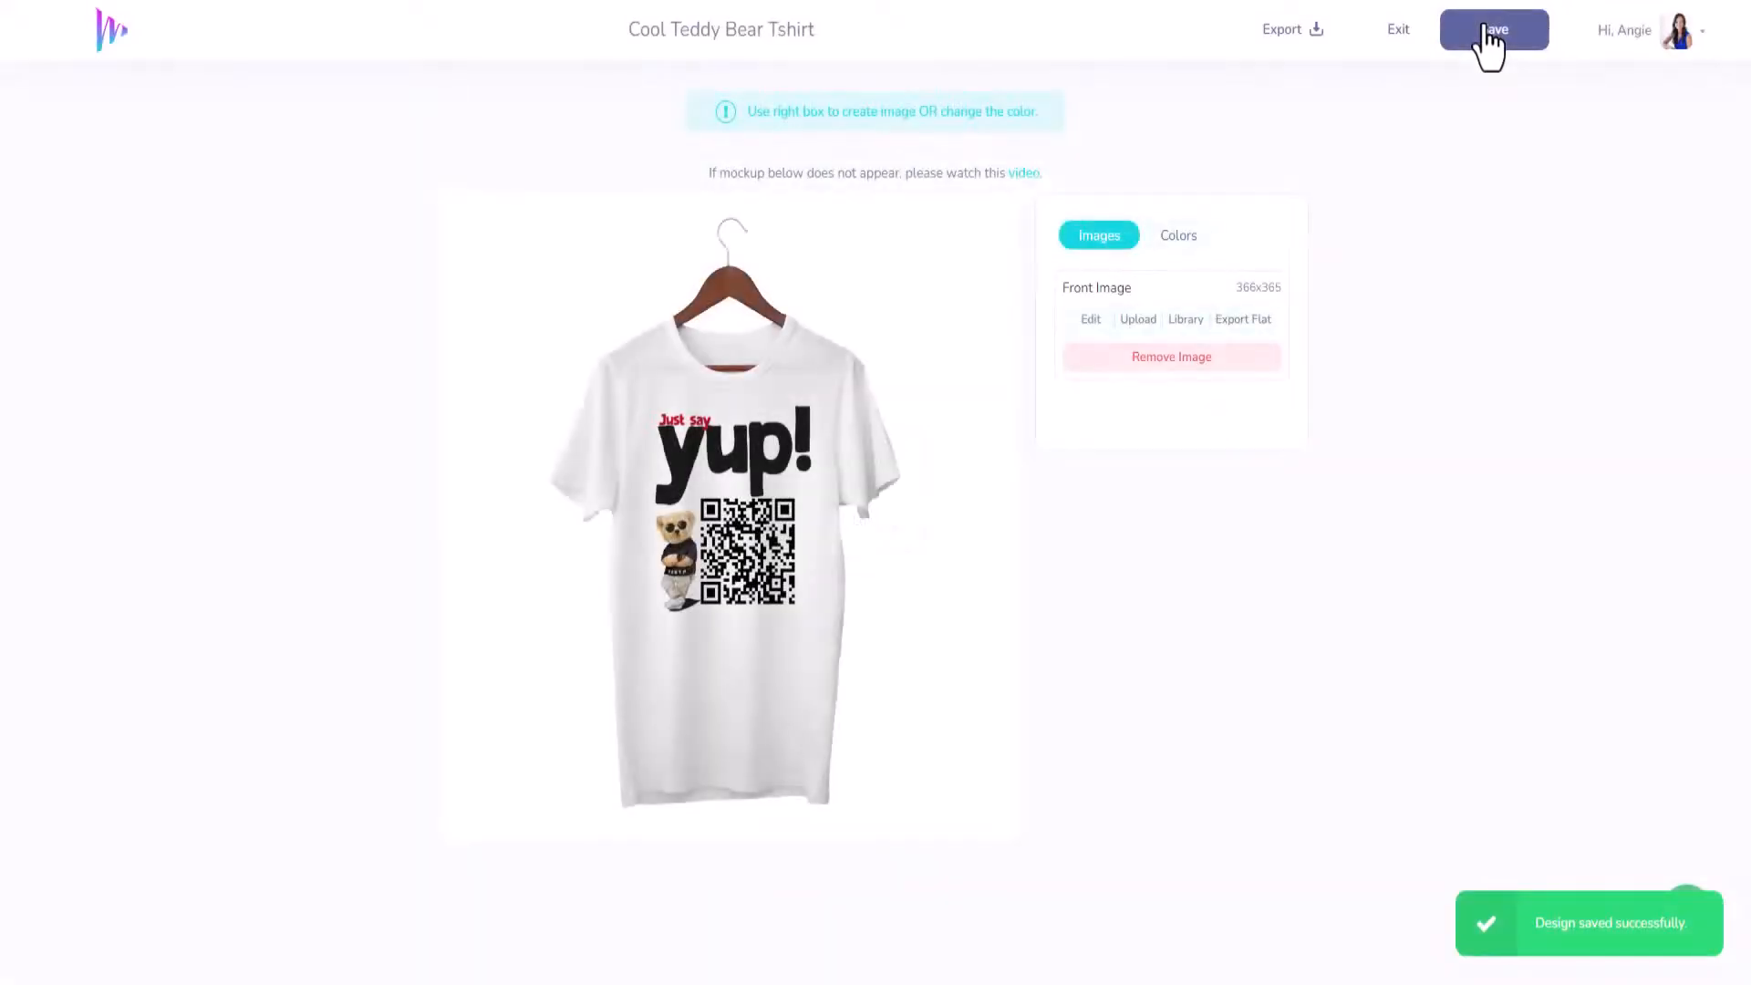
left_click(1397, 33)
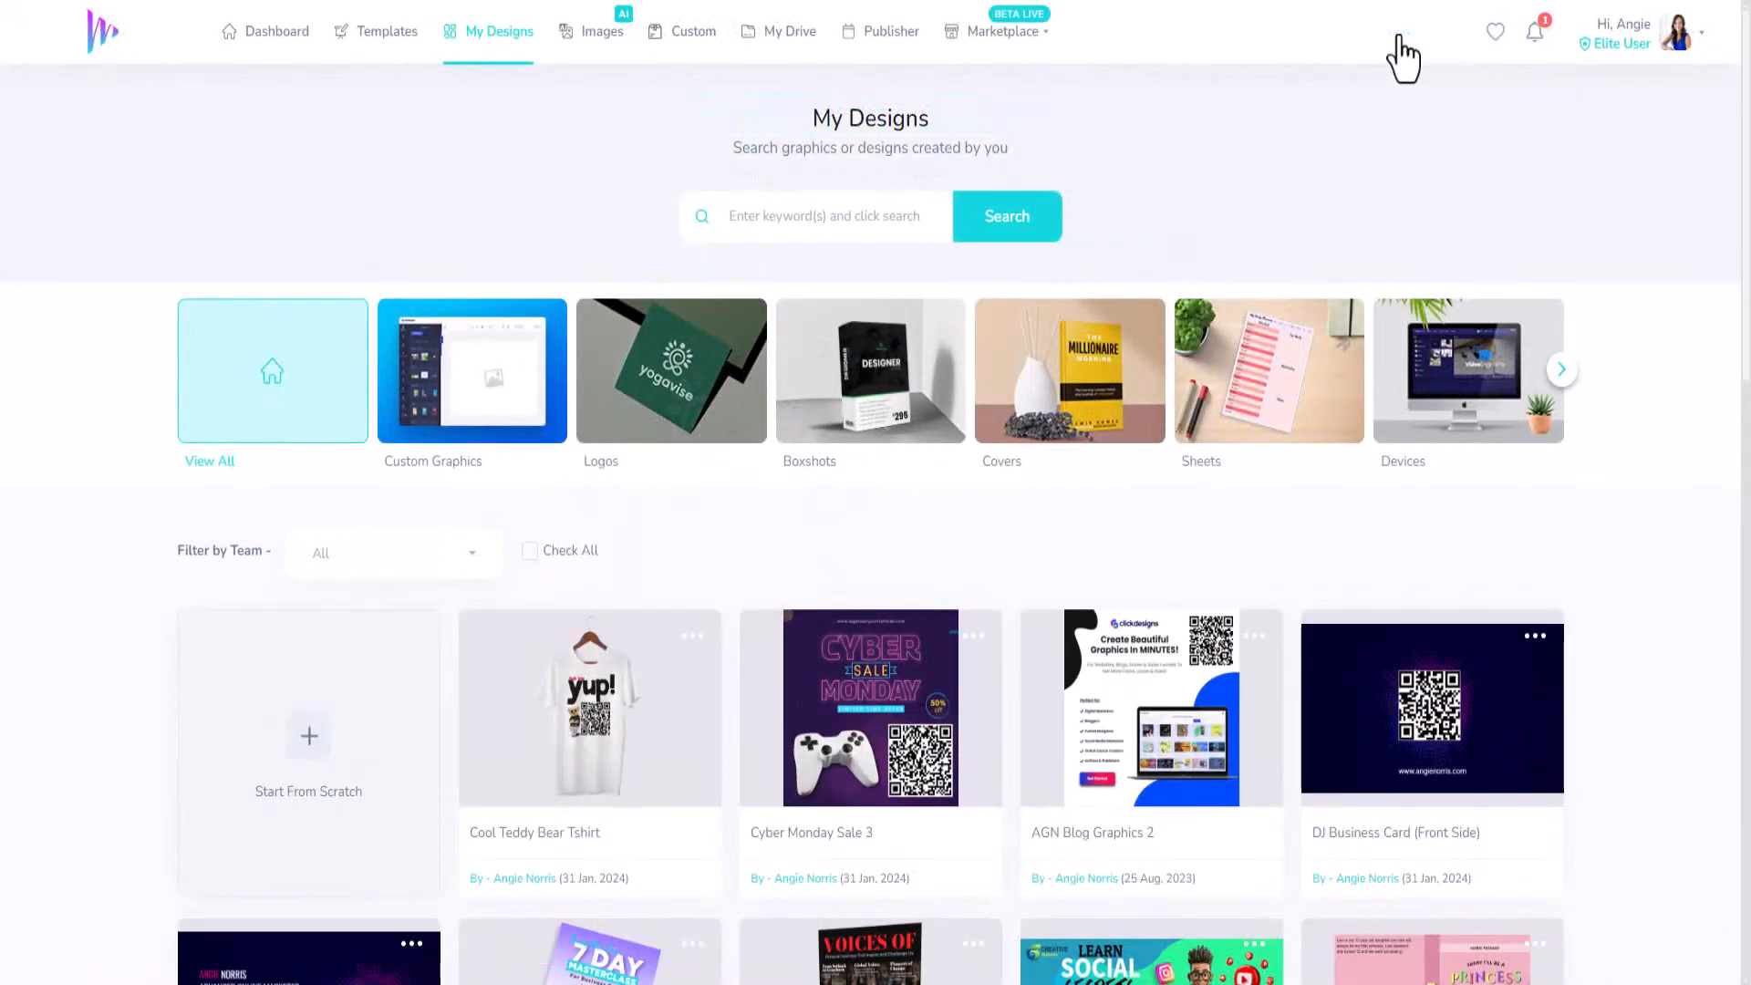
Page the My Designs category carousel three times to reach Socials through Publishing.
scroll(1122, 456, "down", 3)
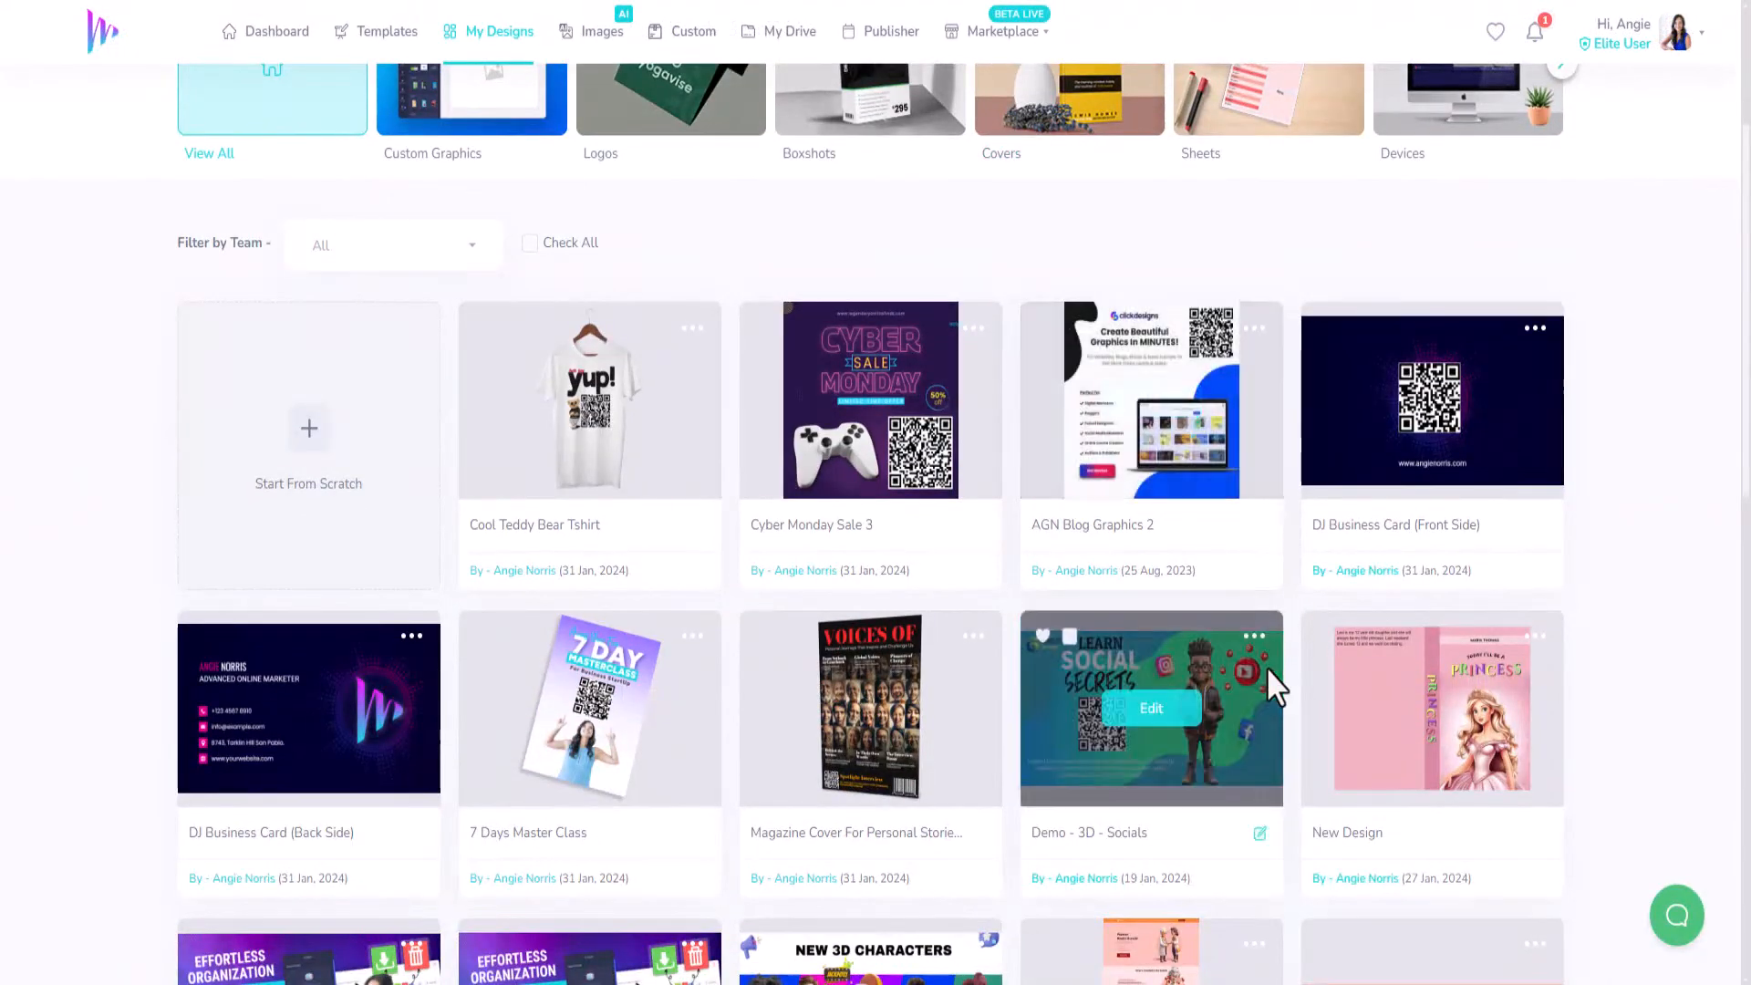
scroll(1165, 587, "up", 3)
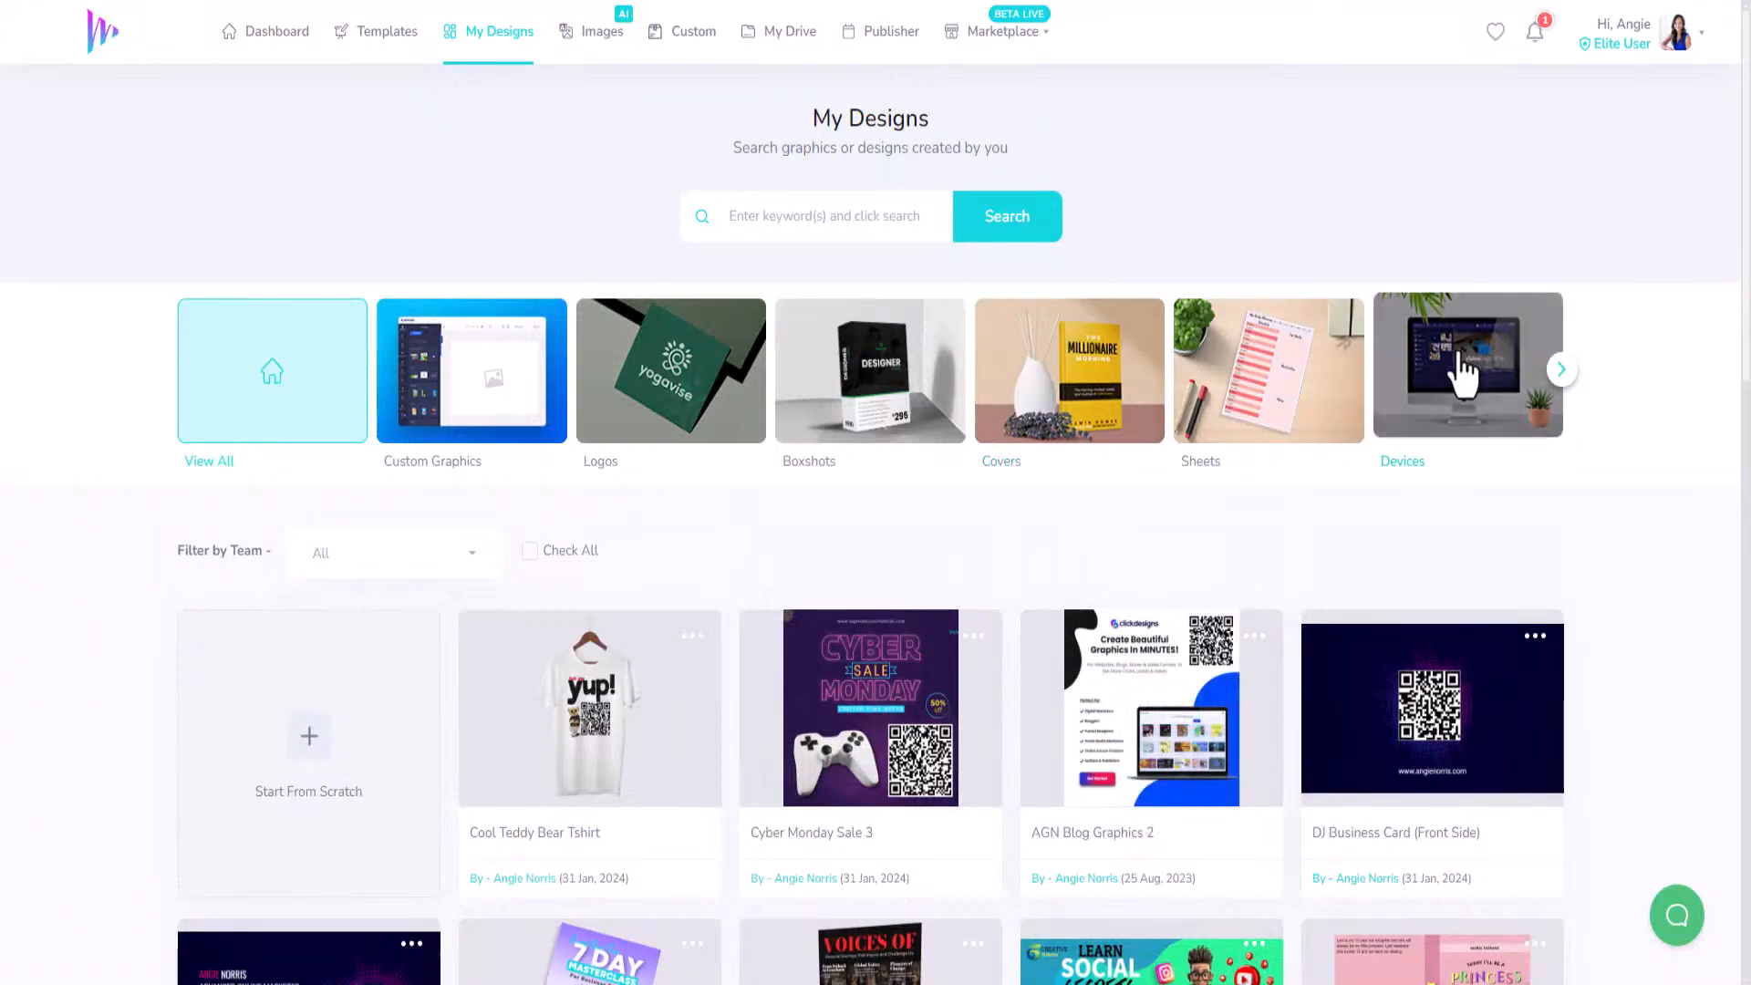
left_click(1562, 370)
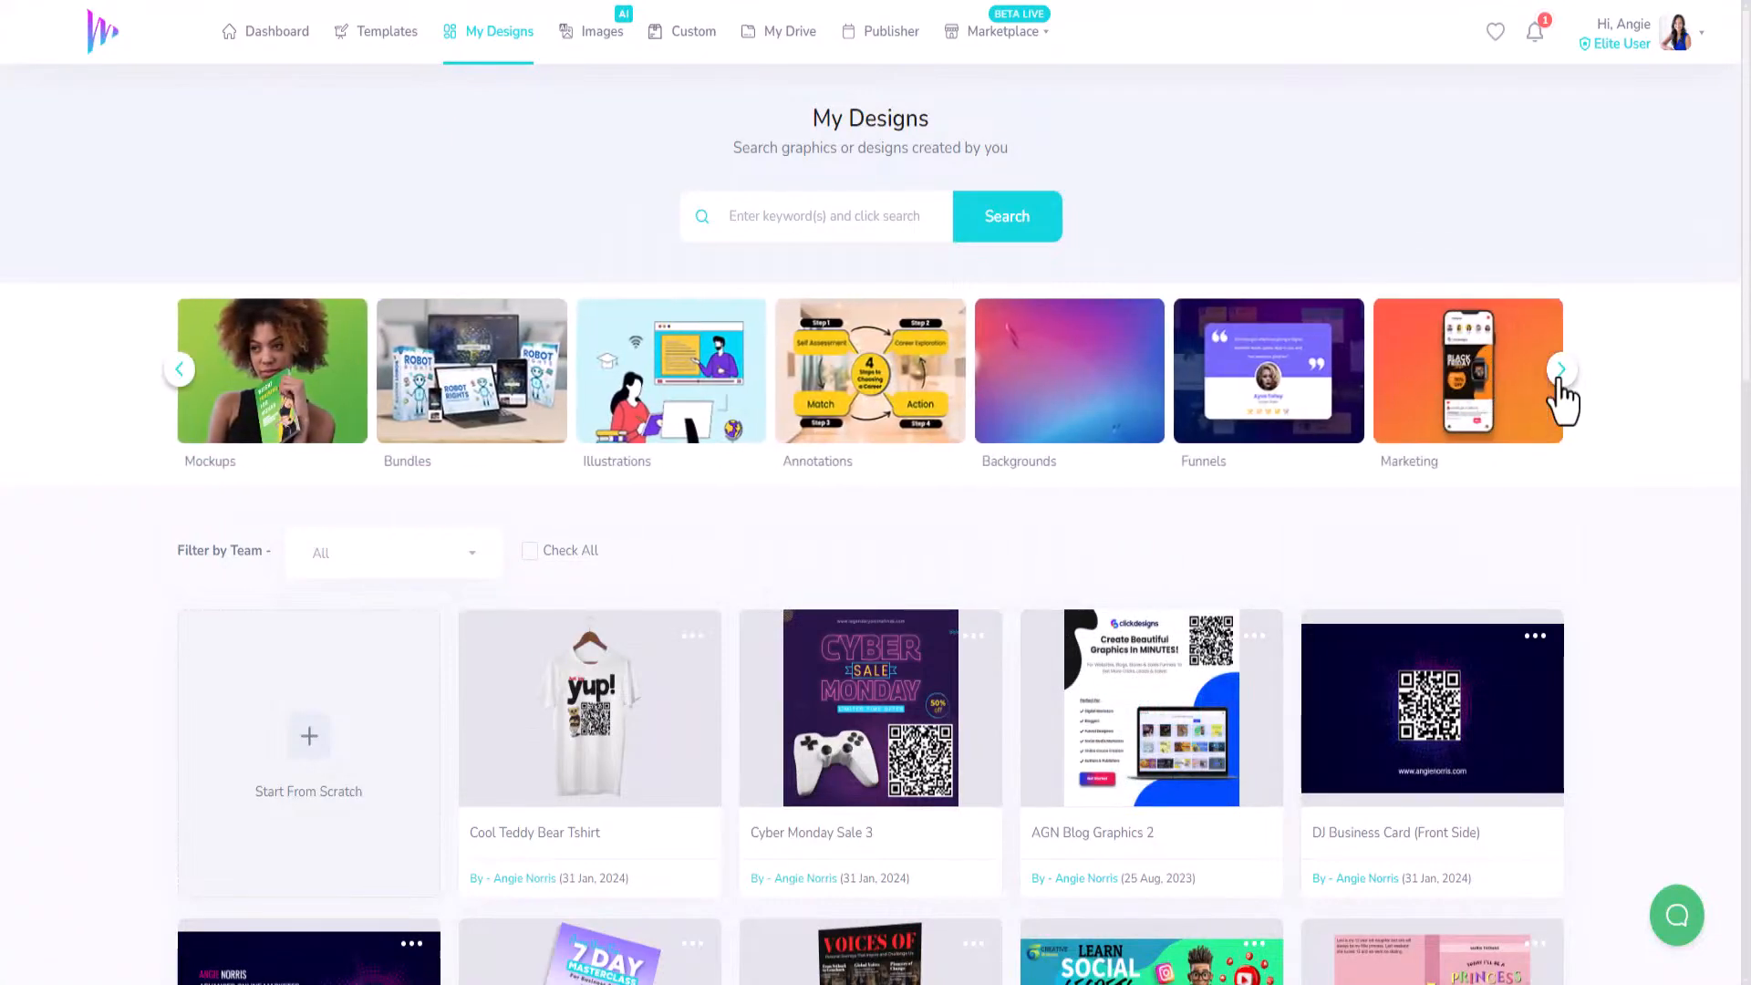
left_click(1562, 370)
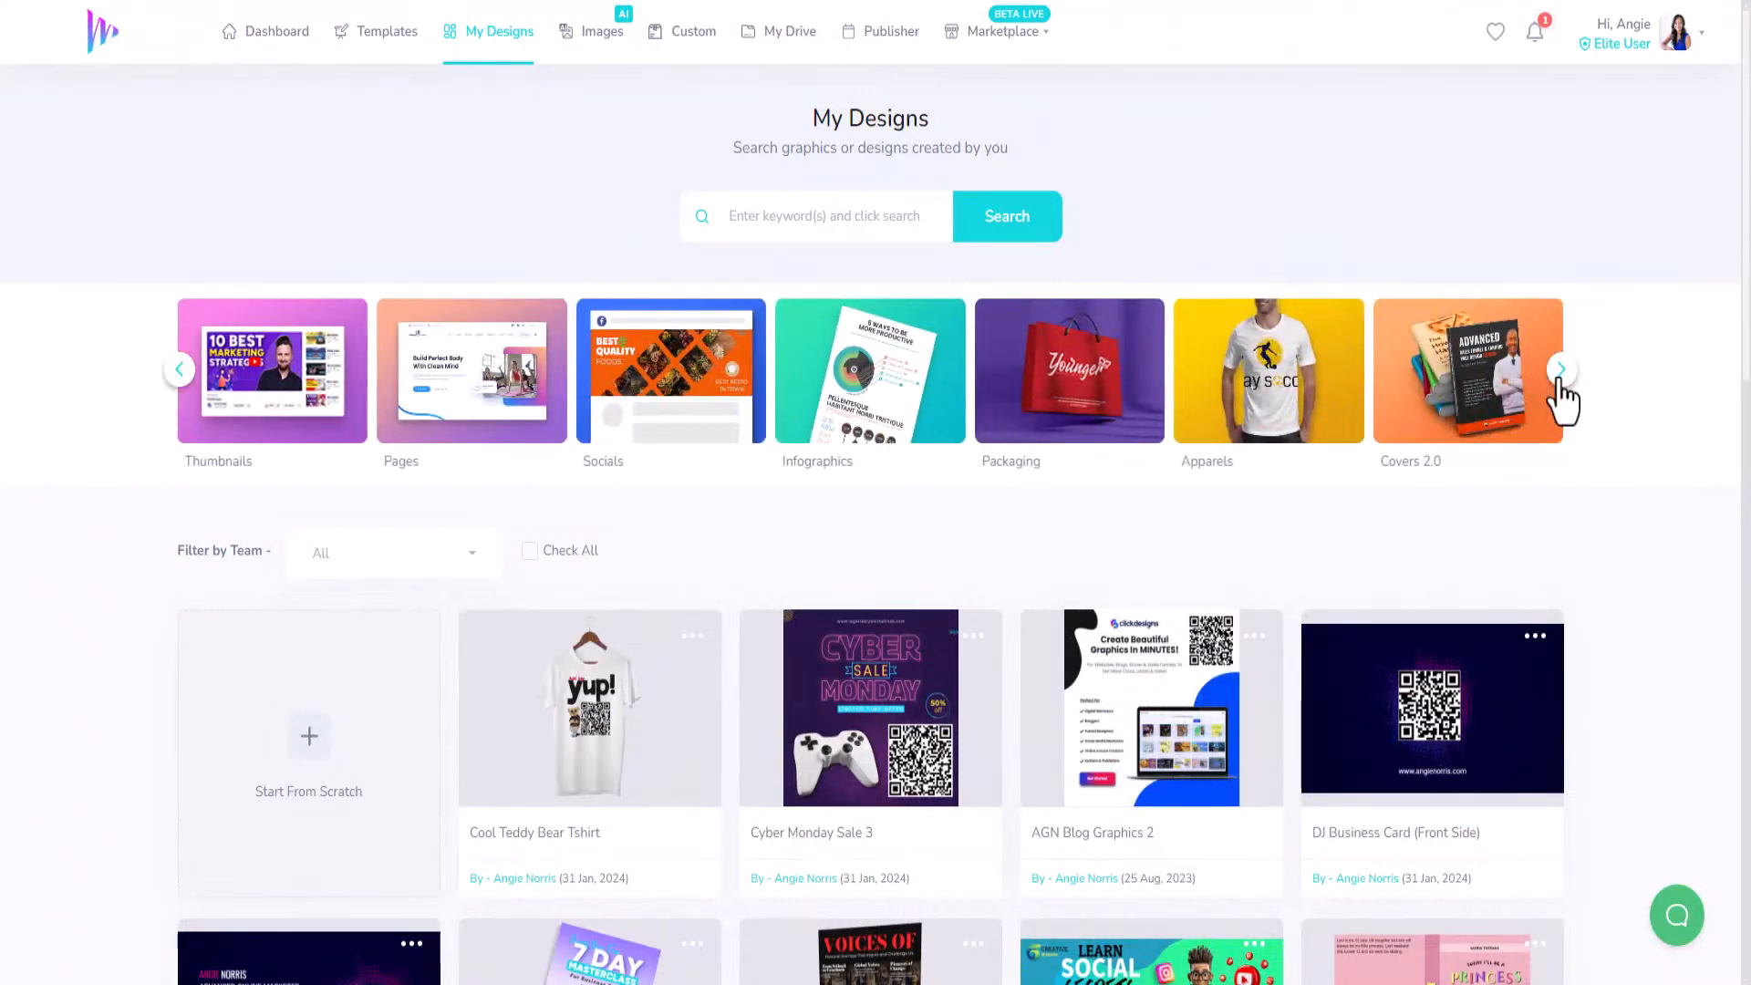
left_click(1562, 374)
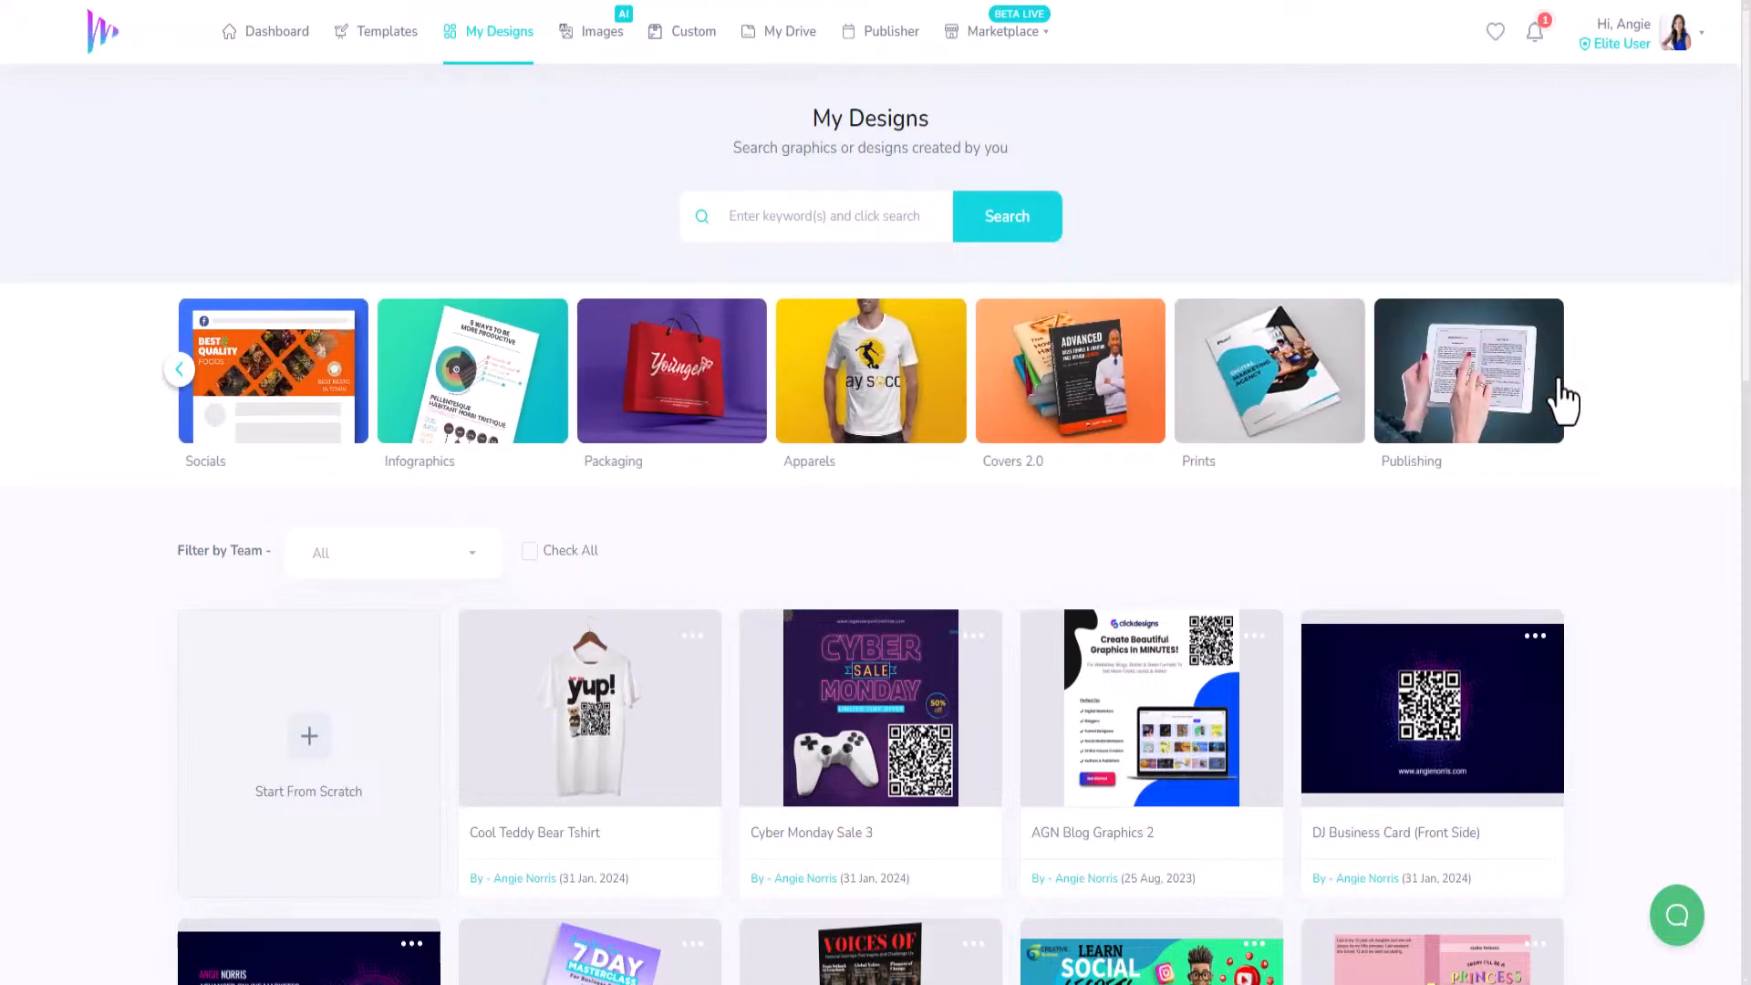
scroll(657, 638, "down", 3)
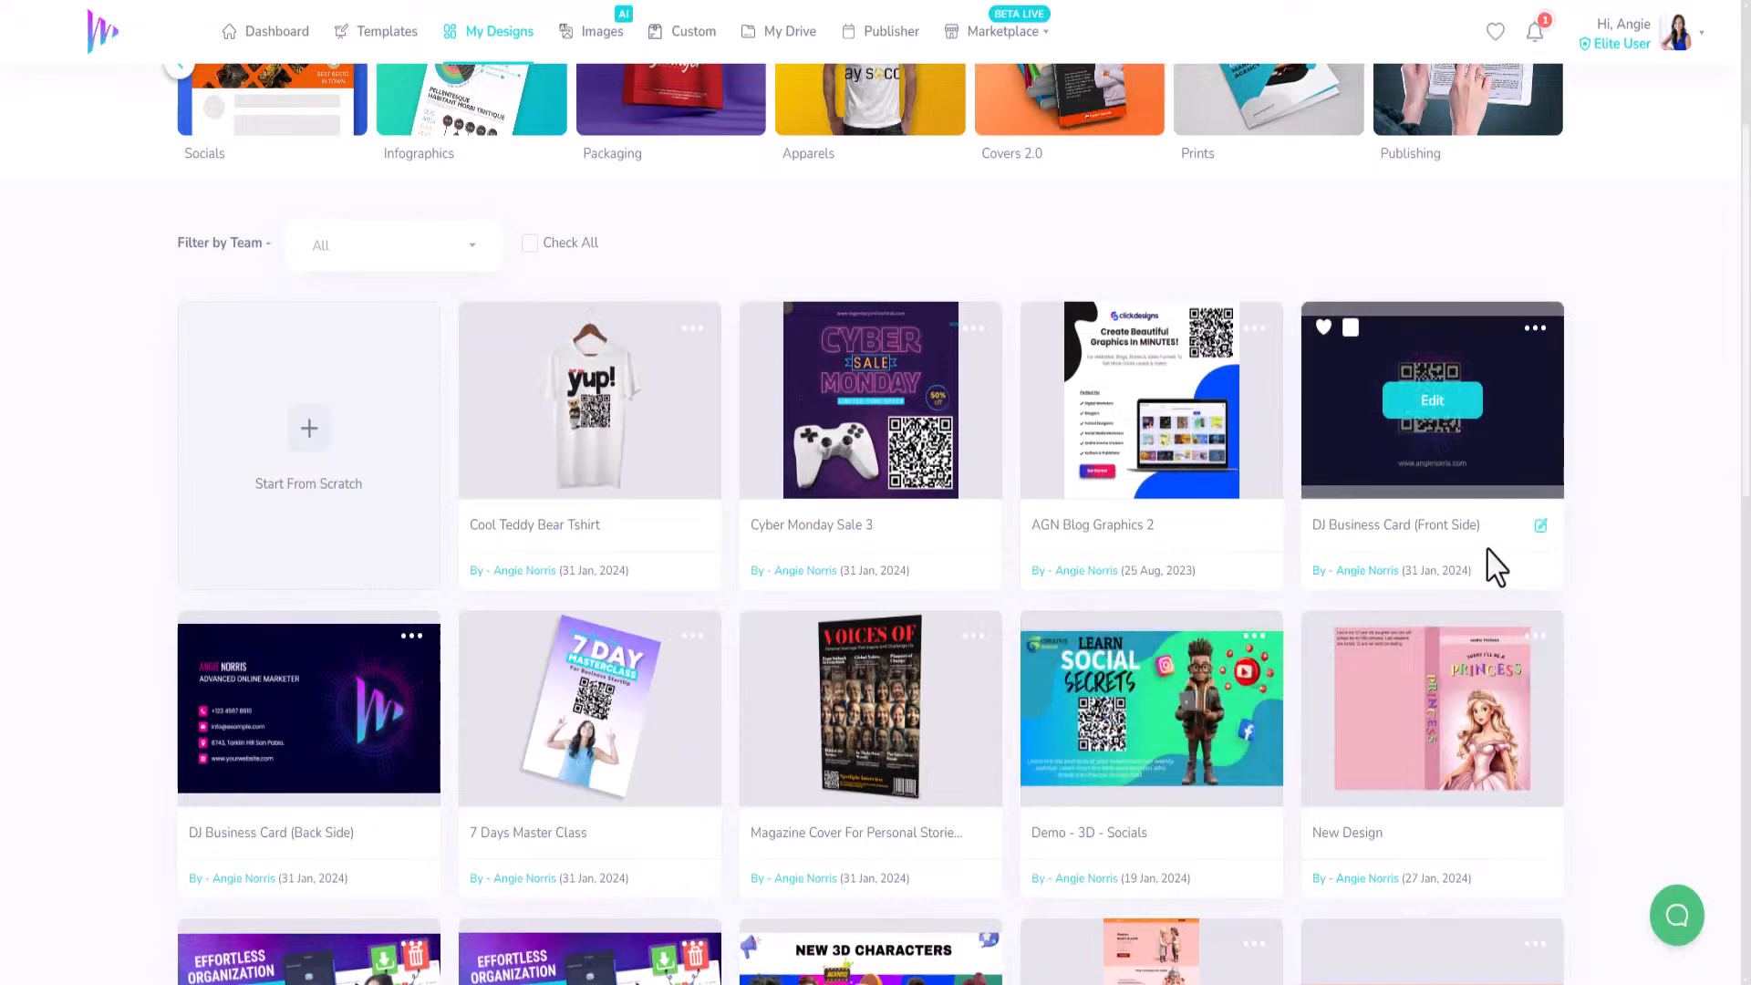
scroll(1604, 560, "down", 4)
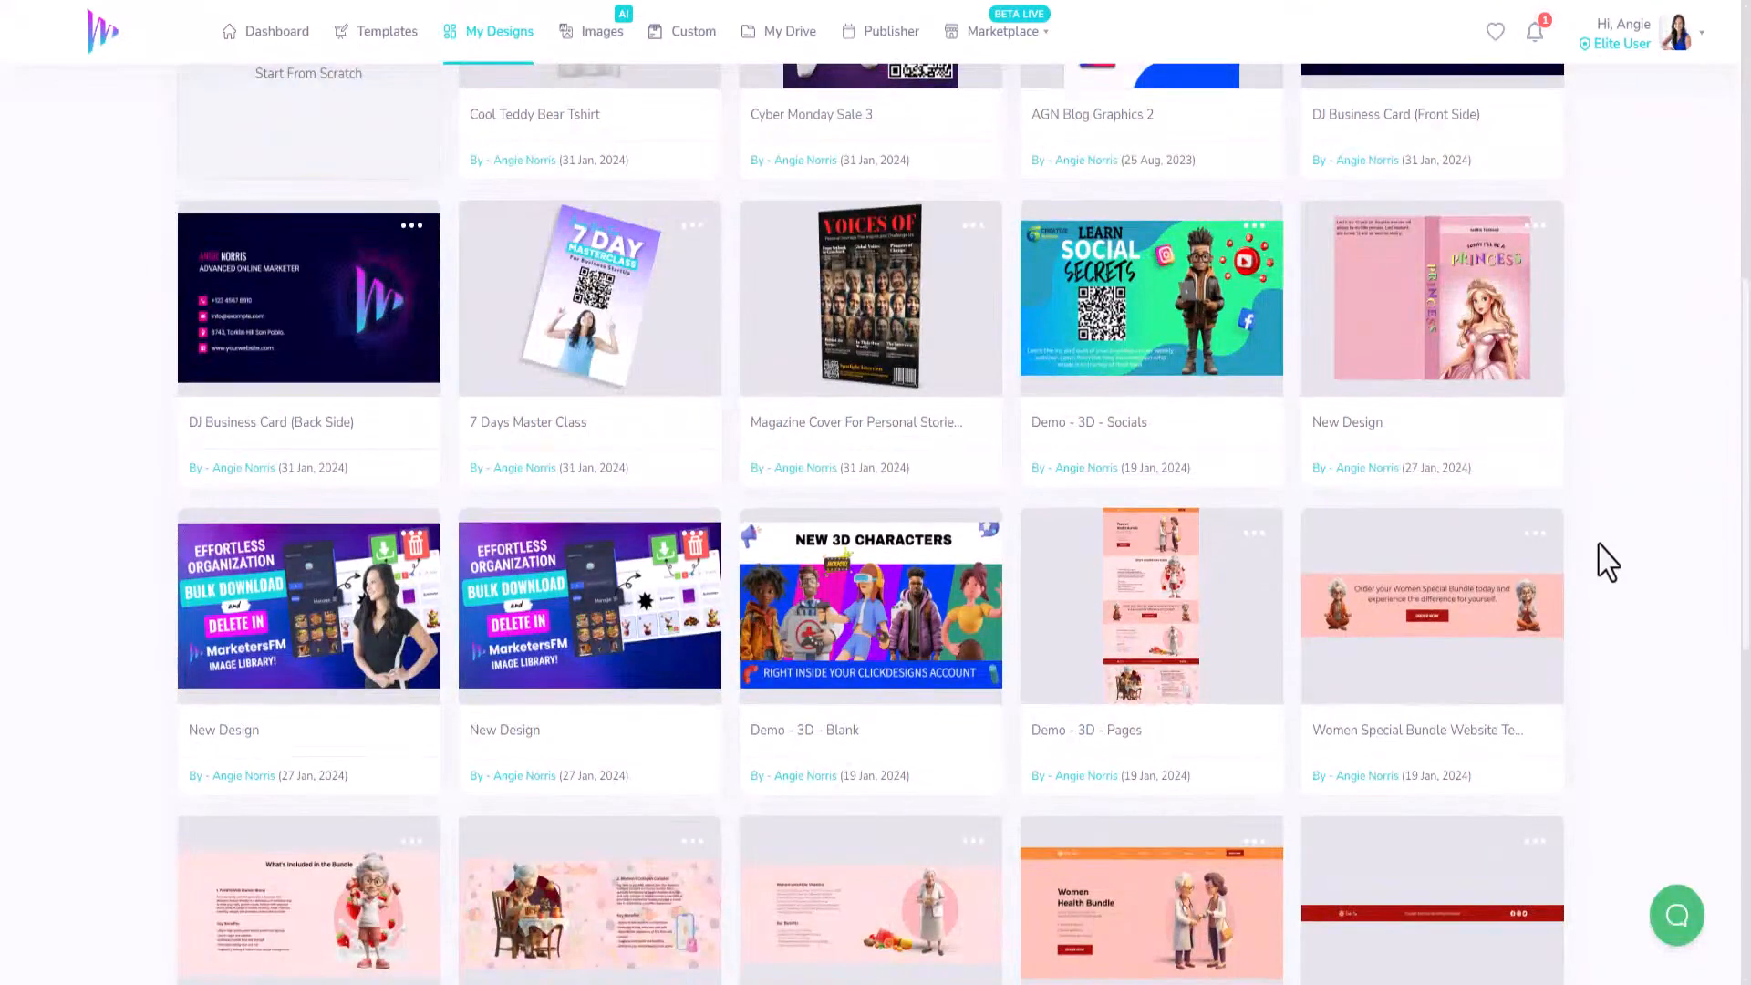
scroll(1607, 560, "up", 7)
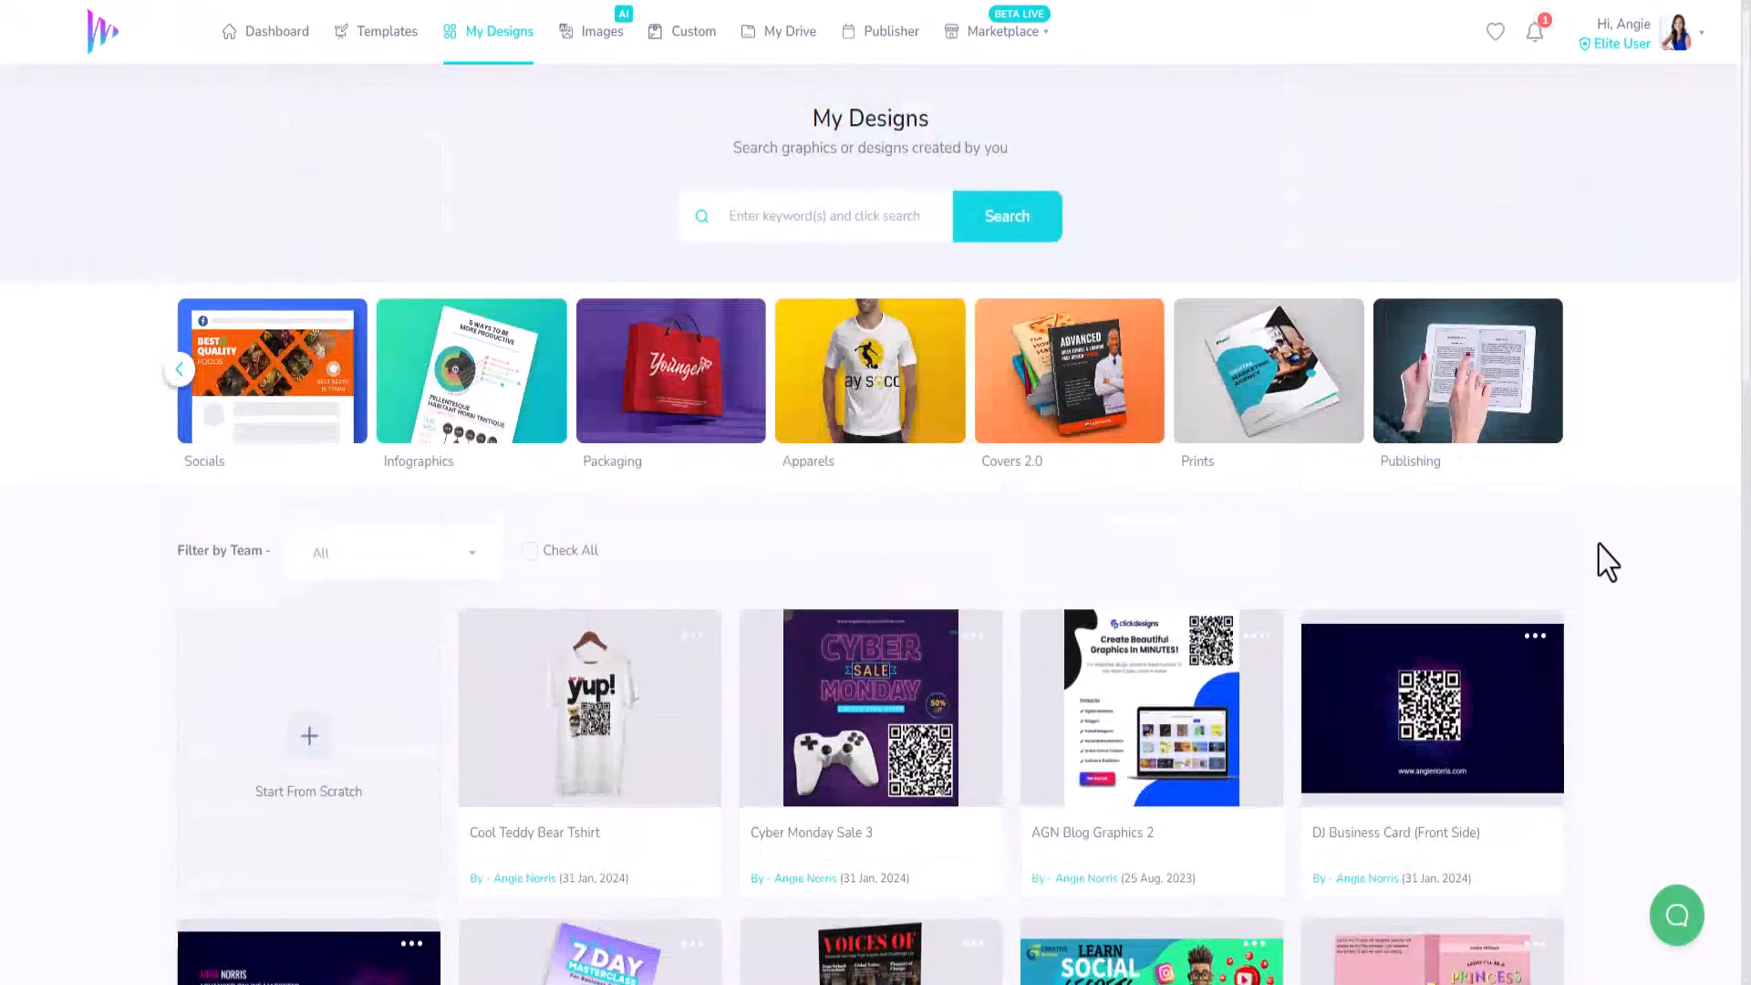